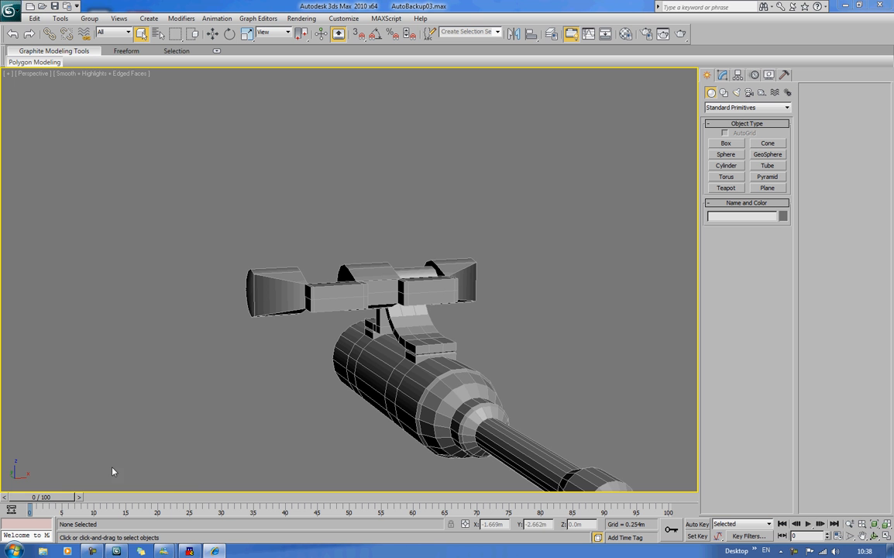
Clone the two recessed polygons between the rectangular blocks of Cylinder02 to a new object named Guiderail_lower.
alt+middle_drag(112, 471, 288, 471)
scroll(287, 471, up, 3)
alt+middle_drag(317, 409, 367, 299)
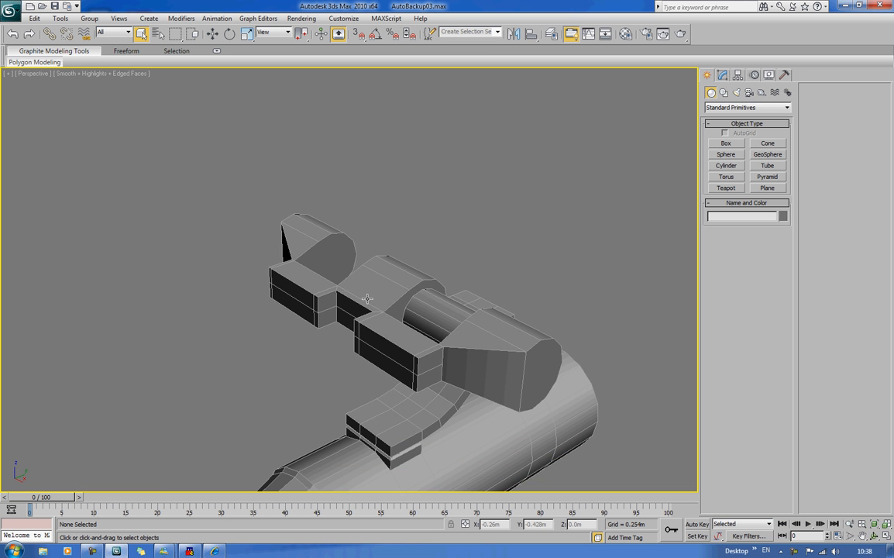
click(310, 279)
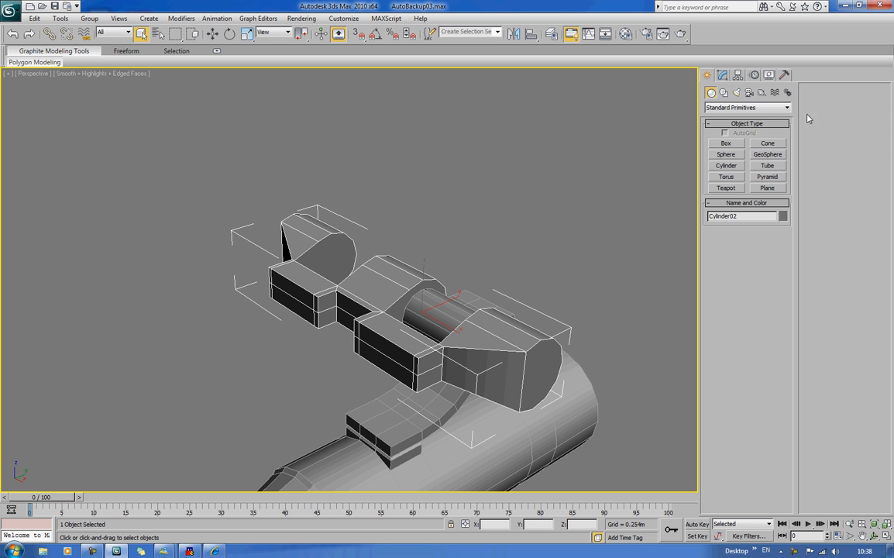
click(722, 75)
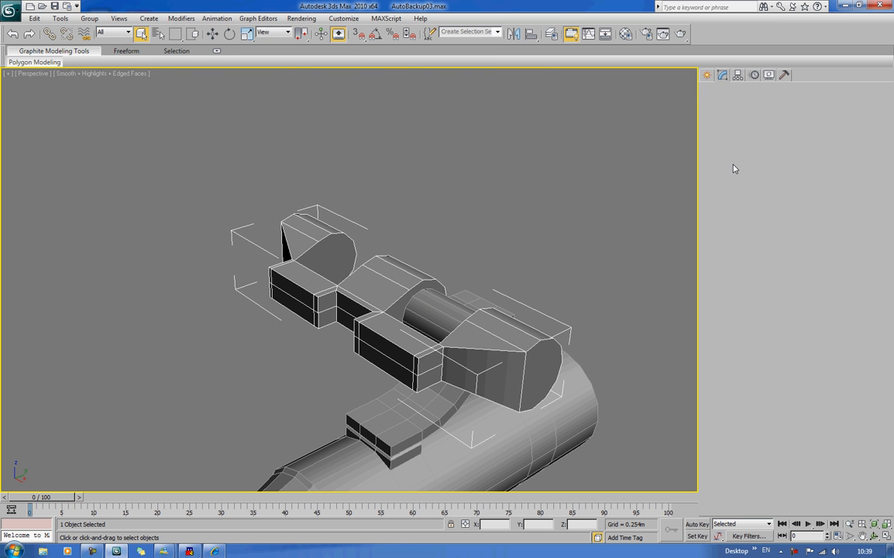
click(757, 225)
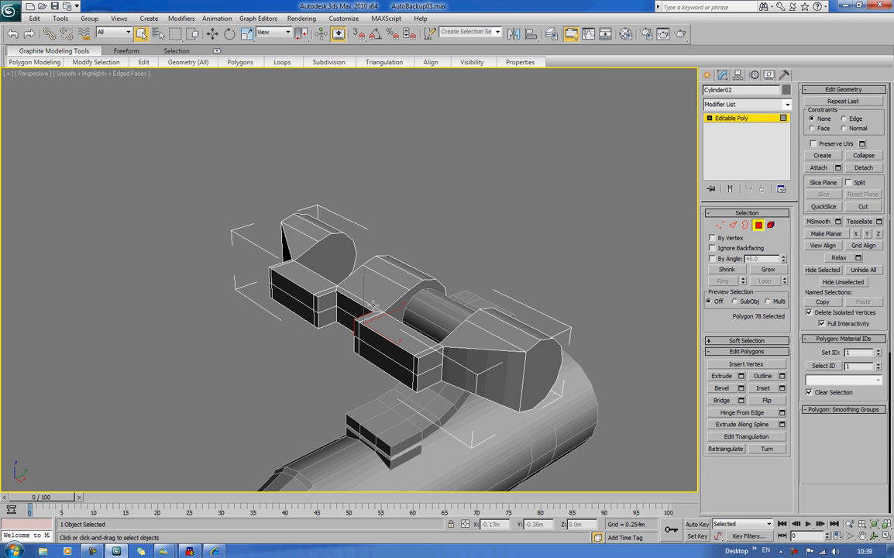
click(350, 317)
ctrl+click(347, 319)
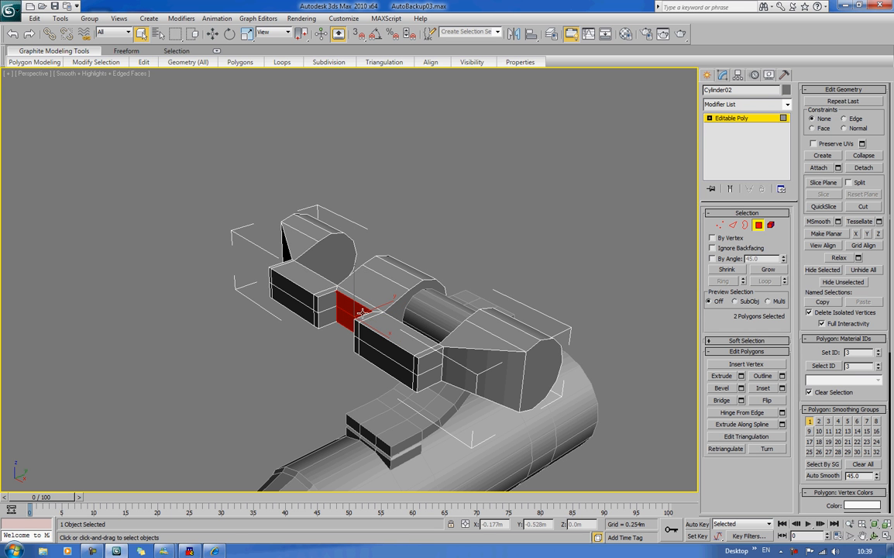
key(w)
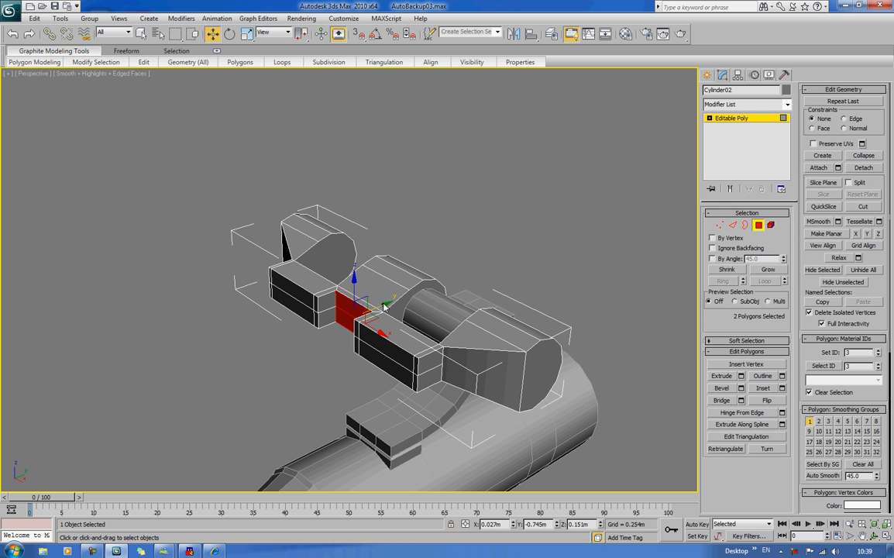
shift+drag(382, 306, 420, 303)
click(419, 270)
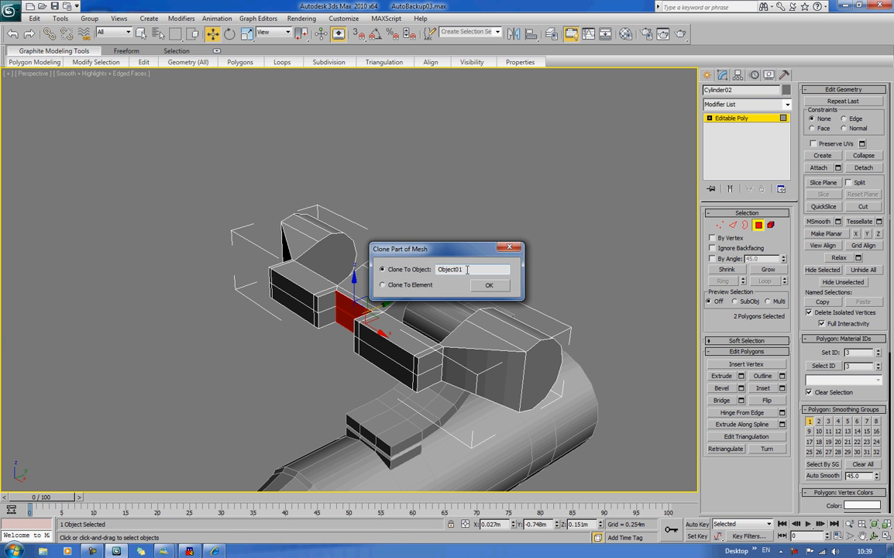
drag(467, 270, 374, 284)
text(Guiderail_lower)
key(Return)
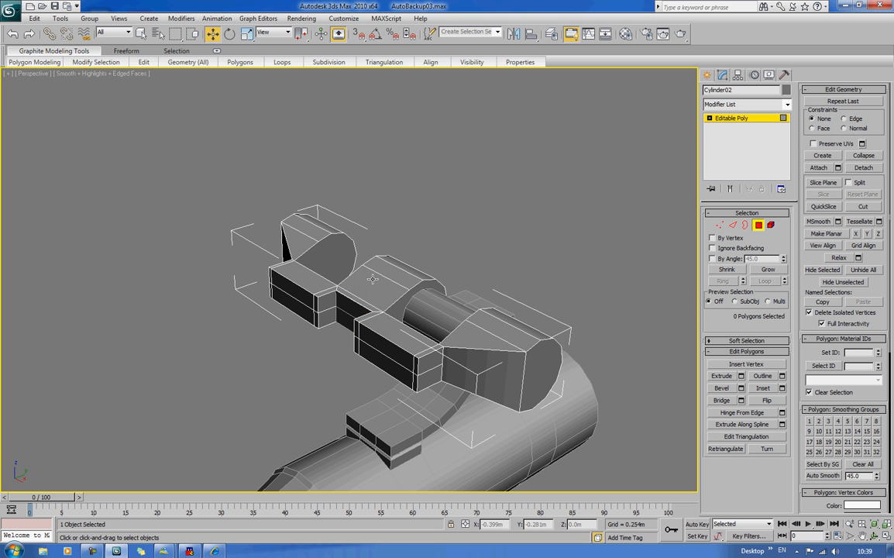
Select the Guiderail_lower object and flip the normals of its two-polygon element.
click(758, 224)
click(279, 348)
click(351, 321)
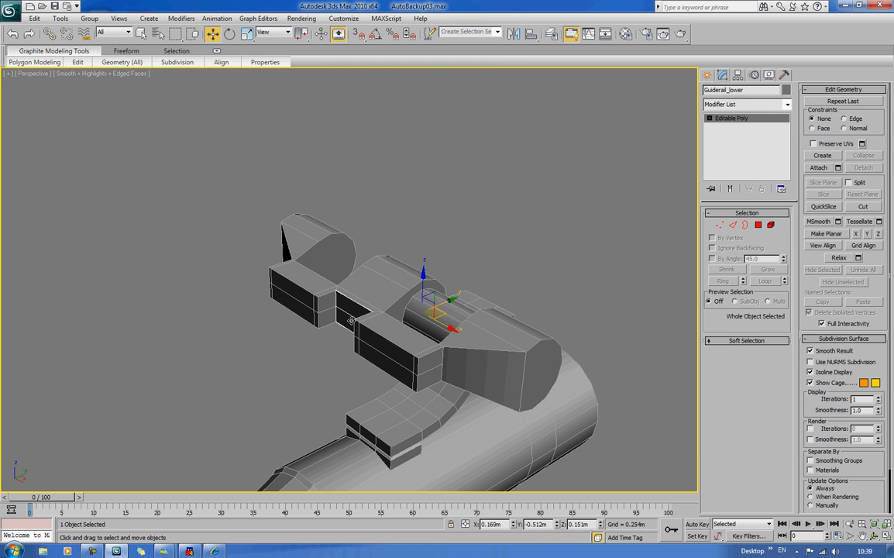
key(3)
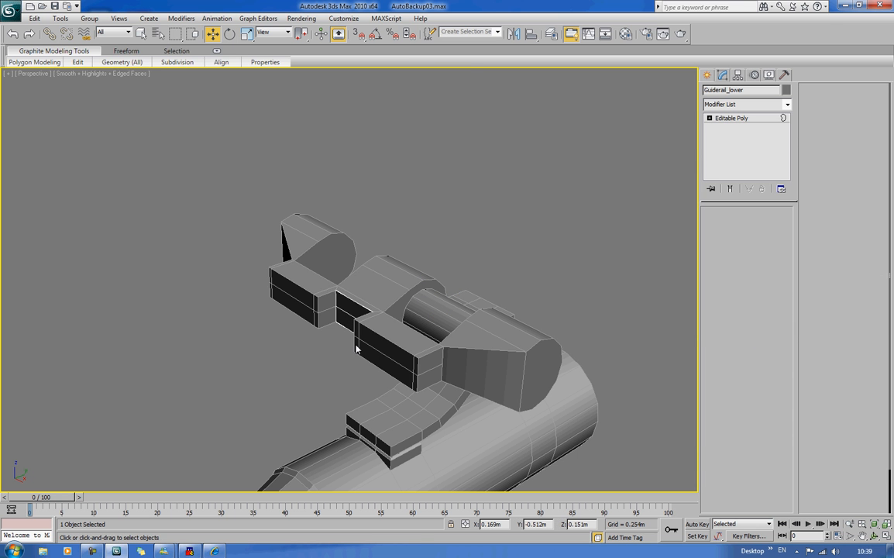
click(336, 303)
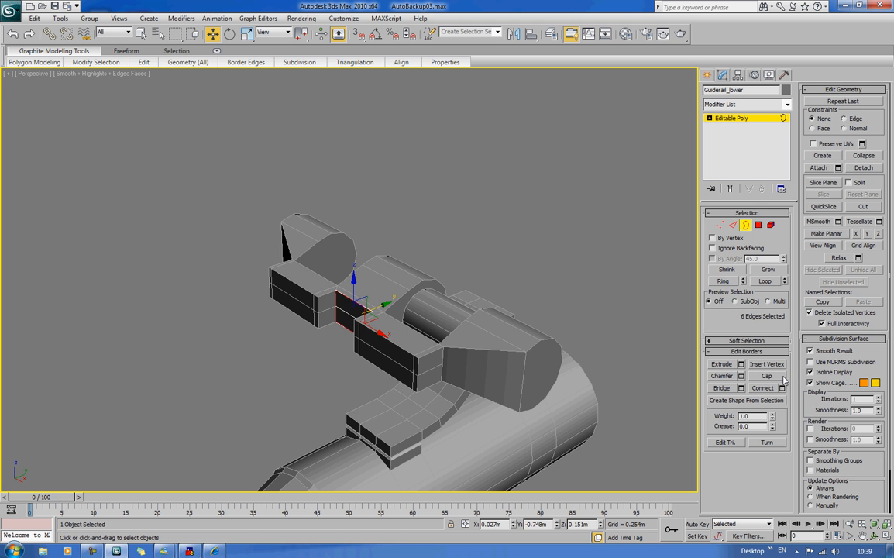
click(770, 225)
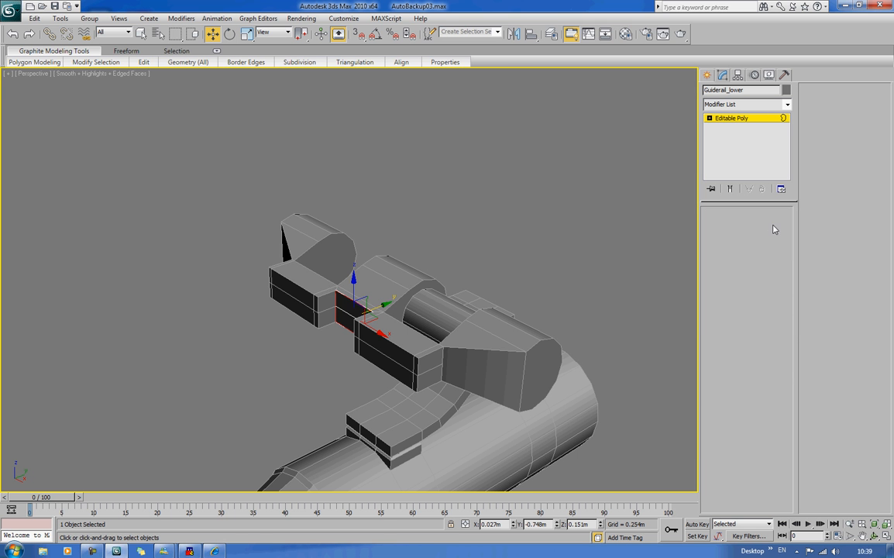
click(764, 364)
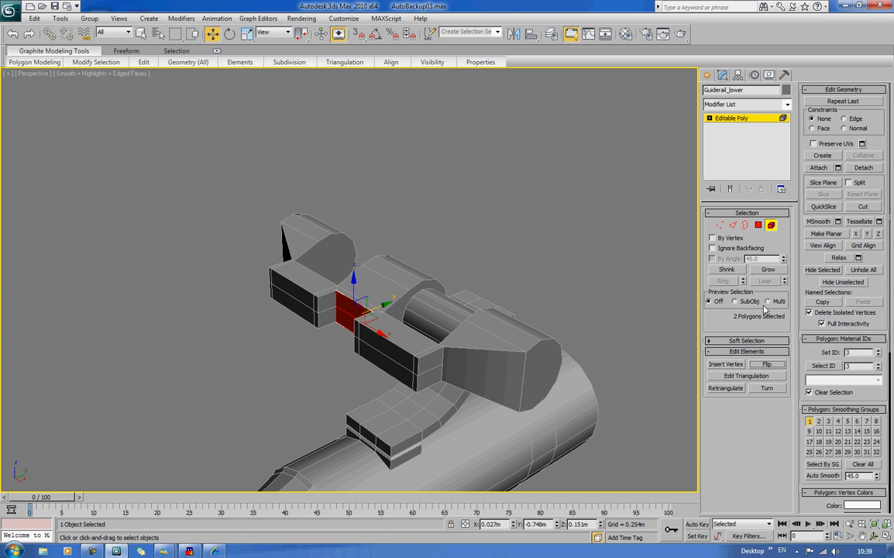
Extend the Guiderail_lower border about 0.156 m outward along Y and bridge its edges to close the open front.
click(744, 225)
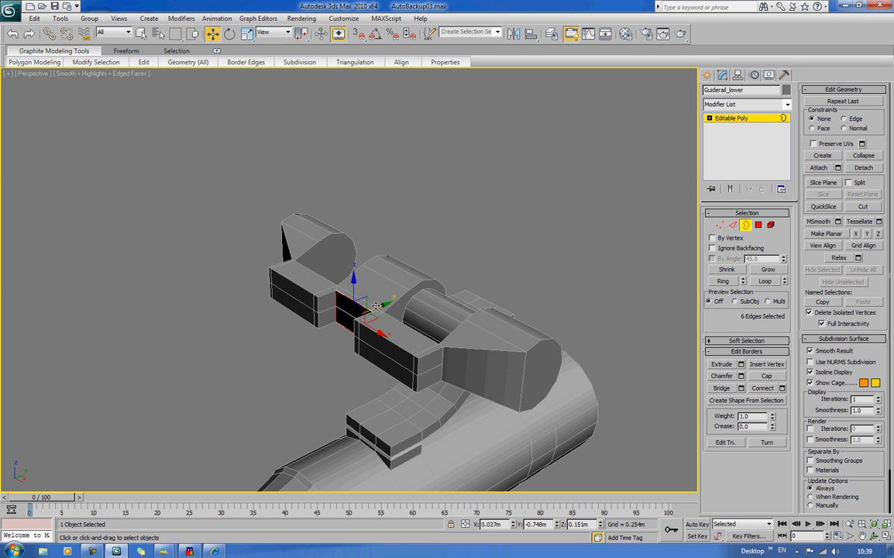
drag(375, 306, 345, 315)
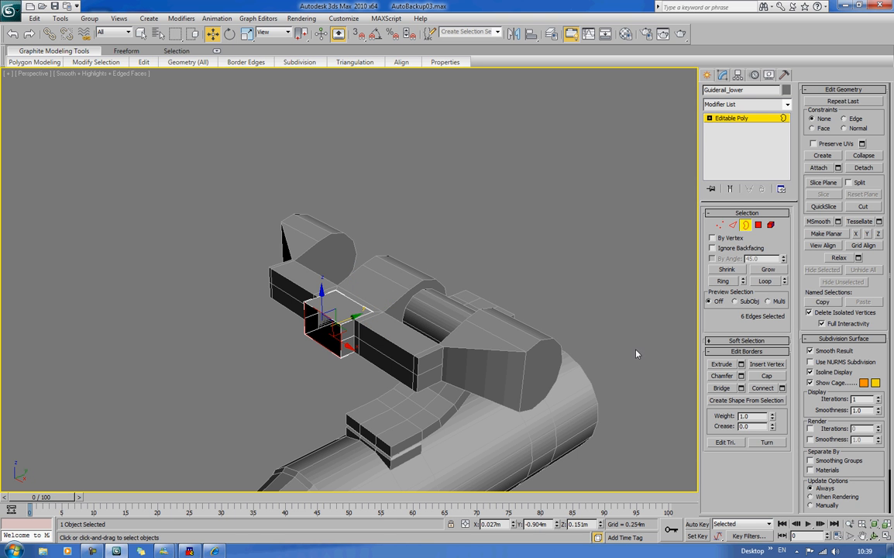
key(2)
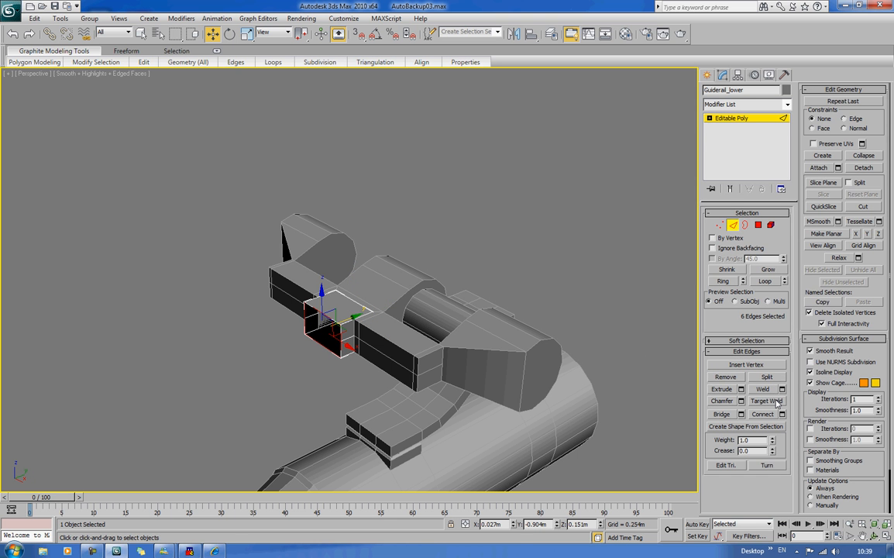
click(652, 333)
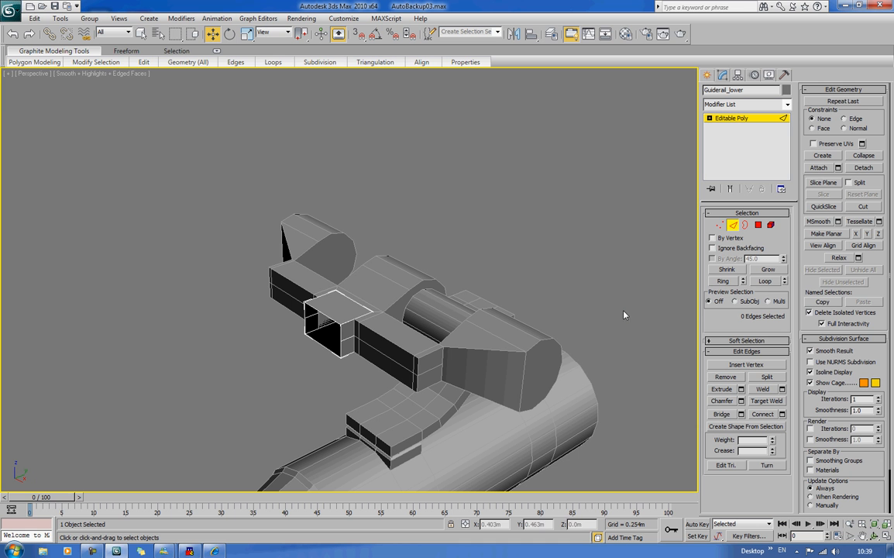
click(721, 414)
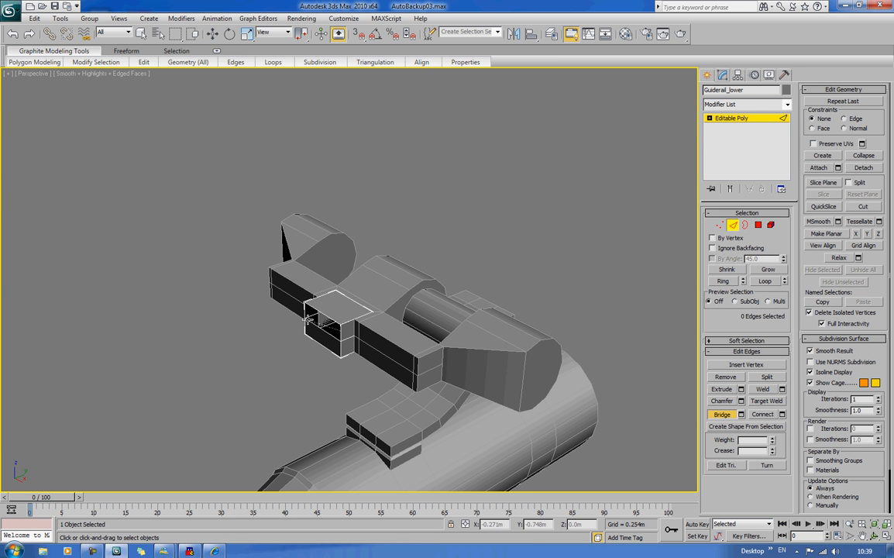
key(w)
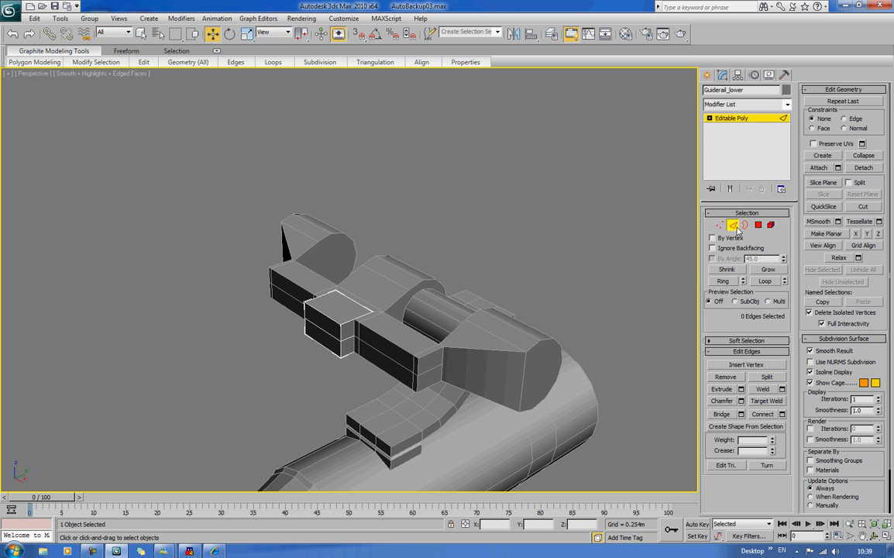
key(2)
Unhide all objects in the scene and hide the large Turret_Top_Mount cylinder.
right_click(576, 206)
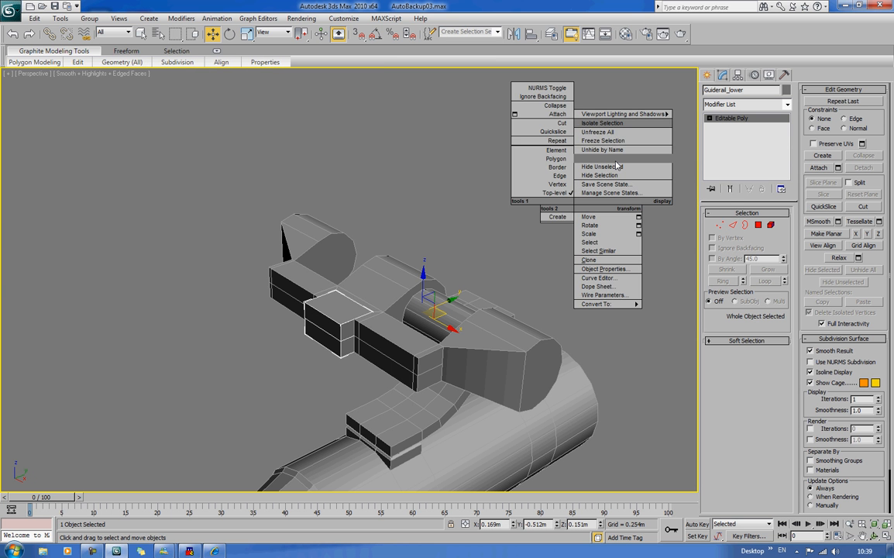
click(616, 165)
scroll(548, 151, down, 6)
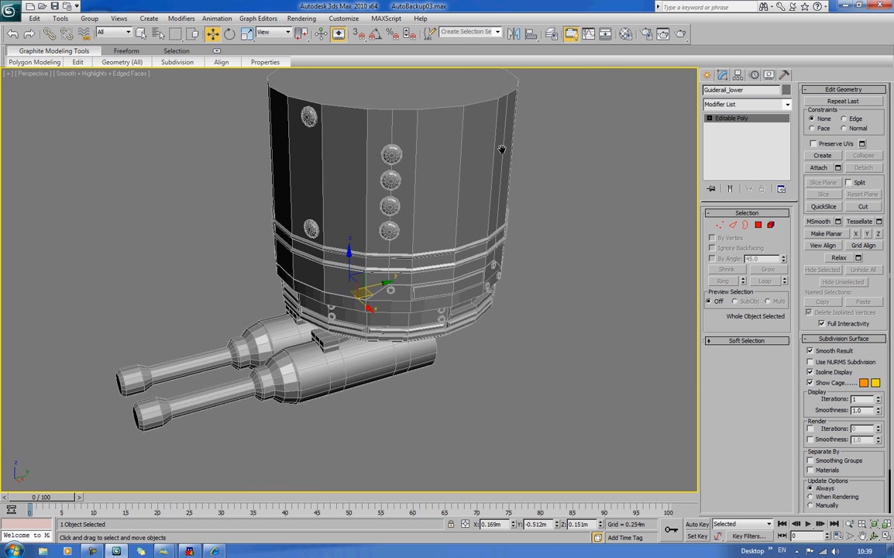
alt+middle_drag(499, 146, 457, 158)
click(457, 158)
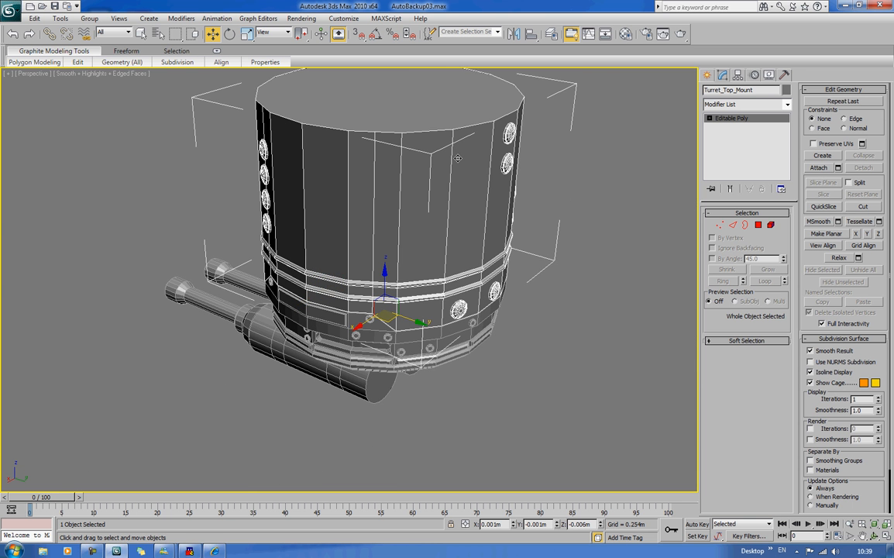
right_click(455, 158)
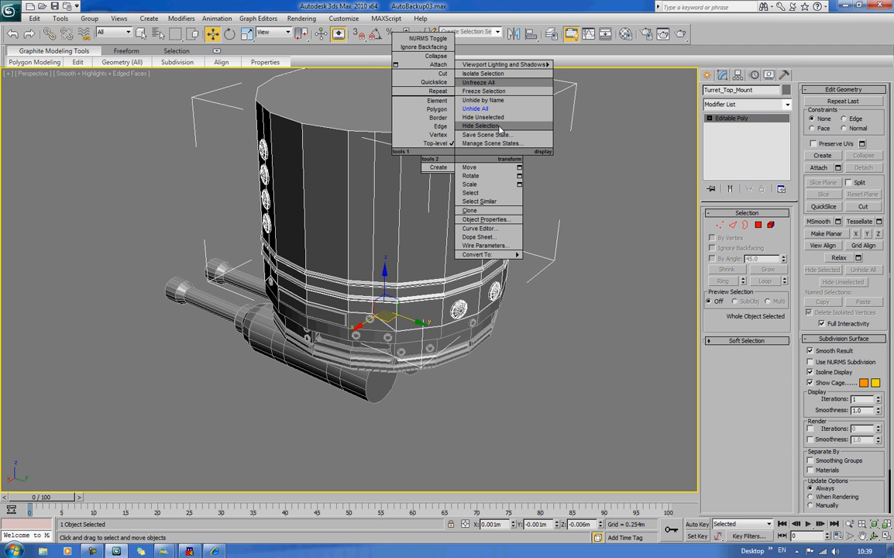
click(475, 108)
key(Delete)
Select the top polygon of the Guiderail_lower block inside the turret ring.
alt+middle_drag(499, 128, 496, 213)
scroll(378, 164, up, 5)
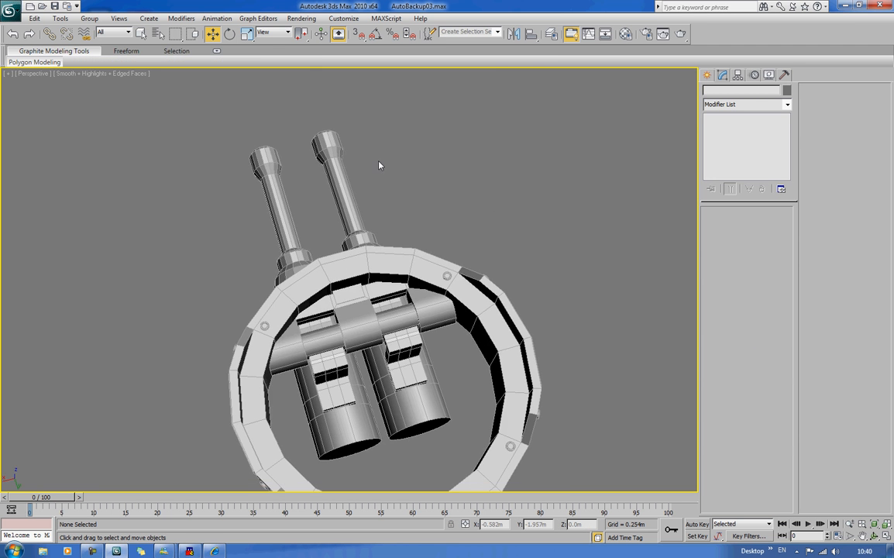
middle_drag(380, 185, 524, 255)
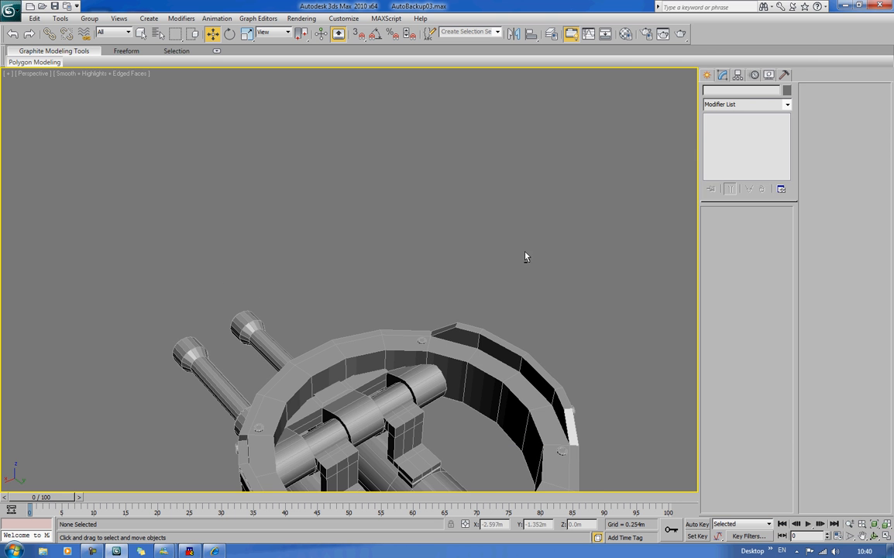
scroll(496, 345, up, 3)
middle_drag(466, 378, 509, 322)
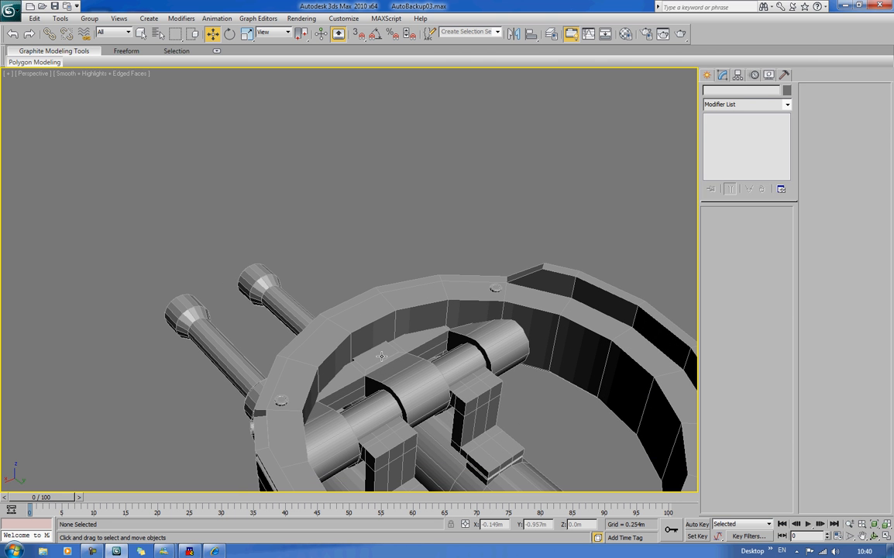
click(380, 353)
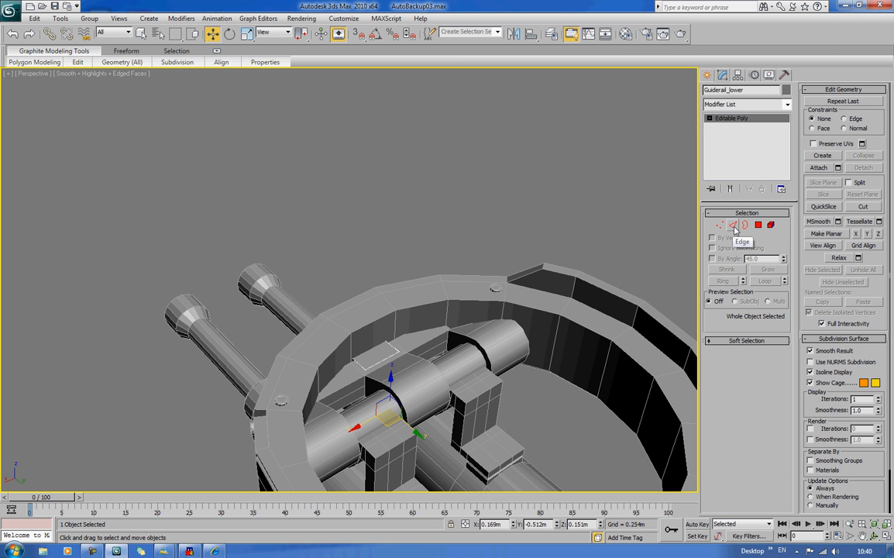
click(757, 225)
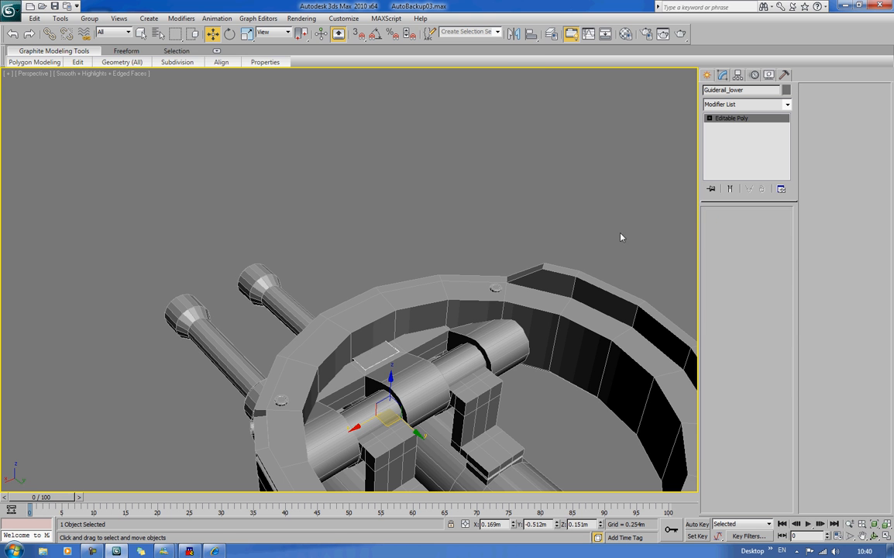
click(380, 350)
Try raising the top polygon of Guiderail_lower, undo the move and check the block in wireframe display.
drag(373, 326, 379, 290)
key(ctrl+z)
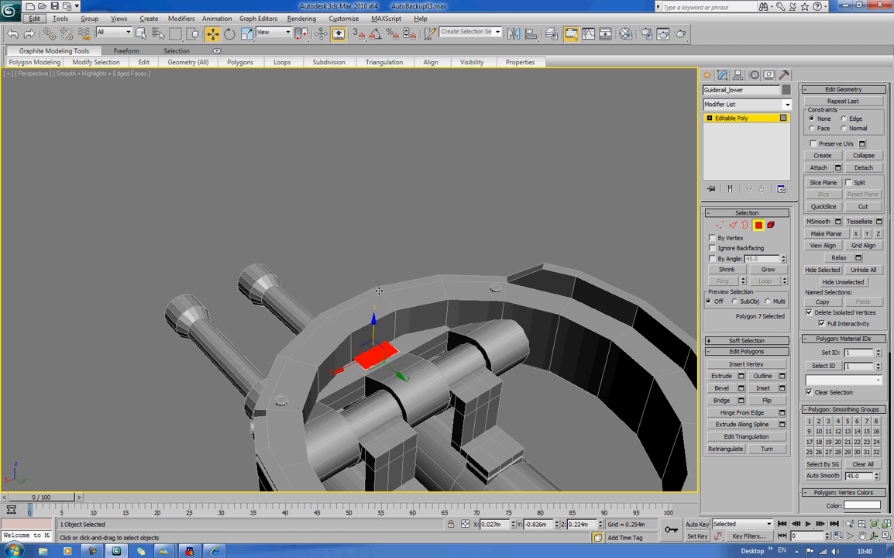
alt+middle_drag(380, 300, 382, 323)
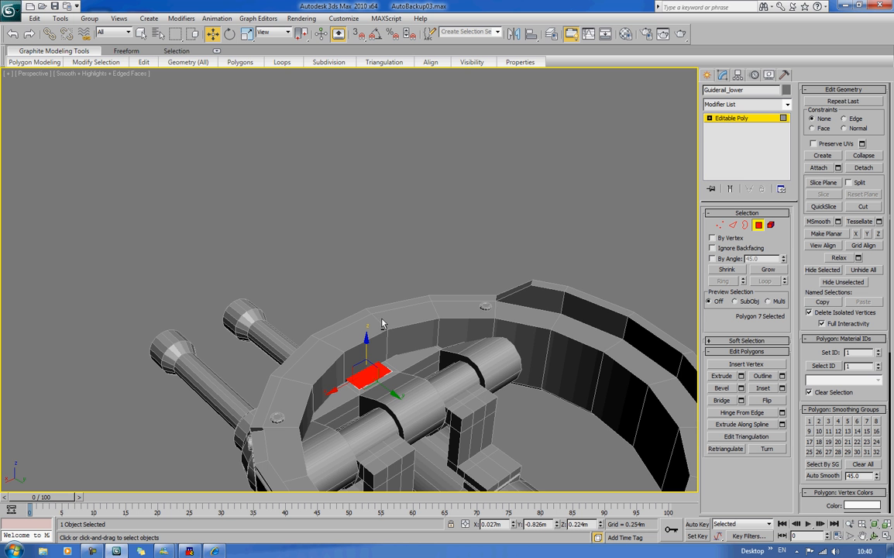
key(F3)
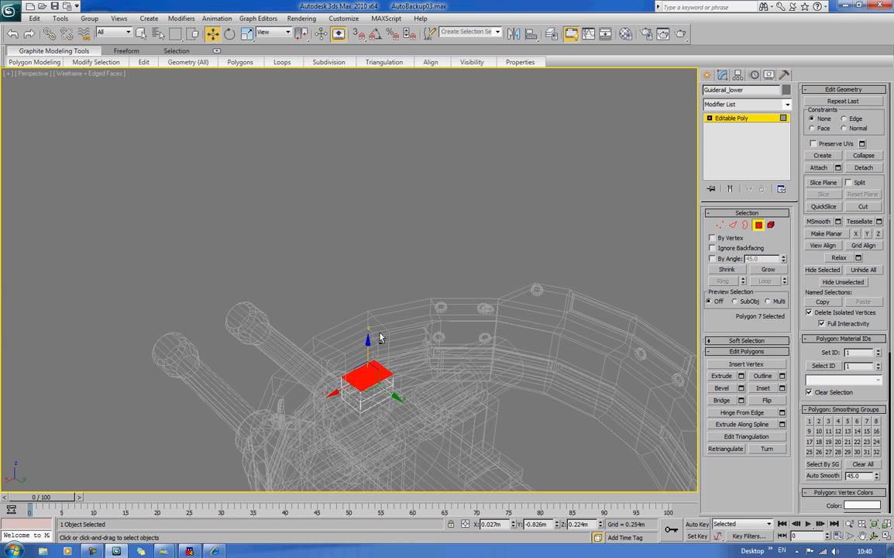
key(F3)
Raise the top polygon of the Guiderail_lower block vertically to about Z 0.45 m.
alt+middle_drag(380, 337, 383, 327)
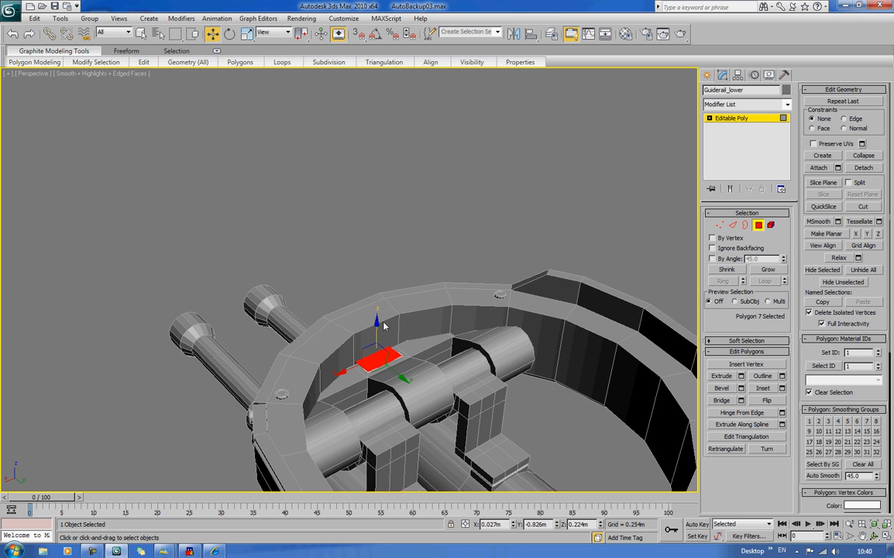
drag(376, 321, 377, 287)
alt+middle_drag(377, 287, 414, 312)
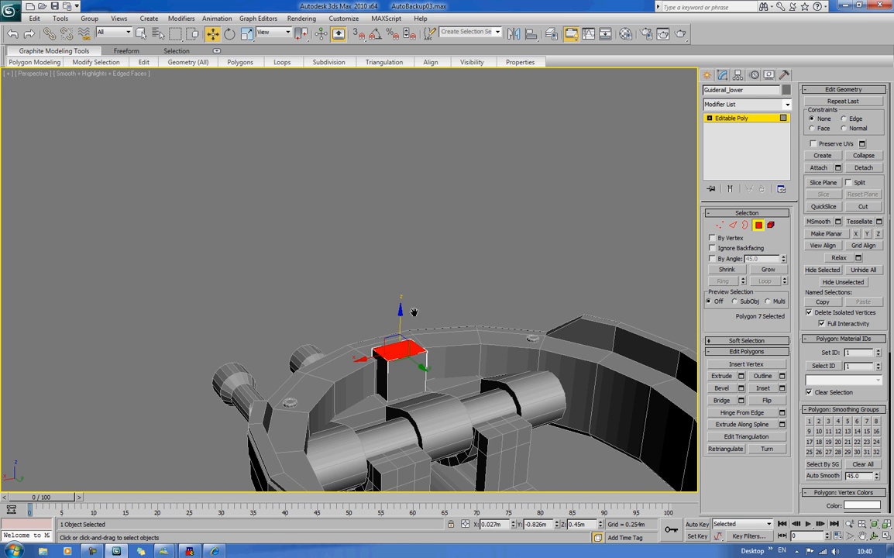
alt+middle_drag(434, 369, 631, 294)
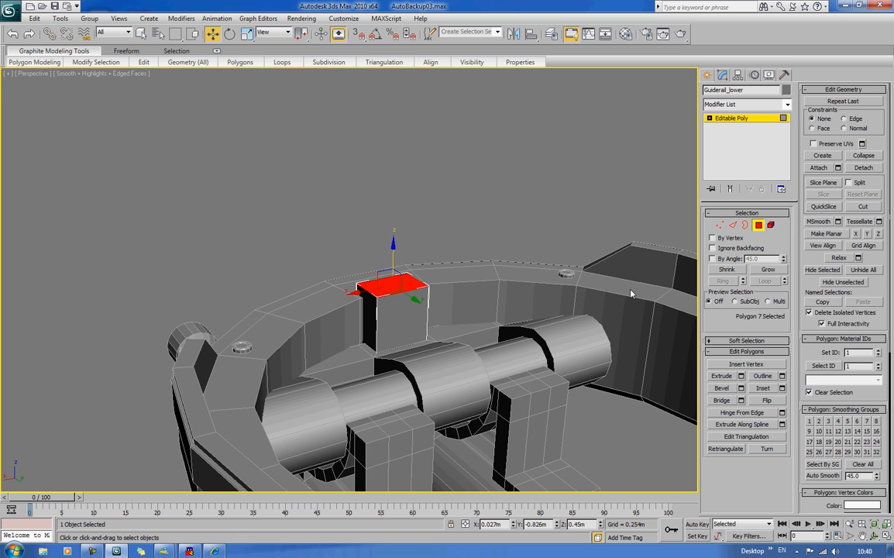
Connect the edge ring around the Guiderail_lower block with a middle loop and chamfer it into two parallel loops.
click(745, 225)
click(732, 226)
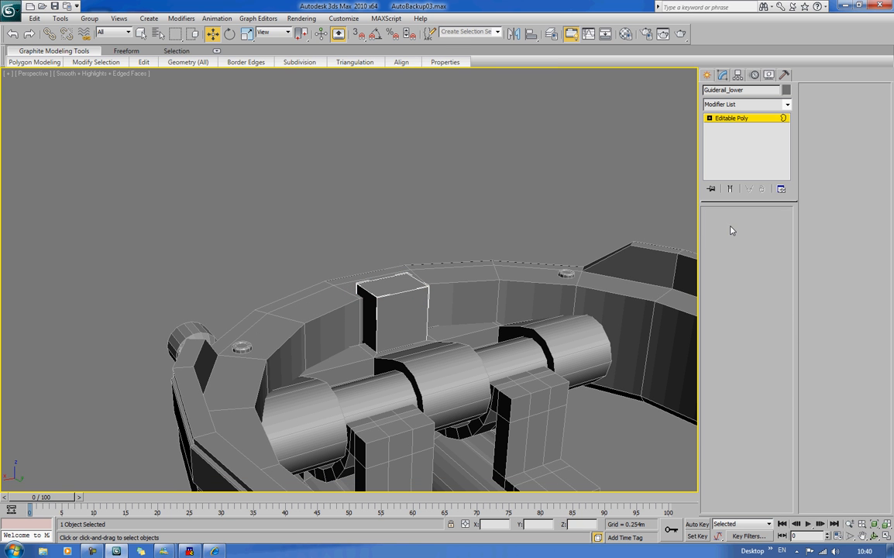
click(404, 292)
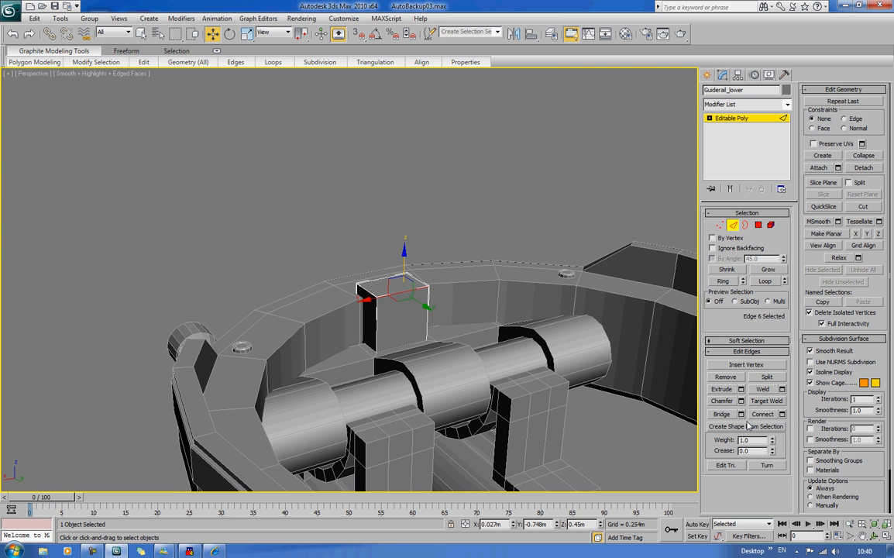
click(723, 282)
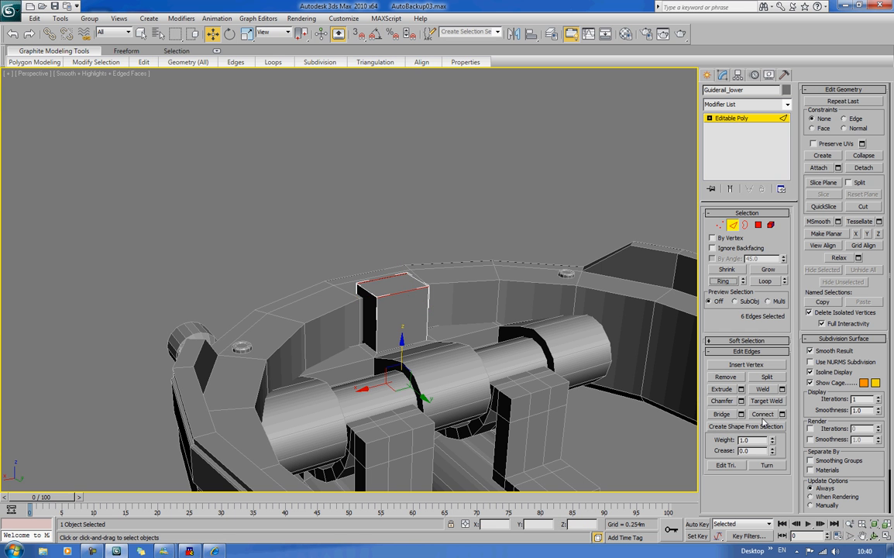
click(762, 414)
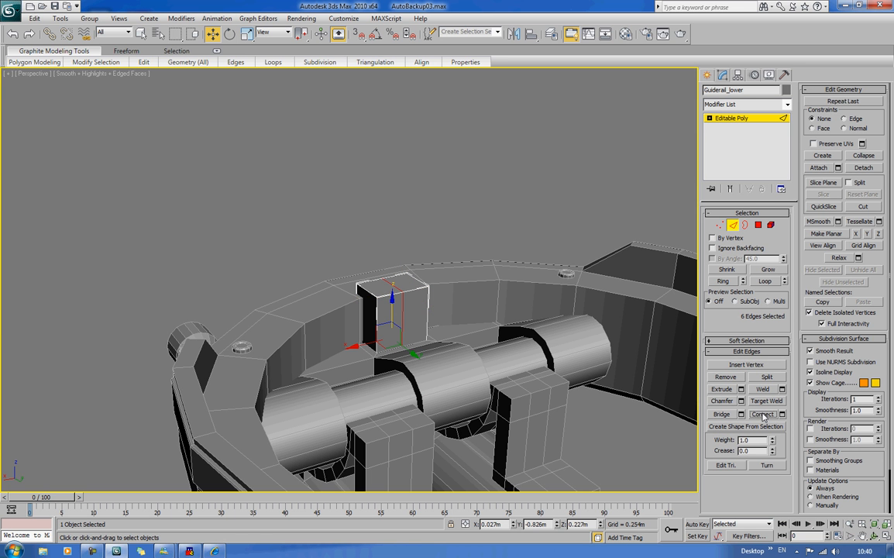
click(721, 401)
drag(354, 259, 394, 276)
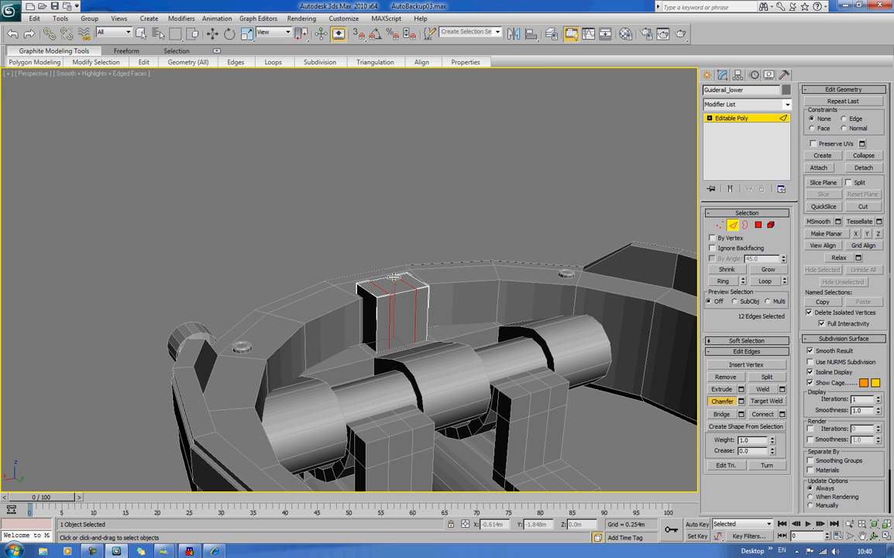
Raise the centre top polygon of the Guiderail_lower block vertically to about Z 0.505 m.
click(758, 226)
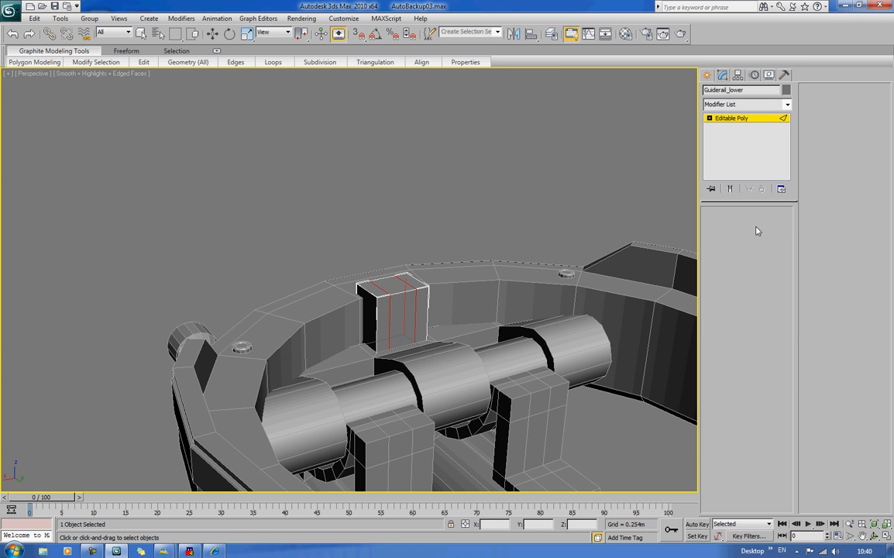
click(391, 276)
drag(393, 244, 394, 240)
alt+middle_drag(409, 307, 292, 254)
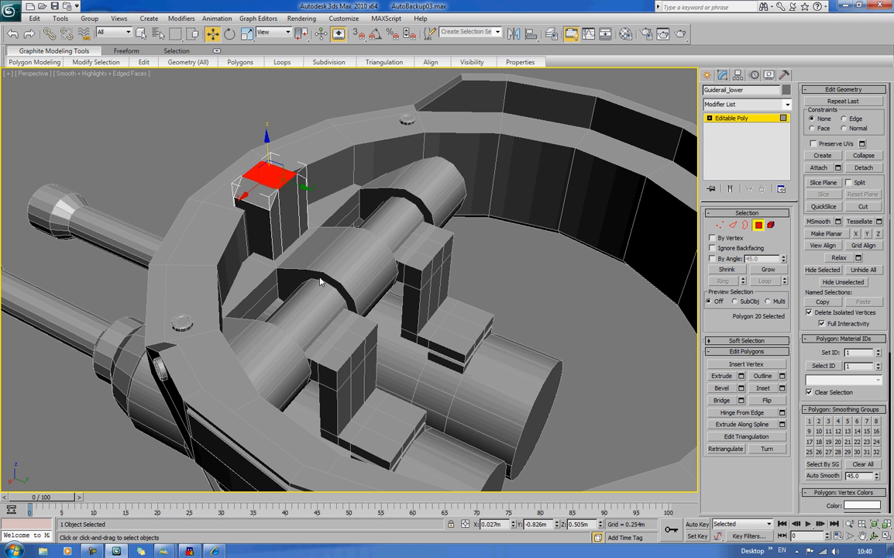
click(263, 203)
alt+middle_drag(263, 203, 695, 391)
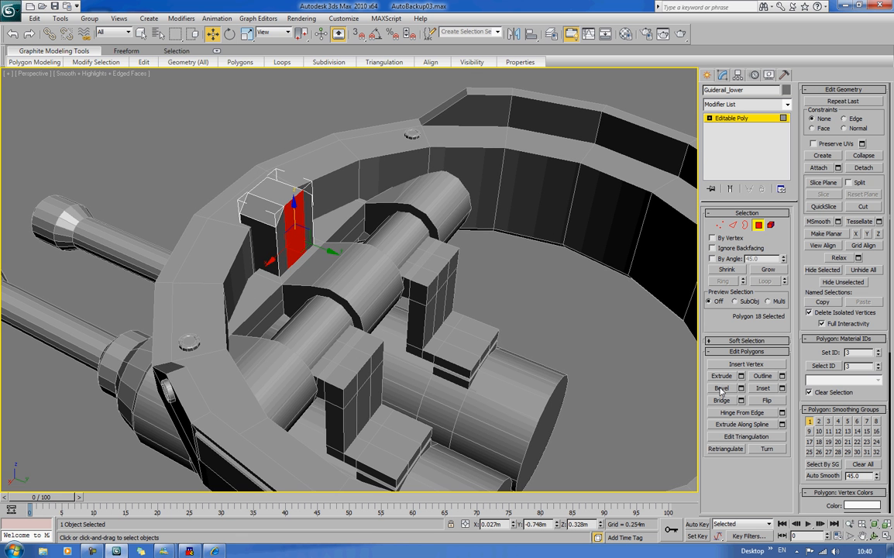
click(721, 376)
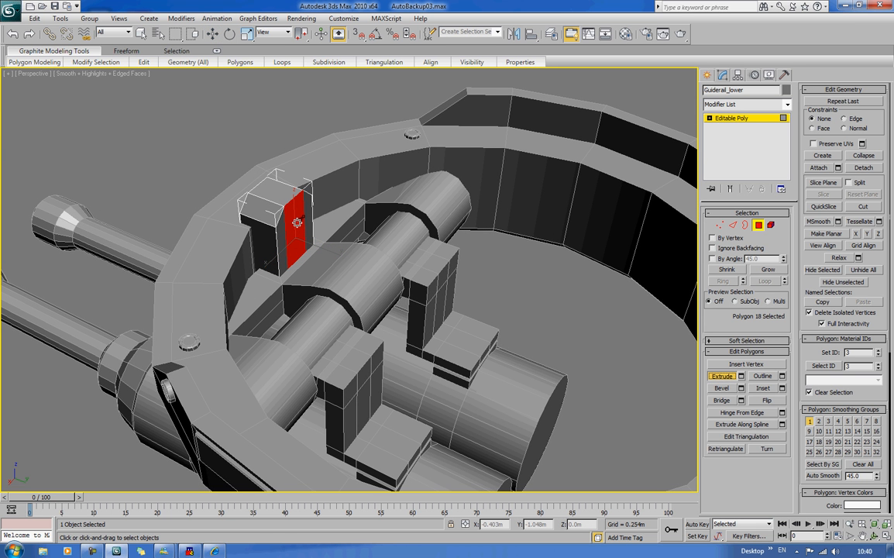
alt+middle_drag(296, 222, 302, 227)
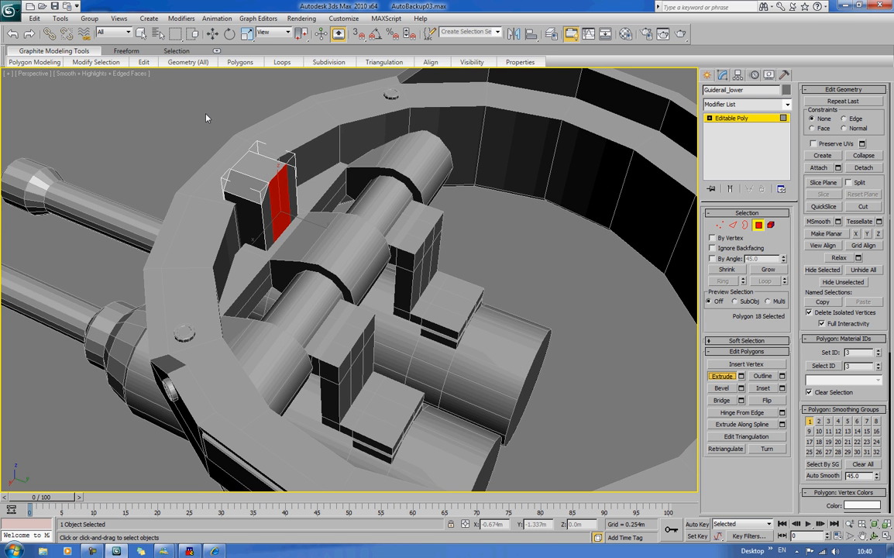
click(169, 108)
scroll(174, 124, down, 2)
alt+middle_drag(195, 205, 301, 330)
middle_drag(322, 165, 326, 203)
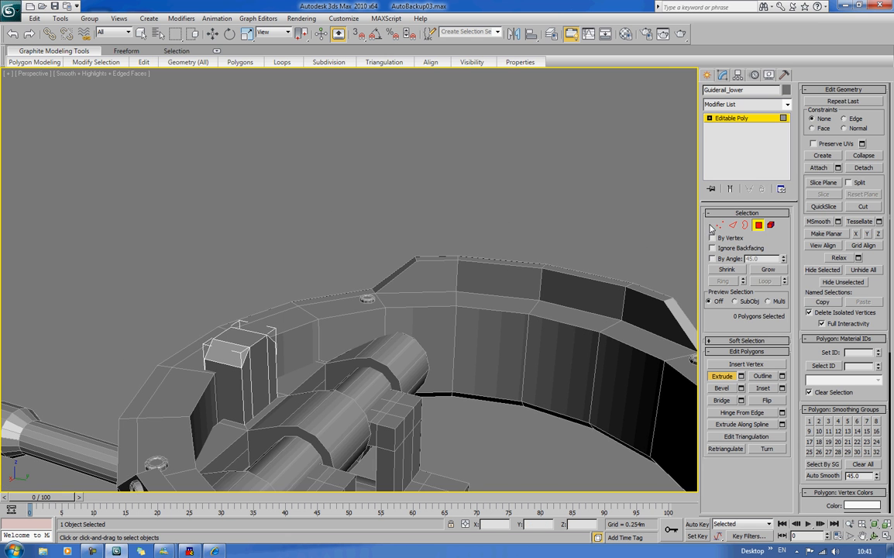
click(763, 227)
middle_drag(457, 305, 410, 254)
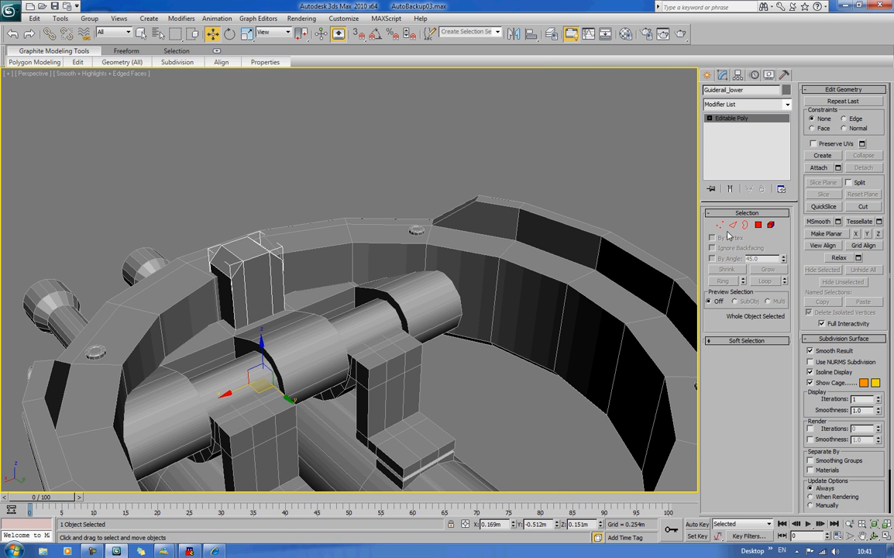
Detach the three top polygons of the Guiderail_lower block as a clone named Guiderail_top.
click(758, 225)
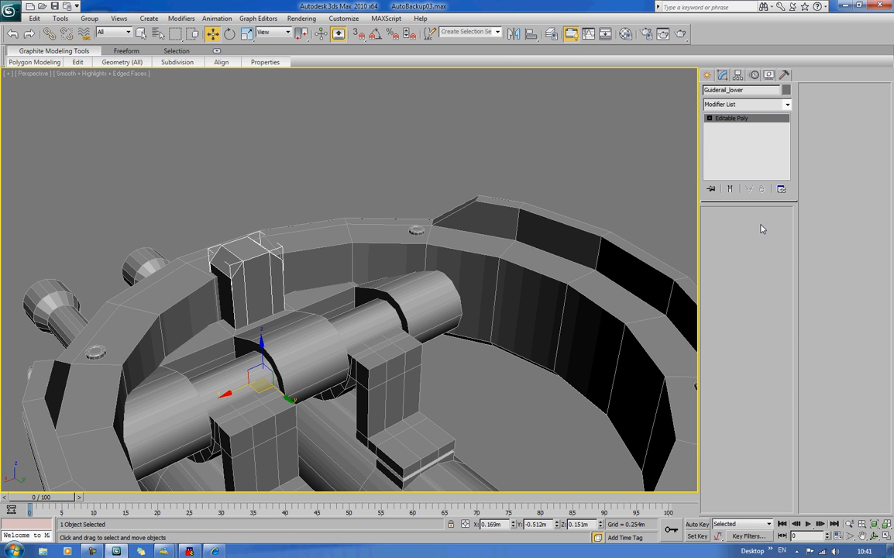
click(230, 259)
ctrl+click(247, 255)
alt+middle_drag(335, 255, 297, 287)
ctrl+click(334, 230)
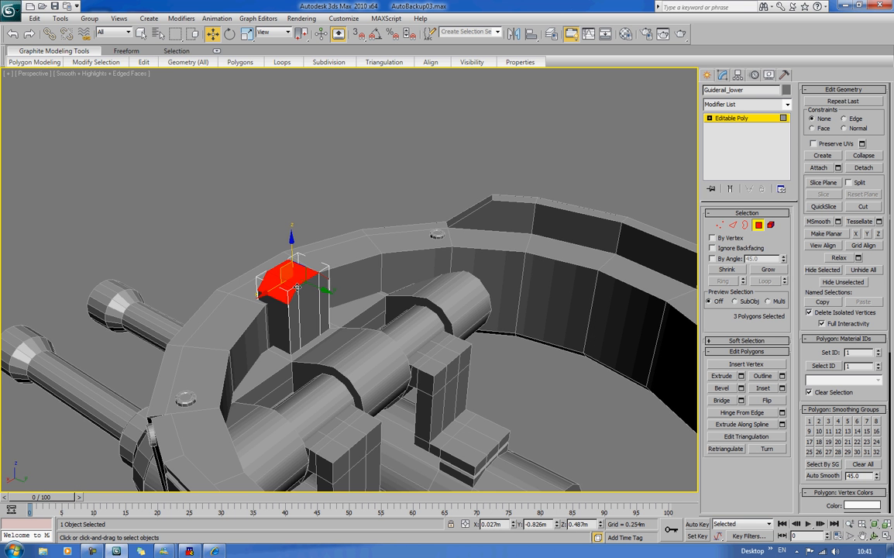
click(864, 168)
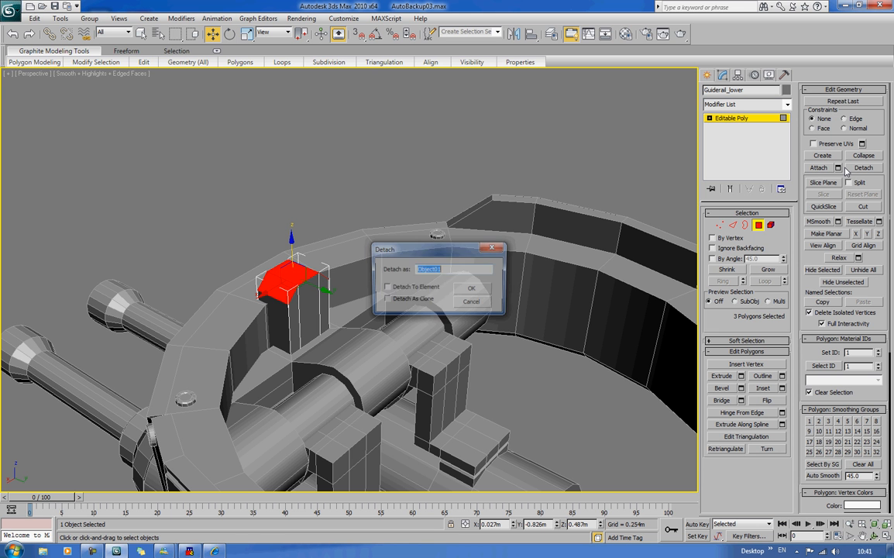
click(386, 300)
double_click(456, 272)
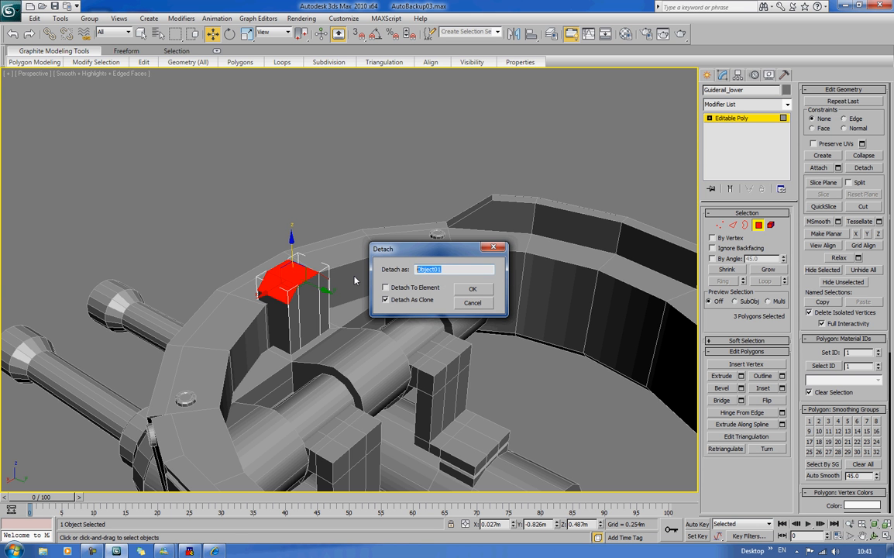
text(Guiderail_top)
key(Return)
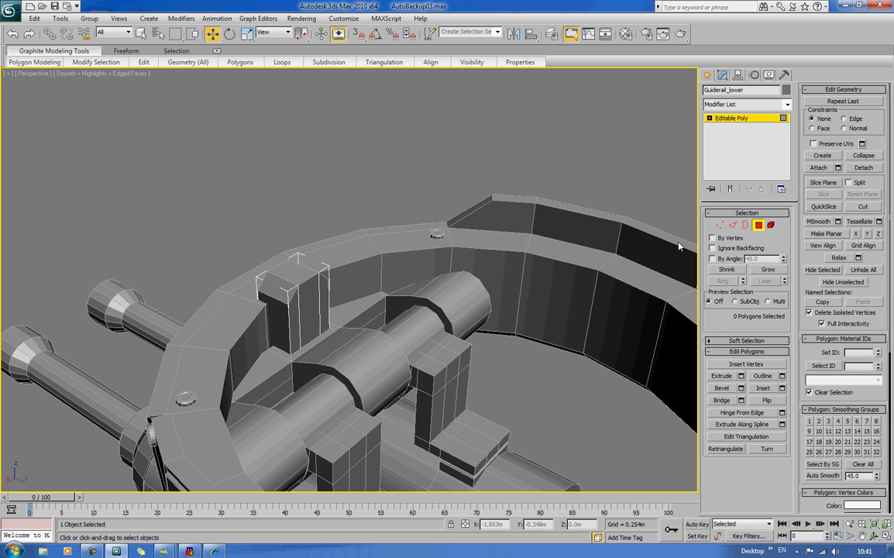
click(759, 226)
click(410, 84)
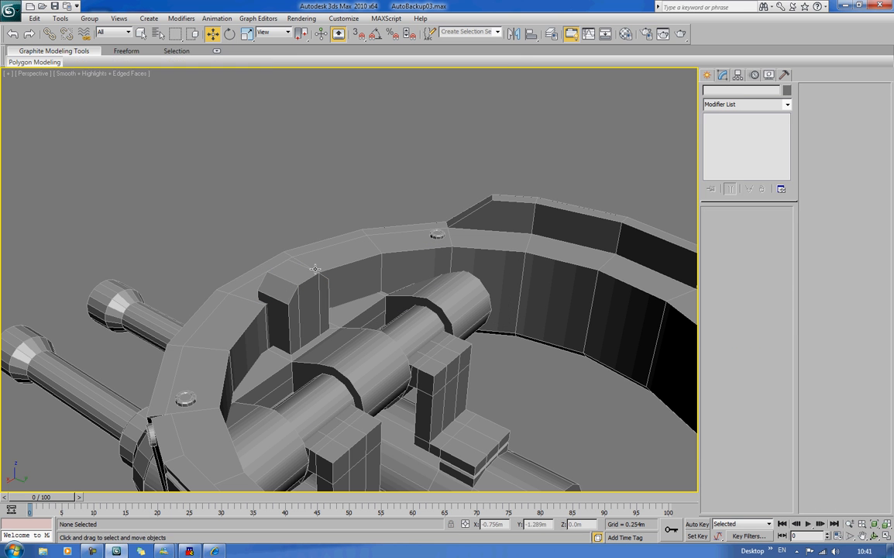
click(302, 280)
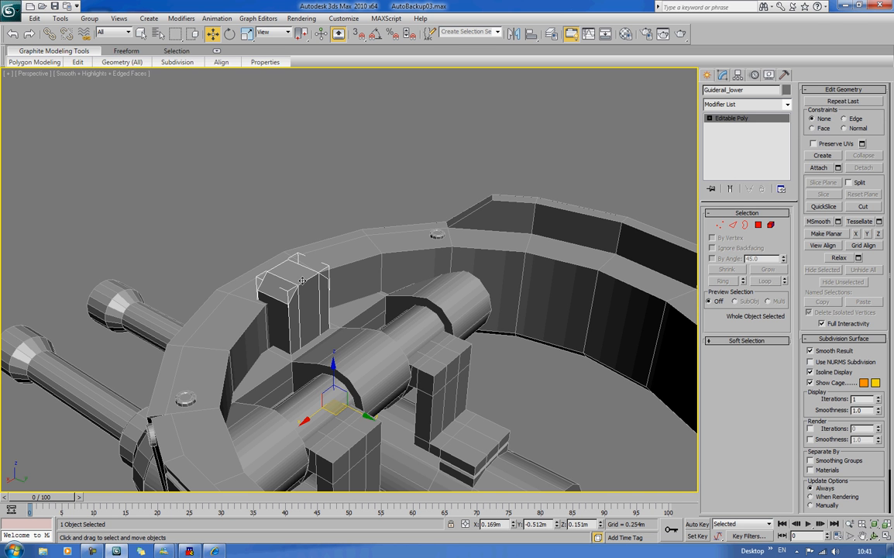
click(745, 225)
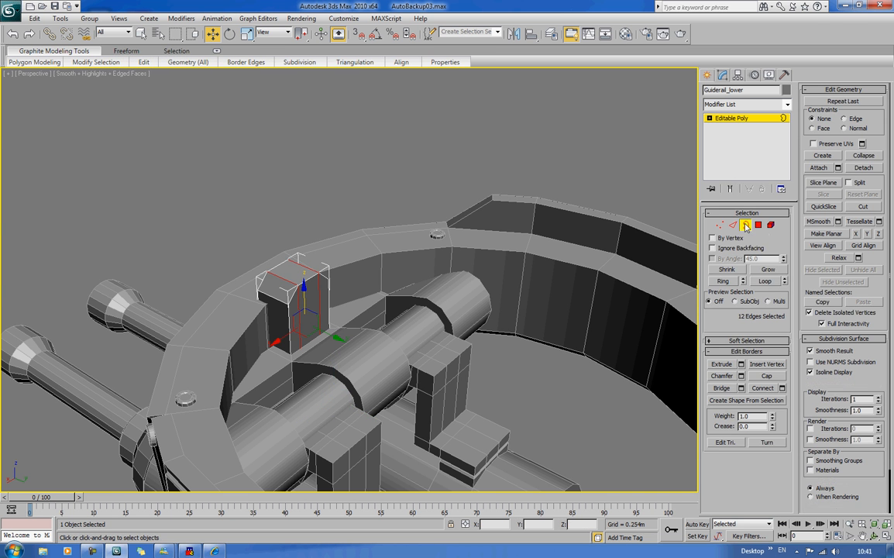
click(771, 226)
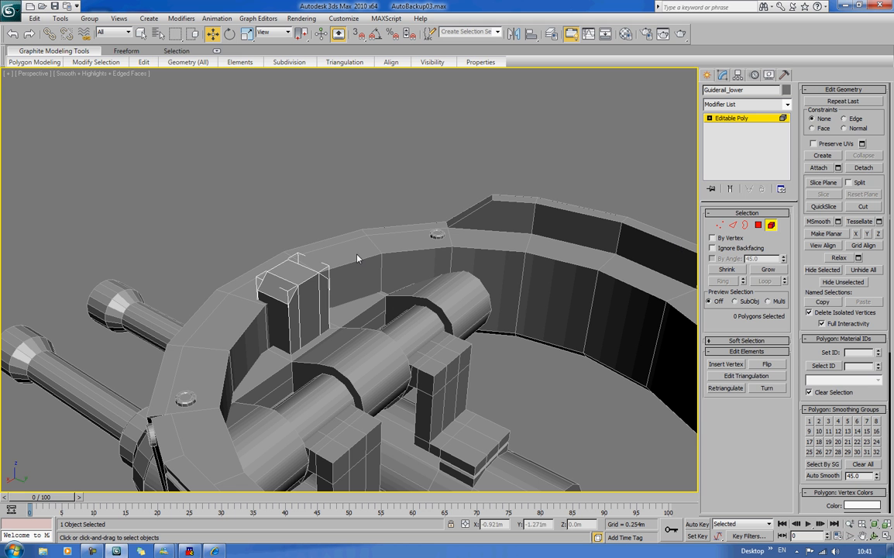
click(270, 309)
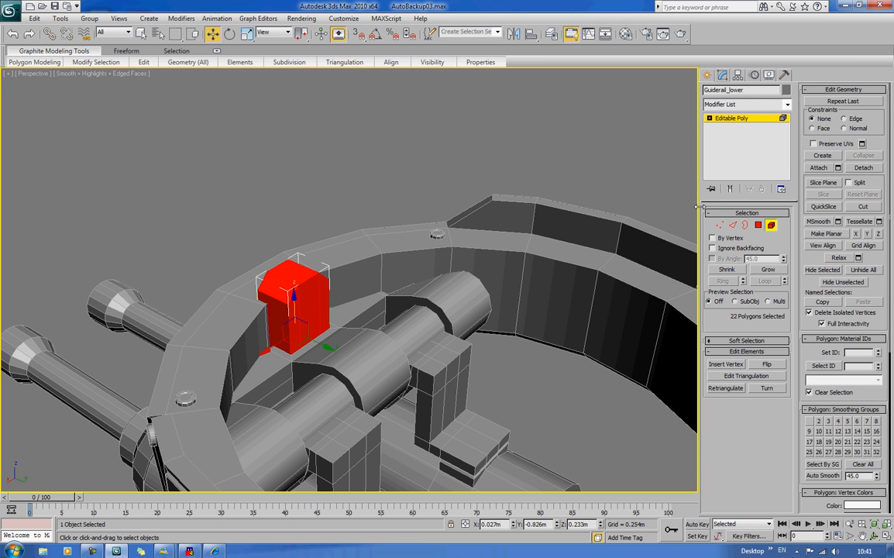
click(775, 227)
click(522, 167)
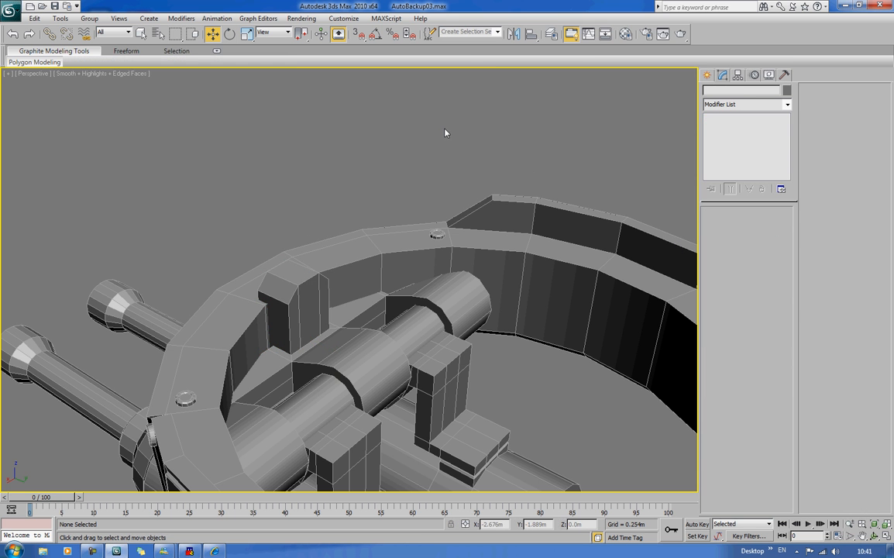
Select the cloned Guiderail_top object and flip the normals of its element.
click(287, 279)
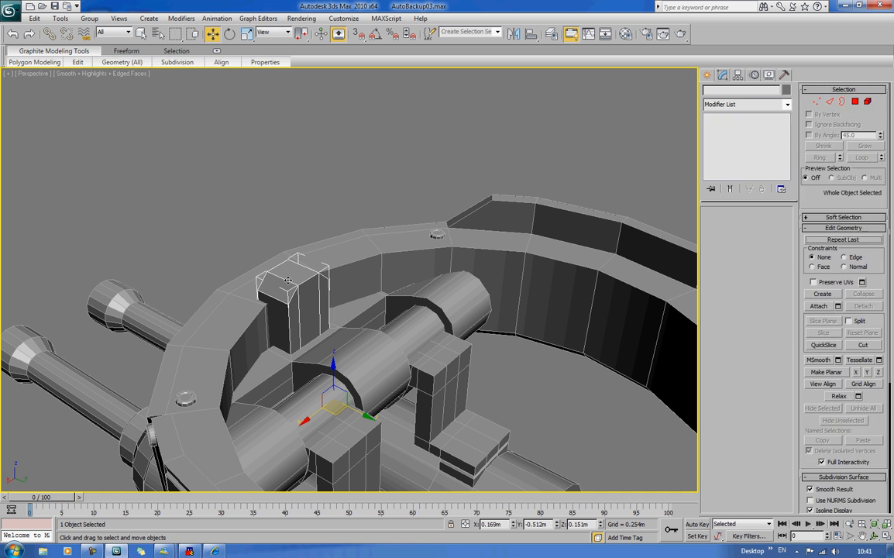
click(770, 226)
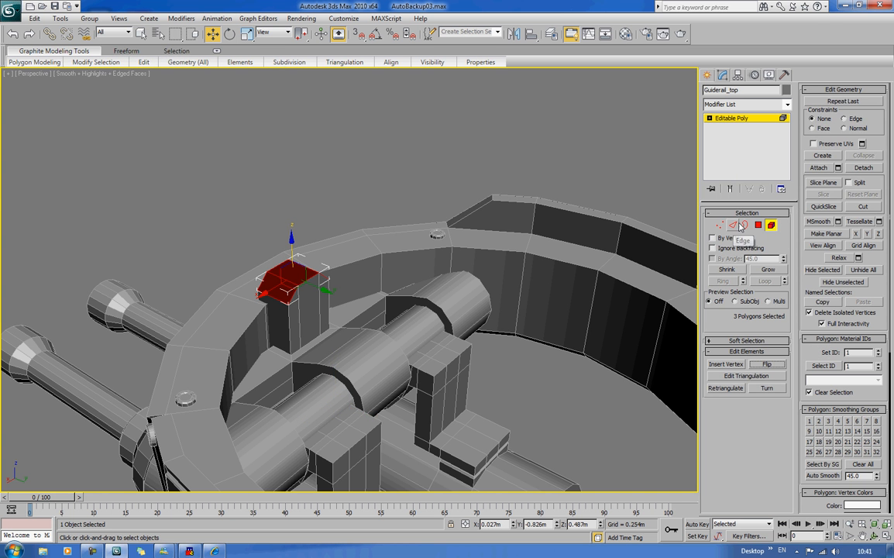
key(2)
drag(321, 327, 325, 325)
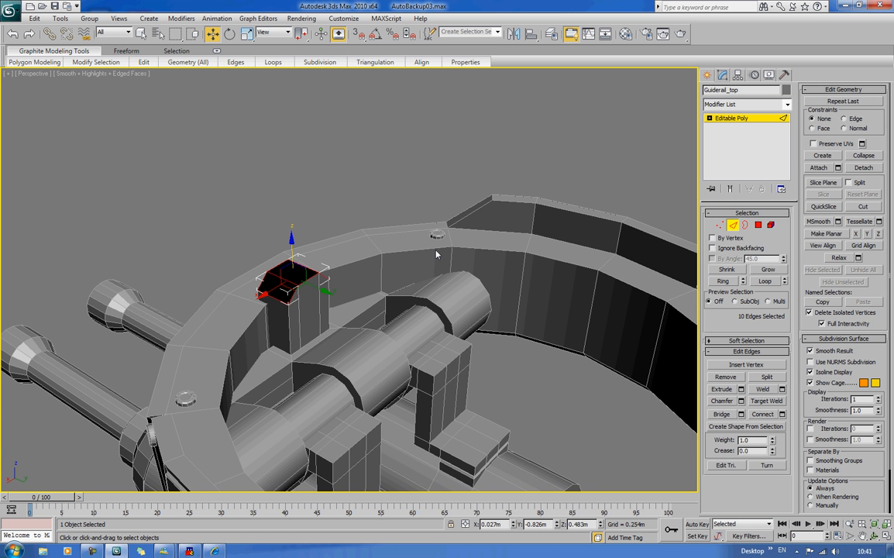
Extend the open border of Guiderail_top straight up to about Z 1.304 m and scale it flat along Z.
key(3)
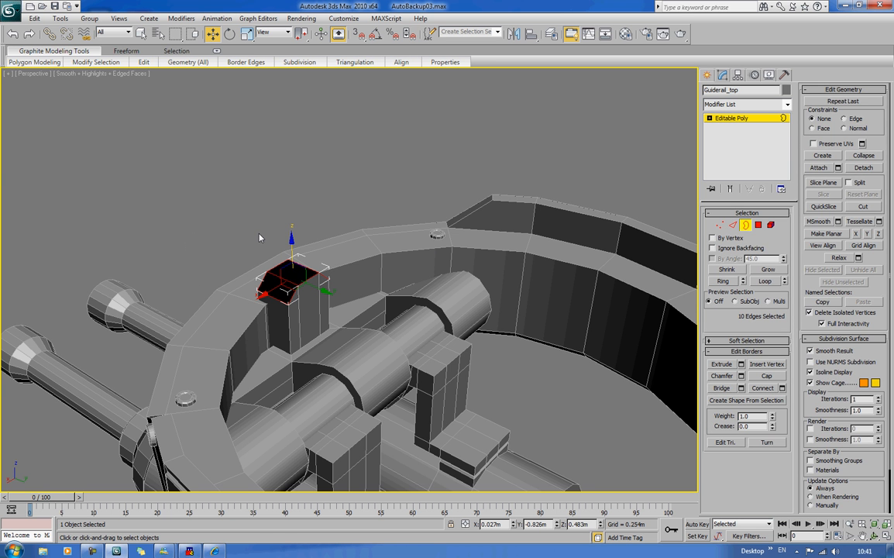
click(318, 275)
shift+drag(292, 253, 289, 35)
middle_drag(399, 215, 407, 333)
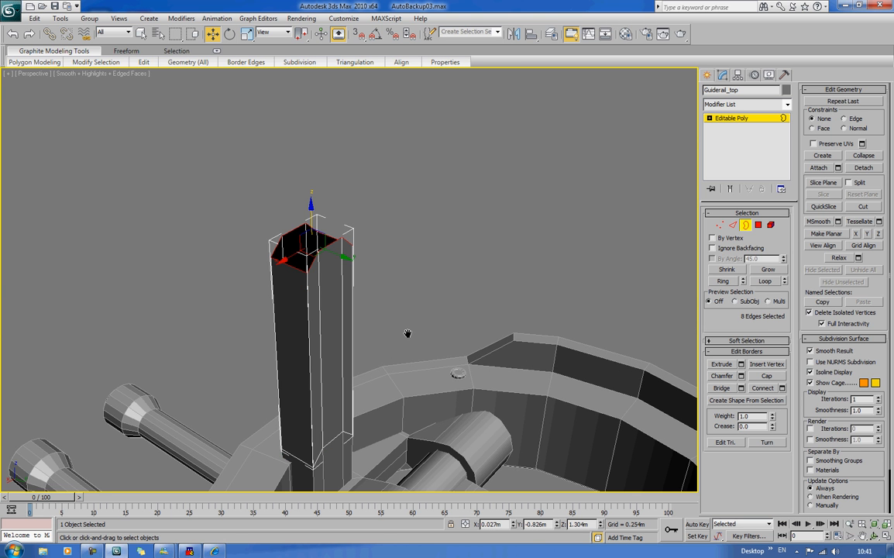
key(r)
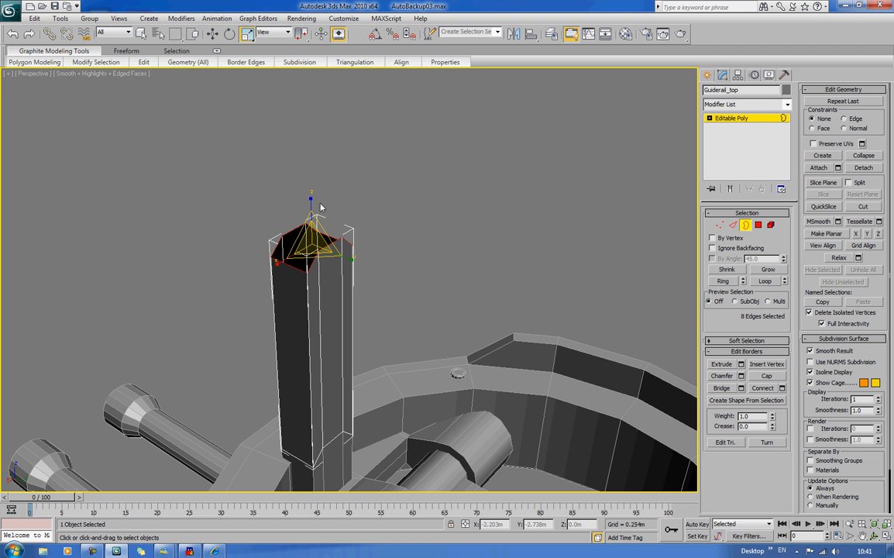
drag(310, 199, 341, 421)
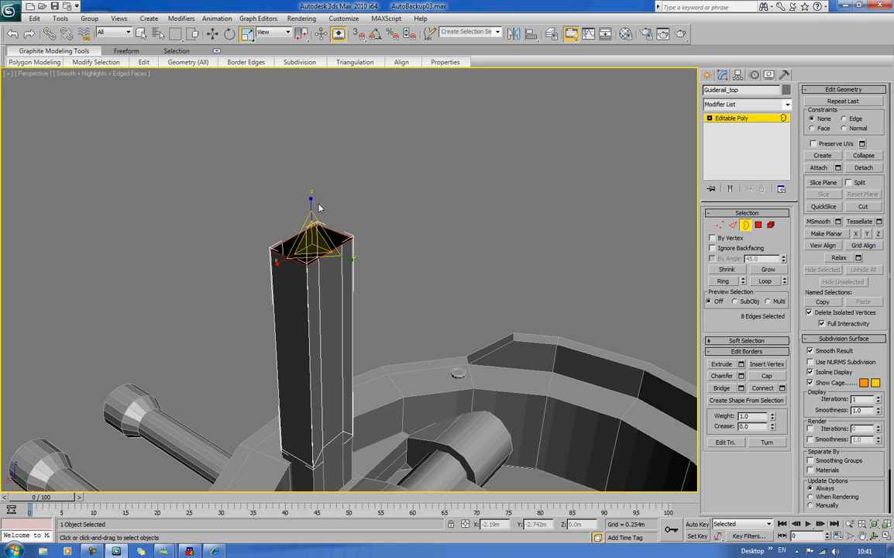
Close the open upper end of Guiderail_top by bridging its opposite border edges with three polygons.
alt+middle_drag(408, 415, 436, 267)
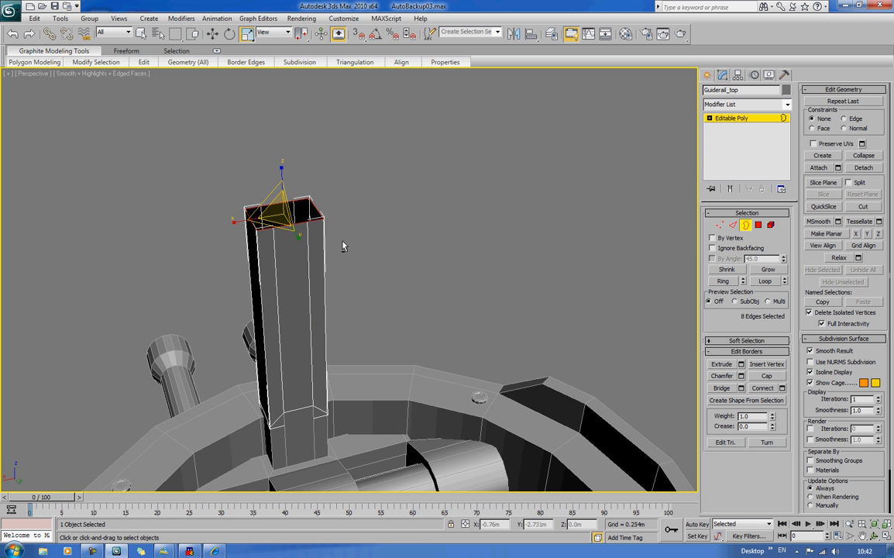
alt+middle_drag(343, 245, 427, 264)
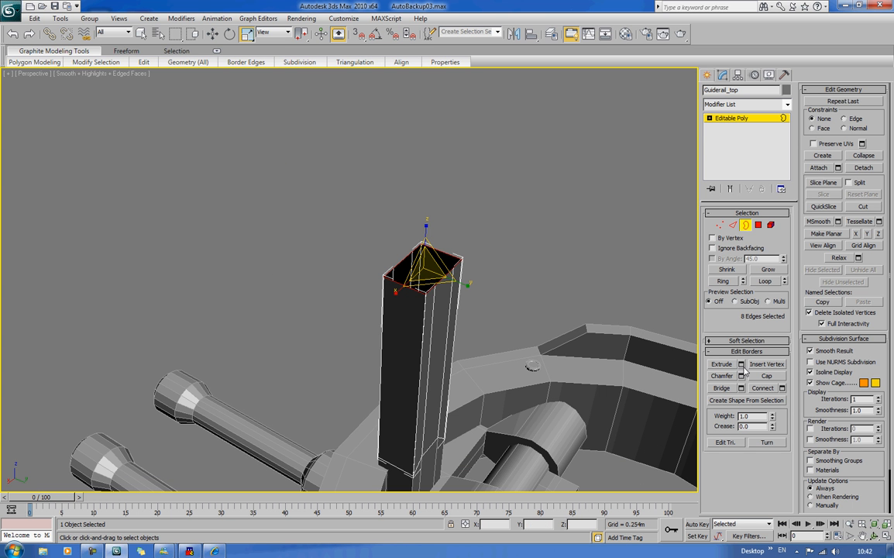
click(732, 225)
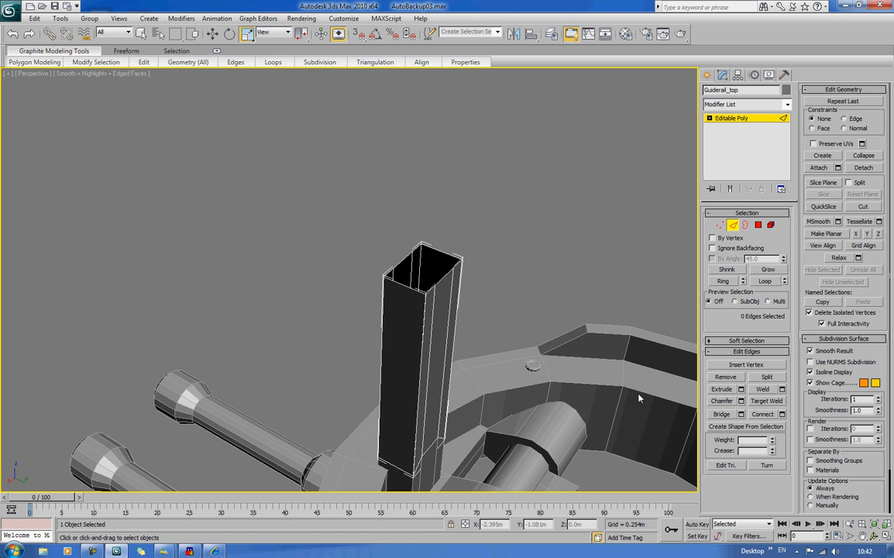
click(721, 414)
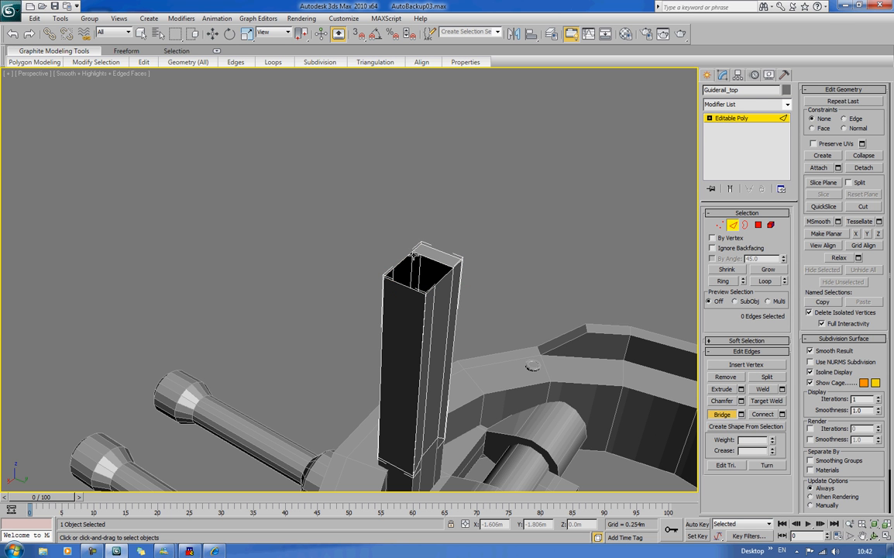
click(406, 256)
click(444, 275)
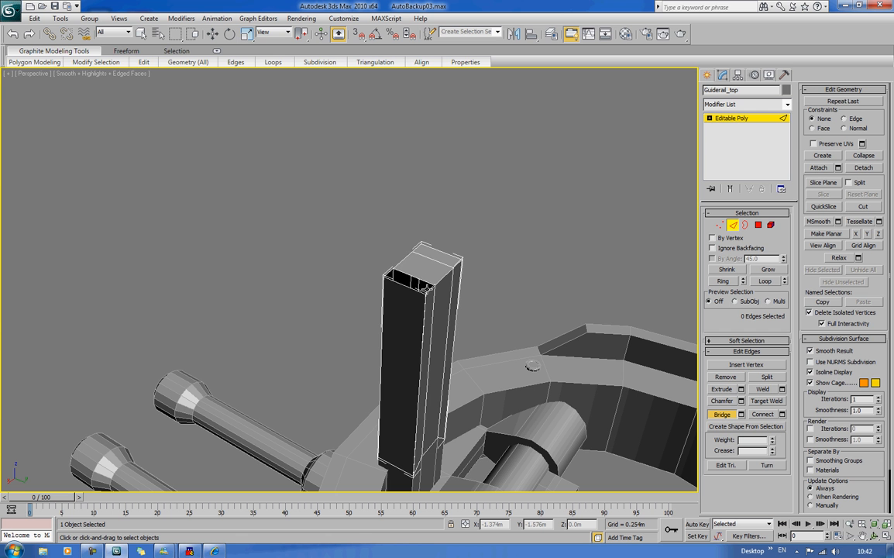
click(428, 288)
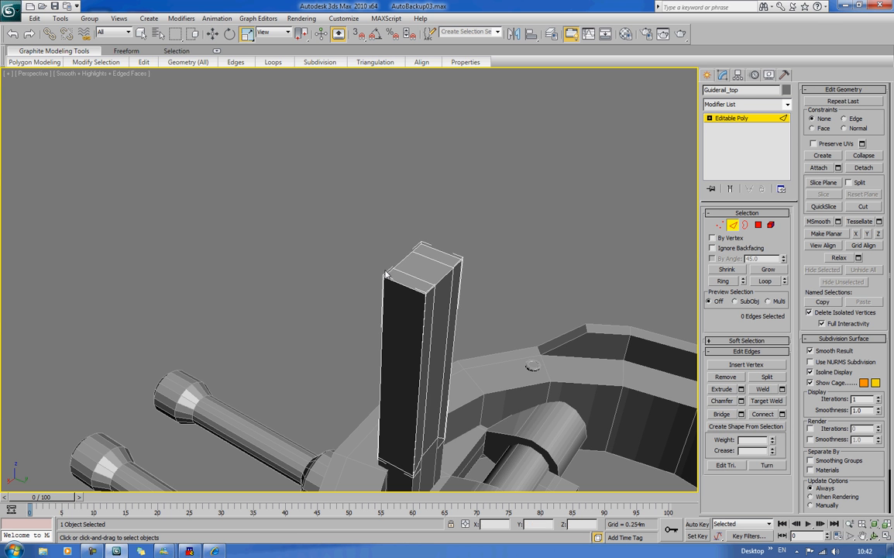
Finish edge editing on Guiderail_top, deselect it and unhide all objects in the scene.
scroll(309, 225, down, 6)
alt+middle_drag(381, 207, 298, 188)
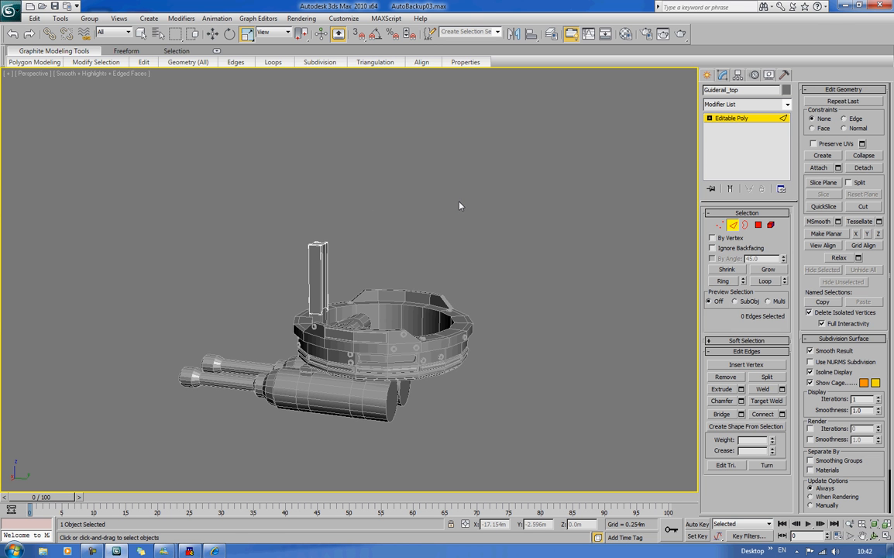
click(732, 227)
click(595, 208)
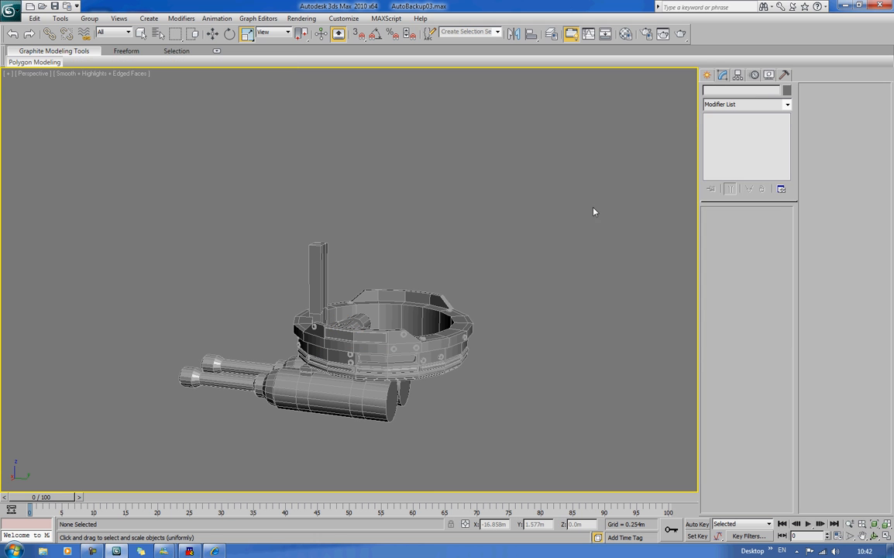
right_click(594, 212)
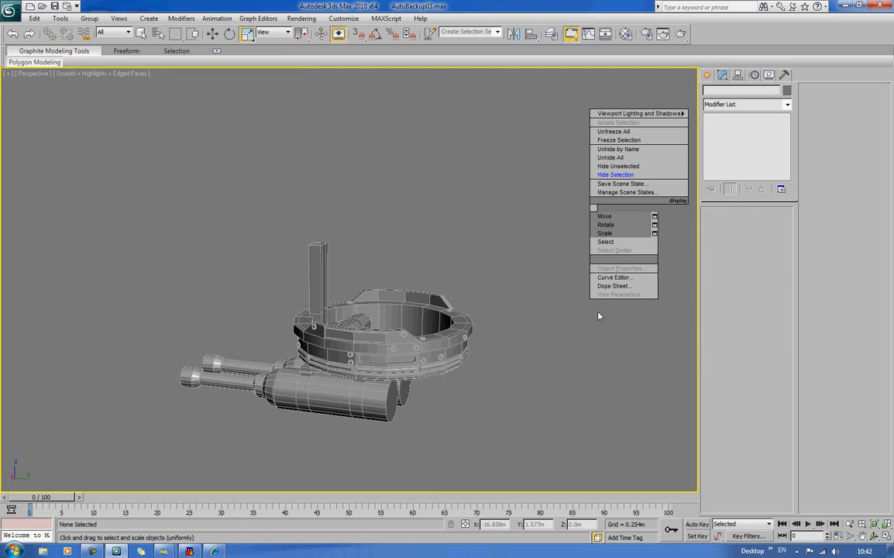
click(620, 158)
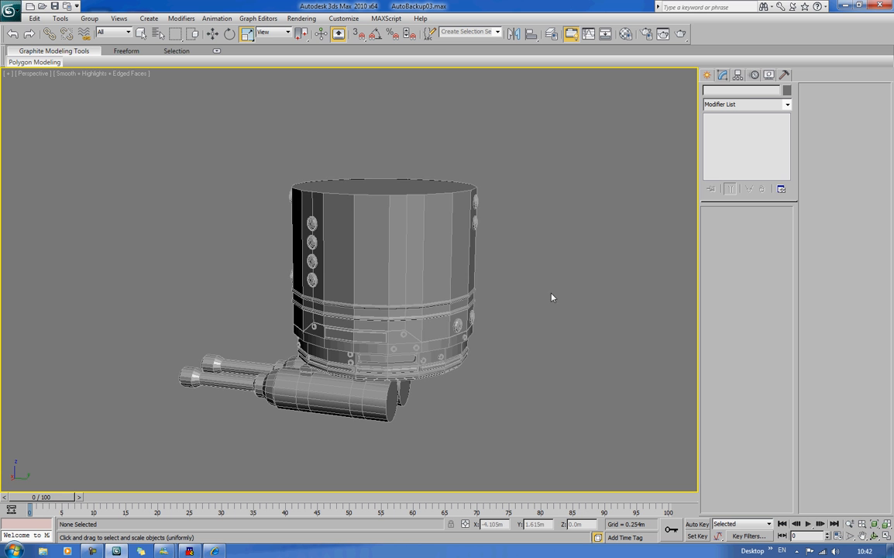
Select Turret_Top_Mount and attach the tall Guiderail_top piece inside it to that object.
alt+middle_drag(551, 297, 512, 271)
scroll(454, 275, up, 2)
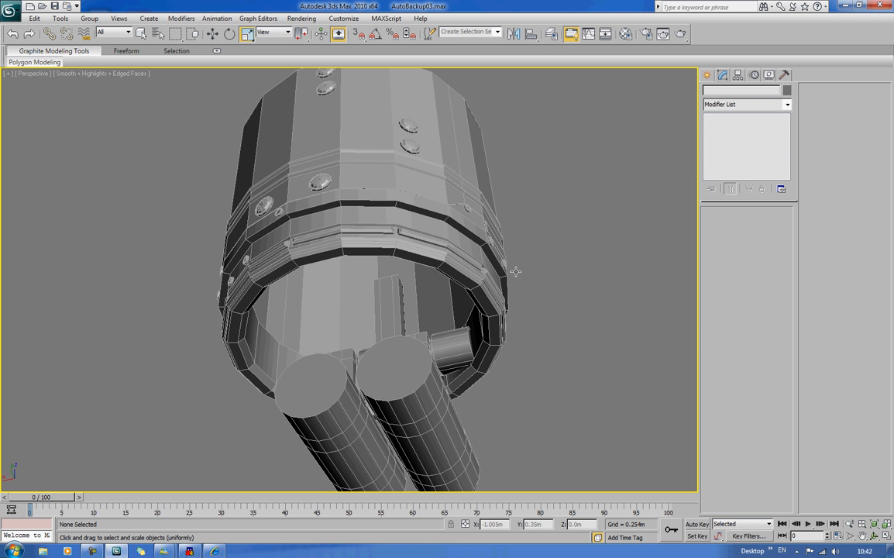
click(340, 285)
alt+middle_drag(340, 285, 517, 290)
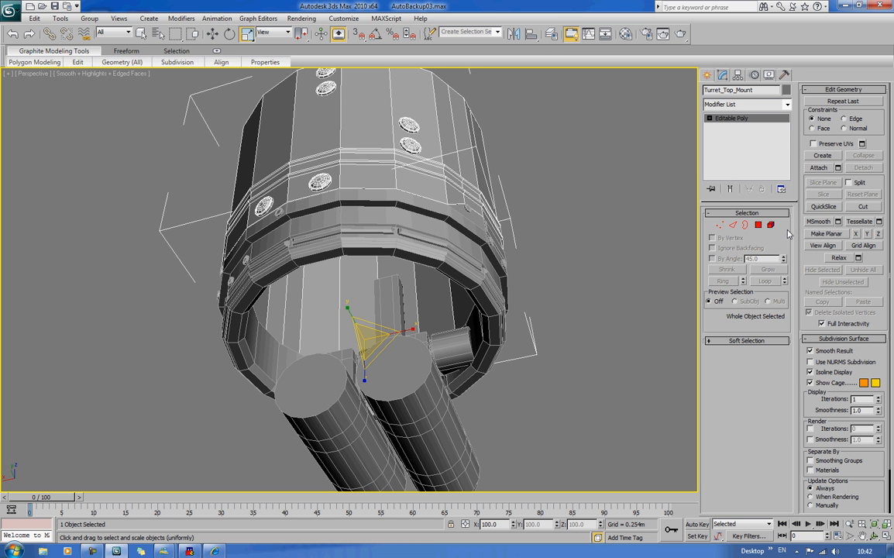
click(819, 168)
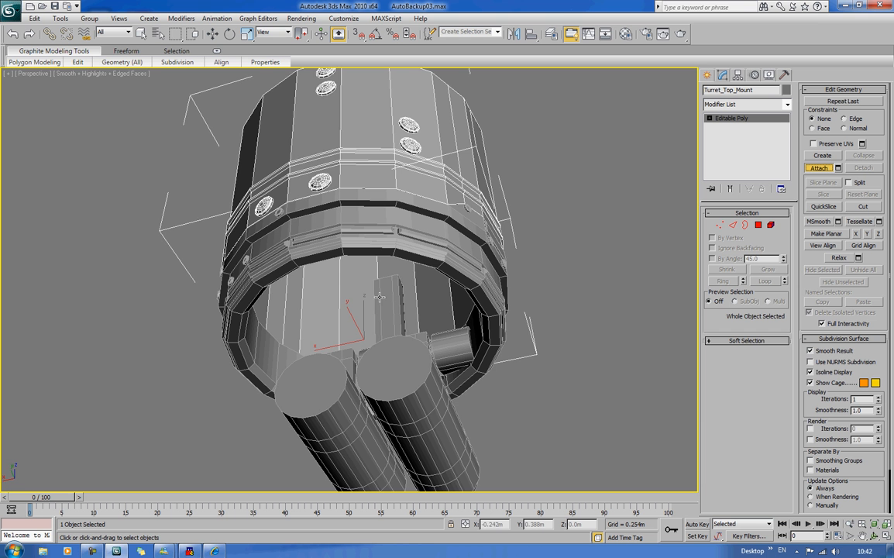
alt+middle_drag(606, 285, 551, 195)
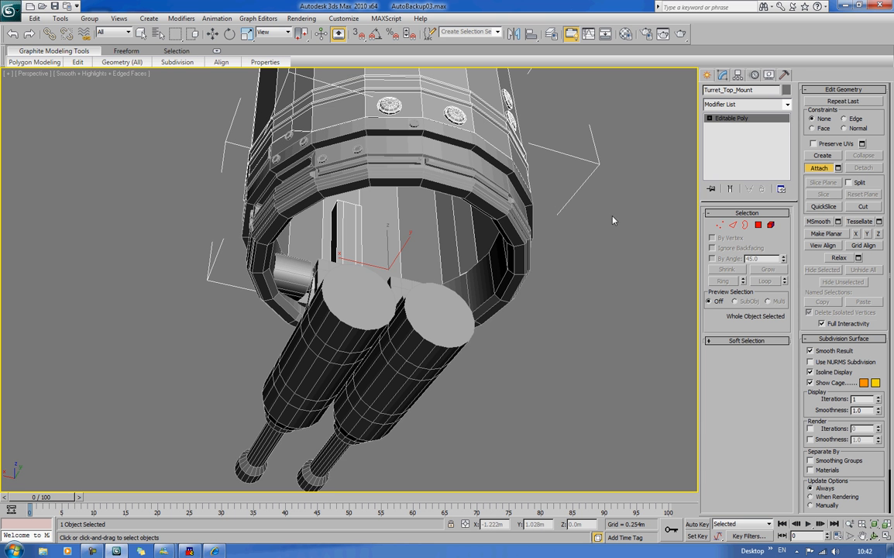
key(w)
Select the lower mount ring Cylinder01, attach the Guiderail_lower block to it and clear the selection.
click(280, 298)
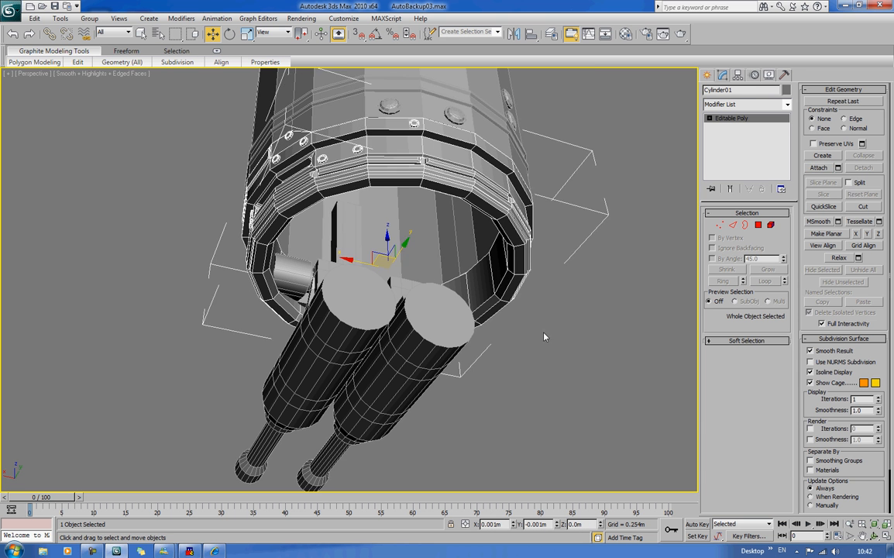
alt+middle_drag(544, 337, 389, 307)
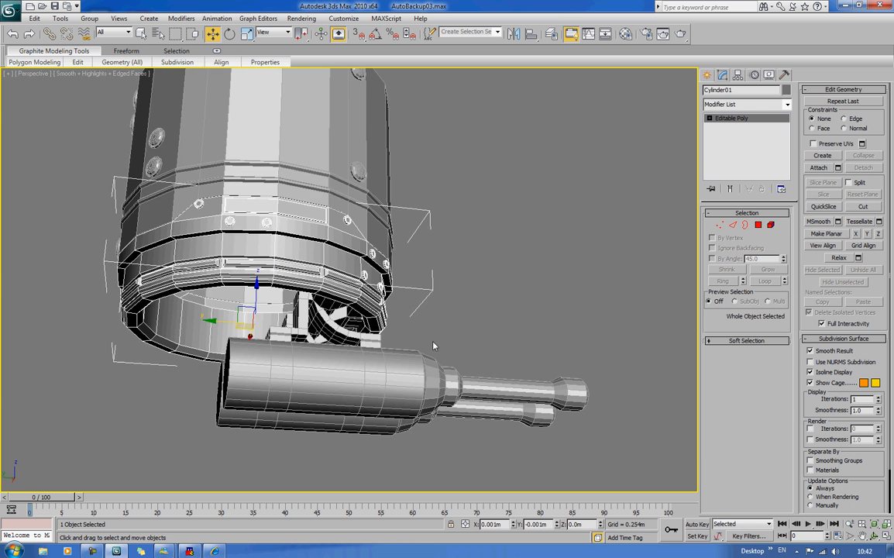
scroll(426, 302, up, 6)
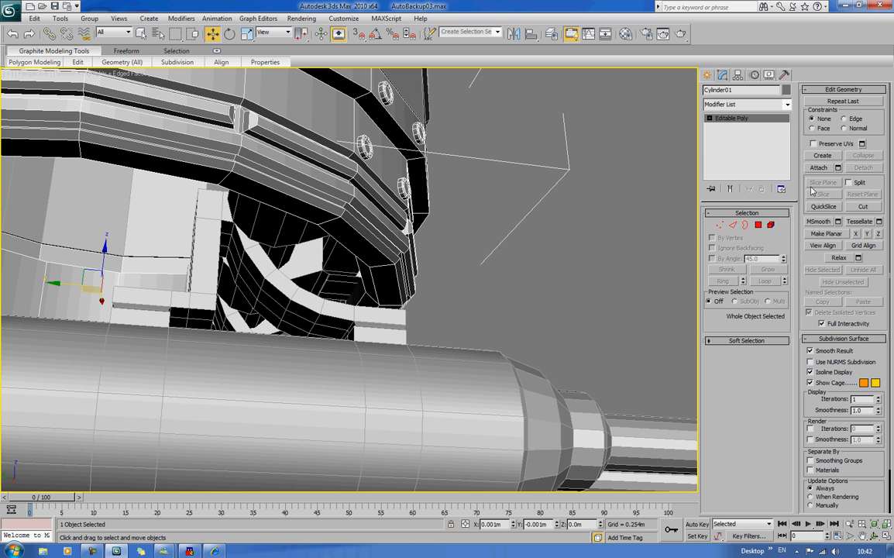
click(814, 168)
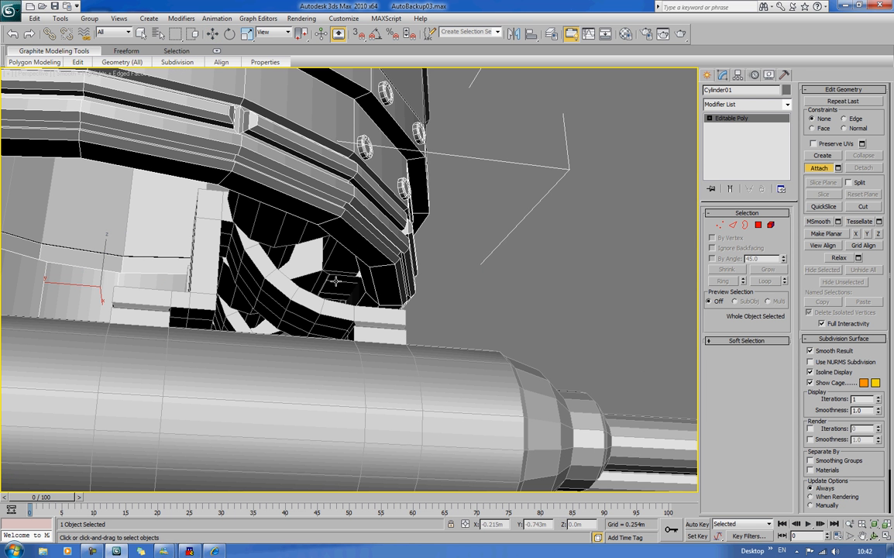
click(824, 168)
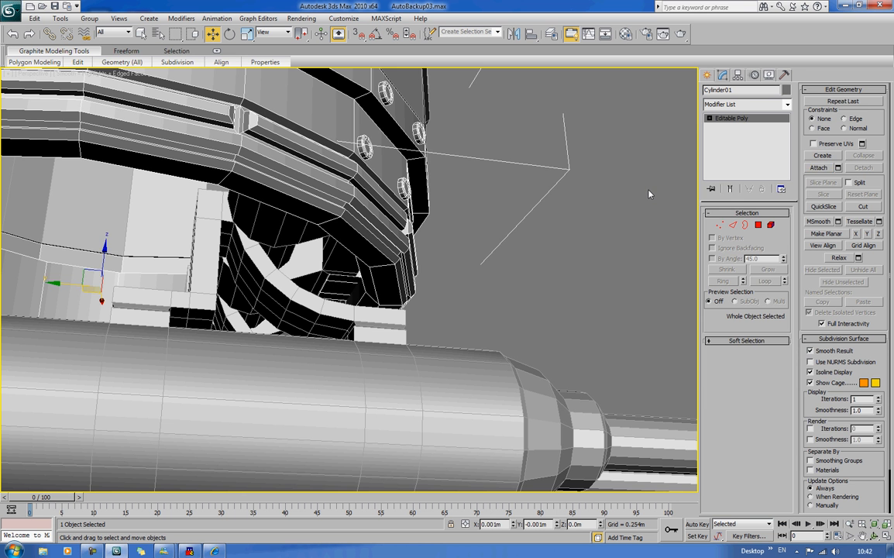
click(647, 191)
Select the twin gun object Cylinder03 and pick one side polygon on the muzzle head of the nearer barrel.
scroll(644, 191, down, 5)
alt+middle_drag(550, 200, 772, 236)
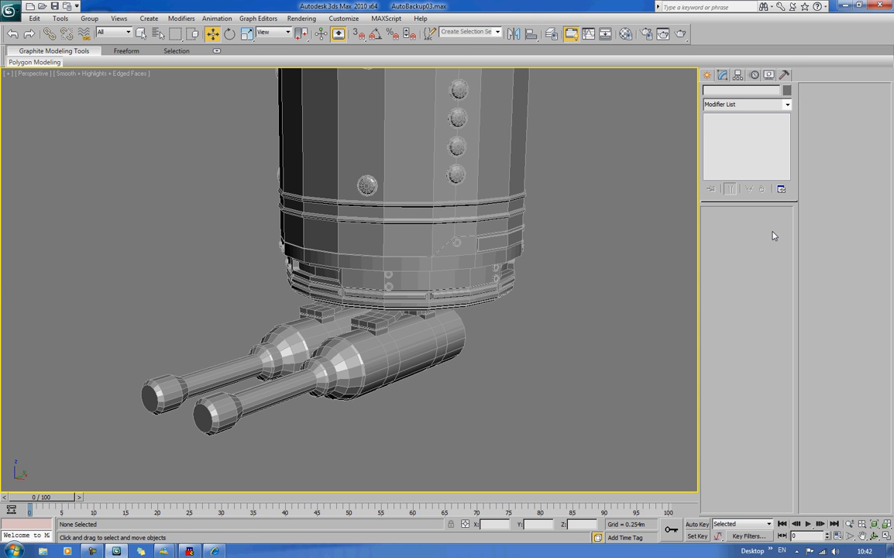
click(434, 356)
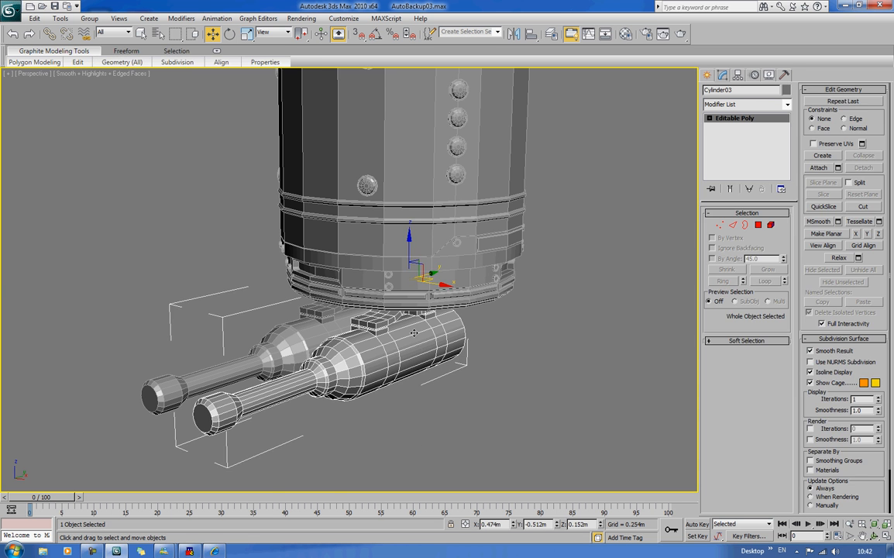
alt+middle_drag(425, 353, 444, 353)
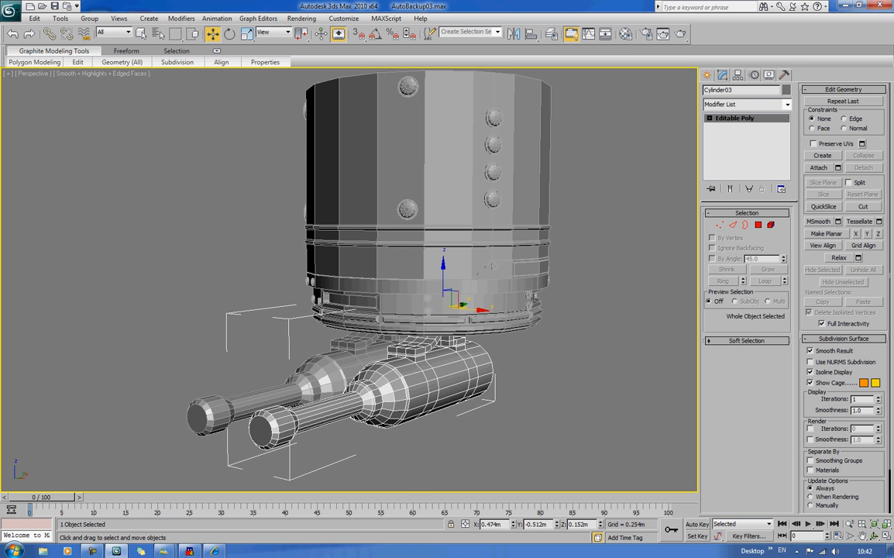
alt+middle_drag(83, 236, 310, 279)
scroll(395, 230, up, 6)
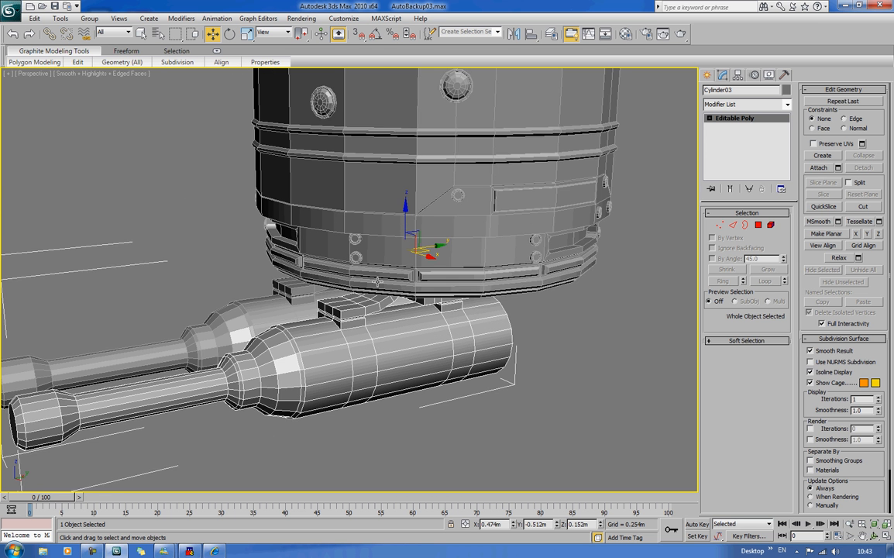
mouse_move(432, 277)
alt+middle_down()
mouse_move(333, 309)
mouse_move(434, 287)
alt+middle_up()
alt+middle_drag(359, 340, 368, 287)
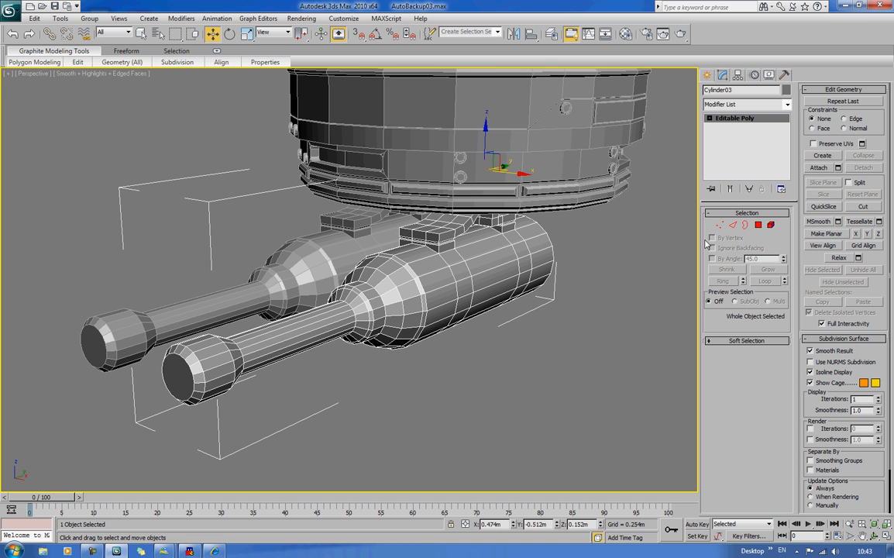
key(4)
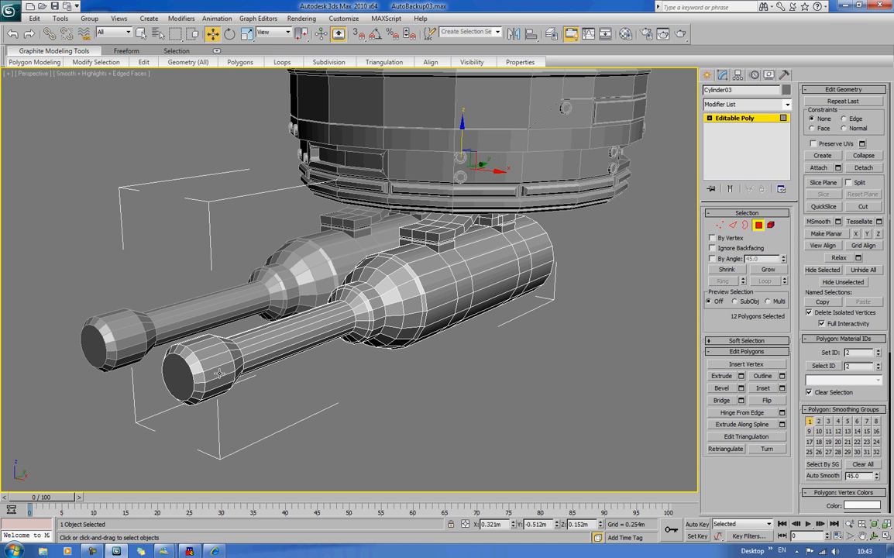
click(219, 373)
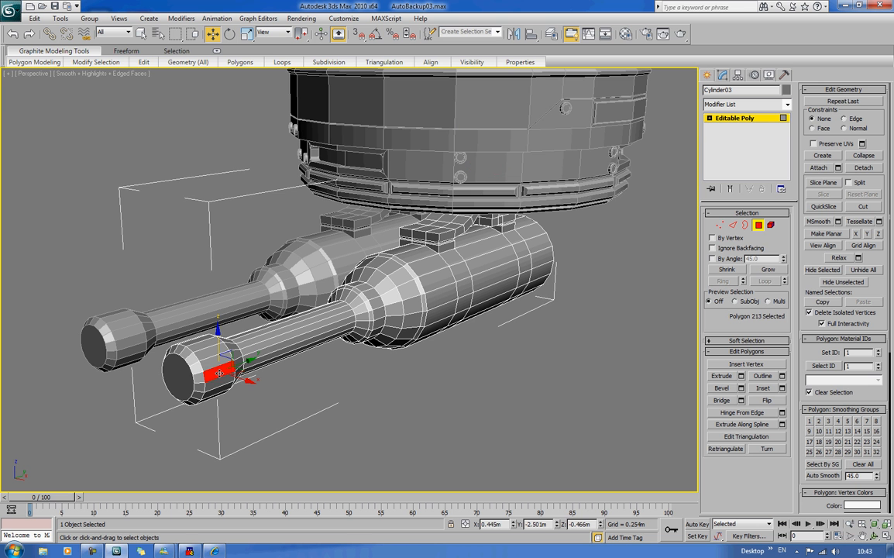
click(719, 387)
mouse_move(218, 373)
mouse_down()
mouse_move(220, 365)
mouse_move(224, 374)
mouse_up()
right_click(247, 377)
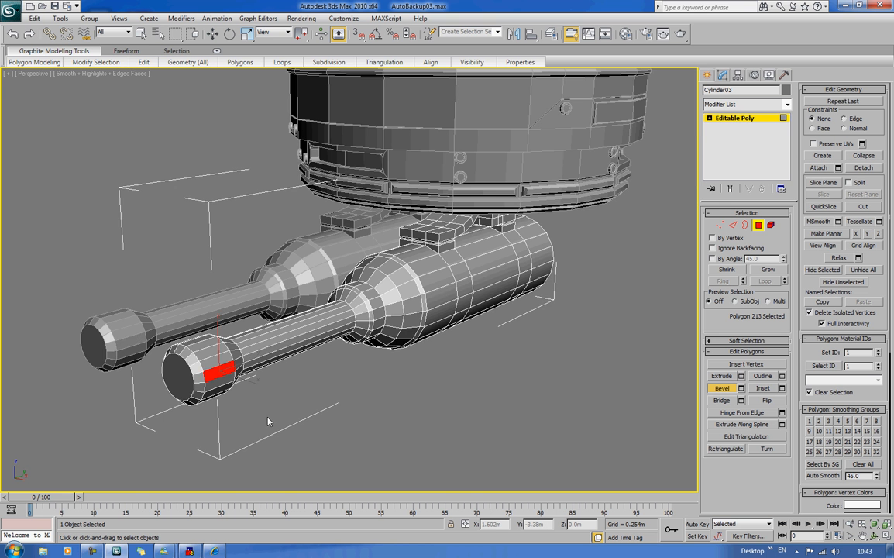
Extend the selection to six side polygons, arranged as three separate adjacent pairs around the muzzle head of Cylinder03.
alt+middle_drag(267, 422, 261, 413)
scroll(261, 413, up, 3)
middle_drag(193, 364, 325, 389)
drag(326, 389, 349, 394)
alt+middle_drag(301, 389, 369, 391)
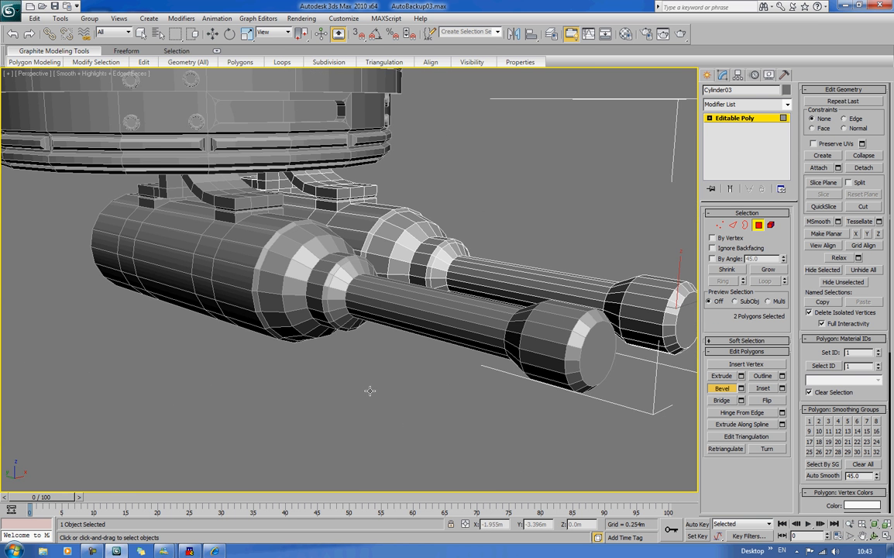
alt+middle_drag(502, 384, 433, 329)
ctrl+click(483, 320)
alt+middle_drag(323, 386, 369, 401)
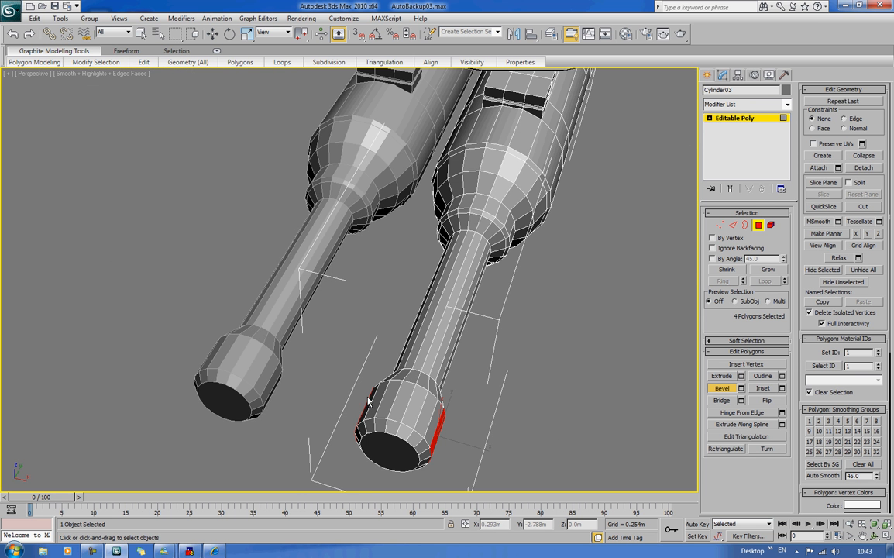
ctrl+click(417, 419)
ctrl+click(402, 406)
alt+middle_drag(460, 440, 482, 356)
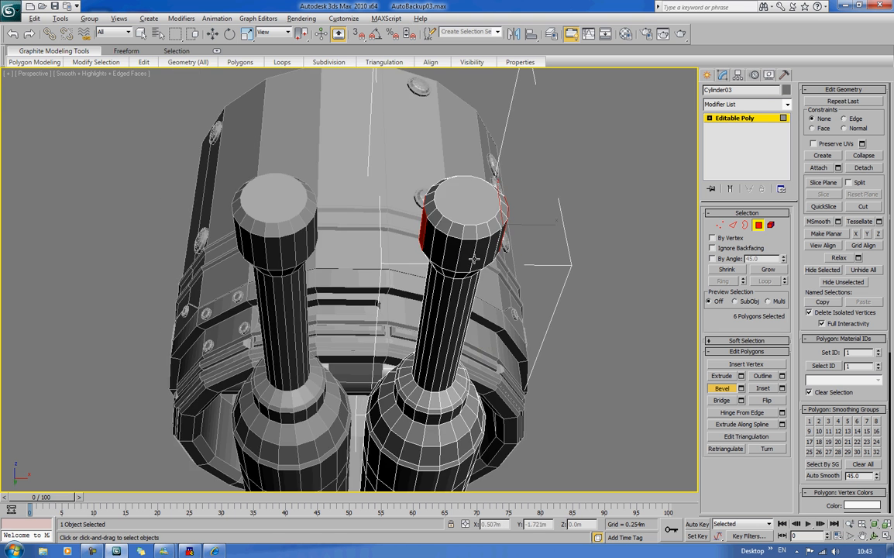
Inset the three selected polygon pairs on the muzzle head slightly to form narrow frames around them.
alt+middle_drag(473, 259, 433, 297)
scroll(457, 271, up, 3)
middle_drag(483, 243, 577, 179)
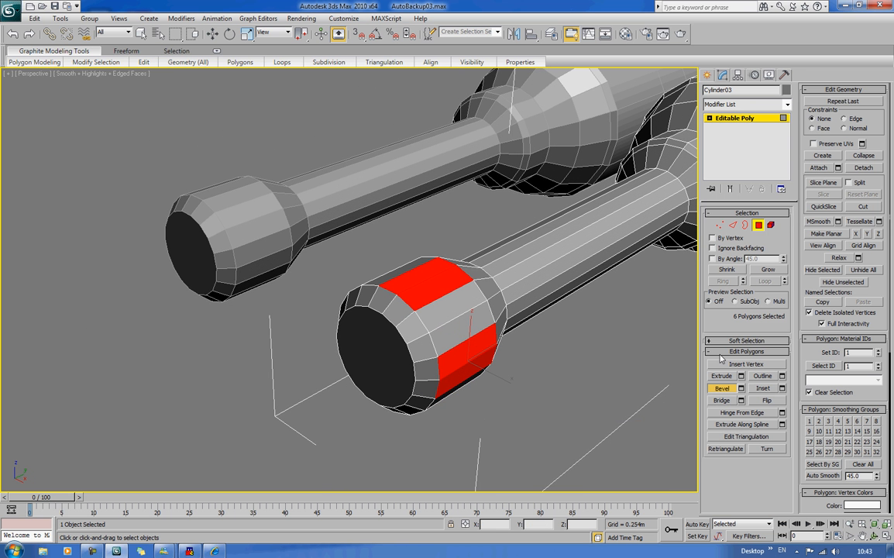
click(763, 388)
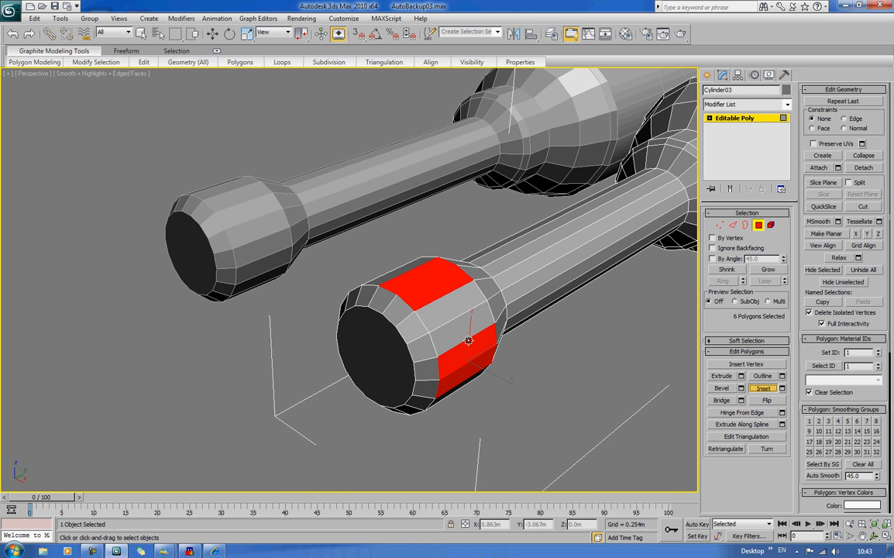
drag(424, 310, 470, 343)
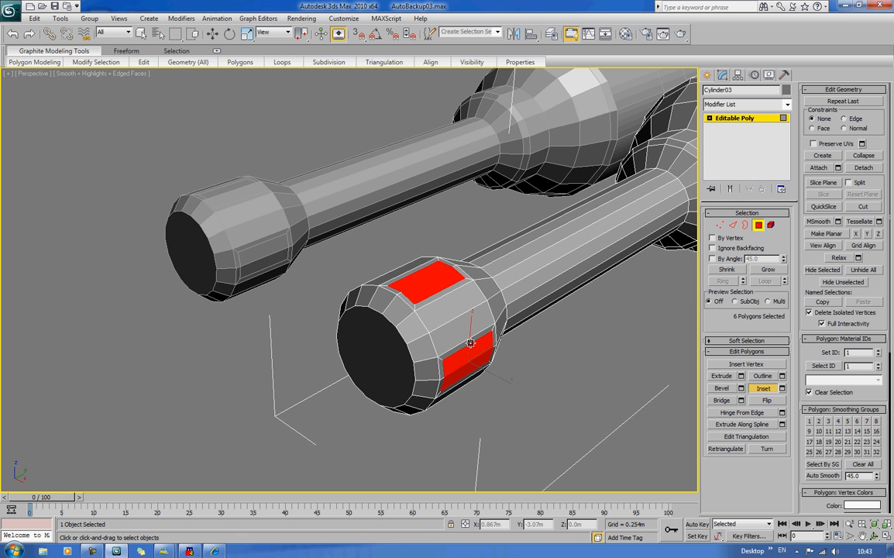
Extrude the inset muzzle polygons inward to form recessed vent slots.
middle_drag(560, 352, 556, 372)
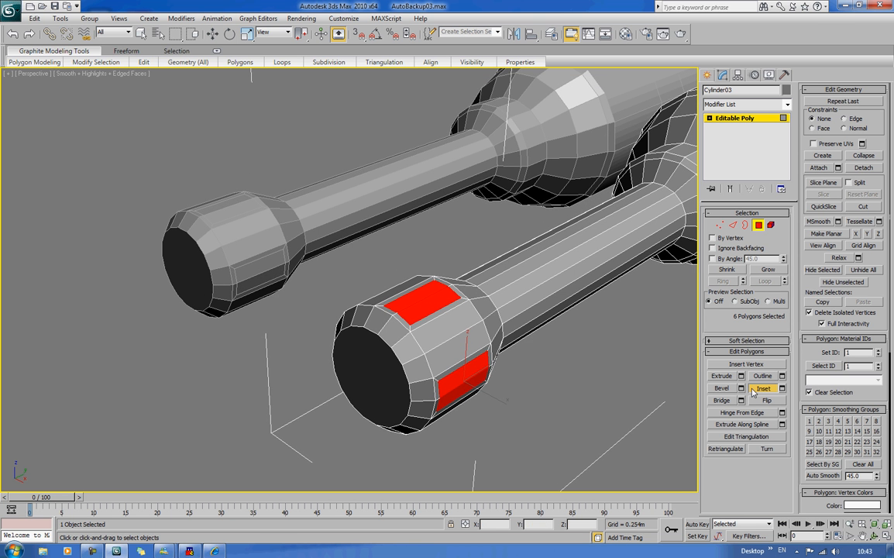
click(721, 376)
drag(427, 311, 424, 310)
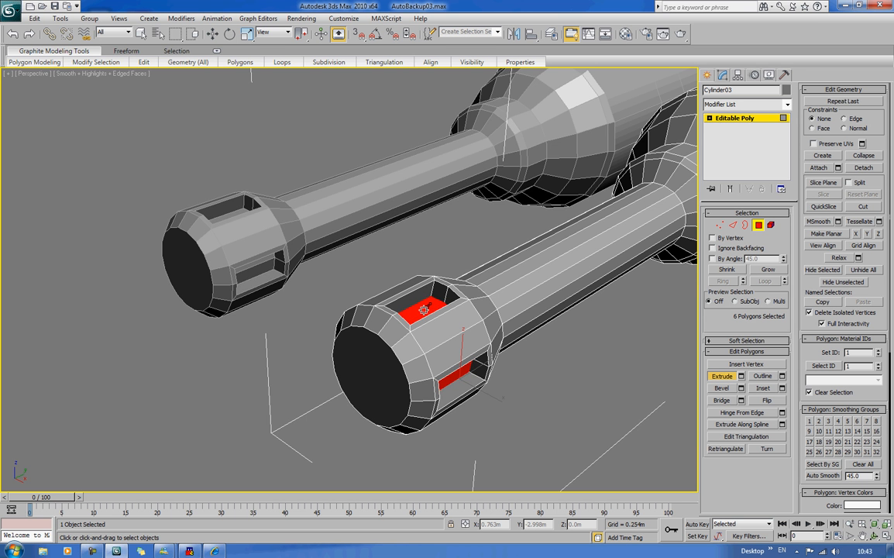
Add the two adjacent side polygons on the underside of the nearer muzzle head to the slot selection.
alt+middle_drag(423, 310, 475, 232)
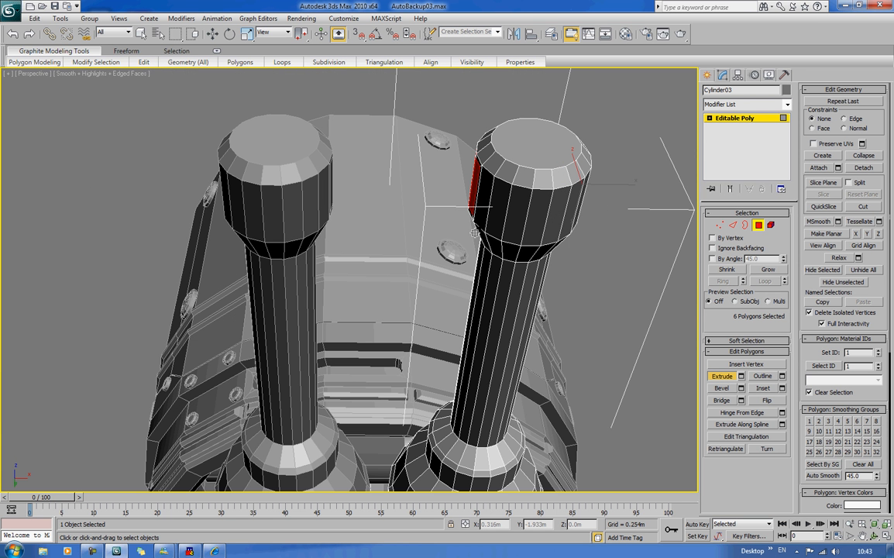
ctrl+click(516, 226)
ctrl+click(530, 226)
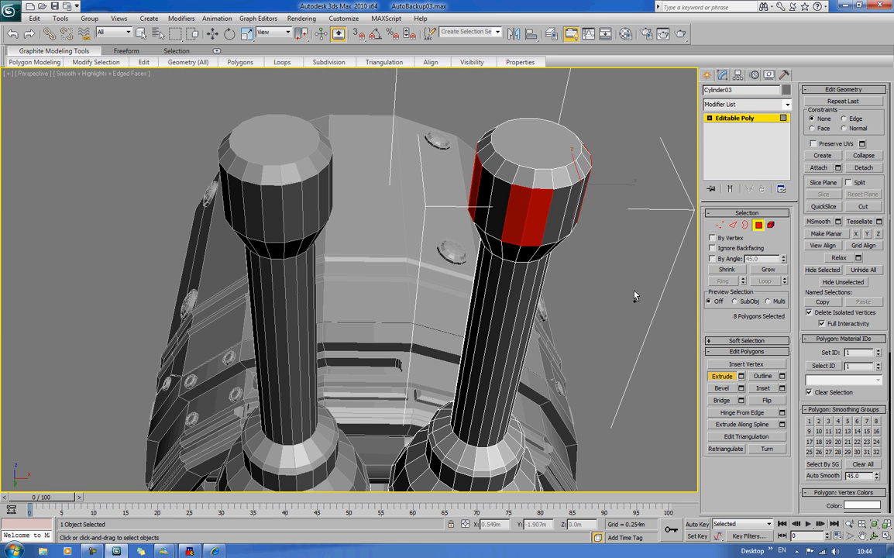
Inset the selected muzzle polygons as a group by 0.012 m and extrude them by -0.039 m to recess the vent slot.
click(782, 388)
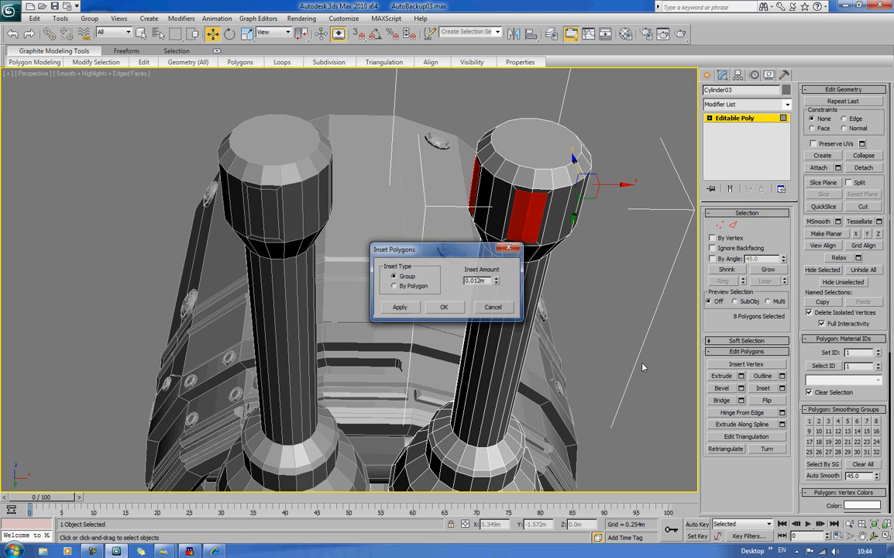
click(444, 307)
click(740, 376)
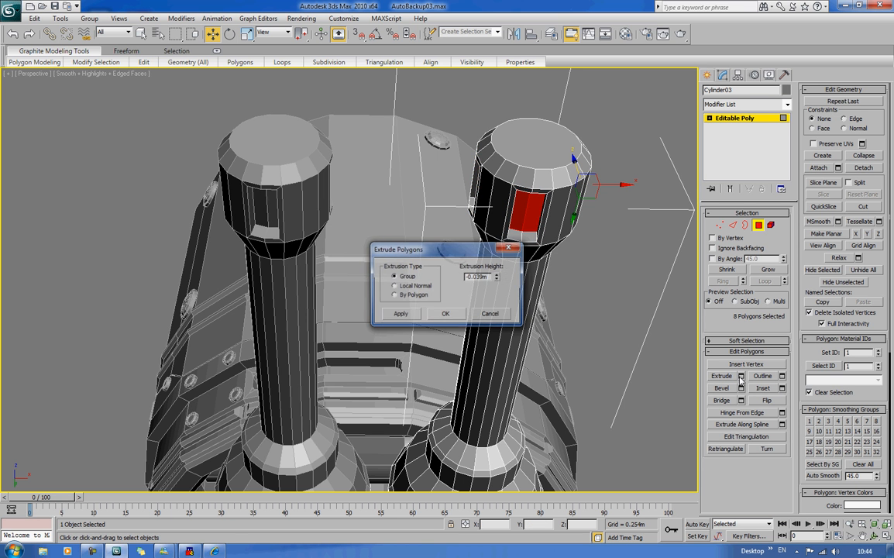
click(444, 315)
alt+middle_drag(579, 248, 586, 348)
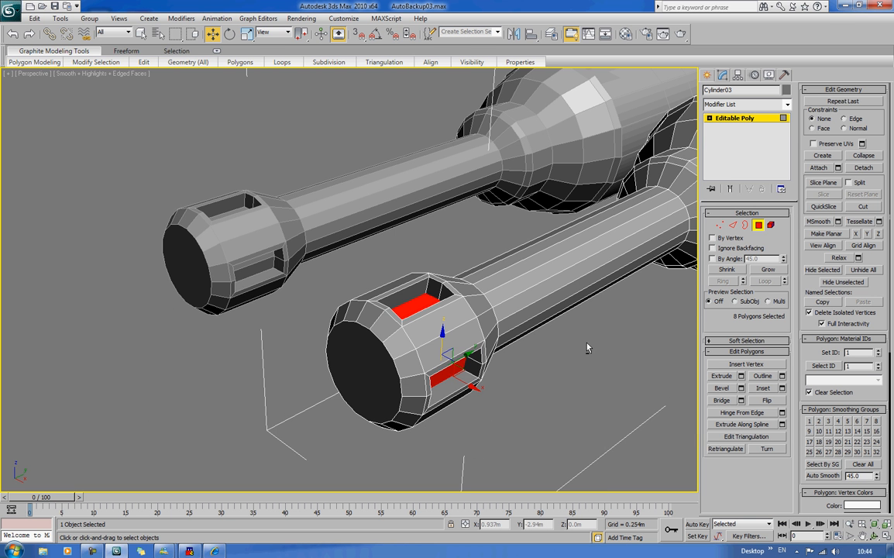
Select the flat end cap of the nearer muzzle and inset it to form a rim.
click(347, 349)
middle_drag(347, 350, 405, 380)
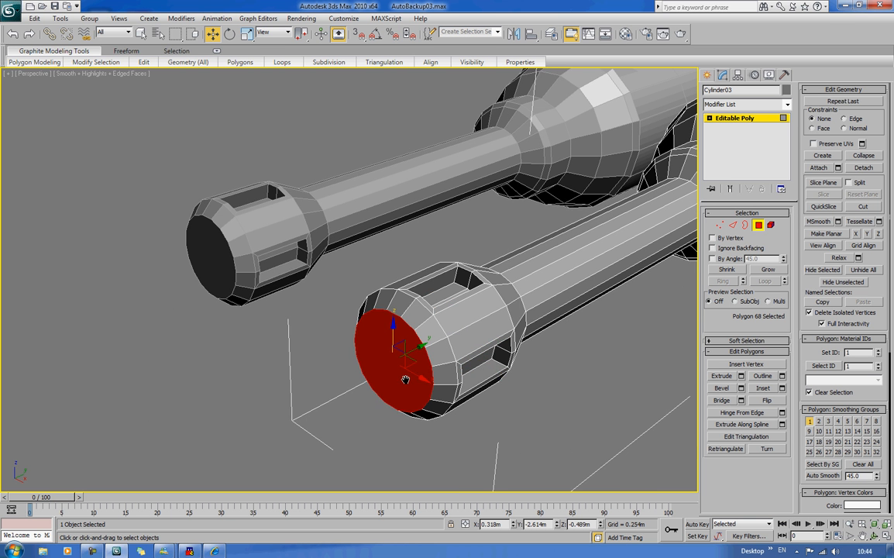
click(762, 387)
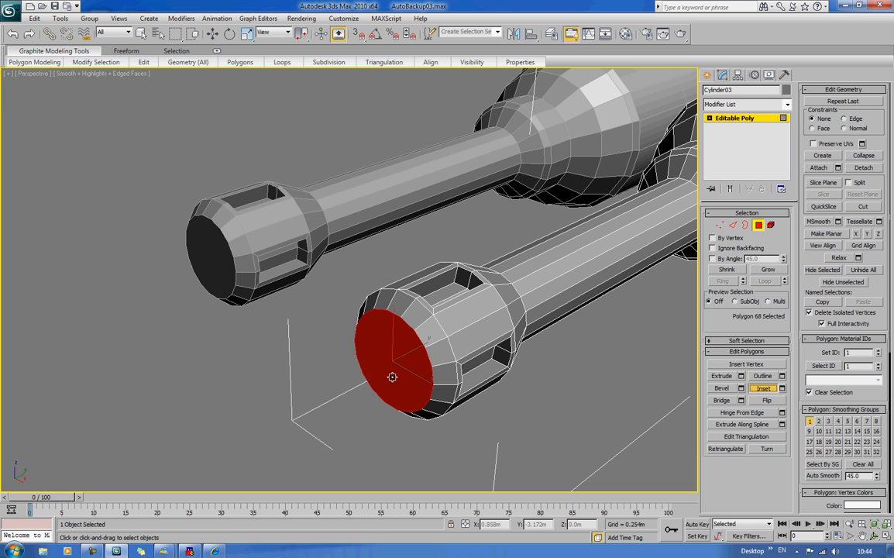
drag(393, 377, 392, 372)
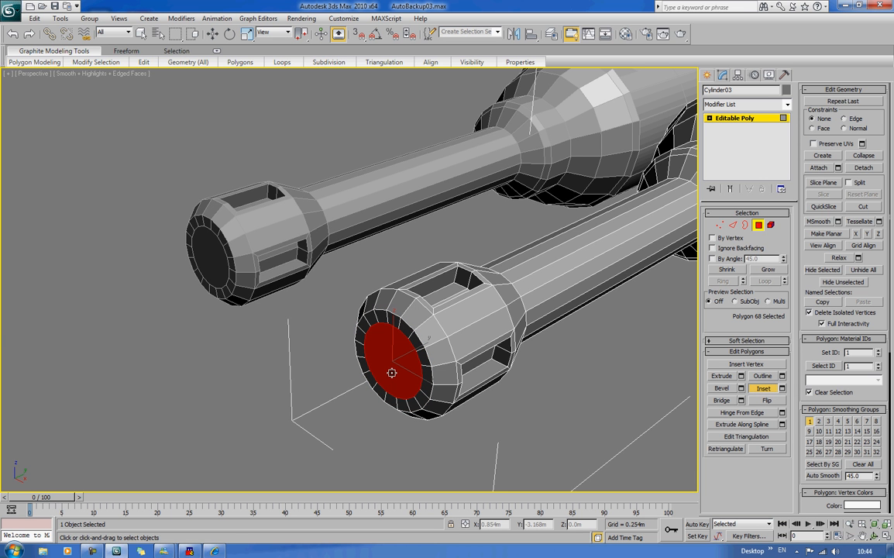
Bevel the inset end cap deep into the muzzle to hollow out the bore and clear the selection.
click(720, 387)
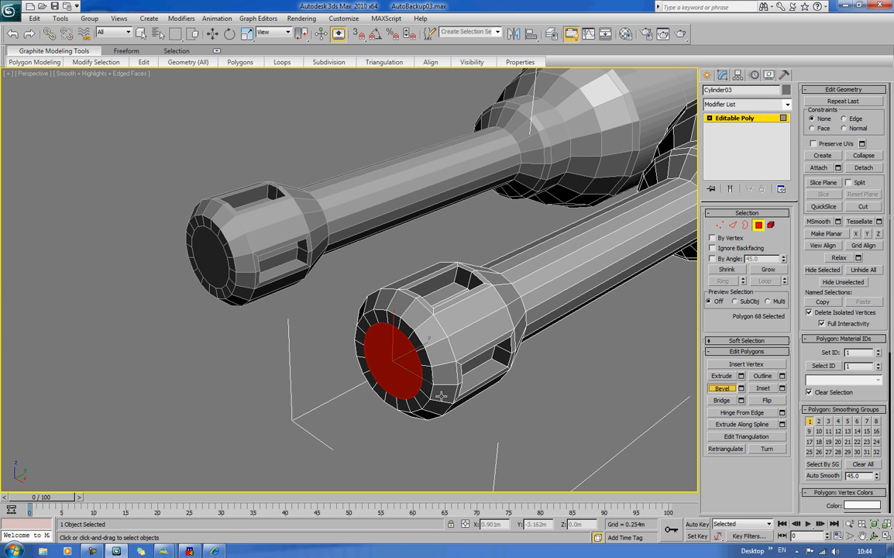
drag(385, 336, 397, 442)
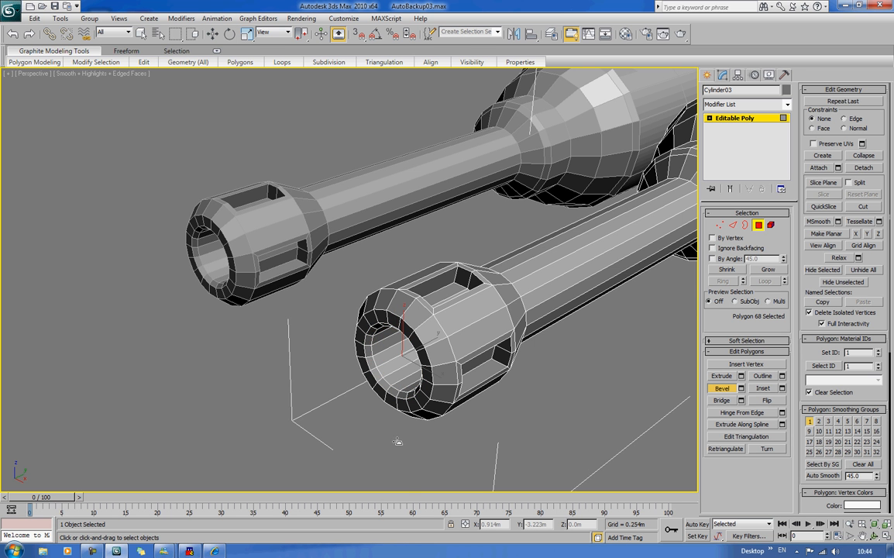
click(406, 486)
Select the block of side polygons at the rear end of the nearer gun housing's outer side.
scroll(576, 370, down, 5)
middle_drag(576, 370, 408, 351)
ctrl+click(432, 309)
ctrl+click(433, 330)
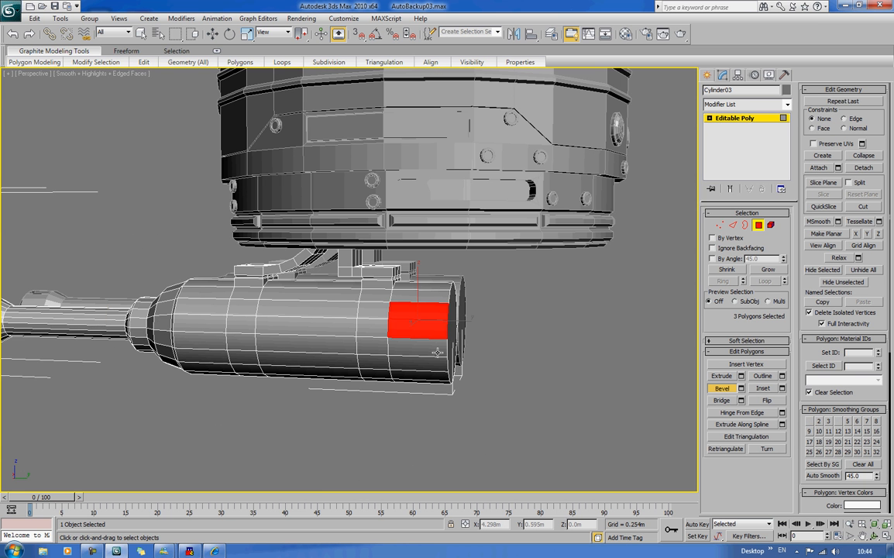
ctrl+click(437, 350)
ctrl+click(441, 364)
mouse_move(371, 358)
alt+middle_down()
mouse_move(383, 326)
mouse_move(365, 312)
mouse_move(376, 353)
mouse_move(384, 352)
mouse_move(369, 343)
mouse_move(382, 350)
alt+middle_up()
ctrl+click(391, 305)
ctrl+click(353, 291)
ctrl+click(353, 307)
ctrl+click(353, 322)
ctrl+click(344, 311)
Extend the selection with the matching rear polygons on the inner side of the same gun housing.
alt+middle_drag(345, 313, 351, 326)
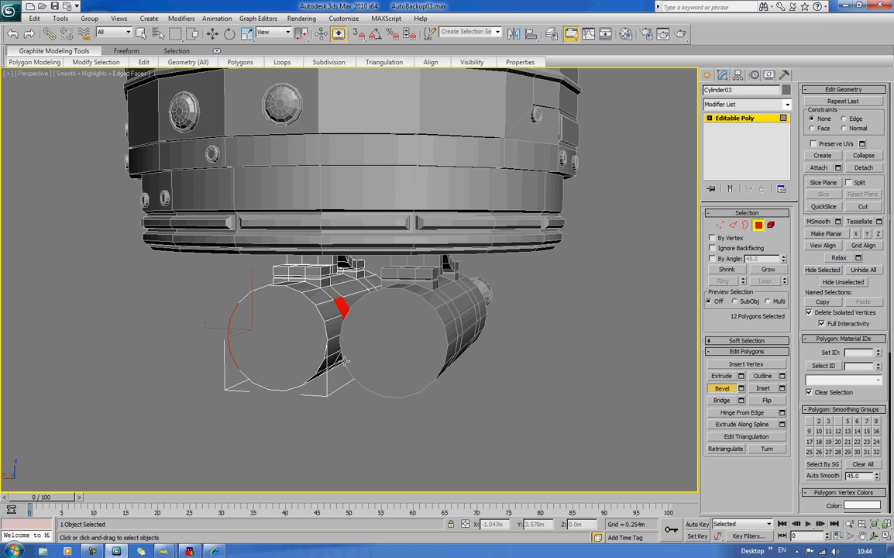
ctrl+click(334, 357)
ctrl+click(333, 343)
ctrl+click(333, 326)
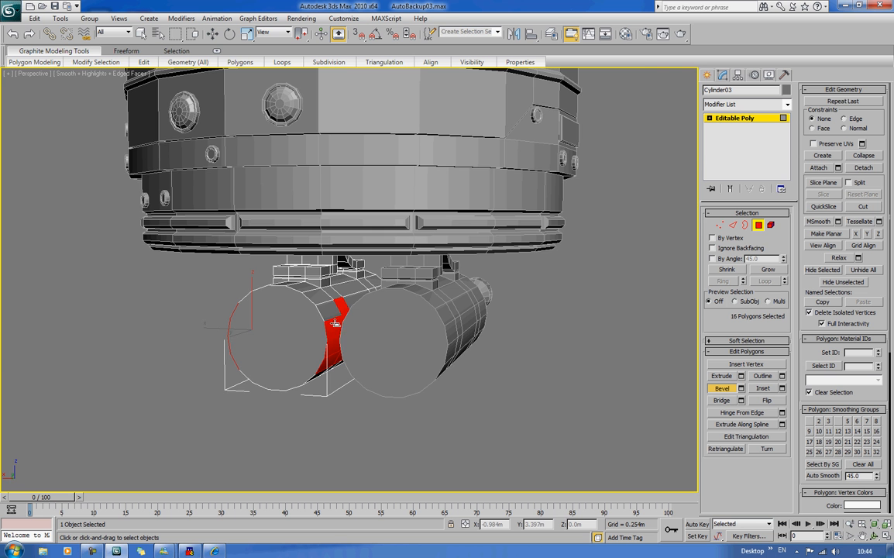
ctrl+click(329, 313)
alt+middle_drag(308, 313, 402, 240)
scroll(465, 319, up, 3)
scroll(425, 285, up, 3)
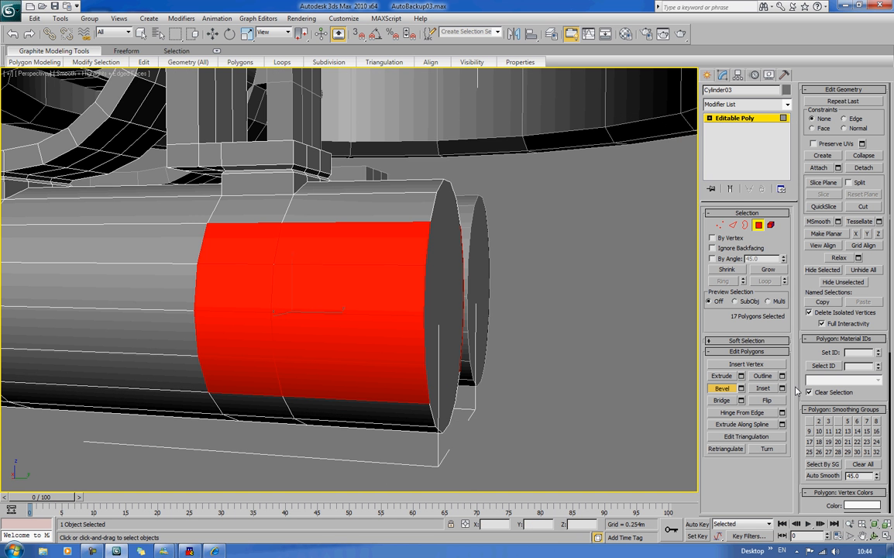
Inset the rear side patches slightly, then bevel them inward and back outward to form thin panel grooves.
click(763, 387)
drag(352, 289, 347, 288)
click(722, 388)
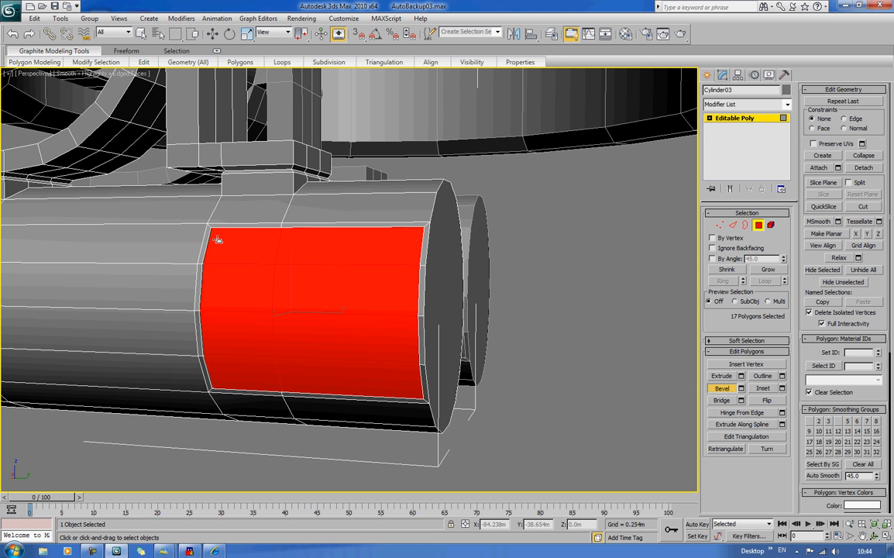
drag(218, 240, 219, 239)
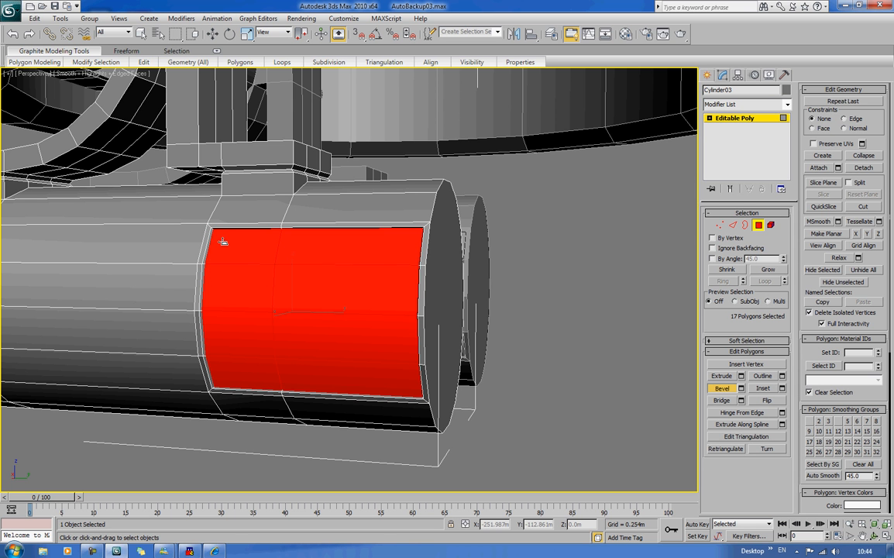
drag(222, 241, 222, 242)
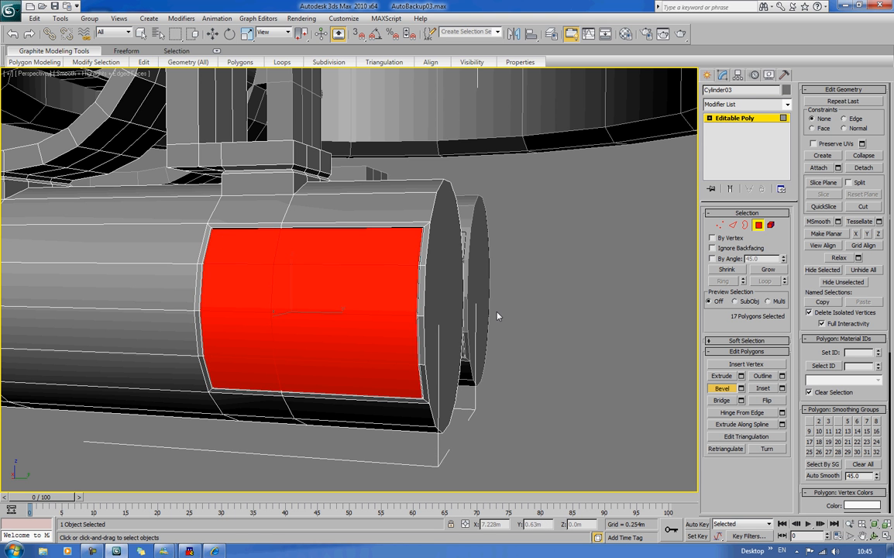
click(524, 313)
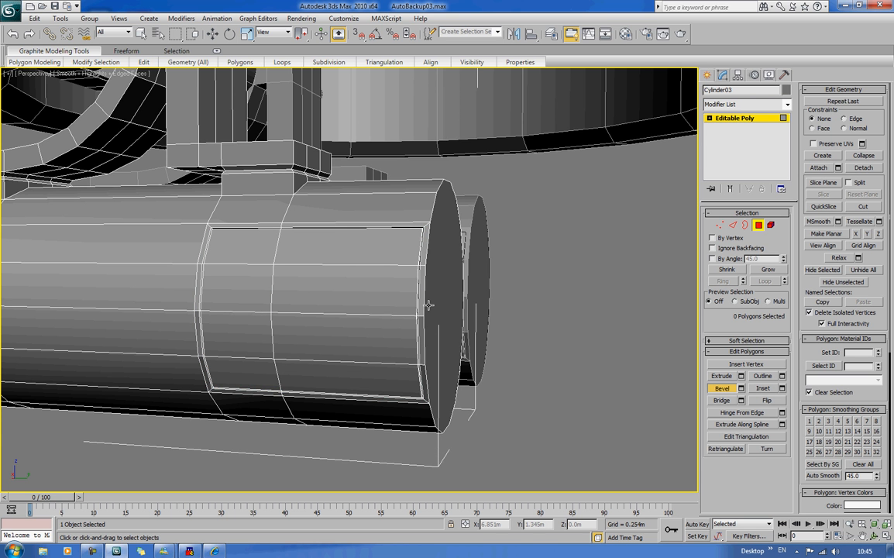
Select the three top polygons of the gun housing between the front mounting block and the rounded barrel base.
alt+middle_drag(367, 299, 467, 349)
scroll(422, 311, down, 5)
scroll(428, 259, down, 3)
scroll(426, 253, up, 2)
scroll(463, 325, up, 2)
scroll(469, 345, up, 2)
click(474, 353)
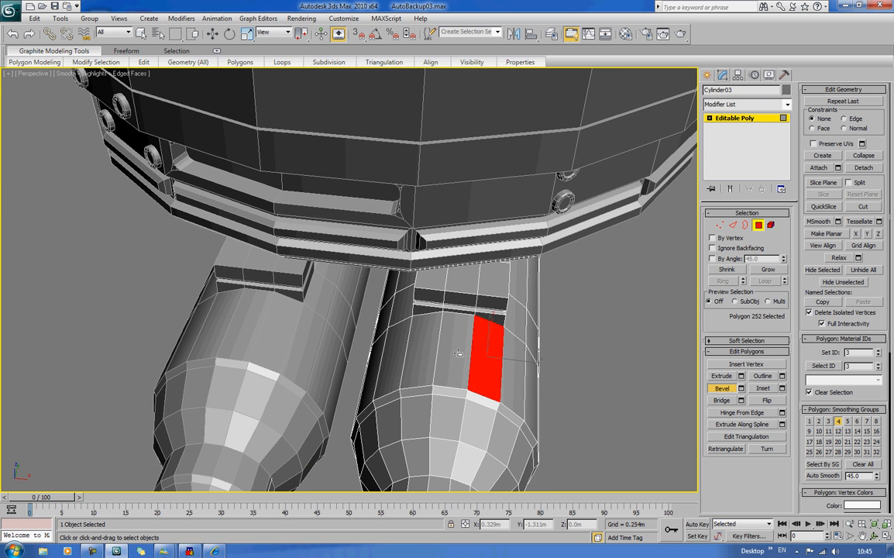
ctrl+click(458, 352)
scroll(487, 363, up, 4)
key(z)
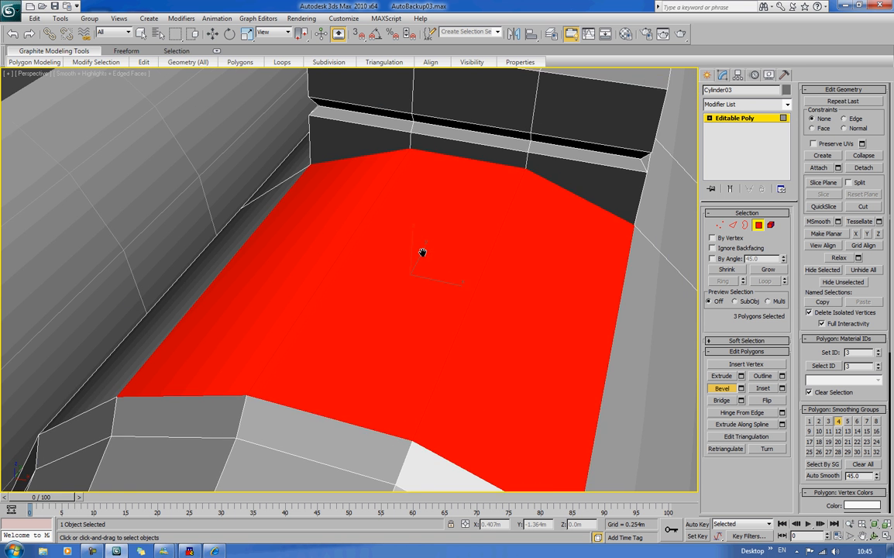
Inset the three top polygons as a group by 0.01 m and ready the Bevel tool with the Local Normal type.
click(782, 388)
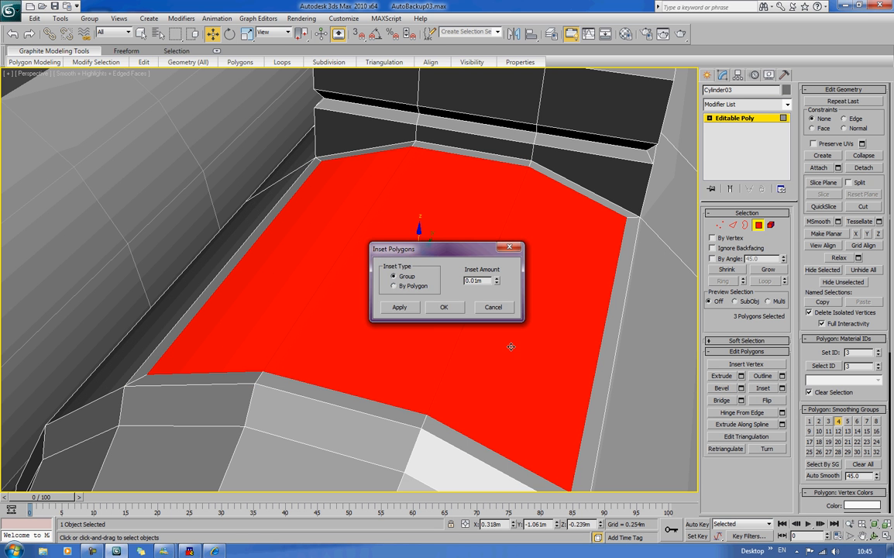
click(452, 307)
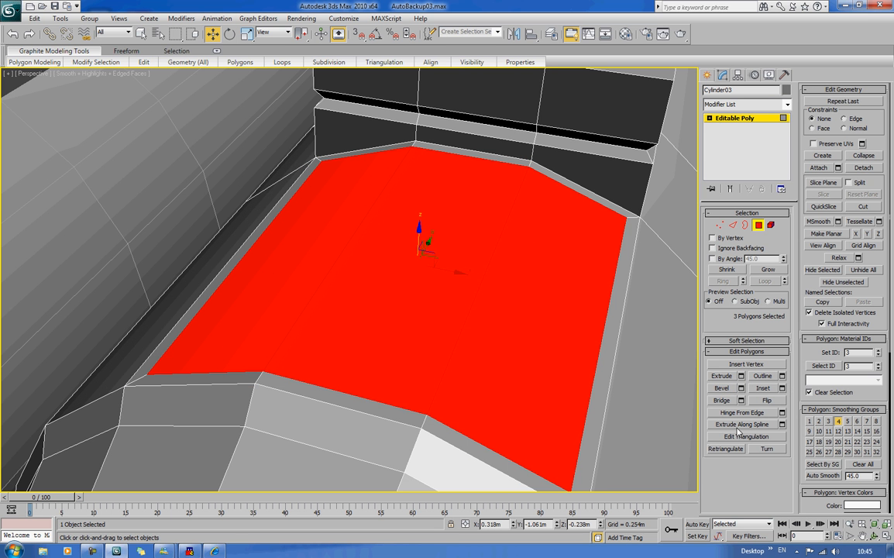
click(741, 388)
click(410, 287)
click(493, 317)
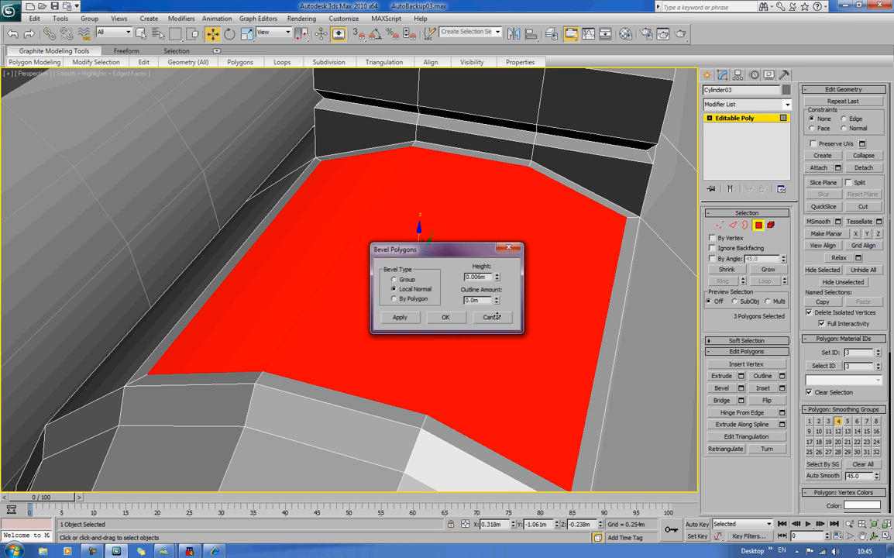
click(713, 390)
middle_drag(431, 343, 433, 286)
Try to bevel the inset top polygons straight inward as a sunken panel, undoing each attempt.
drag(433, 286, 435, 288)
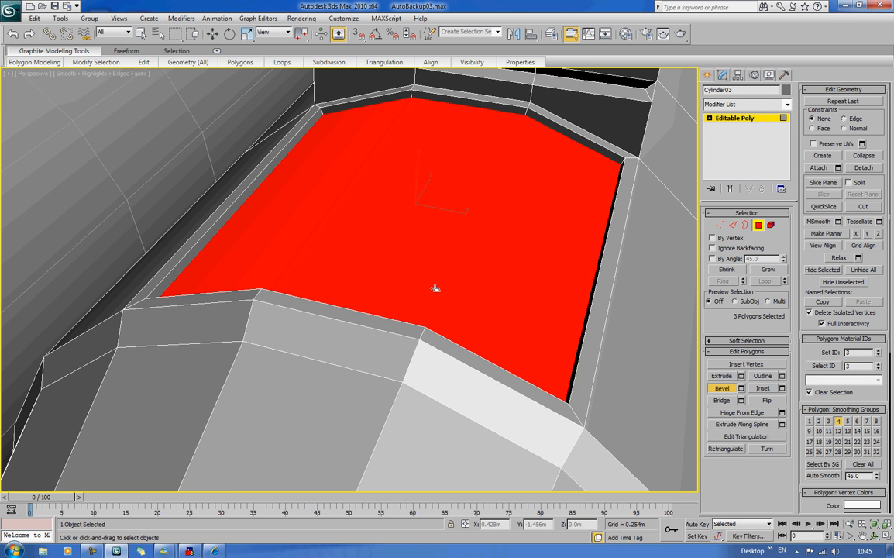
key(ctrl+z)
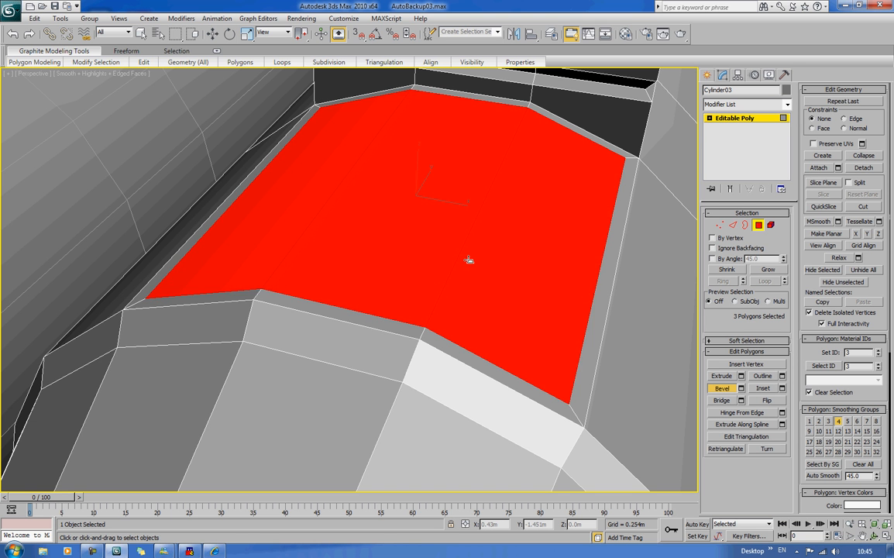
drag(469, 259, 472, 261)
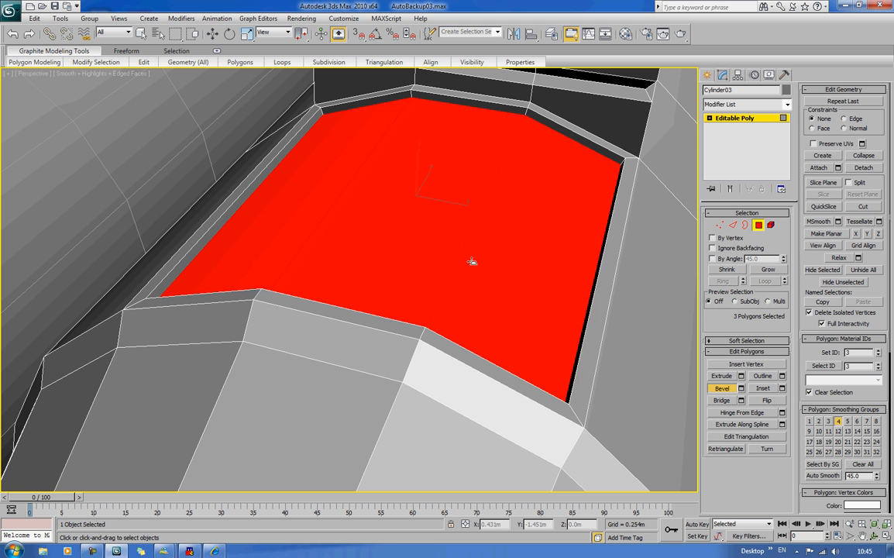
key(ctrl+z)
Bevel the inset top polygons slightly inward, then outward into a raised panel with a groove around it, and deselect them.
drag(486, 272, 485, 271)
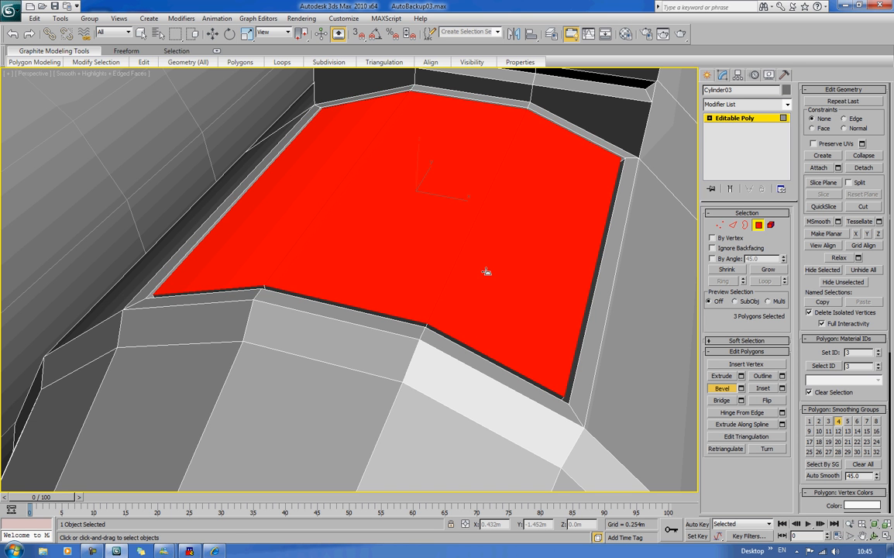
click(486, 271)
drag(516, 311, 515, 310)
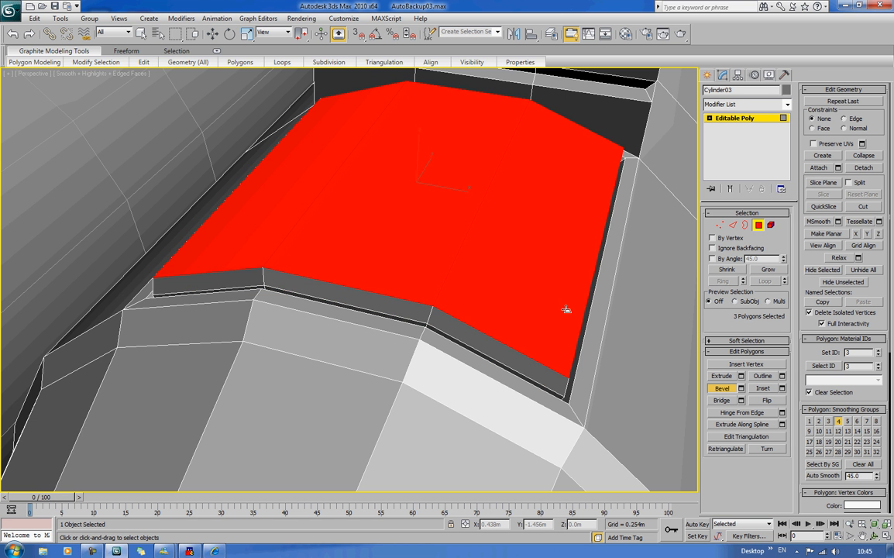
scroll(566, 310, down, 10)
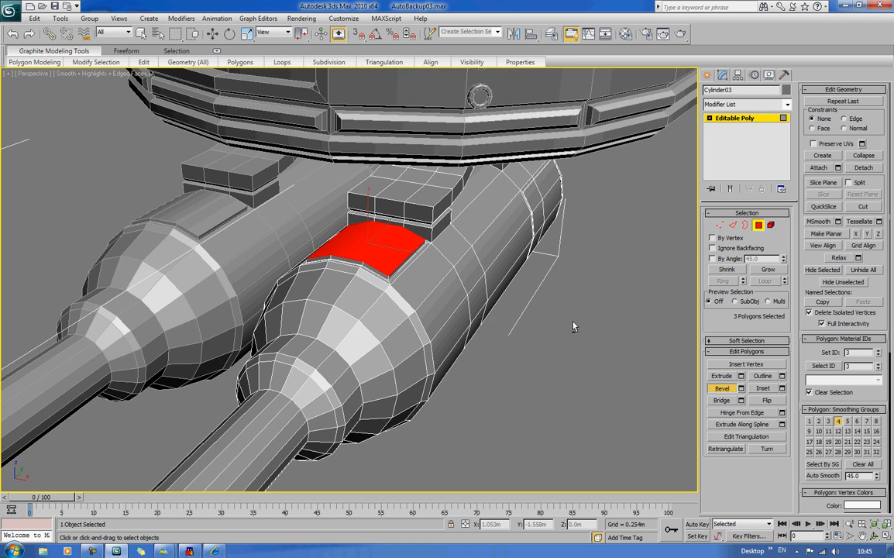
click(574, 325)
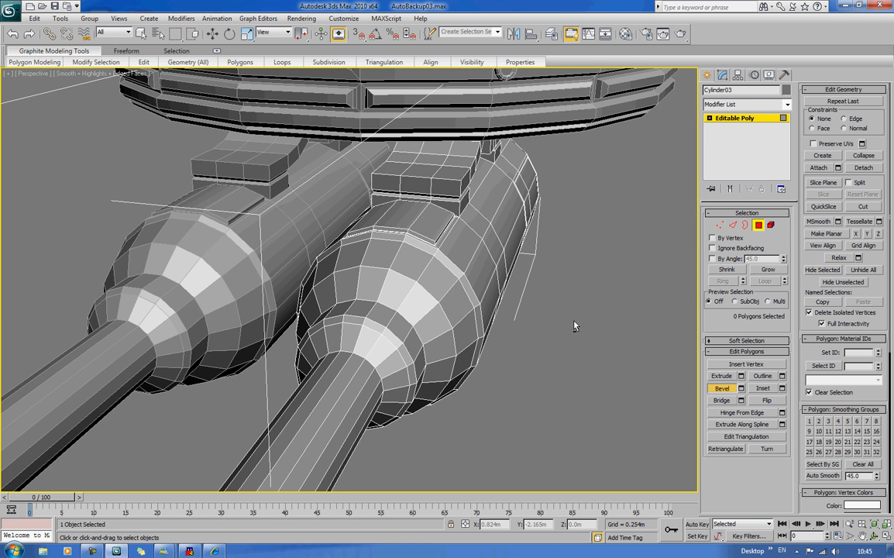
Select the six polygons in the two upper rows along the housing's outer side, from the barrel base to the rear panel.
scroll(574, 325, down, 5)
alt+middle_drag(573, 325, 405, 332)
scroll(439, 313, up, 3)
key(F4)
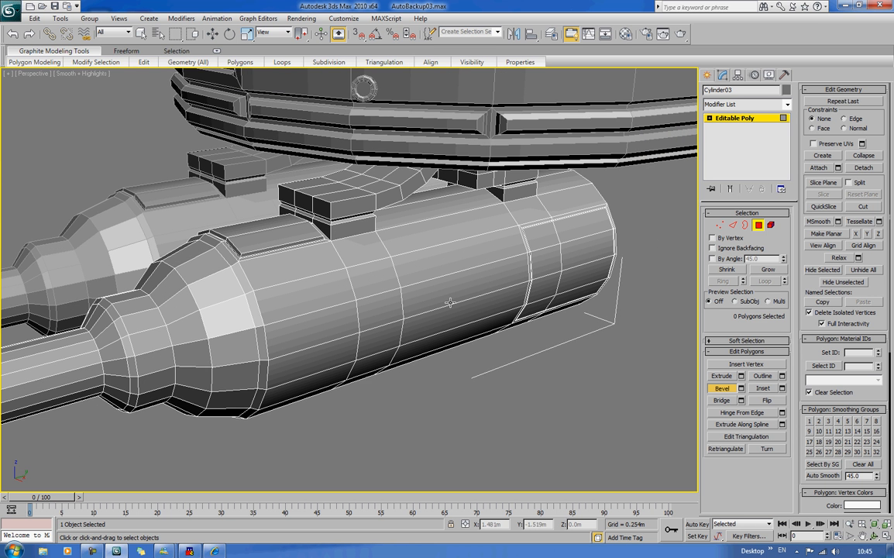
click(472, 229)
ctrl+click(472, 244)
ctrl+click(368, 277)
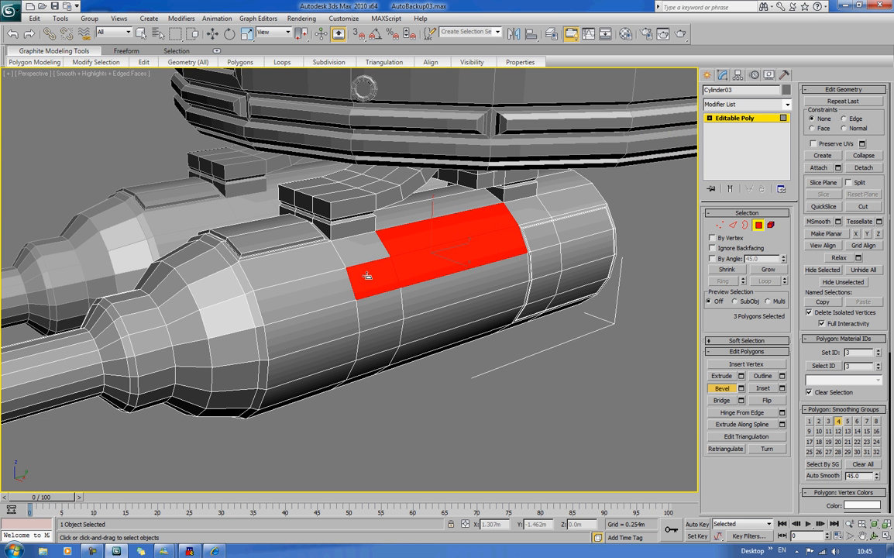
ctrl+click(333, 236)
ctrl+click(294, 248)
ctrl+click(294, 273)
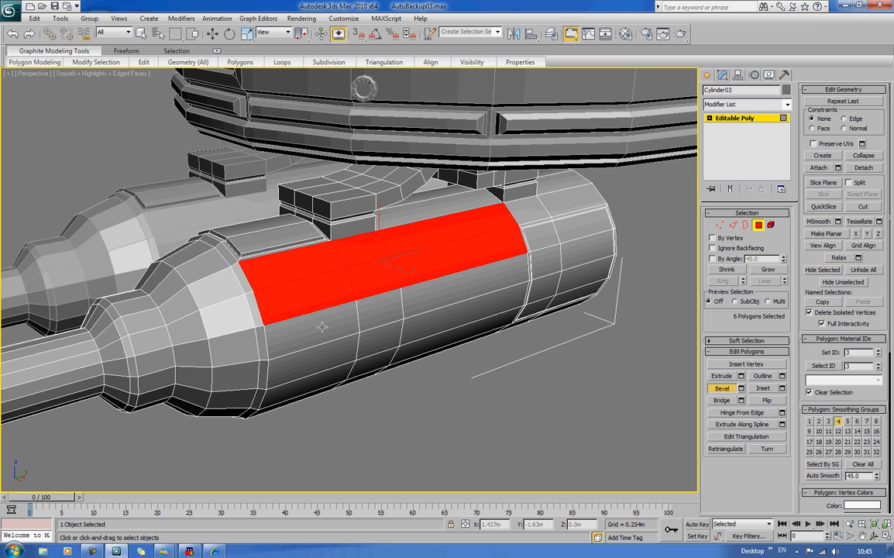
Add the front band's polygons, from the housing's outer side around onto its underside, to the polygon selection.
ctrl+click(291, 306)
ctrl+click(322, 353)
alt+middle_drag(322, 353, 307, 311)
ctrl+click(306, 260)
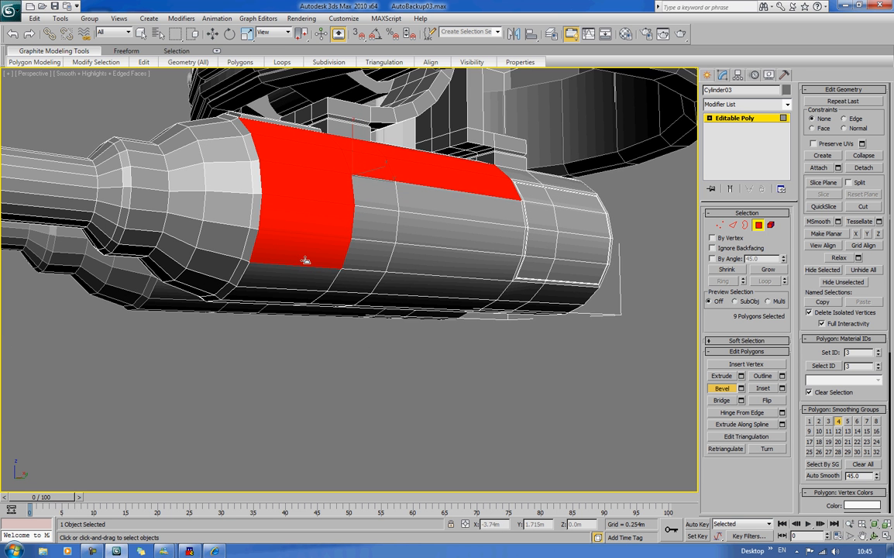
ctrl+click(306, 272)
alt+middle_drag(305, 273, 325, 175)
ctrl+click(208, 183)
ctrl+click(208, 210)
Extend the polygon selection along two lower rows of the housing, from the front band to the rear end.
ctrl+click(249, 212)
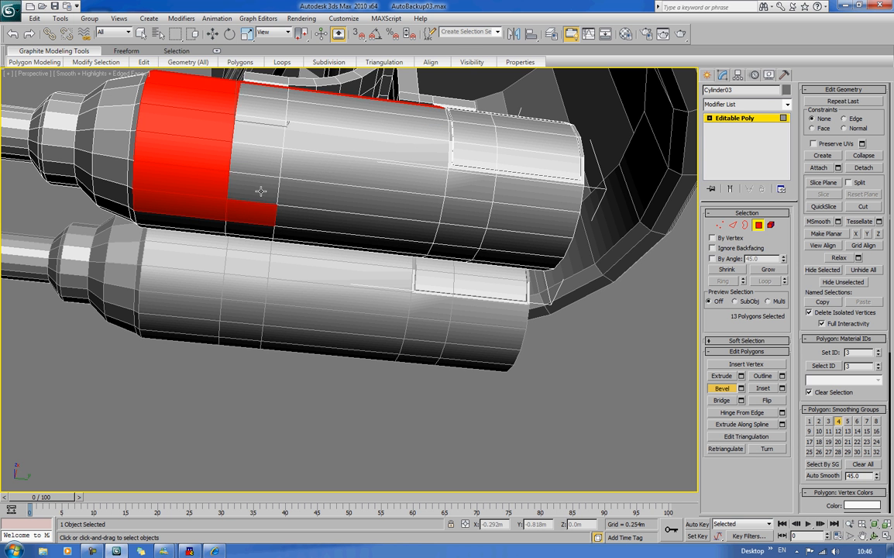
ctrl+click(261, 192)
ctrl+click(355, 201)
ctrl+click(361, 226)
ctrl+click(453, 231)
ctrl+drag(469, 214, 510, 217)
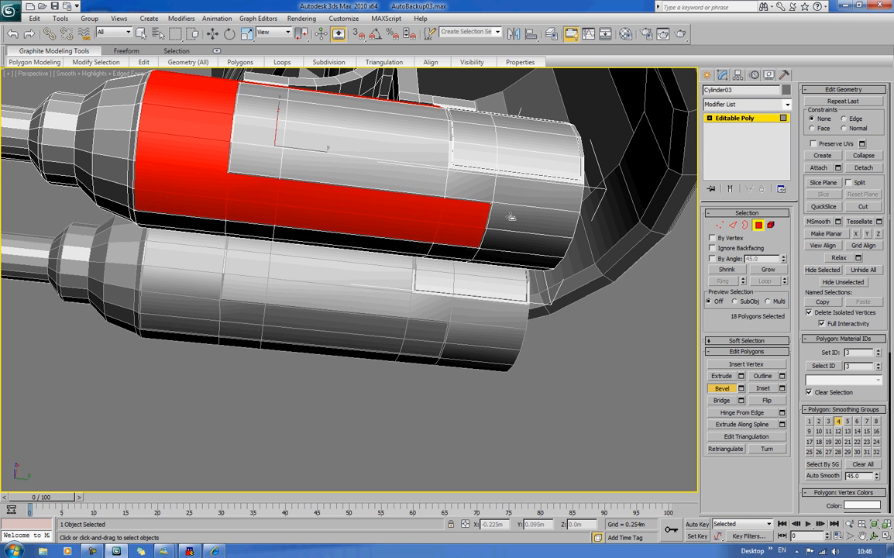
key(ctrl+z)
ctrl+click(524, 217)
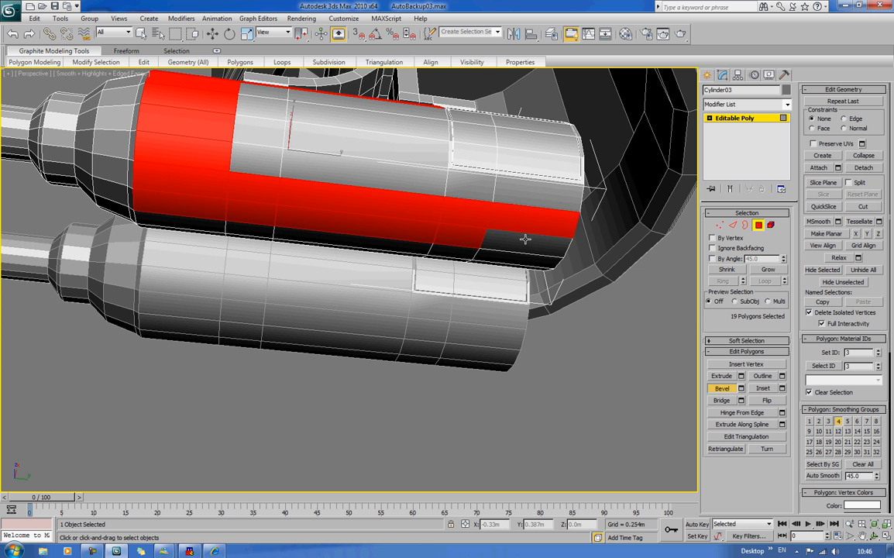
ctrl+click(524, 233)
key(w)
Add the adjoining underside row of polygons, from the front band to the rear end, to the selection.
alt+middle_drag(524, 238, 419, 201)
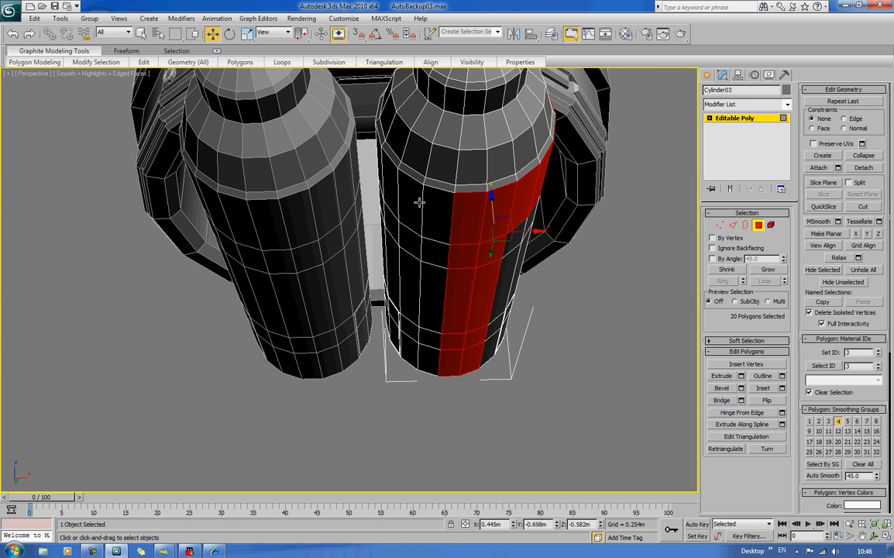
ctrl+click(435, 201)
ctrl+click(441, 252)
ctrl+click(437, 309)
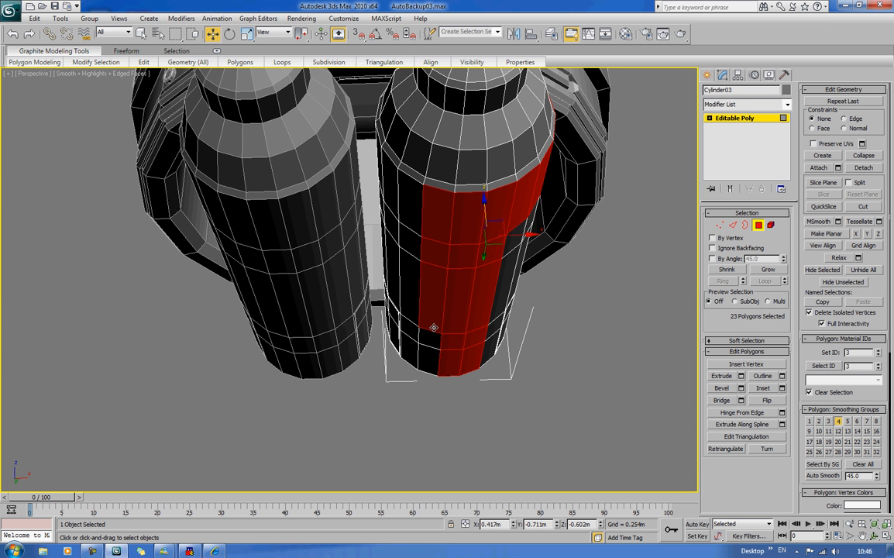
ctrl+click(431, 347)
ctrl+click(430, 356)
alt+middle_drag(431, 355, 458, 274)
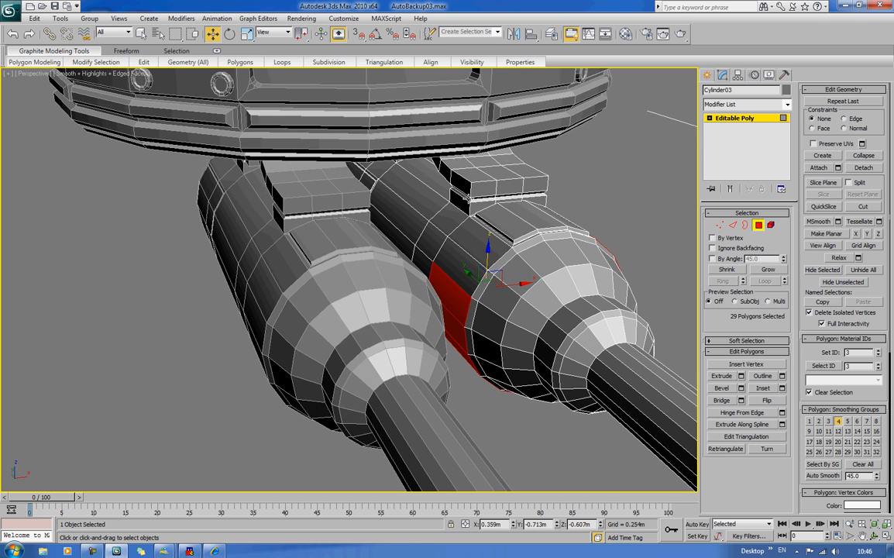
Add the front band's remaining inner-side polygons and the ones behind them below the mount to the selection.
alt+middle_drag(468, 199, 467, 198)
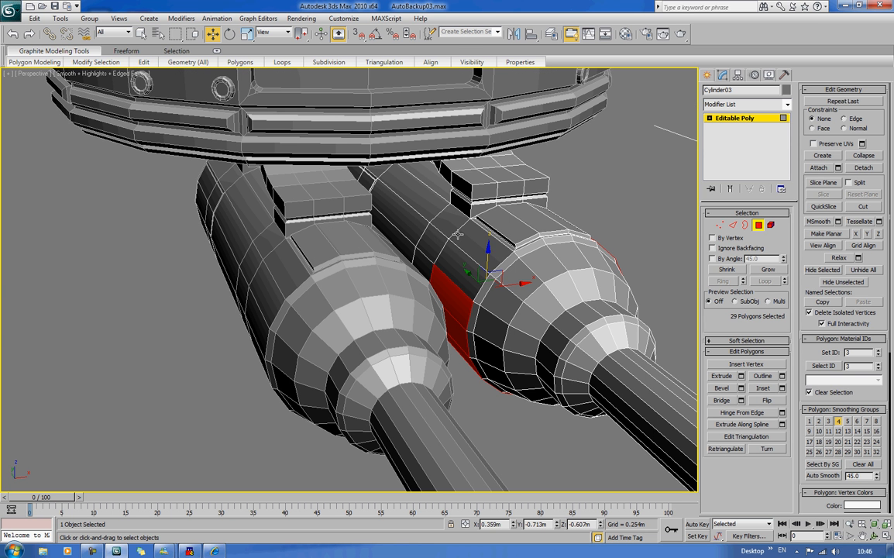
ctrl+click(456, 265)
ctrl+click(470, 241)
ctrl+click(431, 237)
ctrl+click(443, 221)
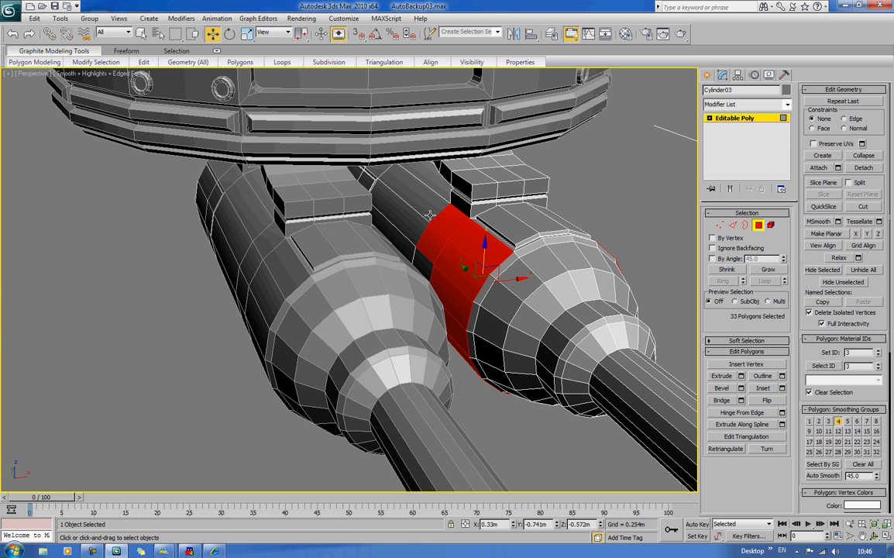
ctrl+click(426, 212)
ctrl+click(418, 222)
Inset the selected polygons as a group by 0.006 m and bevel them by Local Normal with -0.003 m height and -0.004 m outline.
alt+middle_drag(417, 225, 509, 235)
scroll(544, 258, up, 3)
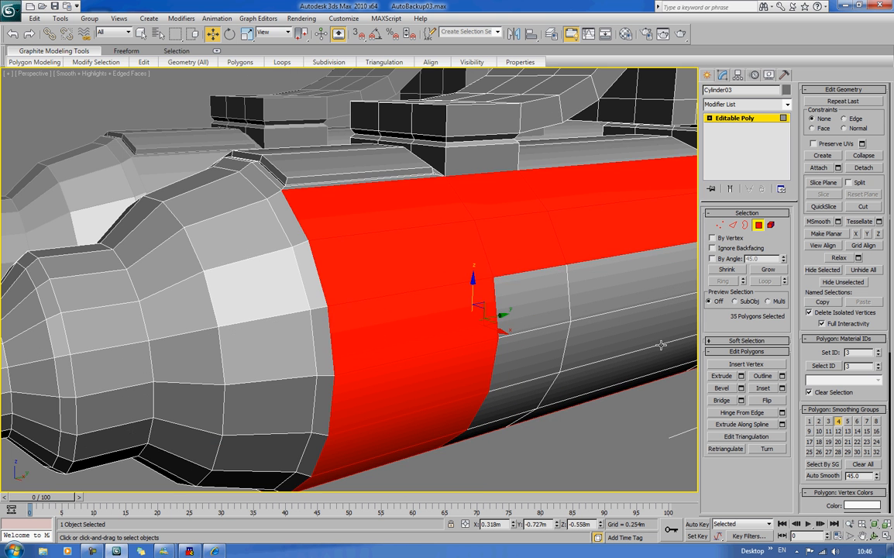
click(782, 388)
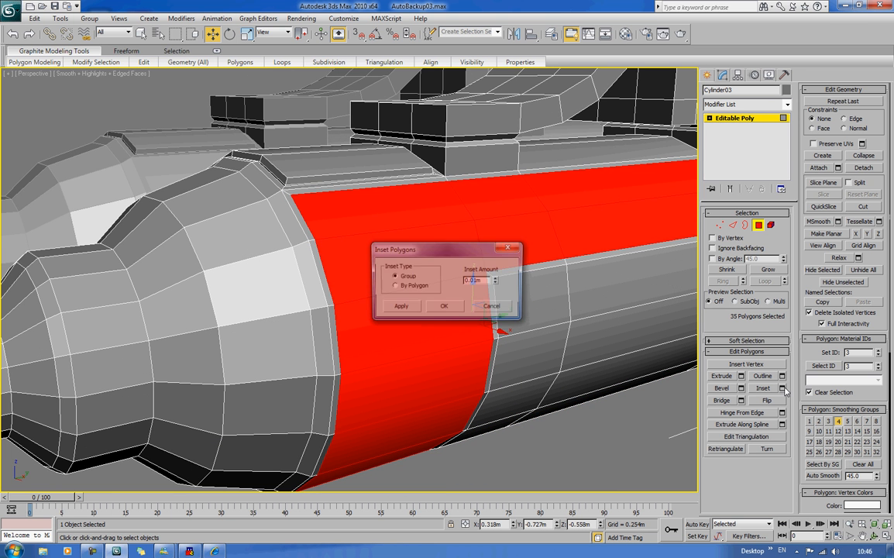
drag(498, 285, 502, 292)
click(451, 308)
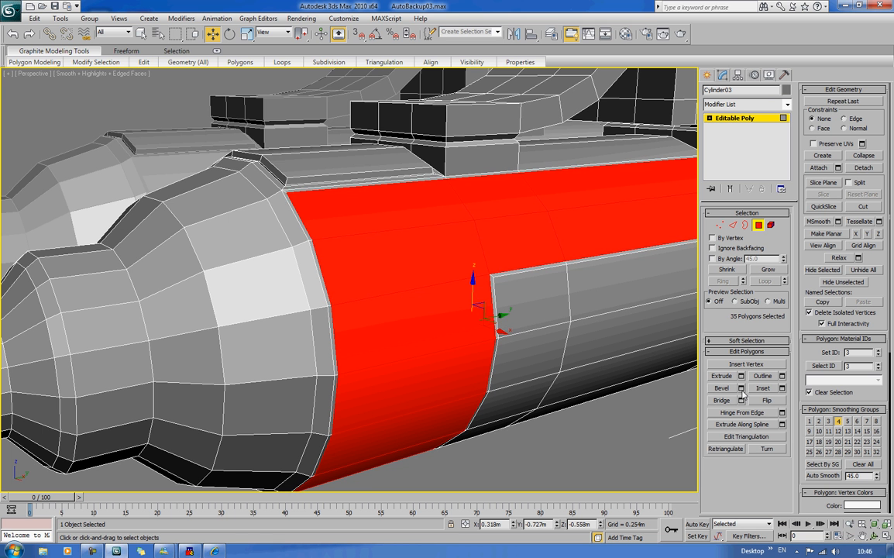
click(740, 388)
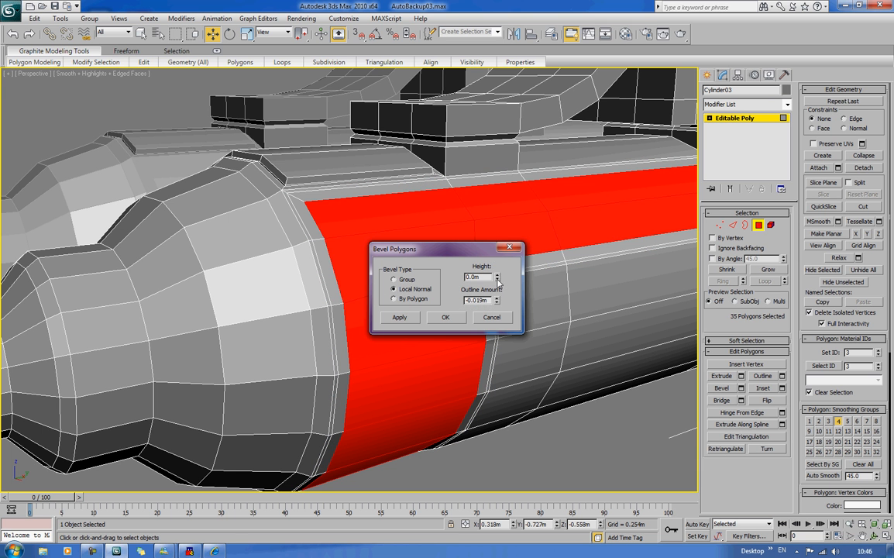
mouse_move(498, 284)
mouse_down()
mouse_move(497, 295)
mouse_move(498, 268)
mouse_up()
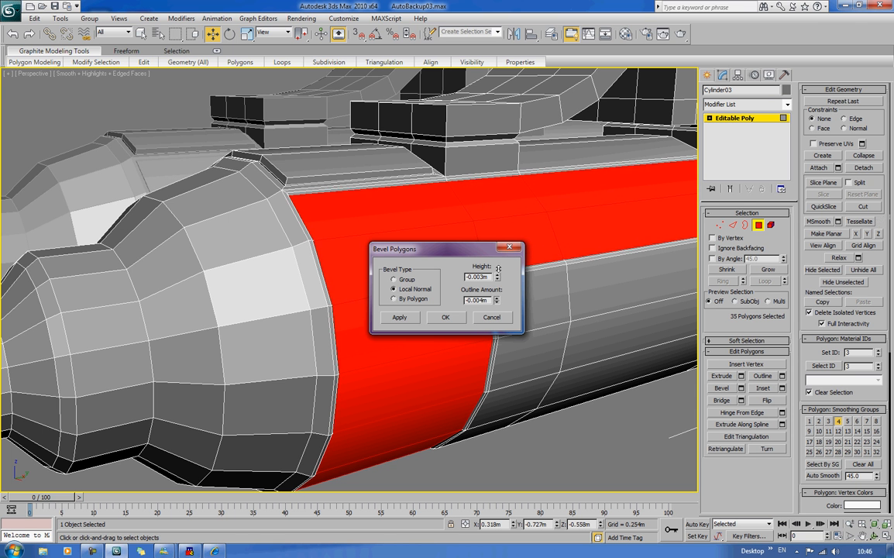
click(445, 317)
Inset the panel by 0.004 m, bevel it with 0.001 m height and -0.004 m outline, and deselect it.
click(781, 388)
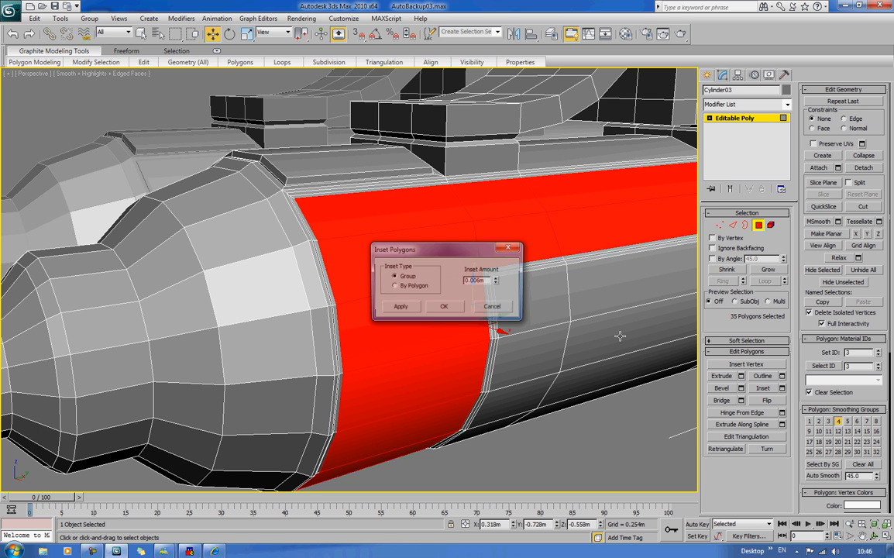
click(496, 285)
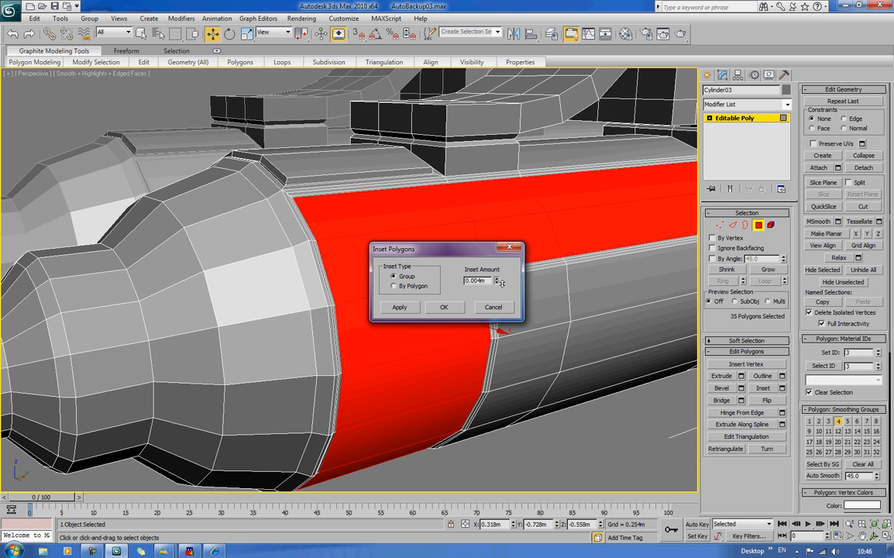
click(444, 307)
click(740, 388)
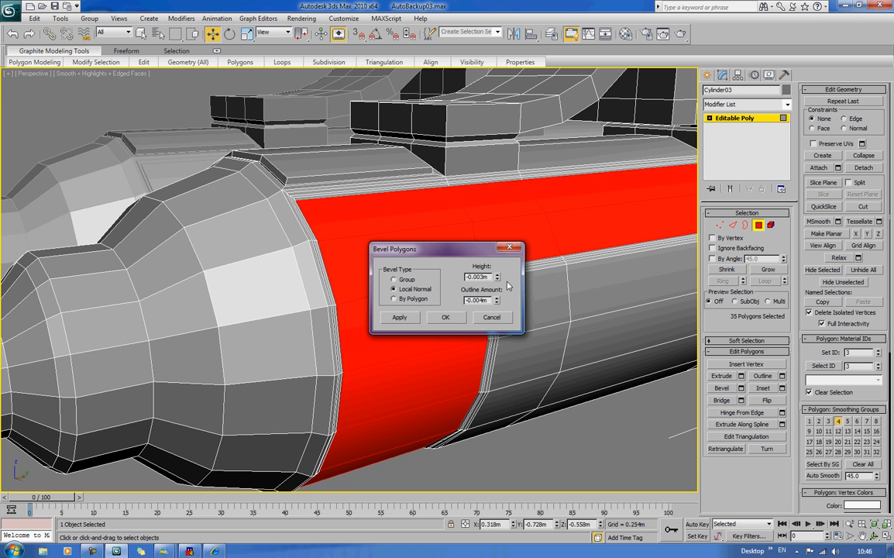
click(496, 275)
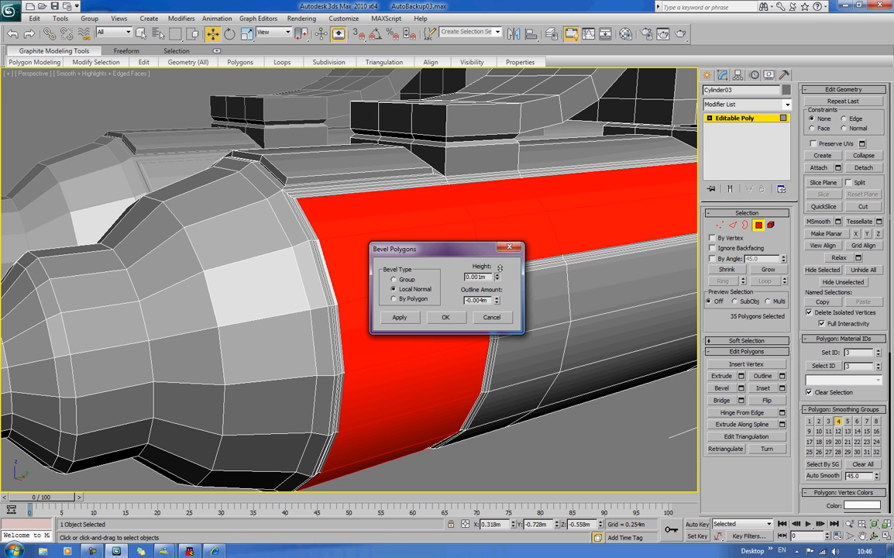
click(441, 317)
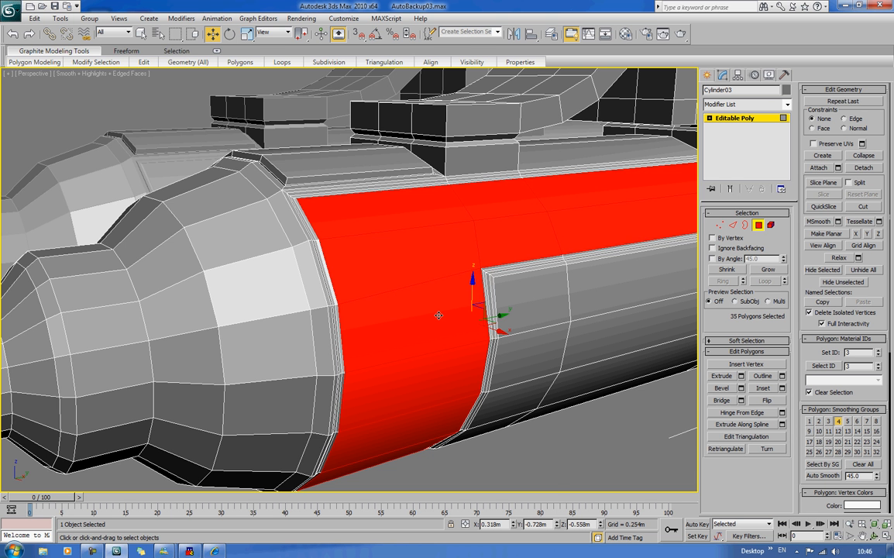
click(544, 478)
Bevel the housing's flat rear cap outward into a narrower stepped section with a groove around it and a chamfered end.
alt+middle_drag(545, 477, 562, 329)
scroll(525, 450, down, 3)
click(508, 310)
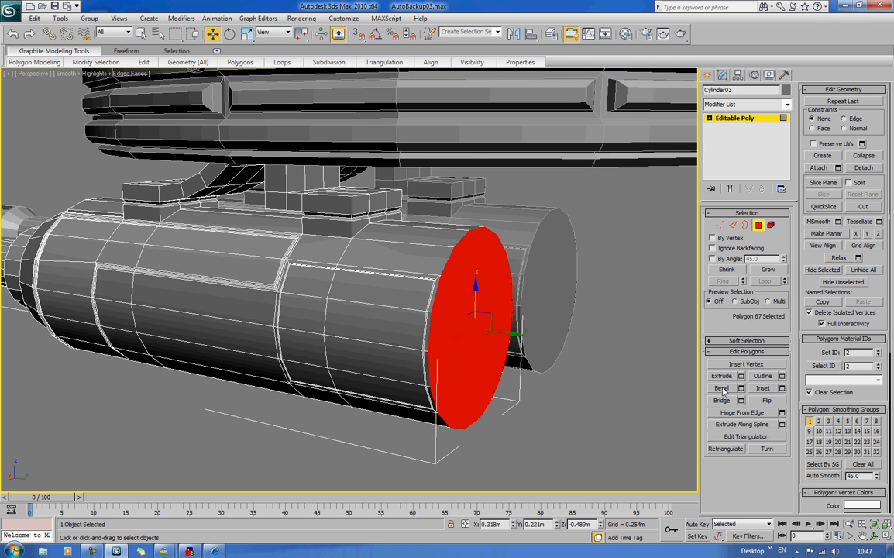
click(721, 388)
drag(475, 339, 528, 330)
click(479, 319)
click(480, 314)
click(491, 311)
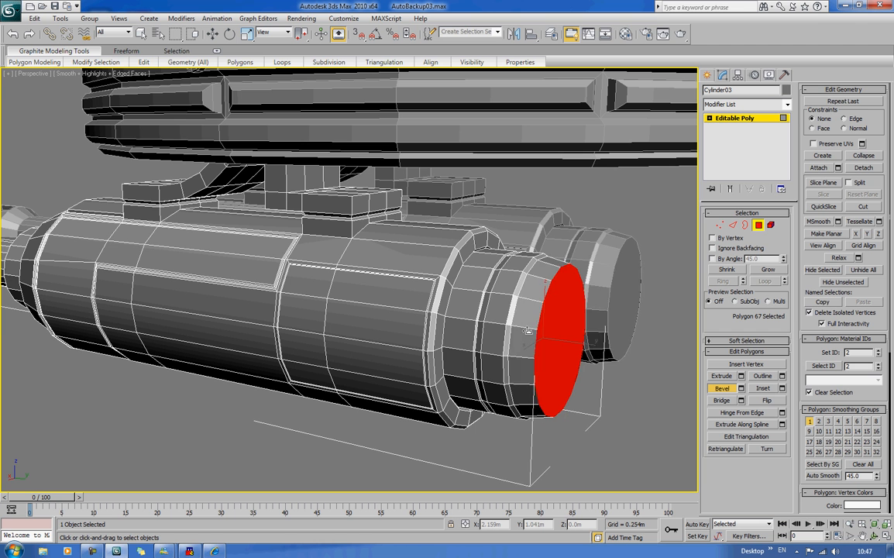
Bevel the rear cap inward into a recessed circular socket with a thick rim and a smaller stepped disc inside.
click(528, 334)
mouse_move(554, 367)
mouse_down()
mouse_move(562, 388)
mouse_move(563, 356)
mouse_move(552, 369)
mouse_up()
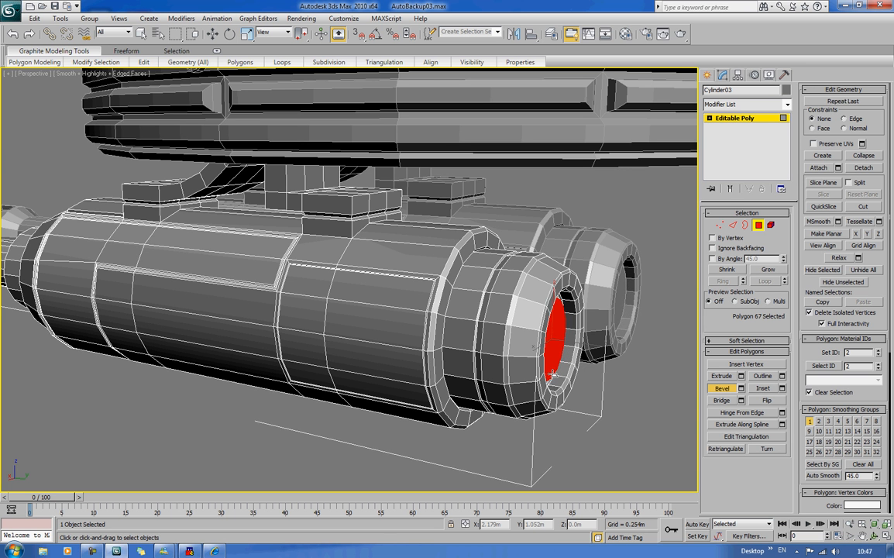
drag(550, 368, 551, 370)
click(554, 372)
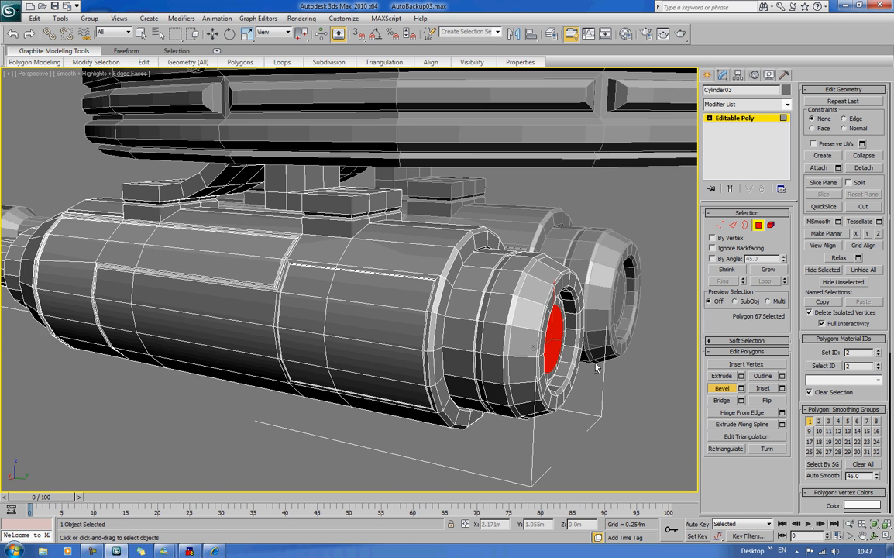
Bevel the socket's central disc into a recessed ring with a small round stud protruding from its centre.
alt+middle_drag(595, 364, 552, 363)
scroll(552, 362, up, 4)
middle_drag(364, 388, 520, 356)
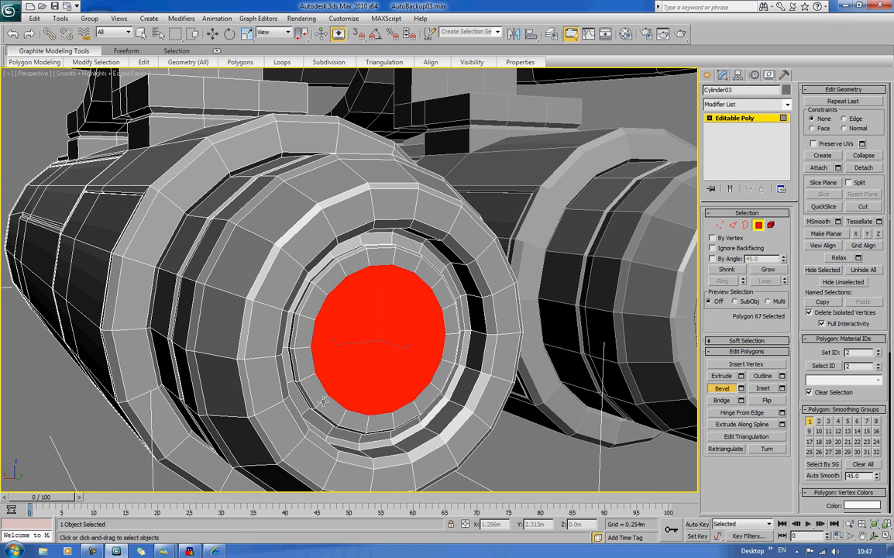
drag(370, 392, 381, 345)
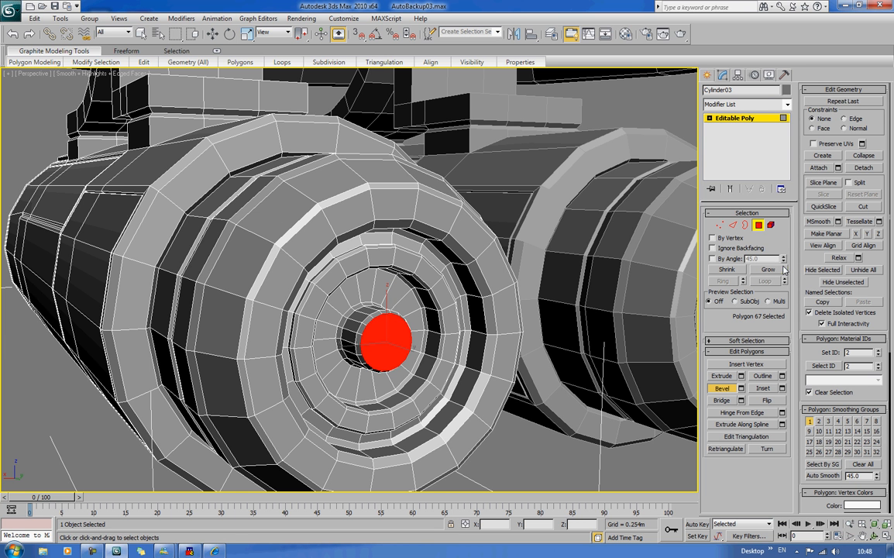
Grow the selection to the whole central stud and move it down off-centre inside the recess.
click(780, 269)
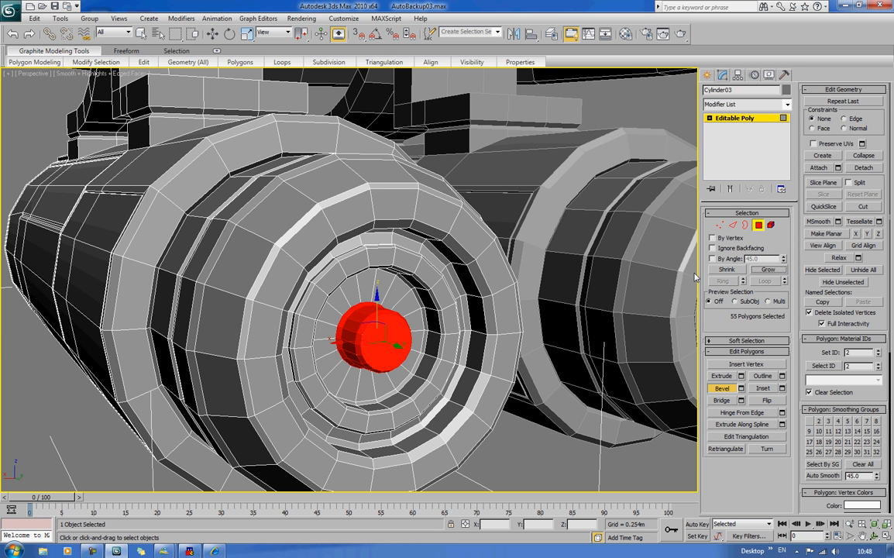
key(w)
drag(341, 271, 342, 297)
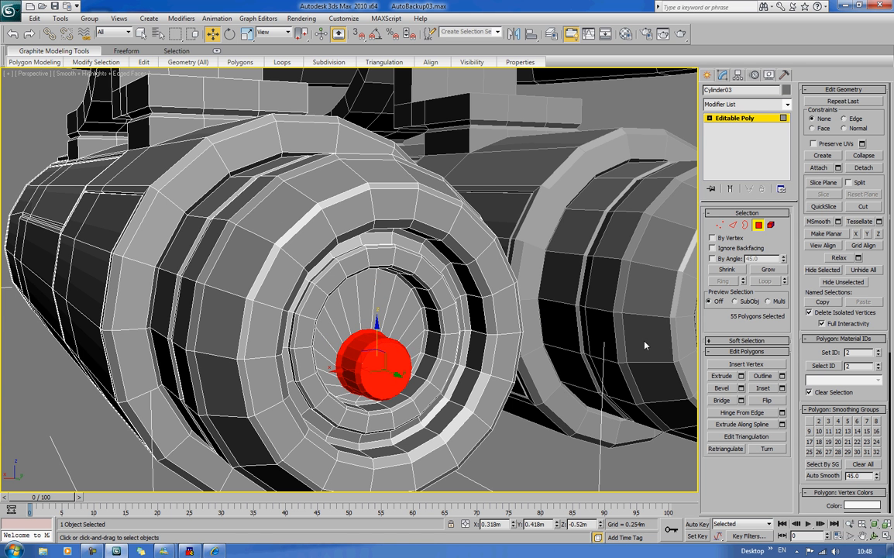
Grow the selection to the whole stepped disc around the stud and try raising it by about 0.007 m.
click(764, 269)
click(764, 269)
click(764, 268)
click(764, 269)
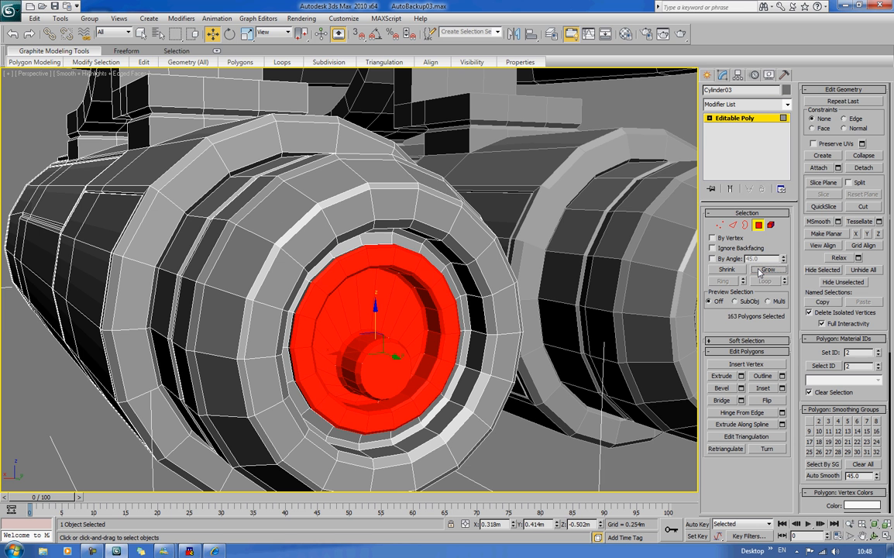
click(764, 269)
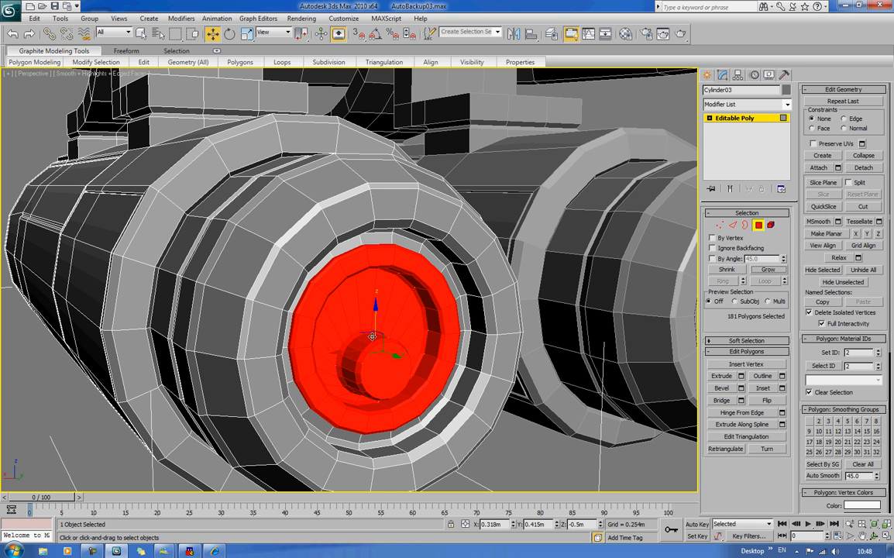
drag(376, 321, 375, 316)
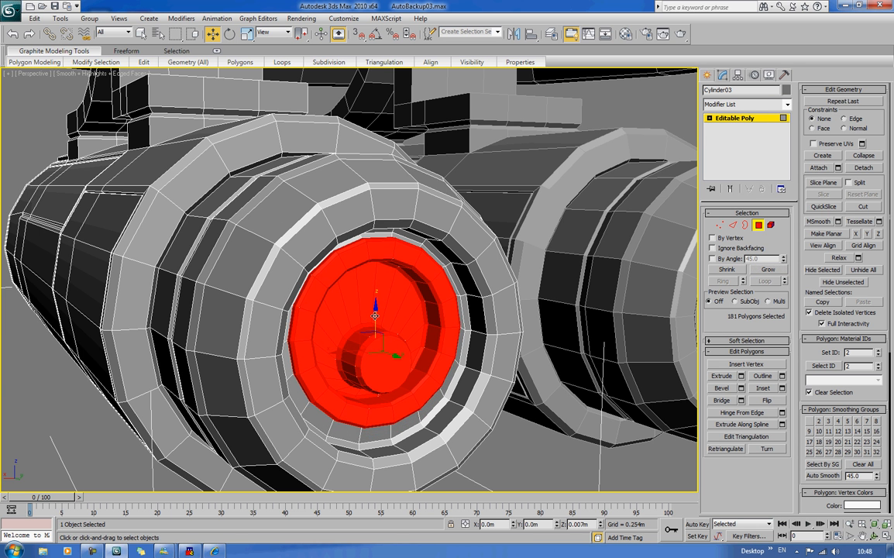
Deselect the polygons and hide the edged faces to inspect the rear ends of both guns.
click(547, 467)
scroll(518, 457, down, 4)
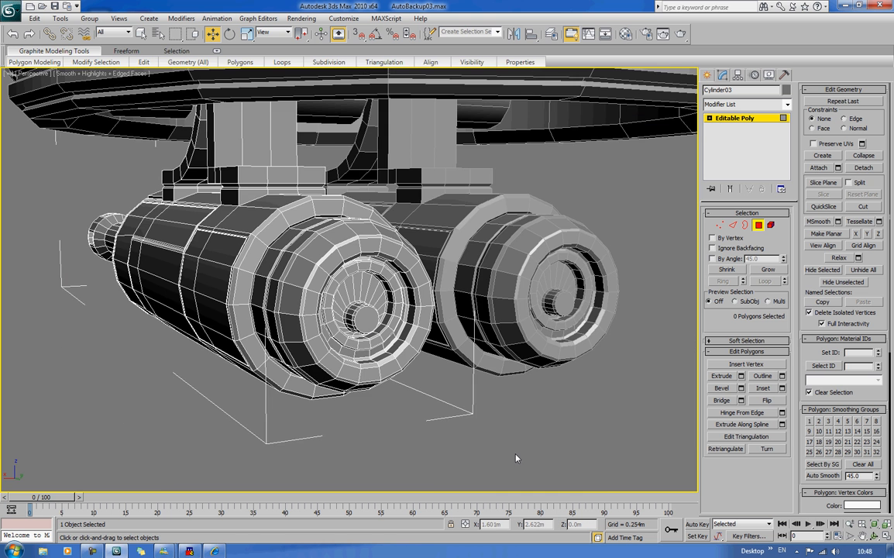
alt+middle_drag(515, 457, 529, 459)
key(F4)
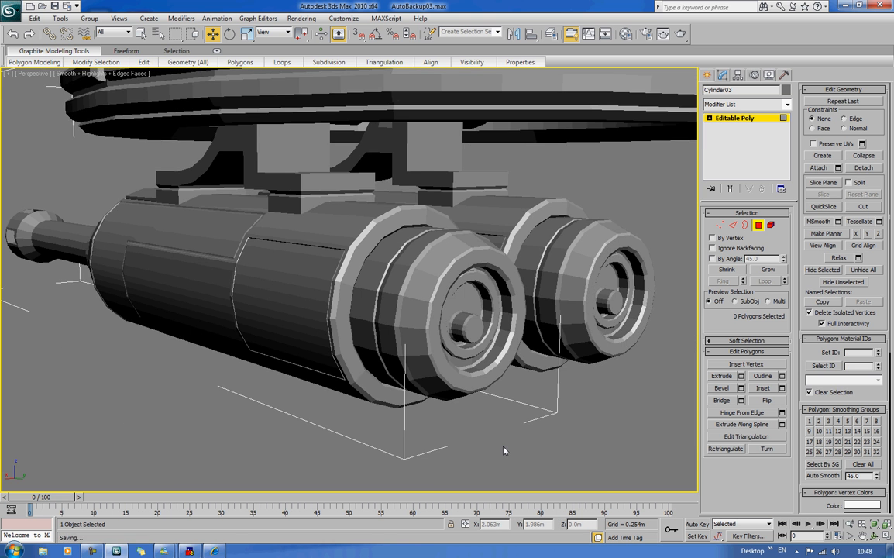
alt+middle_drag(451, 450, 487, 448)
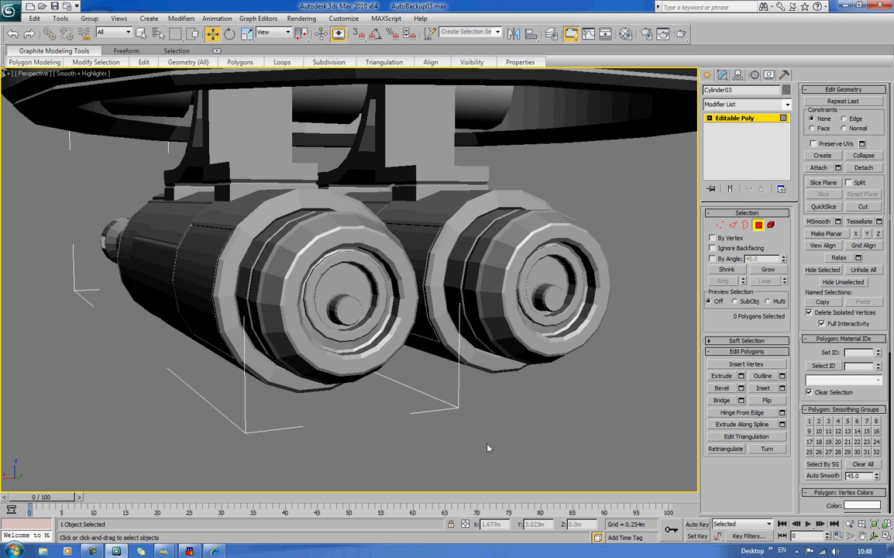
Undo the deselection of the stepped disc around the stud and try rotating the disc by about 11 degrees.
key(ctrl+z)
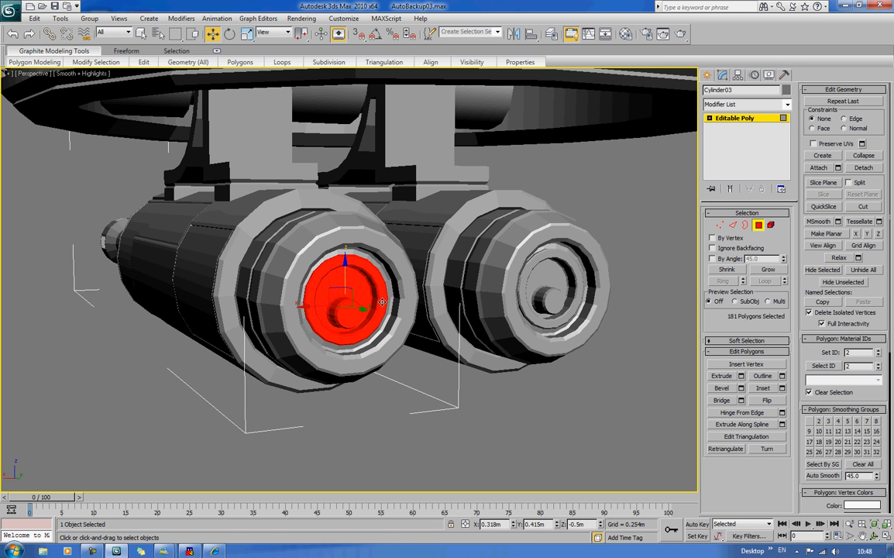
key(e)
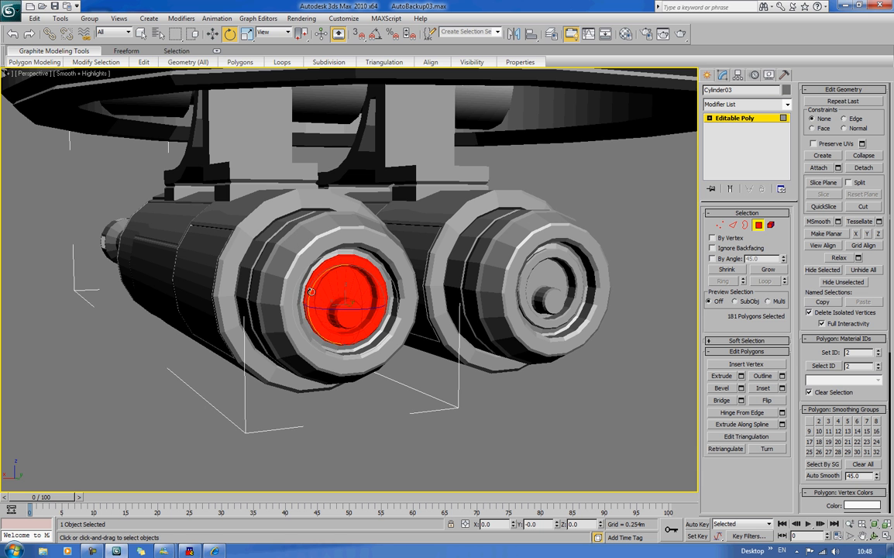
drag(311, 283, 309, 276)
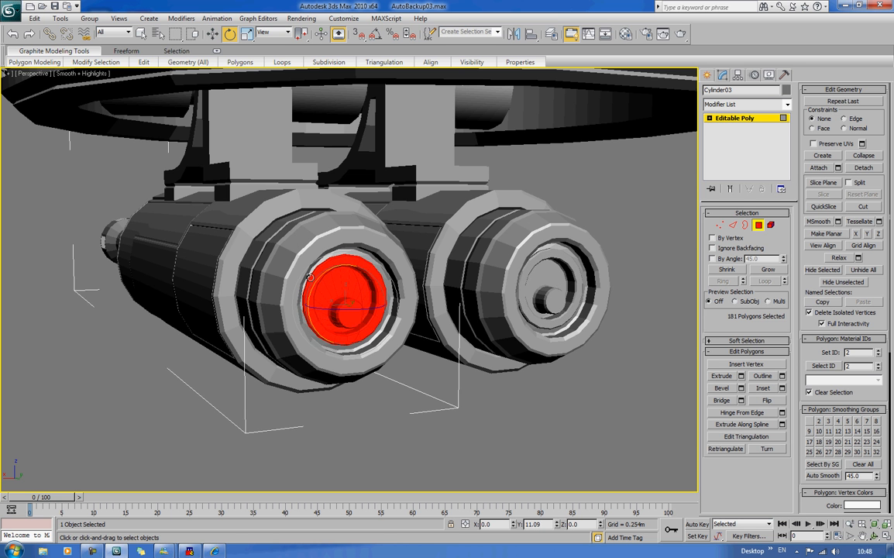
key(ctrl+z)
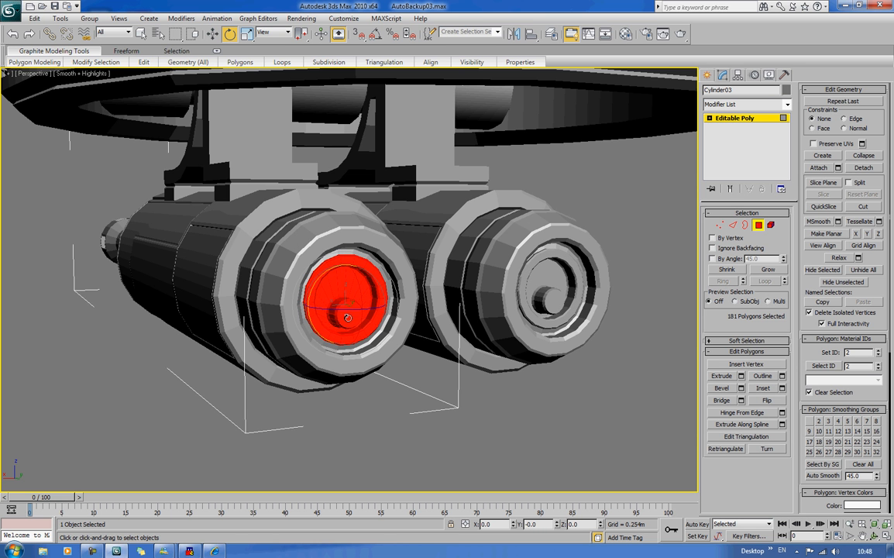
Lower the stepped disc by about 0.004 m inside the rear recess and clear the selection.
click(211, 33)
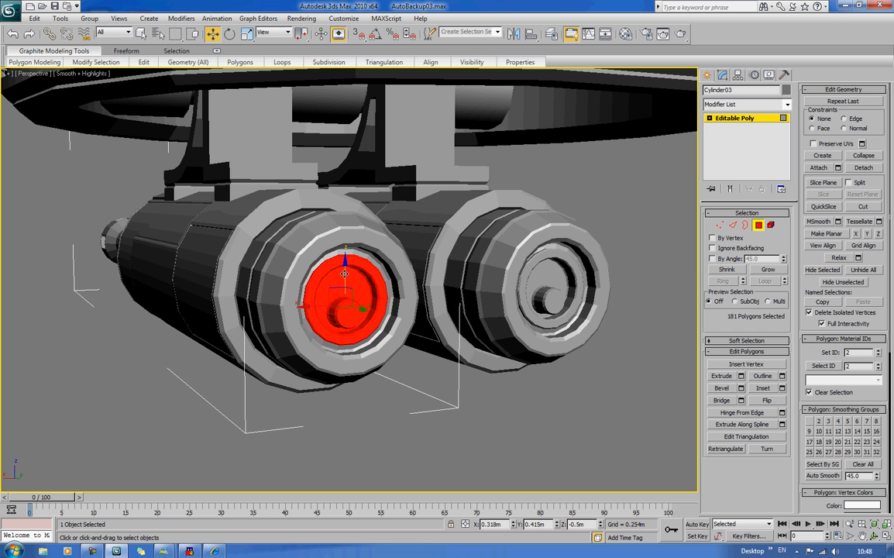
drag(345, 275, 345, 276)
drag(345, 276, 344, 279)
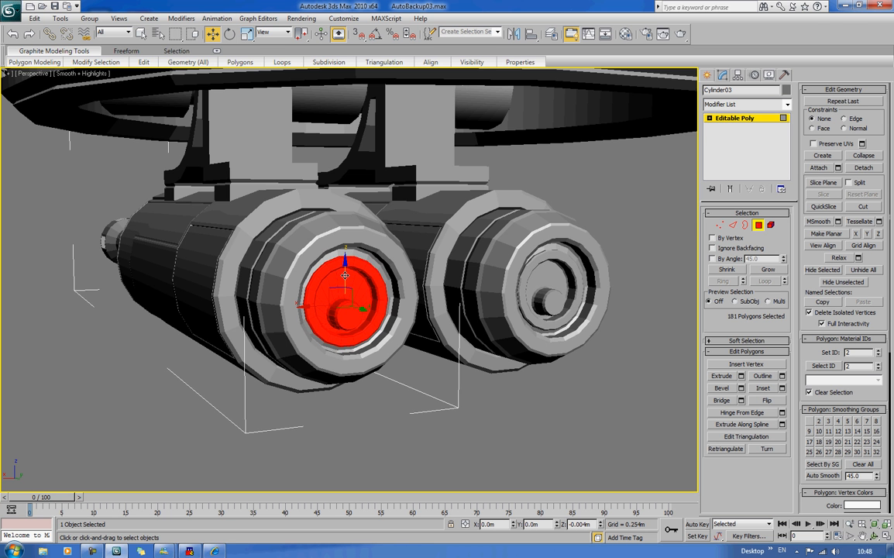
click(463, 419)
Leave polygon editing and add a Smooth modifier to the whole gun with Auto Smooth enabled at a threshold of 22.5.
scroll(463, 419, down, 5)
alt+middle_drag(395, 381, 486, 384)
scroll(511, 377, up, 5)
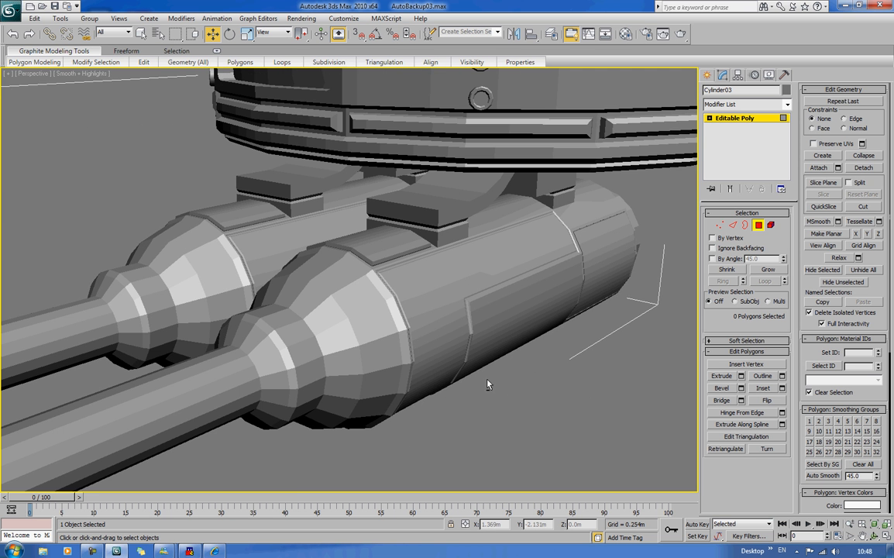
click(739, 122)
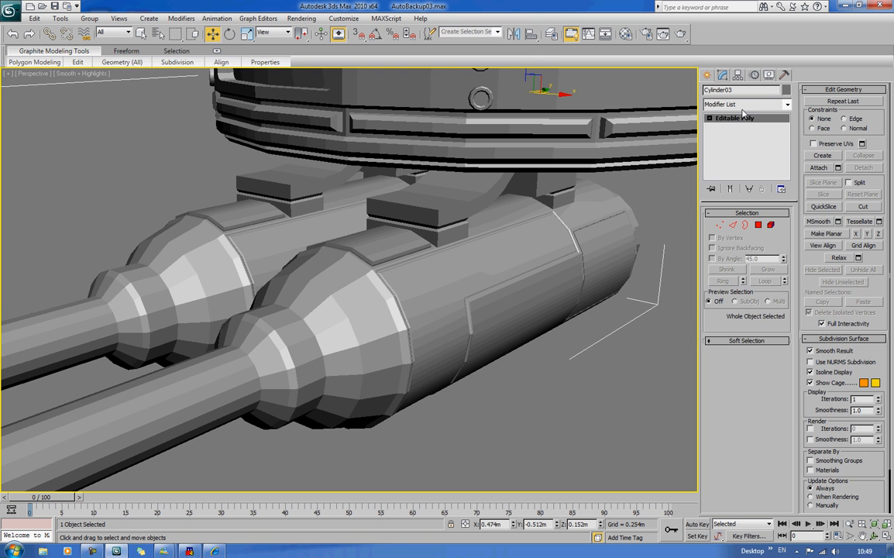
click(742, 108)
key(s)
key(s)
key(s)
key(s)
key(s)
key(s)
key(s)
key(s)
key(s)
key(s)
key(s)
key(s)
key(s)
key(s)
key(s)
key(s)
key(s)
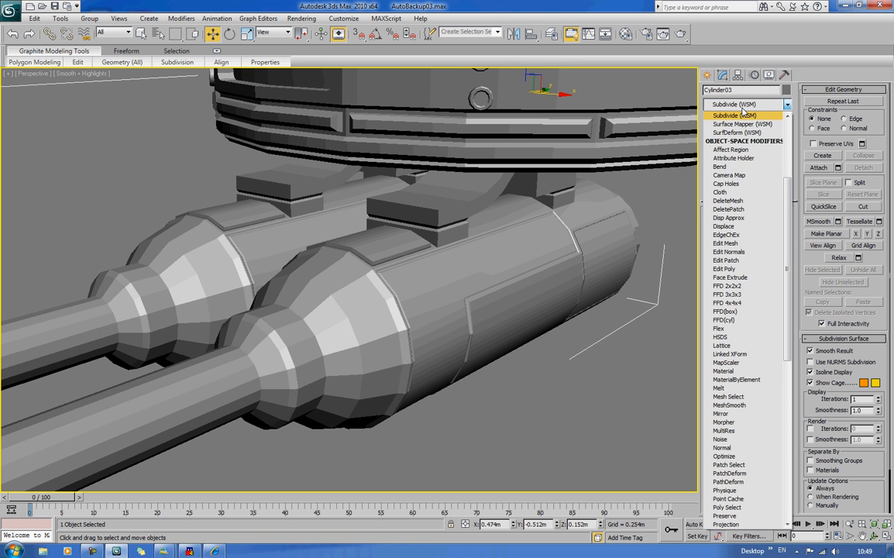
key(s)
key(s)
key(s)
key(s)
key(s)
key(s)
key(s)
key(s)
key(s)
key(s)
key(s)
key(s)
key(s)
key(s)
key(s)
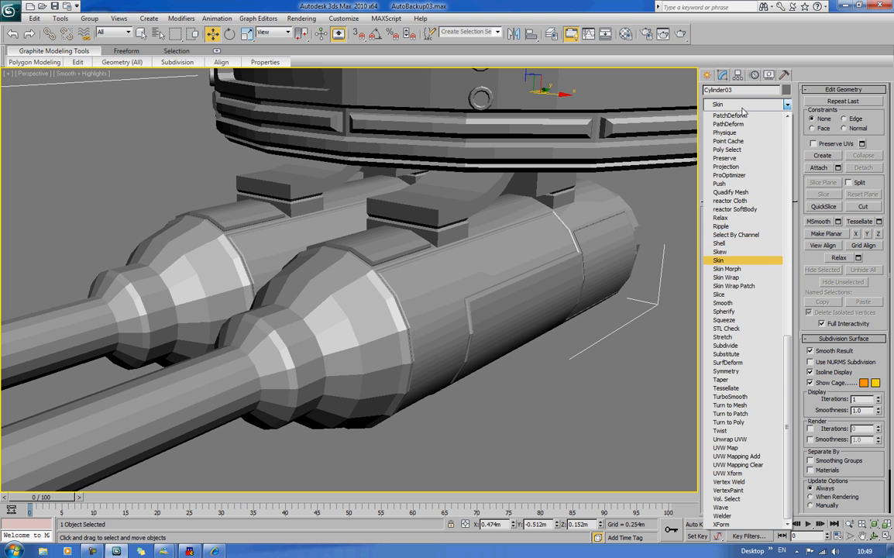
key(Return)
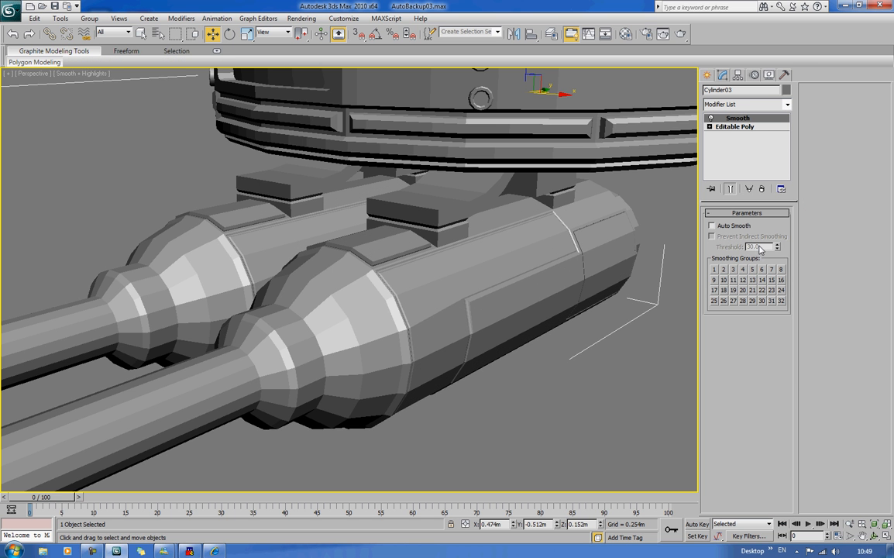
click(712, 226)
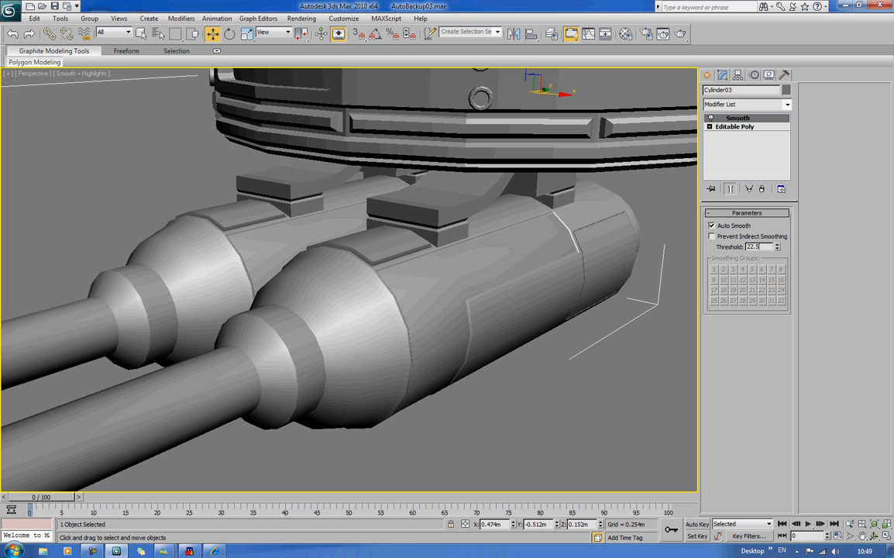
Examine the smoothed barrels and vented muzzles, with the edged faces shown.
alt+middle_drag(252, 377, 303, 334)
alt+middle_drag(364, 359, 533, 261)
scroll(433, 303, down, 5)
scroll(450, 299, up, 3)
scroll(534, 299, up, 3)
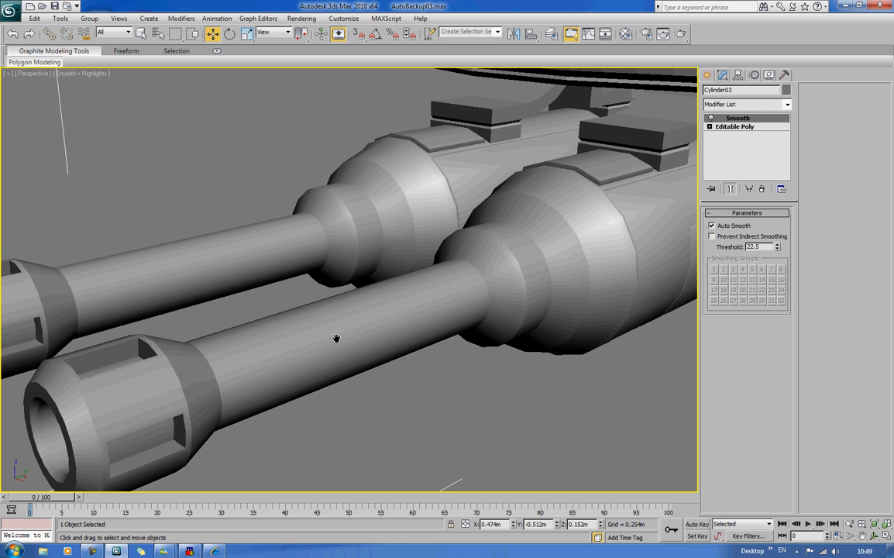
middle_drag(336, 338, 386, 316)
key(F4)
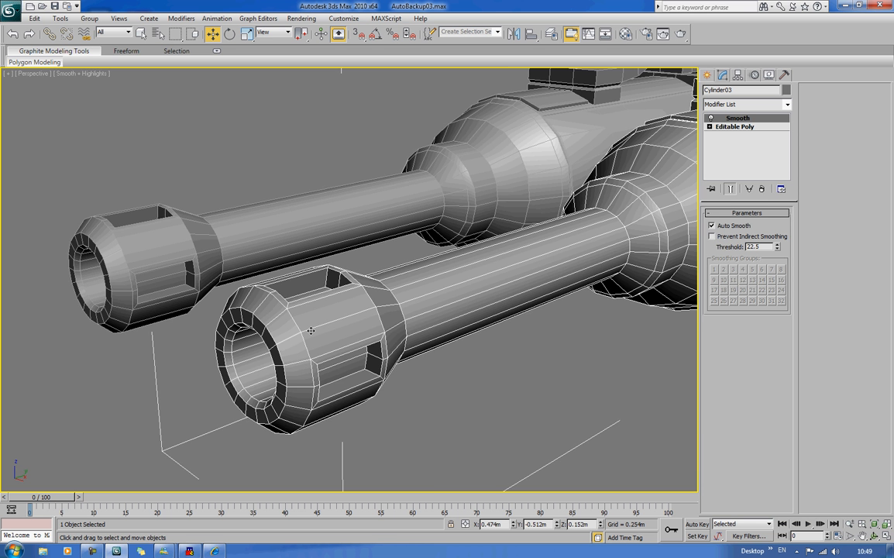
alt+middle_drag(325, 315, 586, 267)
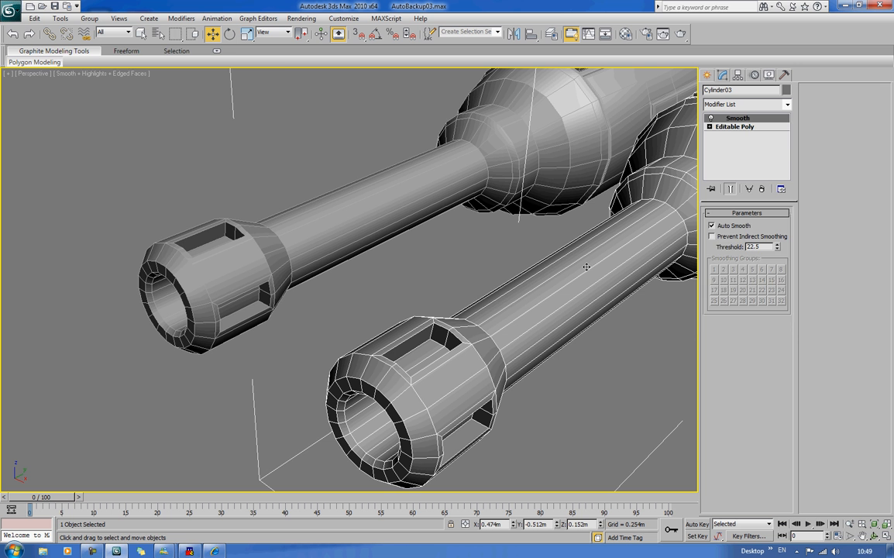
Return to the Editable Poly's edge level beneath the Smooth modifier, keeping the end result displayed.
click(746, 130)
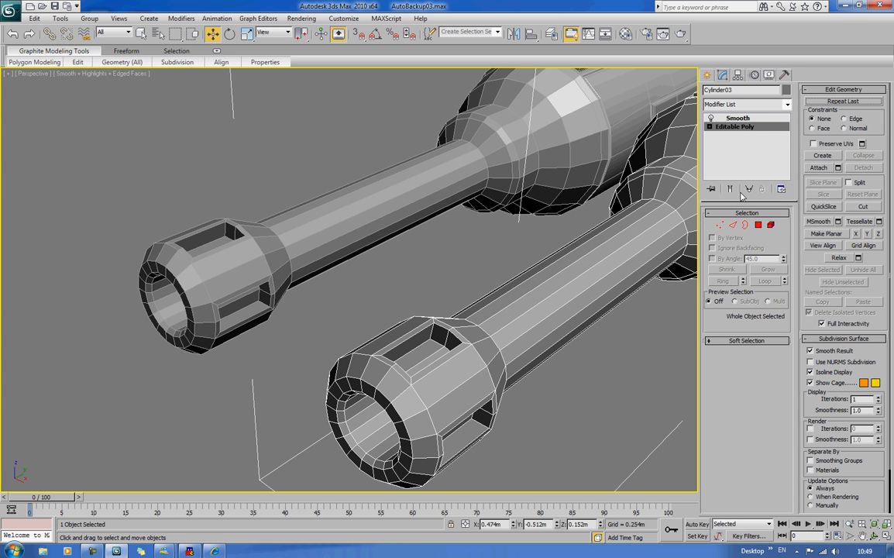
click(729, 190)
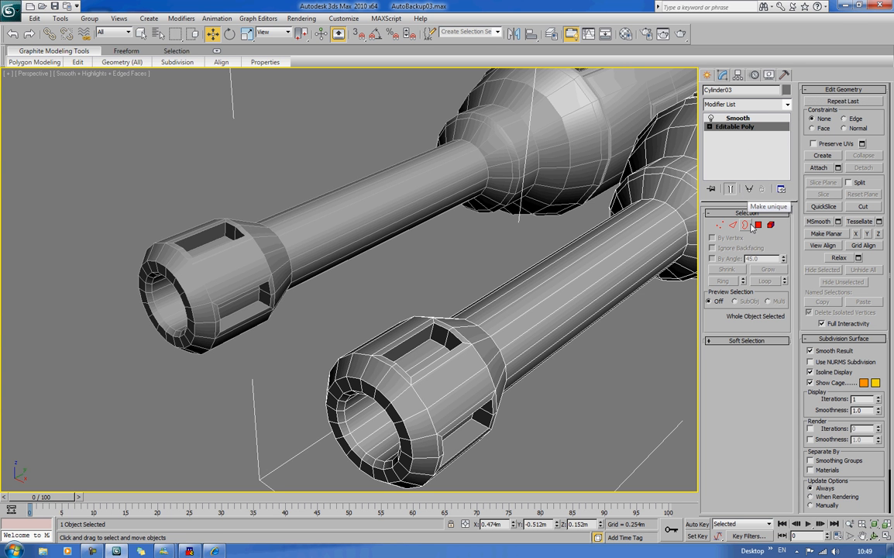
click(731, 225)
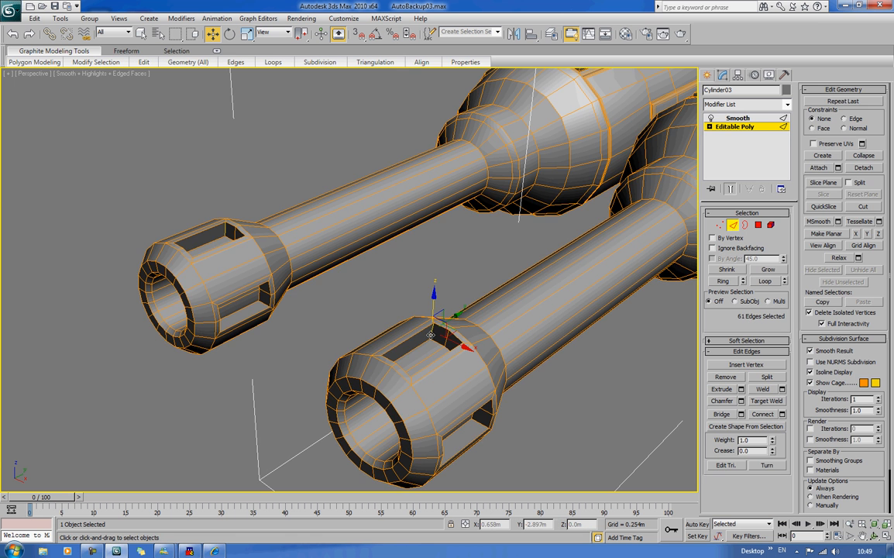
Select the first eight short corner edges of the recessed muzzle vents on one gun.
click(435, 322)
alt+middle_drag(471, 366, 312, 321)
scroll(293, 311, up, 3)
scroll(256, 299, up, 5)
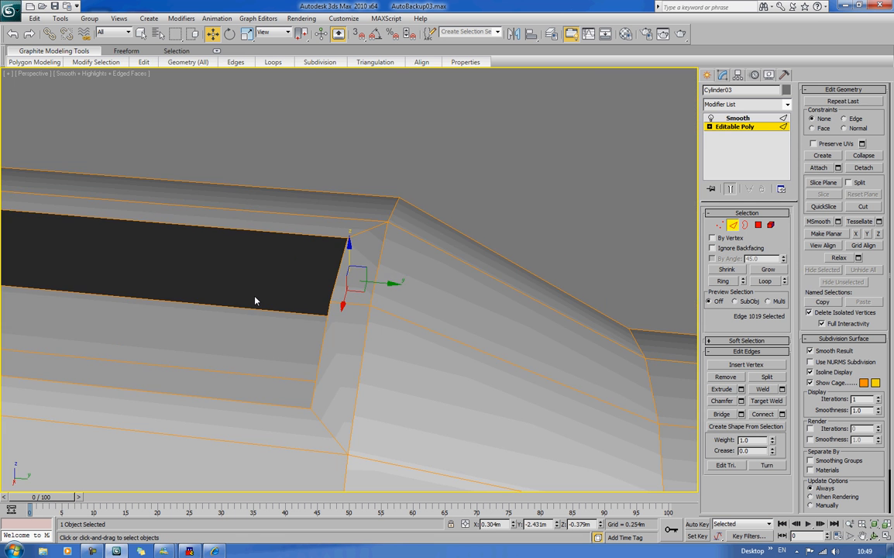
middle_drag(256, 299, 490, 300)
ctrl+click(187, 264)
alt+middle_drag(187, 264, 311, 228)
ctrl+click(305, 136)
alt+middle_drag(313, 143, 395, 234)
ctrl+click(305, 233)
ctrl+click(297, 231)
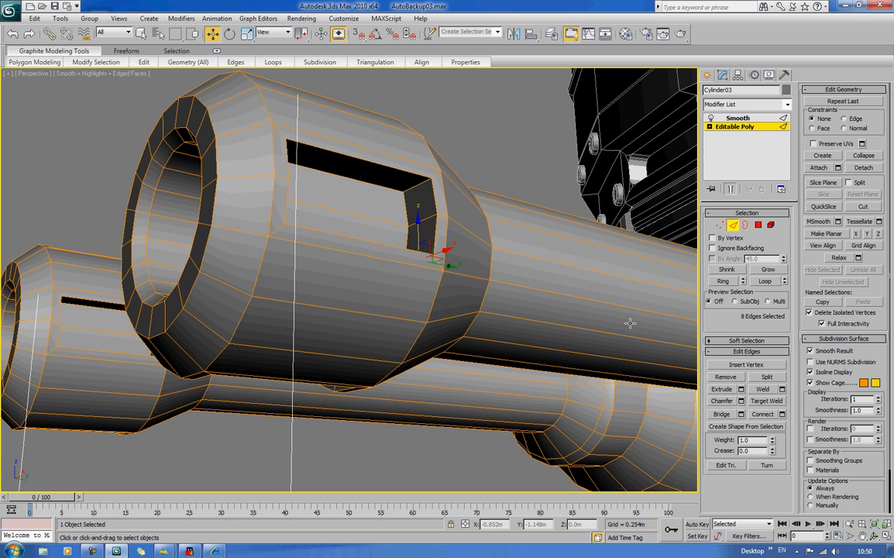
Open the Chamfer settings and add corner edges of the muzzle's underside vent to the edge selection.
click(740, 400)
alt+middle_drag(368, 279, 239, 224)
ctrl+click(180, 254)
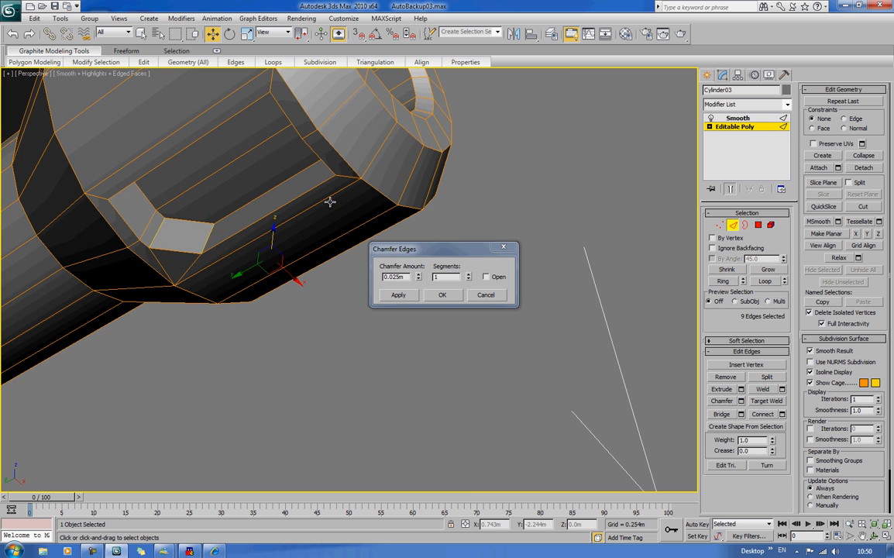
alt+middle_drag(248, 170, 327, 201)
ctrl+click(473, 206)
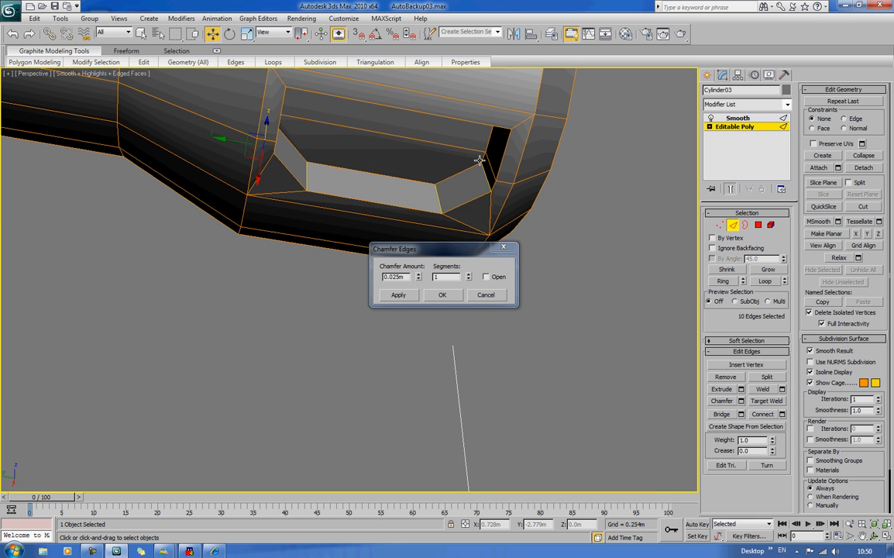
alt+middle_drag(479, 161, 447, 118)
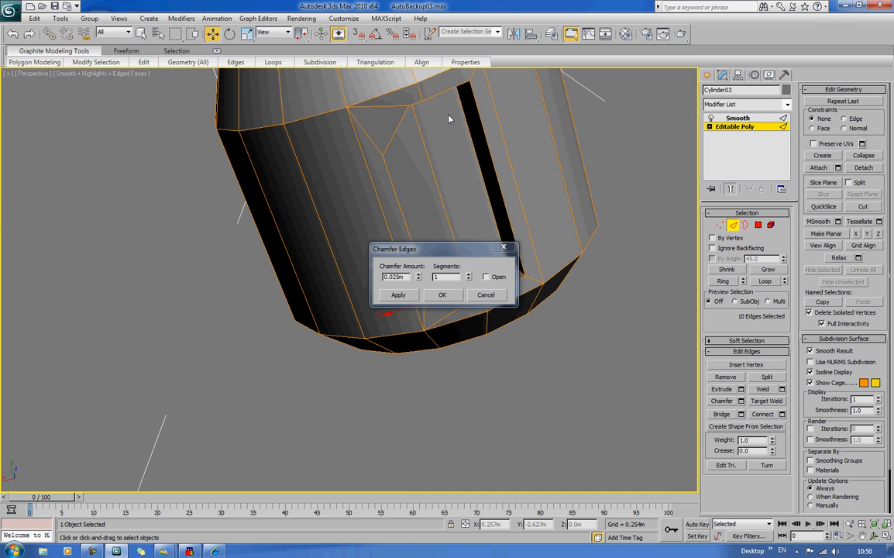
alt+middle_drag(527, 156, 503, 116)
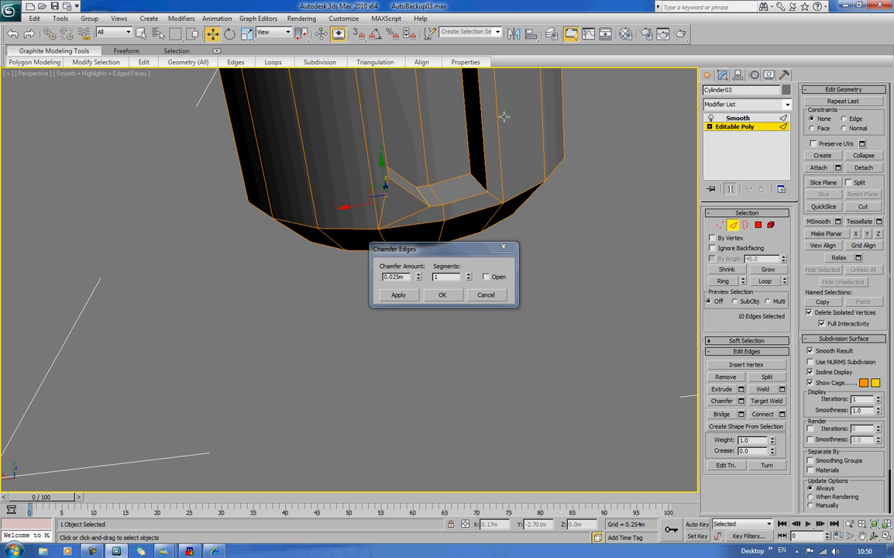
ctrl+click(479, 182)
alt+middle_drag(480, 183, 500, 234)
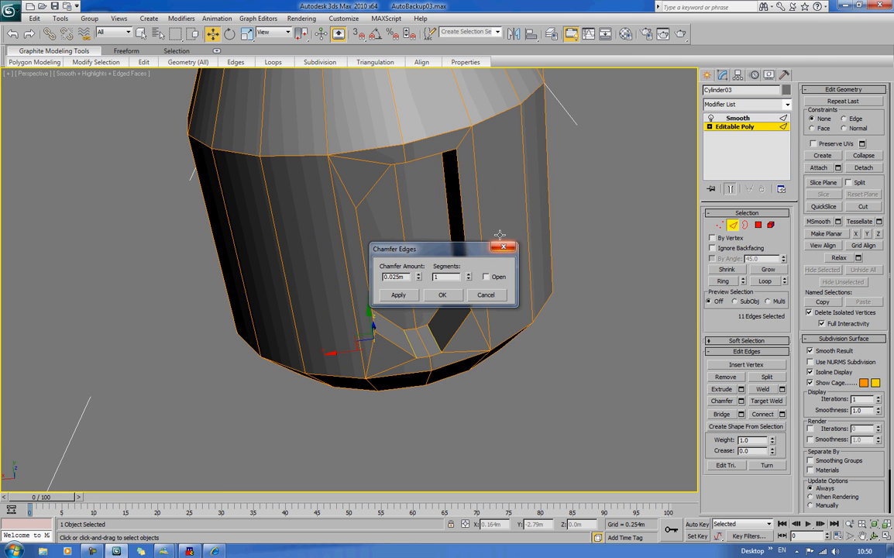
Add the remaining vent corner edges around the muzzle, making a selection of 16 edges.
alt+middle_drag(505, 176, 385, 167)
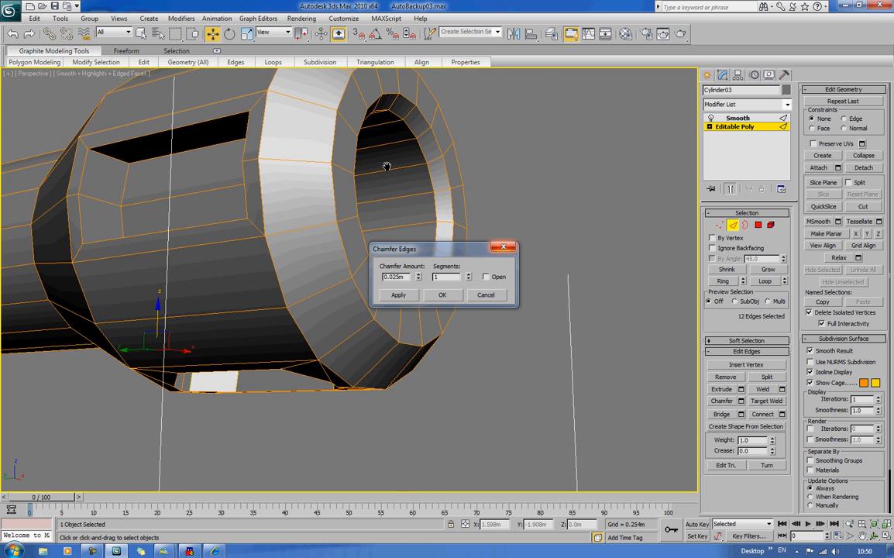
ctrl+click(274, 182)
ctrl+click(268, 181)
alt+middle_drag(268, 181, 302, 231)
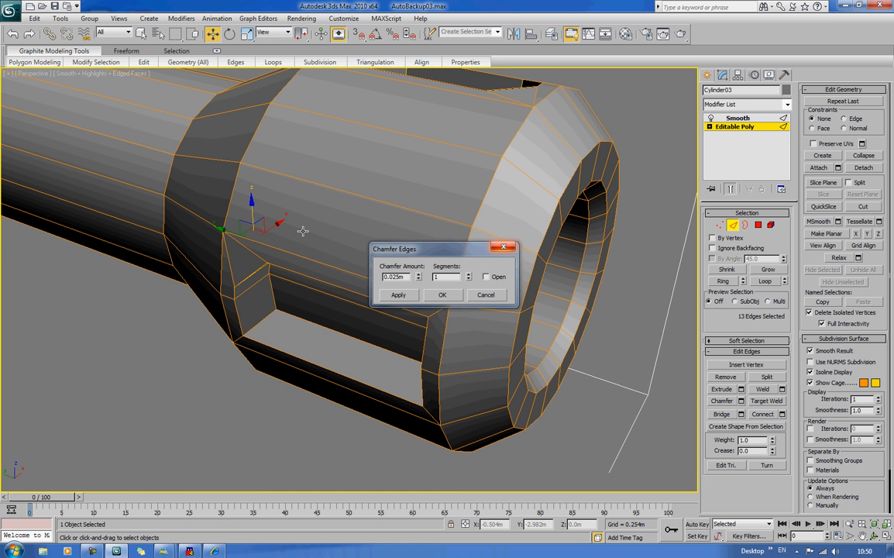
ctrl+click(260, 325)
alt+middle_drag(267, 329, 261, 134)
ctrl+click(307, 314)
ctrl+click(263, 124)
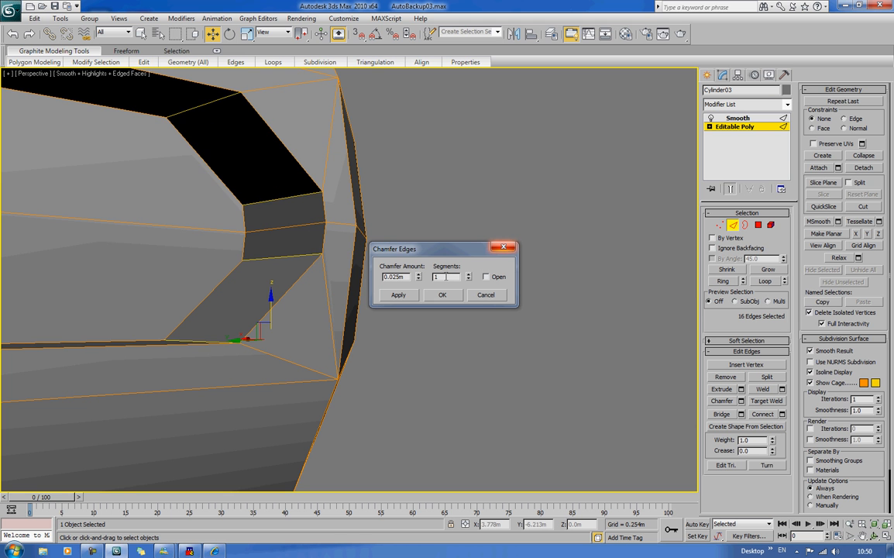
Adjust the chamfer amount, round off the selected vent corners with it, and deselect the edges.
drag(418, 278, 420, 297)
click(413, 298)
click(451, 295)
click(485, 177)
Switch to polygon level and select two adjacent long polygons on the outer side of the barrel tube.
scroll(485, 177, down, 10)
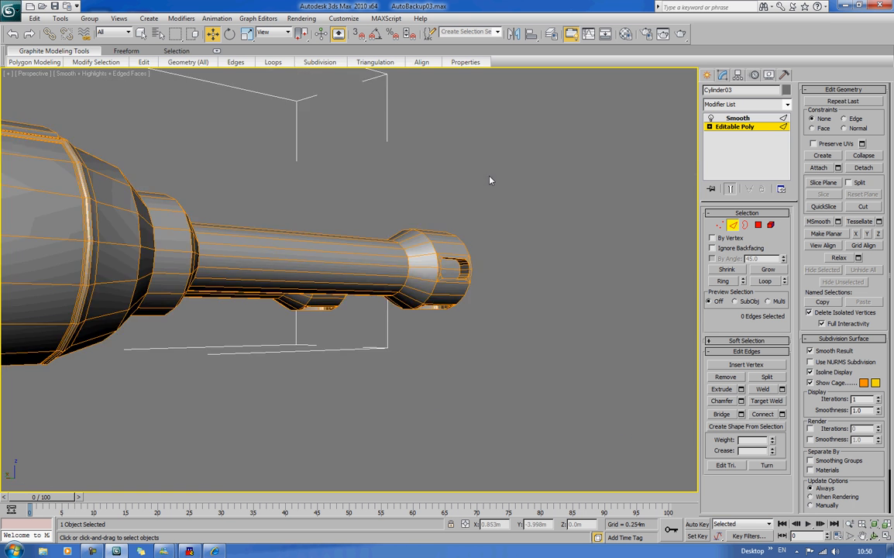
alt+middle_drag(490, 177, 391, 202)
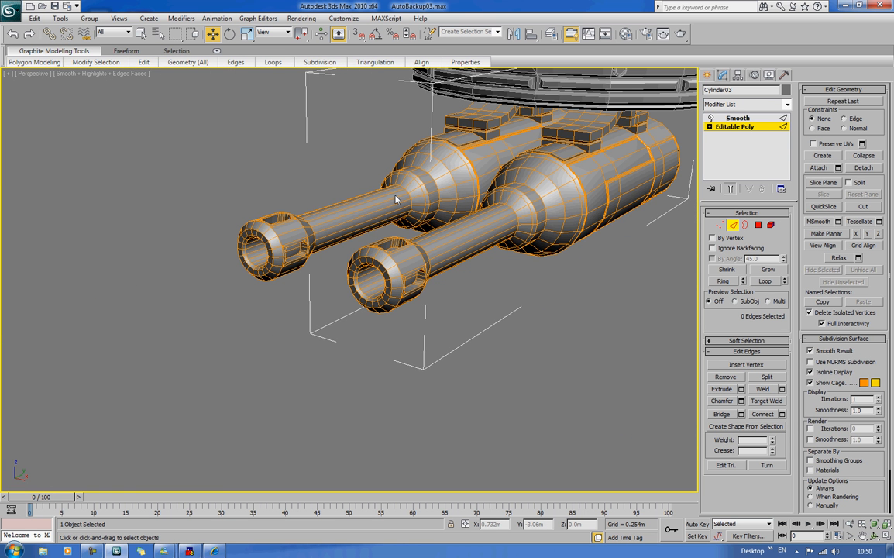
alt+middle_drag(448, 222, 403, 234)
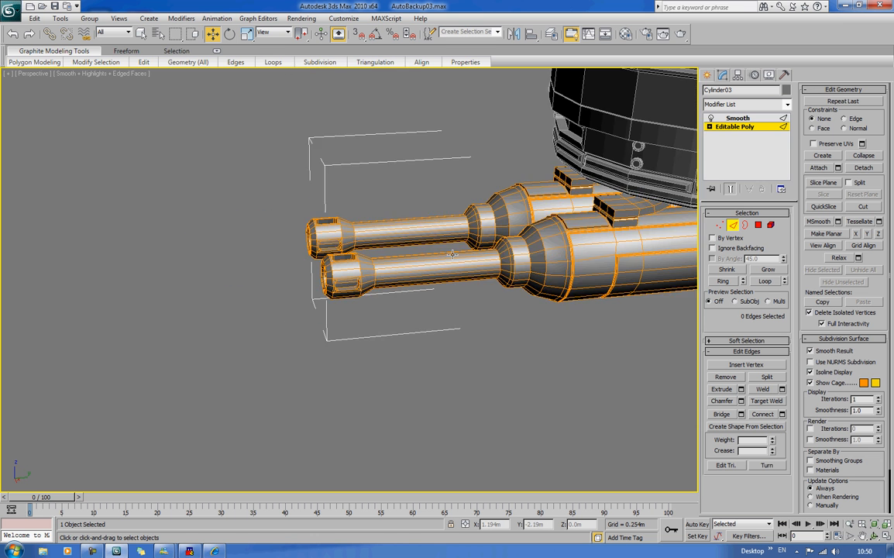
scroll(455, 254, up, 4)
middle_drag(455, 255, 336, 254)
alt+middle_drag(336, 254, 365, 260)
scroll(365, 260, up, 3)
click(359, 273)
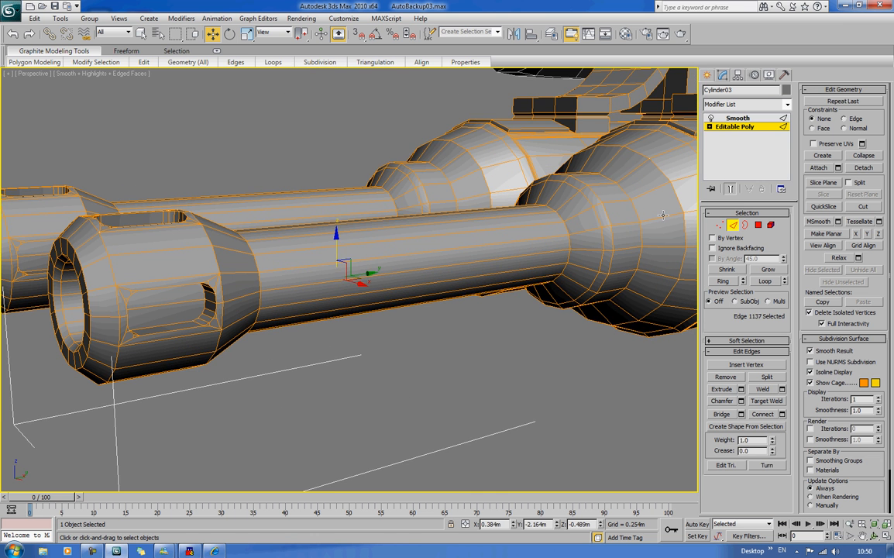
click(758, 226)
click(416, 281)
ctrl+click(414, 265)
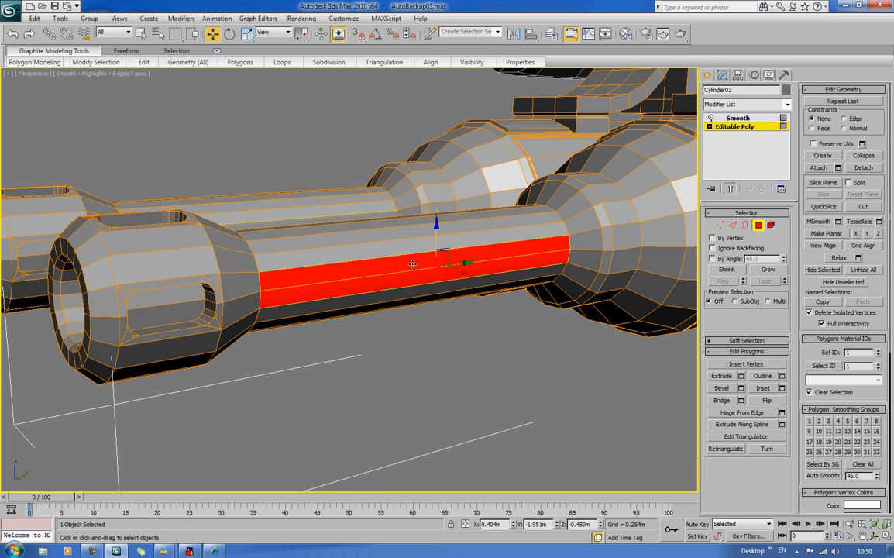
Add the other pairs of long polygons around the barrel tube, making a selection of eight polygons.
alt+middle_drag(399, 262, 376, 235)
ctrl+click(252, 265)
ctrl+click(261, 270)
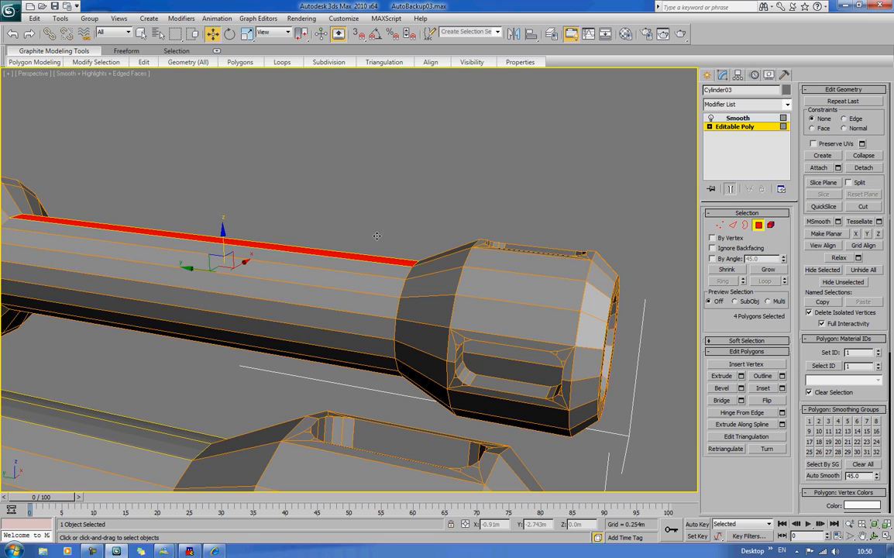
ctrl+click(345, 326)
ctrl+click(345, 343)
alt+middle_drag(345, 343, 314, 352)
ctrl+click(271, 285)
ctrl+click(252, 286)
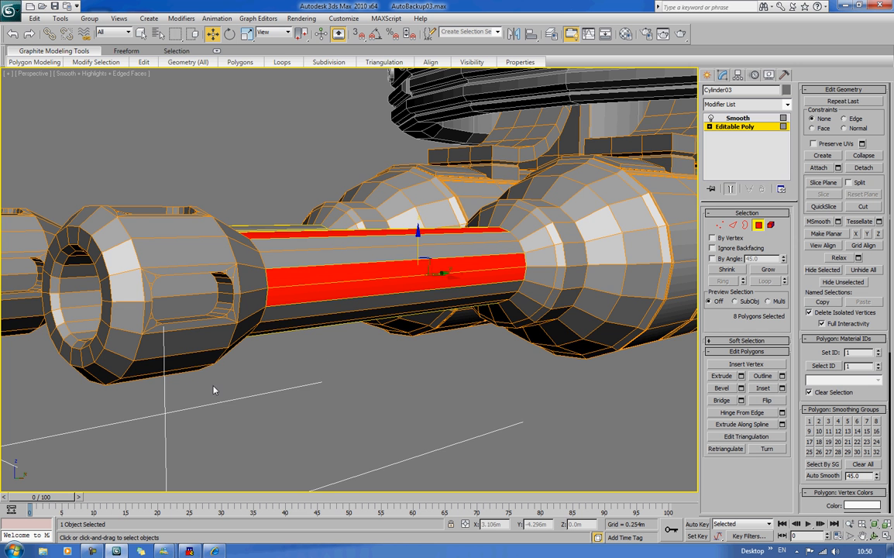
alt+middle_drag(213, 359, 233, 394)
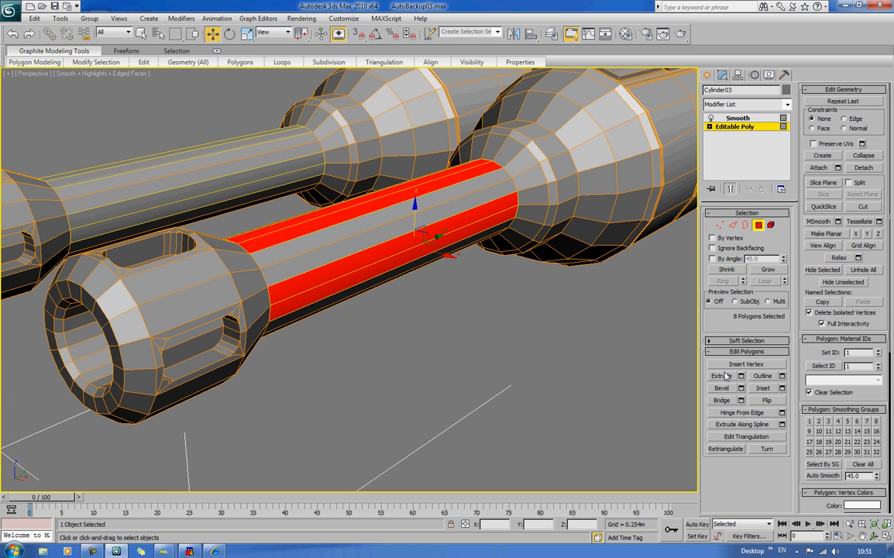
click(783, 388)
click(437, 309)
middle_drag(445, 305, 478, 314)
scroll(414, 318, up, 2)
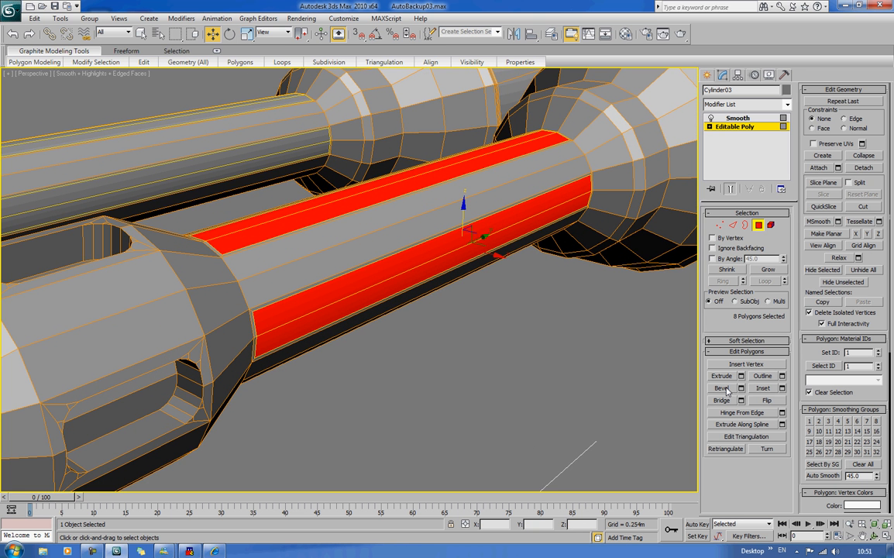
click(722, 375)
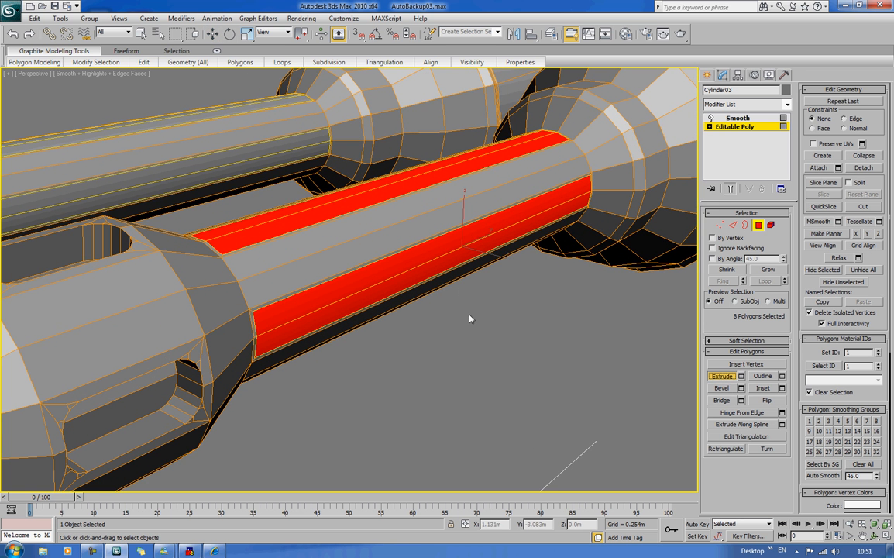
drag(446, 250, 446, 252)
alt+middle_drag(569, 319, 513, 302)
scroll(538, 307, down, 4)
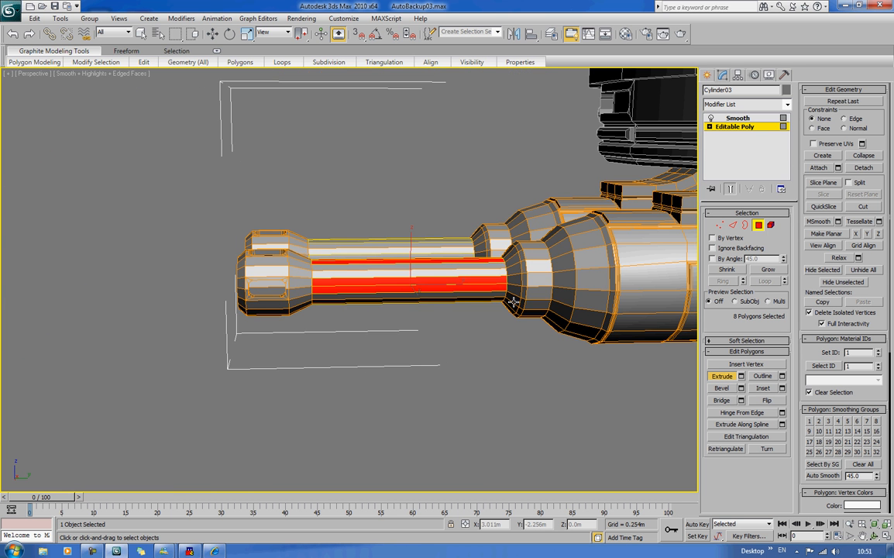
Inset the four selected pairs of long polygons around the barrel tube, leaving a narrow border around each pair.
alt+middle_drag(636, 378, 598, 357)
scroll(586, 368, up, 3)
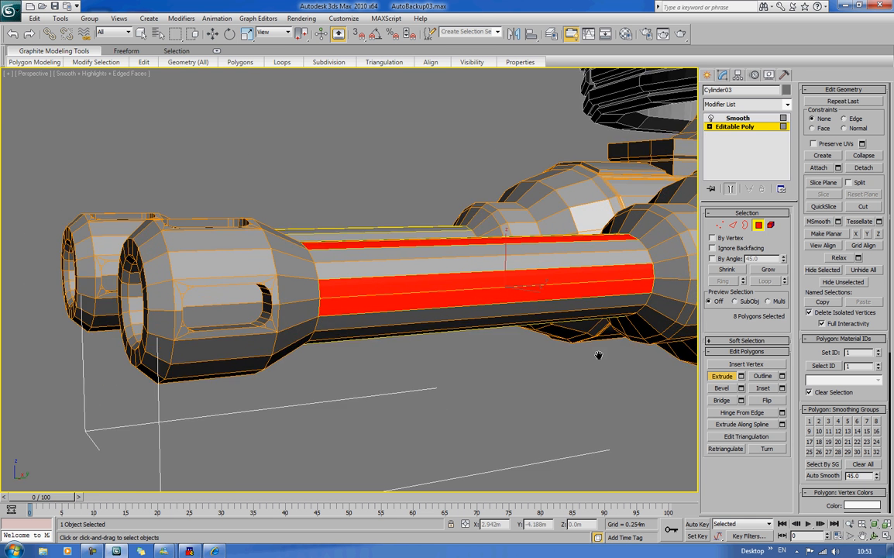
scroll(600, 359, up, 3)
click(762, 388)
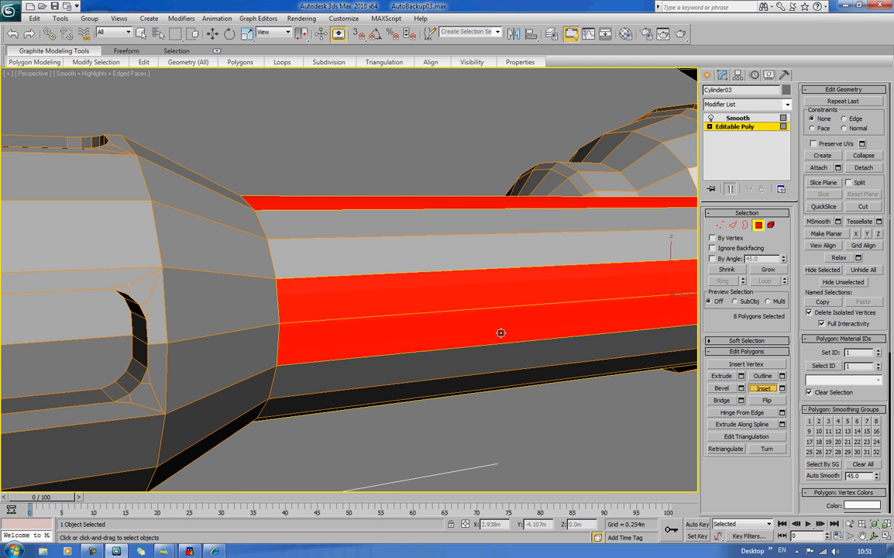
drag(500, 329, 501, 330)
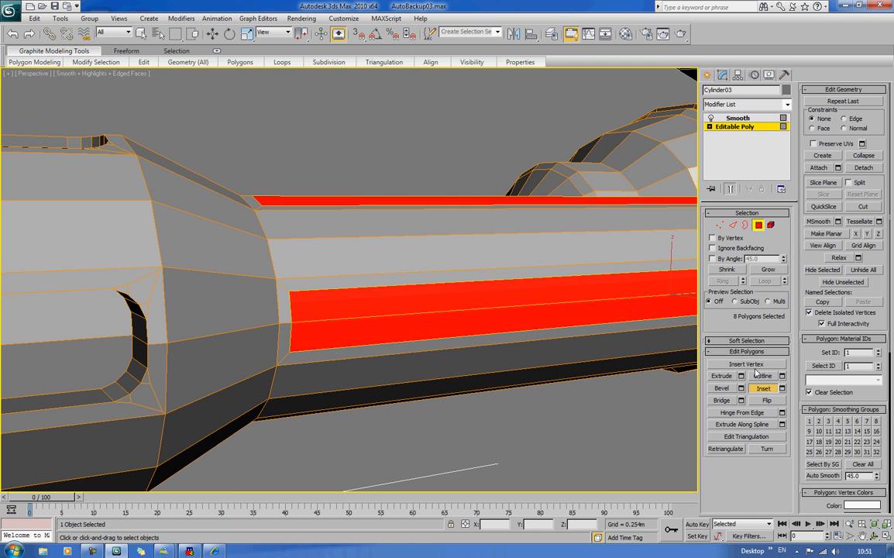
Extrude the inset polygons inward by -0.019 m as groups to cut long grooves into the barrel tube.
click(740, 376)
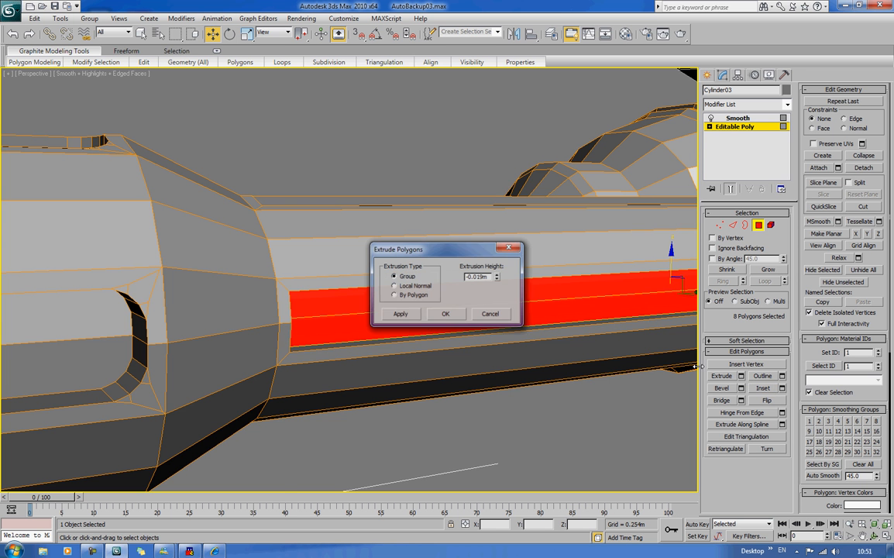
alt+middle_drag(511, 334, 566, 304)
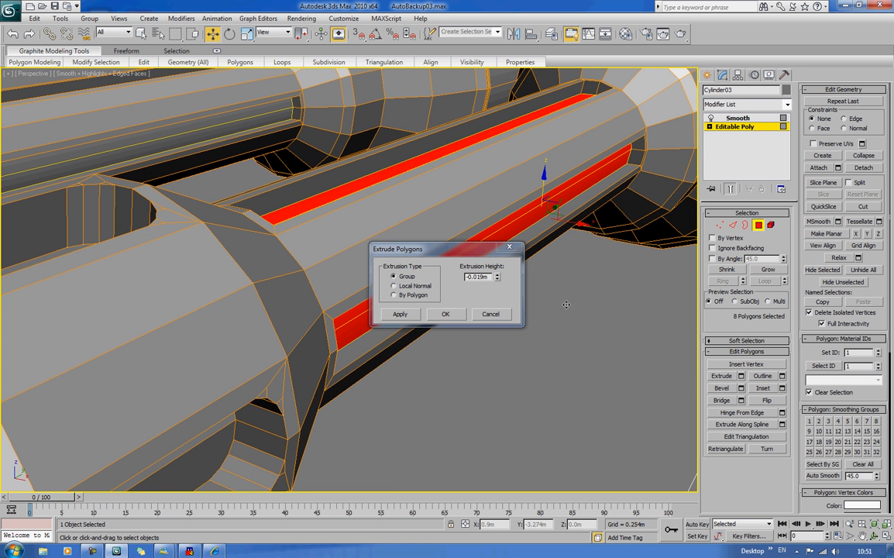
click(447, 314)
alt+middle_drag(609, 261, 484, 255)
scroll(547, 254, up, 2)
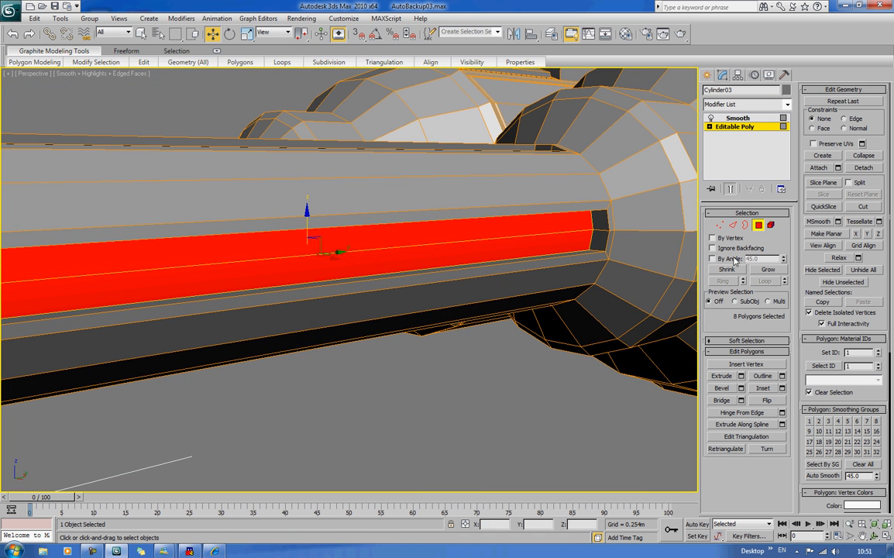
Switch to edge level, open the chamfer settings, and select the first four short corner edges at the groove ends.
click(732, 224)
alt+middle_drag(435, 378, 463, 329)
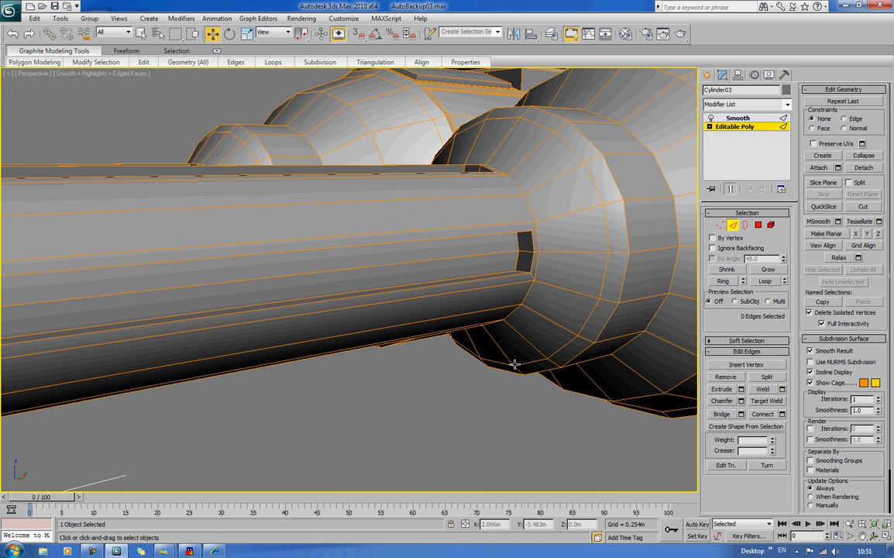
alt+middle_drag(616, 385, 480, 406)
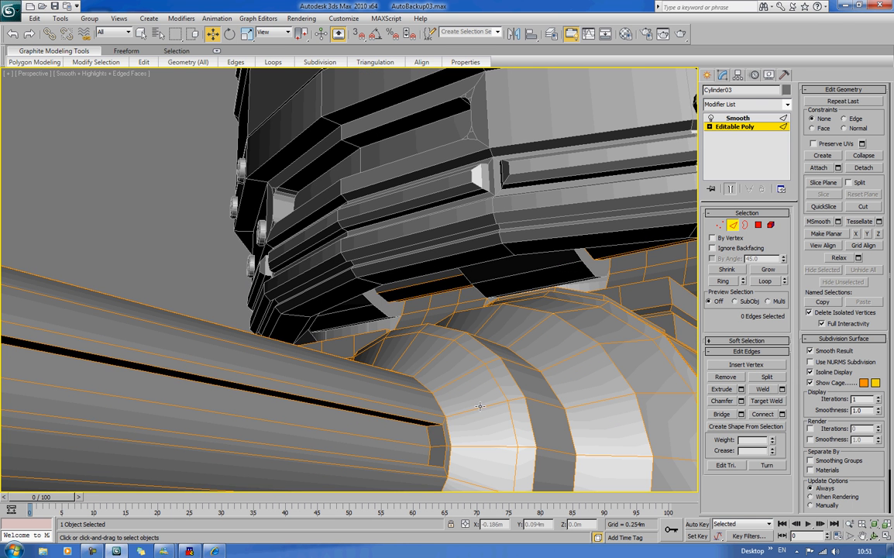
click(430, 427)
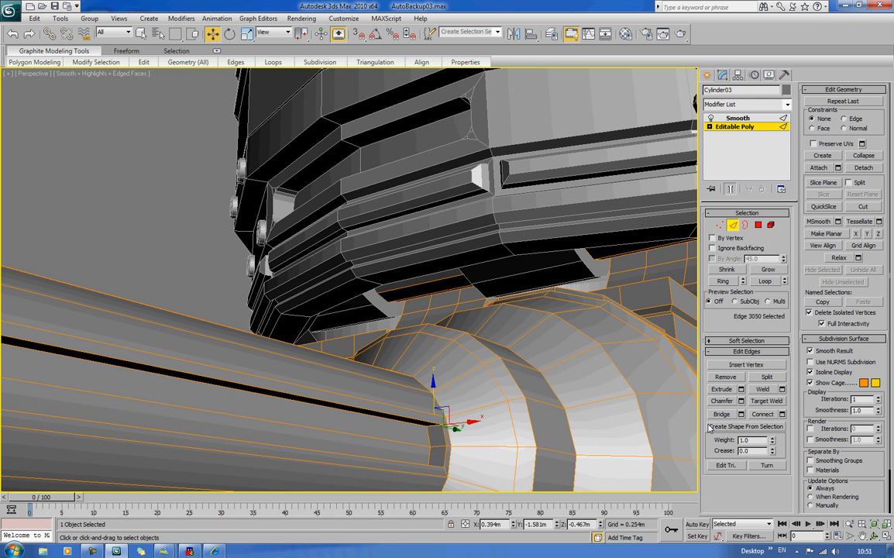
click(740, 400)
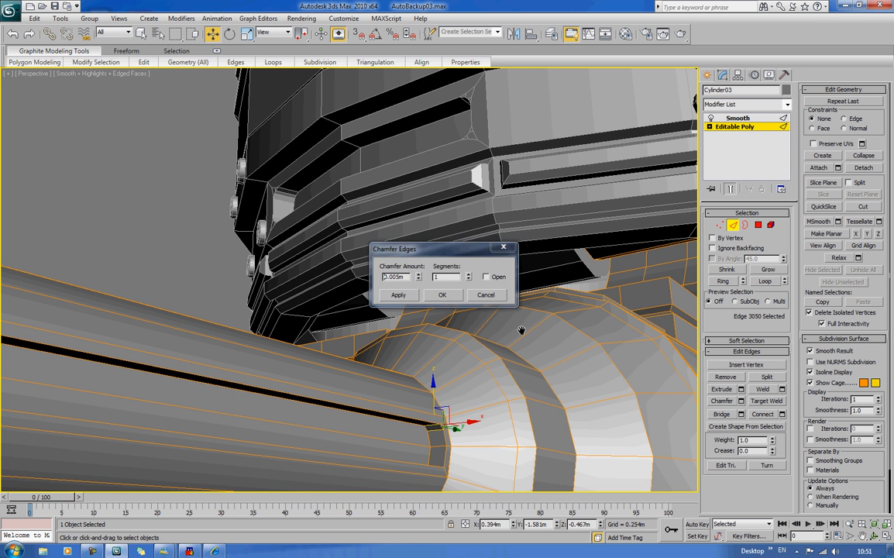
alt+middle_drag(523, 333, 511, 407)
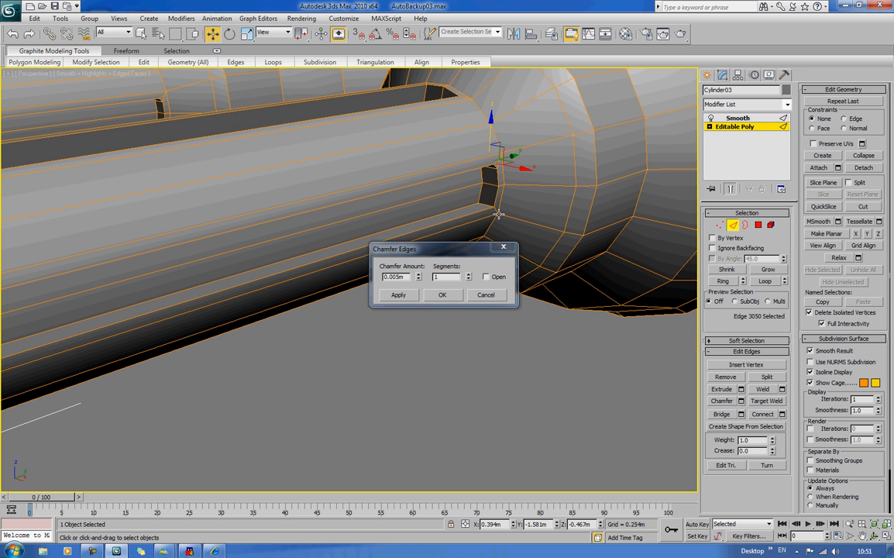
ctrl+click(485, 204)
alt+middle_drag(485, 204, 250, 300)
ctrl+click(273, 225)
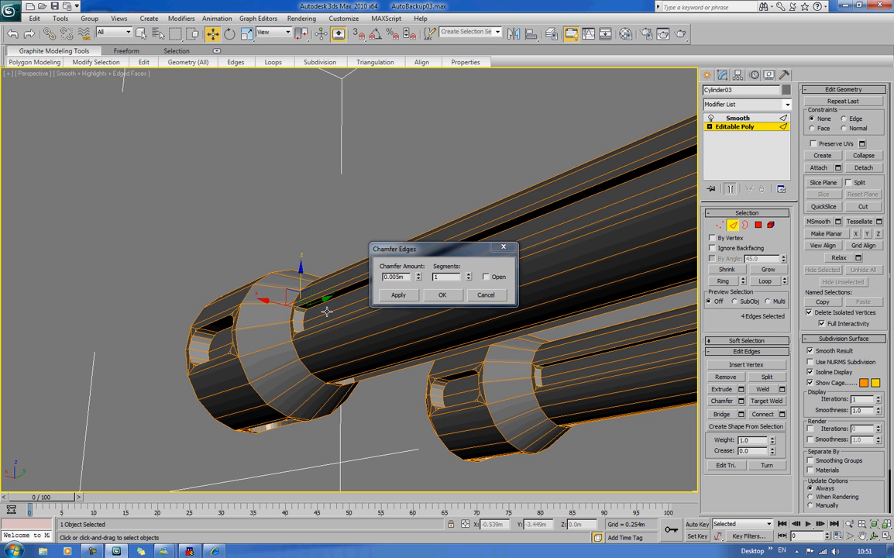
Add four more groove corner edges at the muzzle and socket ends of the tube, making a selection of eight edges.
scroll(327, 310, up, 3)
alt+middle_drag(327, 311, 333, 4)
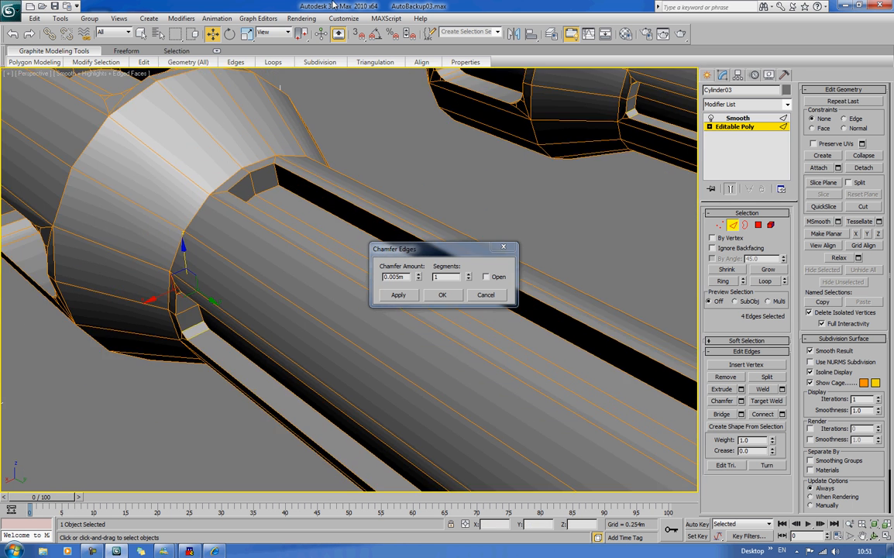
ctrl+click(276, 174)
alt+middle_drag(275, 174, 390, 190)
alt+middle_drag(644, 331, 540, 271)
ctrl+click(550, 284)
scroll(541, 271, down, 4)
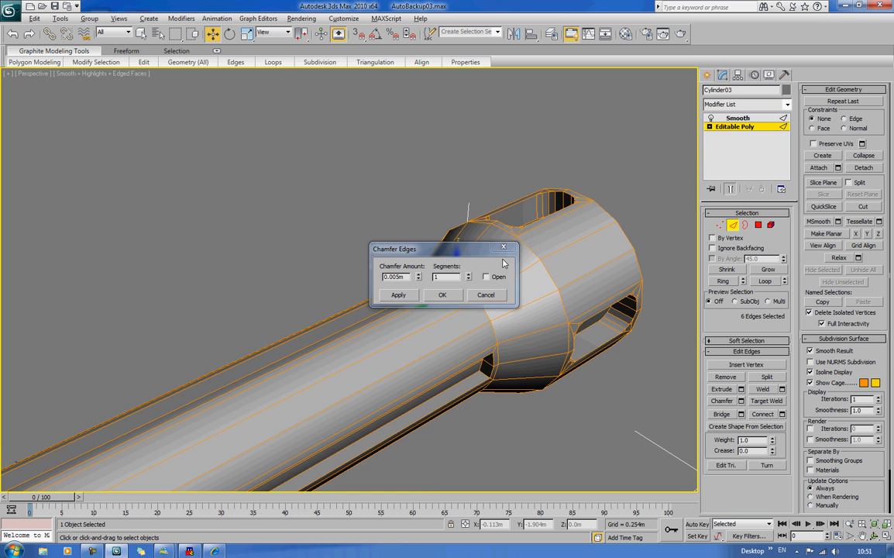
click(468, 264)
alt+middle_drag(411, 216, 334, 340)
ctrl+click(317, 183)
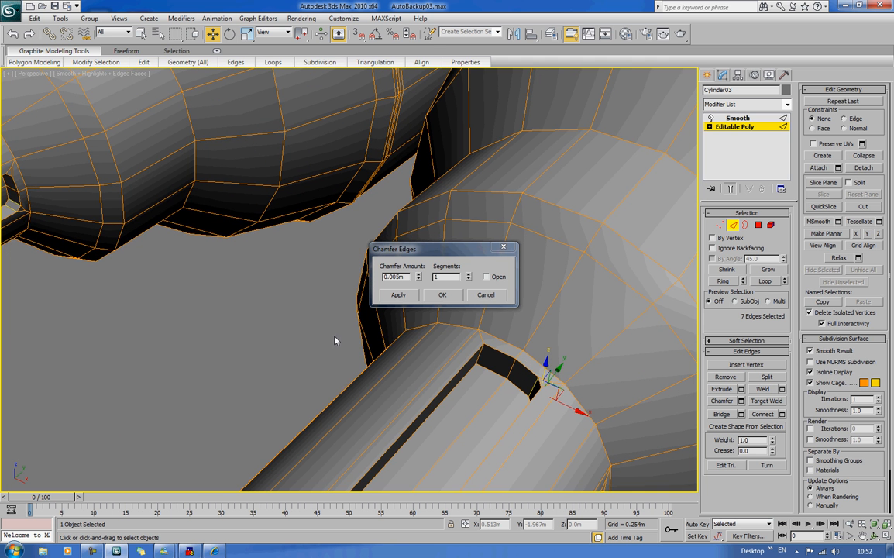
ctrl+click(480, 357)
scroll(448, 447, down, 3)
middle_drag(442, 430, 477, 289)
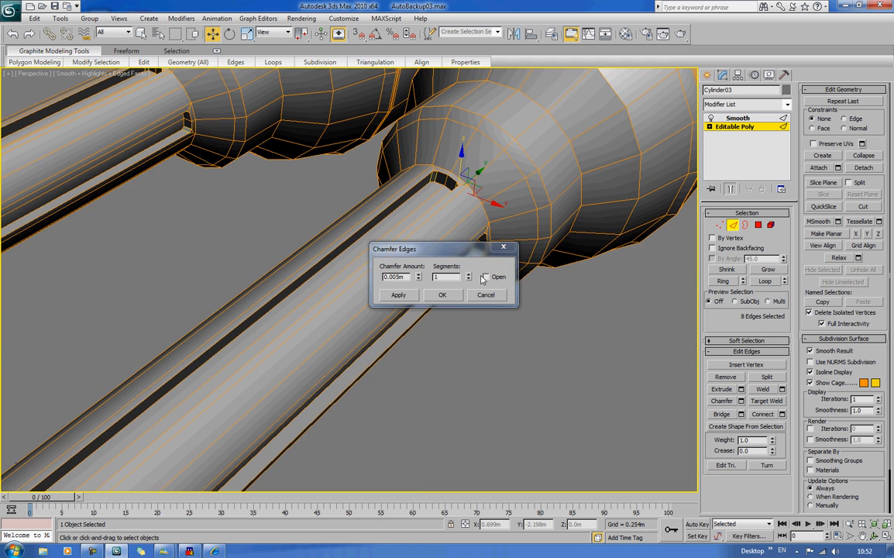
Raise the chamfer amount to 0.013 m.
alt+middle_drag(469, 348, 547, 430)
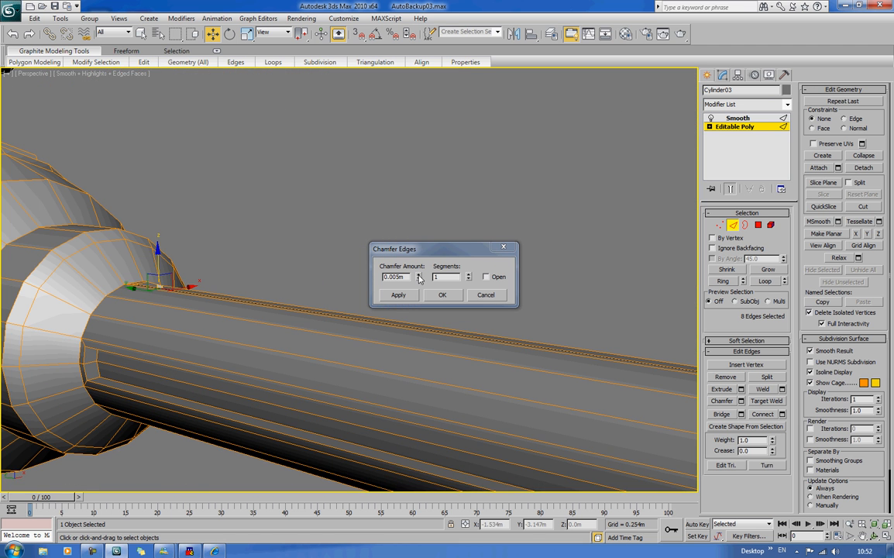
click(421, 266)
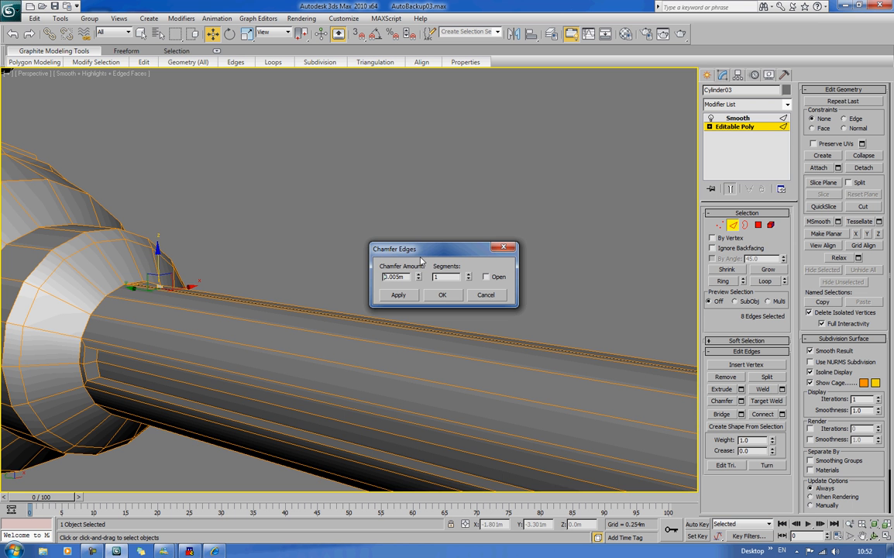
drag(420, 277, 418, 259)
Extend the selection to 12 edges with further groove corners at the socket and muzzle ends.
alt+middle_drag(277, 254, 261, 294)
middle_drag(264, 223, 218, 338)
scroll(305, 193, up, 4)
ctrl+click(226, 300)
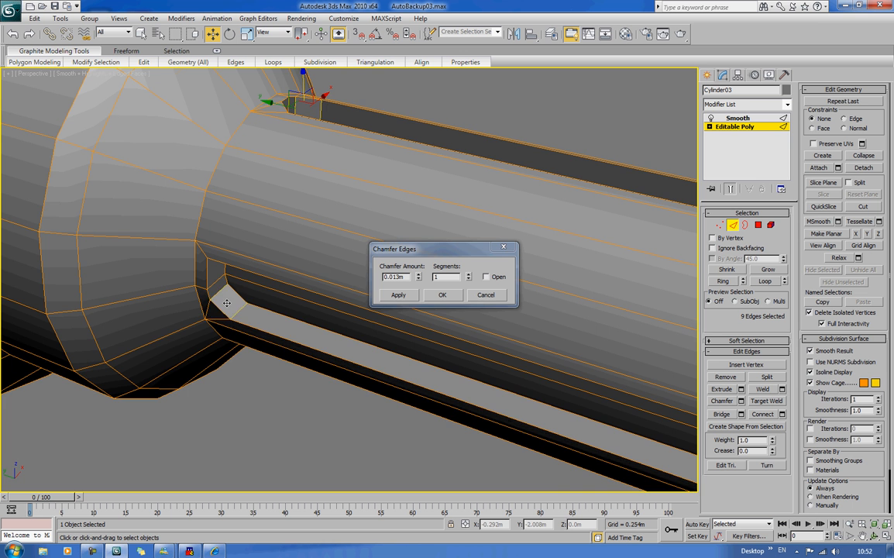
alt+middle_drag(226, 300, 229, 410)
ctrl+click(189, 416)
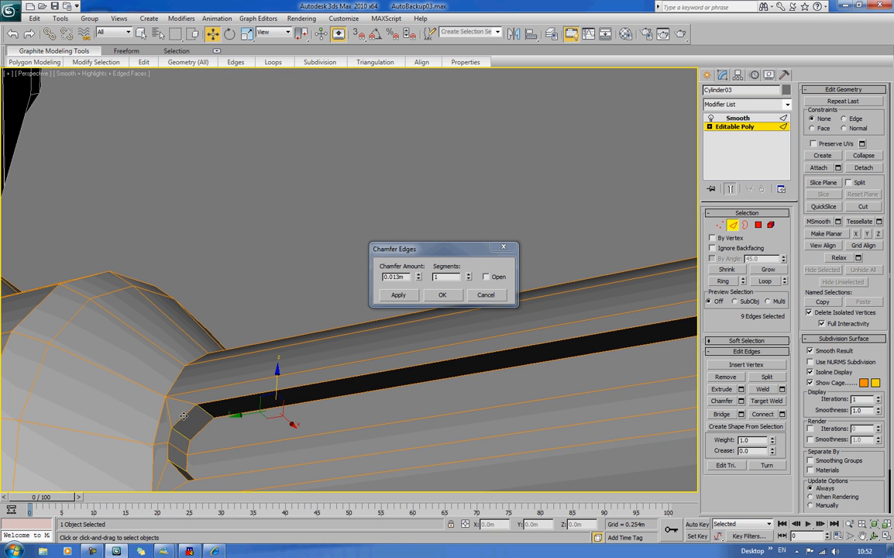
alt+middle_drag(367, 410, 152, 399)
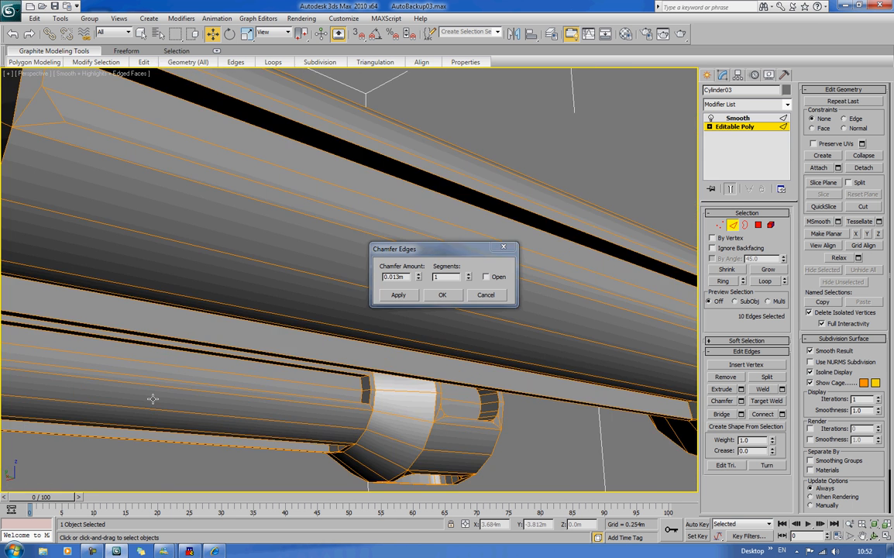
alt+middle_drag(326, 404, 367, 442)
ctrl+click(367, 384)
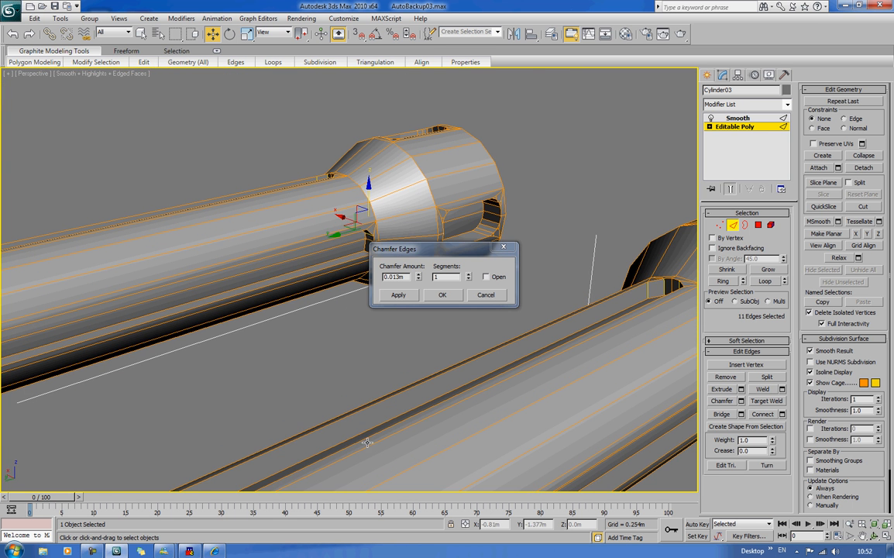
ctrl+click(366, 252)
Add the last four groove corner edges on the underside and far side of the tube, making a selection of 16 edges.
alt+middle_drag(351, 313, 260, 305)
middle_drag(256, 266, 254, 190)
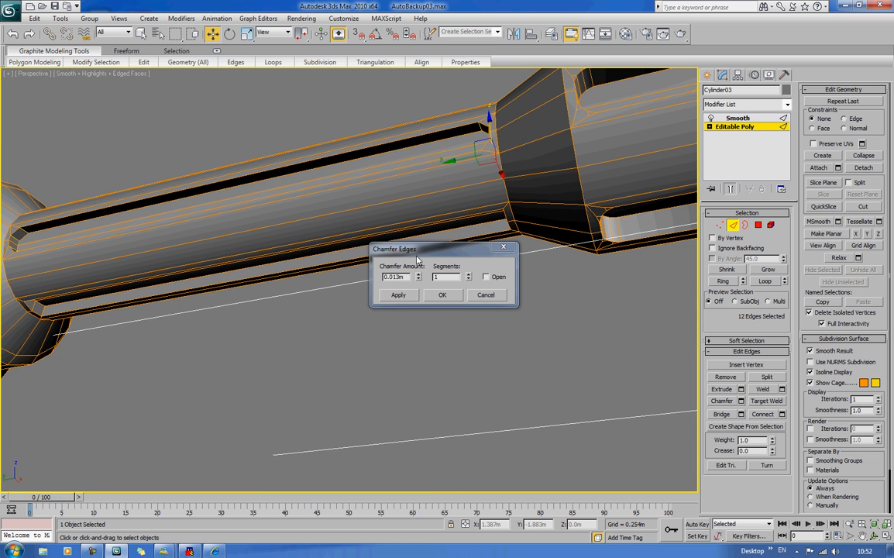
ctrl+click(42, 314)
alt+middle_drag(129, 315, 80, 316)
ctrl+click(508, 371)
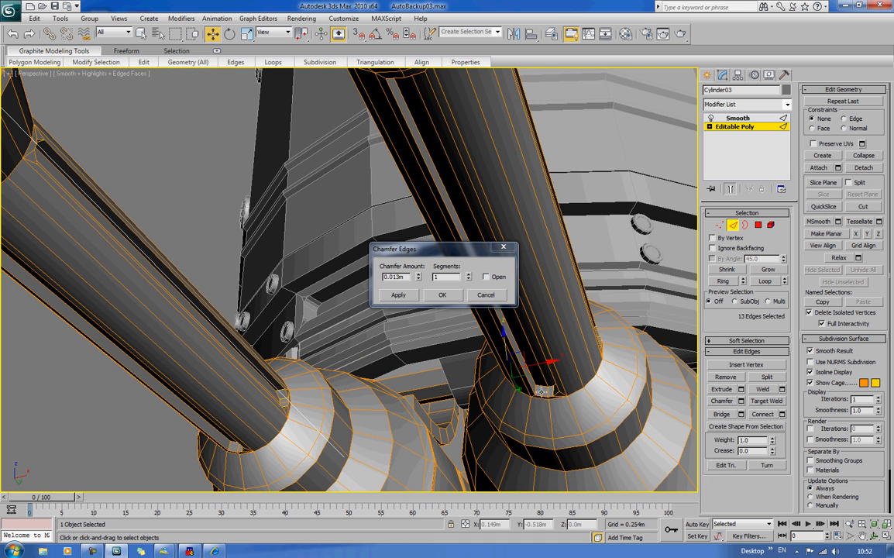
ctrl+click(536, 389)
alt+middle_drag(624, 365, 473, 332)
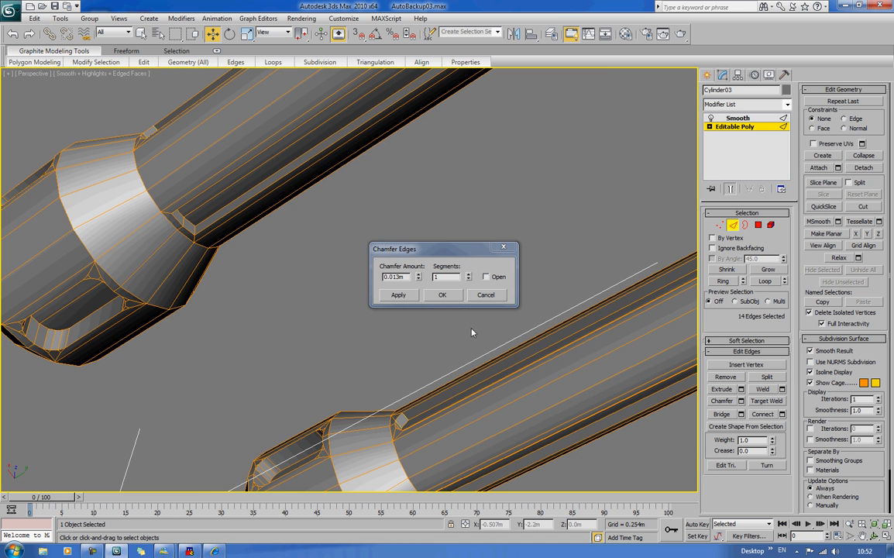
click(393, 292)
alt+middle_drag(472, 390, 357, 307)
ctrl+click(232, 274)
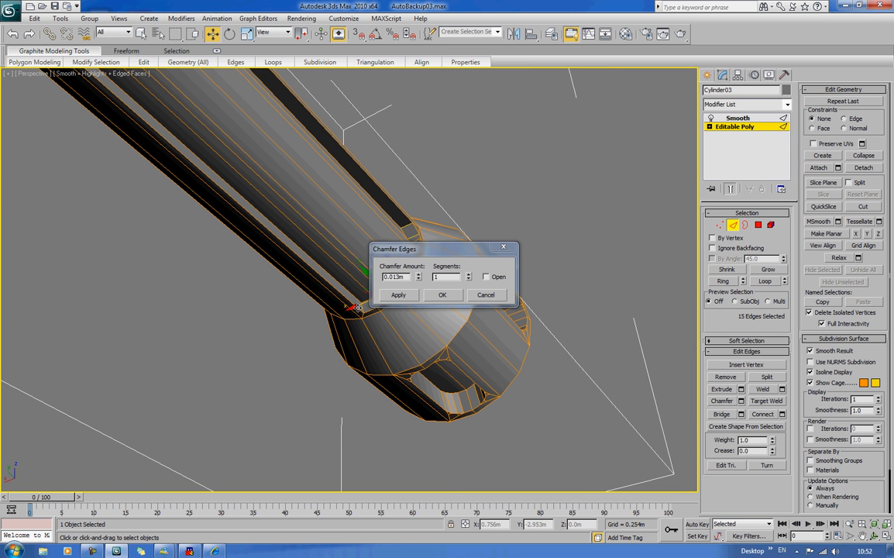
ctrl+click(365, 307)
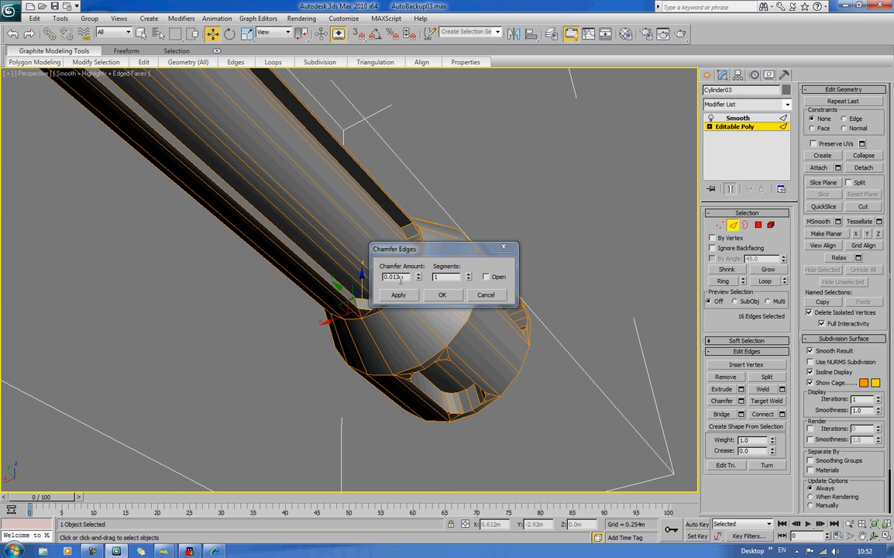
Set the chamfer amount to 0.007 m and apply it to the 16 selected groove corner edges.
drag(418, 278, 420, 288)
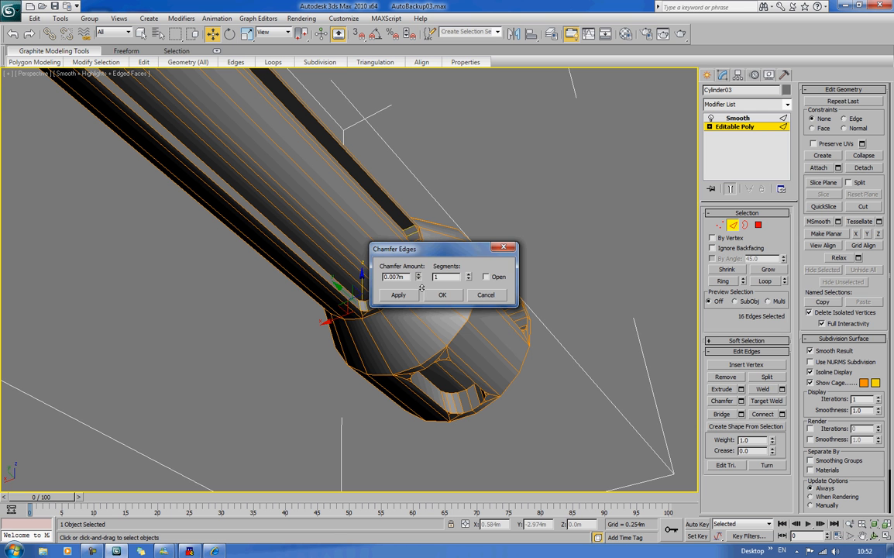
drag(432, 253, 605, 235)
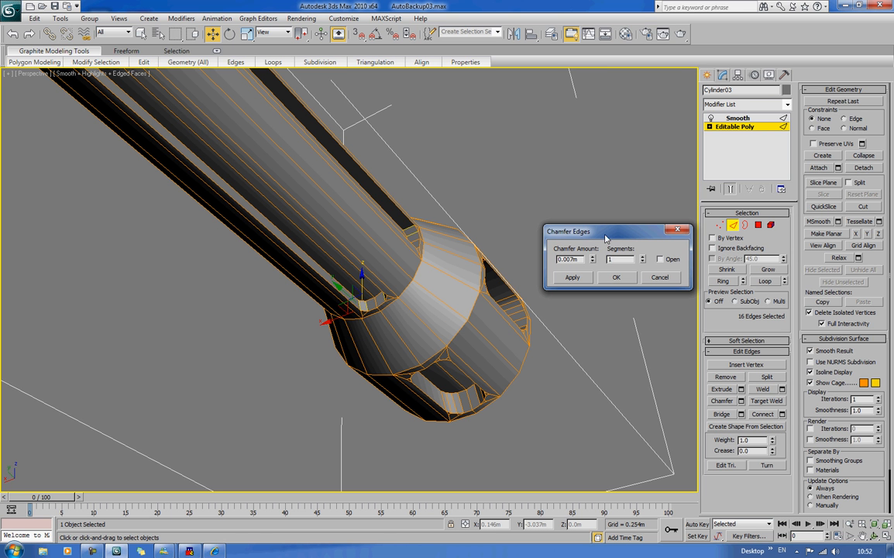
click(573, 278)
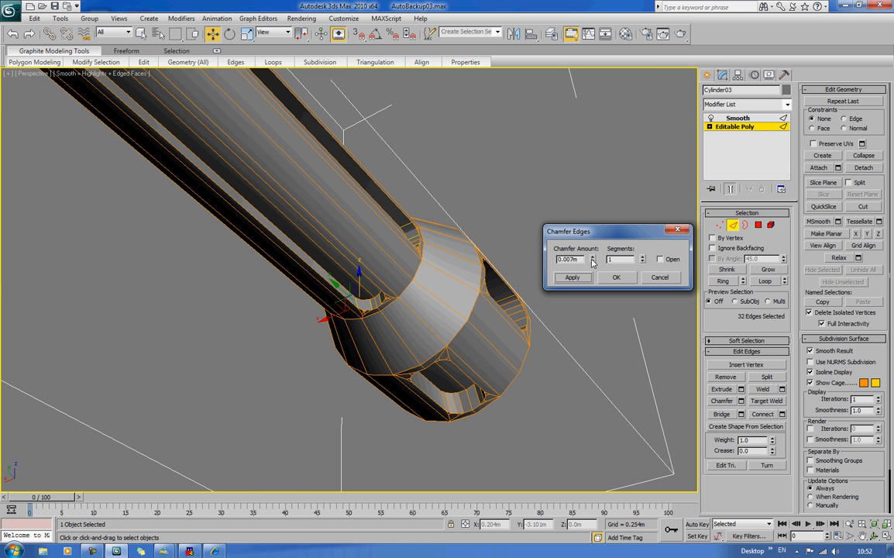
Chamfer the selected groove corner edges again with an amount of 0.003 m and leave edge editing.
drag(592, 262, 596, 267)
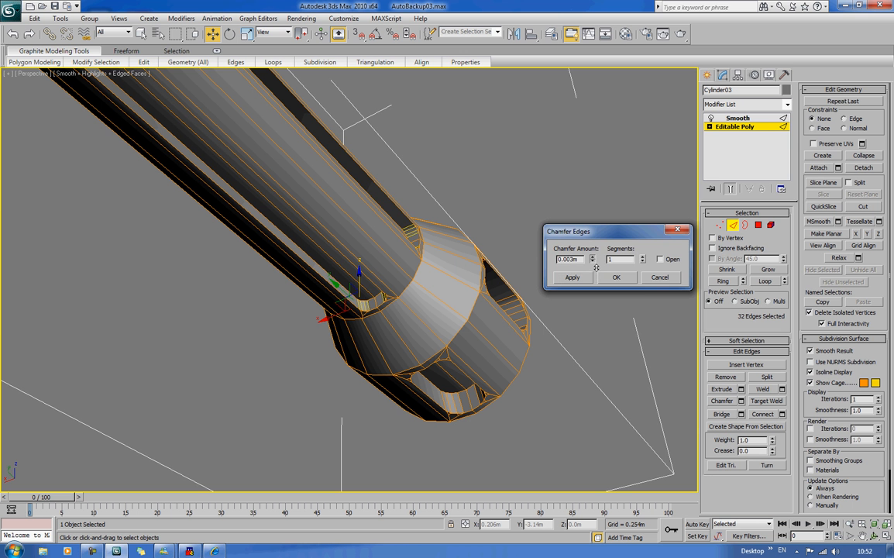
click(624, 278)
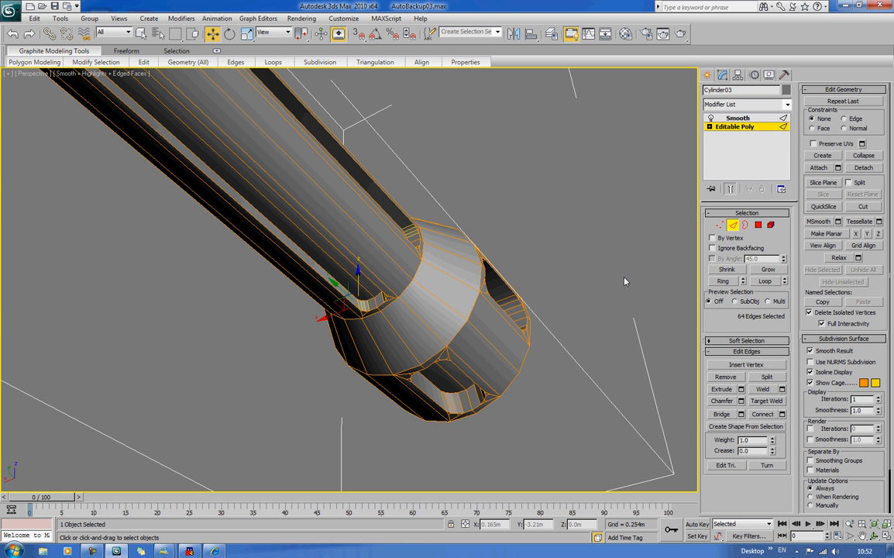
click(624, 277)
scroll(609, 278, down, 3)
alt+middle_drag(497, 231, 319, 284)
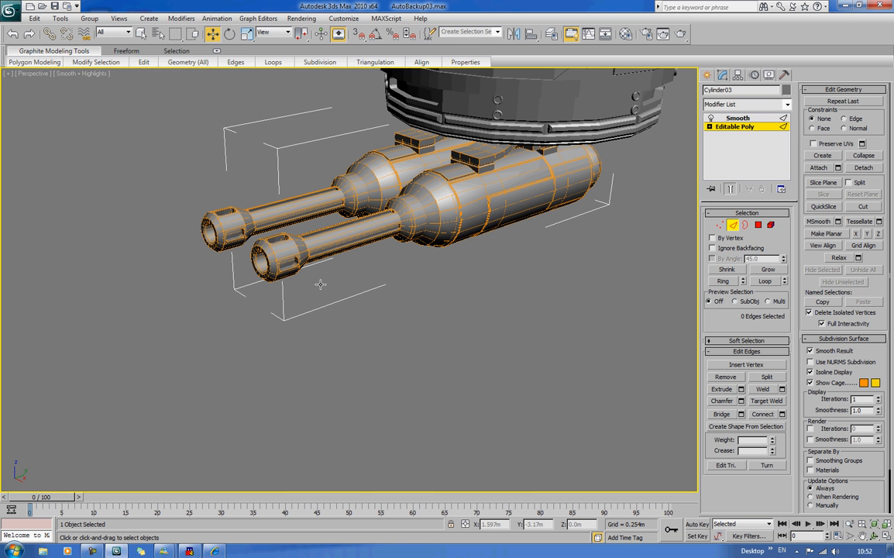
click(733, 226)
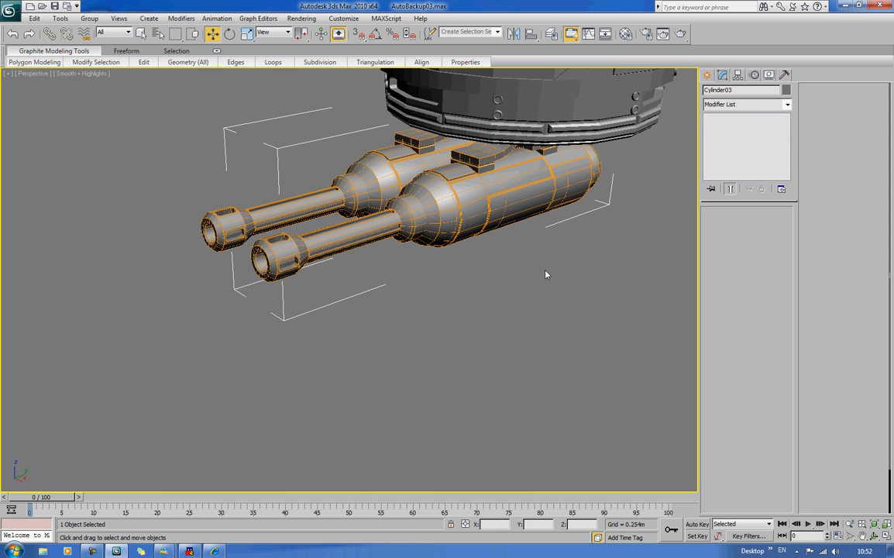
Add one edge loop with slide 85 around the dome's front ring of edges, close to its seam with the smaller collar.
scroll(455, 330, down, 2)
middle_drag(515, 277, 408, 354)
scroll(448, 313, up, 8)
key(F4)
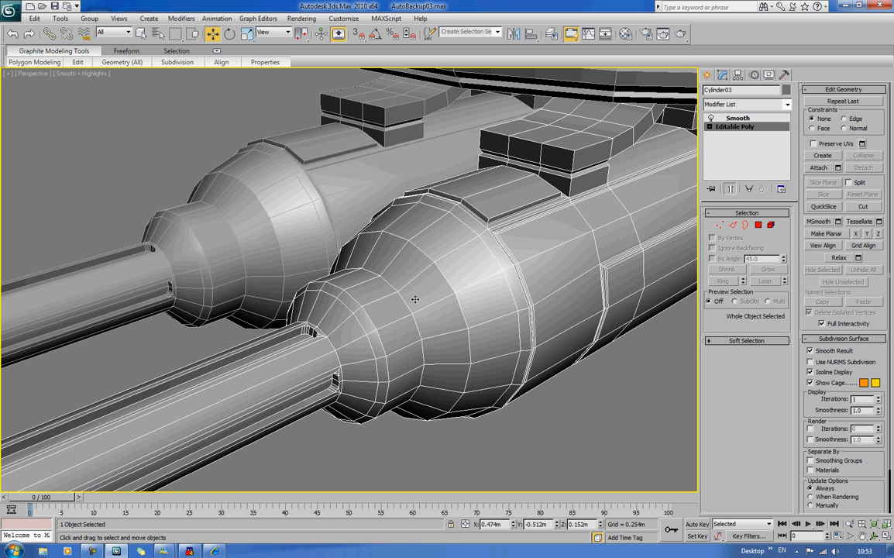
scroll(416, 301, up, 2)
middle_drag(416, 300, 415, 326)
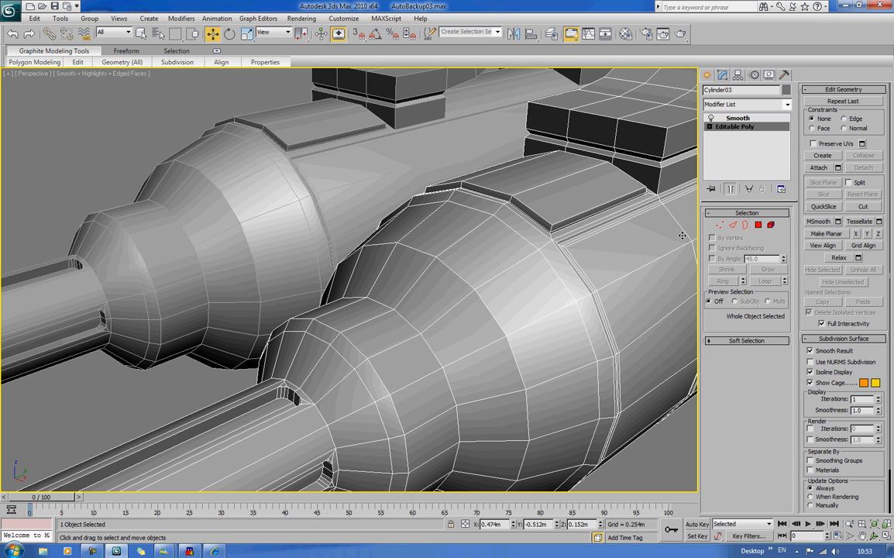
key(2)
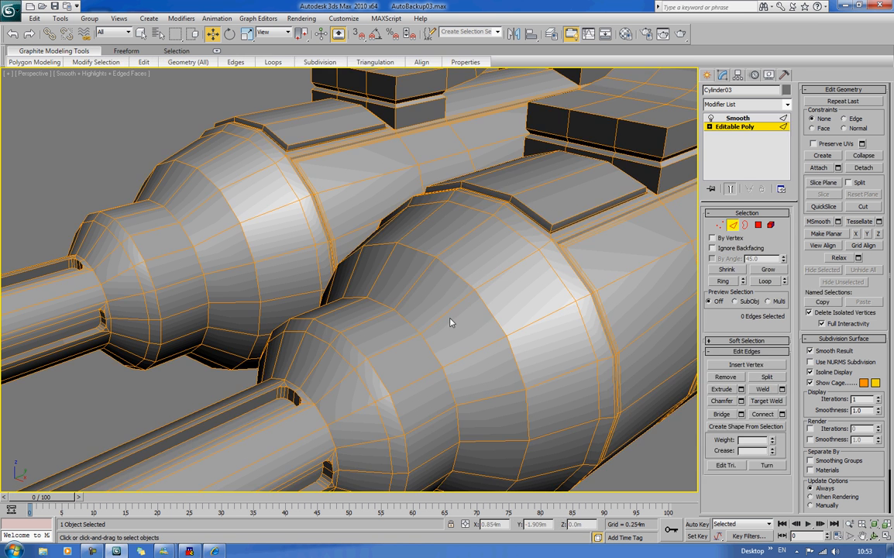
click(405, 286)
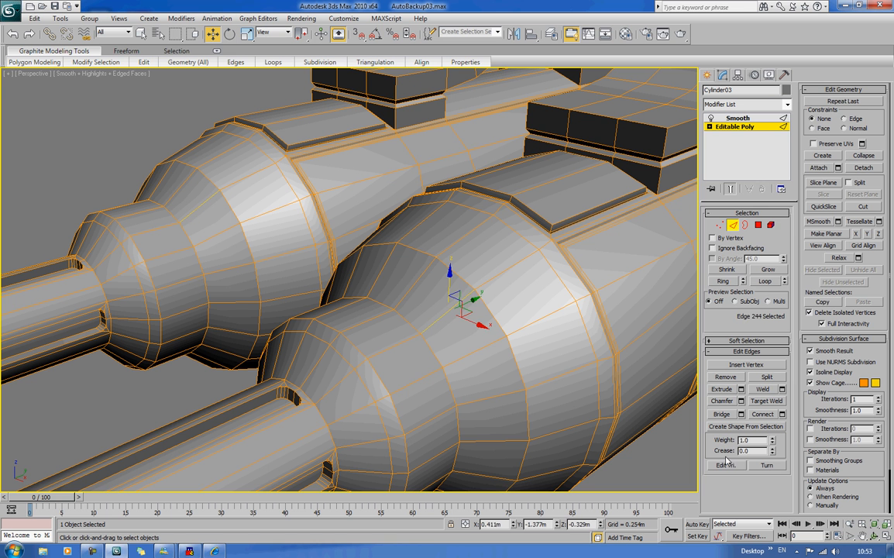
click(725, 281)
click(781, 413)
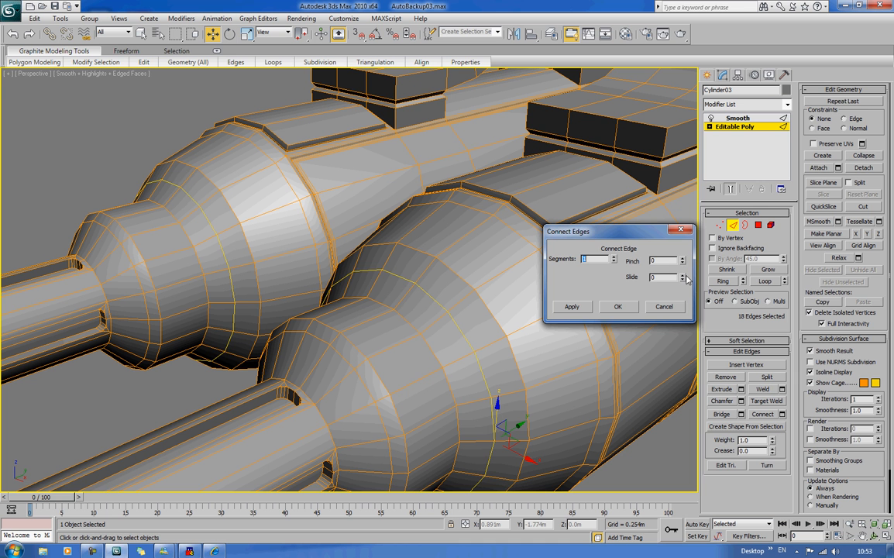
drag(685, 281, 680, 195)
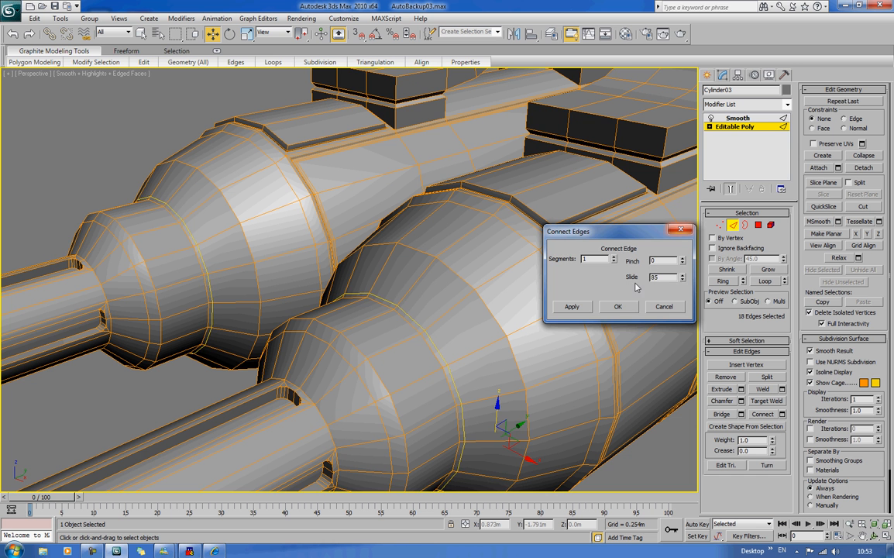
click(610, 308)
Select the ring of 18 narrow polygons between the new edge loop and the collar seam.
scroll(607, 311, up, 3)
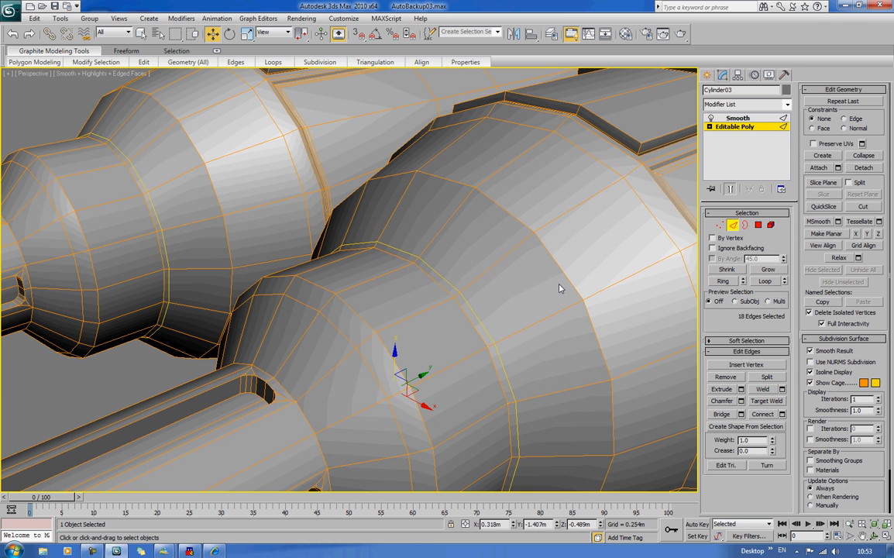
click(456, 295)
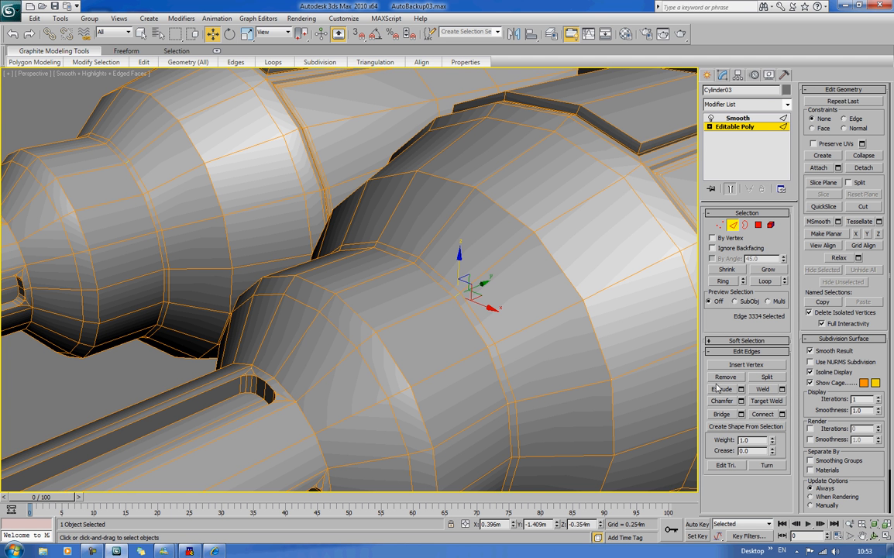
click(730, 280)
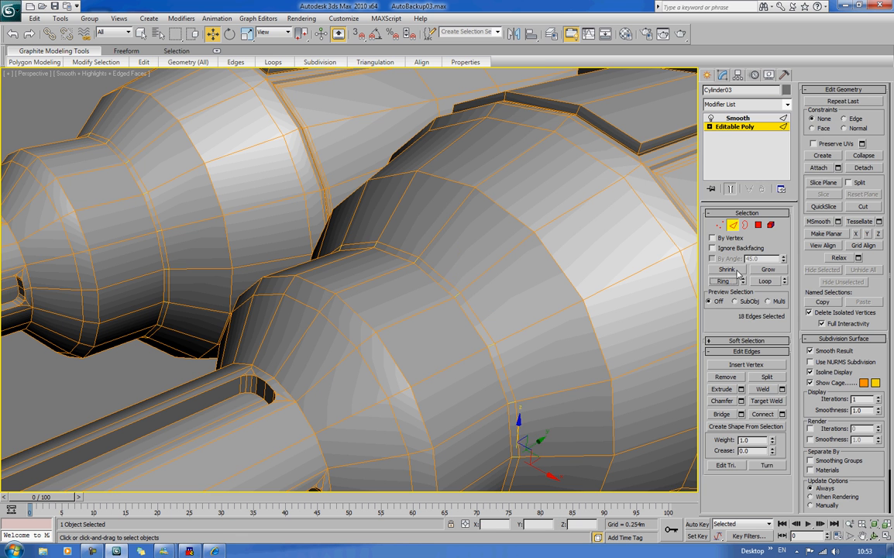
click(757, 225)
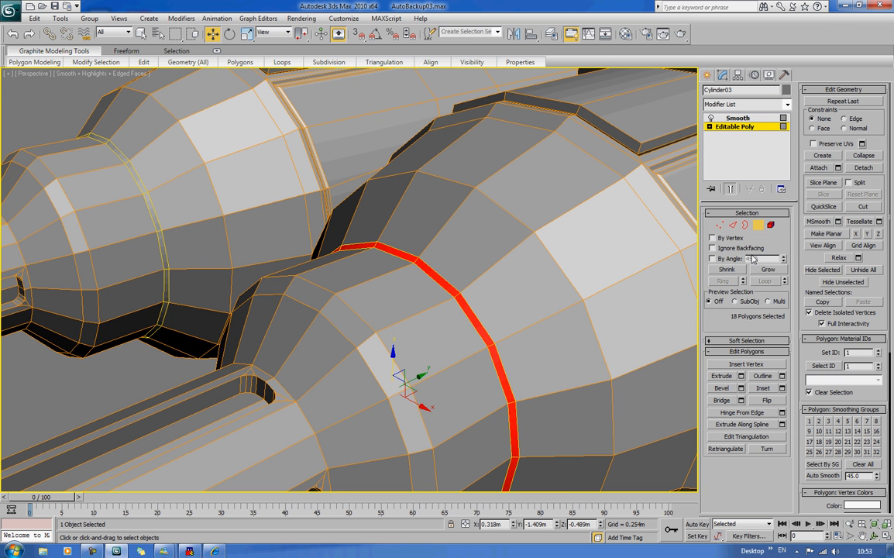
Extrude the narrow polygon band by Local Normal with a height of 0 m.
click(740, 376)
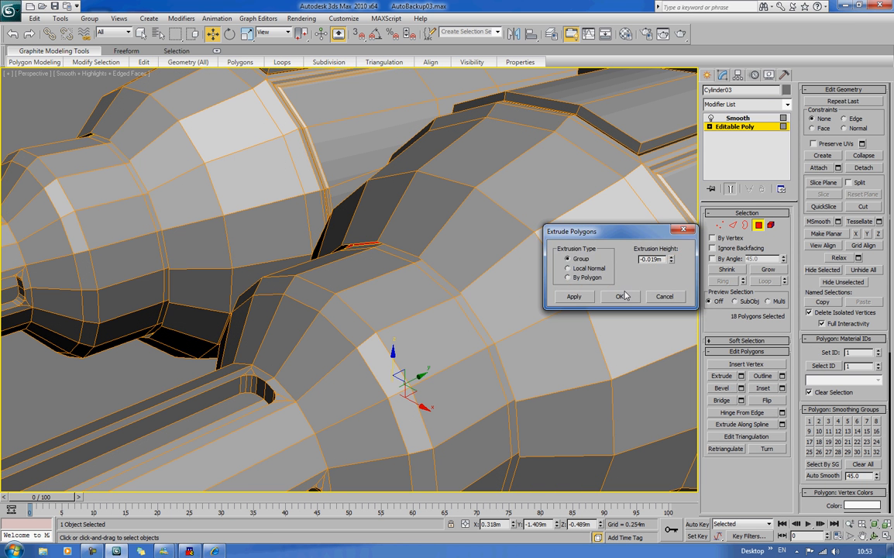
double_click(646, 260)
click(568, 268)
double_click(648, 260)
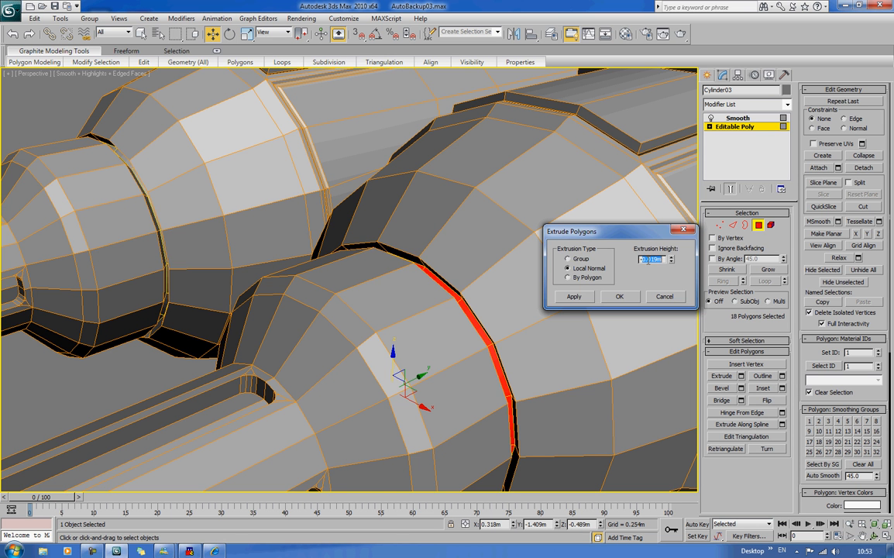
text(-0)
key(Tab)
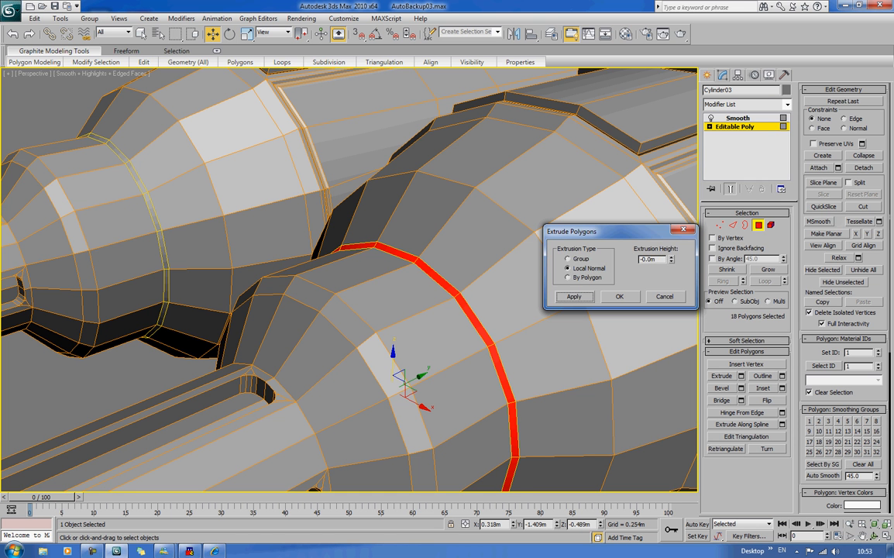
click(620, 298)
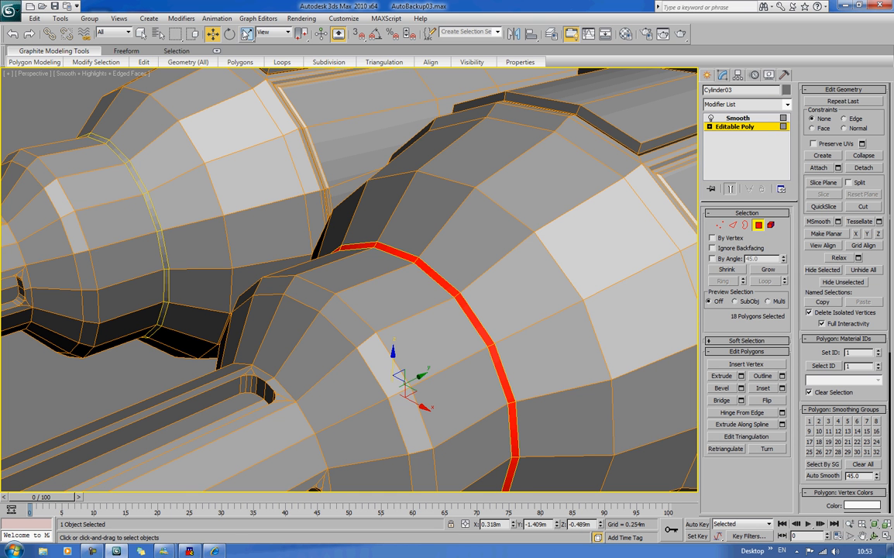
Scale the extruded band to about 53% along Y and move it to Y -1.4 m to recess the seam.
click(246, 33)
drag(357, 411, 633, 379)
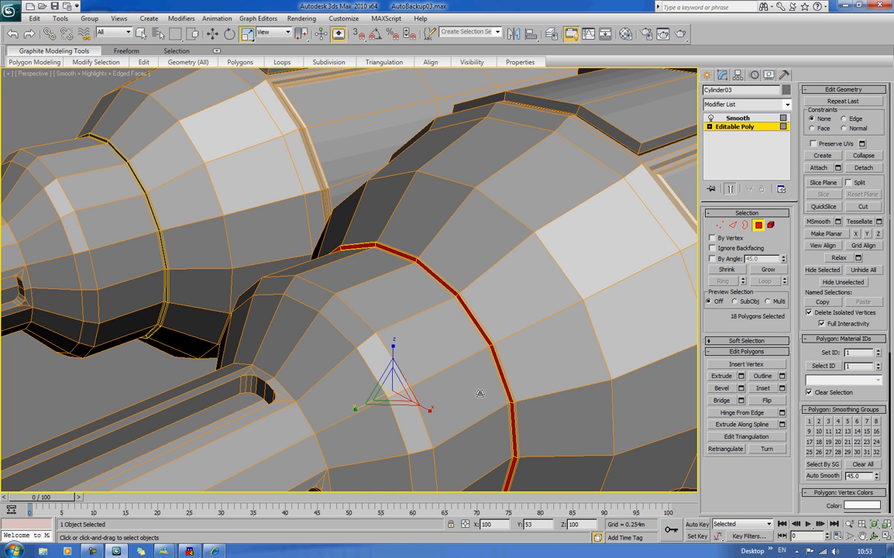
key(w)
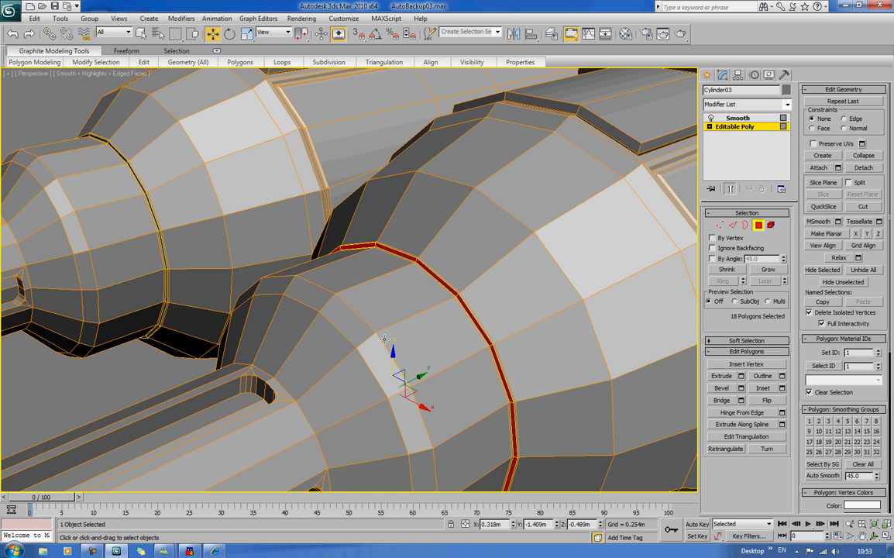
drag(417, 385, 426, 377)
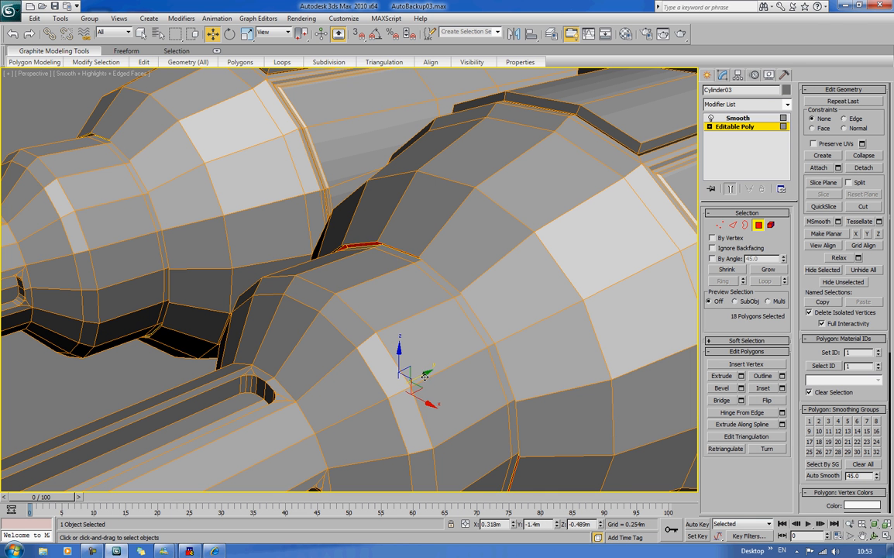
key(F4)
scroll(465, 295, down, 6)
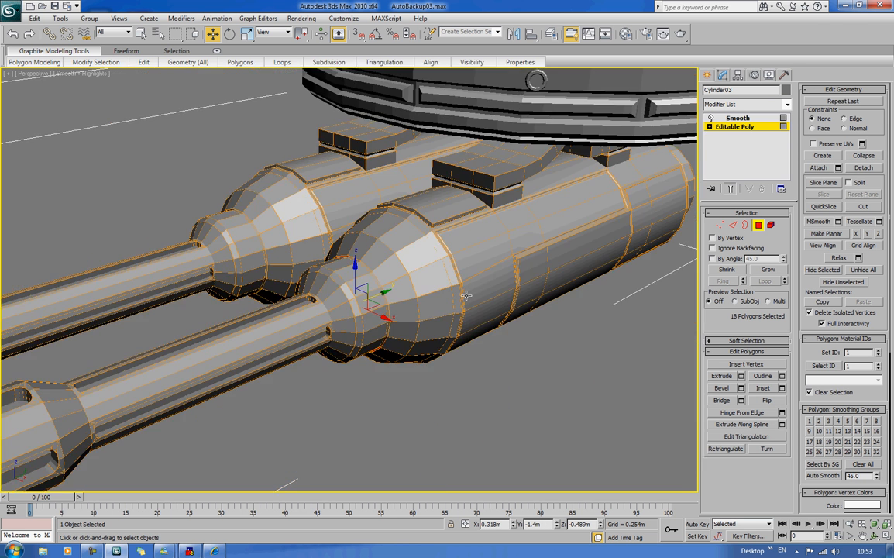
alt+middle_drag(458, 295, 500, 297)
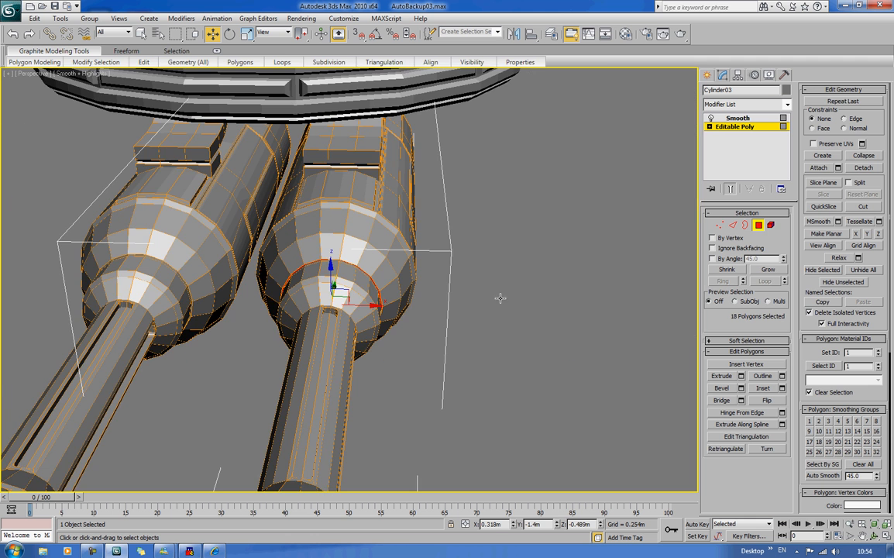
click(758, 224)
Add one edge loop with slide 85 around the front face of the collar, close to the barrel tube.
alt+middle_drag(497, 244, 505, 295)
scroll(418, 311, up, 5)
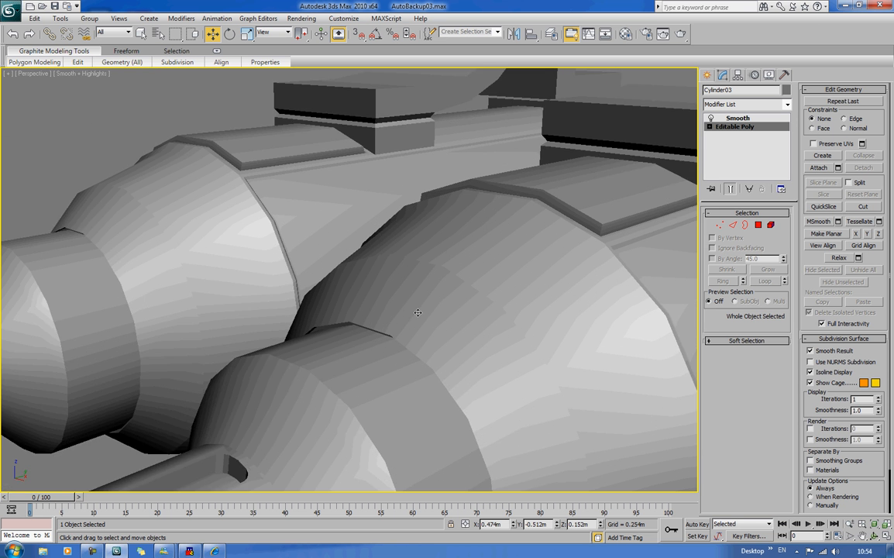
middle_drag(417, 311, 447, 194)
key(F4)
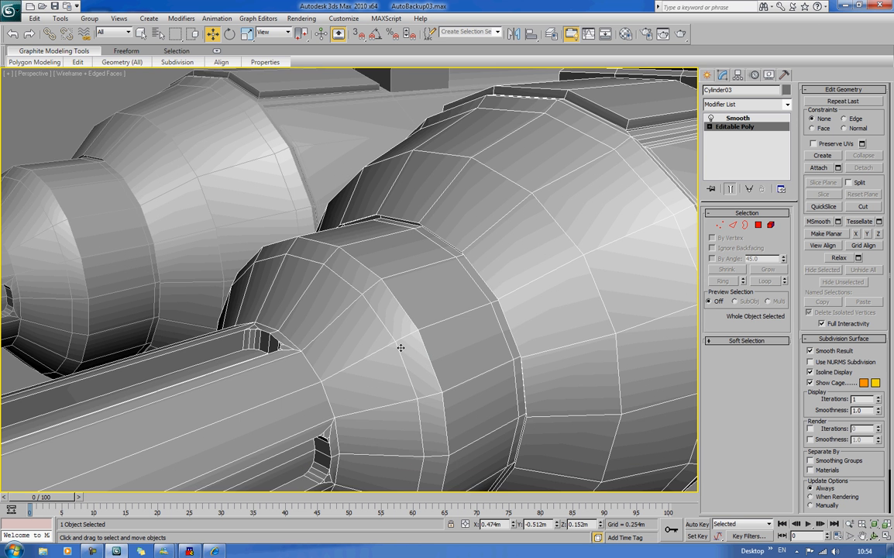
scroll(401, 347, up, 5)
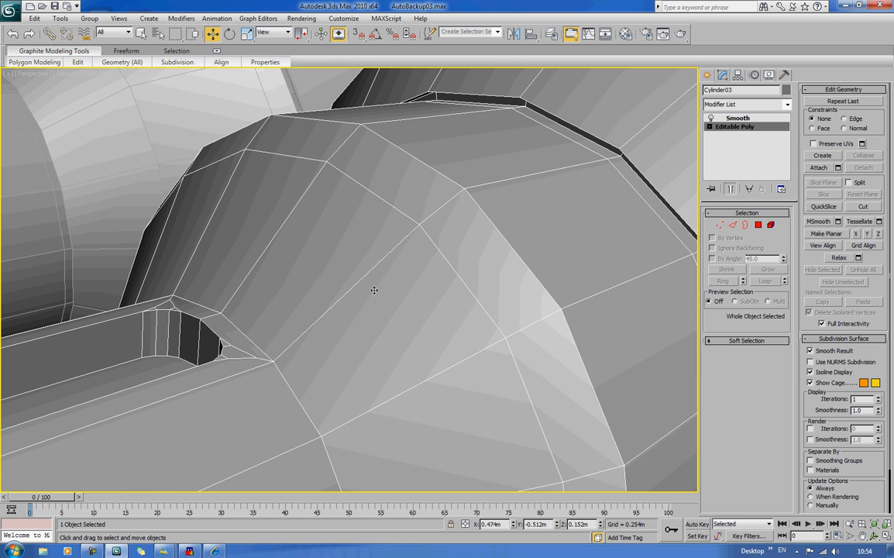
key(2)
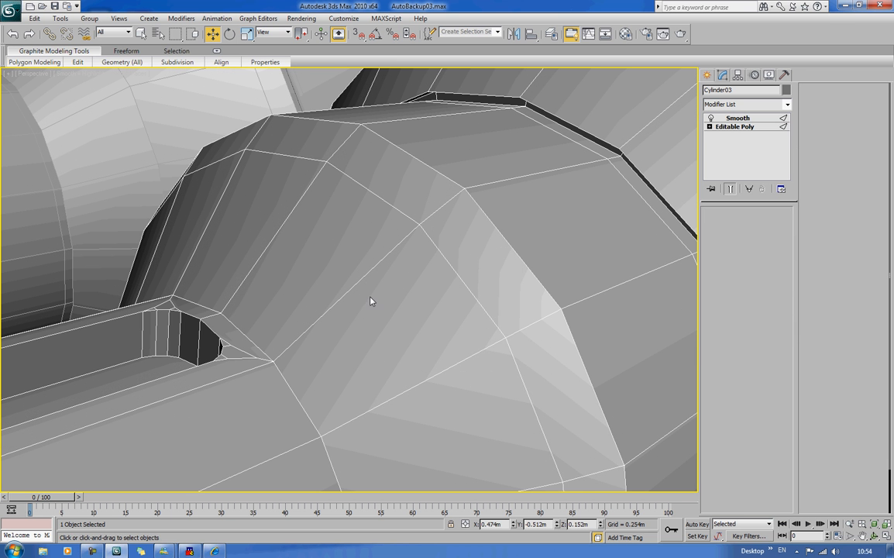
click(343, 294)
click(718, 280)
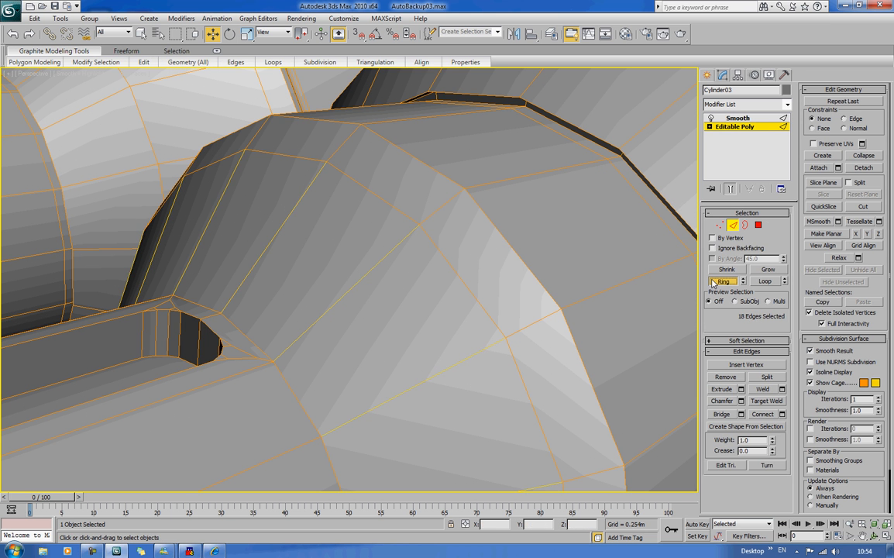
click(782, 414)
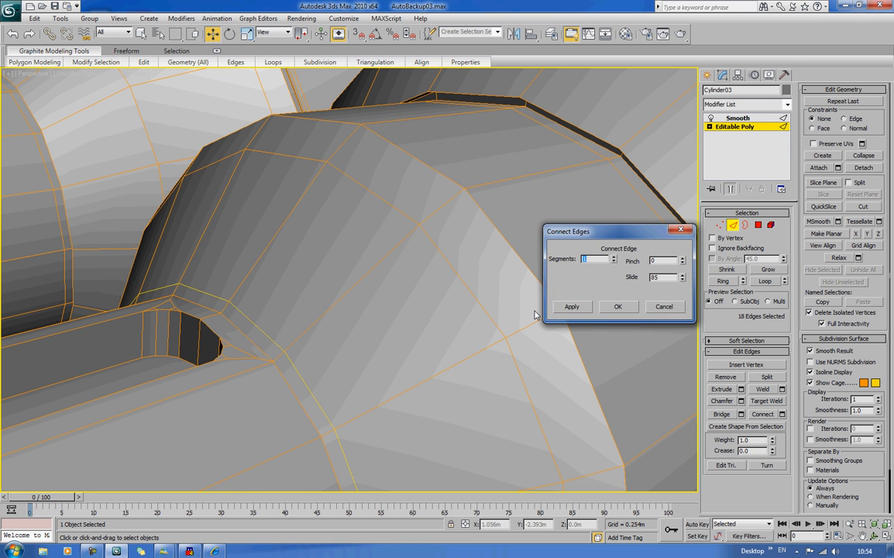
click(617, 307)
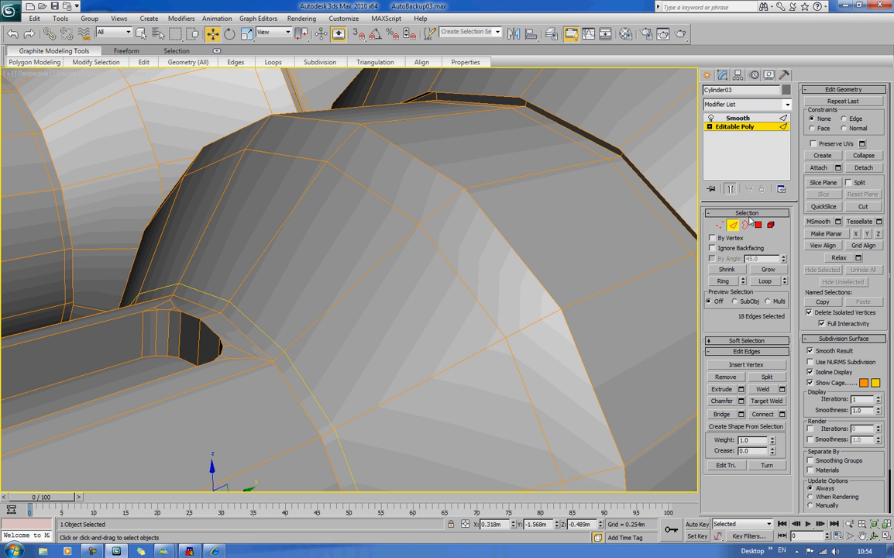
Select the ring of 18 narrow polygons between the new edge loop and the base of the barrel tube.
click(276, 357)
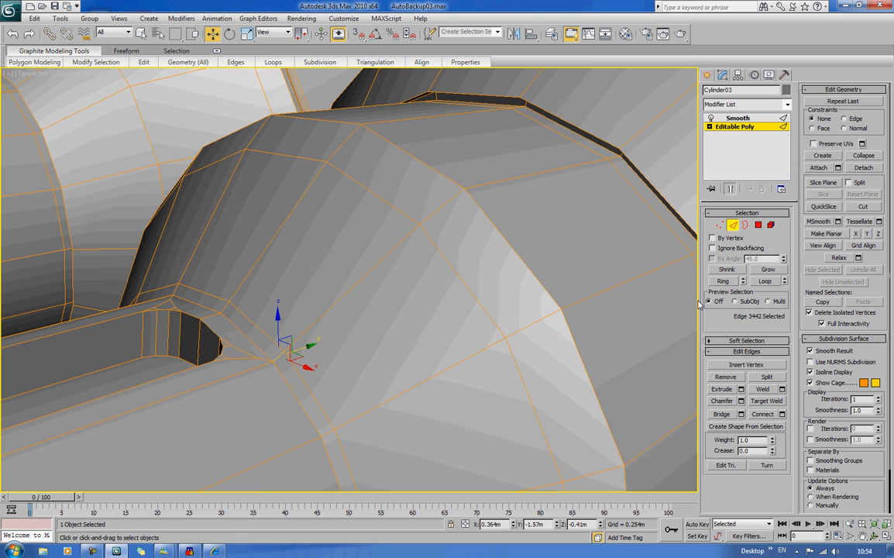
click(723, 281)
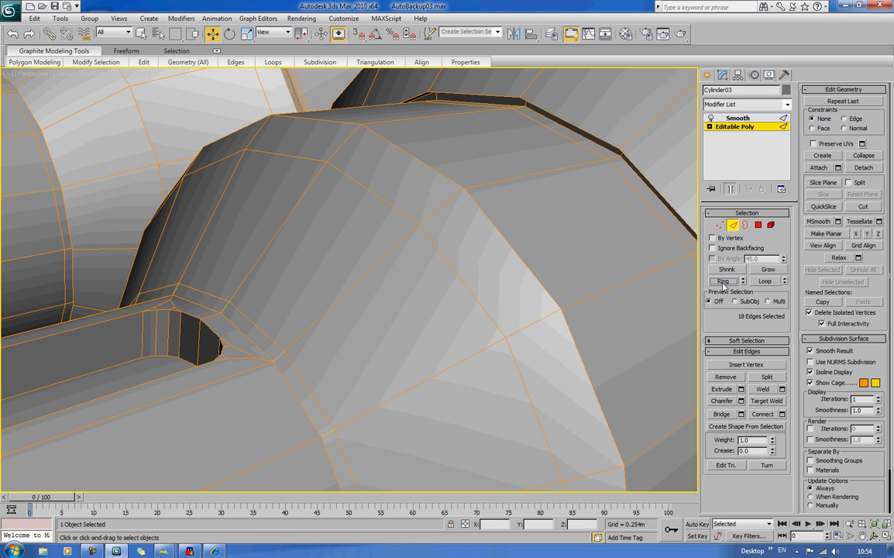
ctrl+click(758, 225)
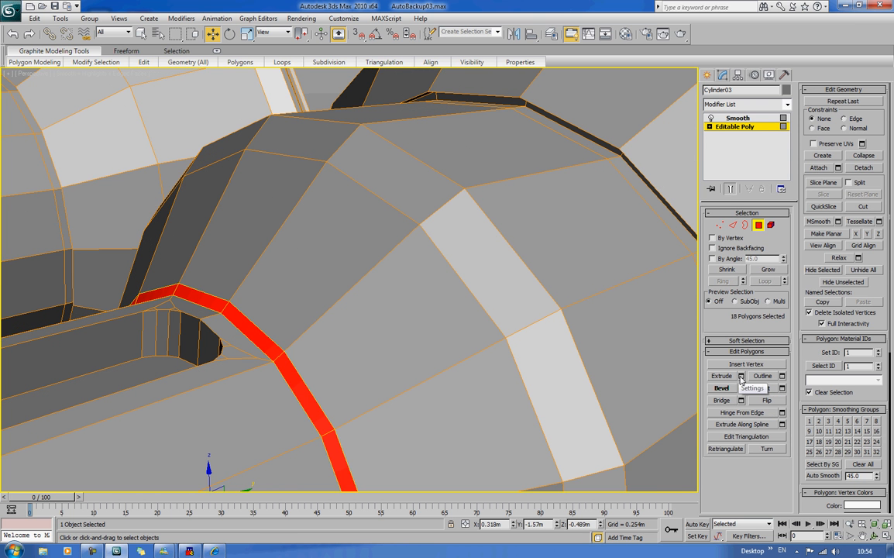
Recess the selected ring with a 0 m Local Normal extrusion, scale it narrower and move it to Y -1.567 m.
click(741, 377)
click(617, 304)
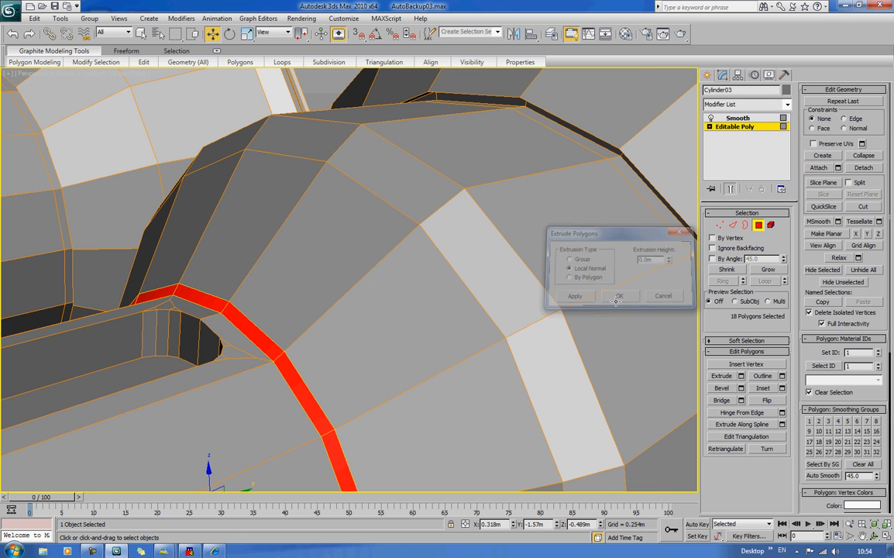
key(r)
middle_drag(496, 360, 530, 274)
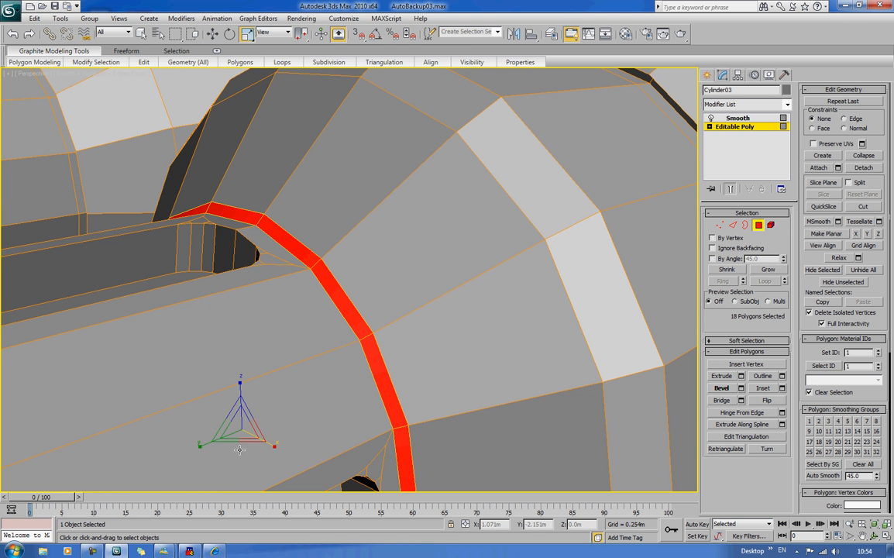
drag(211, 445, 168, 406)
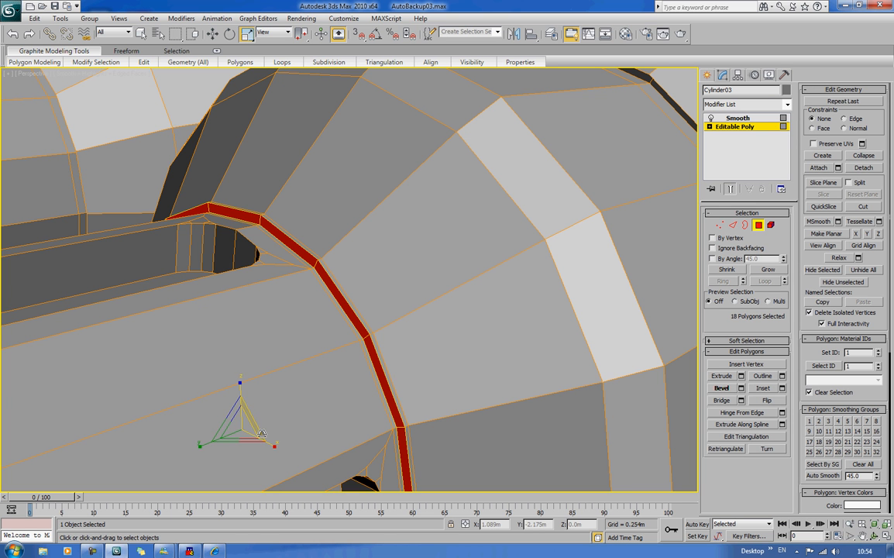
key(w)
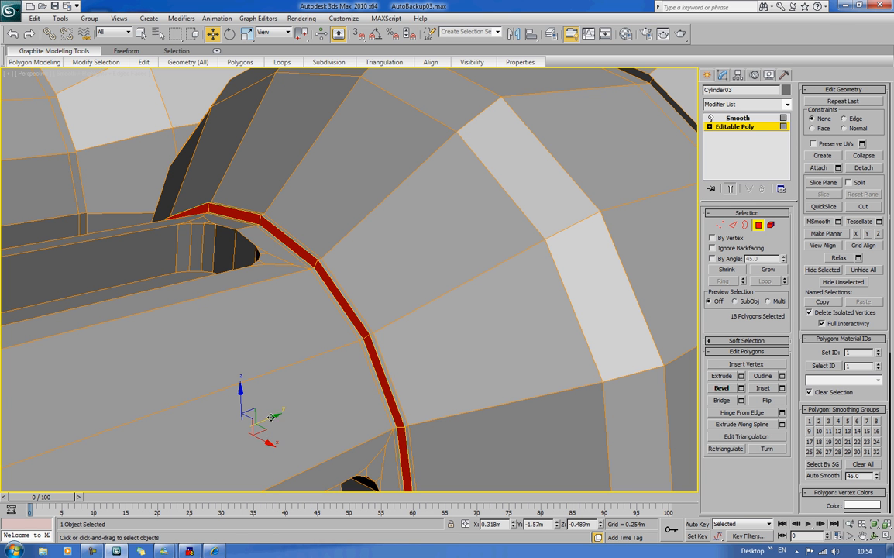
drag(270, 417, 277, 418)
Exit polygon editing and examine the twin guns from several angles, with and without edged faces.
scroll(277, 418, down, 4)
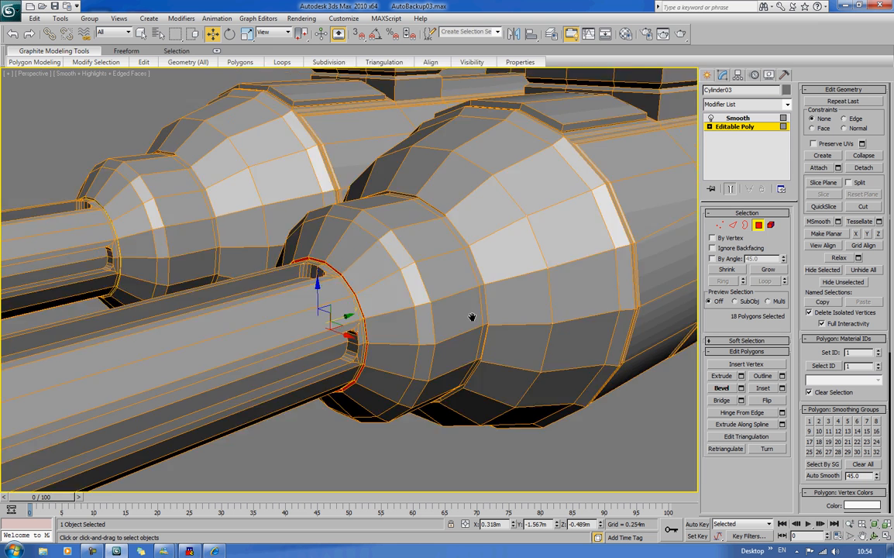
middle_drag(472, 317, 369, 321)
scroll(369, 322, down, 3)
alt+middle_drag(480, 321, 391, 325)
scroll(445, 325, down, 4)
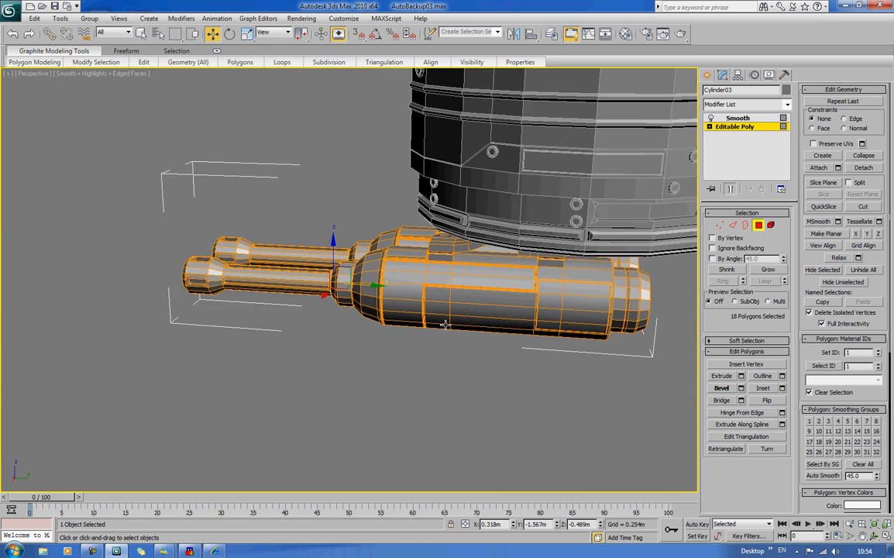
alt+middle_drag(446, 325, 464, 320)
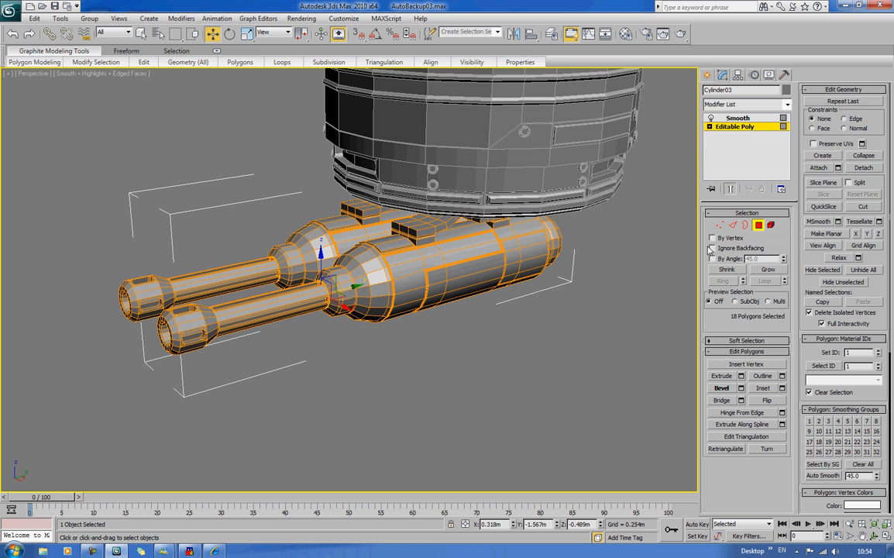
click(759, 227)
key(F4)
alt+middle_drag(506, 364, 518, 409)
scroll(465, 367, up, 5)
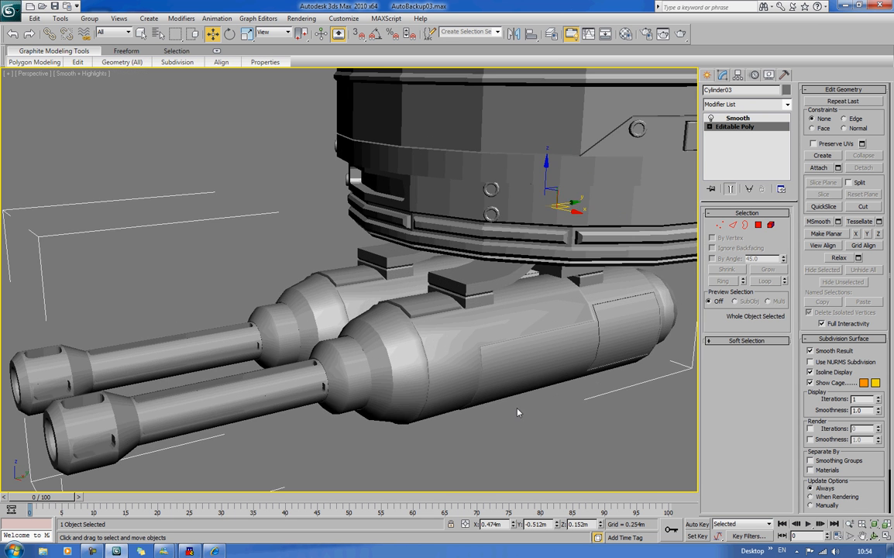
key(F4)
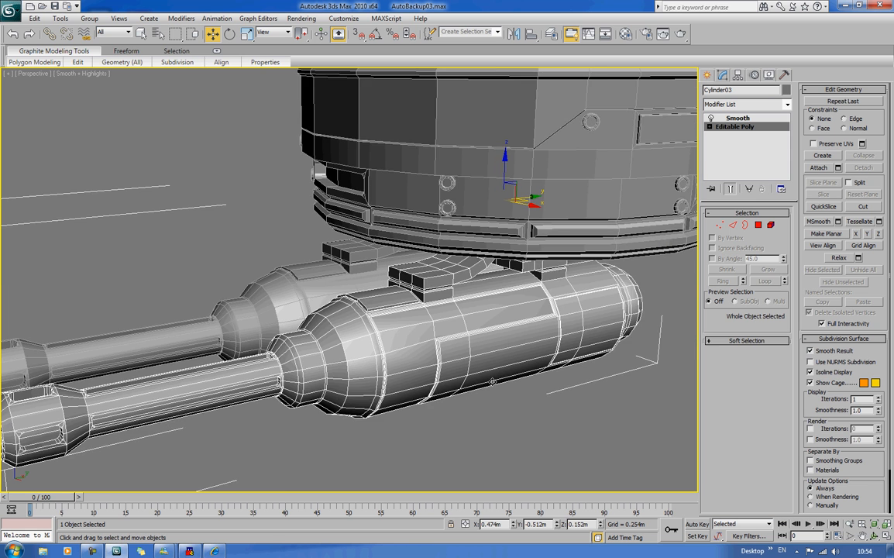
alt+middle_drag(507, 363, 566, 313)
scroll(459, 370, up, 5)
Delete the second gun, Cylinder04, and select the remaining gun, Cylinder03.
click(230, 310)
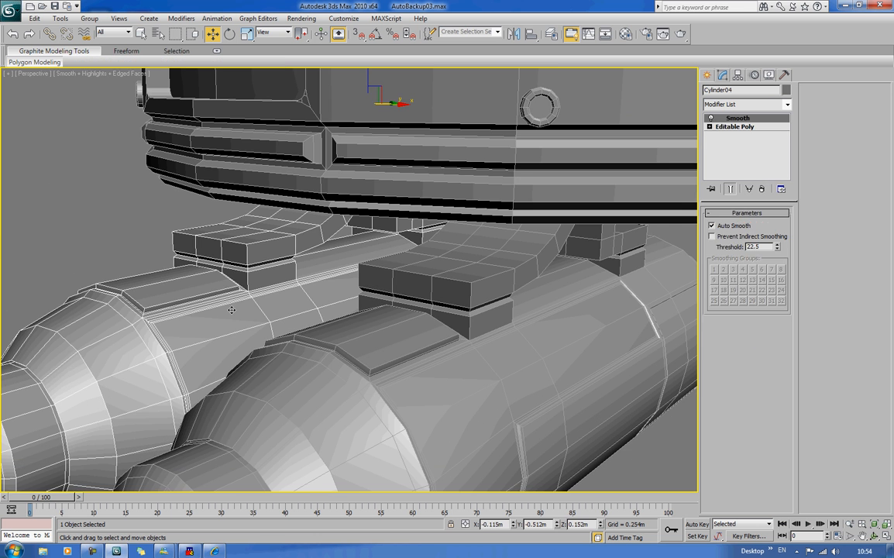
key(Delete)
alt+middle_drag(230, 308, 147, 309)
click(326, 367)
alt+middle_drag(349, 365, 430, 354)
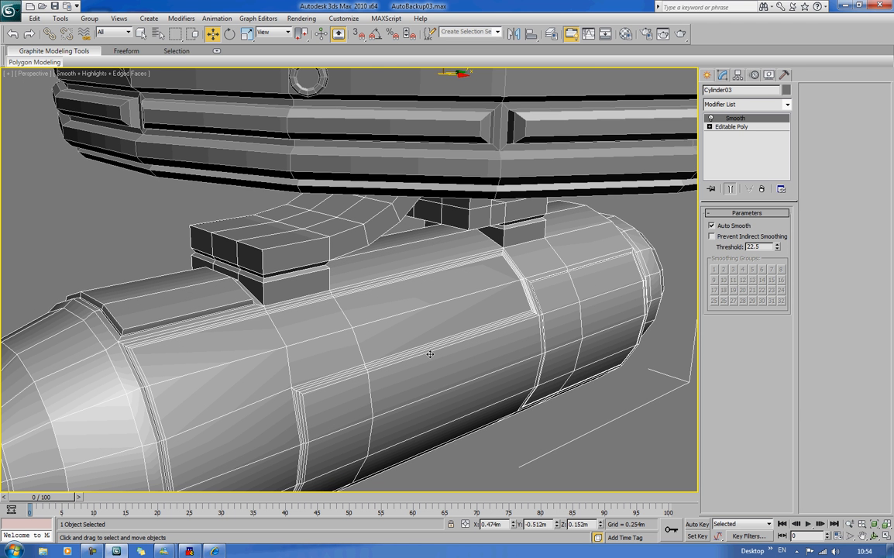
right_click(488, 281)
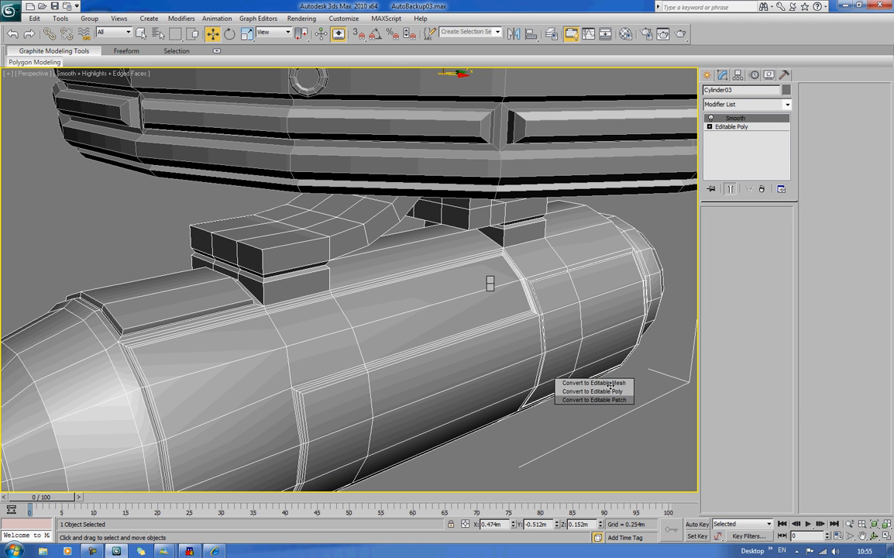
click(593, 382)
key(ctrl+z)
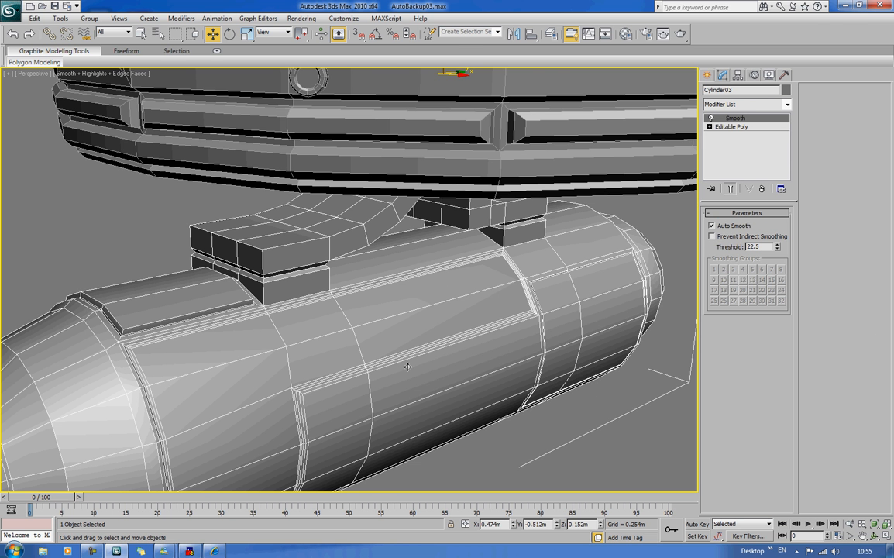
Convert the remaining gun to an Editable Poly, collapsing its Smooth modifier.
right_click(408, 366)
mouse_move(445, 463)
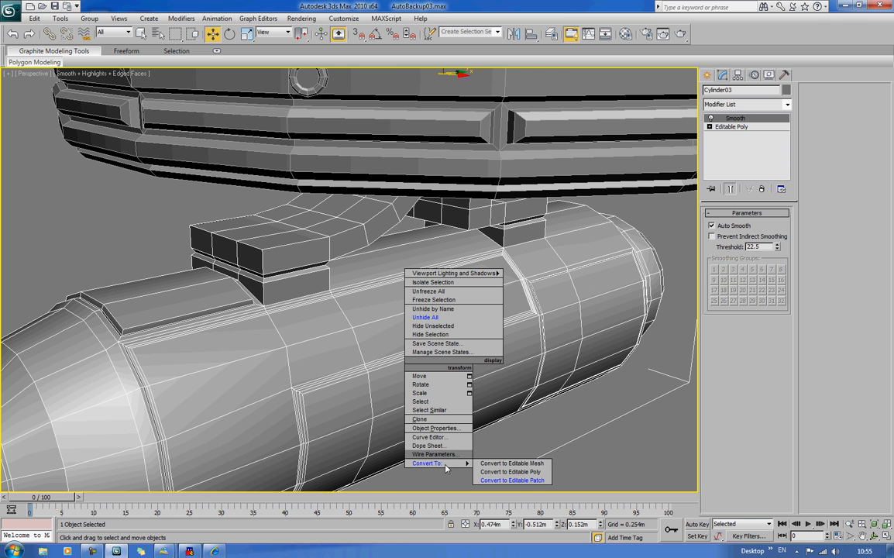
click(509, 470)
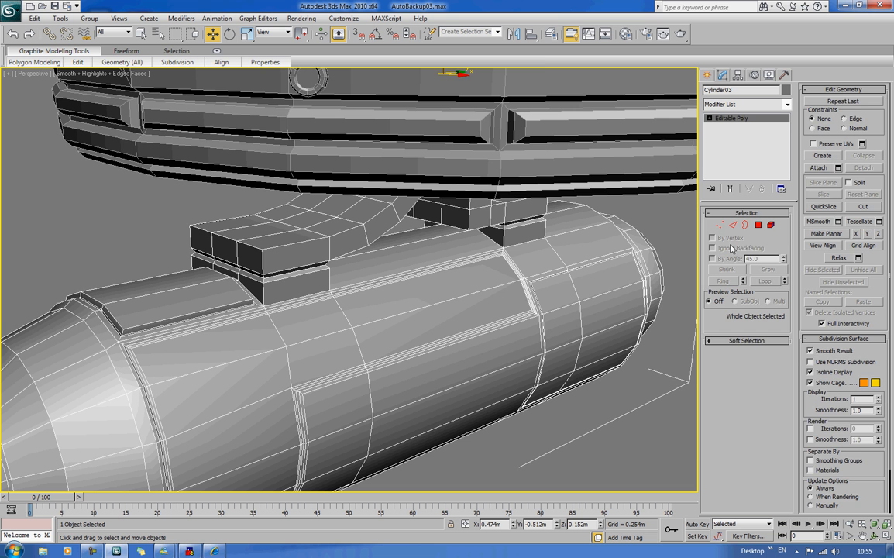
Select the four adjacent polygons of the upper side panel on the gun body and inset them slightly as one group.
click(758, 224)
click(457, 312)
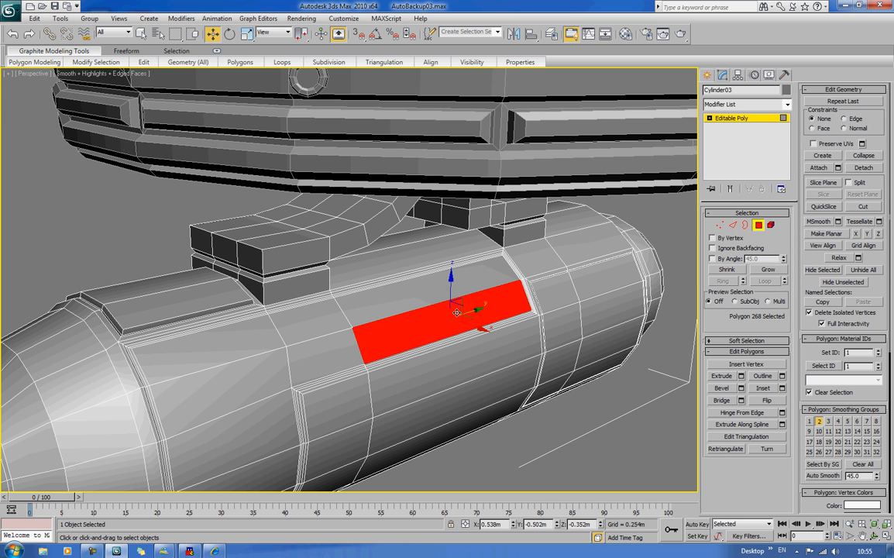
ctrl+click(403, 264)
ctrl+click(282, 294)
ctrl+click(301, 319)
alt+middle_drag(306, 313, 365, 293)
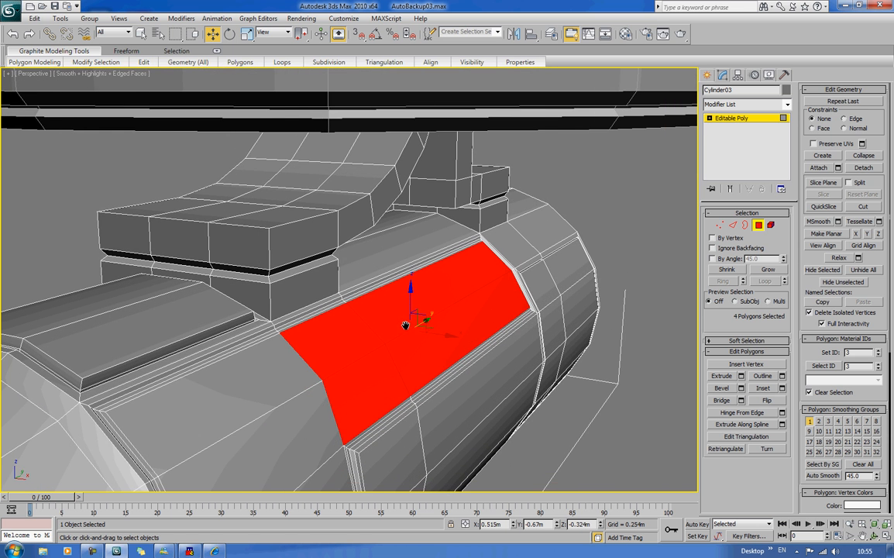
click(762, 388)
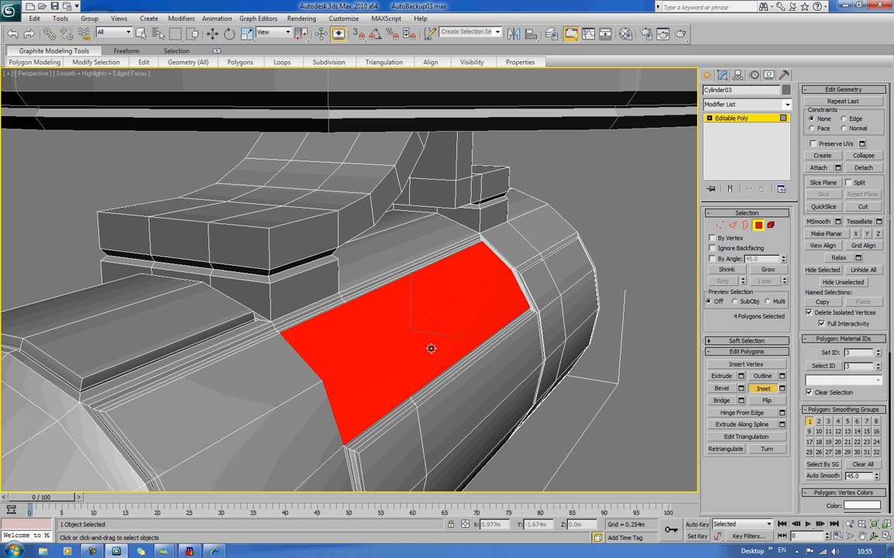
drag(431, 348, 427, 344)
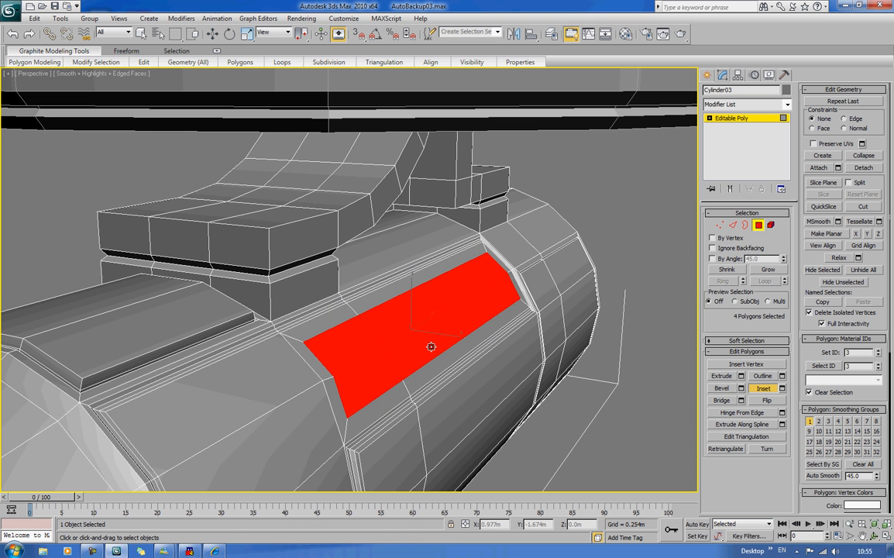
Extrude the inset panel polygons by Local Normal with a height of 0 m.
click(741, 375)
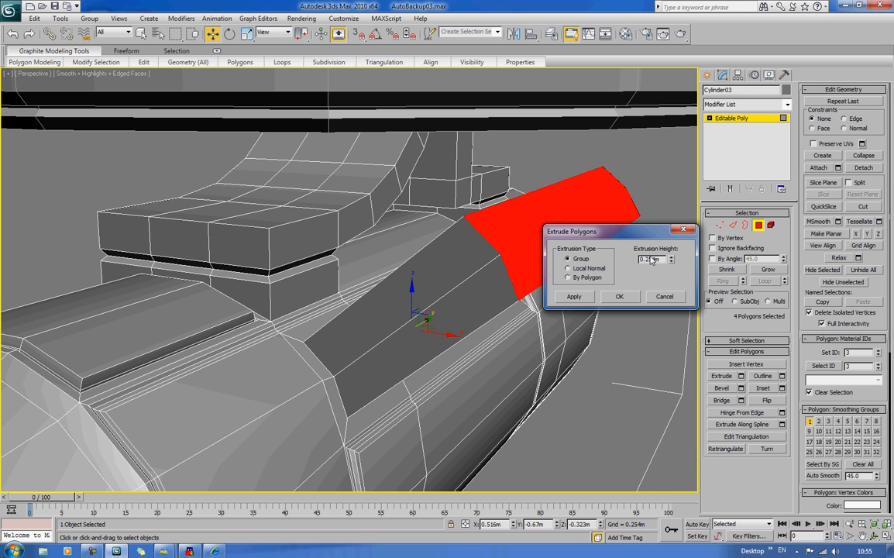
click(567, 268)
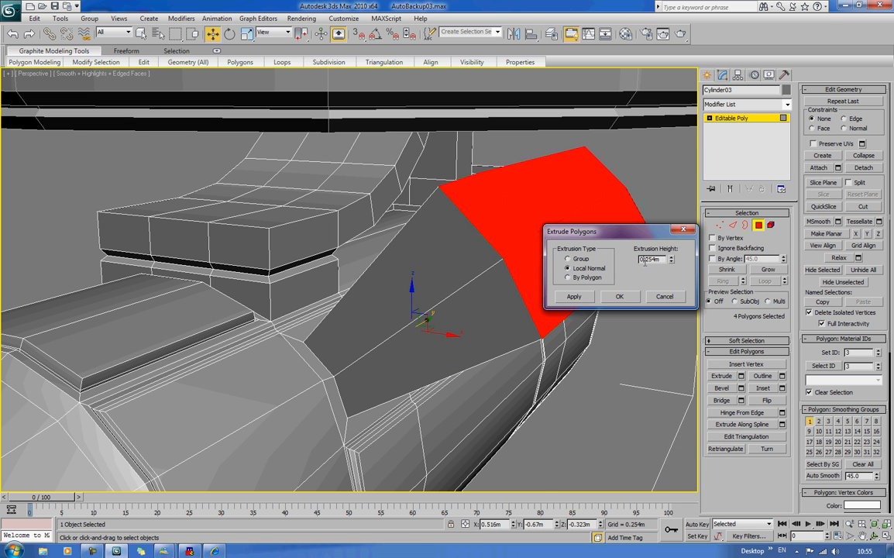
text(0)
key(Return)
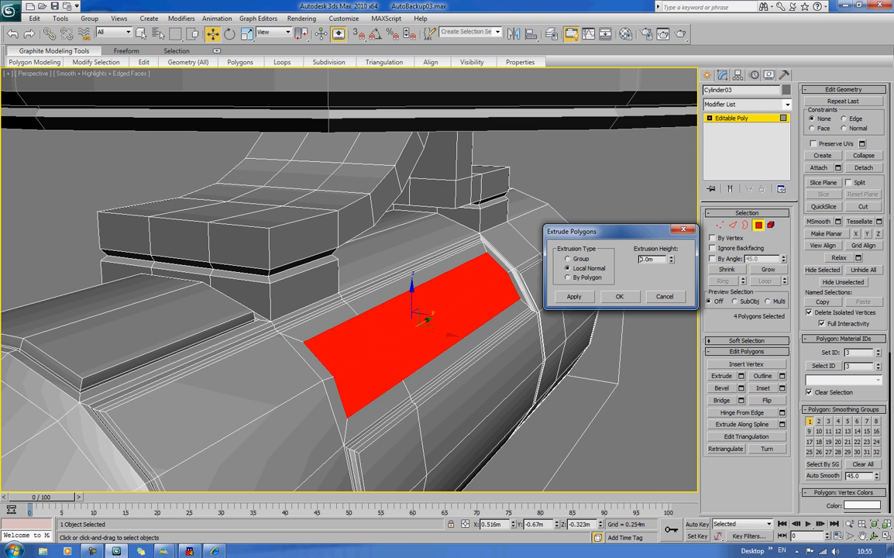
click(629, 298)
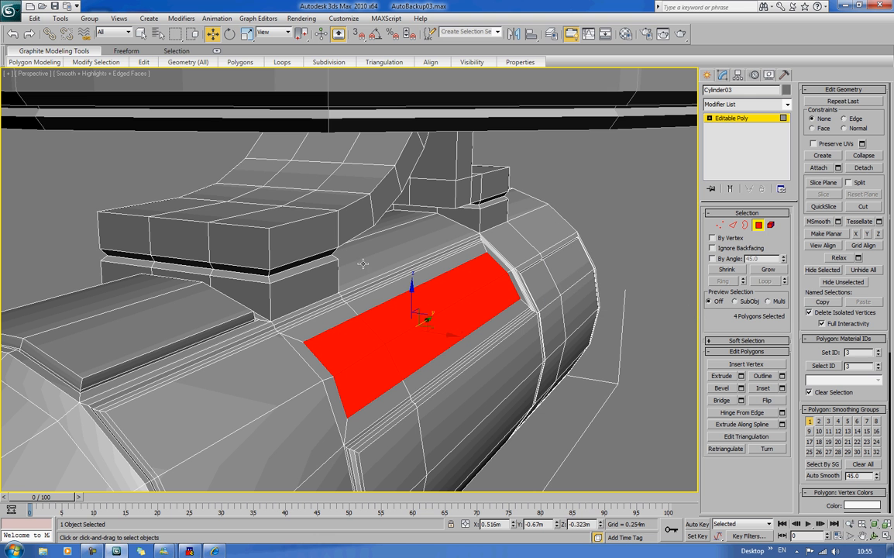
Flatten the extruded panel polygons to 0% along X and move them inward to X 0.472 m to form a recess.
click(246, 33)
drag(453, 339, 201, 345)
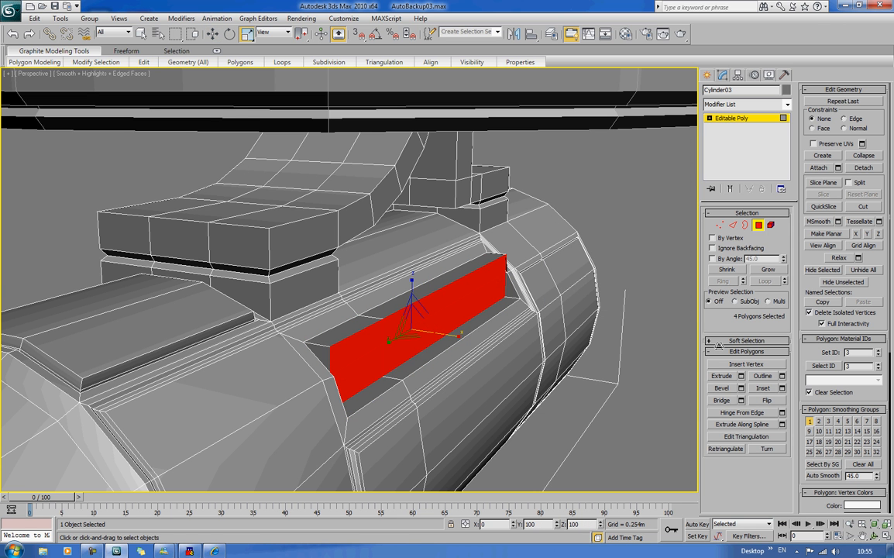
key(w)
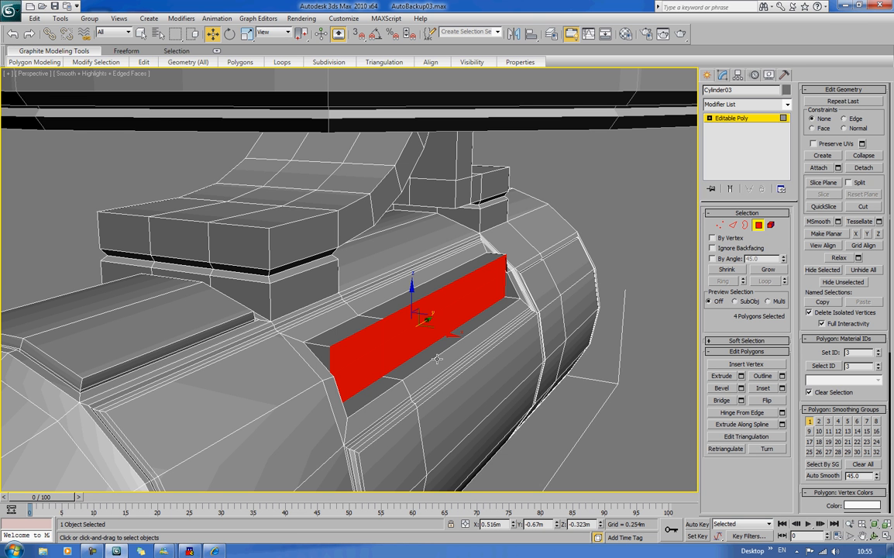
drag(443, 333, 392, 324)
alt+middle_drag(476, 304, 393, 269)
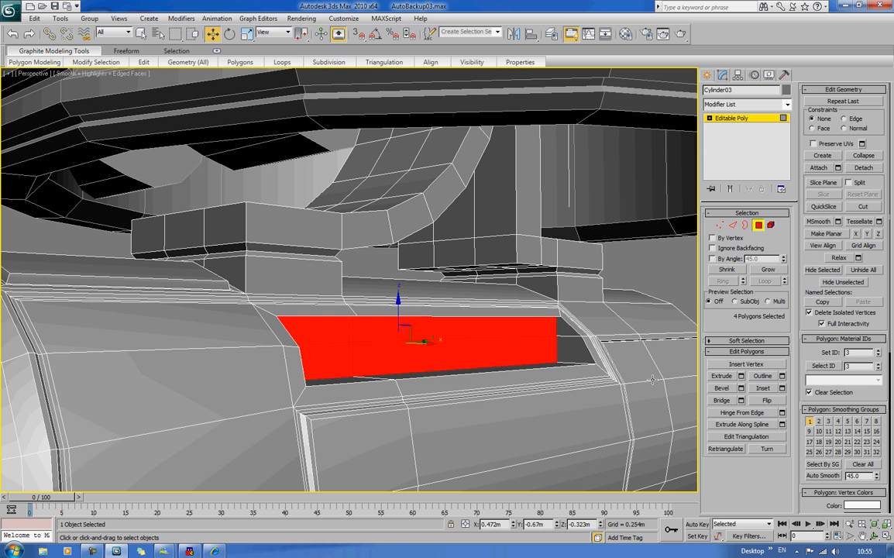
Bevel the four selected polygons in the gun body's slot to a smaller outline, and leave polygon editing.
click(721, 388)
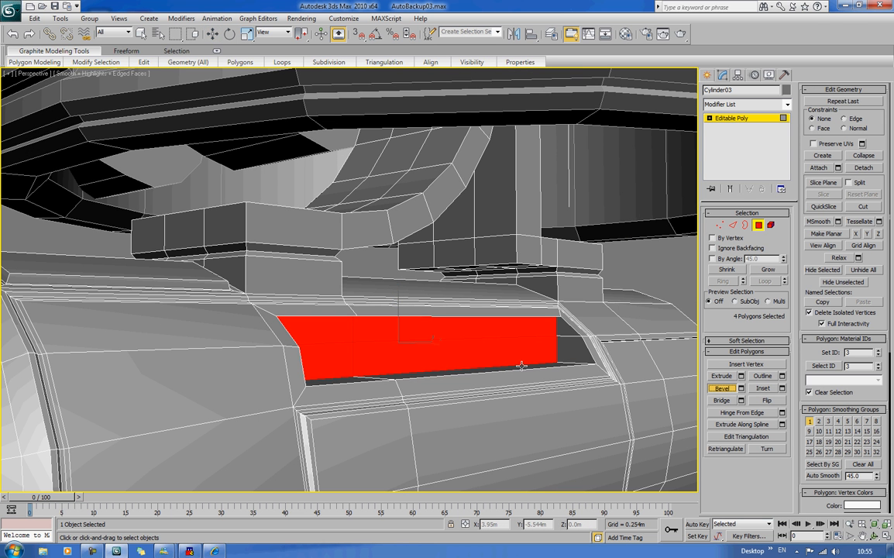
drag(515, 356, 519, 361)
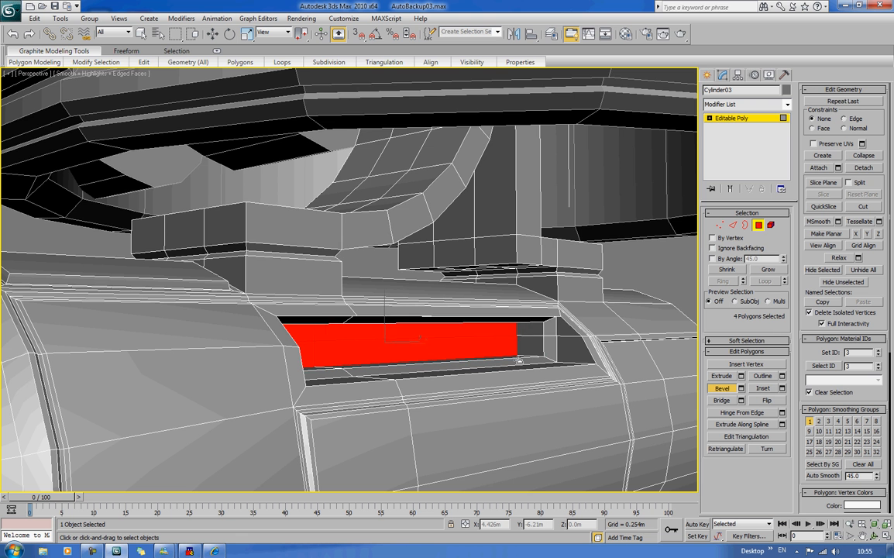
scroll(519, 361, down, 6)
click(542, 339)
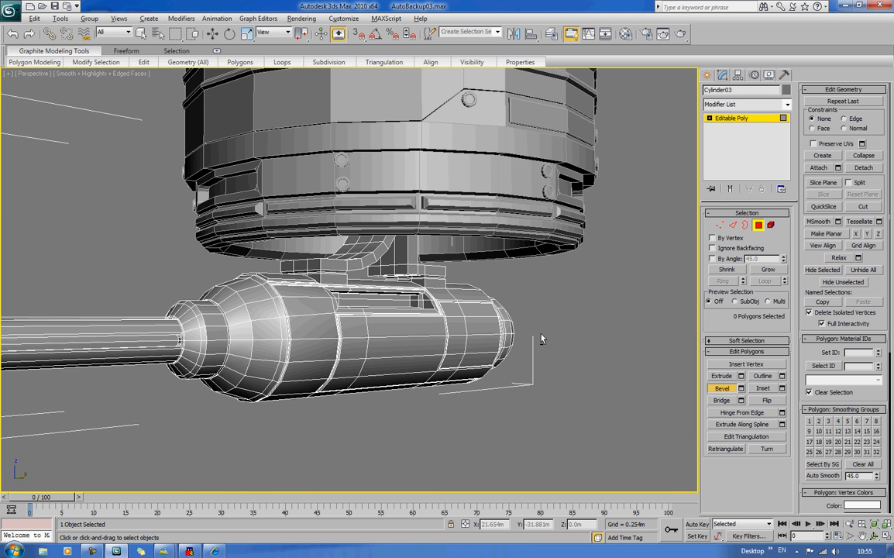
mouse_move(542, 338)
alt+middle_down()
mouse_move(598, 358)
mouse_move(521, 372)
mouse_move(544, 353)
alt+middle_up()
scroll(544, 354, down, 5)
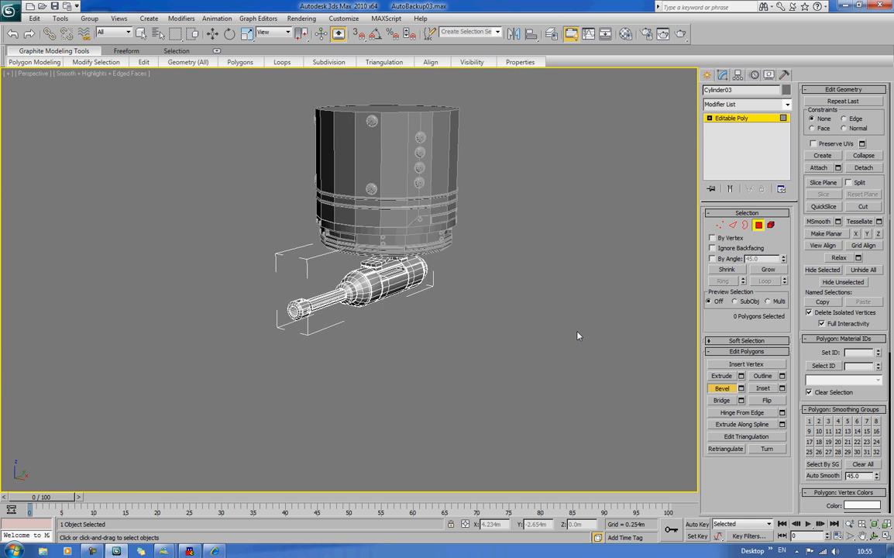
scroll(562, 334, up, 6)
scroll(518, 355, down, 2)
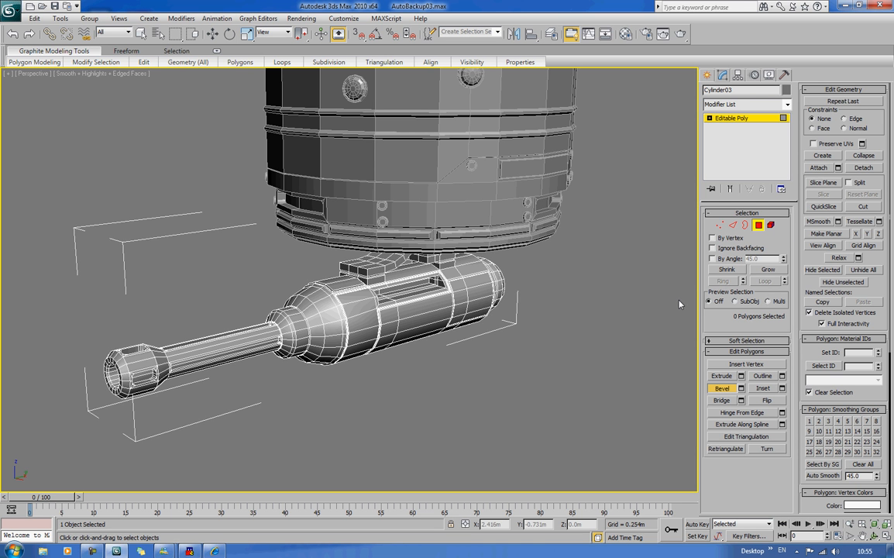
click(727, 391)
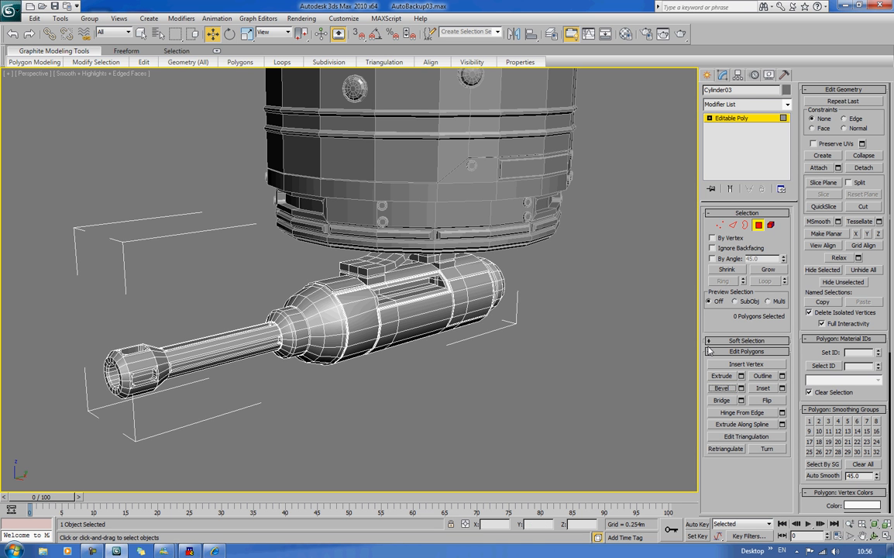
alt+middle_drag(640, 340, 532, 358)
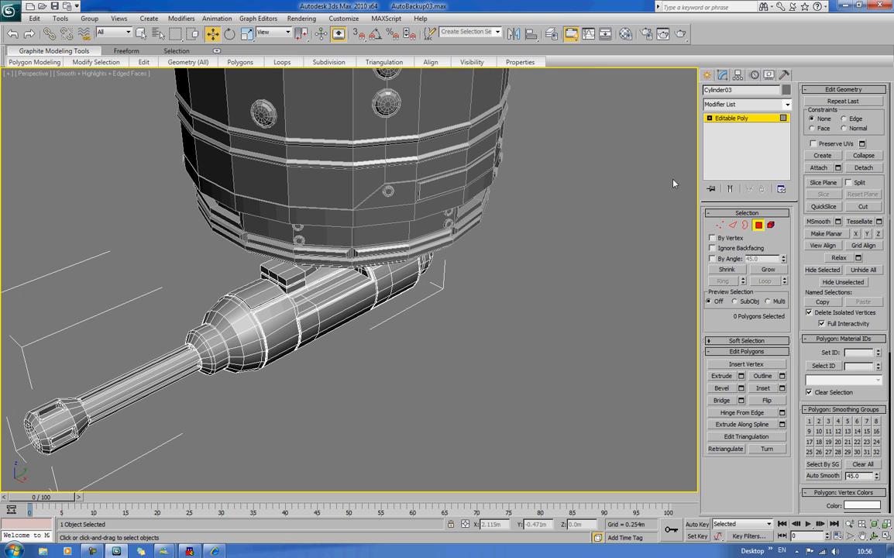
click(760, 228)
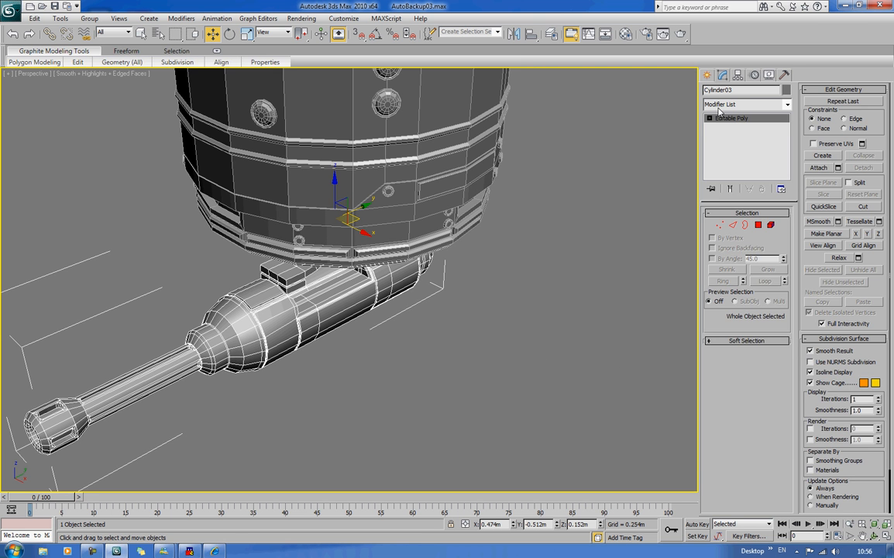
Create a flat cylinder beside the gun with a radius of about 0.025 m and a height of about 0.002 m.
click(707, 74)
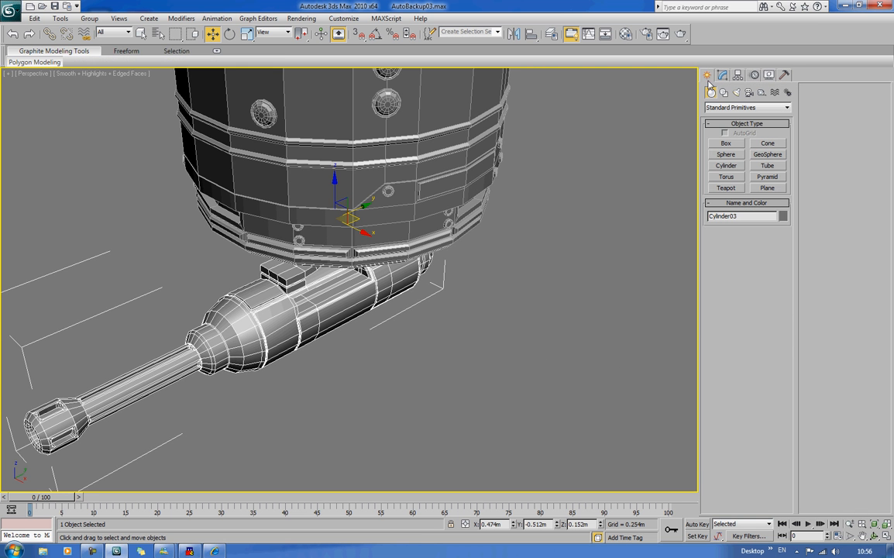
click(726, 165)
middle_drag(570, 287, 489, 302)
scroll(491, 309, up, 3)
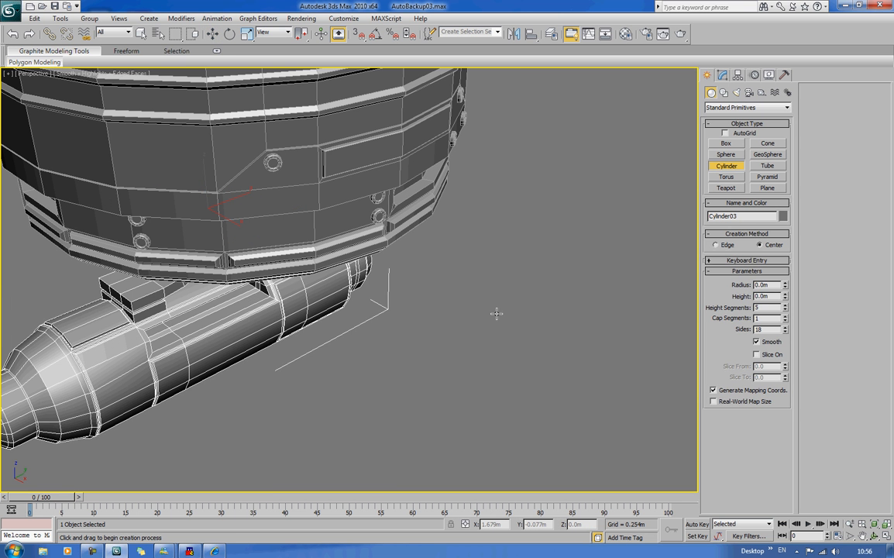
click(495, 313)
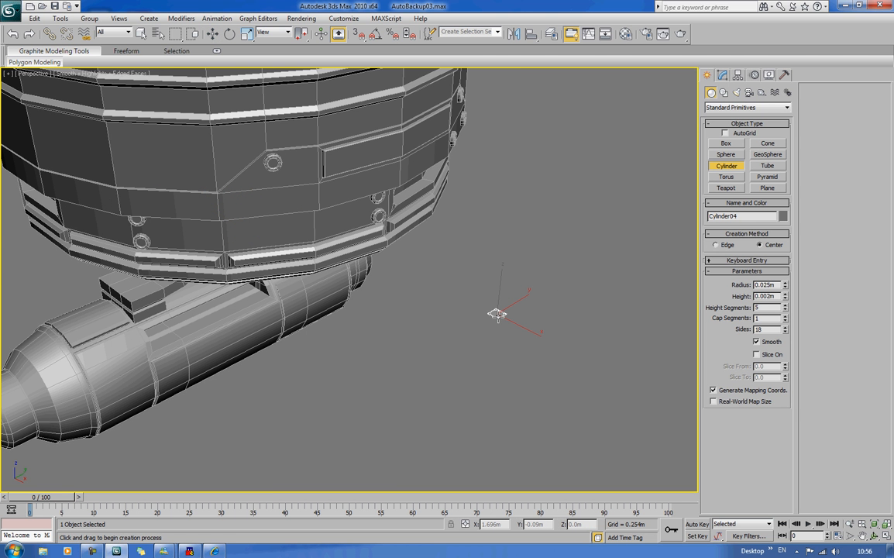
key(z)
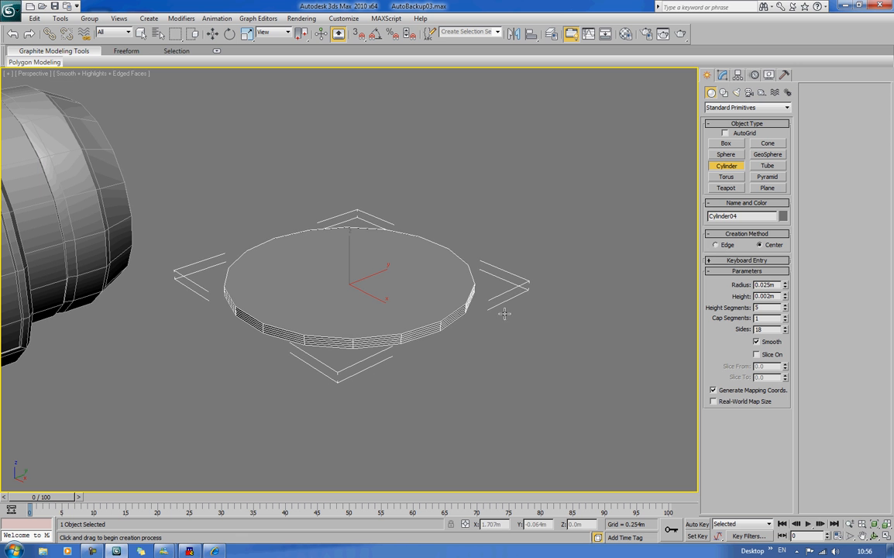
Reduce the flat cylinder's side count and height segments, and convert it to an Editable Poly.
drag(786, 330, 798, 360)
key(w)
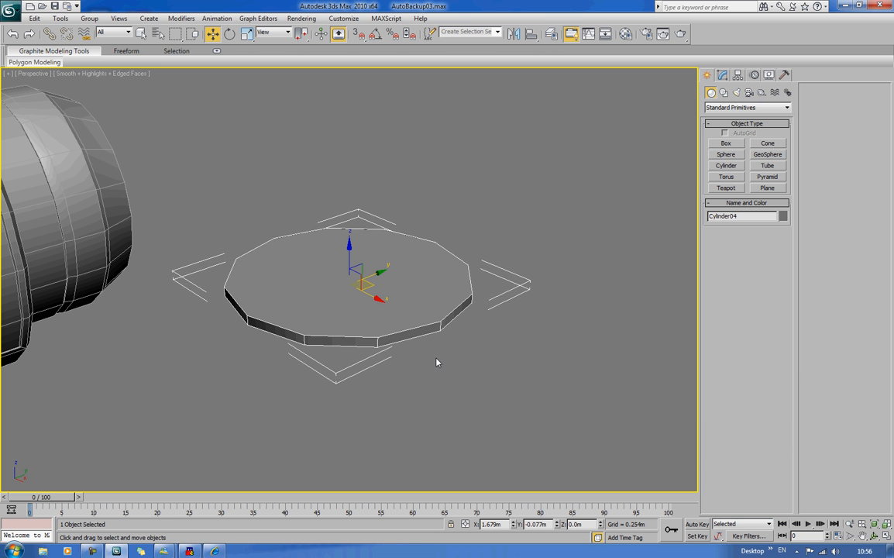
right_click(393, 312)
mouse_move(438, 408)
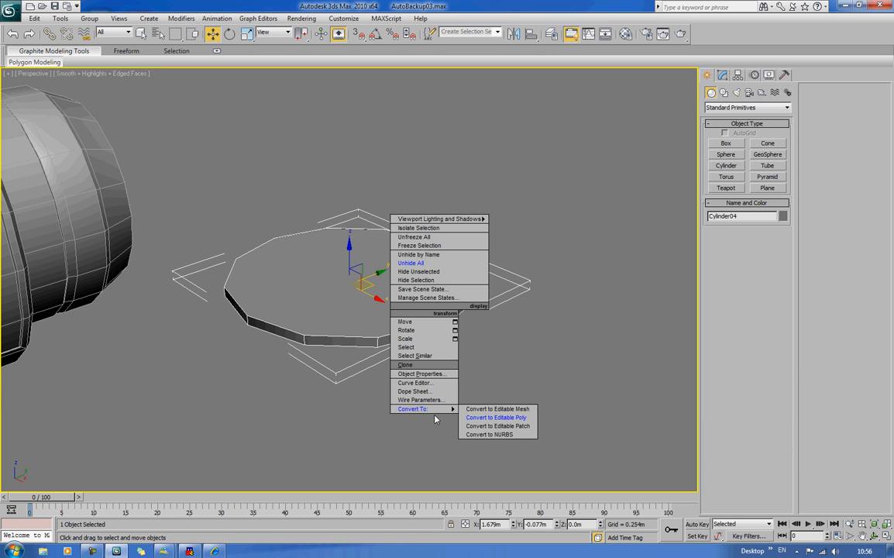
click(514, 418)
Bevel the disc's top polygon by Local Normal with a 0.001 m height and a -0.001 m outline amount.
mouse_move(447, 362)
alt+middle_down()
mouse_move(456, 374)
mouse_move(448, 370)
alt+middle_up()
click(758, 225)
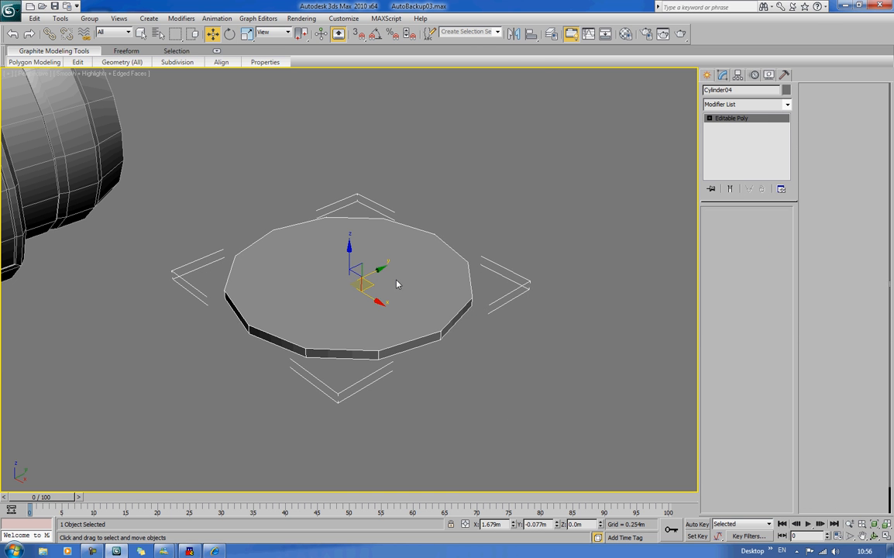
click(396, 279)
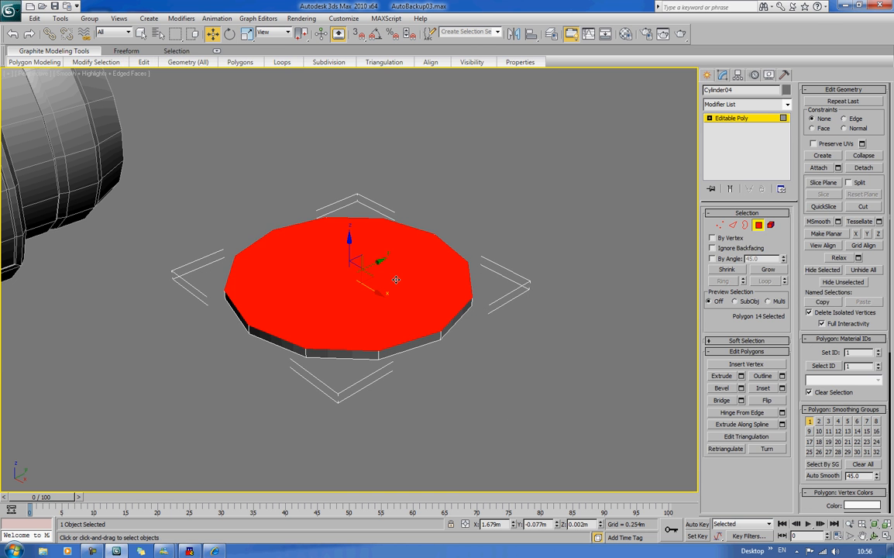
click(721, 388)
drag(368, 269, 406, 299)
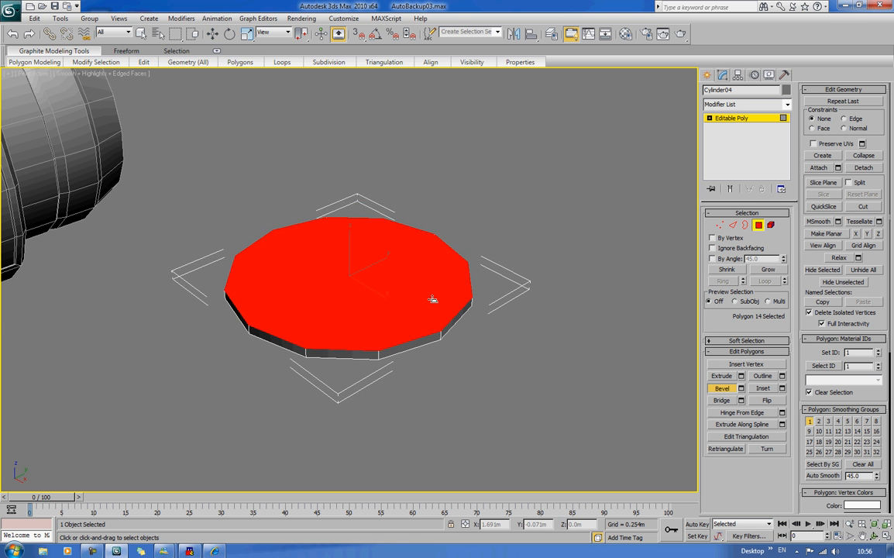
click(741, 388)
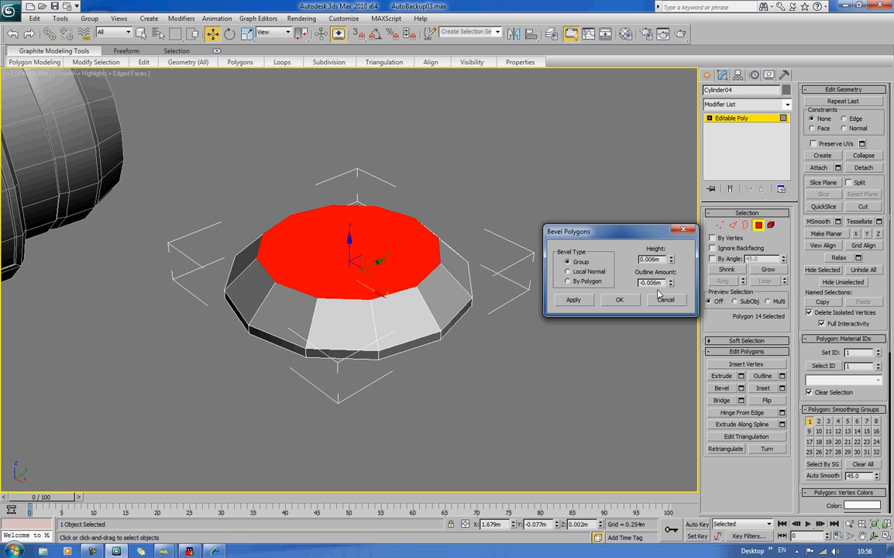
mouse_move(672, 264)
mouse_down()
mouse_move(671, 290)
mouse_move(671, 283)
mouse_up()
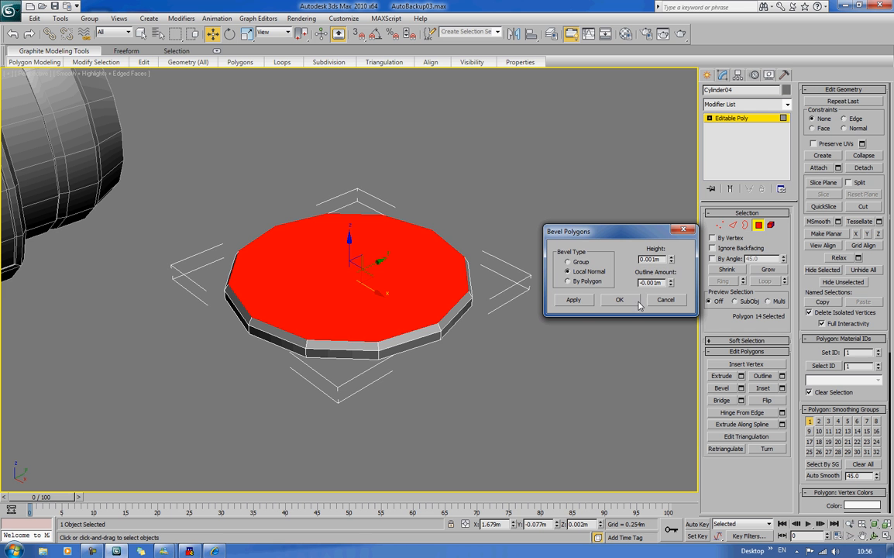
click(574, 300)
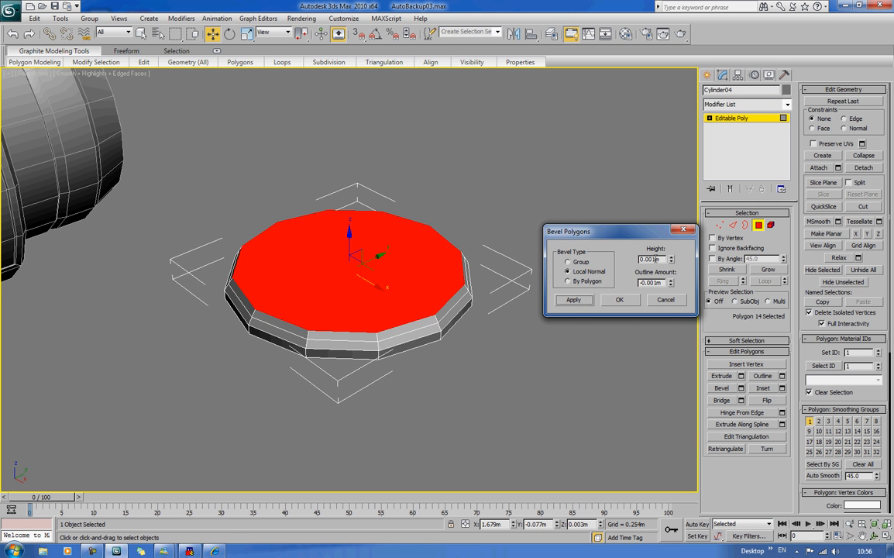
Form a sunken rim on the disc with two -0.001 m outline bevels, the first at 0.0 m height and the second at -0.001 m.
key(Tab)
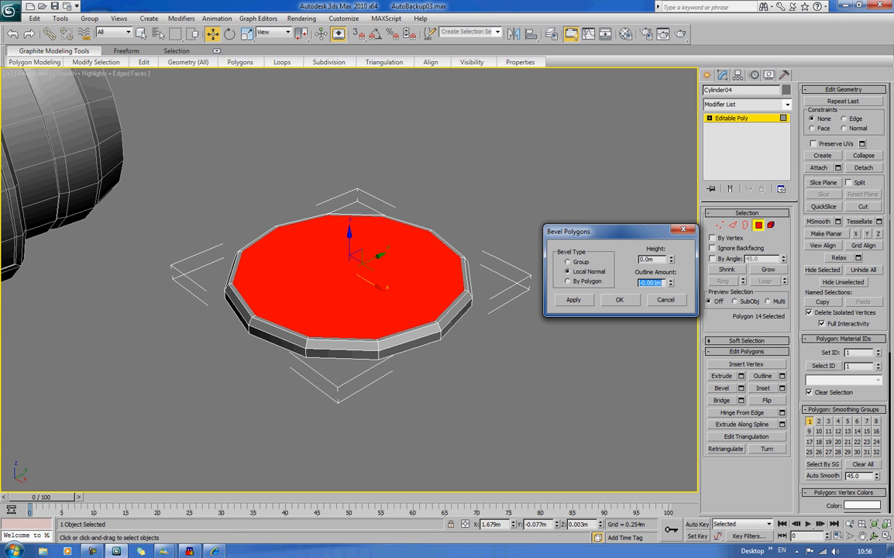
click(579, 302)
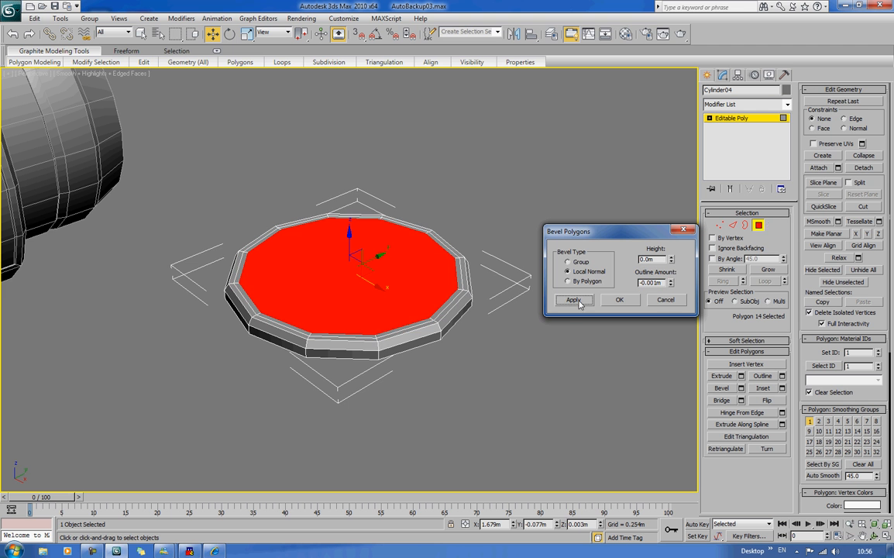
click(671, 262)
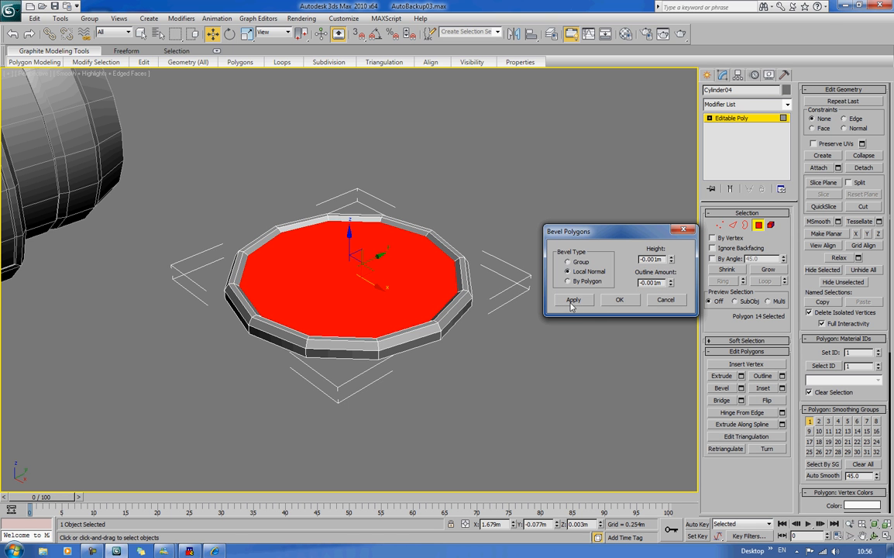
click(572, 302)
Raise the first dome tier inside the rim with a bevel of 0.003 m height and -0.004 m outline amount.
drag(672, 257, 671, 247)
click(670, 286)
click(671, 286)
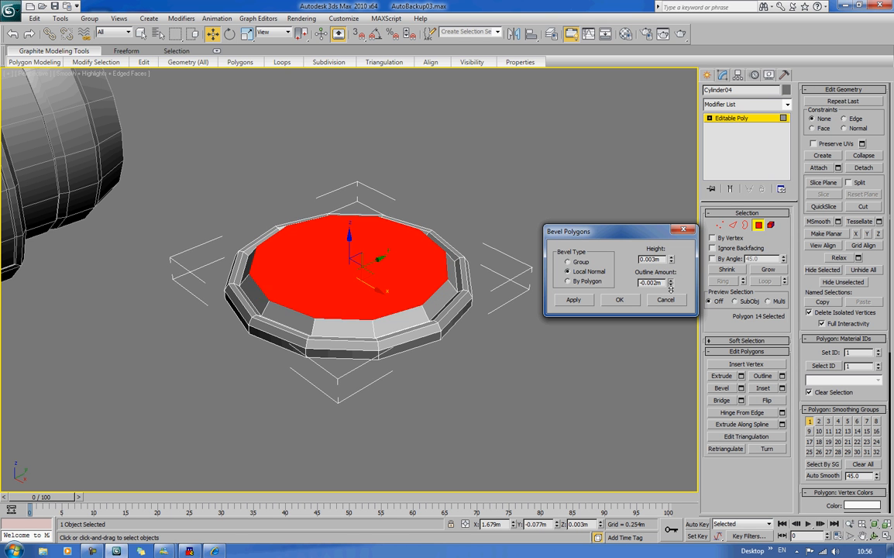
click(671, 286)
click(671, 258)
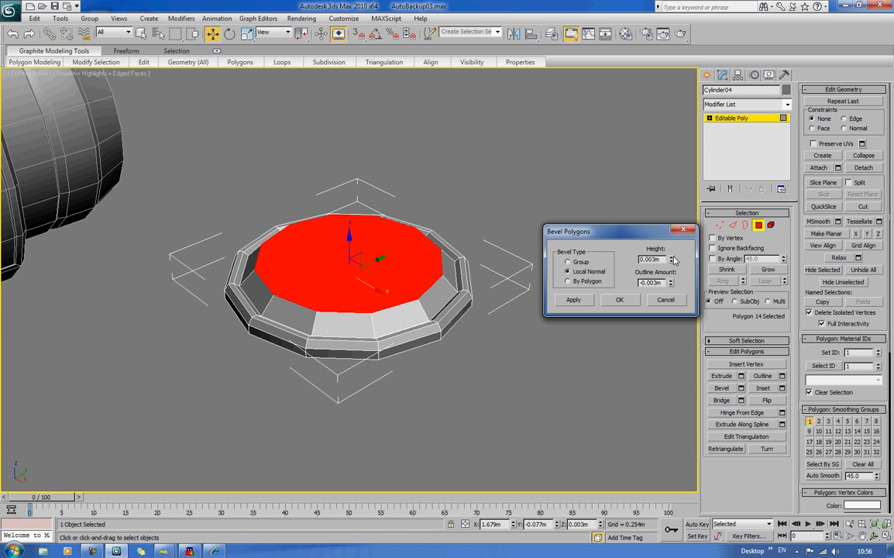
click(671, 262)
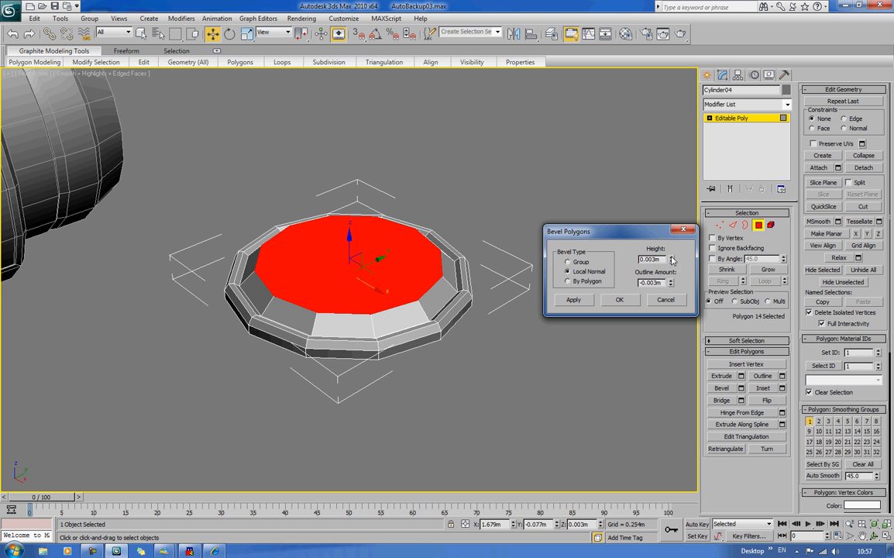
click(670, 259)
click(671, 284)
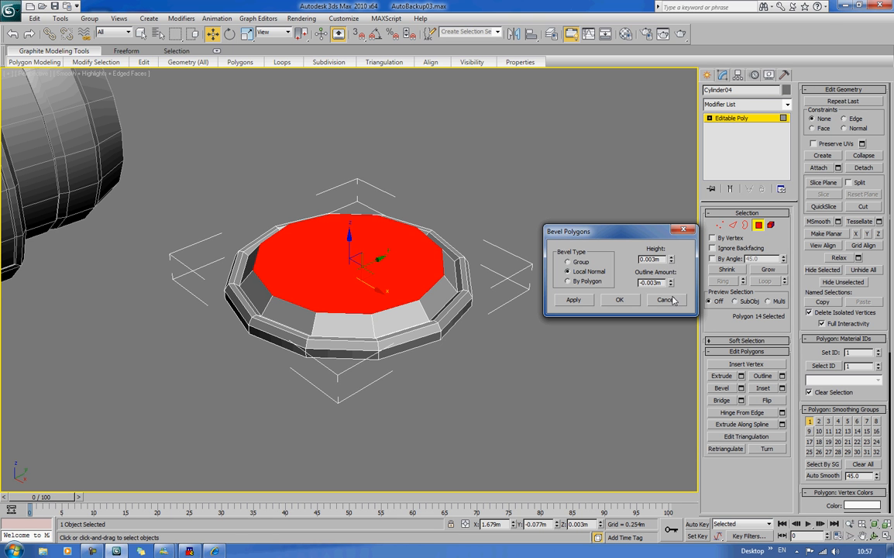
click(671, 285)
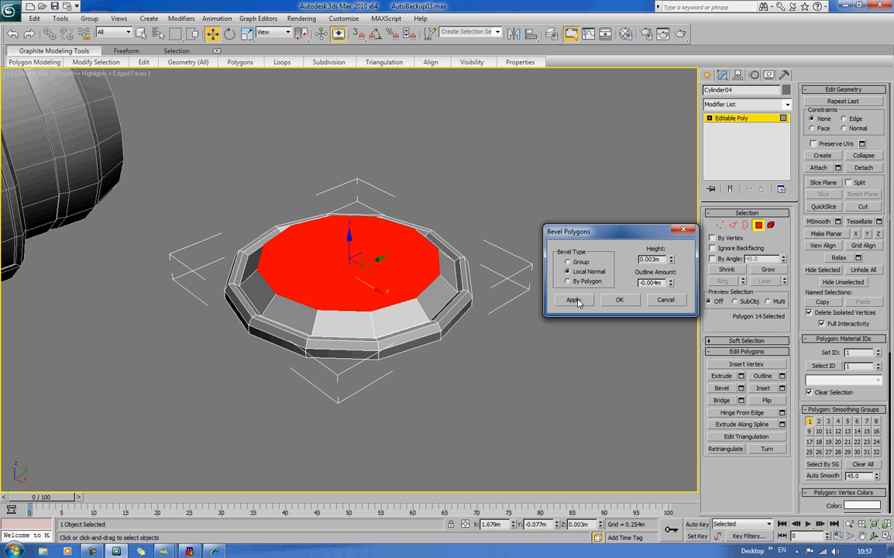
click(574, 300)
Complete the dome with two 0.002 m high bevels, using outline amounts of -0.004 m and -0.008 m, and deselect the polygon.
click(671, 264)
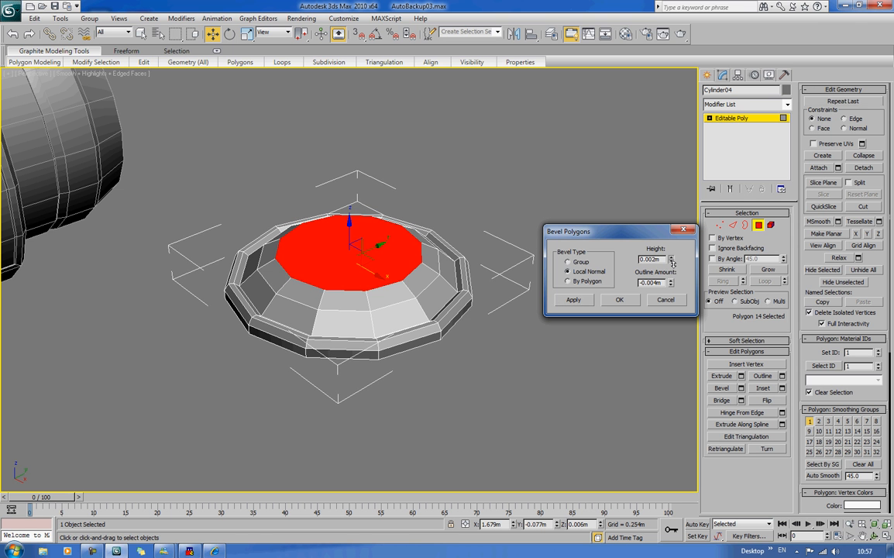
click(587, 299)
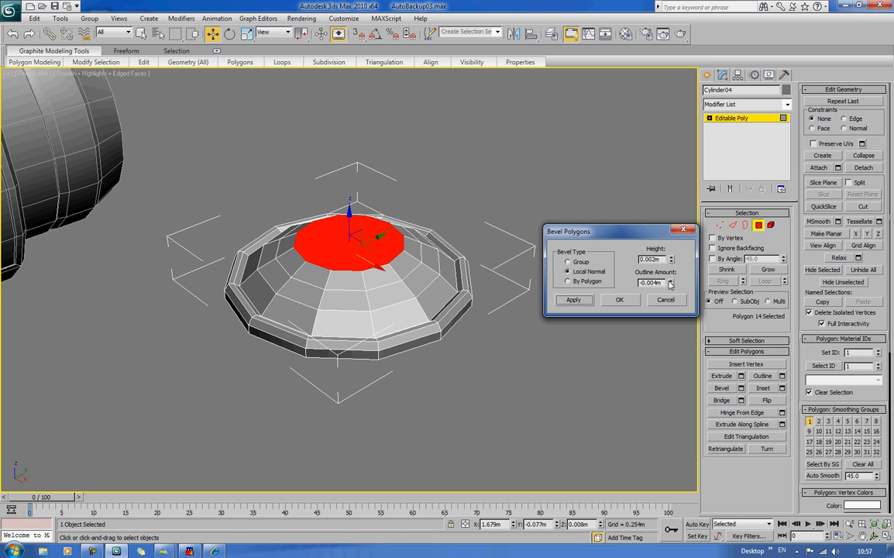
click(671, 285)
click(671, 285)
click(671, 285)
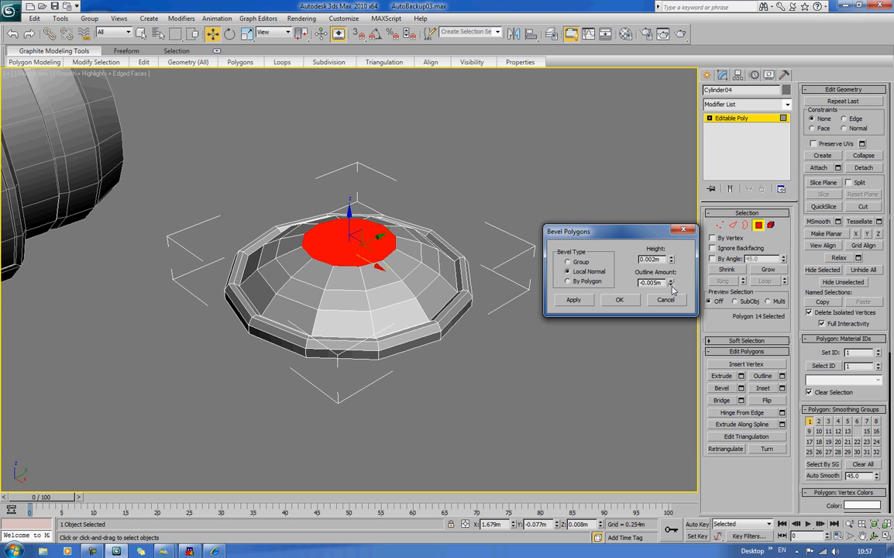
click(671, 285)
click(671, 285)
click(672, 285)
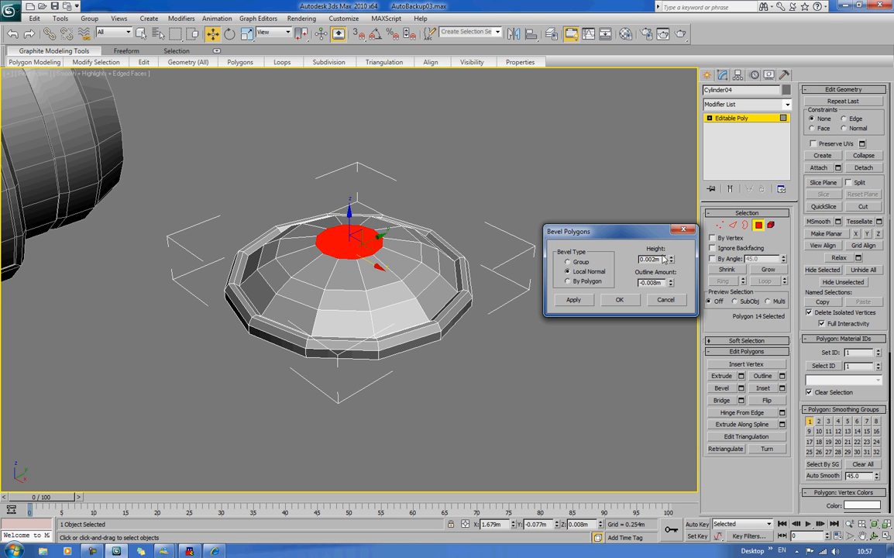
click(620, 299)
click(614, 251)
alt+middle_drag(556, 305, 554, 326)
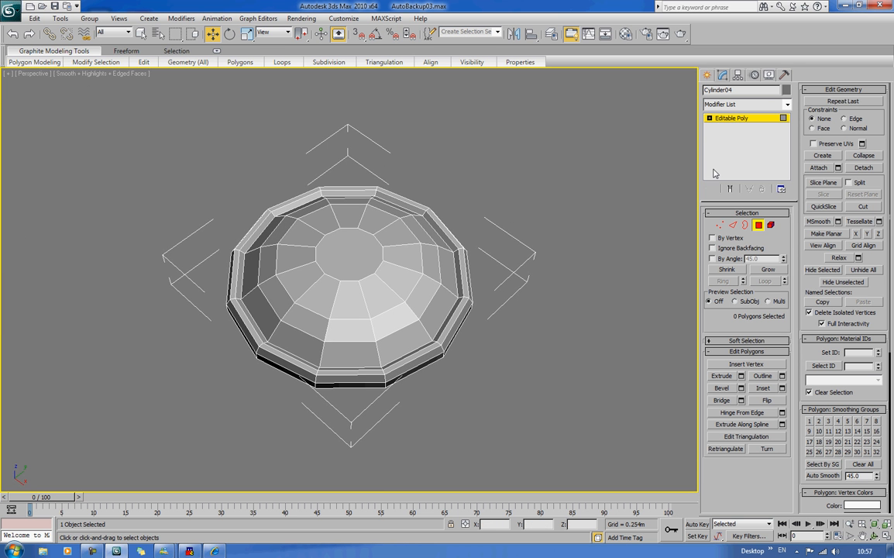
Create a box beside the domed disc, about 0.01 m long and wide and 0.011 m high.
click(706, 75)
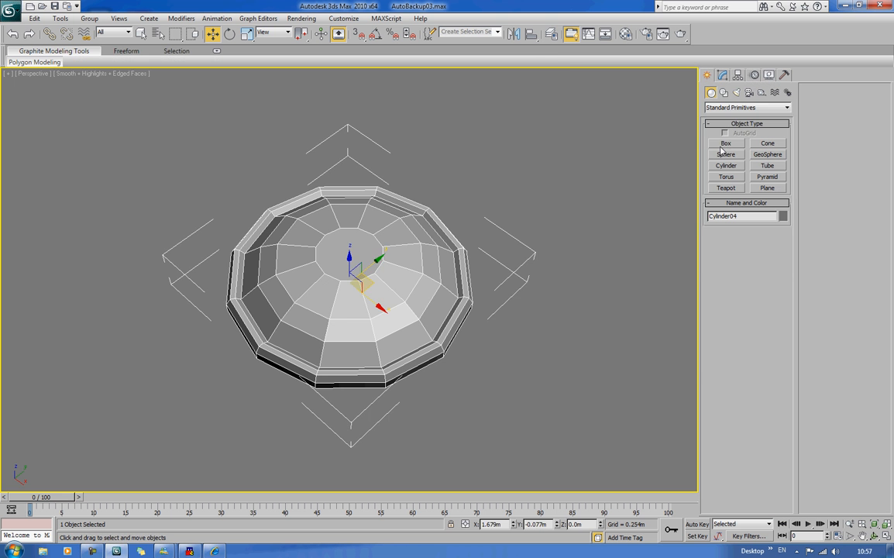
click(724, 144)
mouse_move(560, 204)
middle_down()
mouse_move(583, 196)
mouse_move(568, 194)
middle_up()
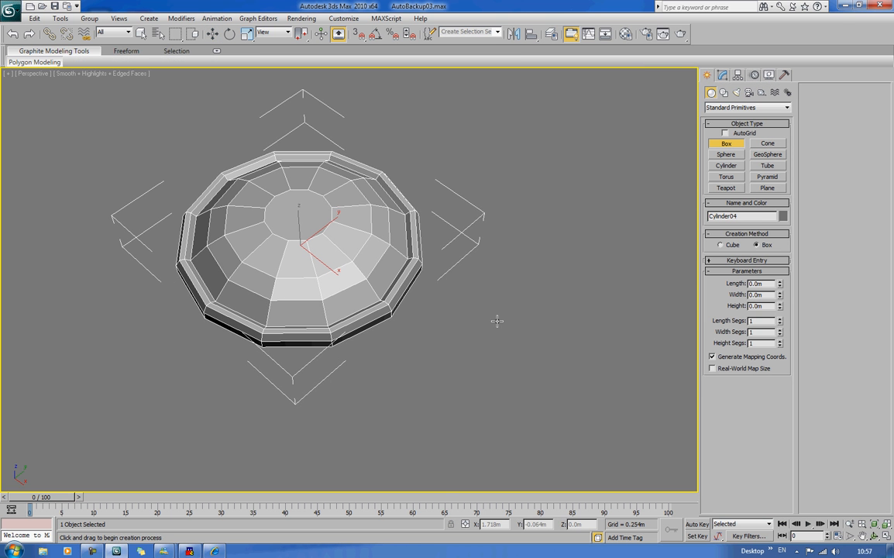
drag(437, 323, 442, 364)
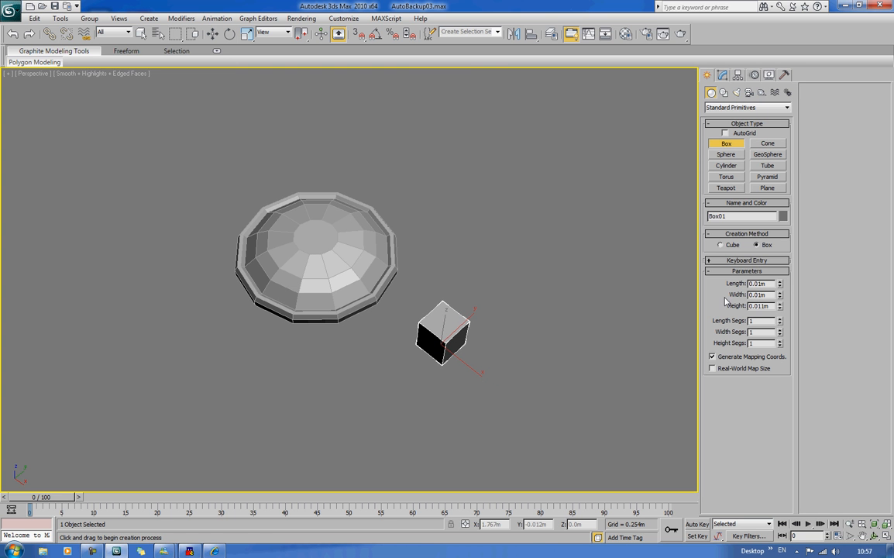
Set the box's length, width and height to 0.1 m each.
double_click(765, 283)
text(0.1)
key(Tab)
text(0.1)
key(Tab)
text(0.1)
key(Tab)
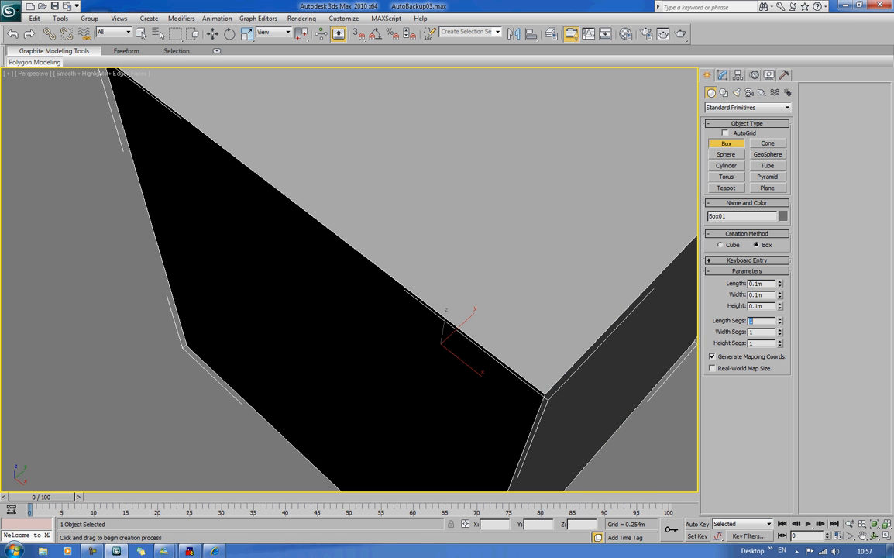
Set the box's length, width and height to 0.01 m each.
key(shift+Tab)
key(shift+Tab)
key(shift+Tab)
text(0.0)
key(Tab)
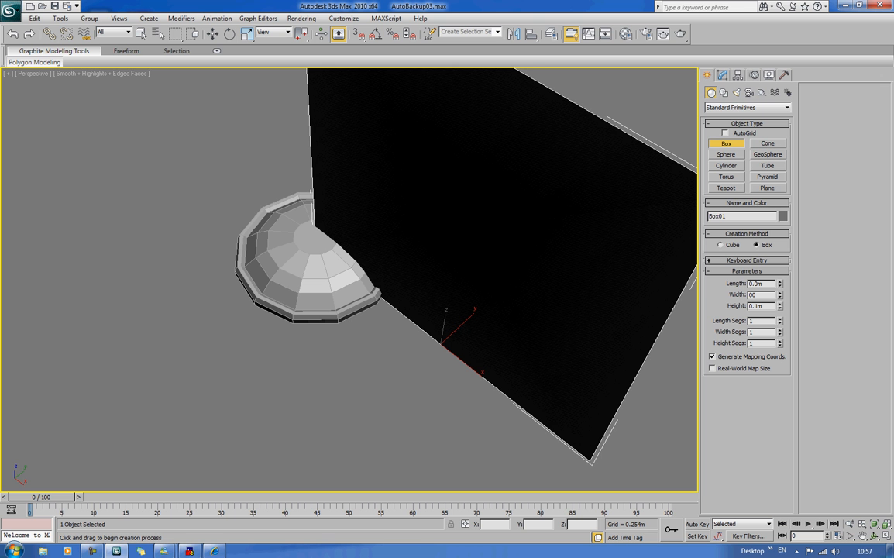
text(00.01)
key(Tab)
text(0.0)
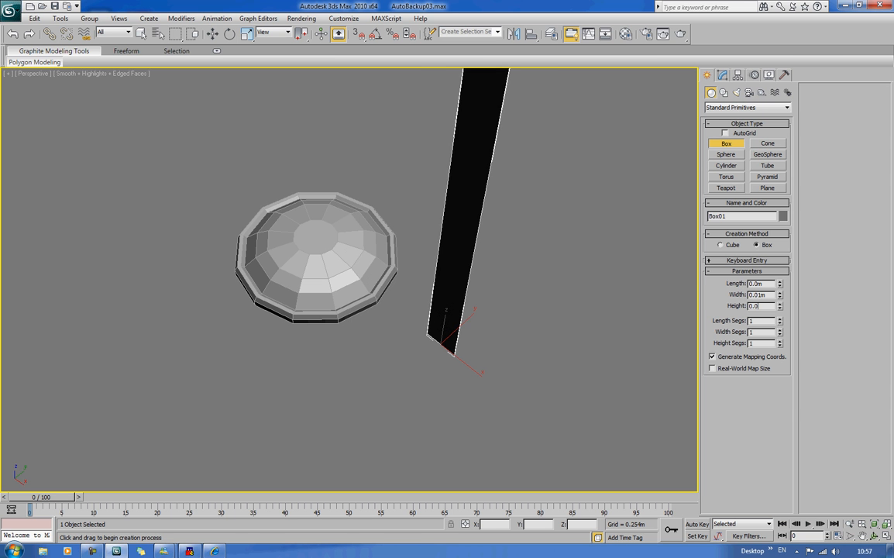
text(1)
key(Tab)
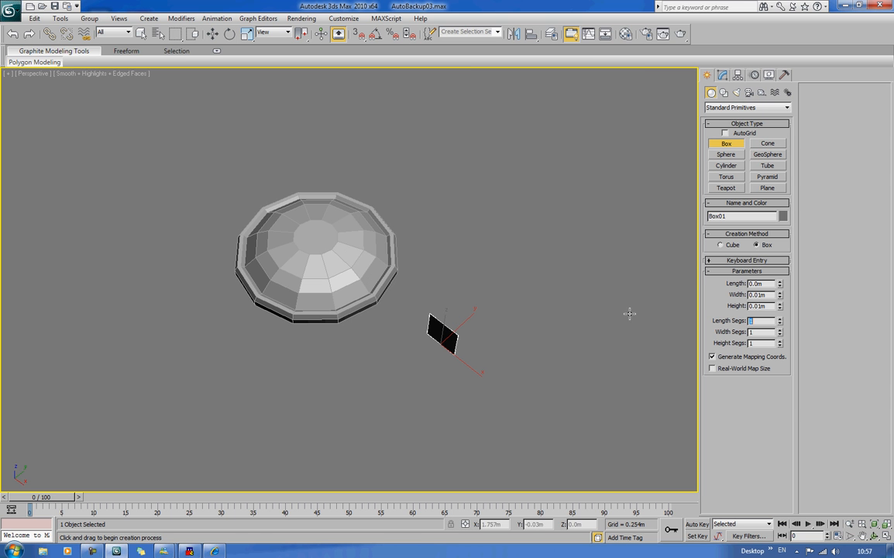
text(0.01)
key(Tab)
alt+middle_drag(559, 325, 497, 301)
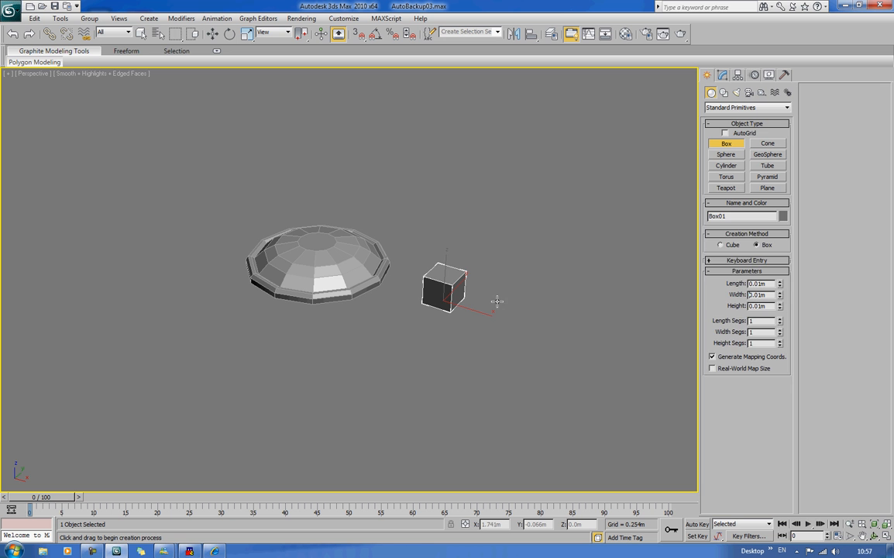
Convert the small cube to an editable poly.
key(w)
right_click(443, 297)
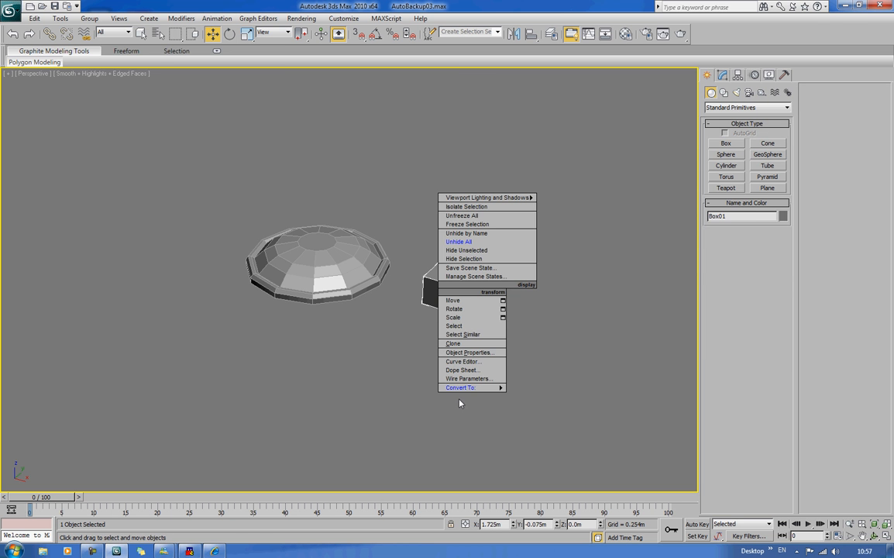
mouse_move(496, 387)
click(542, 395)
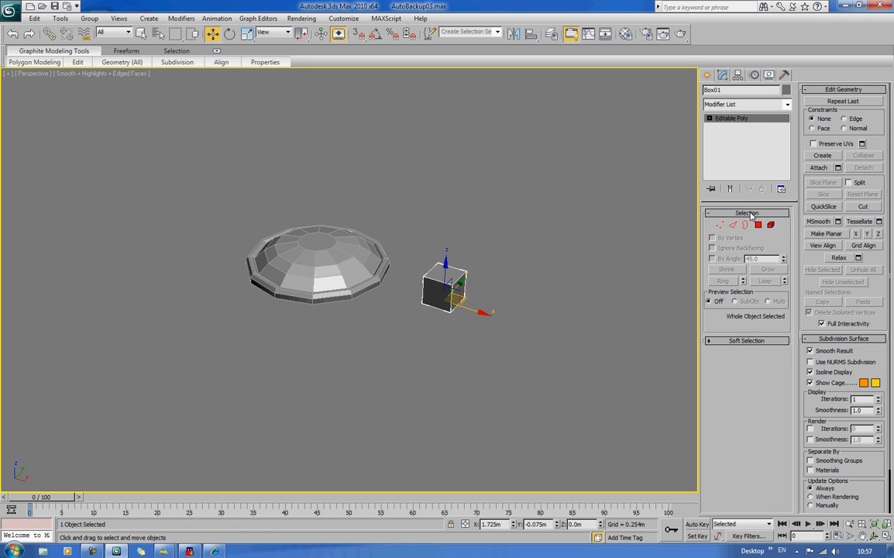
Select the four side polygons of the cube.
click(758, 225)
click(437, 295)
ctrl+click(459, 294)
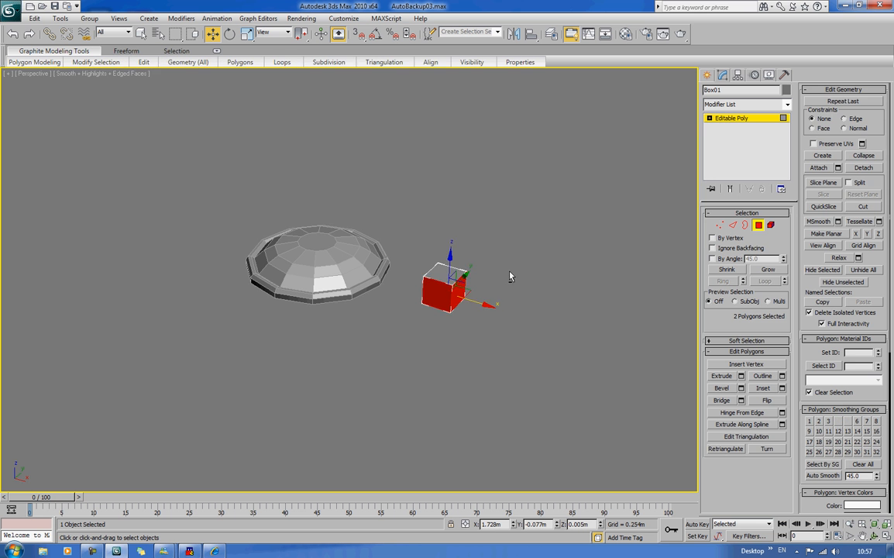
alt+middle_drag(510, 276, 319, 310)
alt+middle_drag(382, 318, 268, 327)
ctrl+click(309, 315)
ctrl+click(264, 236)
alt+middle_drag(265, 236, 721, 334)
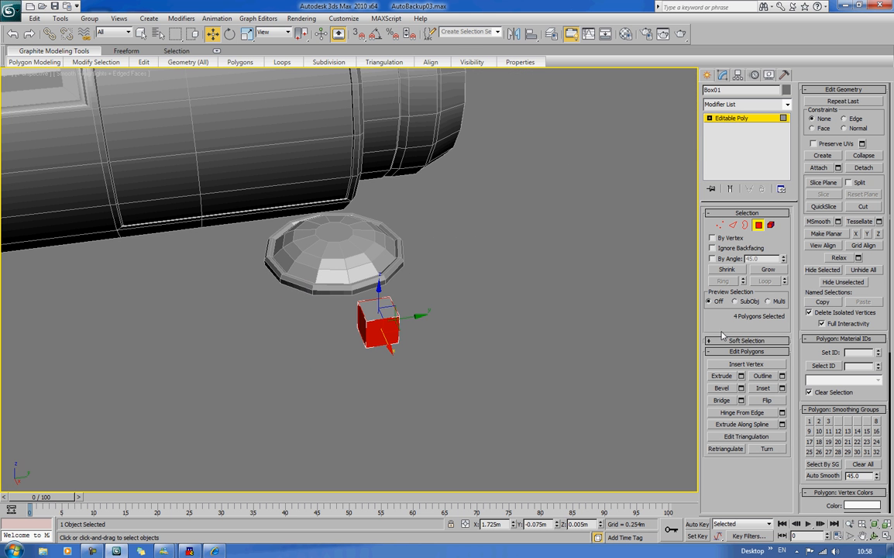
Extrude the four side polygons By Polygon with a height of 0.018 m to form a cross, and deselect them.
click(740, 376)
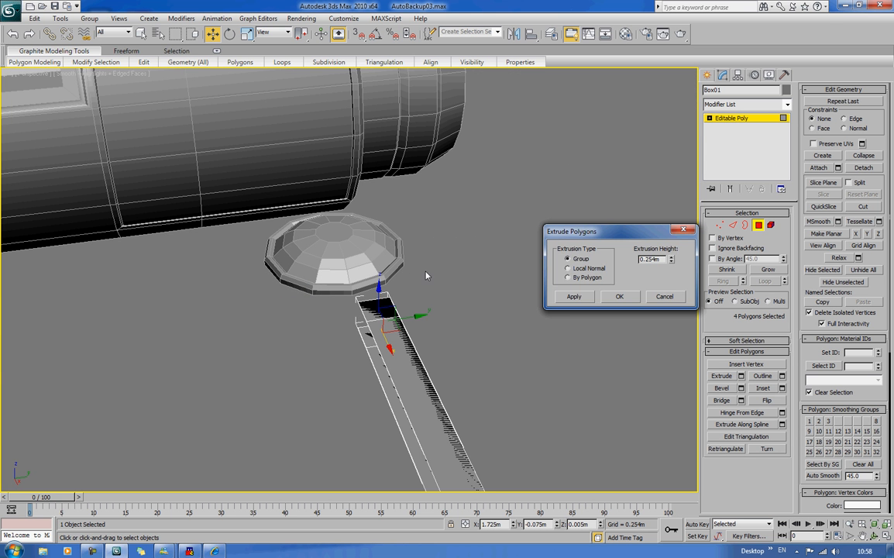
click(586, 277)
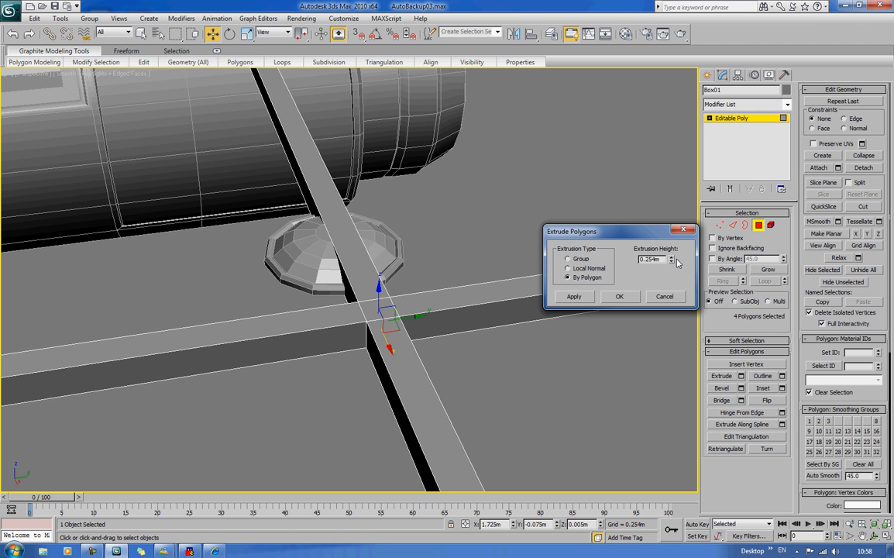
drag(670, 262, 680, 308)
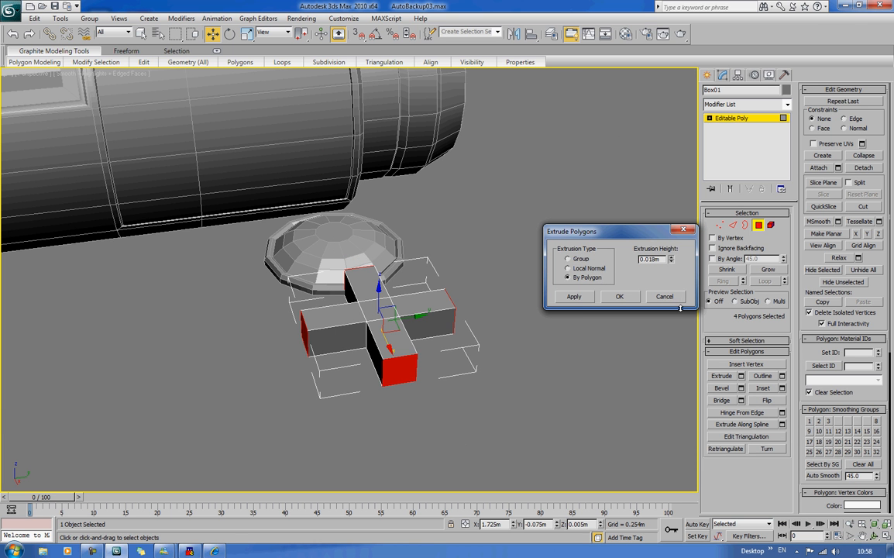
click(620, 296)
click(478, 298)
Leave polygon editing and align the cross to the domed disc in X, Y and Z, pivot point to pivot point.
alt+middle_drag(479, 299, 552, 248)
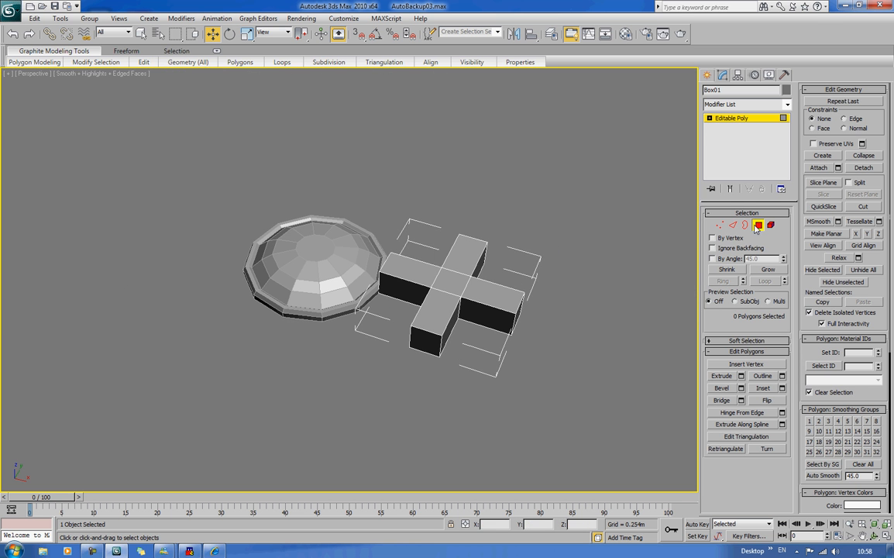
click(758, 225)
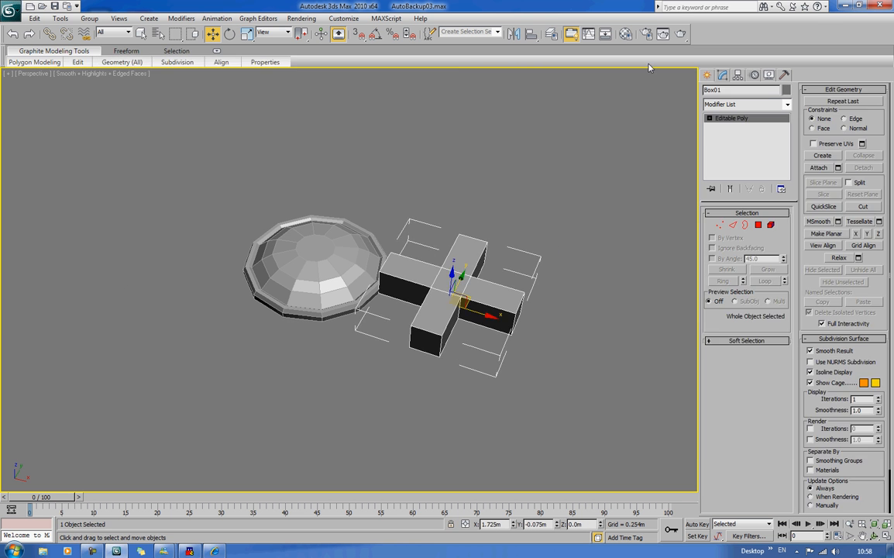
click(531, 33)
click(276, 233)
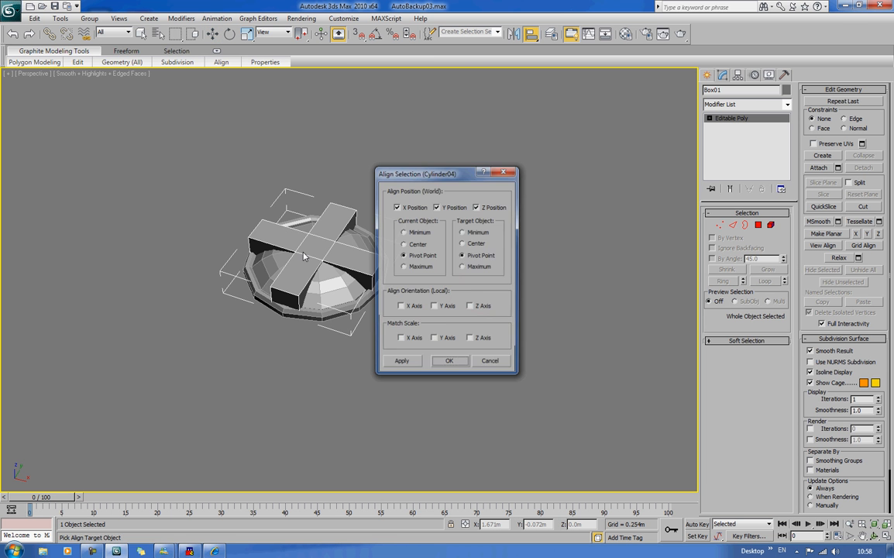
click(446, 364)
Raise the cross along Z to 0.003 m above the disc's base.
scroll(362, 294, up, 8)
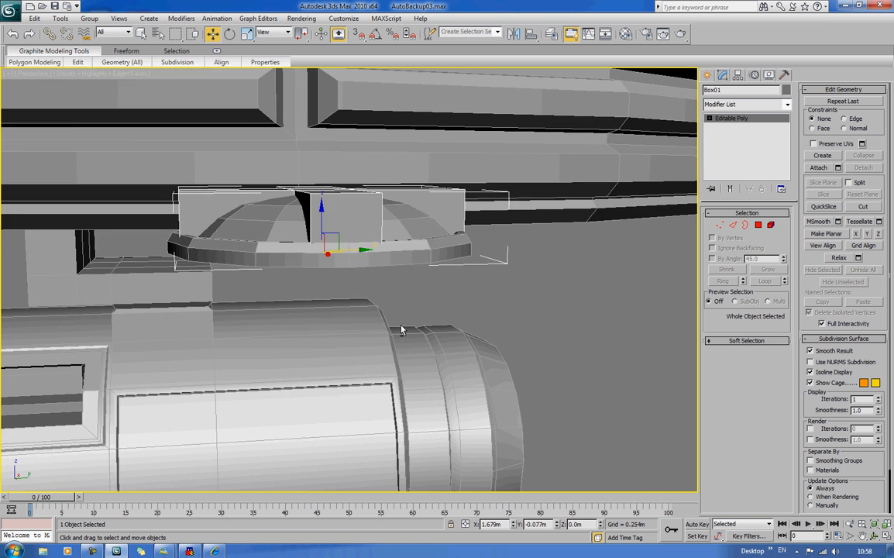
middle_drag(361, 293, 380, 291)
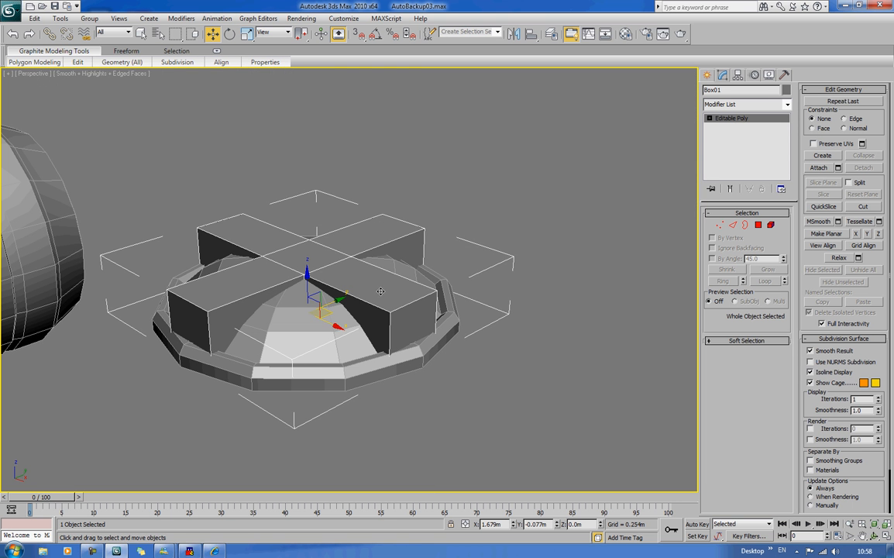
drag(307, 281, 307, 267)
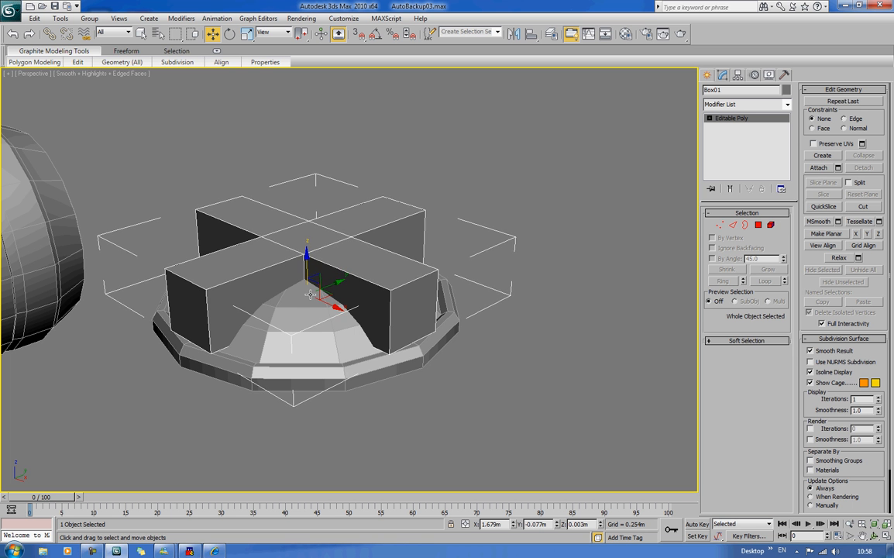
Subtract the cross from the domed disc with a ProBoolean compound object.
alt+middle_drag(307, 267, 374, 307)
key(ctrl+d)
click(338, 410)
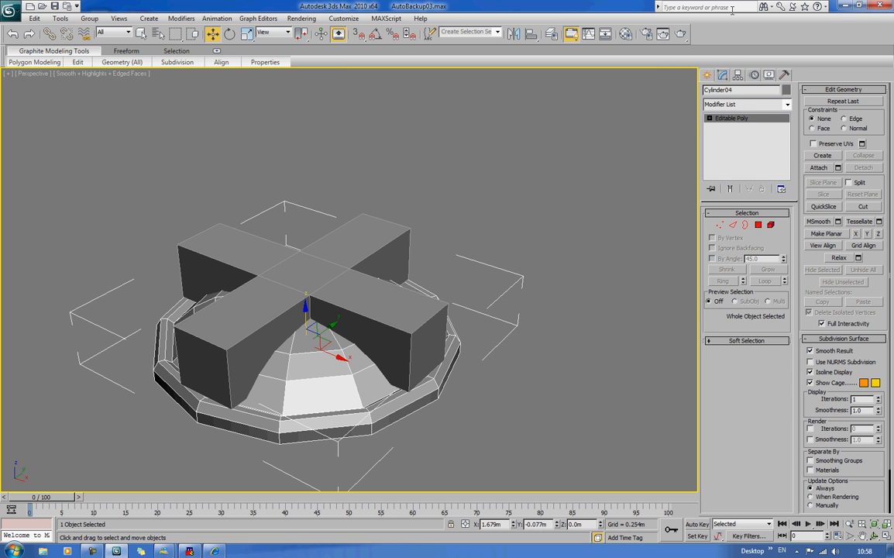
click(713, 104)
click(713, 104)
click(707, 75)
click(719, 107)
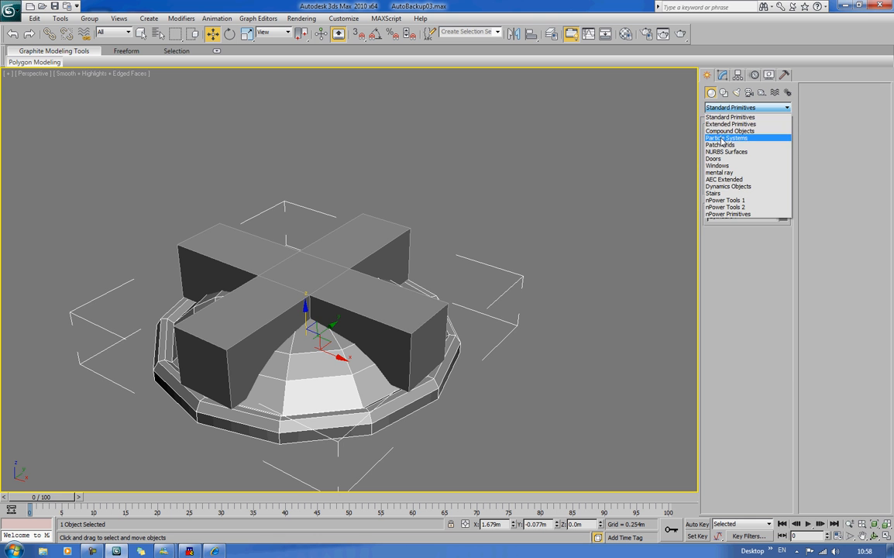
click(728, 131)
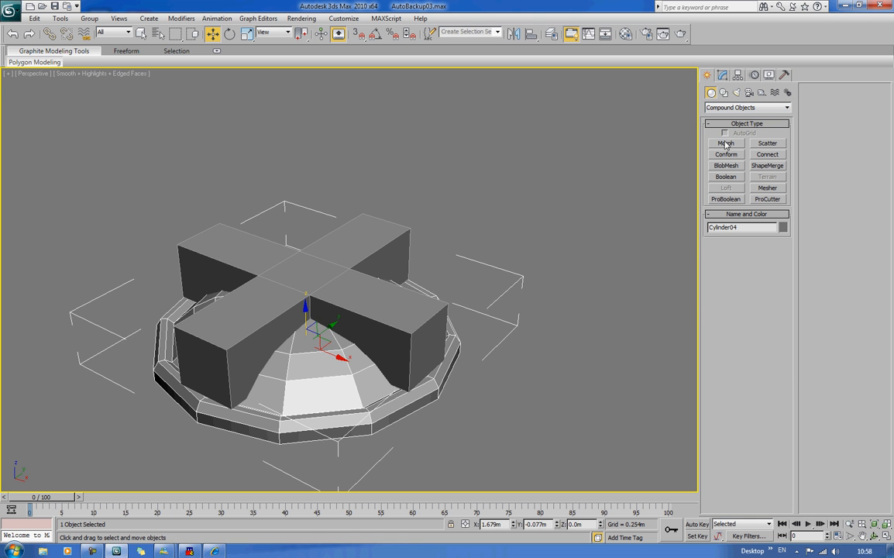
click(725, 199)
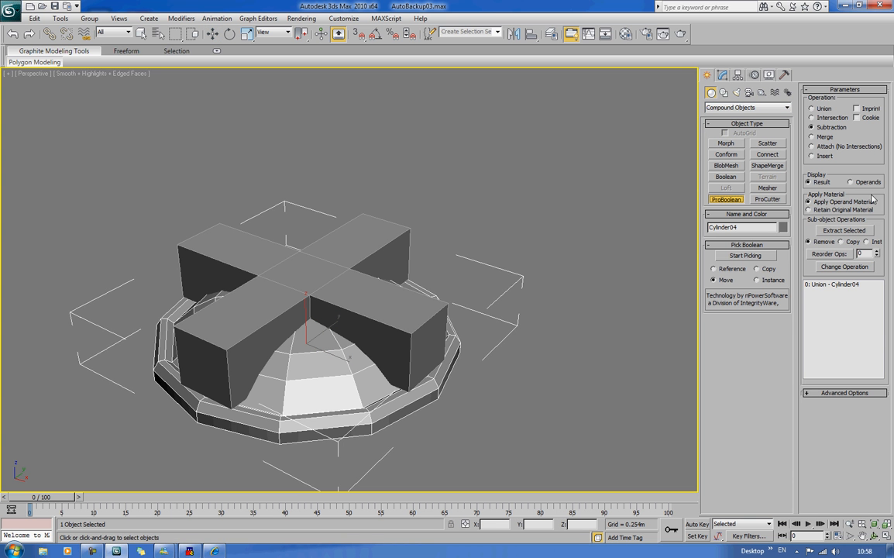
click(746, 258)
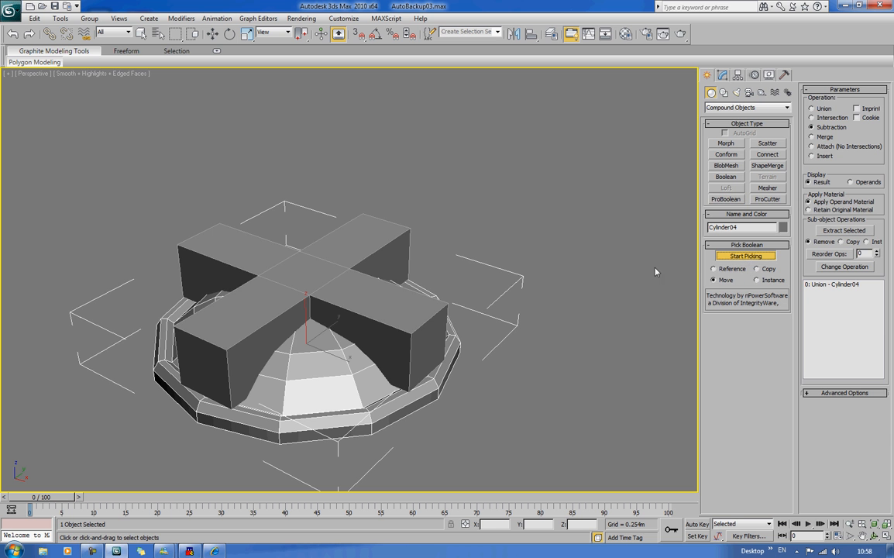
click(390, 304)
Convert the cut disc to an editable poly and deselect it.
key(w)
right_click(457, 341)
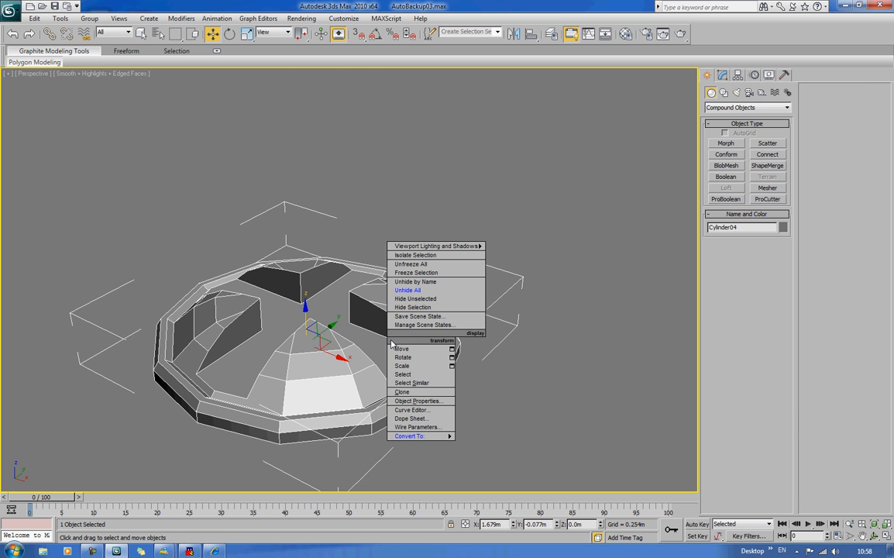
mouse_move(422, 435)
click(492, 444)
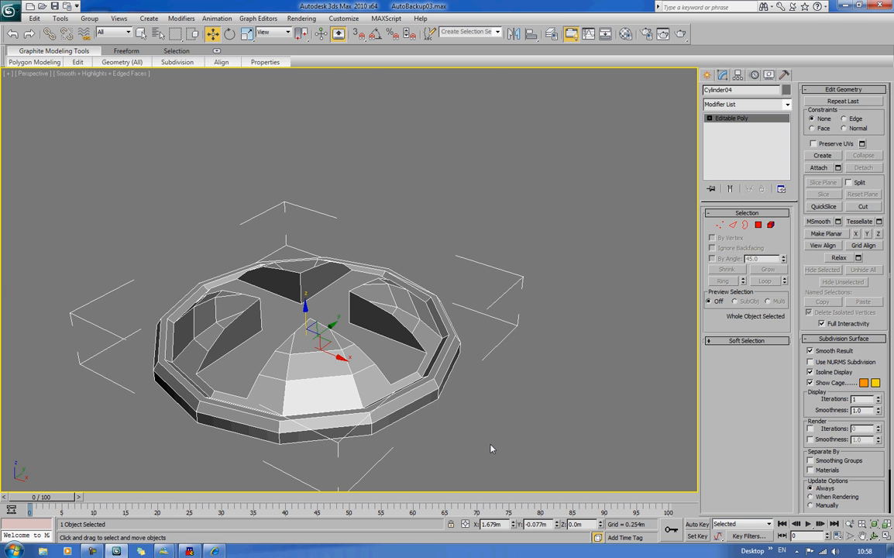
middle_drag(510, 397, 498, 362)
scroll(497, 362, down, 3)
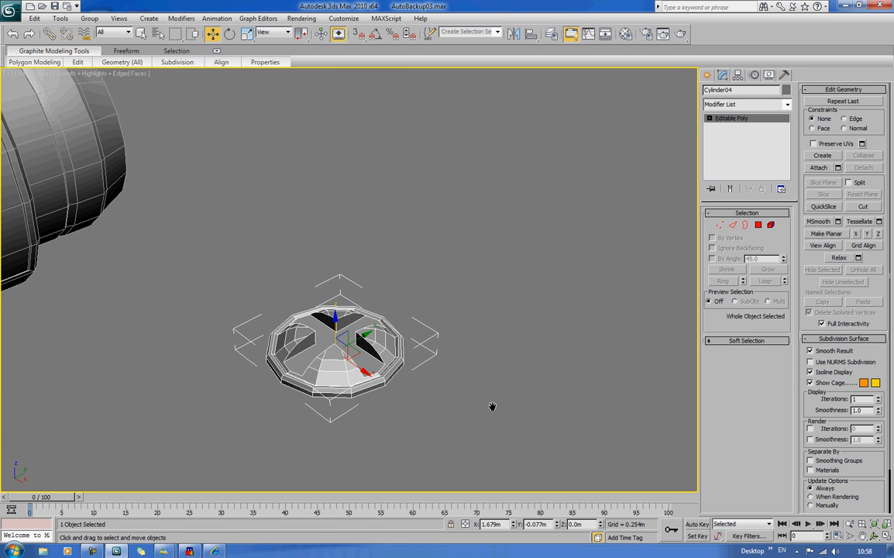
click(542, 360)
Start running a MAXScript file and browse to the PROJECTS folder on STORAGE ONE (E:).
scroll(542, 356, down, 3)
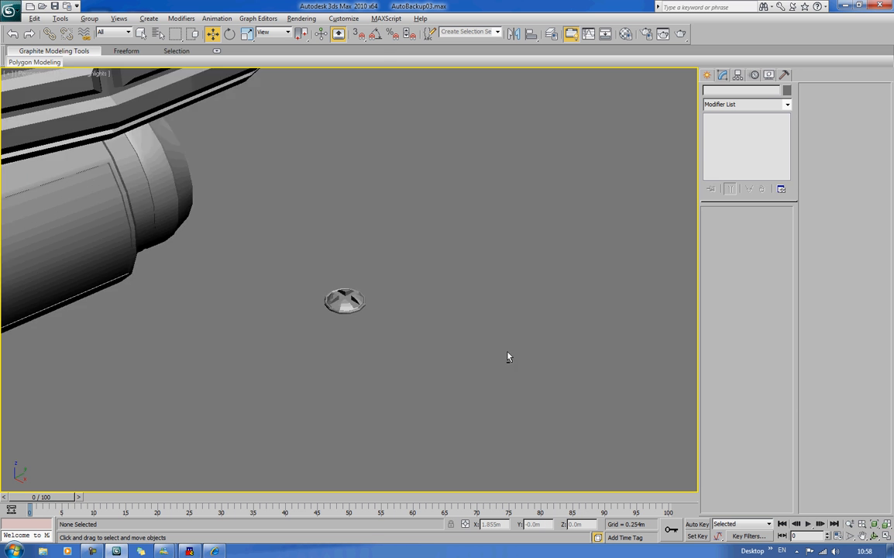
alt+middle_drag(508, 353, 441, 312)
scroll(510, 368, down, 3)
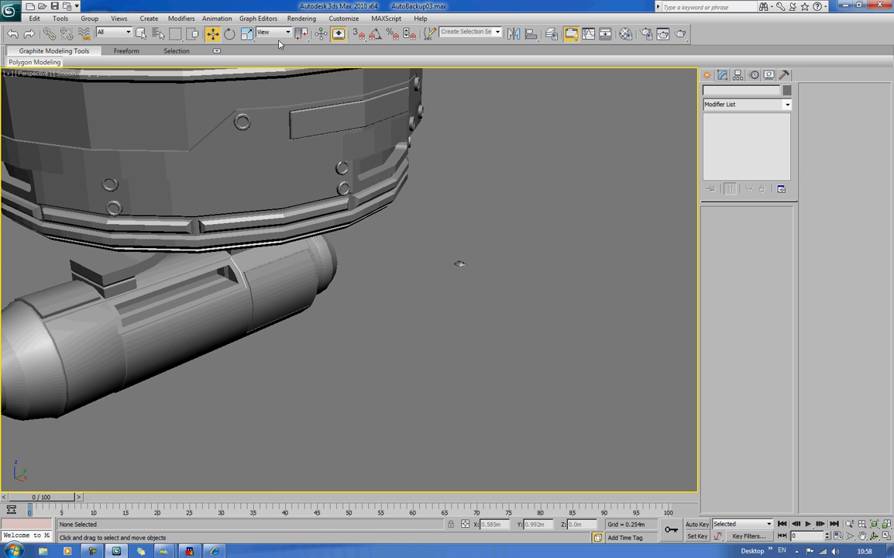
click(385, 18)
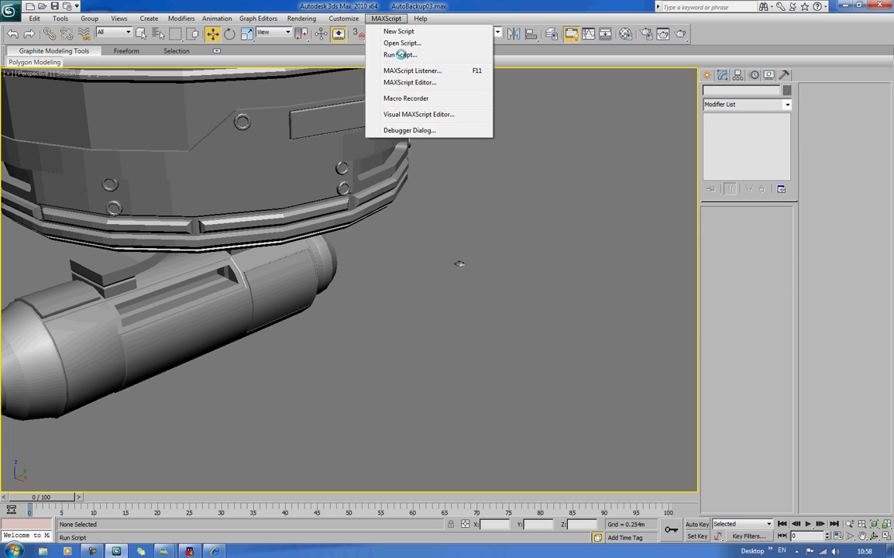
click(400, 54)
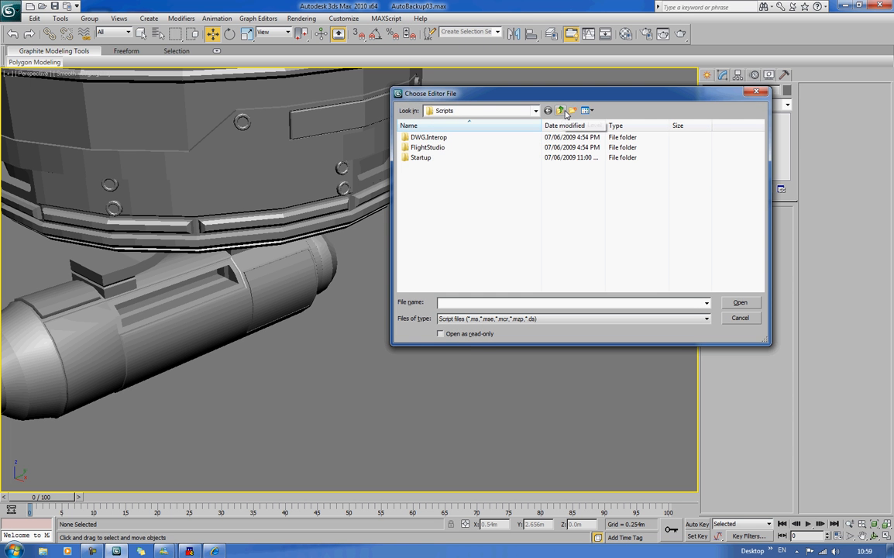
click(561, 111)
click(564, 111)
click(565, 110)
click(564, 111)
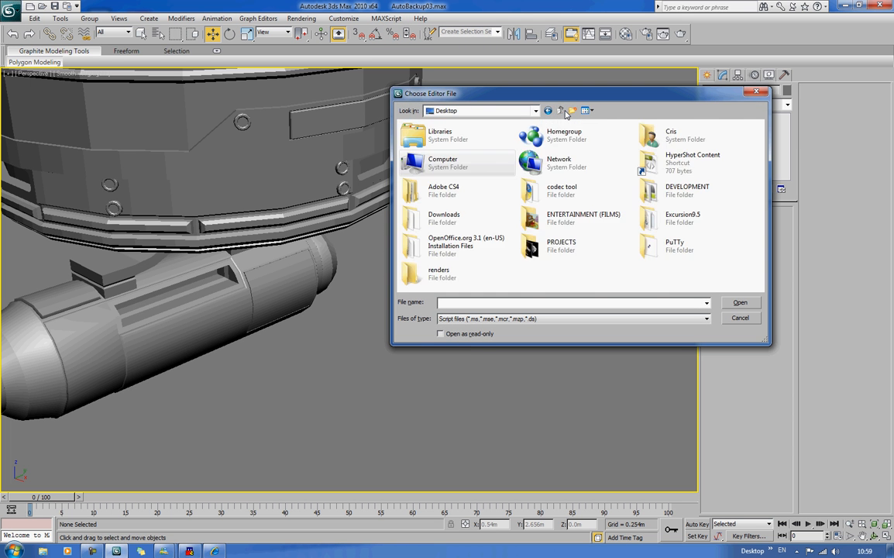
click(483, 112)
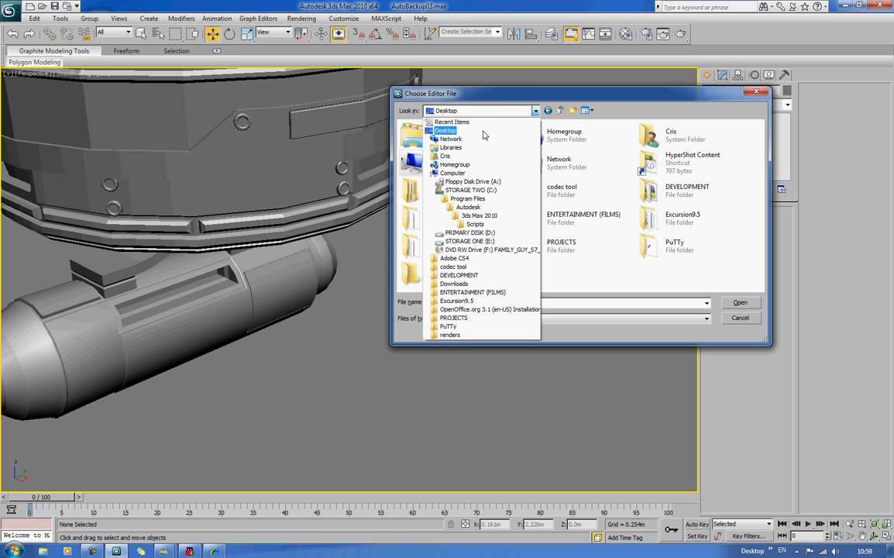
click(486, 242)
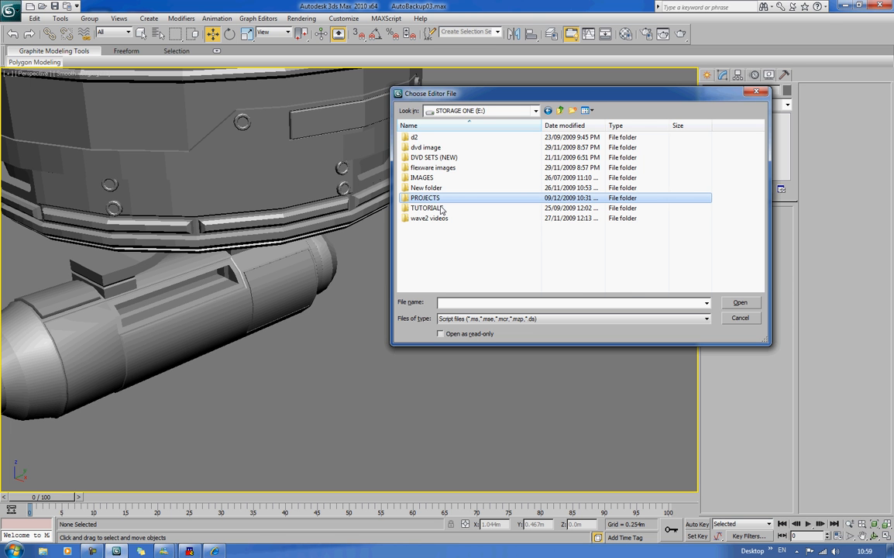
double_click(457, 199)
Run the placement tool script and move its Paint Hair Floater window clear of the gun model.
scroll(468, 207, down, 5)
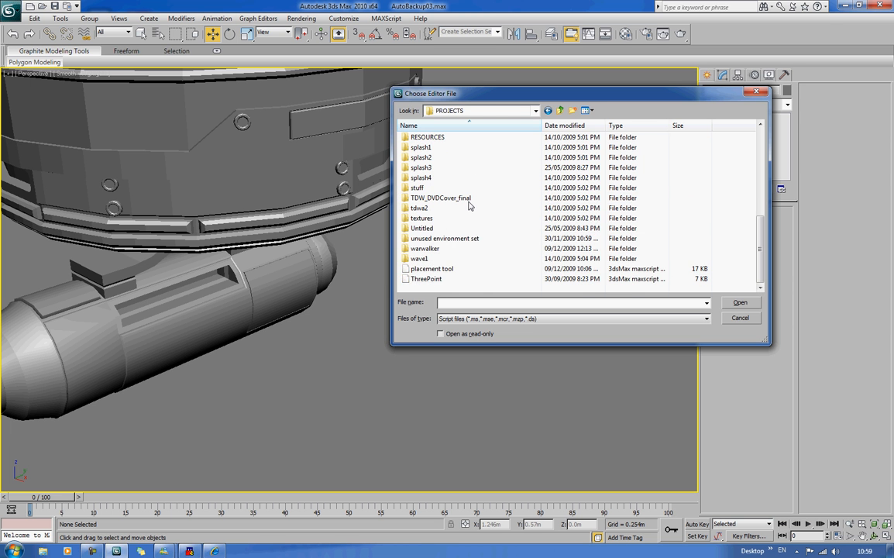
double_click(422, 268)
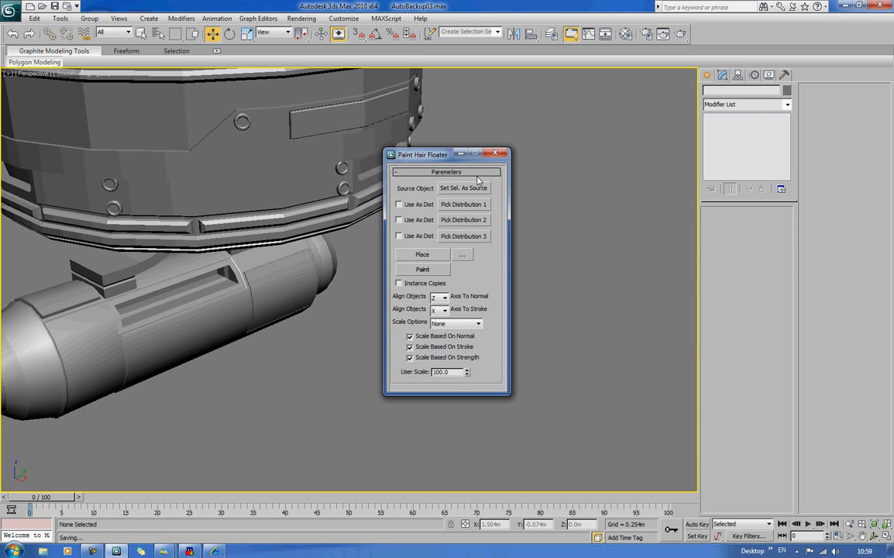
drag(444, 163, 751, 153)
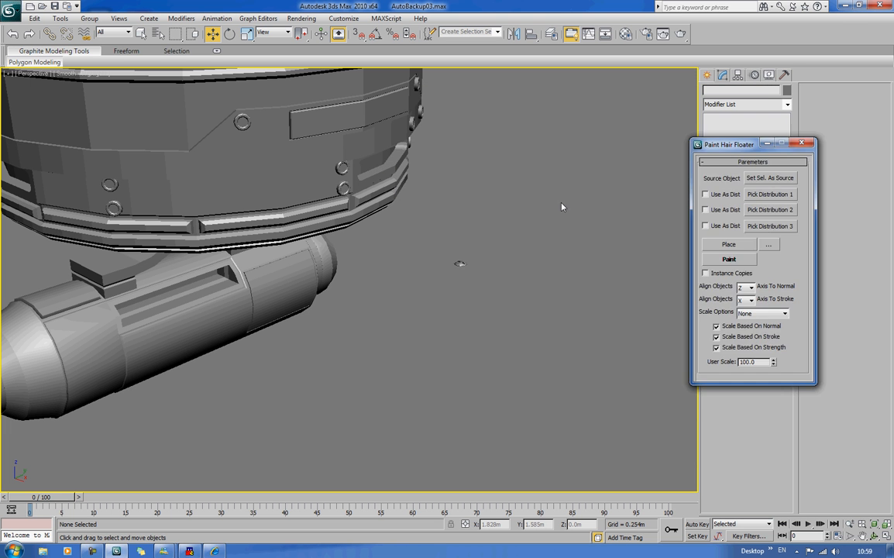
Select the gun housing, set the domed screw head as distribution object 1 and turn on Place mode.
click(226, 291)
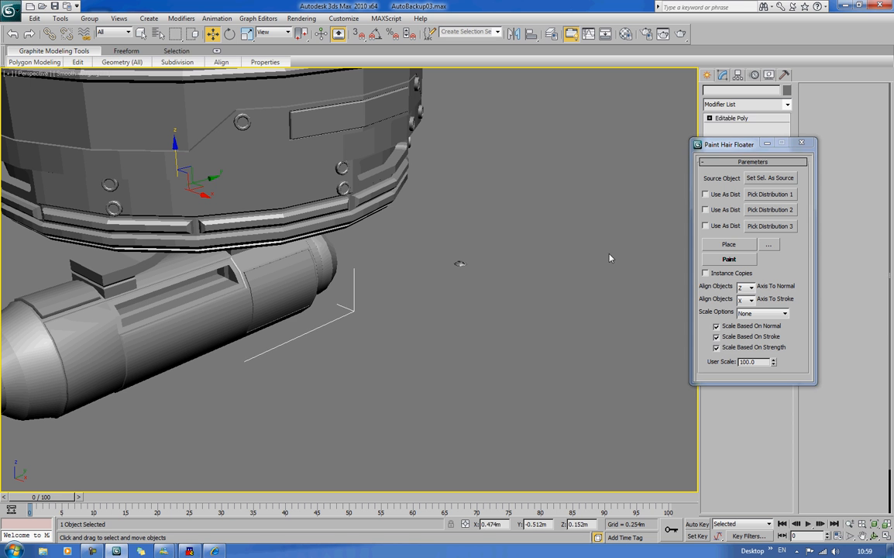
click(766, 195)
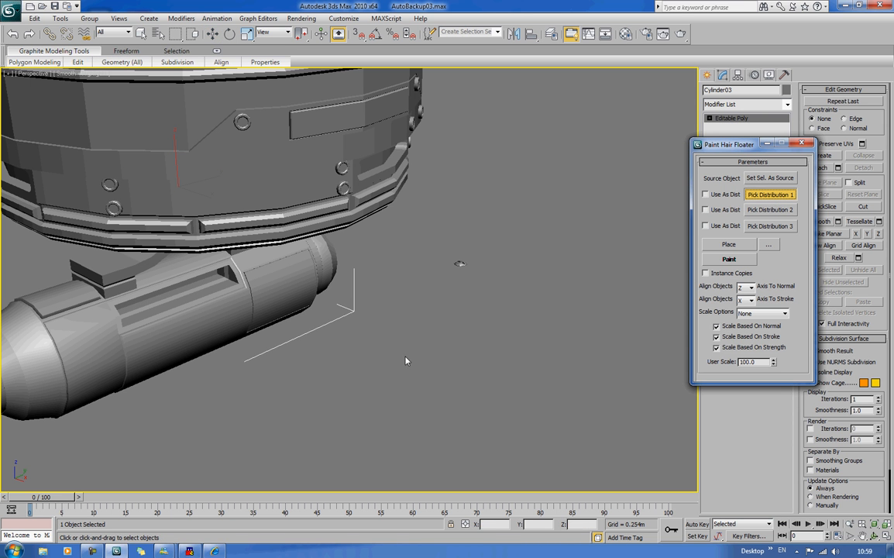
click(462, 266)
mouse_move(463, 329)
middle_down()
mouse_move(604, 314)
mouse_move(533, 353)
mouse_move(658, 265)
middle_up()
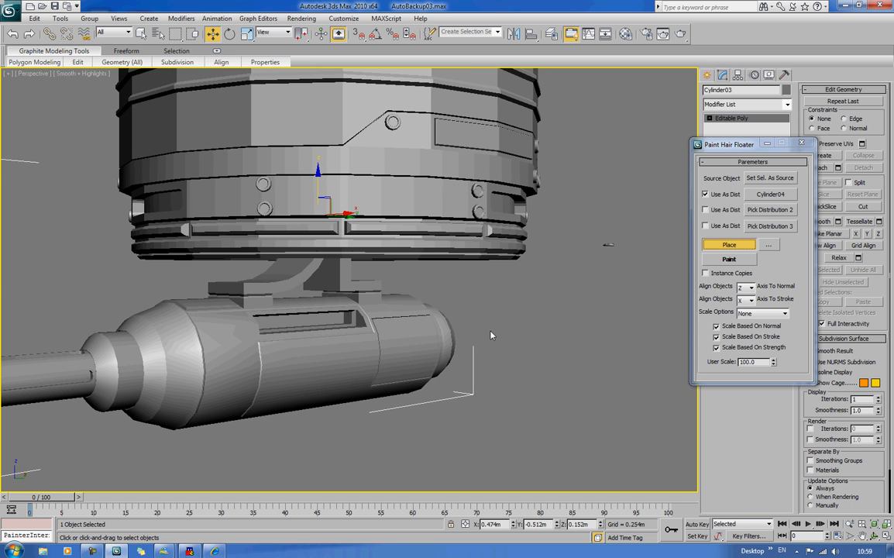
Try placing a screw head on the gun housing near the front bracket.
mouse_move(389, 325)
middle_down()
mouse_move(426, 253)
mouse_move(433, 264)
mouse_move(409, 262)
mouse_move(442, 279)
middle_up()
scroll(441, 278, up, 2)
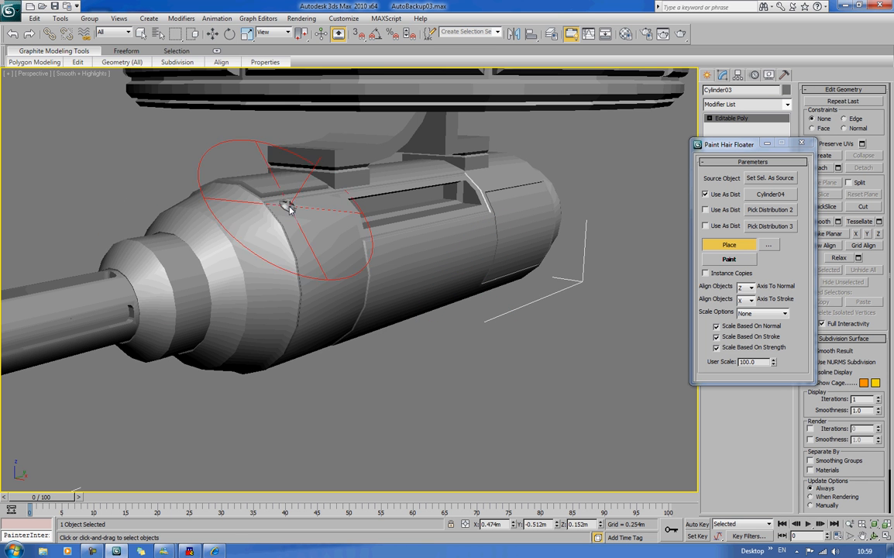
click(304, 232)
Place two screw heads on the side surface ahead of the slot and two on the raised panel above it.
middle_drag(444, 245, 411, 306)
scroll(411, 312, up, 2)
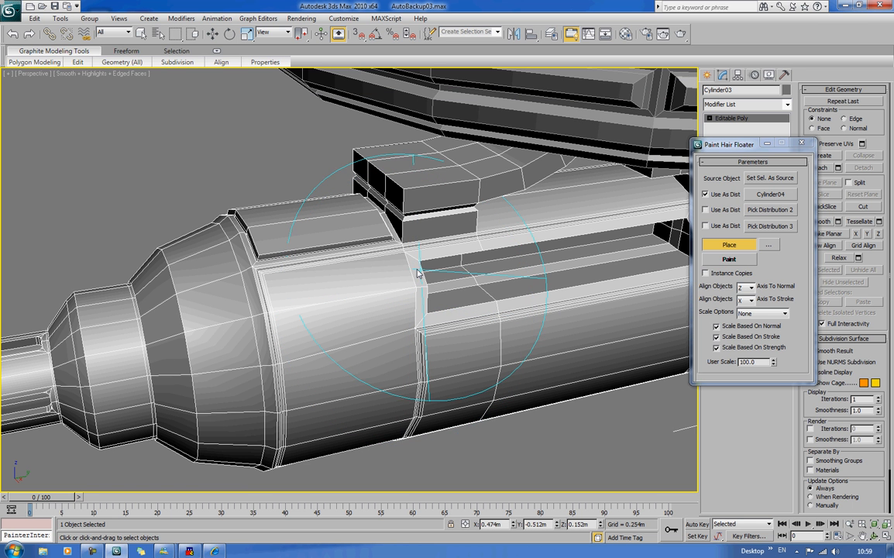
click(396, 271)
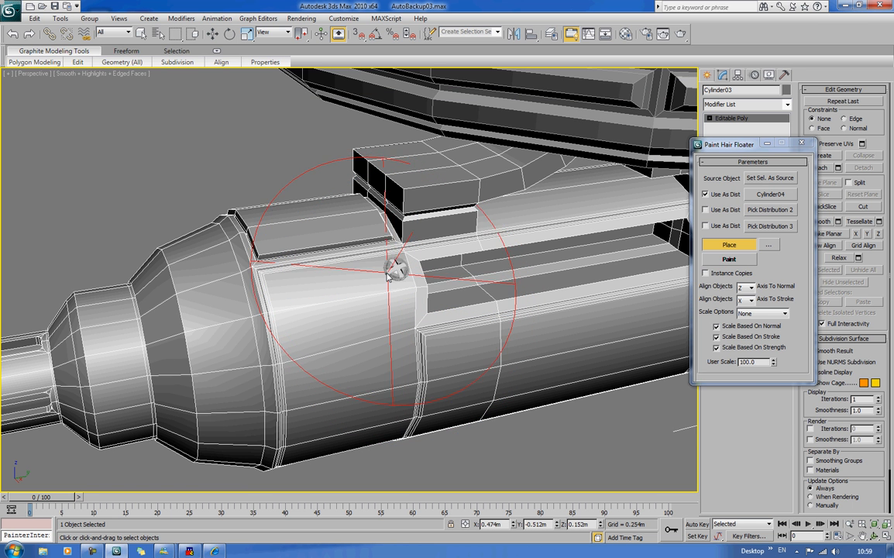
click(282, 290)
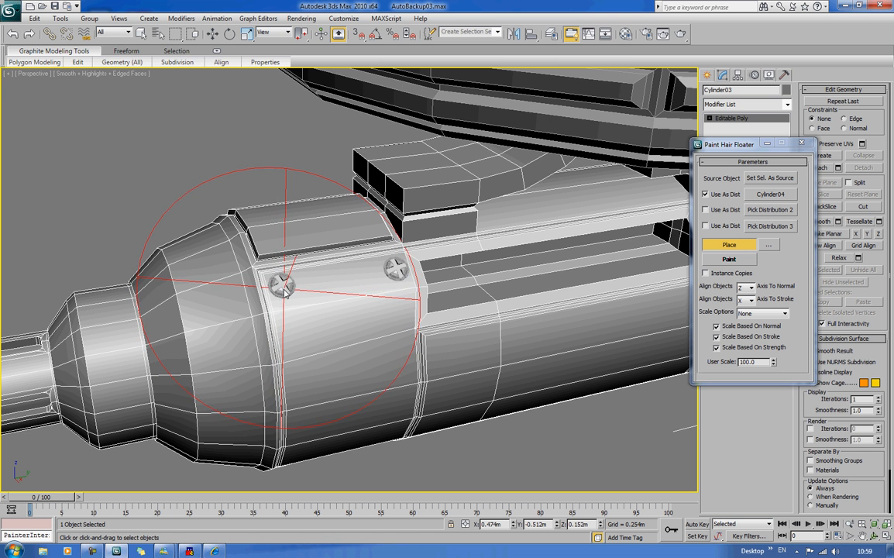
click(267, 240)
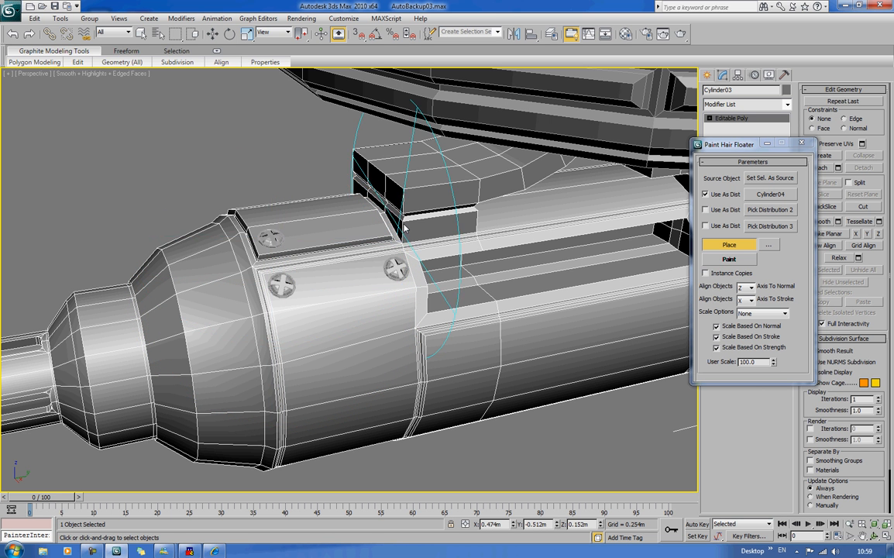
click(373, 229)
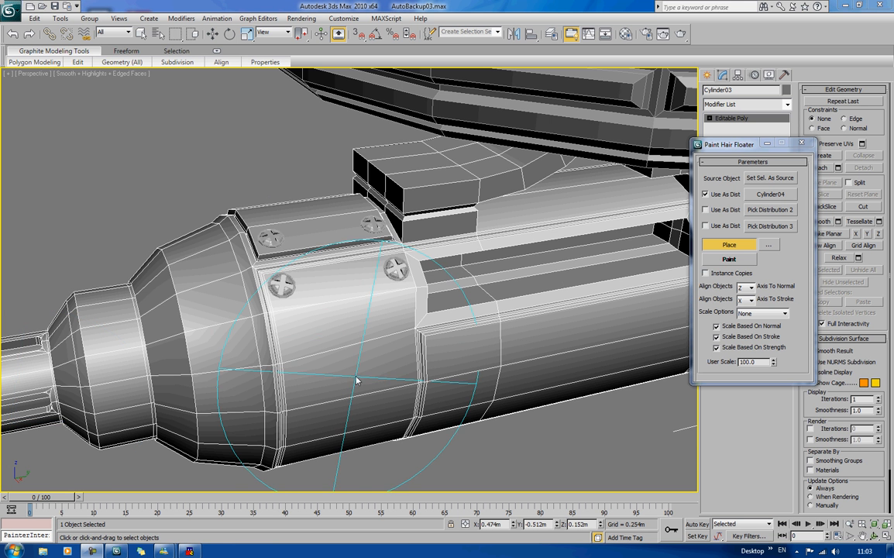
Place a screw head at both upper corners of the long panel below the slot, with edged faces turned off.
mouse_move(355, 382)
alt+middle_down()
mouse_move(341, 366)
mouse_move(370, 367)
mouse_move(319, 357)
mouse_move(381, 355)
mouse_move(325, 340)
mouse_move(338, 326)
mouse_move(350, 339)
mouse_move(431, 339)
mouse_move(361, 346)
mouse_move(485, 290)
mouse_move(290, 321)
mouse_move(366, 313)
alt+middle_up()
click(329, 361)
key(F4)
scroll(416, 365, up, 4)
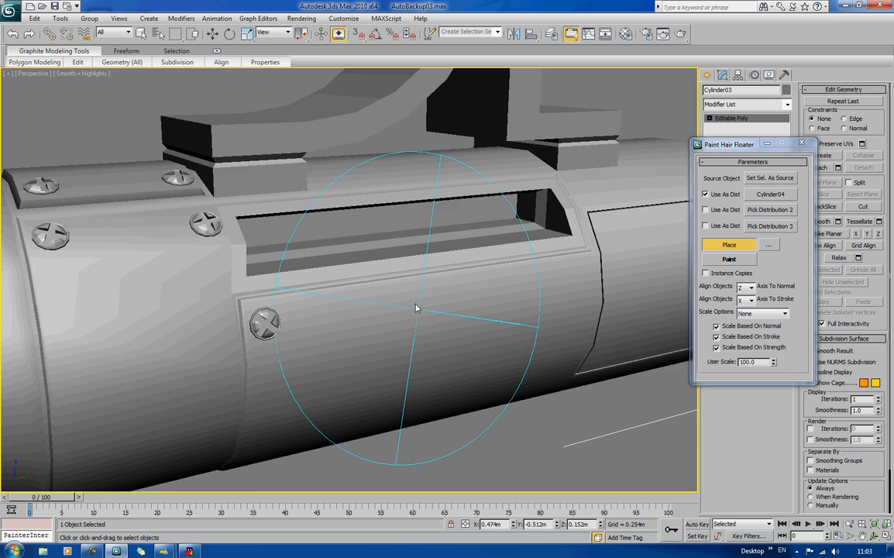
mouse_move(448, 303)
middle_down()
mouse_move(399, 317)
mouse_move(424, 254)
middle_up()
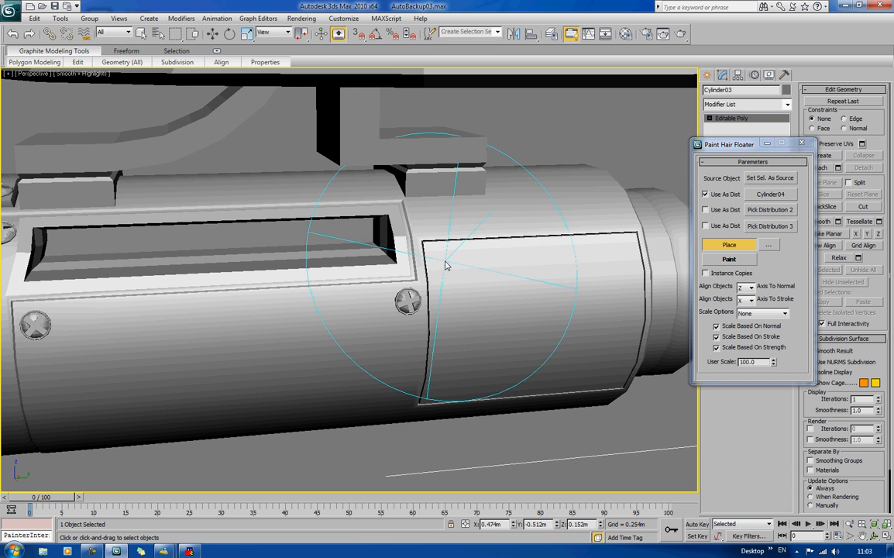
Place a screw head at each of the four corners of the rear side panel.
drag(444, 260, 457, 271)
middle_drag(542, 264, 453, 274)
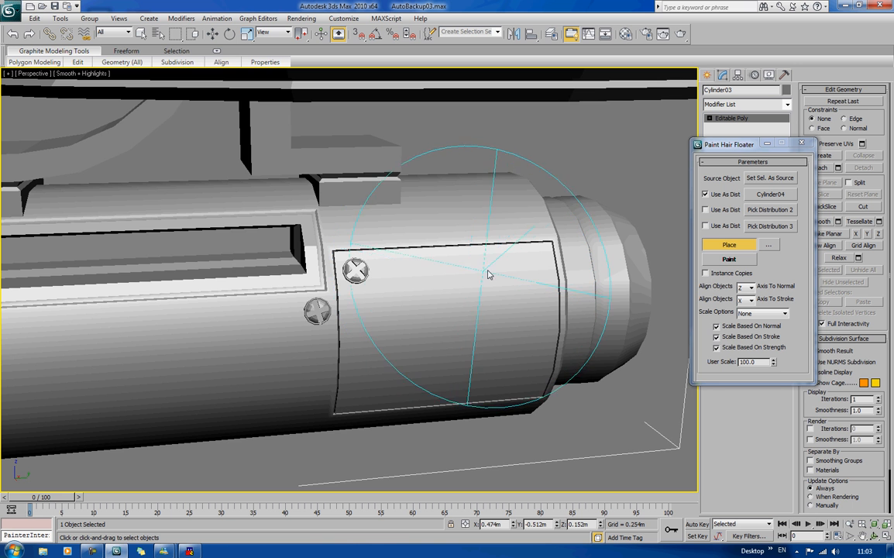
click(537, 263)
alt+middle_drag(531, 276, 527, 246)
alt+middle_drag(388, 281, 411, 258)
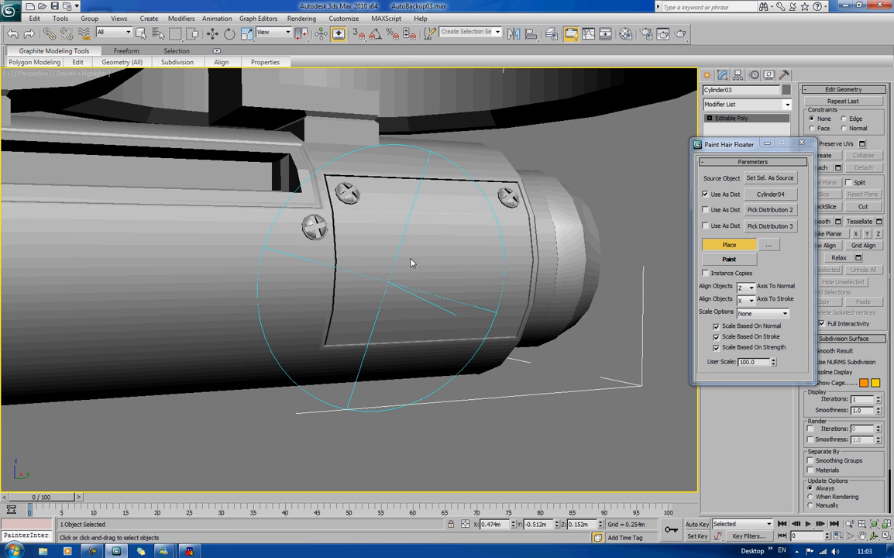
click(344, 332)
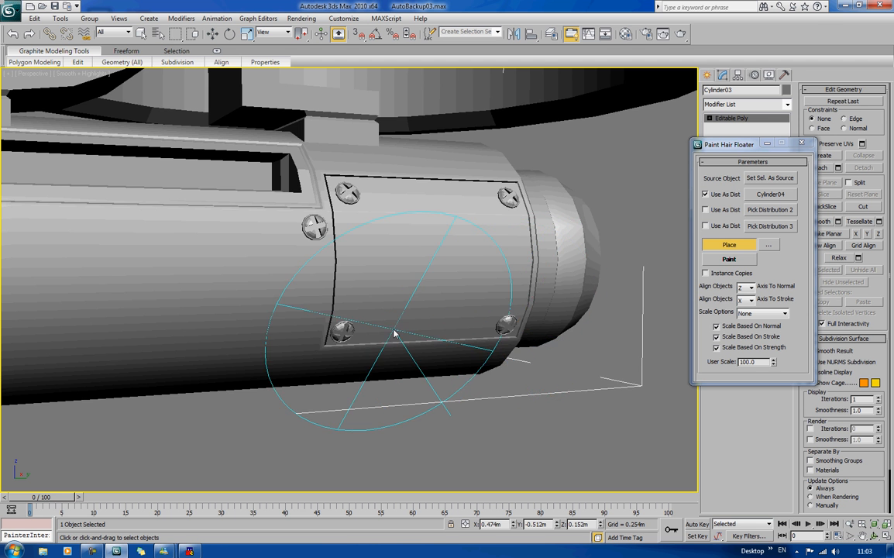
Place a screw head at the front and rear lower corners of the long panel on the housing's underside.
mouse_move(393, 336)
alt+middle_down()
mouse_move(403, 258)
mouse_move(351, 253)
mouse_move(355, 220)
mouse_move(220, 232)
alt+middle_up()
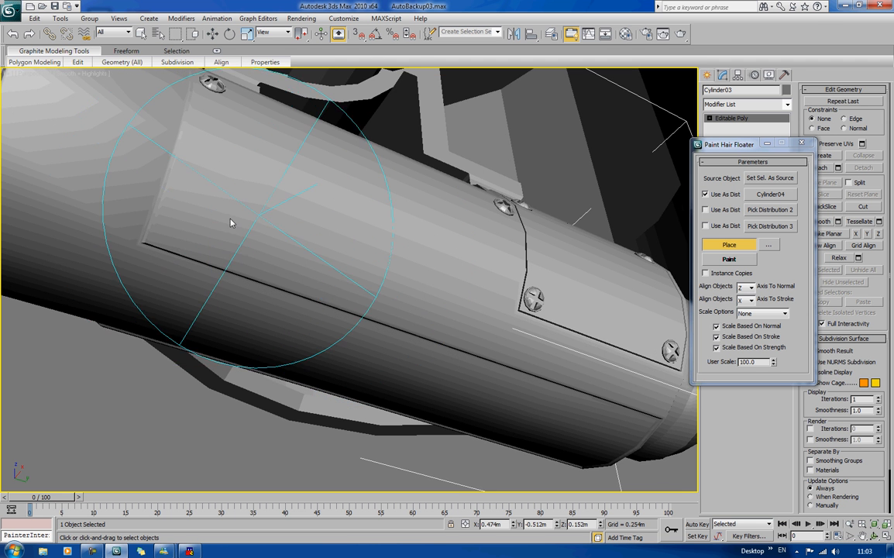
click(168, 234)
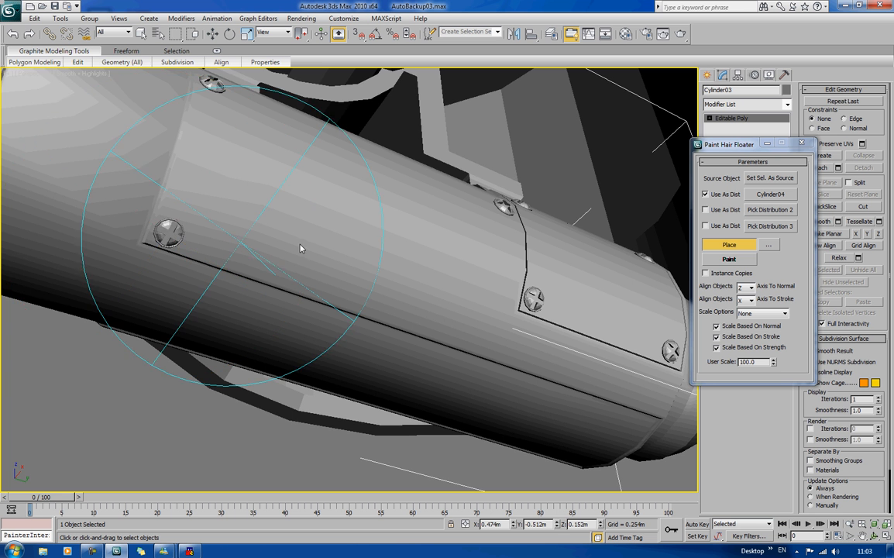
middle_drag(363, 241, 228, 208)
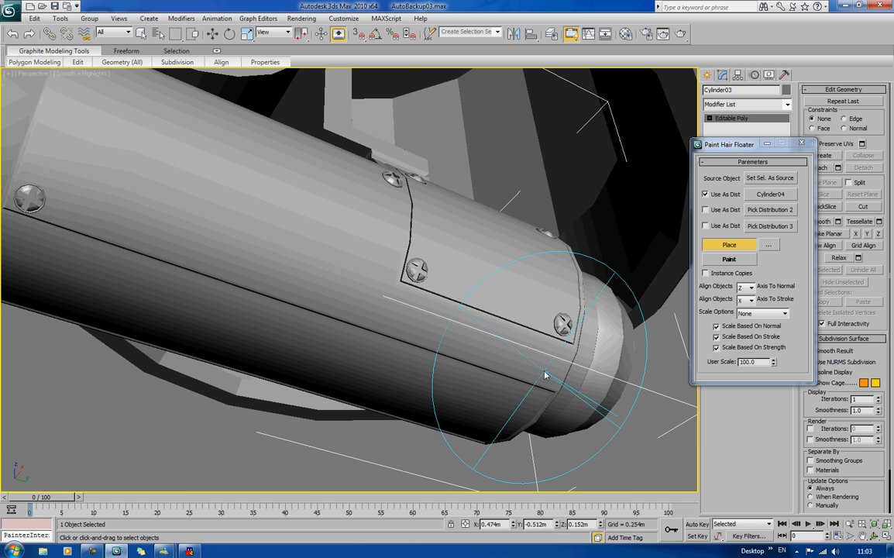
click(545, 376)
middle_drag(427, 314, 573, 317)
scroll(573, 317, down, 4)
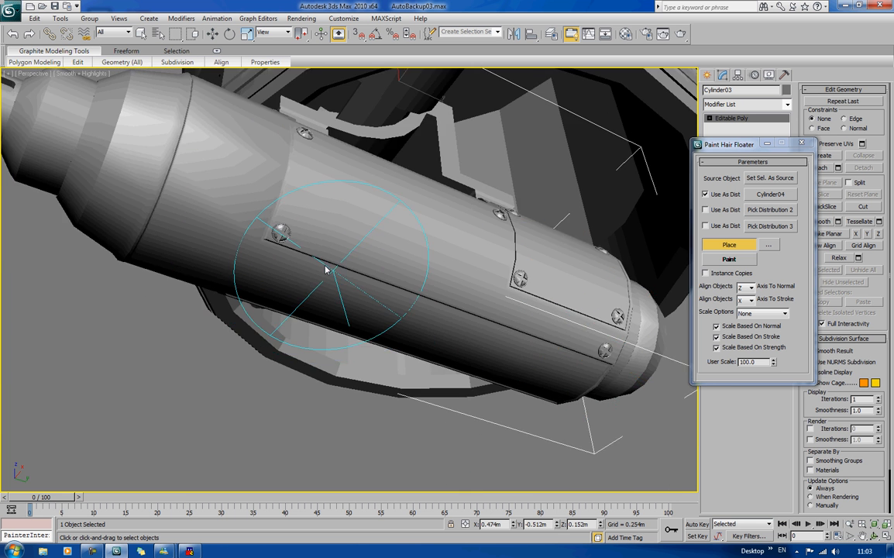
On the housing's opposite side, place two screw heads along the upper strip and two at the long panel's upper corners.
mouse_move(325, 269)
alt+middle_down()
mouse_move(322, 326)
mouse_move(313, 314)
alt+middle_up()
middle_drag(293, 250, 363, 223)
mouse_move(259, 230)
alt+middle_down()
mouse_move(275, 202)
mouse_move(270, 180)
mouse_move(389, 190)
mouse_move(409, 180)
mouse_move(409, 162)
mouse_move(413, 198)
mouse_move(425, 182)
alt+middle_up()
click(257, 195)
mouse_move(427, 110)
middle_down()
mouse_move(424, 231)
mouse_move(464, 284)
mouse_move(464, 256)
mouse_move(421, 194)
mouse_move(355, 200)
mouse_move(385, 204)
middle_up()
click(481, 278)
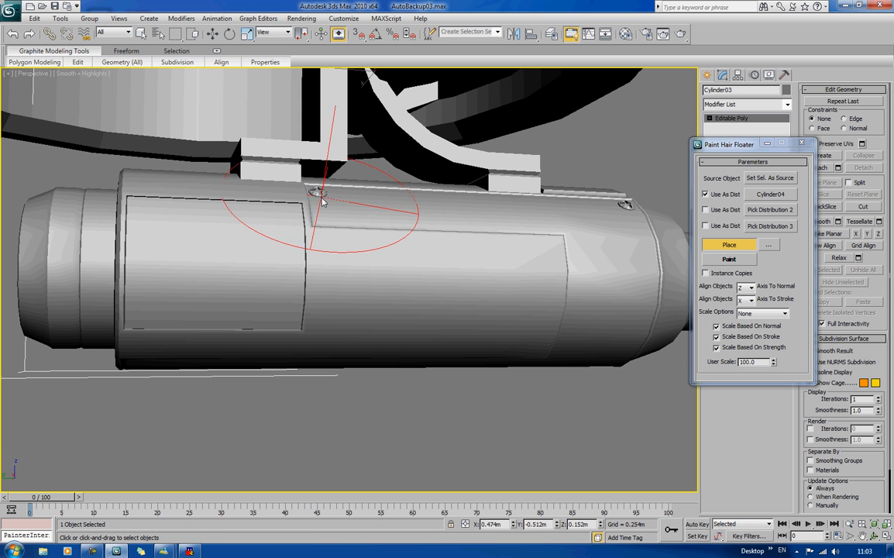
click(323, 218)
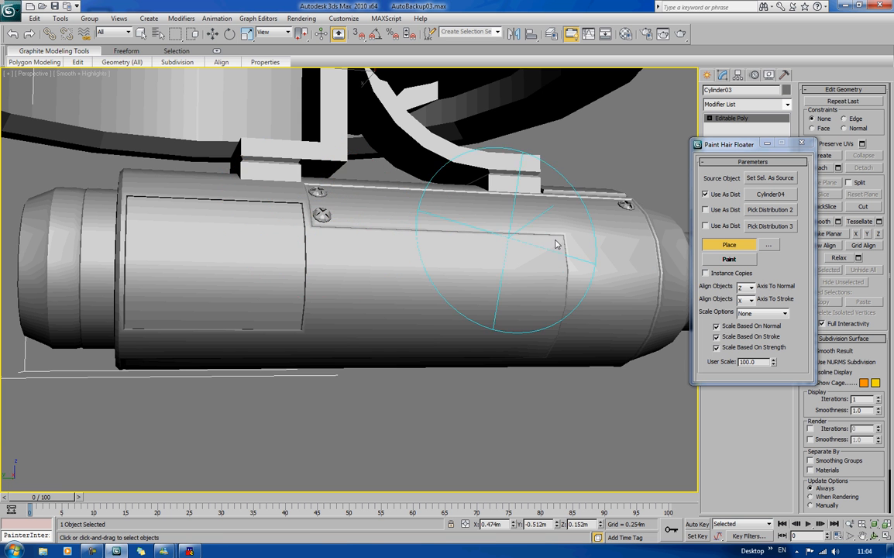
click(551, 249)
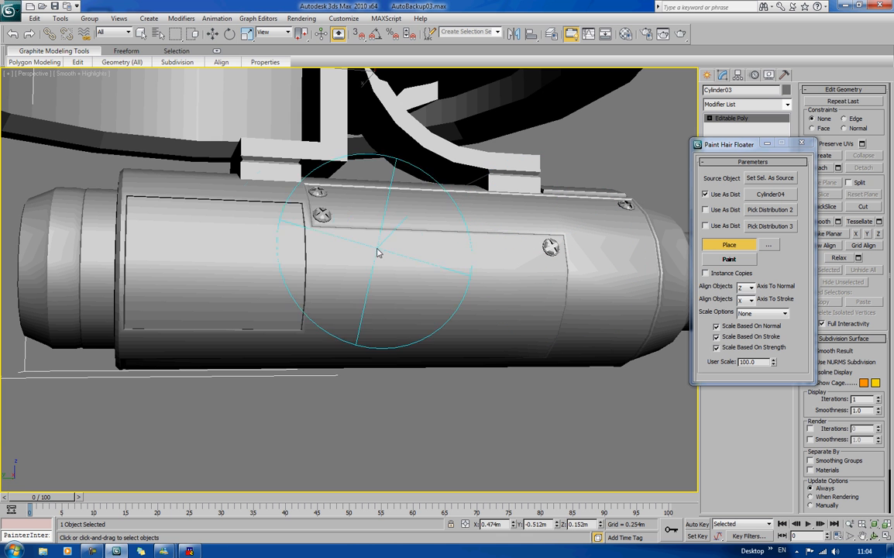
Place a screw head at each of the four corners of the opposite side's rear panel.
click(289, 219)
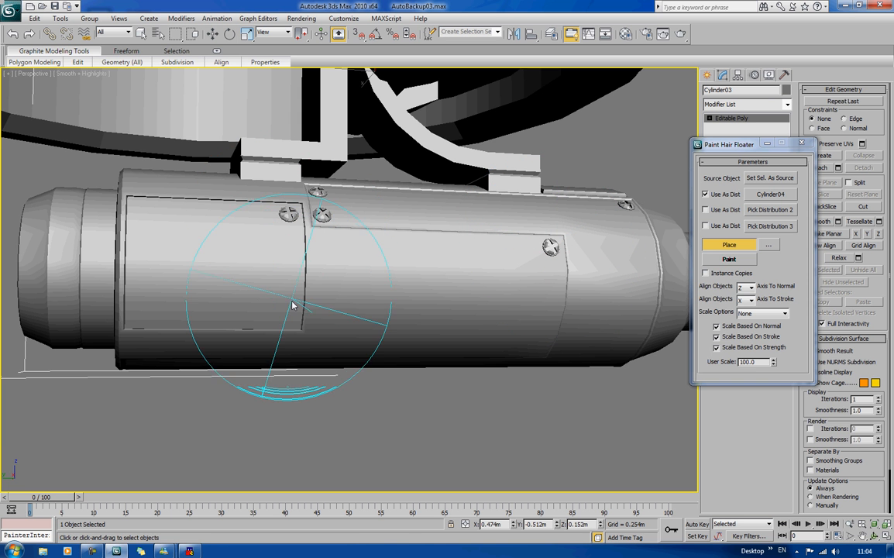
click(289, 319)
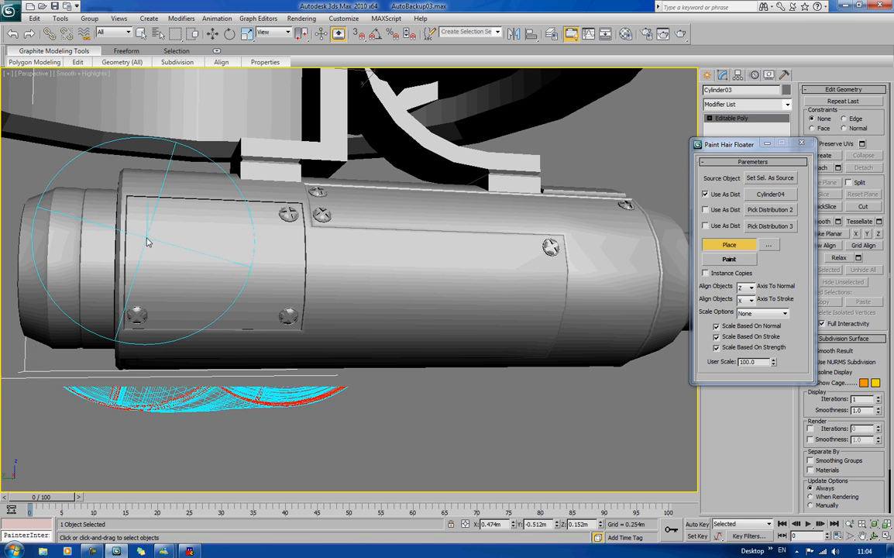
click(140, 319)
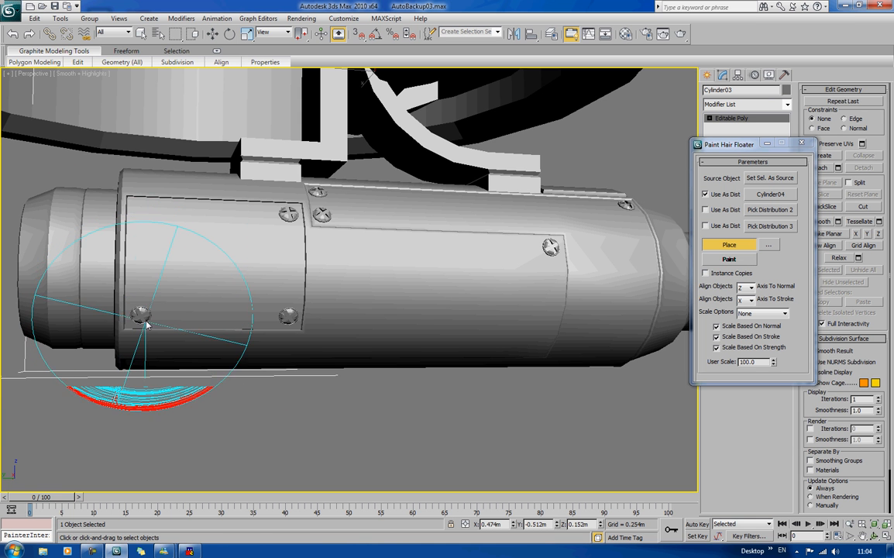
click(141, 214)
mouse_move(140, 214)
alt+middle_down()
mouse_move(255, 239)
mouse_move(130, 243)
mouse_move(422, 219)
alt+middle_up()
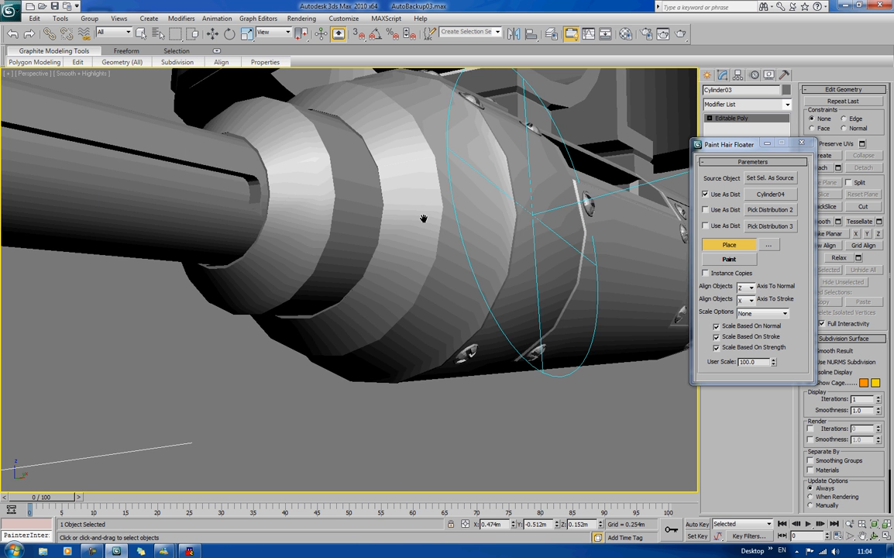
Try to place two screw heads side by side on the sloped front cone of the gun housing.
scroll(422, 219, down, 7)
alt+middle_drag(369, 186, 370, 232)
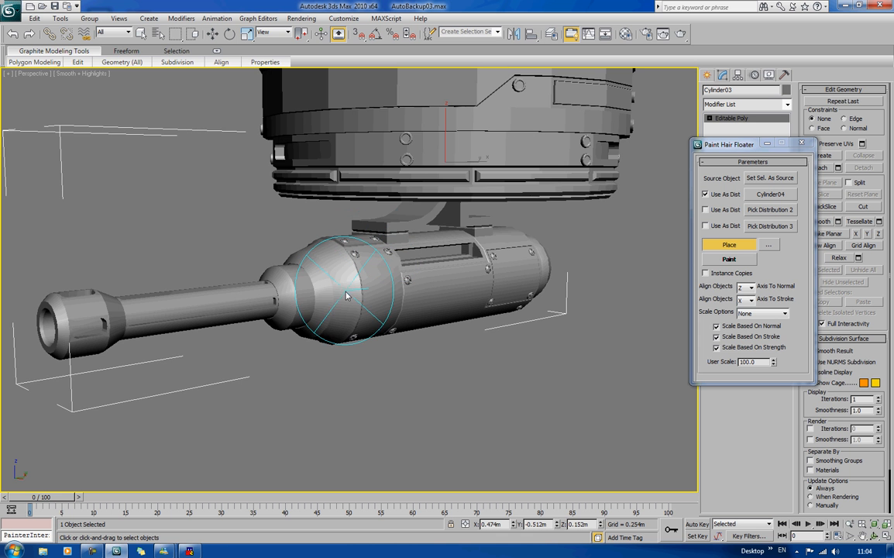
click(323, 295)
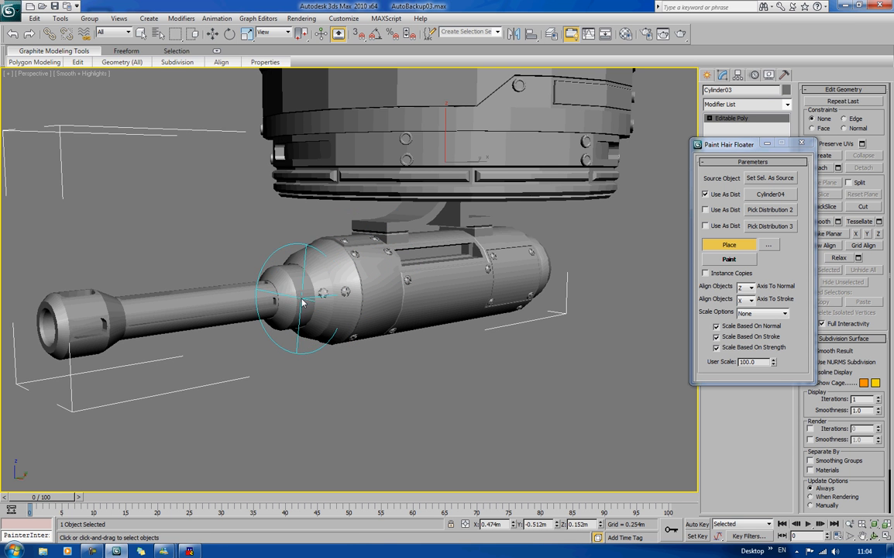
click(246, 302)
Place two screw heads on the side of the rear mounting foot, and add them to the front mounting foot's matching side.
mouse_move(409, 346)
alt+middle_down()
mouse_move(364, 326)
mouse_move(285, 249)
mouse_move(298, 241)
mouse_move(319, 306)
mouse_move(333, 314)
alt+middle_up()
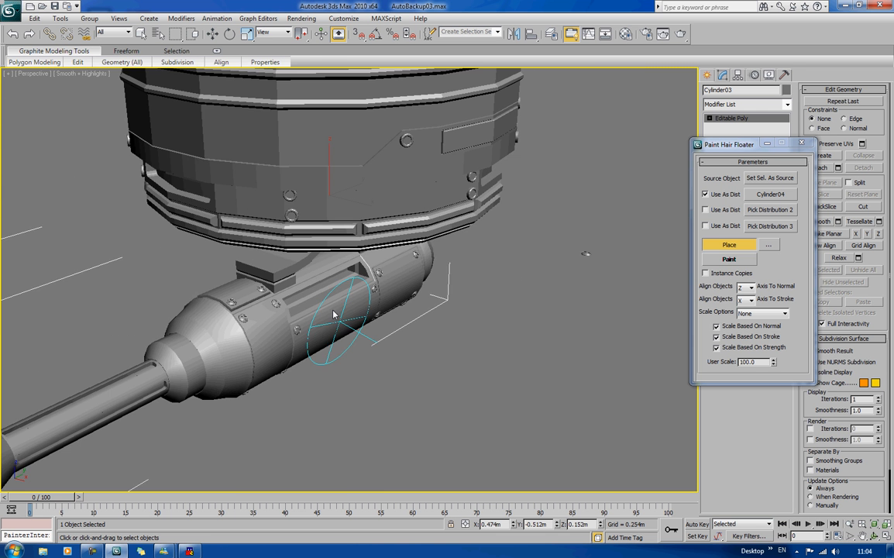
scroll(334, 313, up, 5)
alt+middle_drag(360, 344, 303, 367)
scroll(319, 316, up, 2)
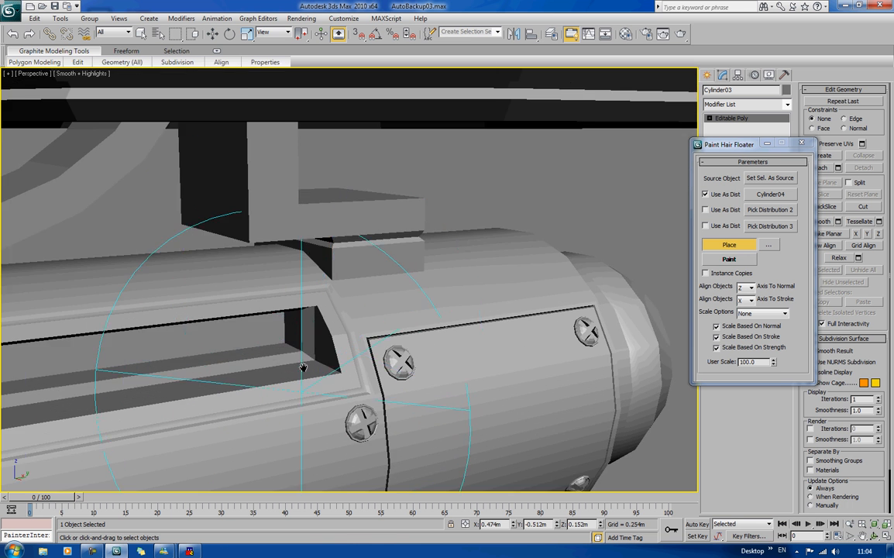
alt+middle_drag(326, 309, 265, 218)
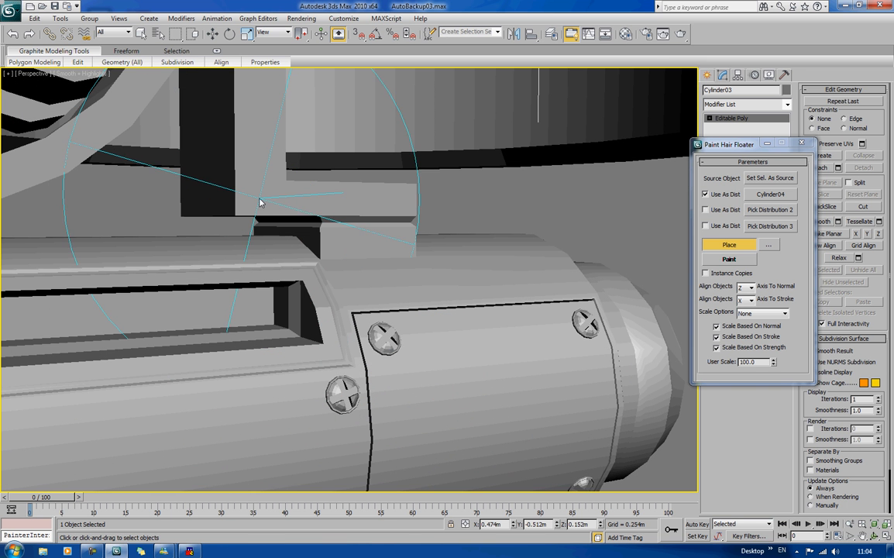
click(259, 202)
click(401, 202)
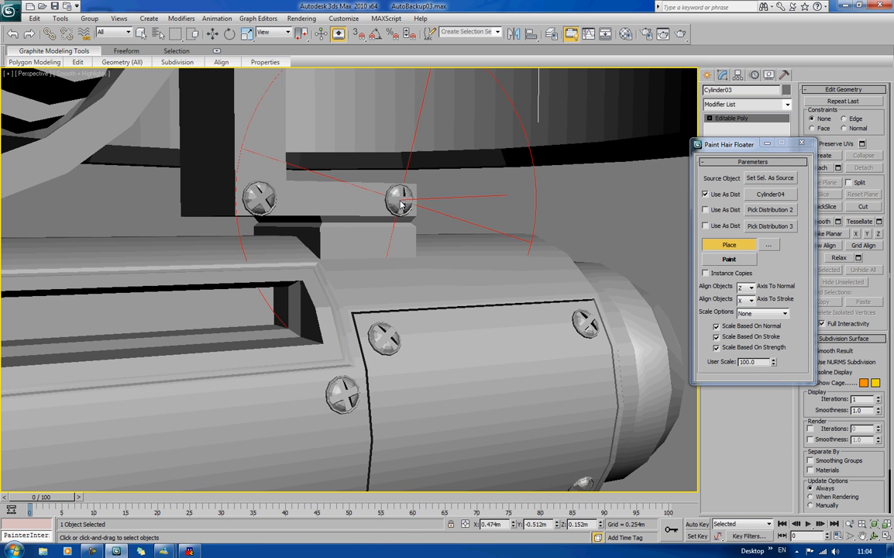
scroll(285, 231, down, 6)
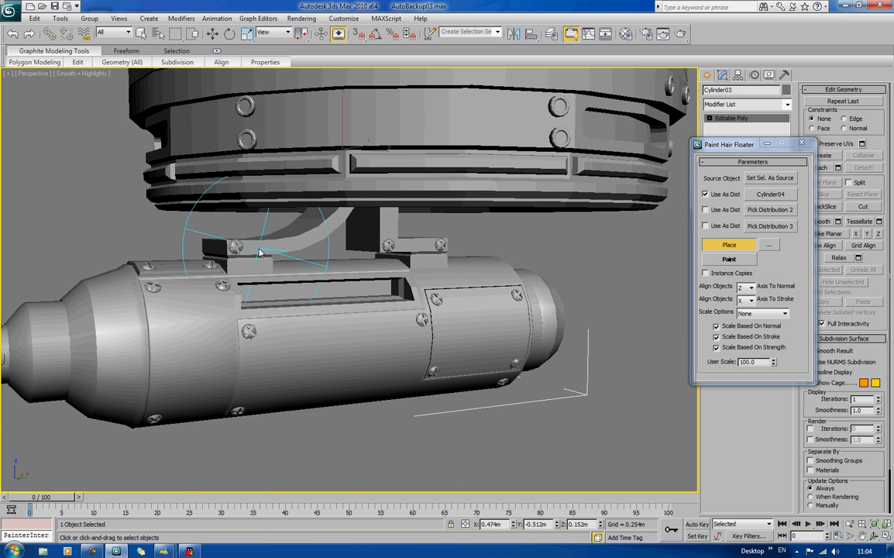
Place two screw heads side by side on the rear mounting foot's opposite side.
alt+middle_drag(235, 260, 360, 249)
scroll(360, 249, up, 4)
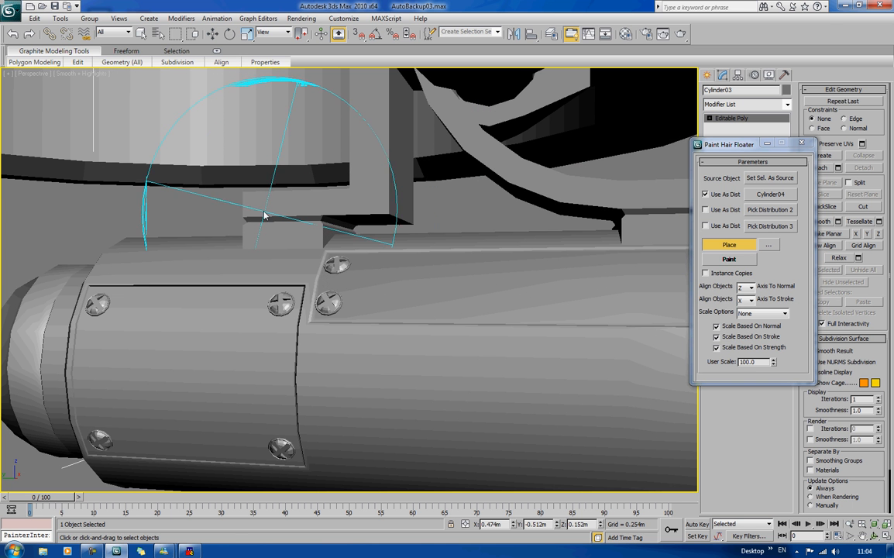
click(258, 206)
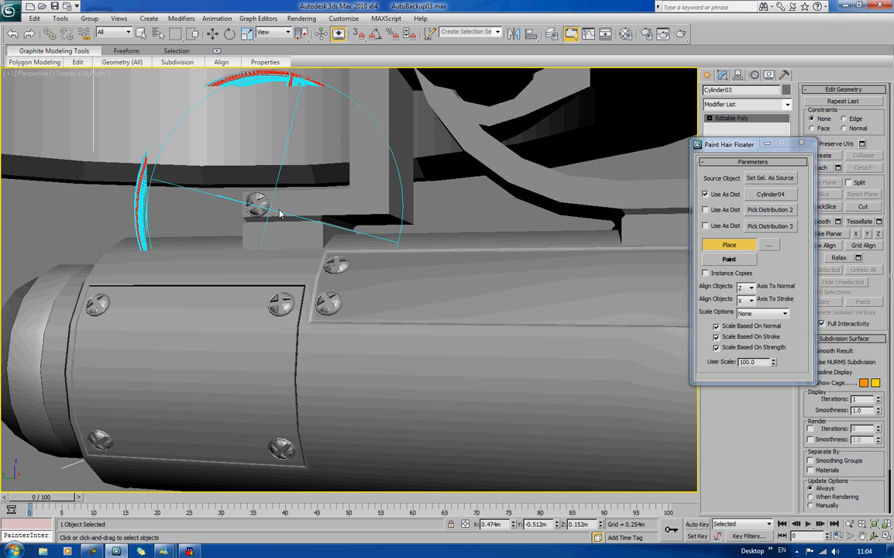
click(306, 207)
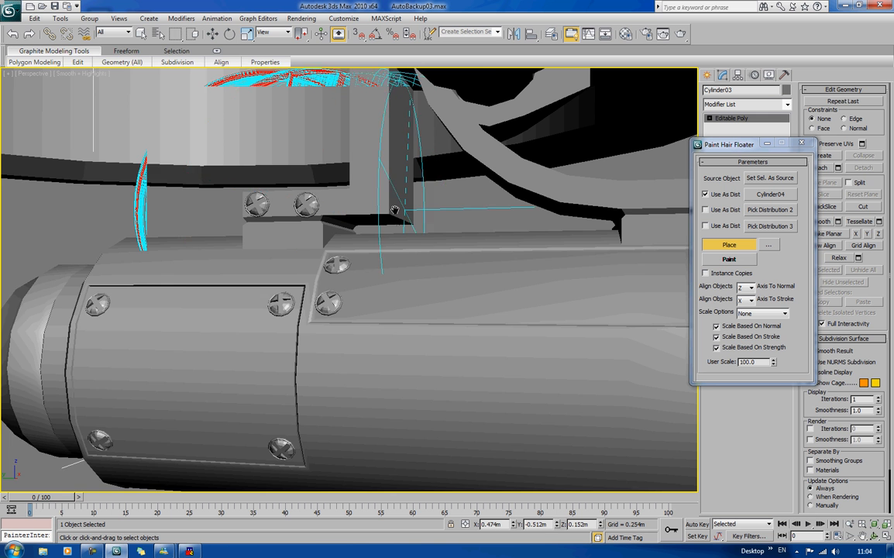
Place two screw heads side by side on the front mounting foot's opposite side.
middle_drag(396, 210, 304, 215)
click(539, 203)
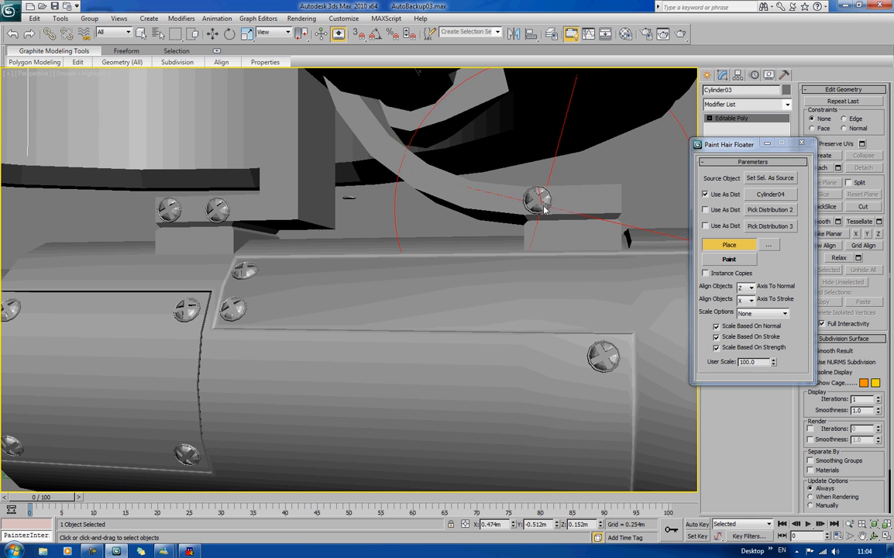
drag(608, 204, 612, 208)
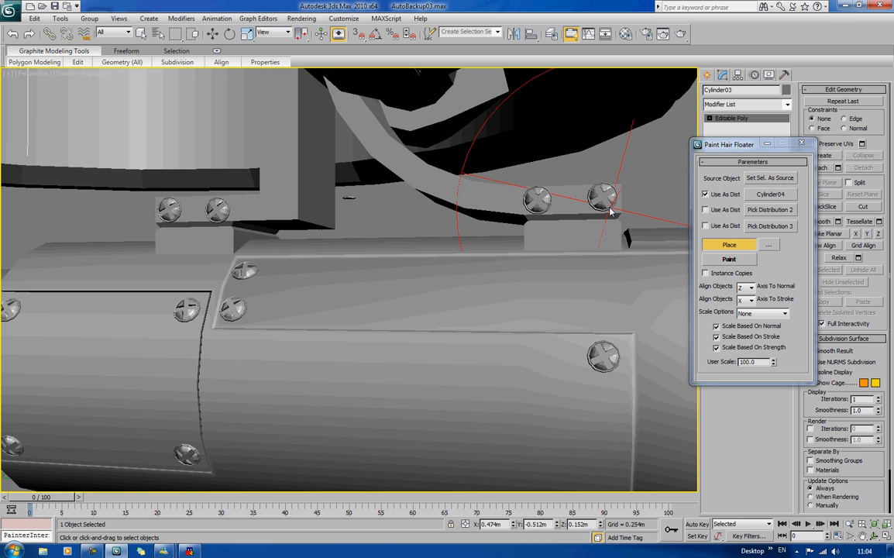
key(ctrl+z)
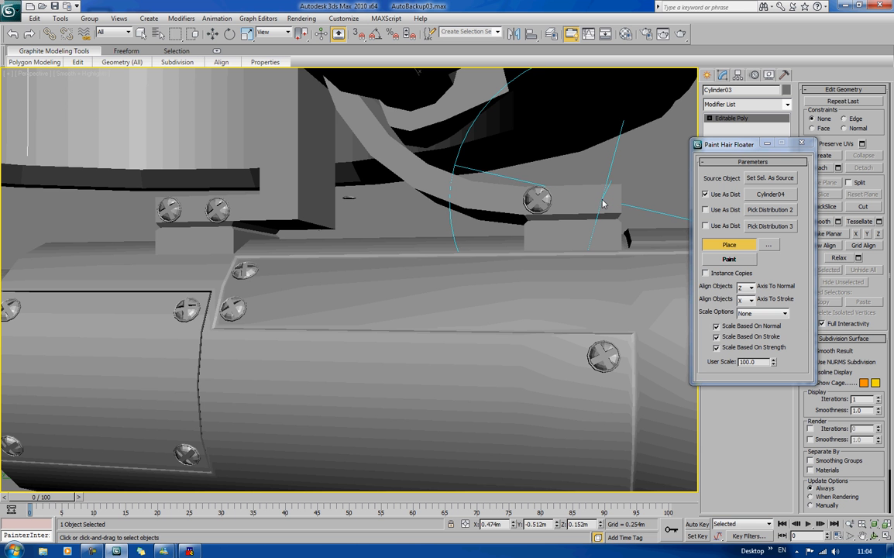
scroll(602, 203, down, 5)
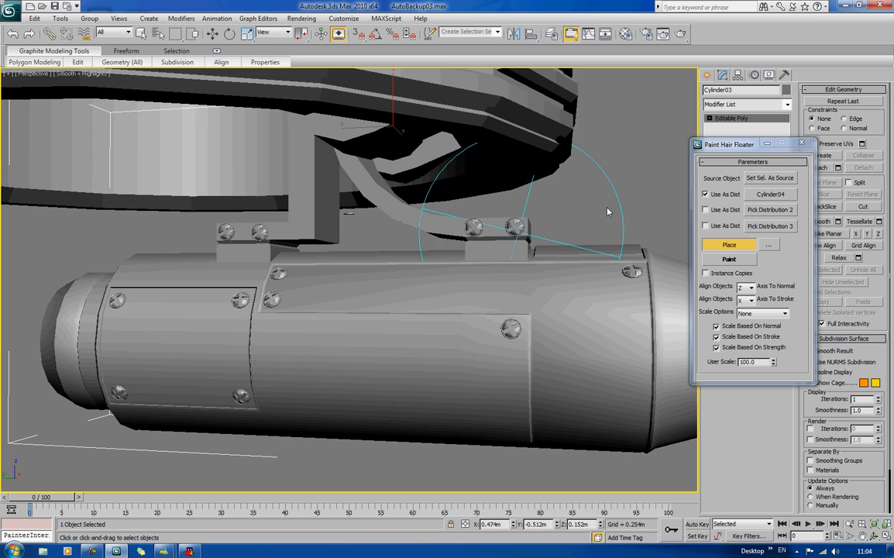
Place screw heads near the top of the upright rear mounting arm.
alt+middle_drag(602, 202, 681, 192)
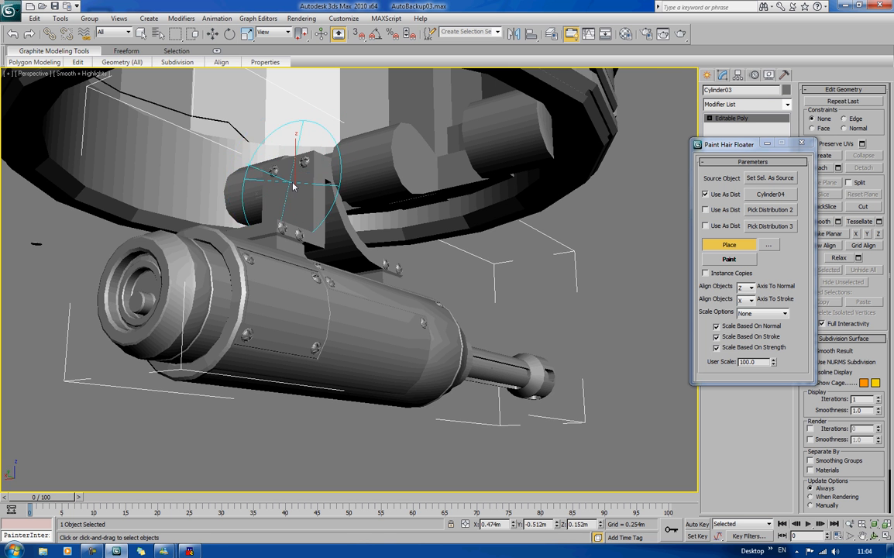
alt+middle_drag(294, 185, 335, 193)
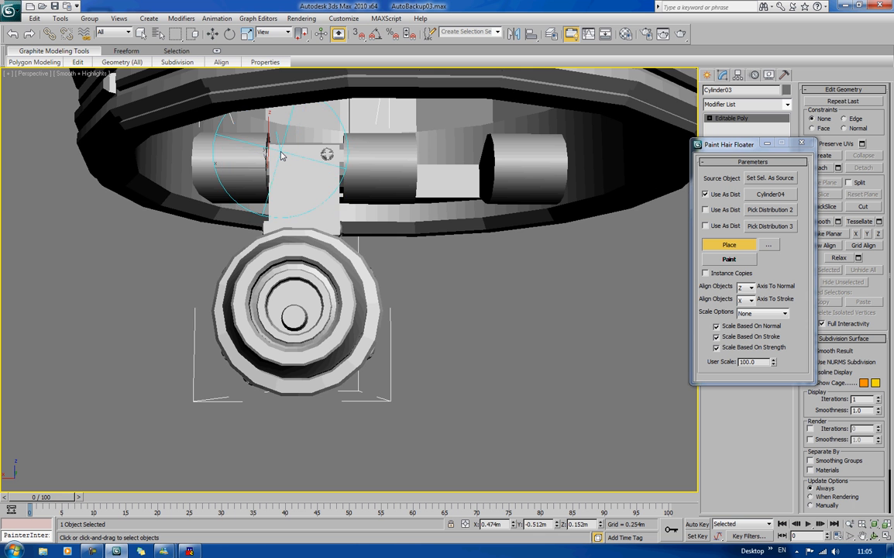
alt+middle_drag(411, 177, 311, 160)
scroll(310, 151, up, 5)
scroll(312, 161, up, 3)
Place two screw heads, one above the other, on the housing's side just behind the front cone.
alt+middle_drag(300, 268, 301, 260)
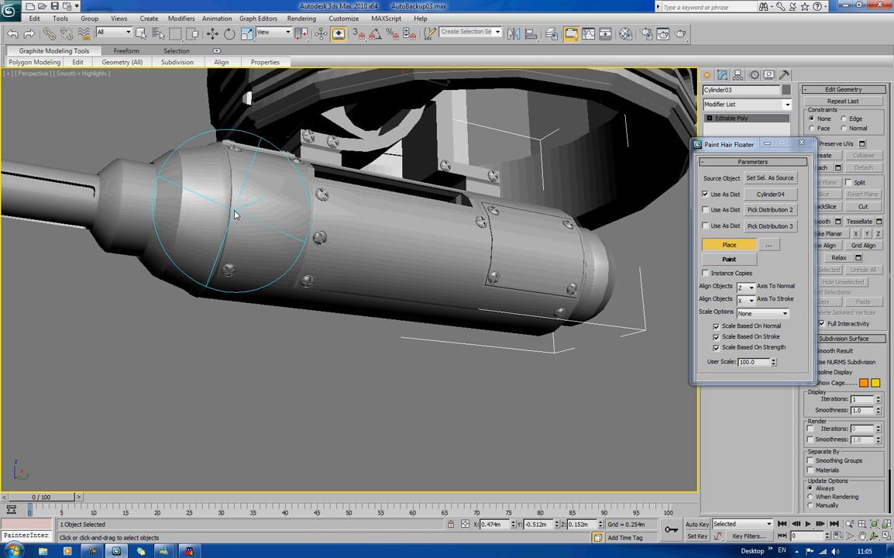
drag(238, 213, 243, 198)
mouse_move(283, 181)
alt+middle_down()
mouse_move(377, 208)
mouse_move(378, 186)
alt+middle_up()
Place two screw heads side by side on the narrow collar where the barrel meets the housing.
alt+middle_drag(449, 237, 343, 235)
scroll(342, 236, up, 3)
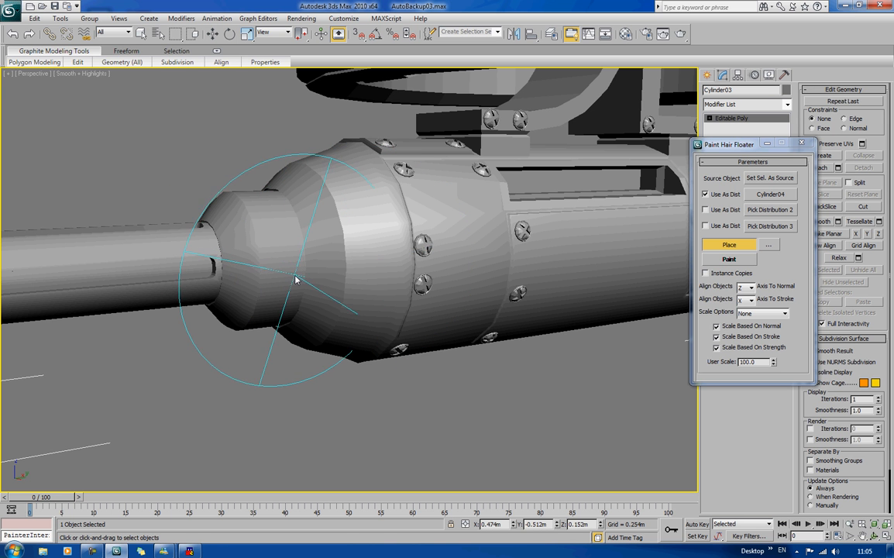
click(295, 276)
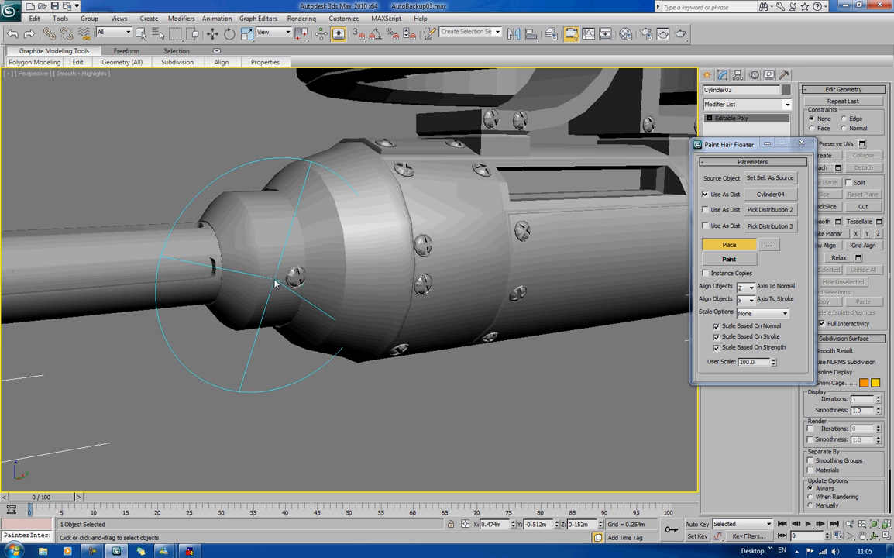
click(274, 281)
Place two screw heads side by side on the opposite side of the narrow barrel collar, using the edged-faces display as a guide.
alt+middle_drag(274, 281, 445, 251)
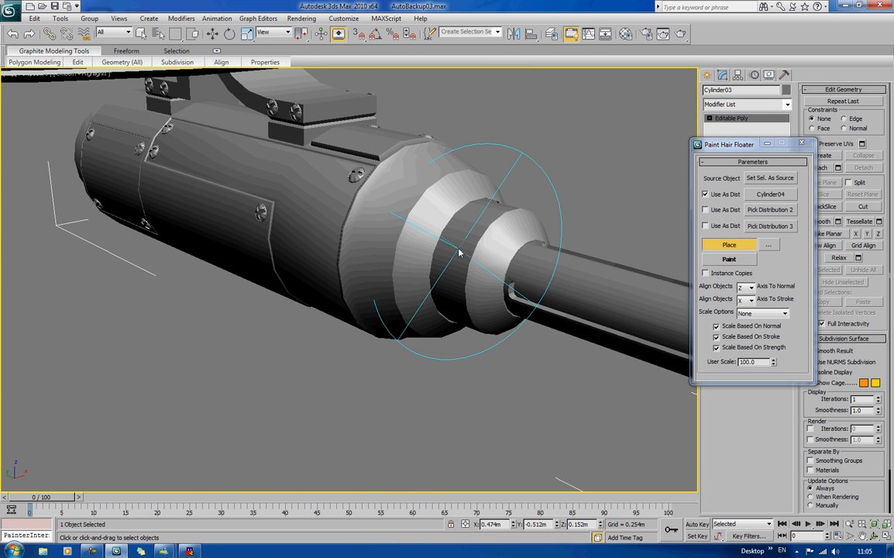
key(F4)
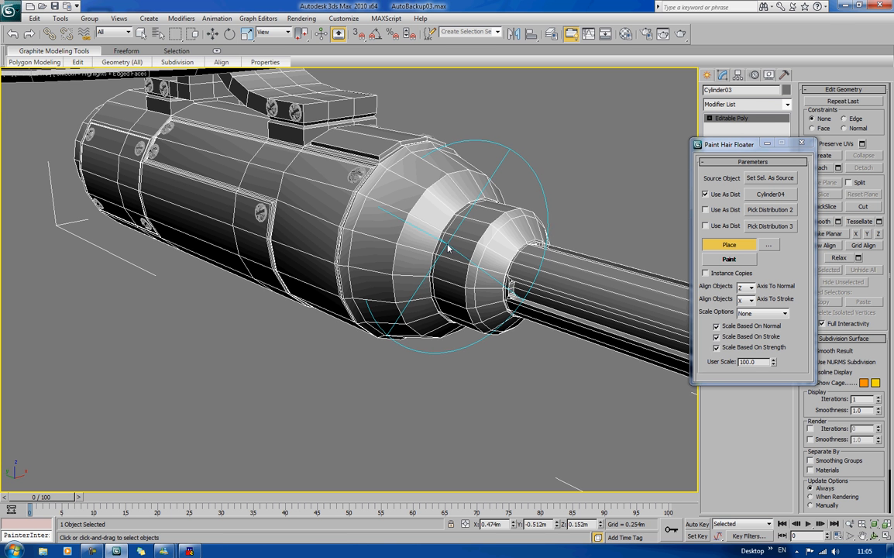
click(449, 245)
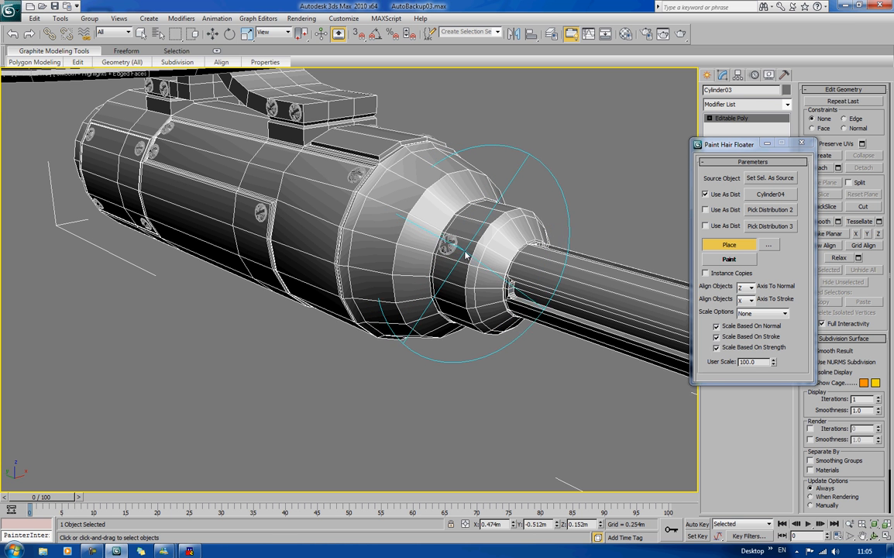
click(463, 250)
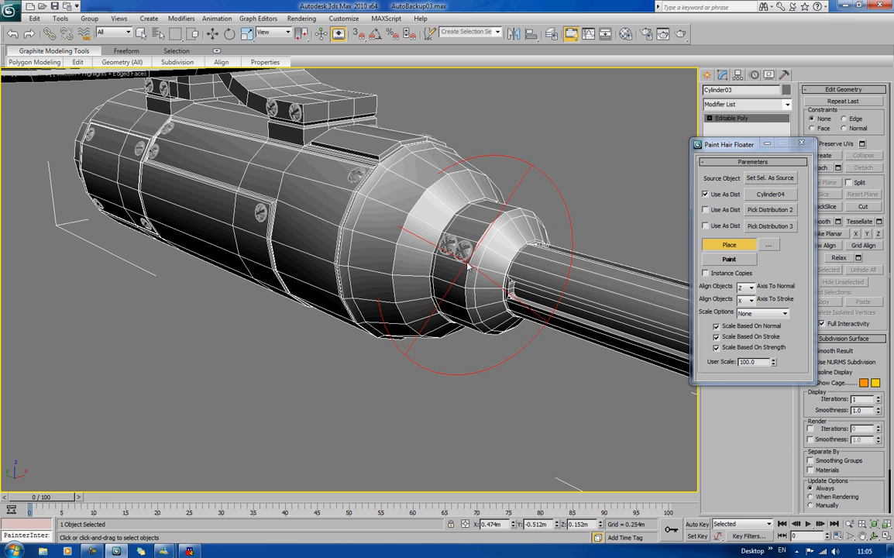
key(F4)
Place four screw heads in a square arrangement on the middle of the housing's underside.
alt+middle_drag(541, 239, 317, 255)
scroll(319, 259, down, 5)
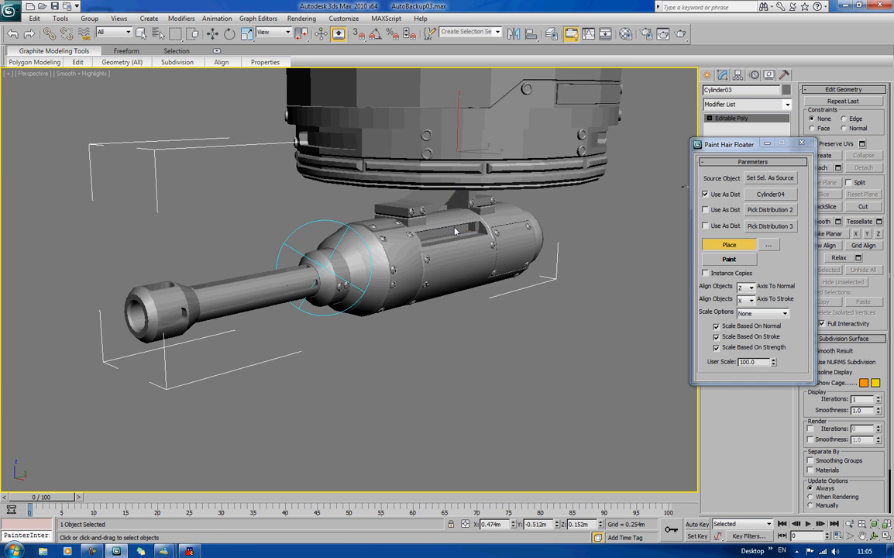
mouse_move(457, 235)
alt+middle_down()
mouse_move(466, 233)
mouse_move(413, 216)
mouse_move(352, 231)
alt+middle_up()
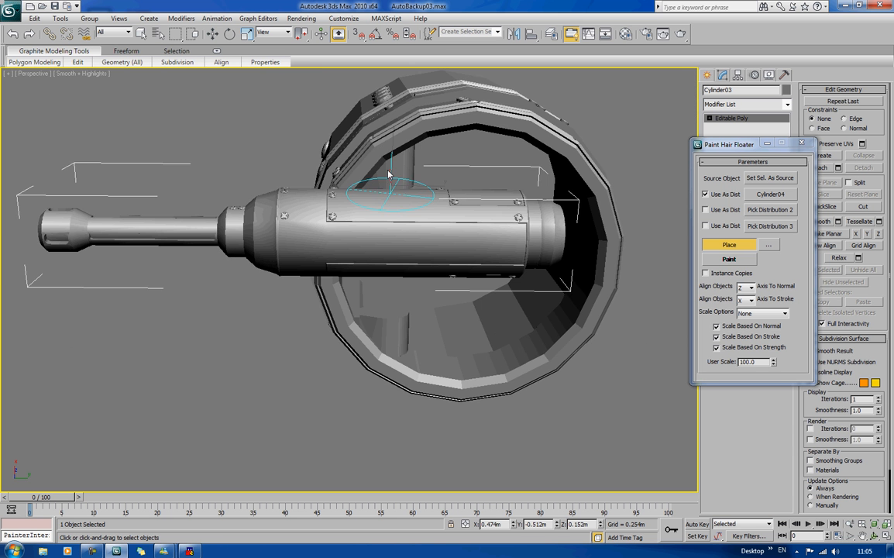
click(389, 259)
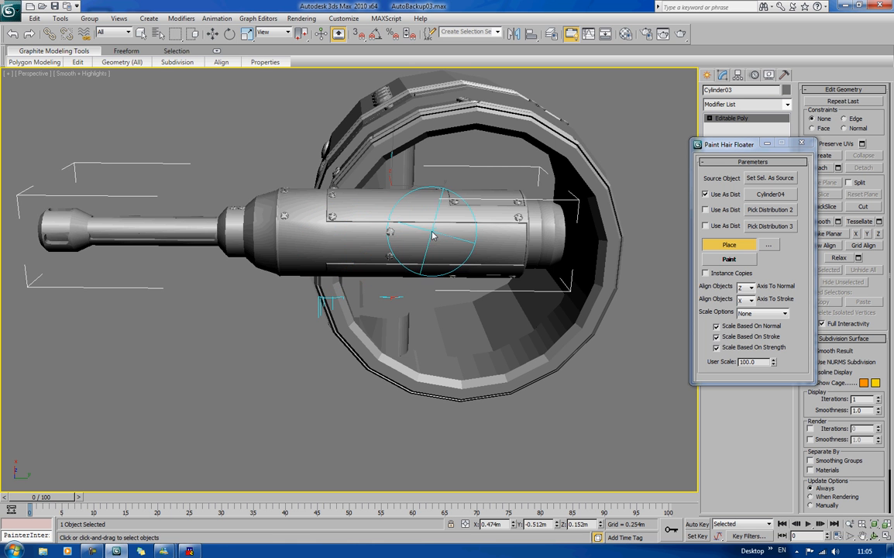
click(434, 240)
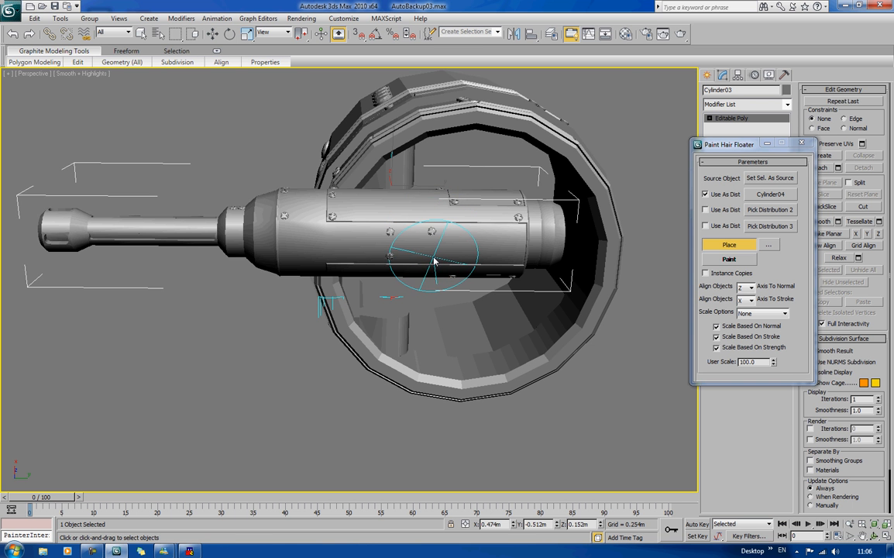
End screw placement and minimize the Paint Hair Floater window.
alt+middle_drag(468, 259, 518, 254)
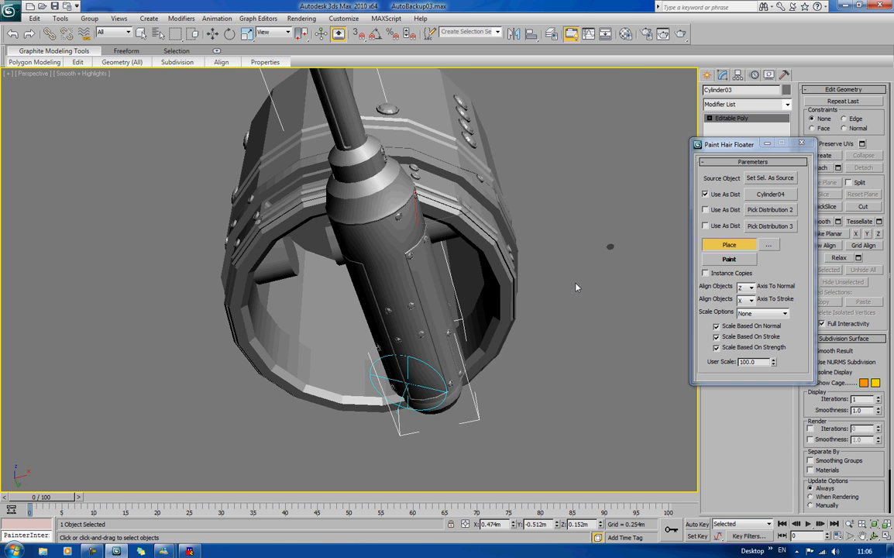
mouse_move(564, 295)
alt+middle_down()
mouse_move(484, 325)
mouse_move(527, 353)
mouse_move(586, 323)
alt+middle_up()
click(719, 247)
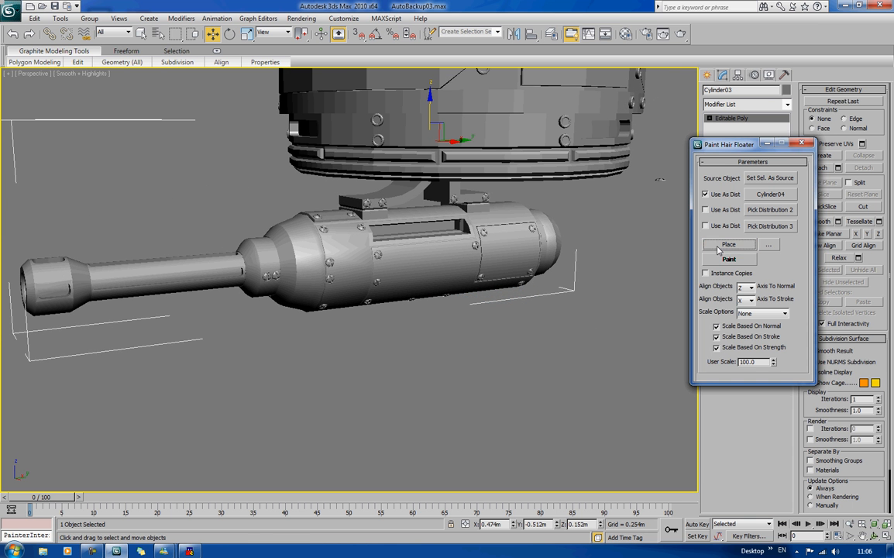
click(767, 144)
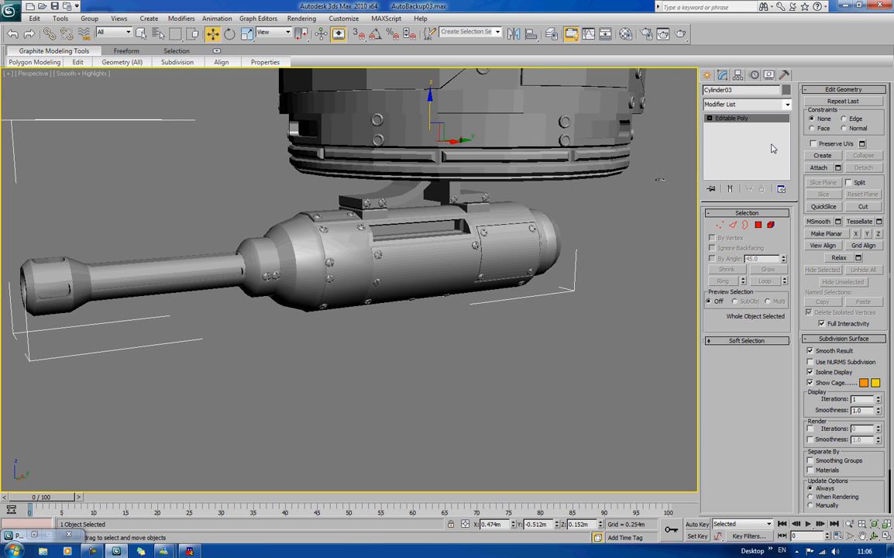
Attach the placed screw heads on the housing, barrel collar and mount to the gun object.
click(812, 168)
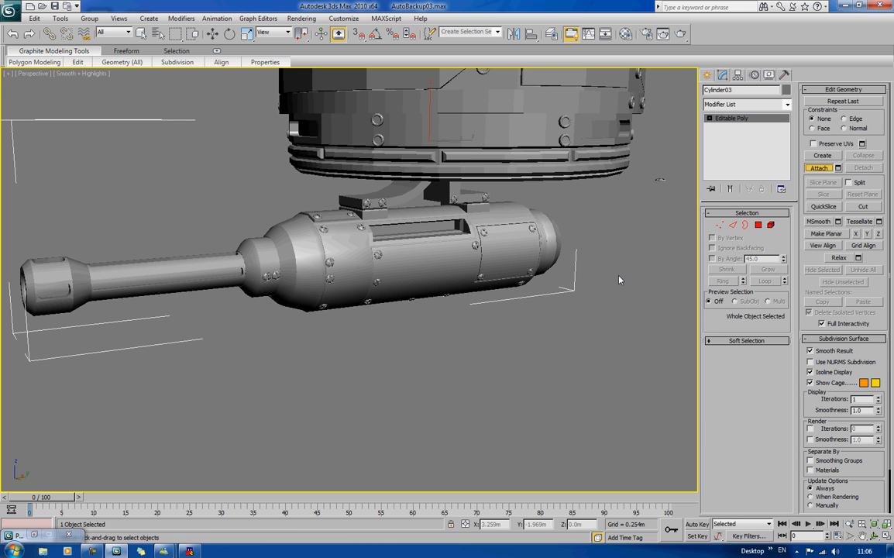
scroll(611, 297, up, 2)
key(F4)
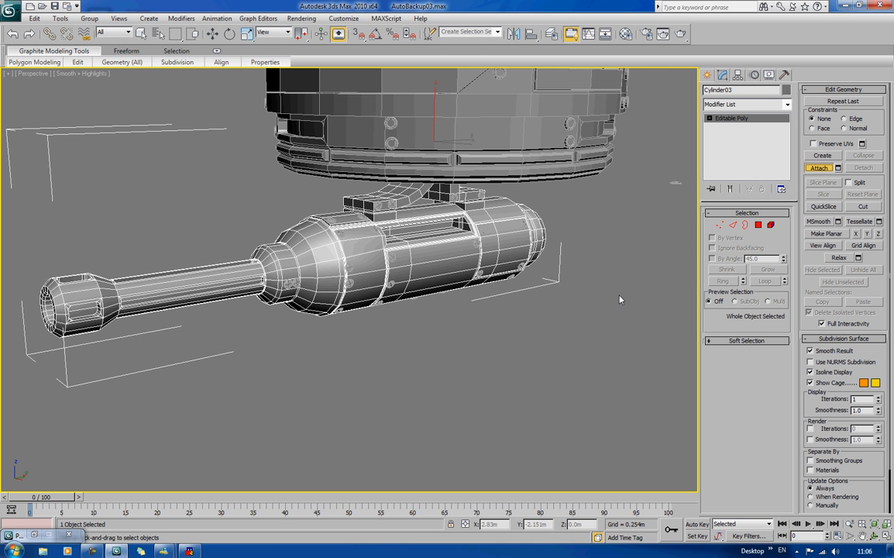
scroll(619, 298, down, 2)
middle_drag(598, 309, 601, 313)
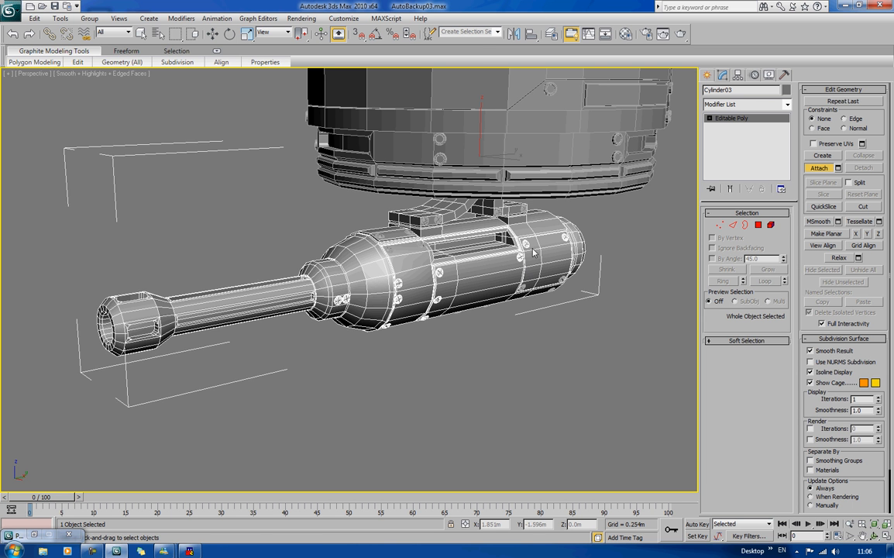
scroll(446, 258, up, 7)
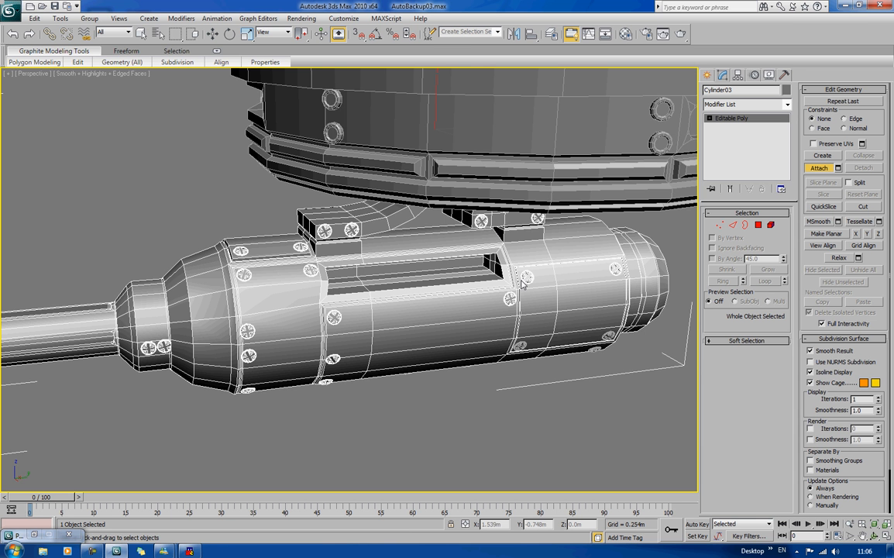
alt+middle_drag(551, 373, 481, 326)
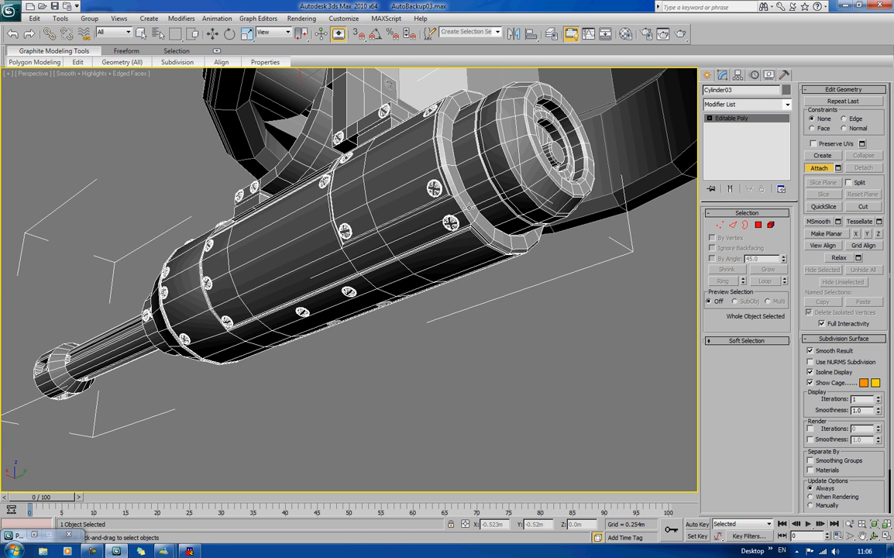
alt+middle_drag(480, 211, 381, 219)
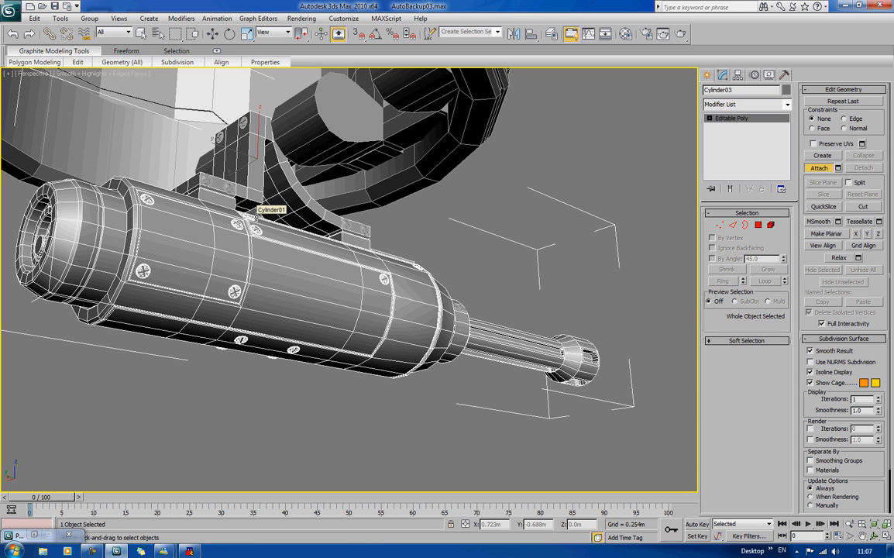
alt+middle_drag(278, 226, 301, 262)
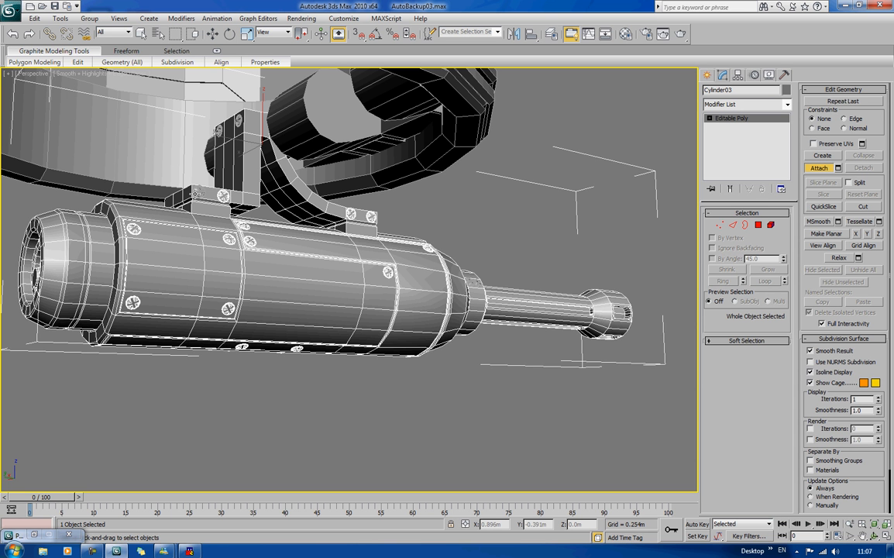
click(241, 123)
Delete the leftover source screw head lying beside the turret.
scroll(284, 207, down, 5)
alt+middle_drag(284, 207, 513, 233)
key(w)
drag(560, 242, 560, 243)
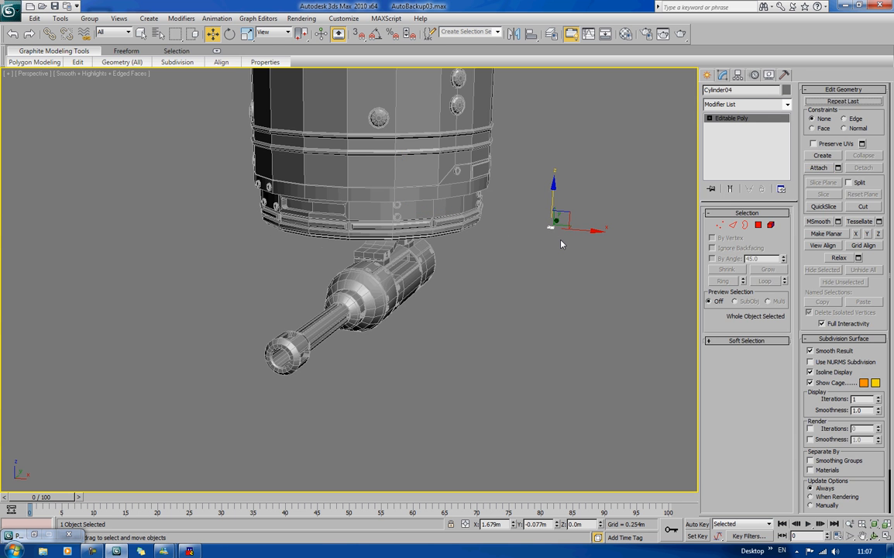
click(561, 245)
alt+middle_drag(520, 267, 536, 317)
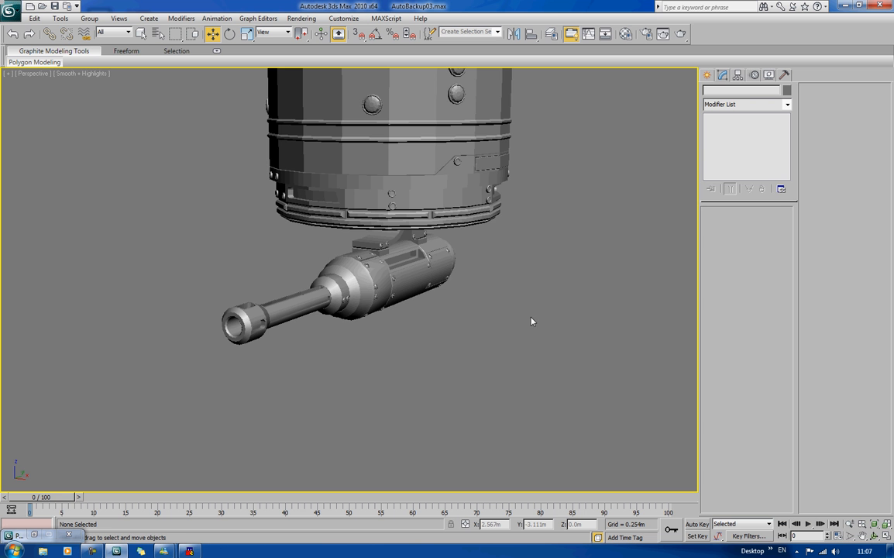
alt+middle_drag(526, 321, 476, 364)
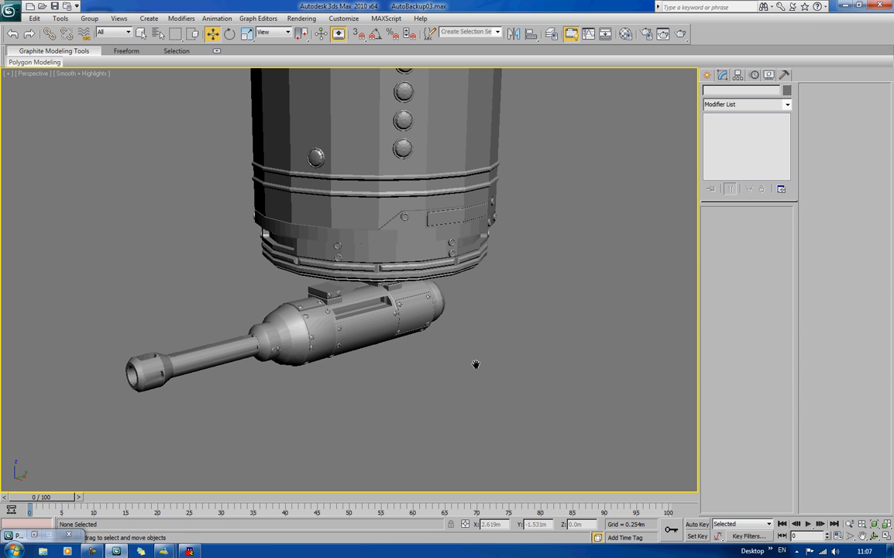
Clone the four inner polygons of the housing's side slot outward along X as a separate object.
alt+middle_drag(477, 385, 339, 328)
scroll(482, 370, up, 5)
click(363, 348)
key(F4)
click(759, 225)
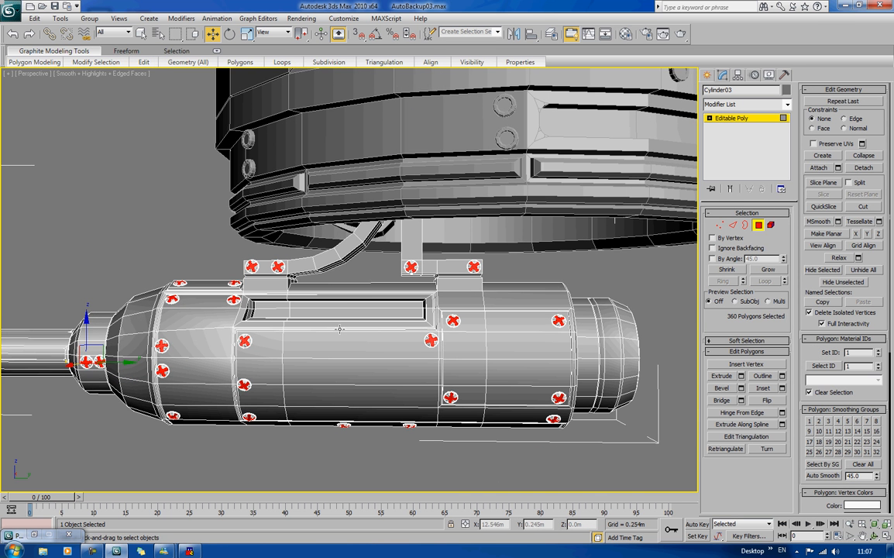
click(352, 307)
ctrl+click(353, 313)
ctrl+click(282, 308)
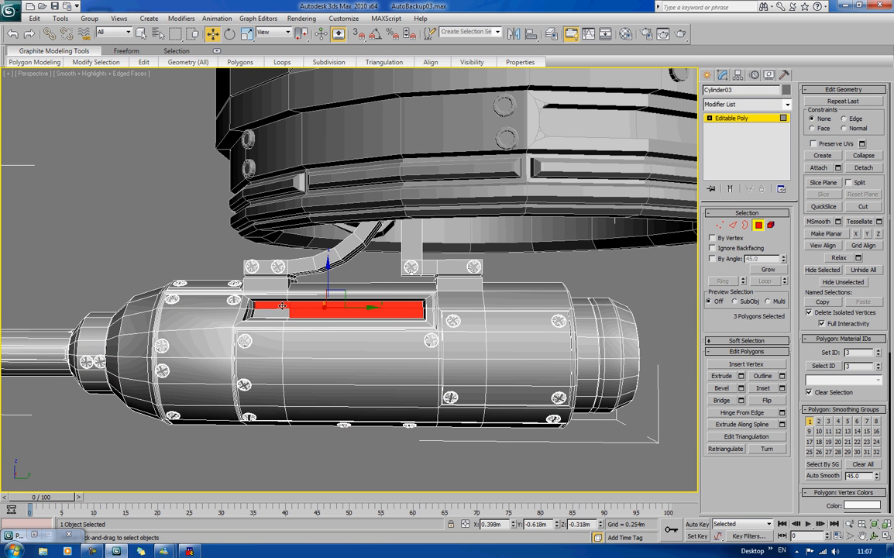
ctrl+click(280, 316)
alt+middle_drag(281, 317, 364, 336)
mouse_move(446, 326)
shift+mouse_down()
mouse_move(600, 294)
mouse_move(591, 350)
shift+mouse_up()
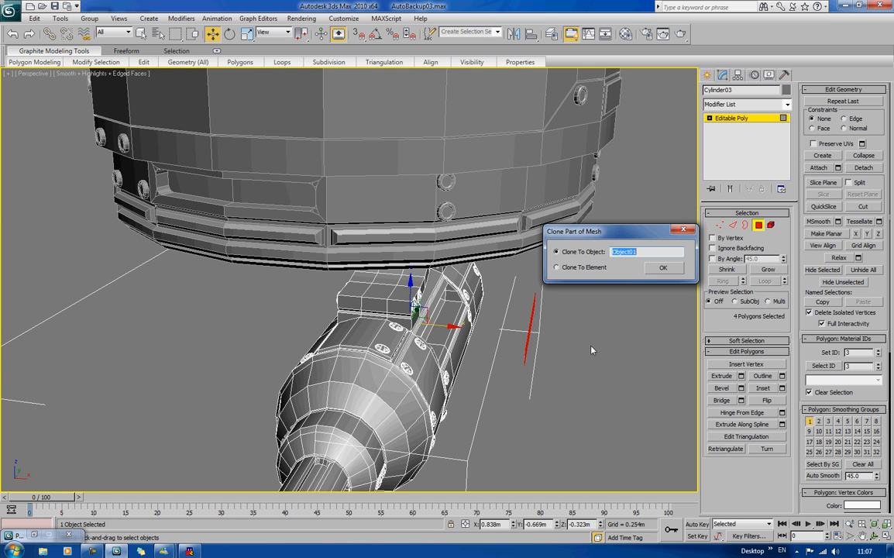
click(662, 267)
click(758, 226)
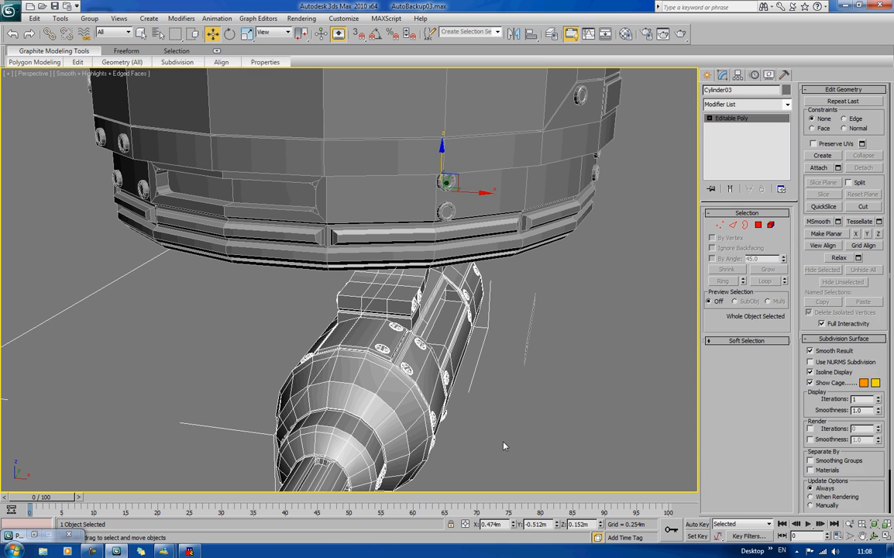
Rename the gun object as Lower_Gun_01.
click(503, 444)
click(371, 378)
click(736, 89)
text(Lower_Gun_01)
click(630, 307)
Rename the cloned strip beside the slot as Ammo_Feed_01.
middle_drag(616, 342, 566, 330)
click(507, 329)
click(732, 89)
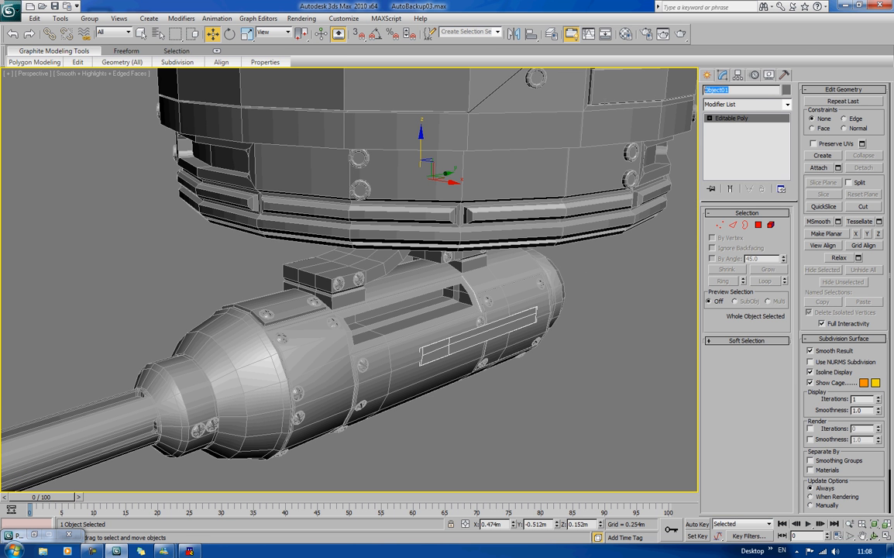
text(Ammo_Feed_)
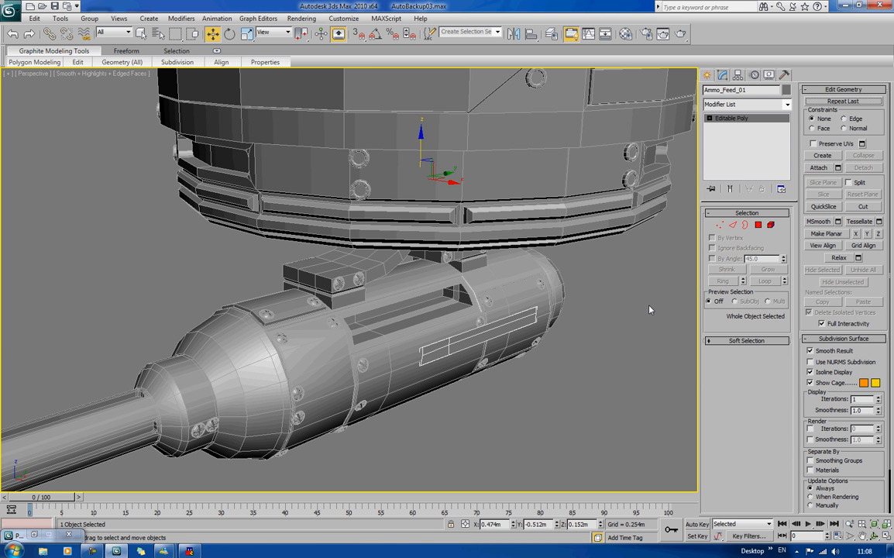
Remove the inner dividing edges of the Ammo_Feed_01 strip to leave a single face.
key(2)
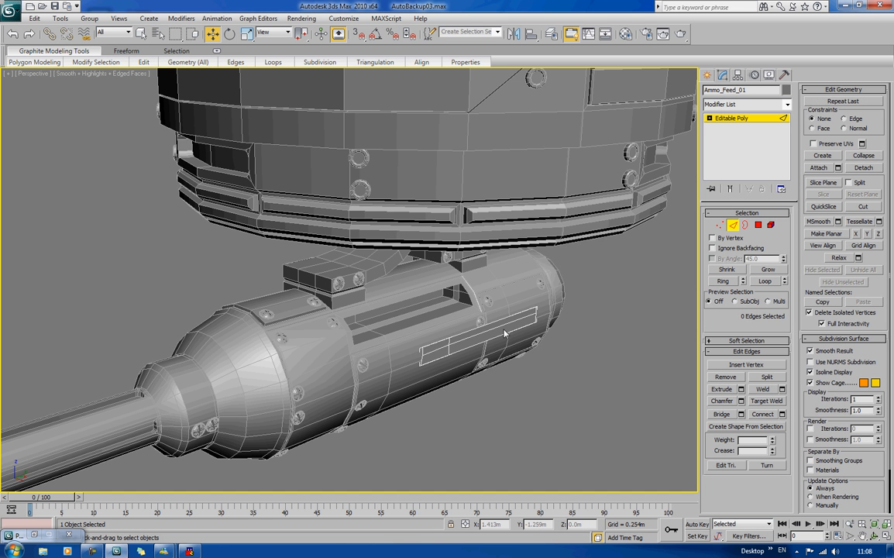
click(459, 299)
click(413, 297)
click(385, 313)
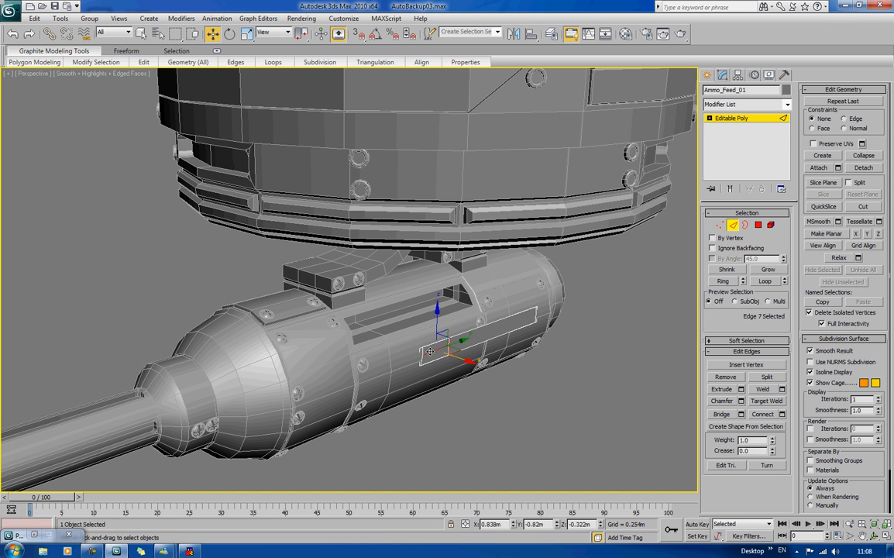
click(449, 351)
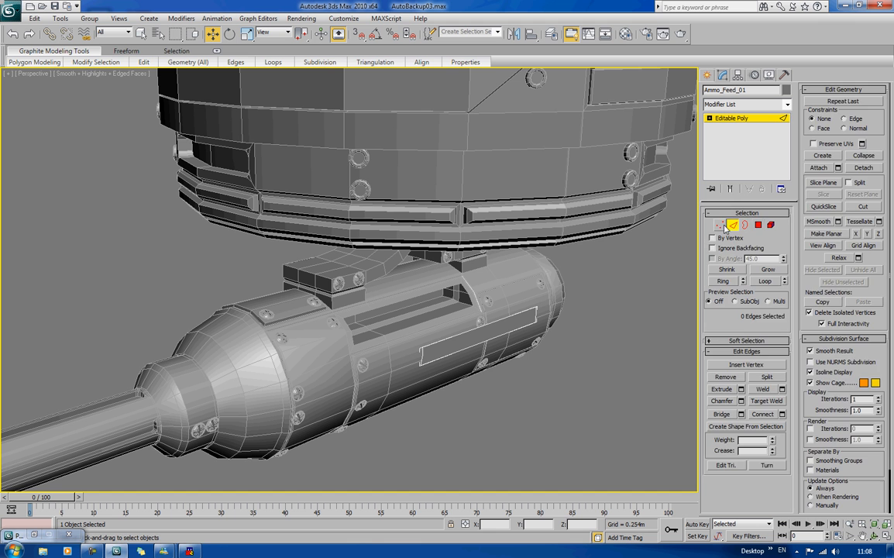
Remove the extra vertices between the corners on the outline of the Ammo_Feed_01 strip.
key(1)
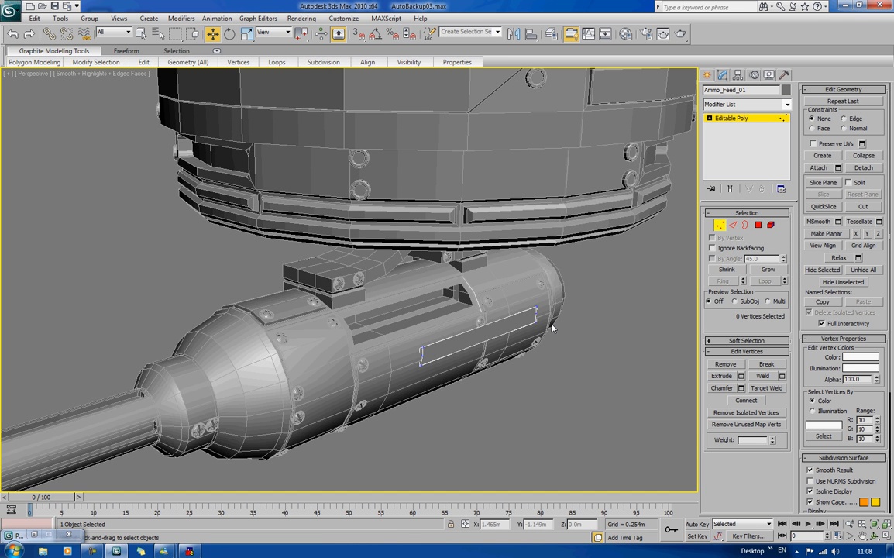
click(537, 314)
click(432, 344)
click(422, 352)
click(431, 351)
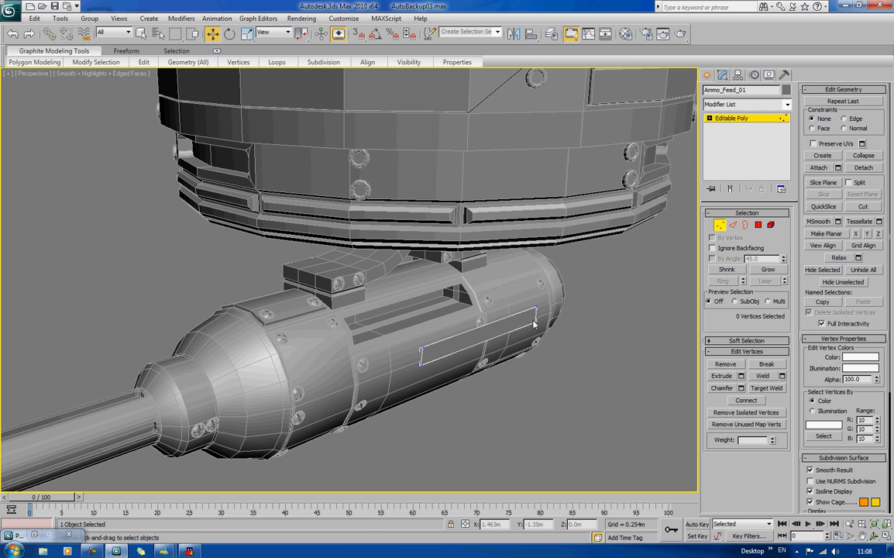
Straighten the short end edges of the Ammo_Feed_01 strip by scaling each along the Y axis.
click(732, 227)
click(419, 358)
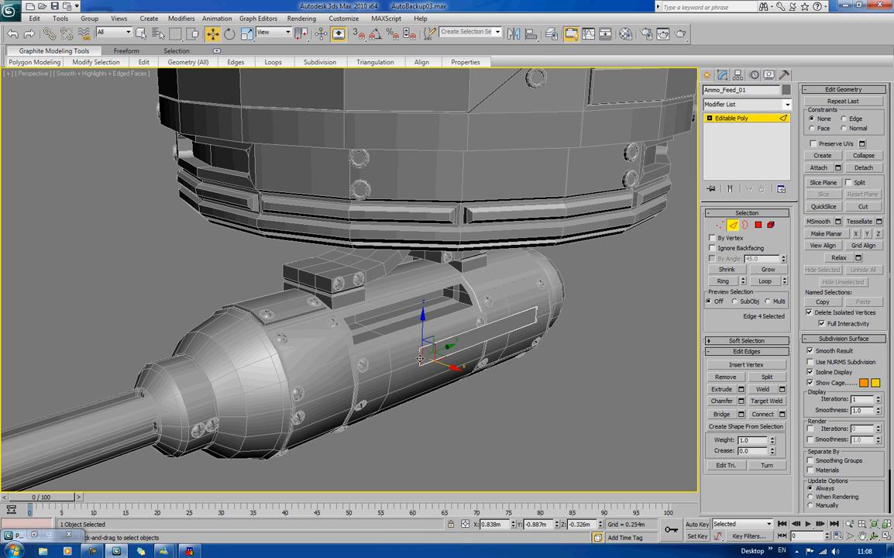
key(4)
key(r)
key(3)
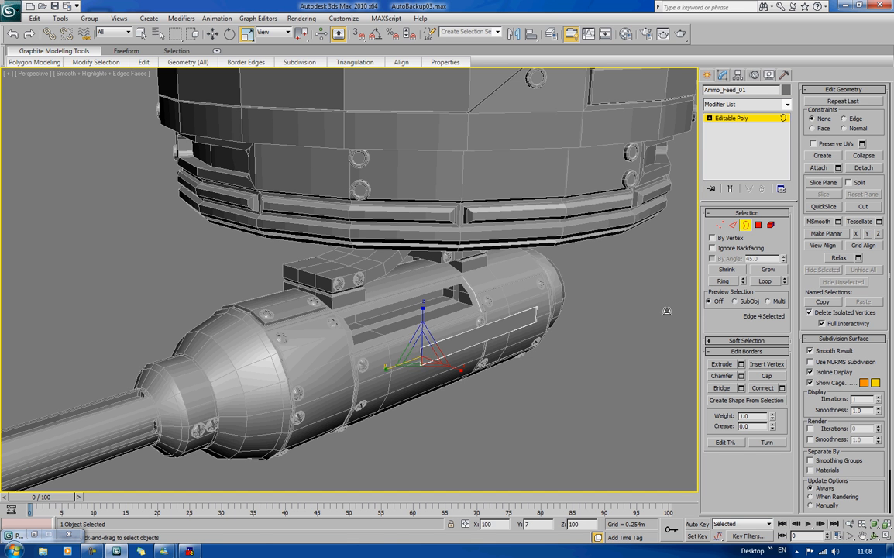
click(466, 359)
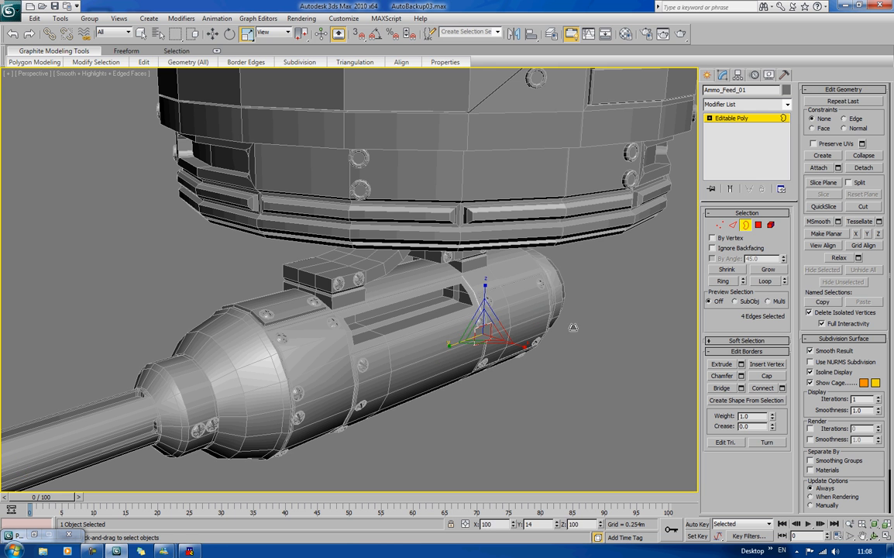
click(517, 339)
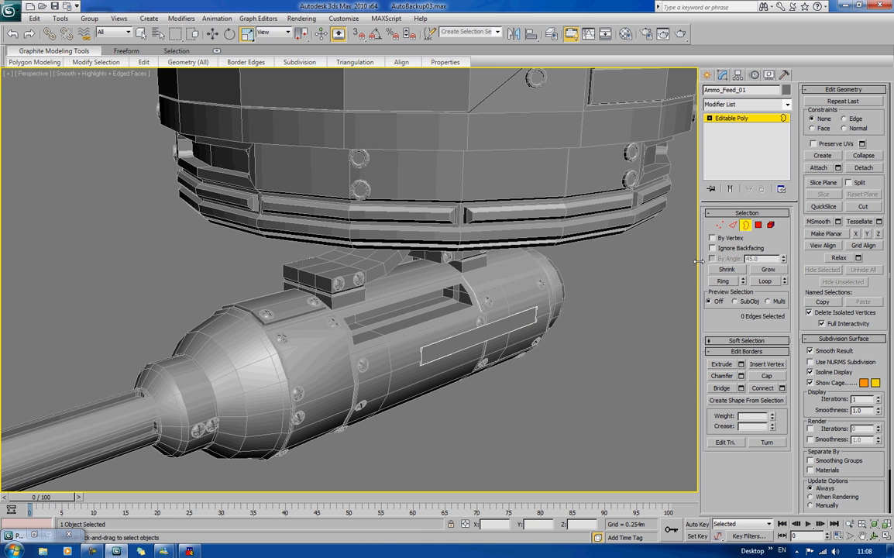
key(2)
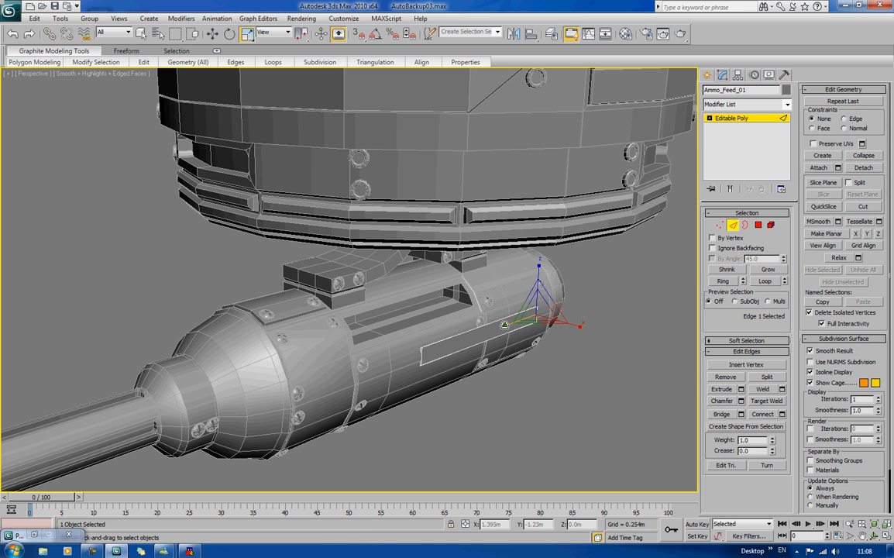
alt+middle_drag(522, 372, 545, 371)
scroll(545, 403, up, 3)
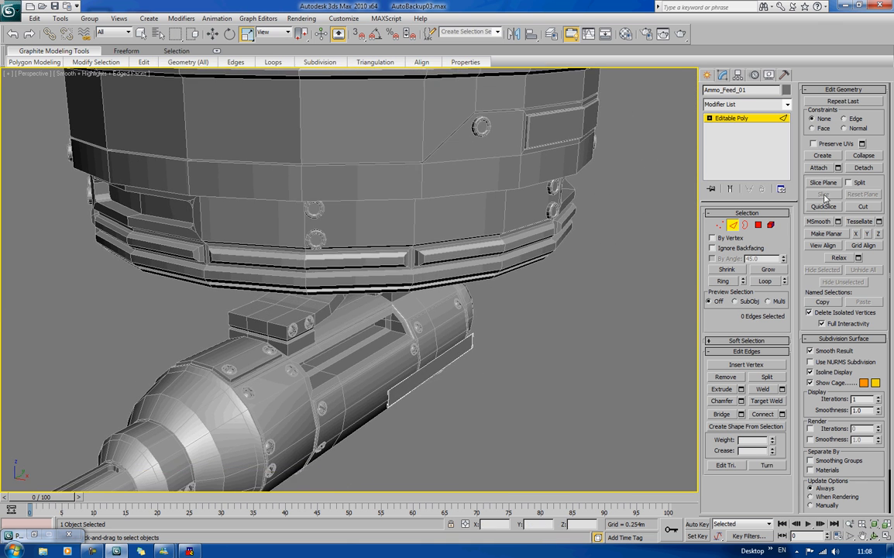
click(758, 225)
click(404, 387)
click(419, 398)
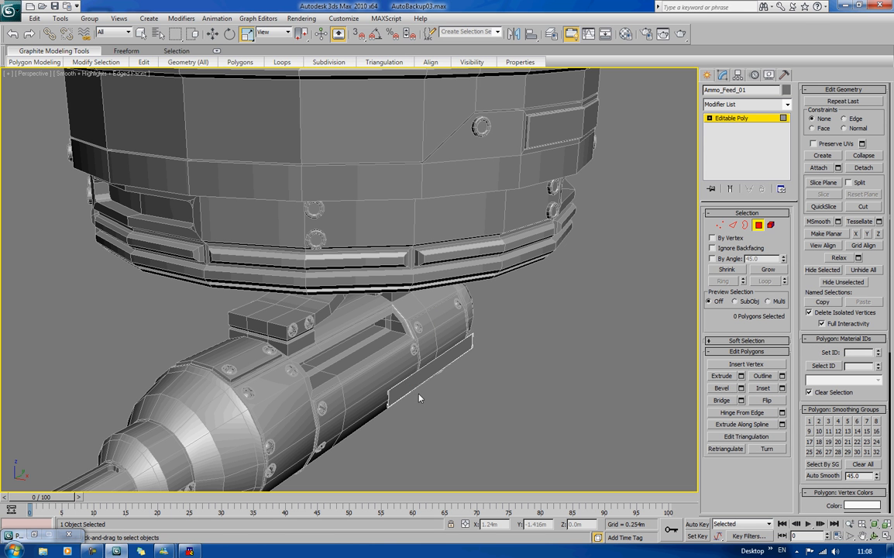
click(411, 382)
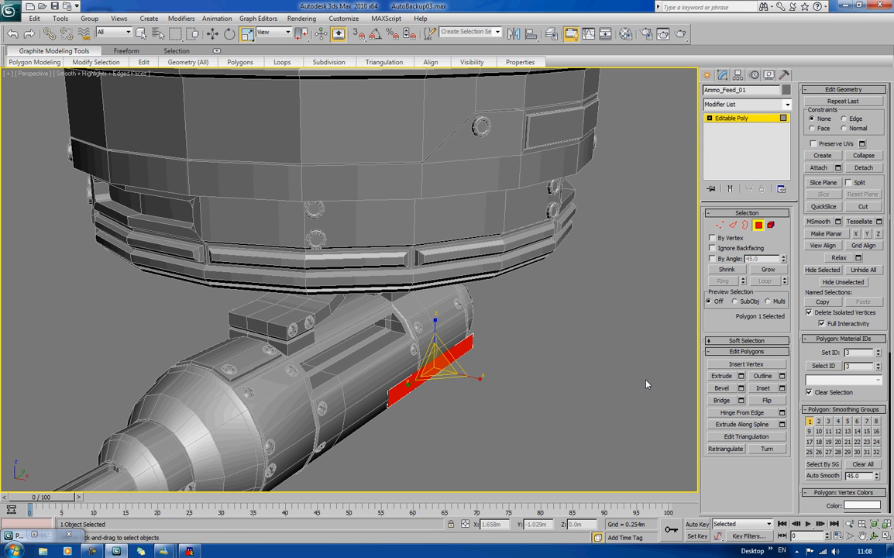
click(742, 377)
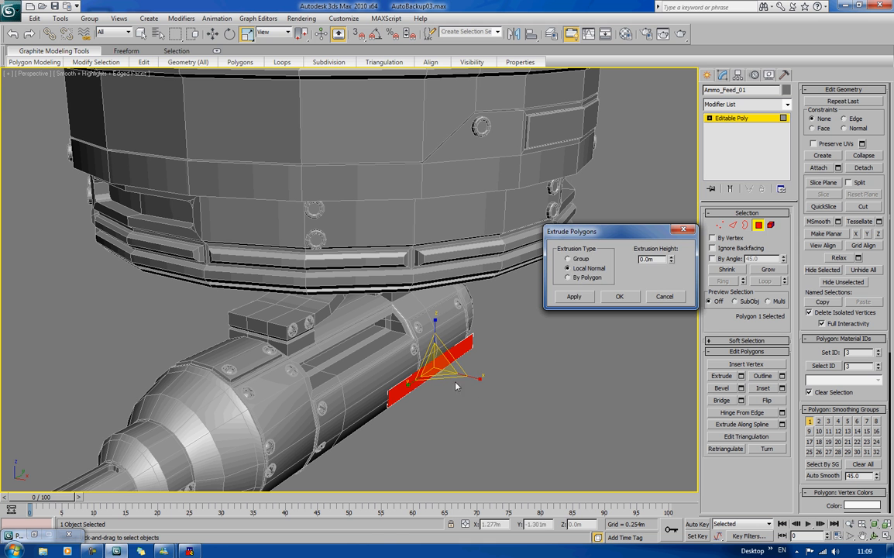
drag(670, 261, 658, 123)
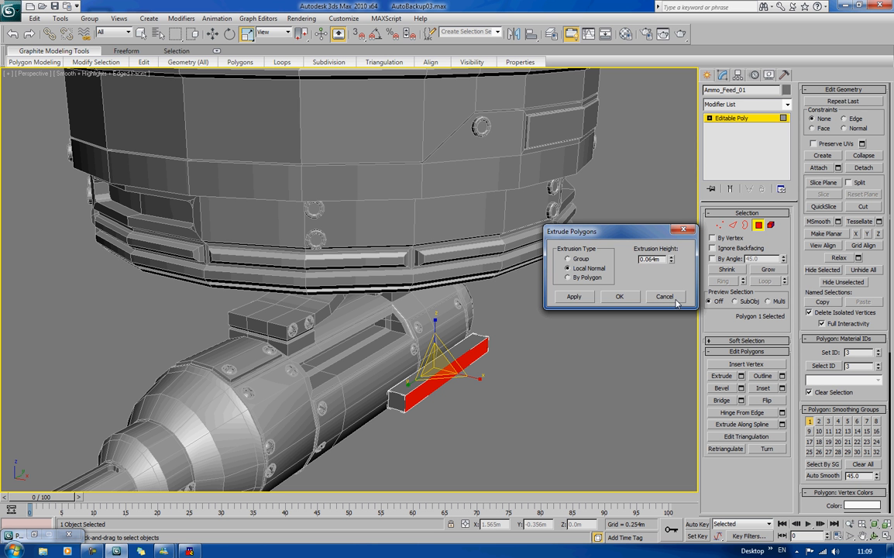
click(672, 300)
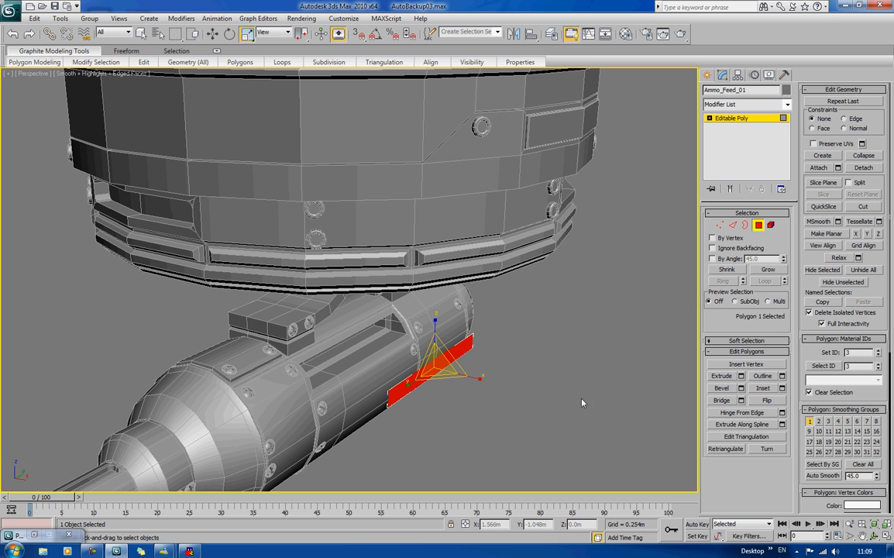
click(757, 225)
Create a 12-sided standard cylinder on the face of the Ammo_Feed_01 strip, about 0.031 m in radius and 0.247 m high.
middle_drag(585, 378, 568, 304)
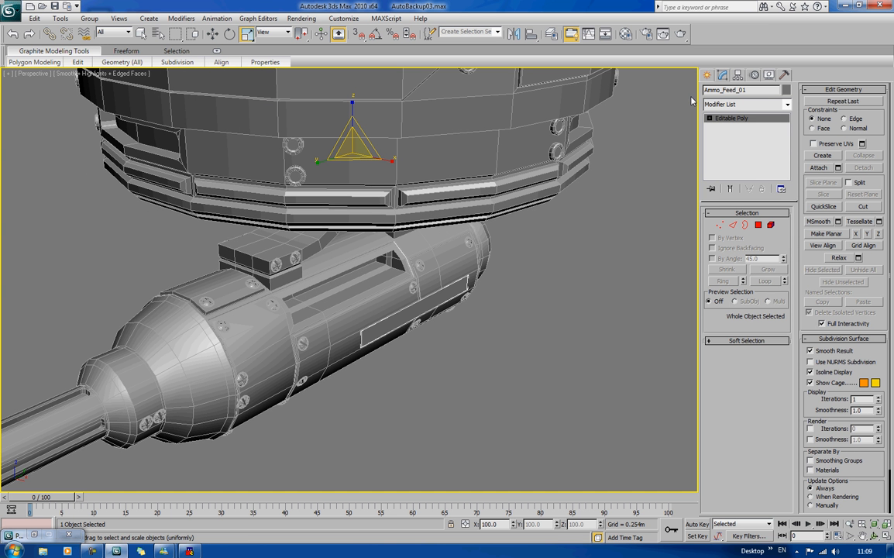
mouse_move(622, 107)
middle_down()
mouse_move(622, 122)
mouse_move(616, 107)
middle_up()
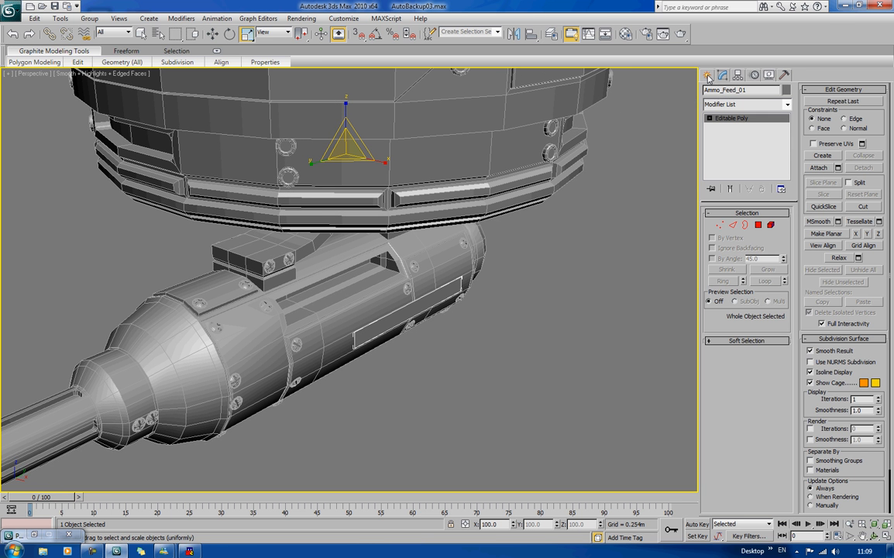
click(707, 75)
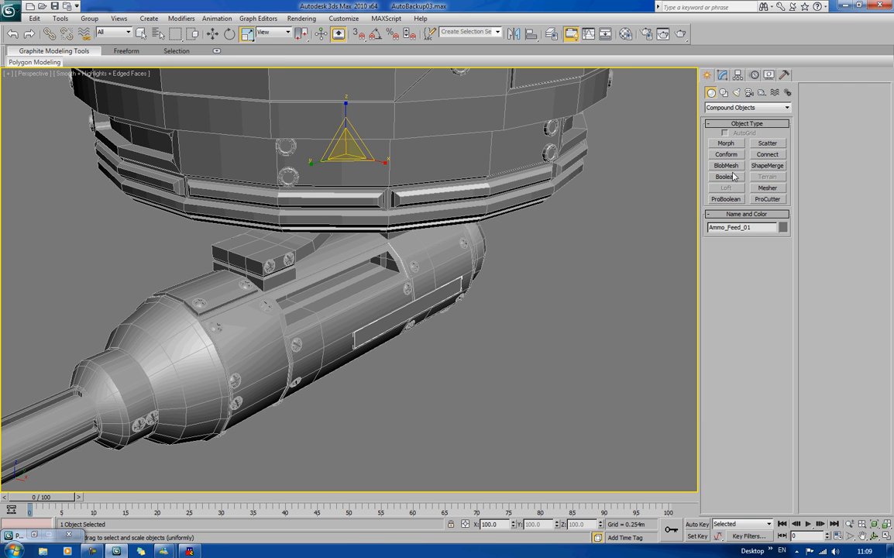
click(724, 93)
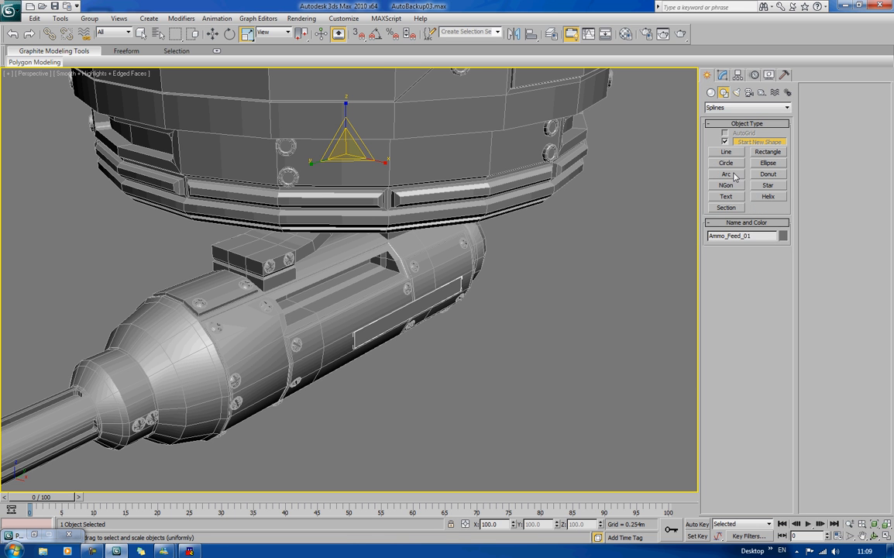
click(711, 92)
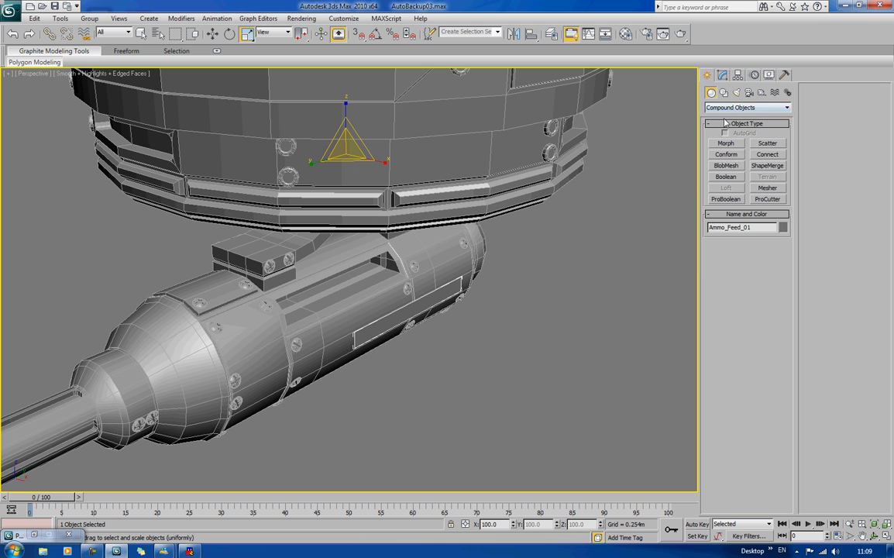
click(724, 107)
click(724, 114)
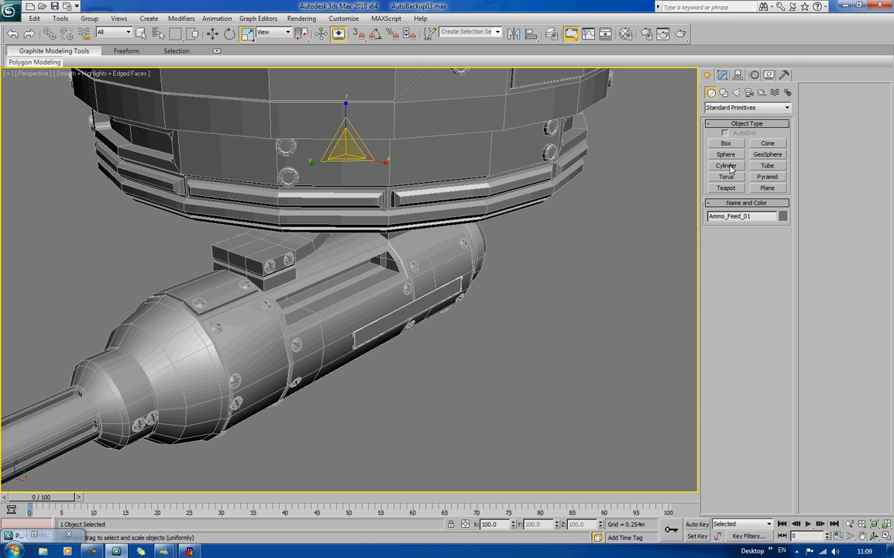
click(727, 166)
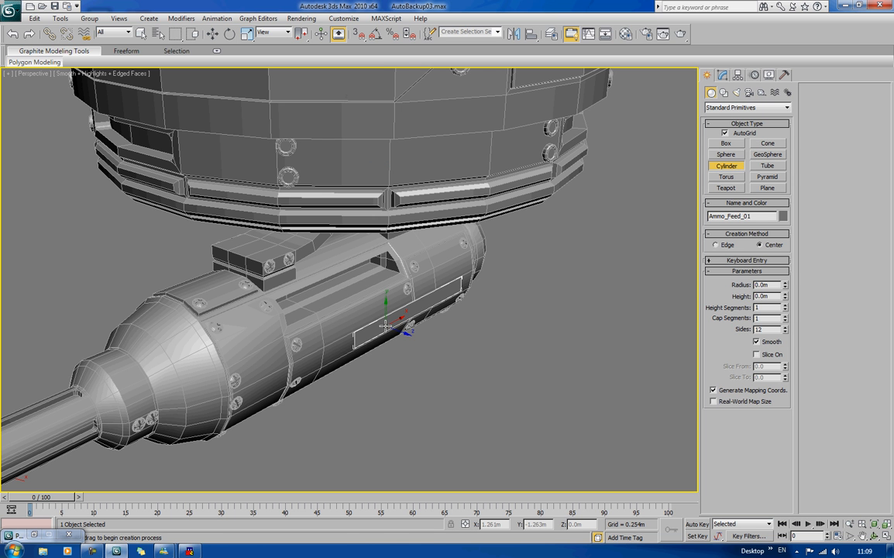
drag(385, 325, 387, 323)
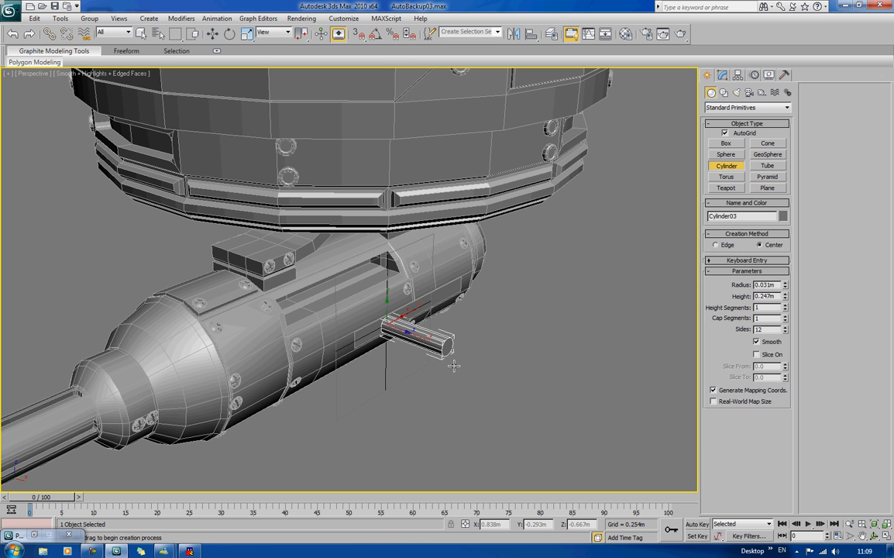
click(453, 365)
key(r)
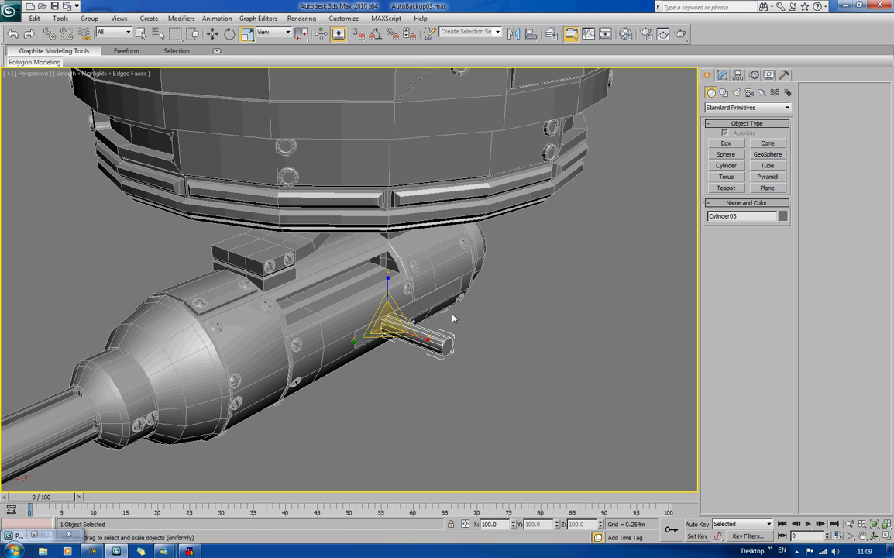
Rotate the cylinder 90 degrees about the Z axis with angle snap so that it runs along the strip.
click(212, 34)
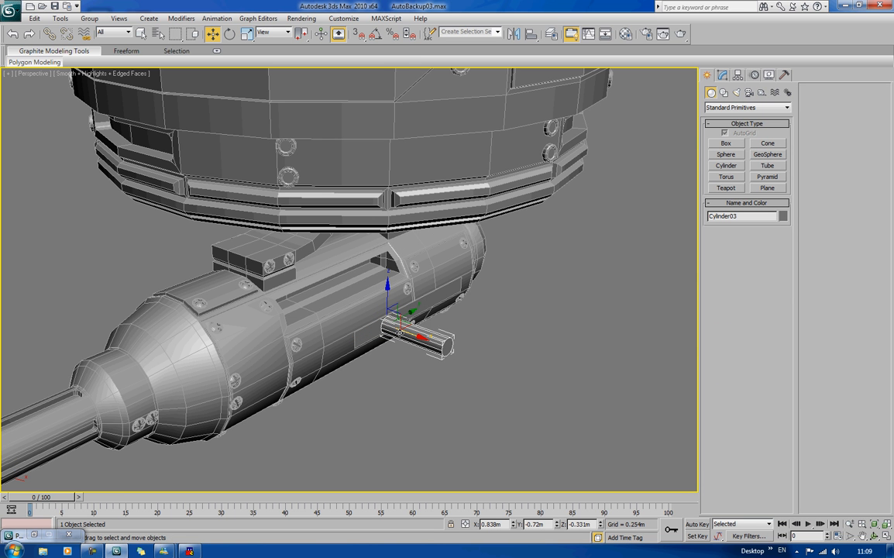
click(375, 33)
key(e)
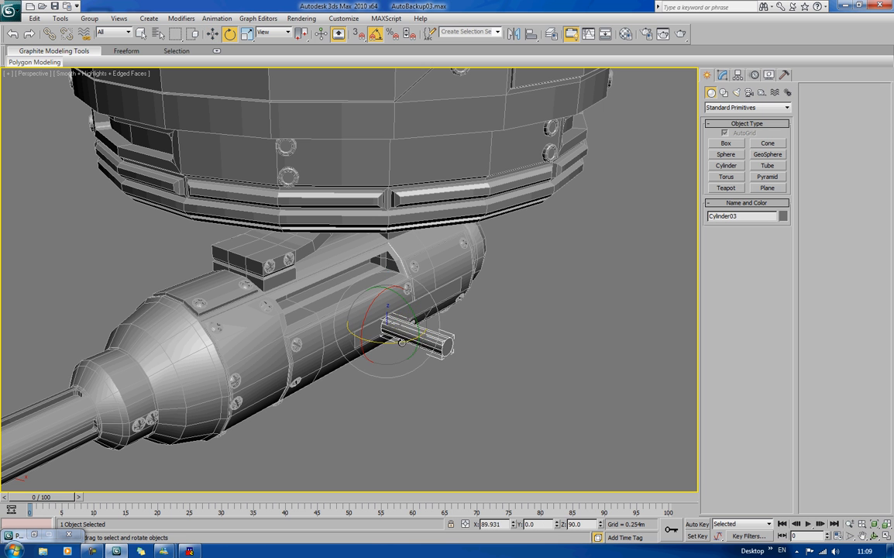
drag(401, 342, 355, 354)
key(z)
scroll(446, 334, down, 4)
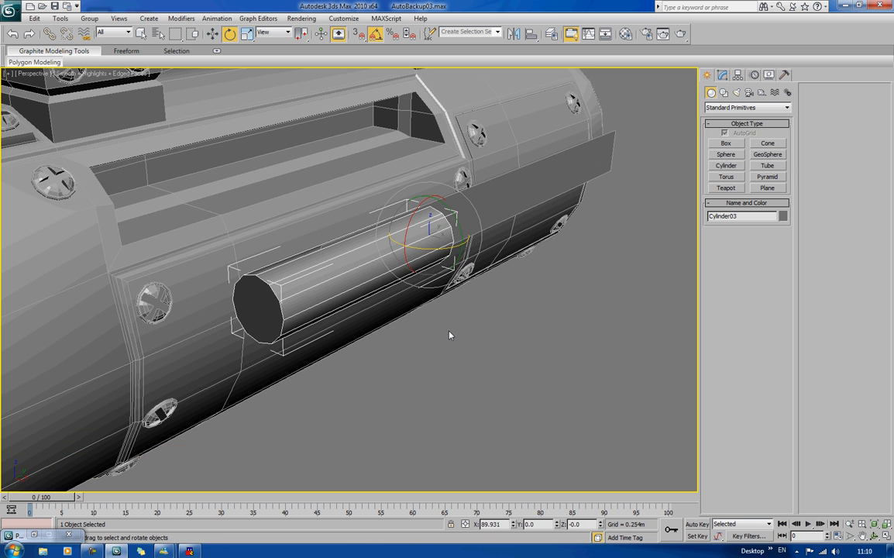
alt+middle_drag(457, 316, 447, 325)
Move the cylinder clear of the lower gun and along the strip, to about X 0.87 m and Y -0.412 m.
key(w)
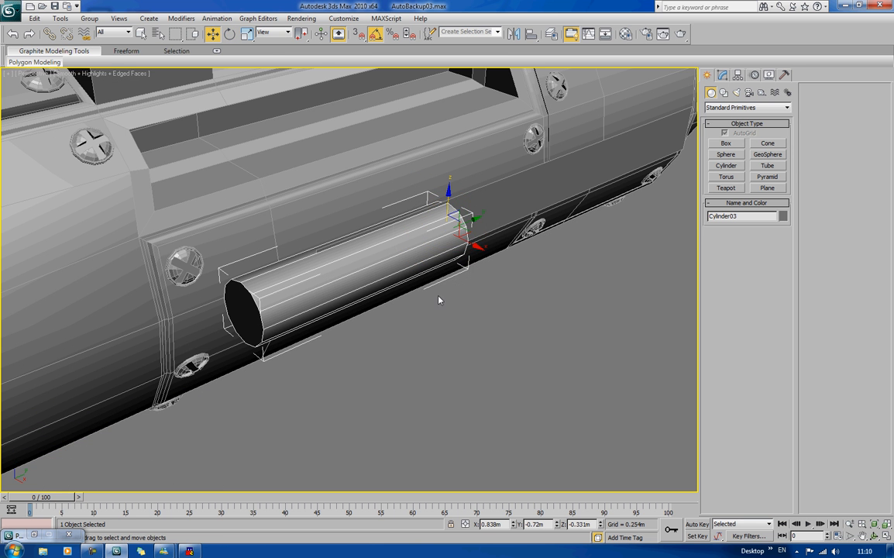
click(483, 257)
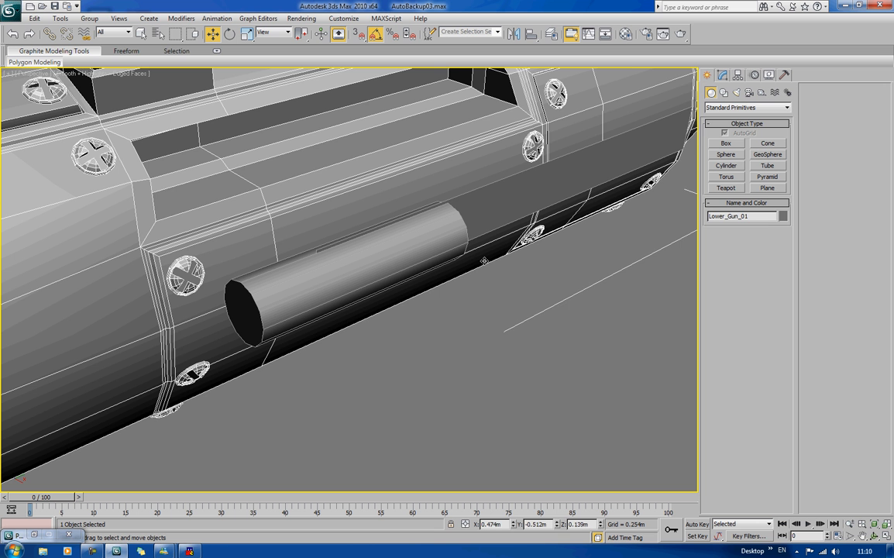
click(501, 327)
click(414, 244)
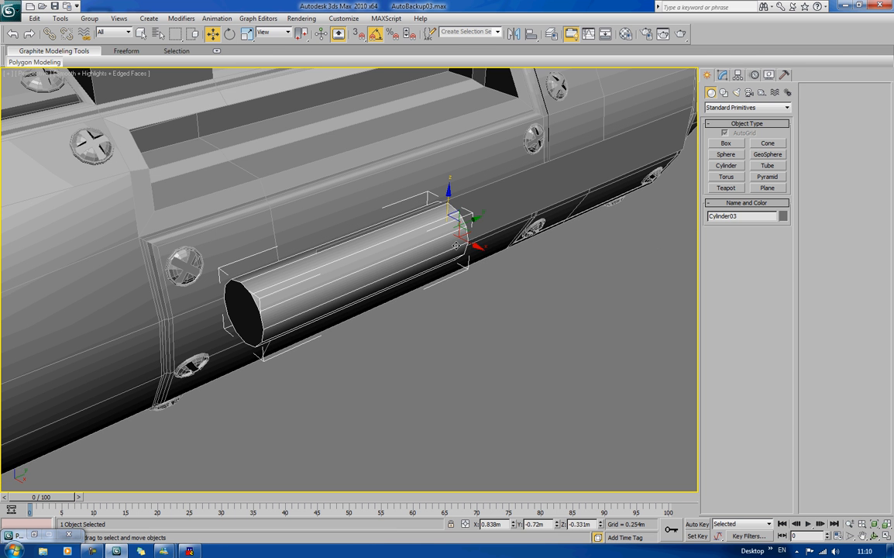
drag(472, 240, 540, 274)
alt+middle_drag(541, 273, 539, 326)
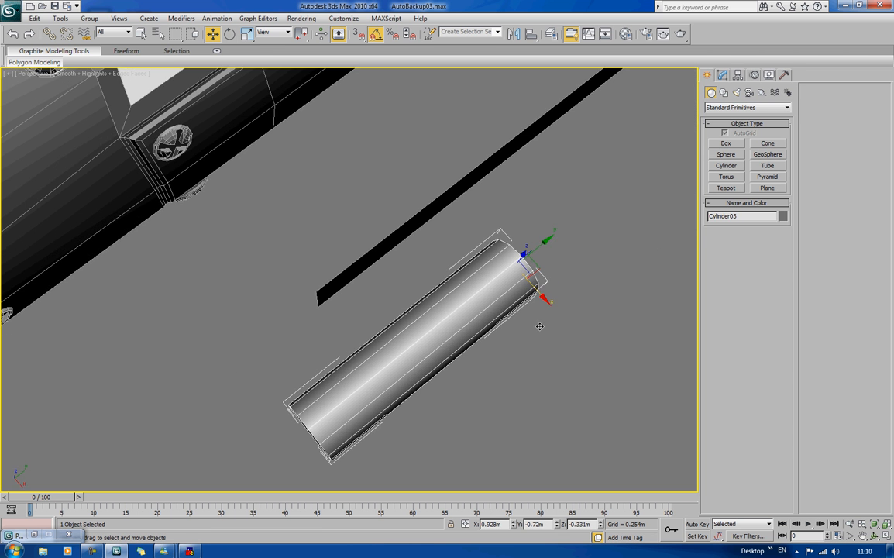
alt+middle_drag(565, 289, 343, 256)
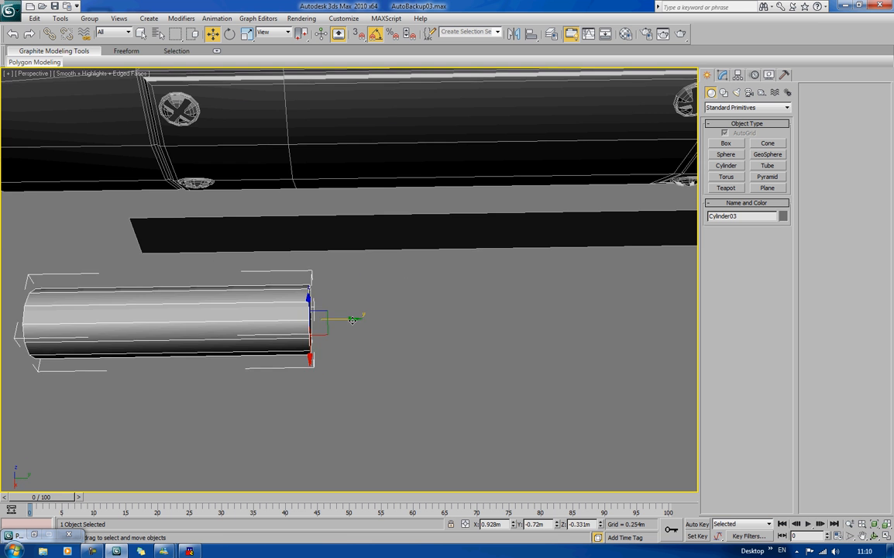
drag(356, 319, 588, 316)
middle_drag(589, 316, 458, 329)
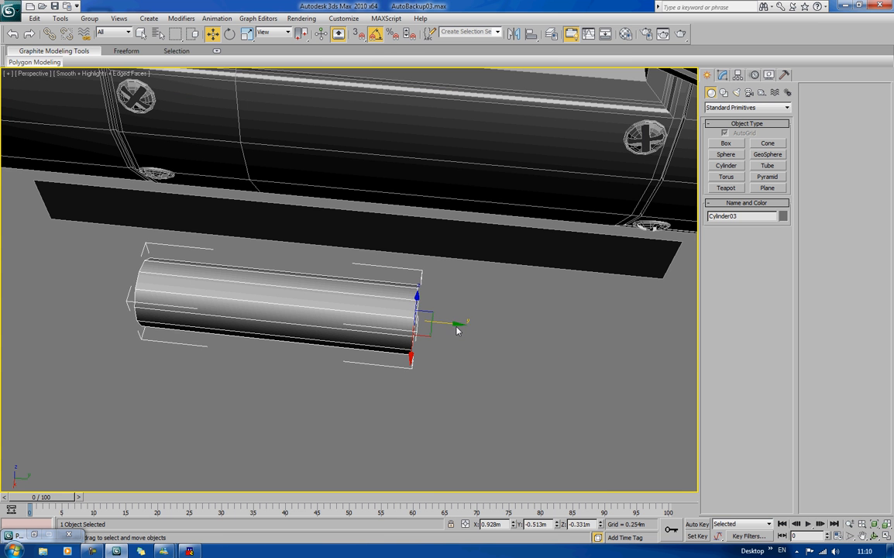
drag(458, 327, 596, 331)
alt+middle_drag(596, 332, 402, 383)
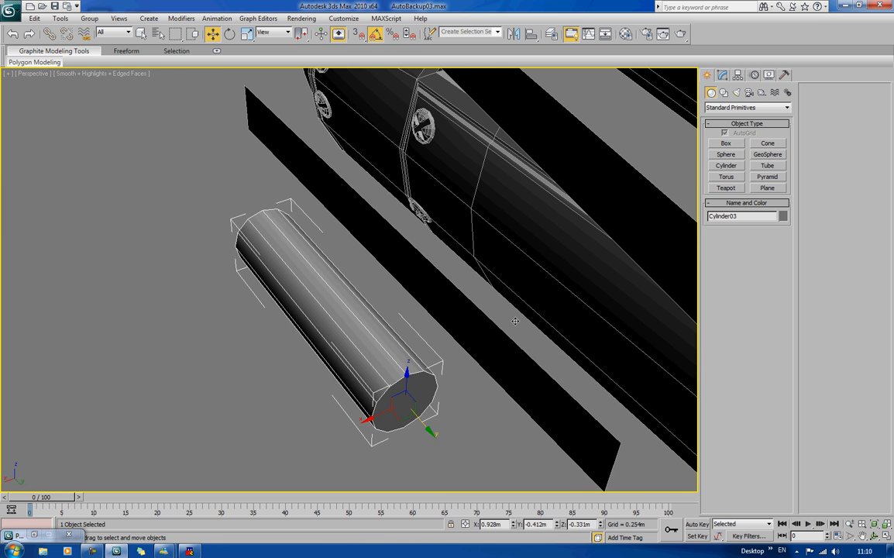
drag(377, 420, 445, 405)
alt+middle_drag(321, 400, 368, 326)
Convert the cylinder to an Editable Poly and switch to polygon editing.
right_click(372, 324)
mouse_move(391, 419)
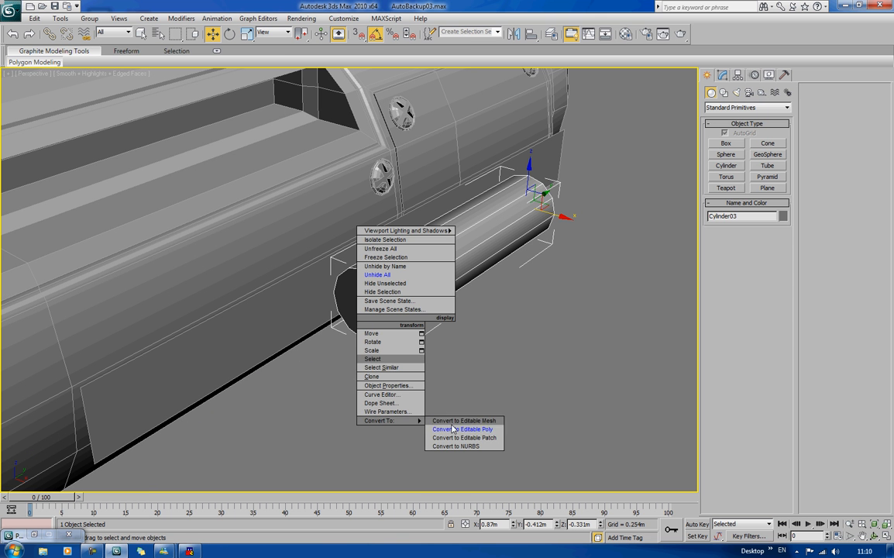
click(467, 429)
key(4)
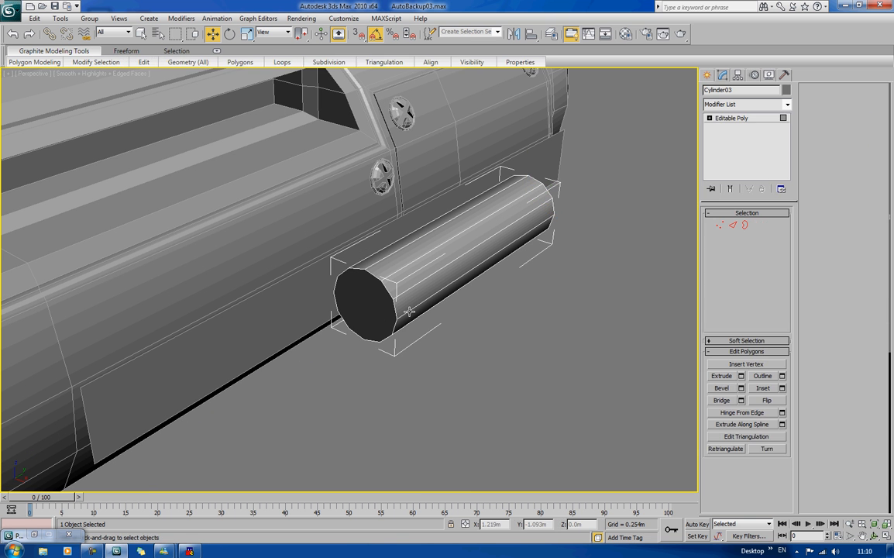
Bevel the cylinder's front end cap with a height of 0.002 m and an outline amount of -0.001 m.
click(374, 309)
click(740, 388)
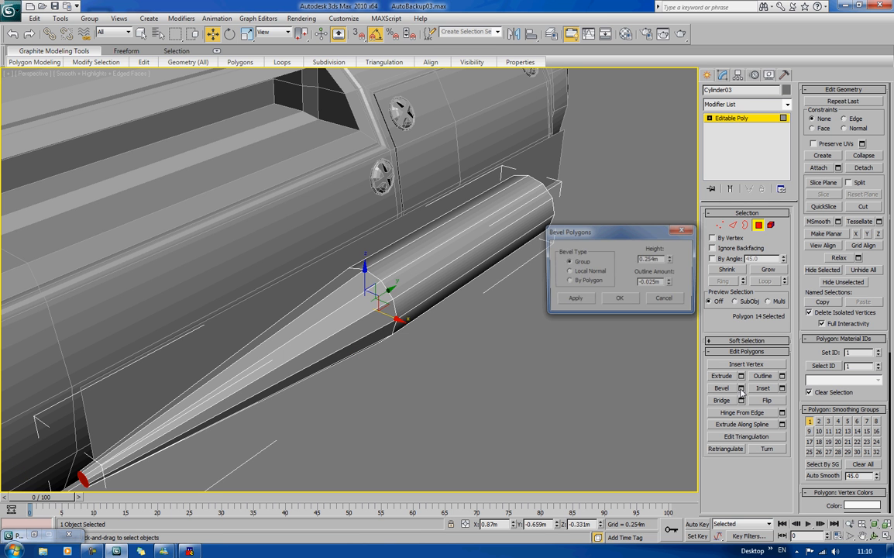
double_click(651, 260)
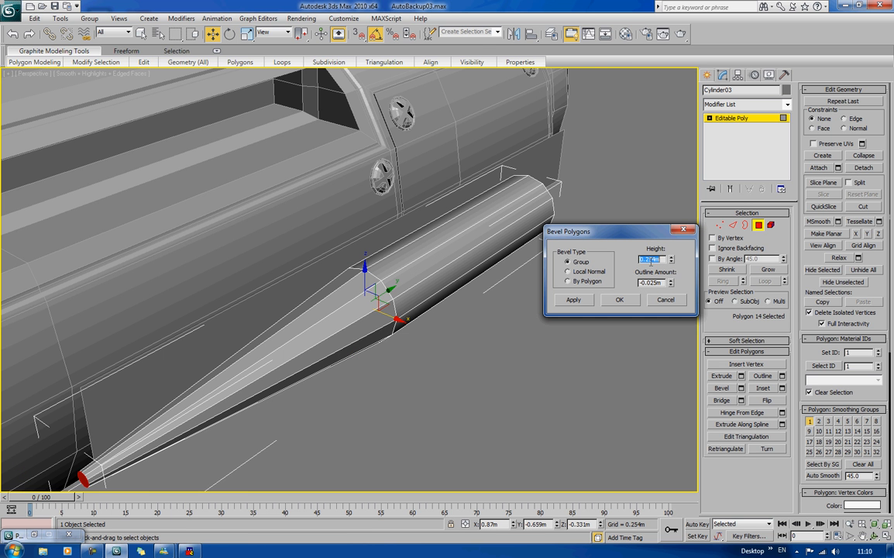
text(0)
key(Tab)
text(0)
key(Tab)
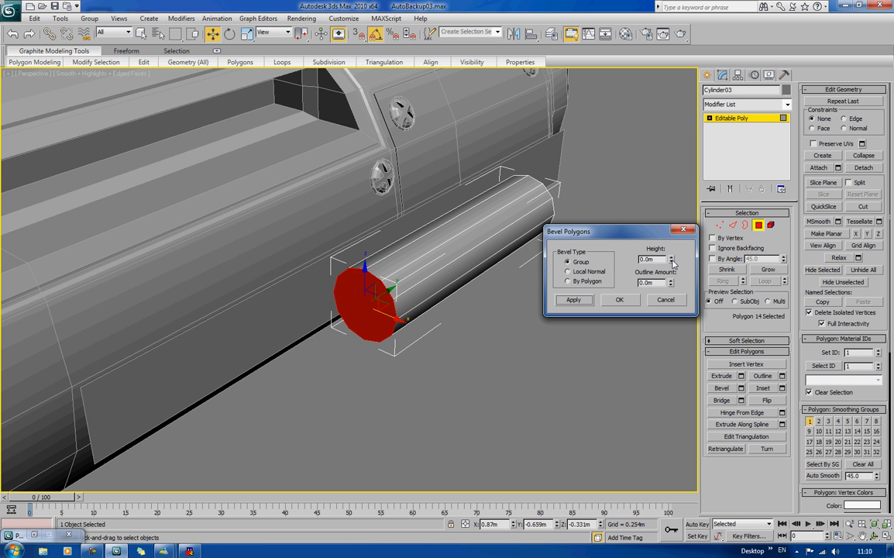
drag(672, 260, 674, 253)
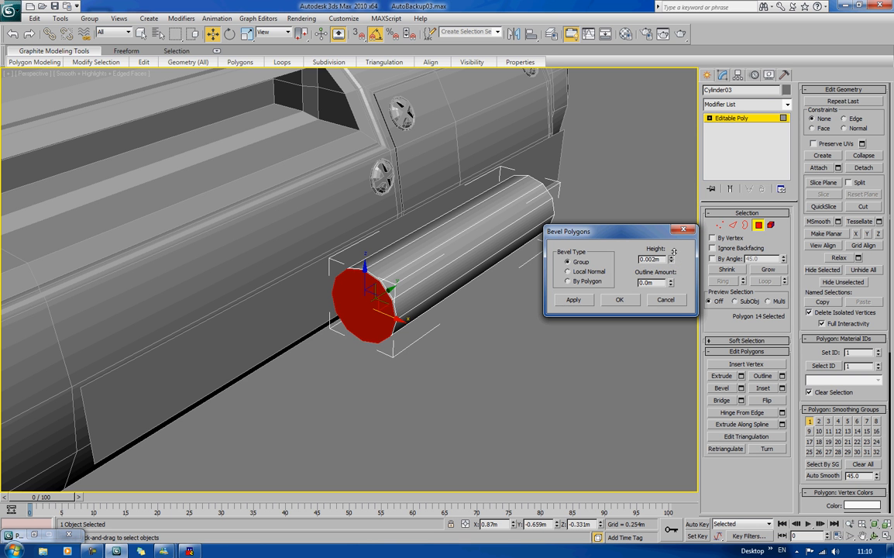
click(672, 285)
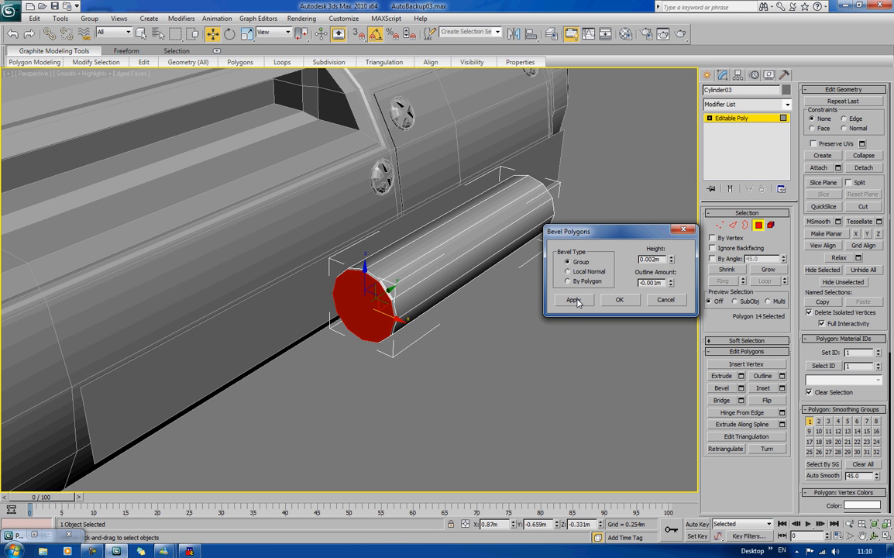
click(574, 299)
Bevel the end cap again, outward, with a height of 0.002 m and an outline amount of 0.001 m.
click(671, 281)
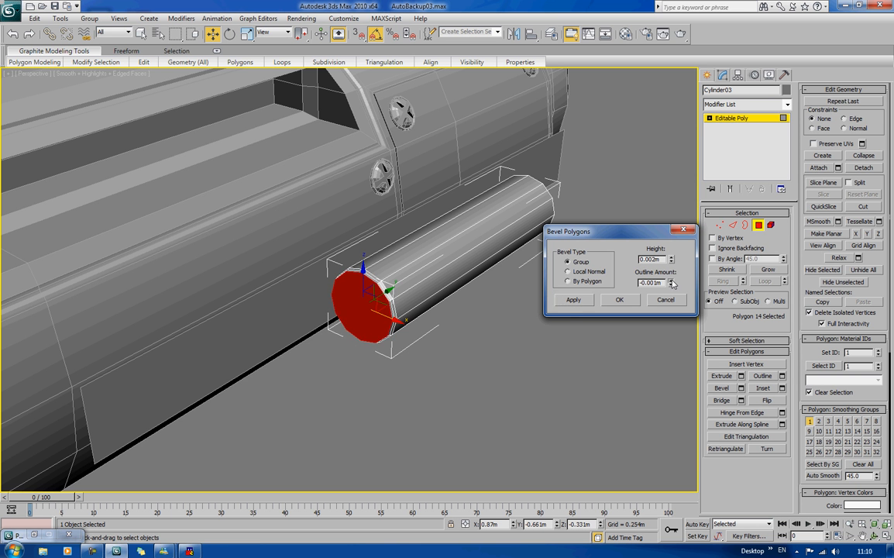
click(671, 281)
click(671, 280)
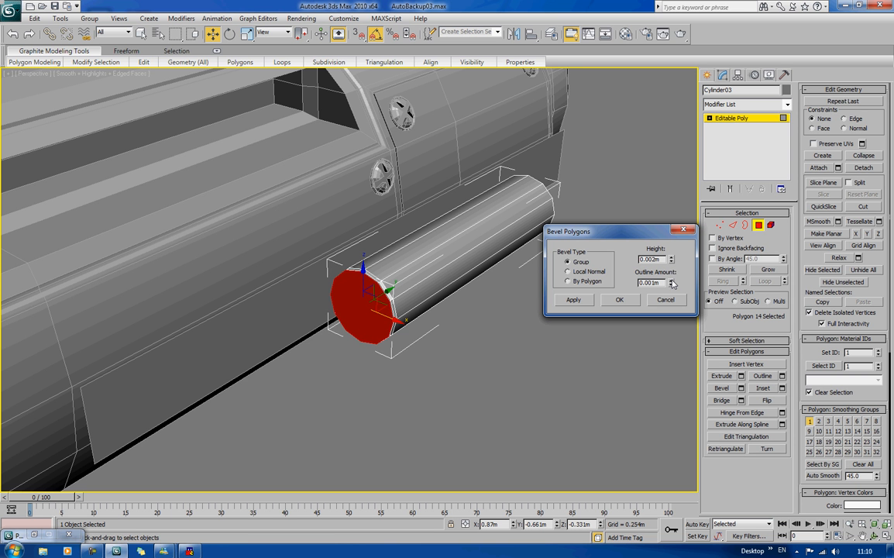
click(573, 300)
Start the bullet tip by beveling the end cap with a height of 0.033 m and an outline amount of -0.004 m.
click(671, 284)
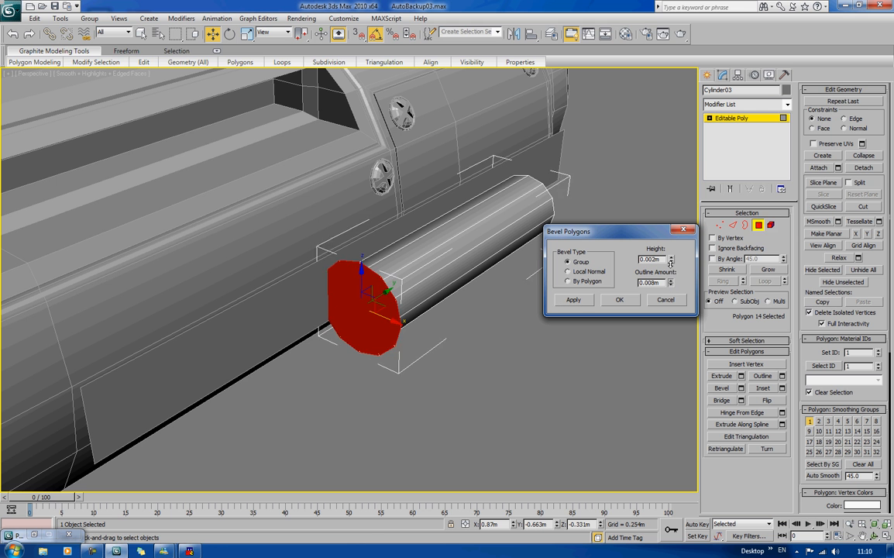
click(672, 285)
drag(671, 259, 670, 192)
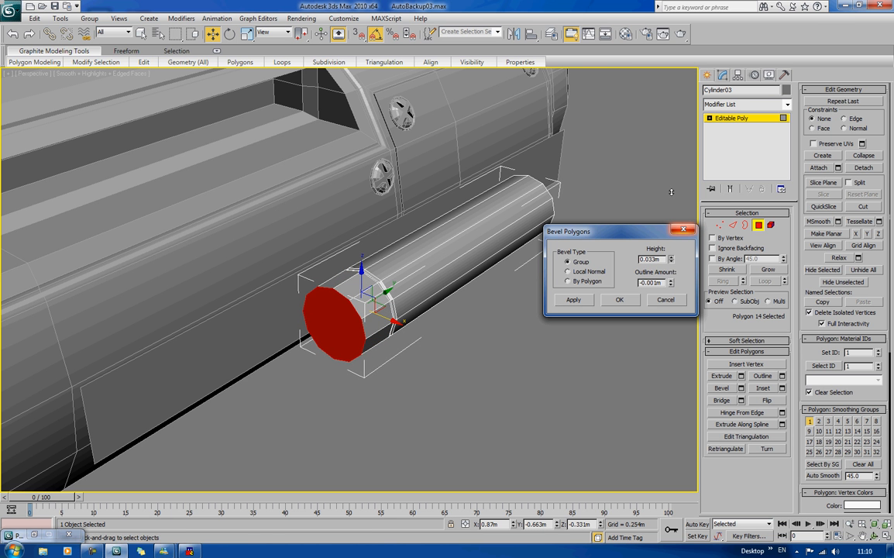
click(671, 285)
click(671, 285)
click(670, 284)
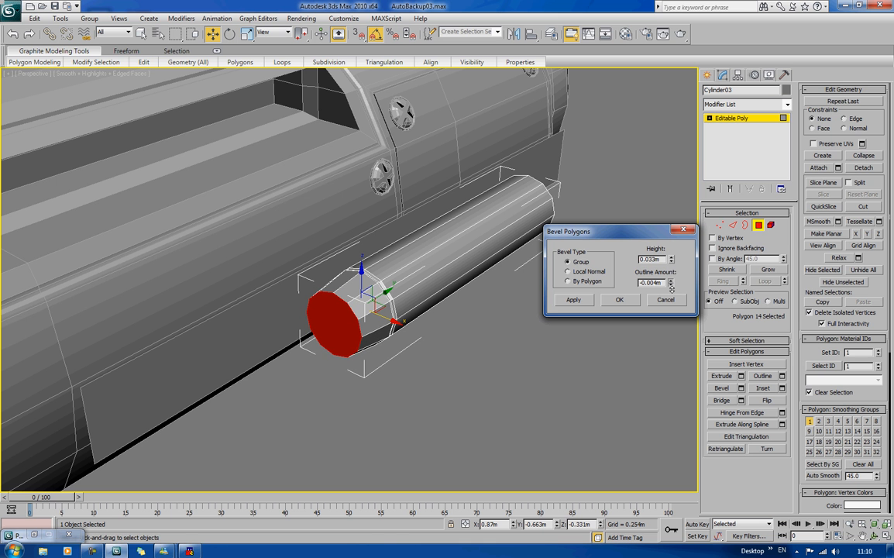
click(567, 302)
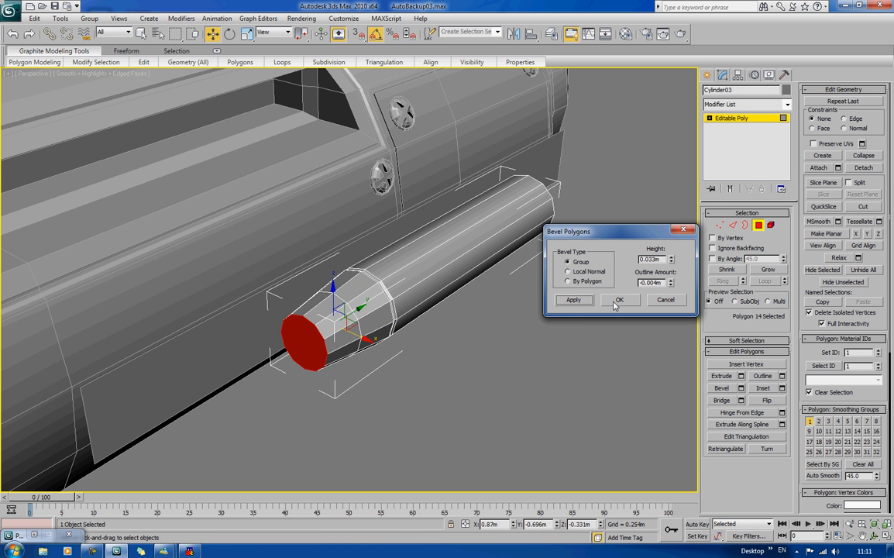
Taper the bullet tip further with another 0.033 m bevel using an outline amount of -0.009 m.
click(670, 284)
click(671, 285)
click(670, 285)
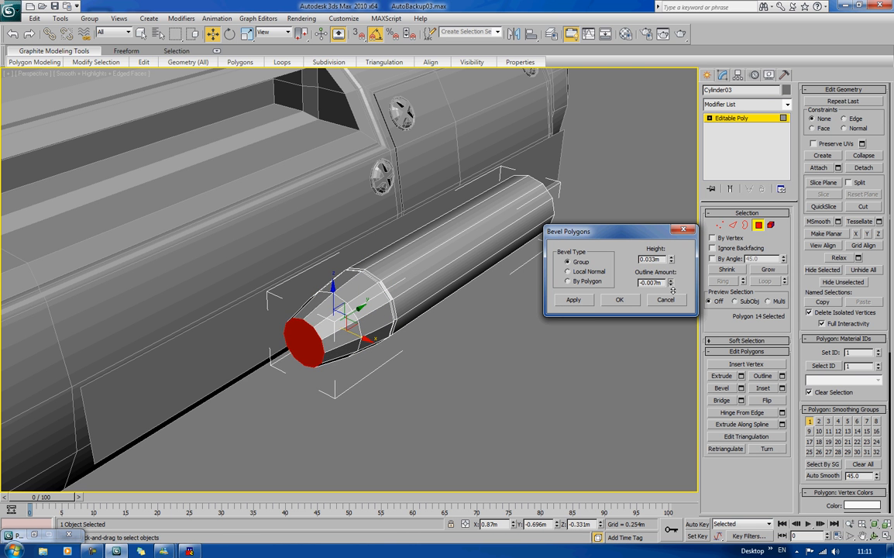
click(670, 285)
click(671, 285)
click(573, 300)
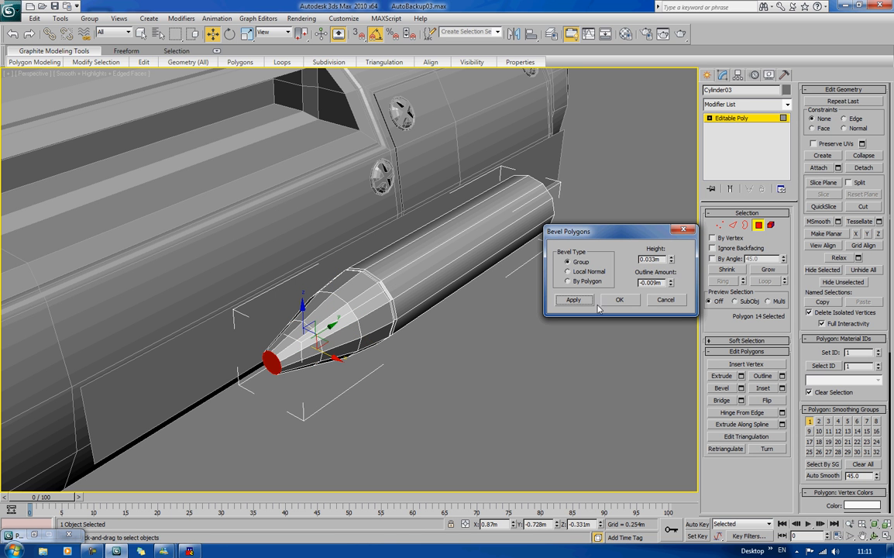
Finish the bullet tip to a near-point with a third 0.033 m bevel using an outline amount of -0.015 m, and deselect the cap.
click(670, 284)
click(670, 284)
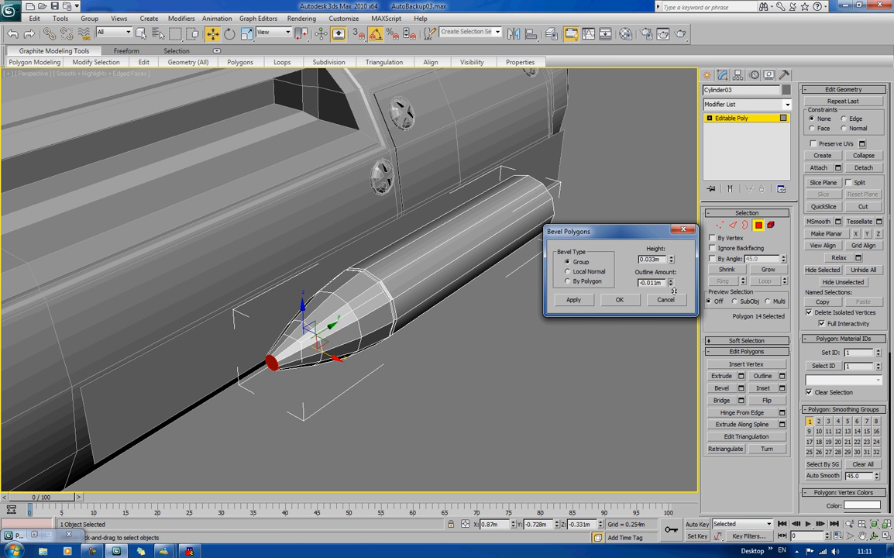
click(671, 284)
drag(674, 293, 676, 298)
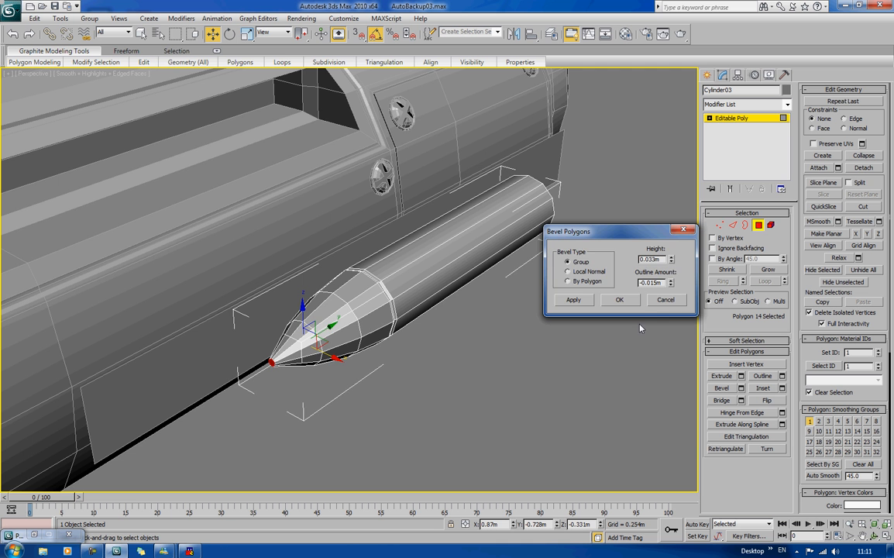
click(629, 302)
click(589, 352)
Bevel the bullet's rear end cap with a height of 0.001 m and an outline amount of -0.001 m.
scroll(589, 352, down, 4)
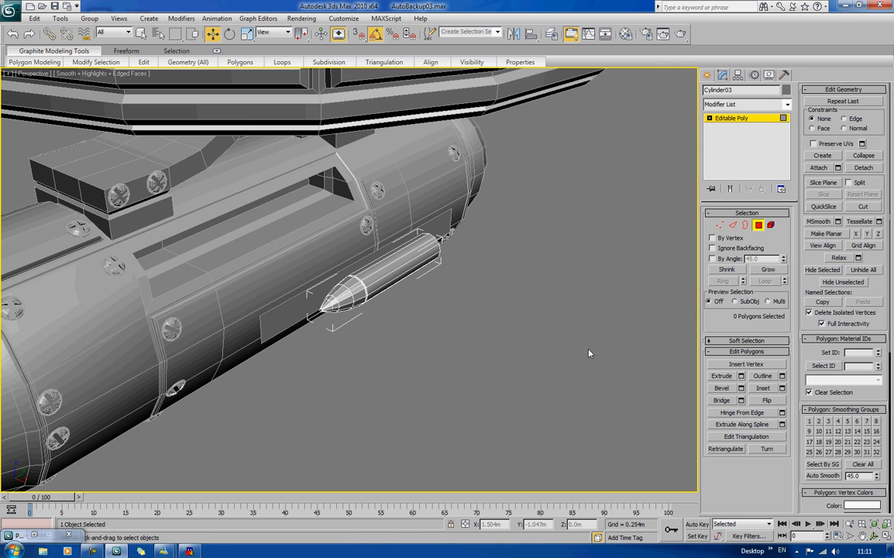
mouse_move(583, 343)
alt+middle_down()
mouse_move(463, 334)
mouse_move(459, 310)
mouse_move(425, 309)
alt+middle_up()
scroll(498, 337, up, 4)
click(422, 305)
scroll(458, 311, up, 3)
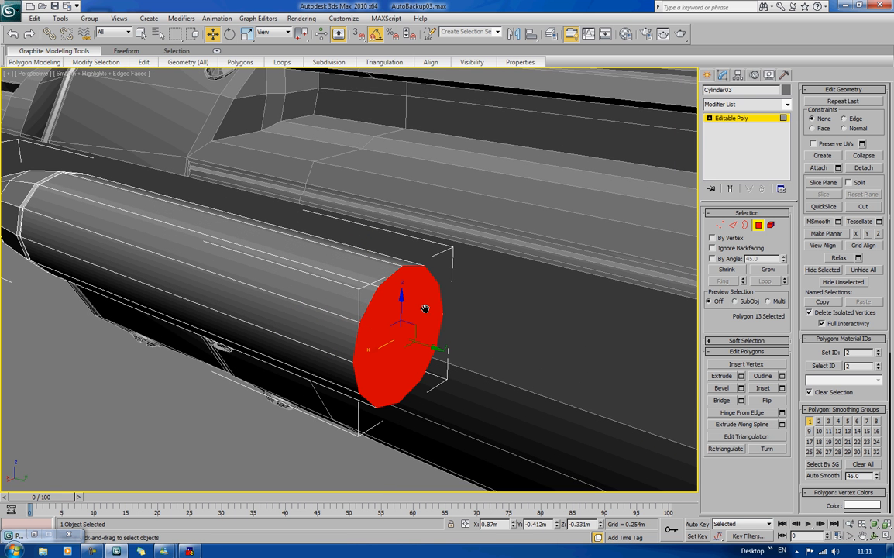
click(741, 388)
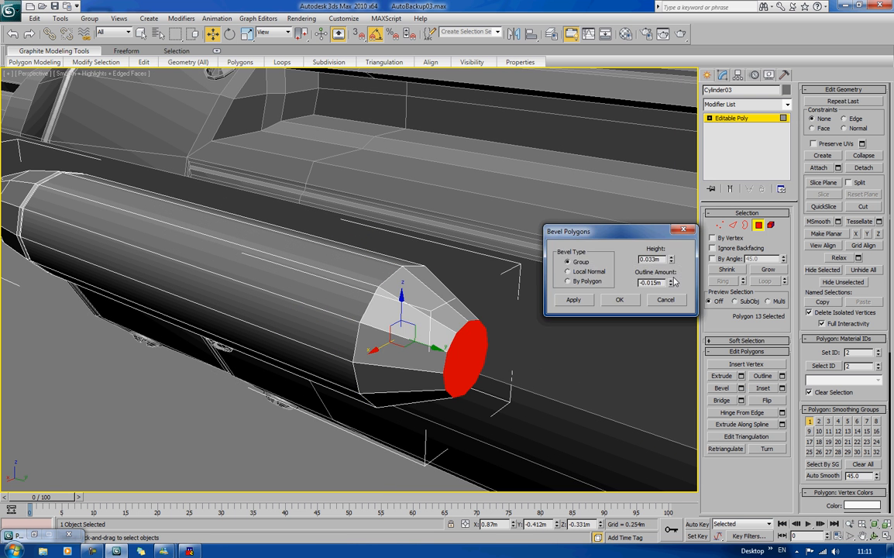
right_click(670, 259)
right_click(670, 283)
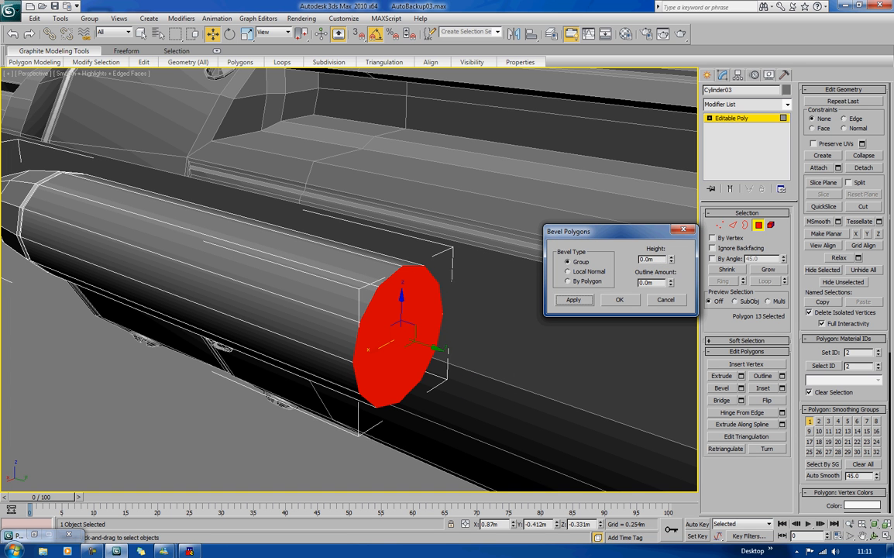
click(670, 258)
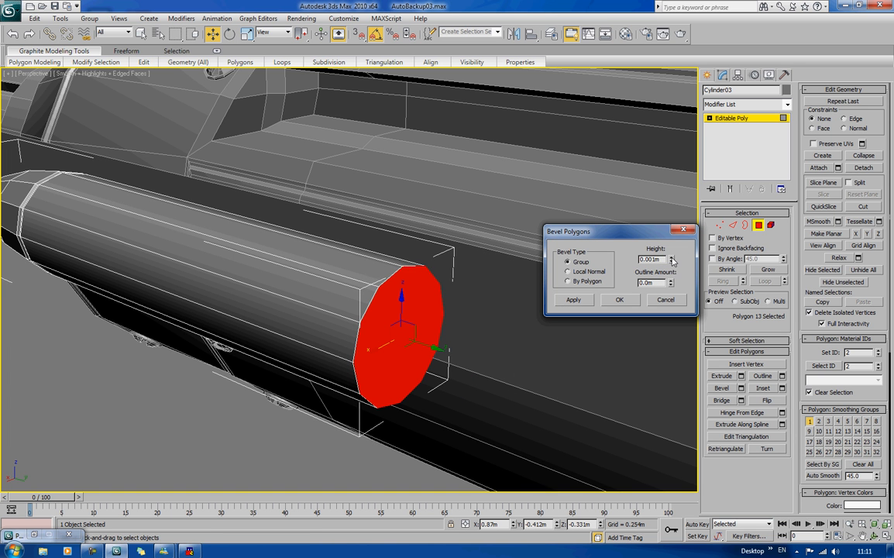
click(671, 286)
click(671, 286)
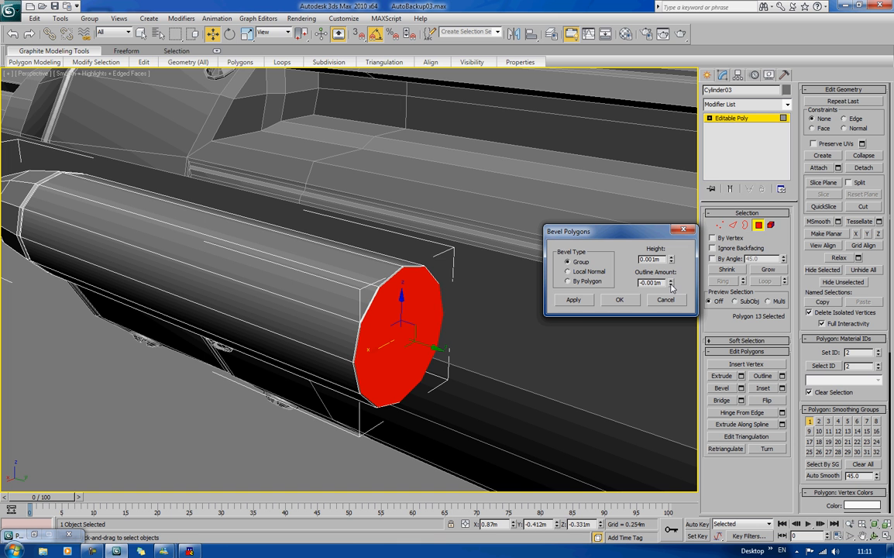
click(573, 302)
Inset the rear cap with a flat bevel of 0.0 m height and an outline amount of -0.008 m.
click(671, 264)
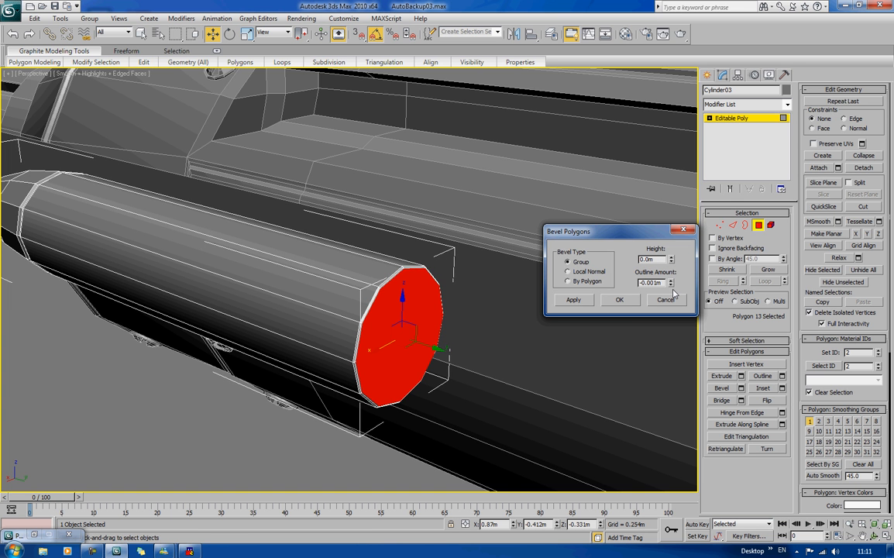
drag(672, 288, 684, 306)
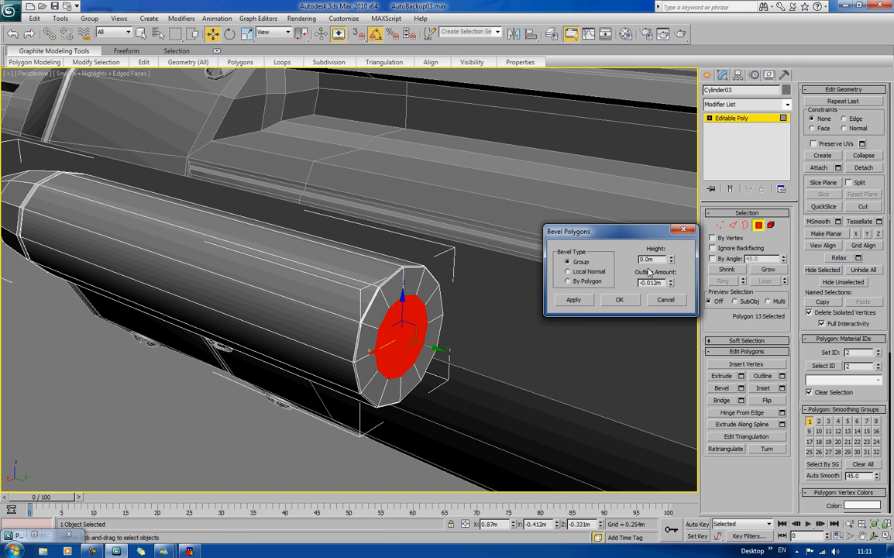
drag(671, 280, 672, 270)
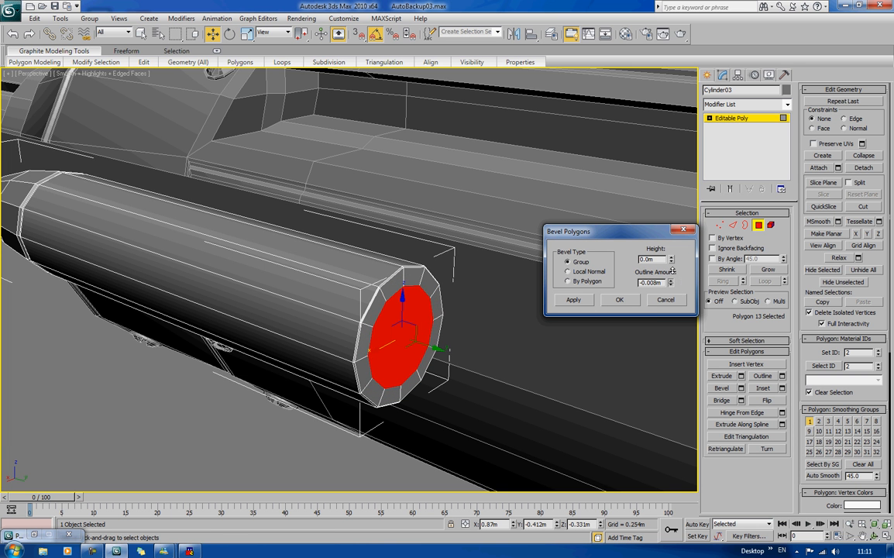
click(573, 299)
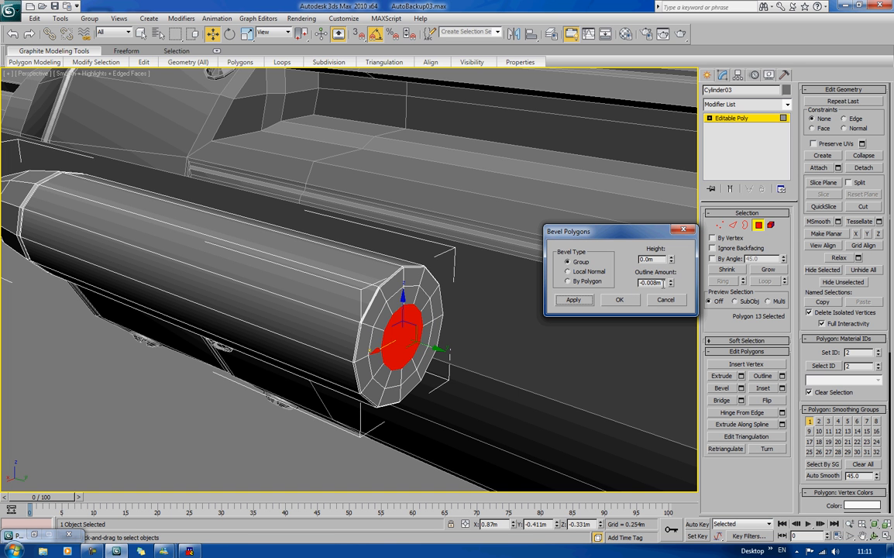
Cut a fine ring groove in the rear cap with two bevels of -0.001 m outline, first slightly inward and then slightly outward.
drag(670, 284, 678, 268)
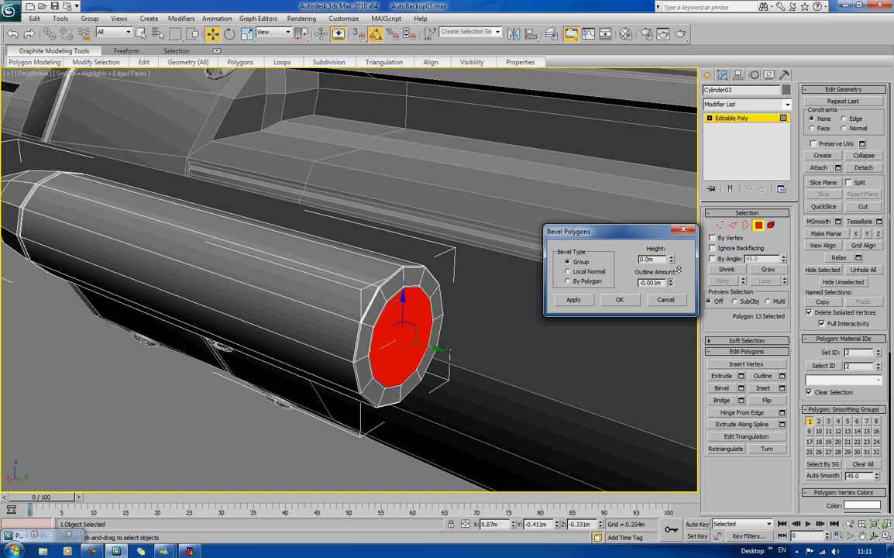
click(672, 263)
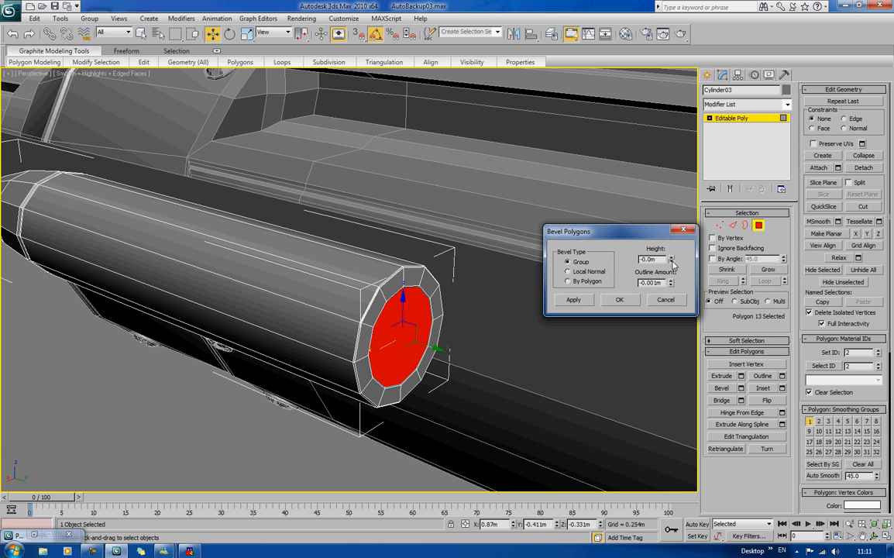
click(575, 303)
click(672, 259)
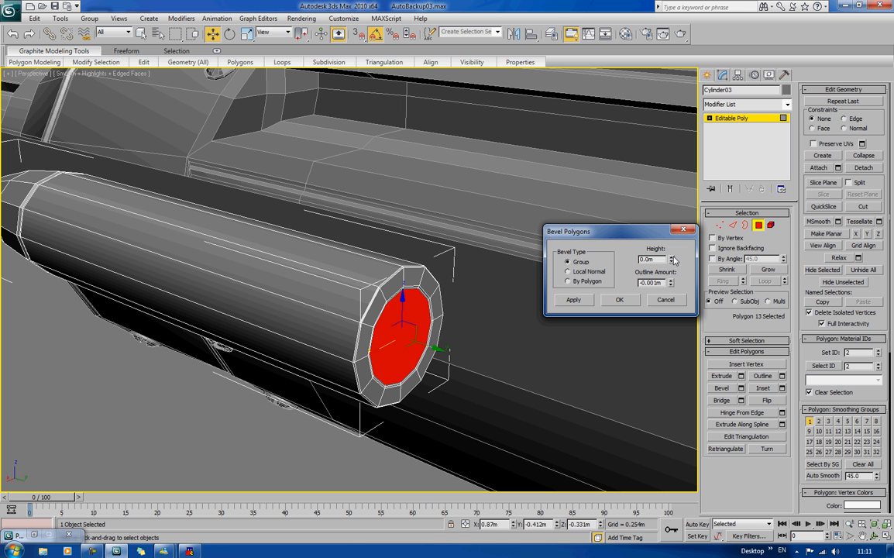
click(571, 301)
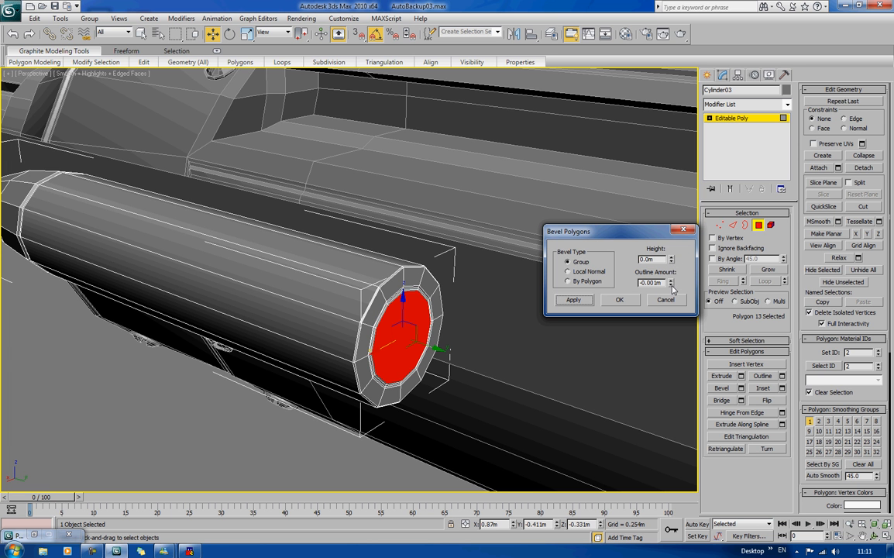
Inset the rear cap's inner polygon again with a 0.0 m height bevel and an outline amount of -0.007 m.
click(672, 285)
drag(671, 285, 671, 285)
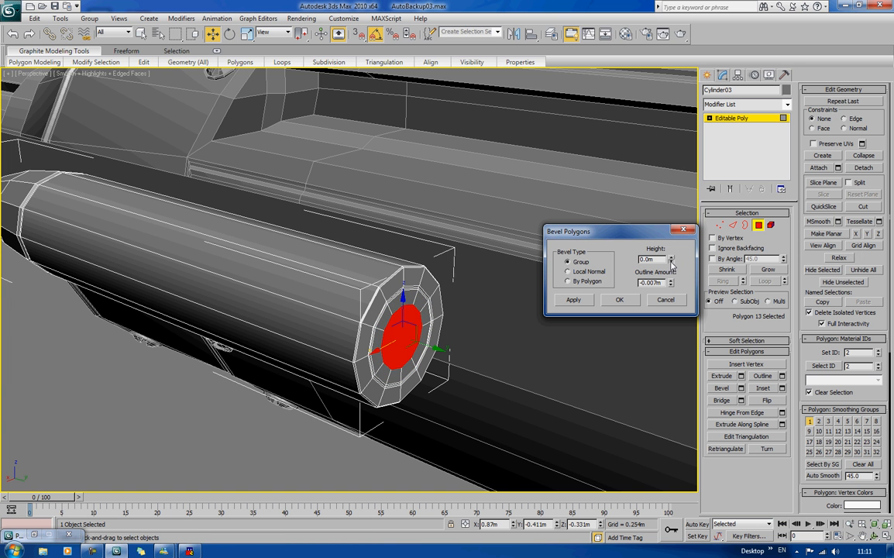
click(672, 262)
click(671, 259)
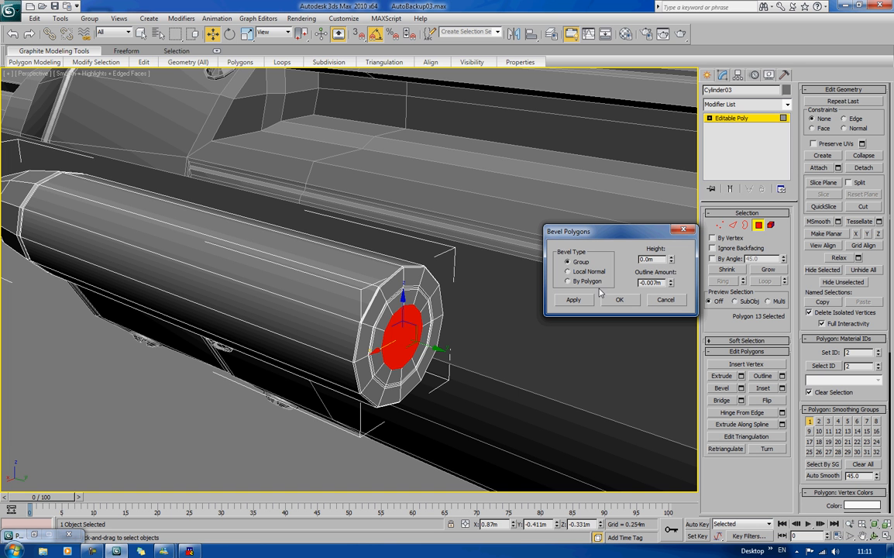
click(575, 302)
Recess the central primer circle with bevels using a -0.001 m height and -0.001 m outline, finish the beveling, and deselect the polygon.
drag(671, 284, 673, 273)
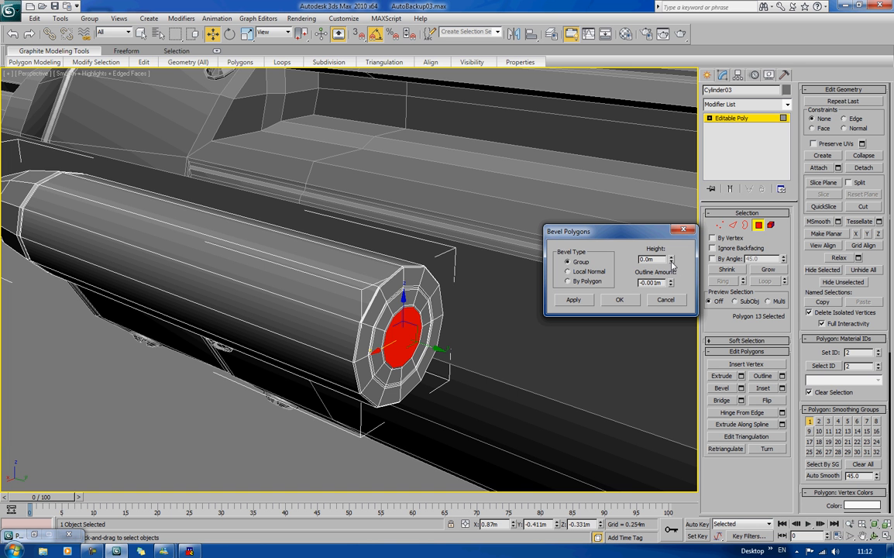
click(670, 263)
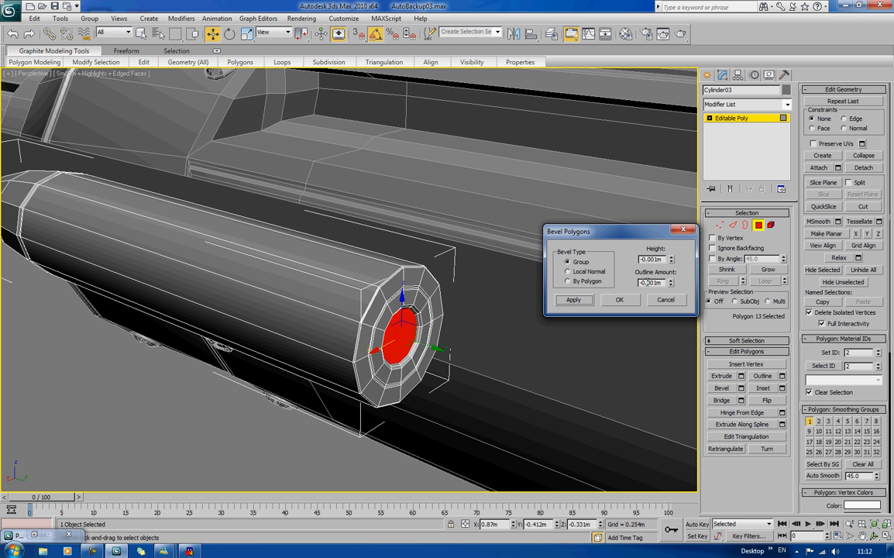
click(671, 287)
click(672, 257)
click(619, 299)
click(301, 439)
Select the Ammo_Feed_01 strip and shorten it by moving its front end edge along Y to about -0.653 m.
key(F4)
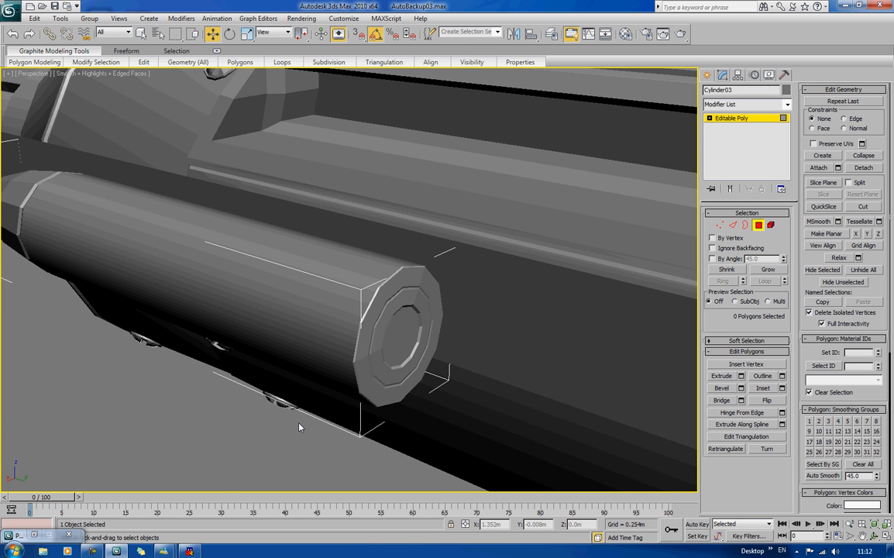
scroll(300, 425, down, 6)
alt+middle_drag(307, 419, 356, 409)
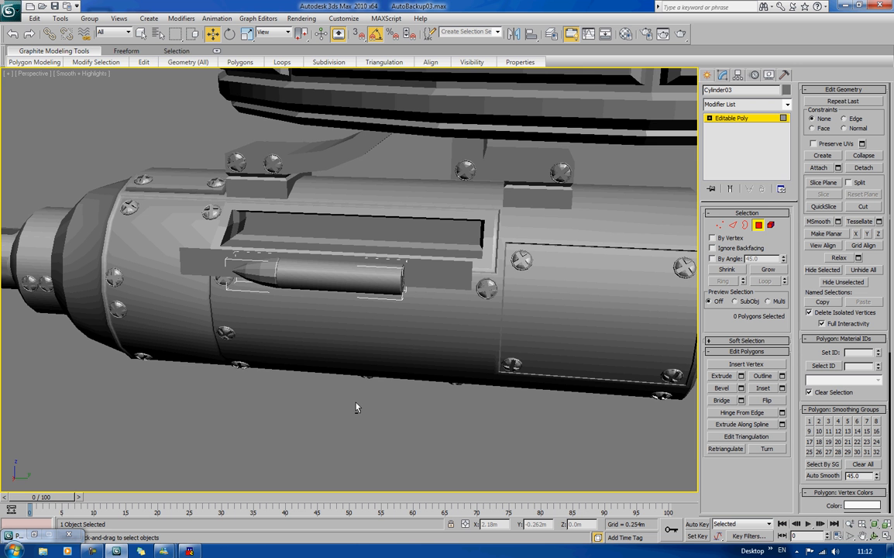
alt+middle_drag(357, 395, 465, 379)
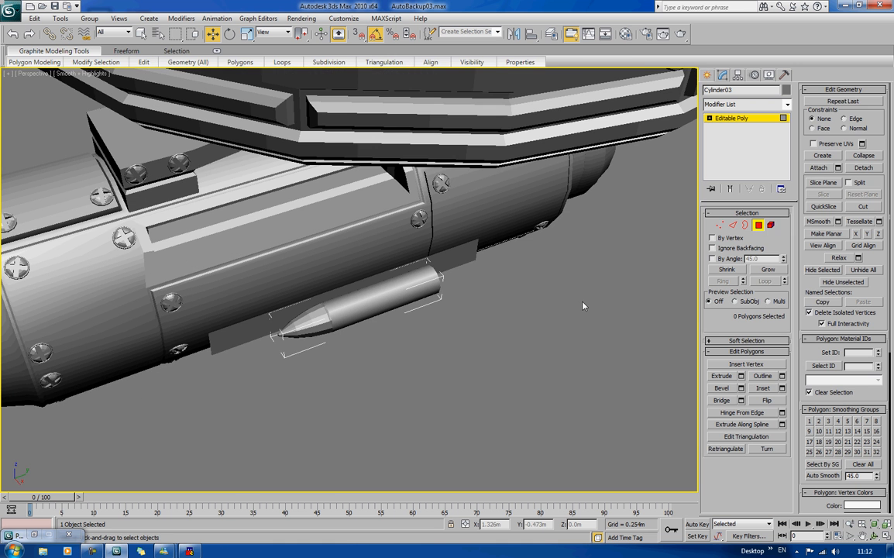
click(759, 225)
click(314, 341)
click(261, 331)
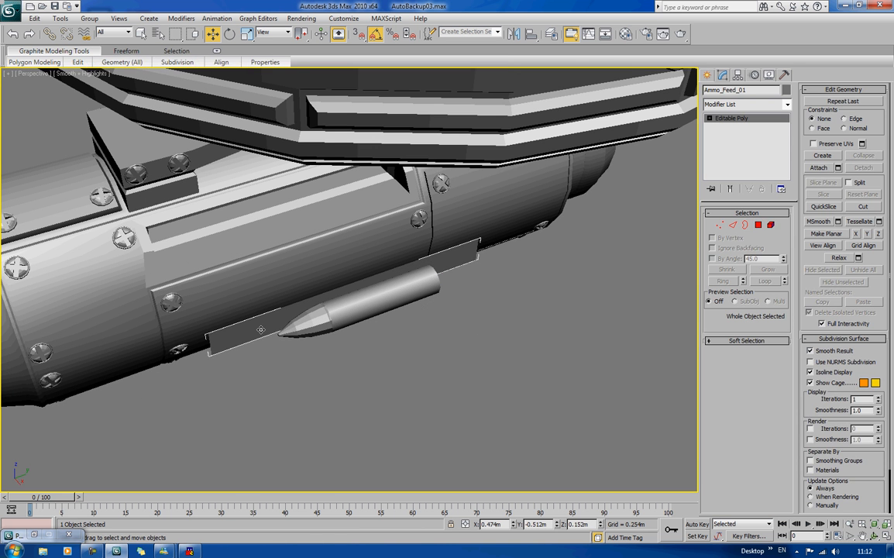
mouse_move(261, 330)
alt+middle_down()
mouse_move(257, 316)
mouse_move(352, 323)
alt+middle_up()
key(F4)
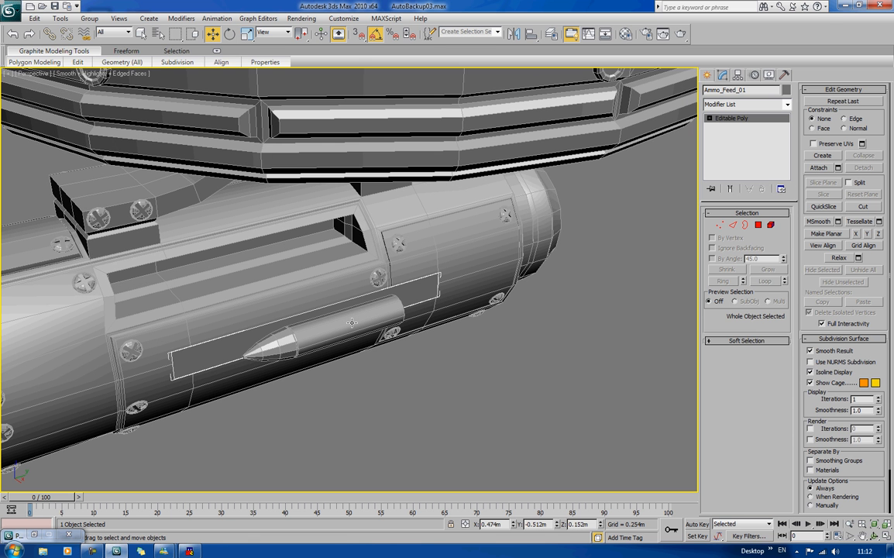
click(734, 227)
click(169, 350)
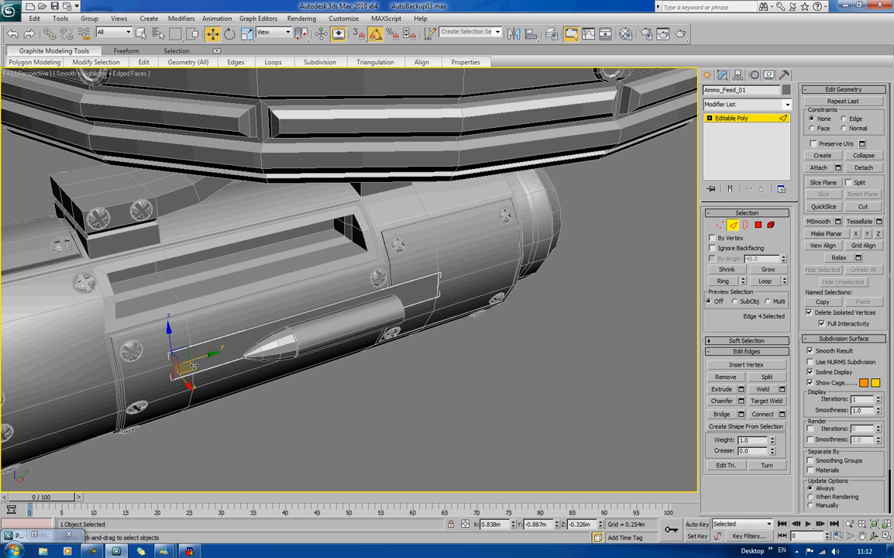
drag(199, 357, 310, 355)
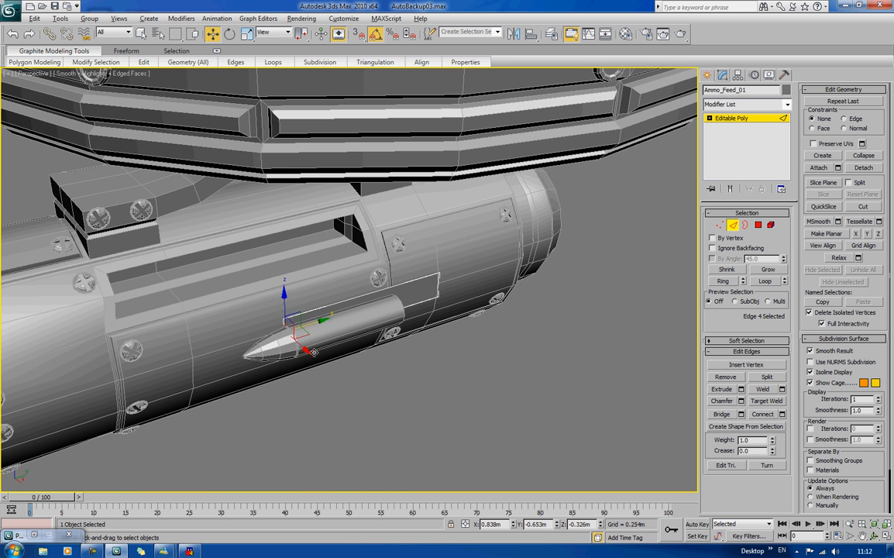
Center the pivot of Ammo_Feed_01 on the object.
alt+middle_drag(309, 354, 379, 339)
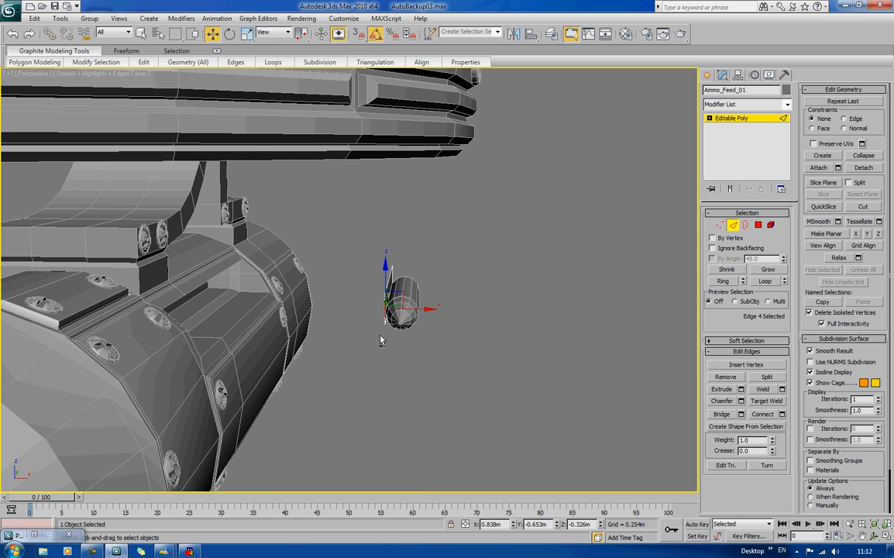
click(733, 226)
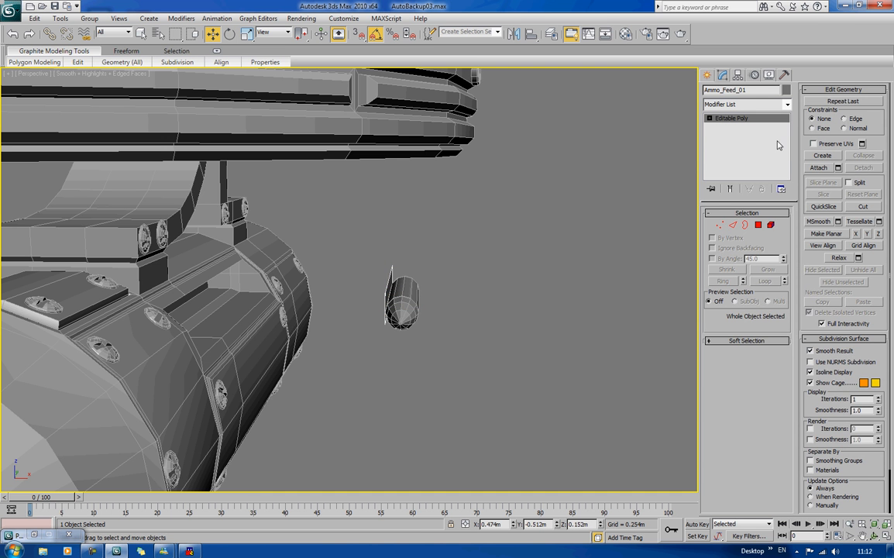
click(737, 75)
click(742, 144)
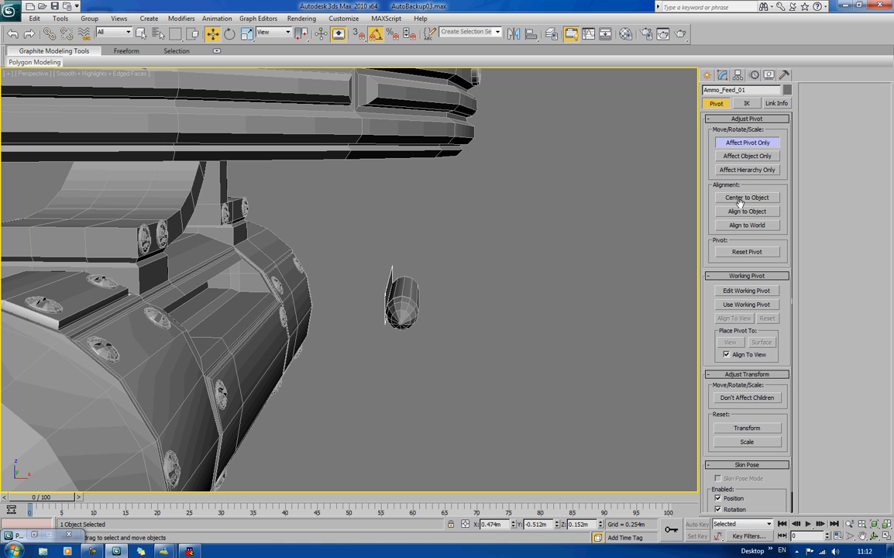
click(741, 143)
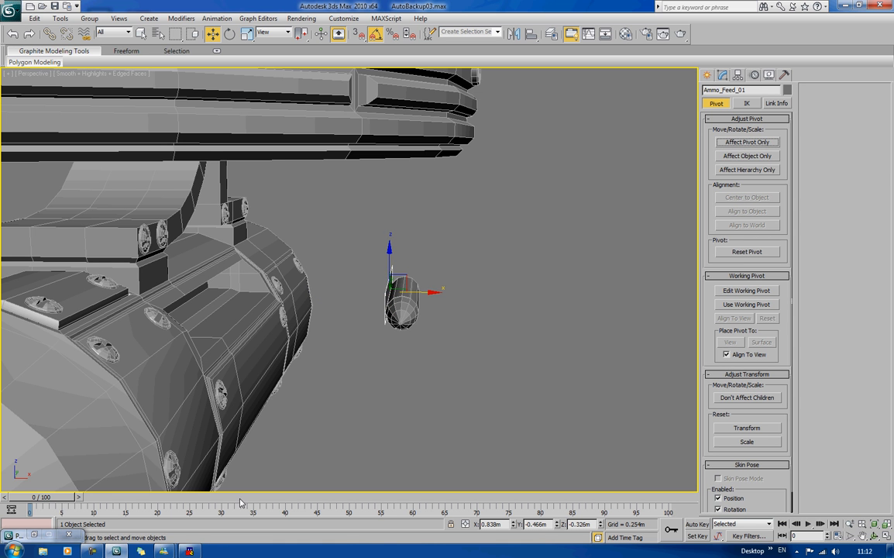
Switch to Mozilla Firefox and search Google for "ammo belt" as reference.
key(super)
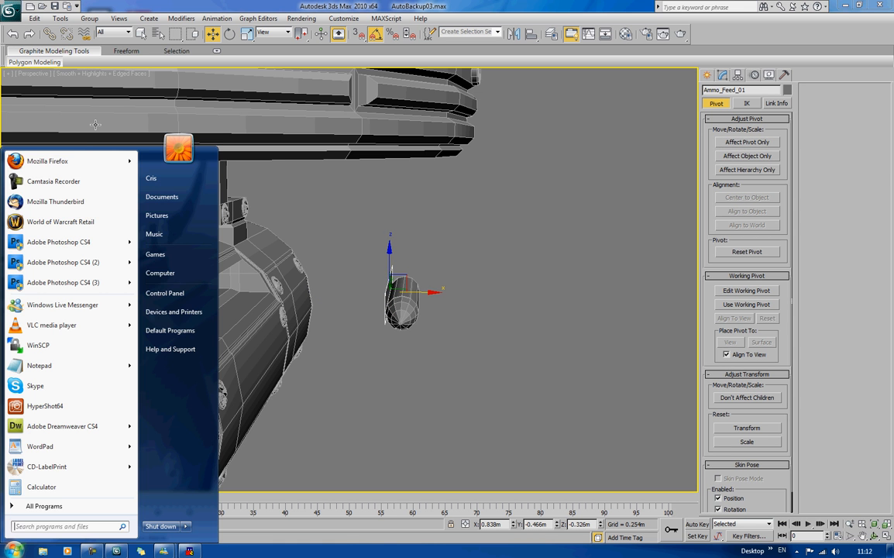
click(69, 166)
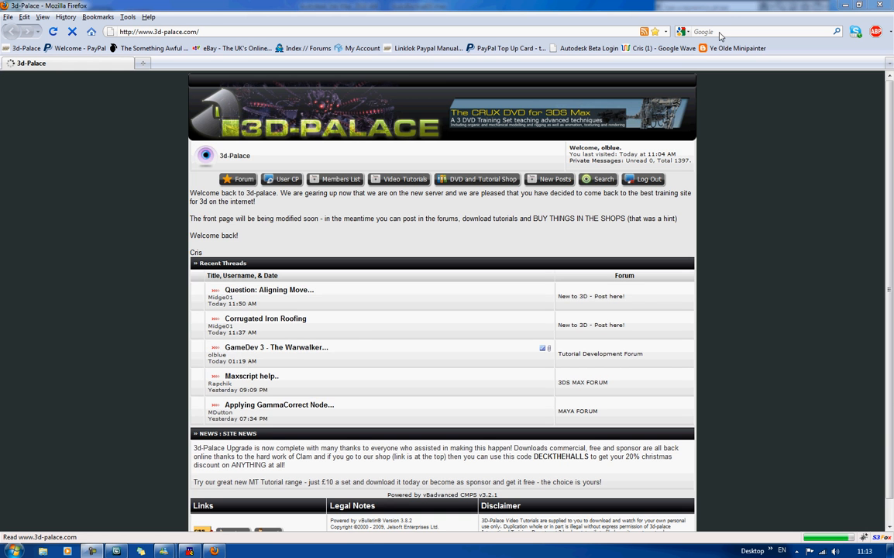
click(720, 32)
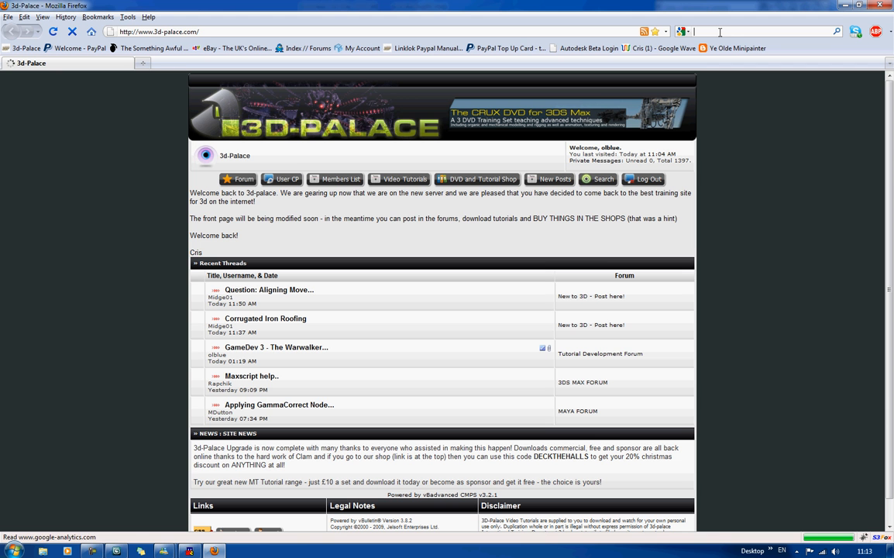
text(ammo belt)
key(Return)
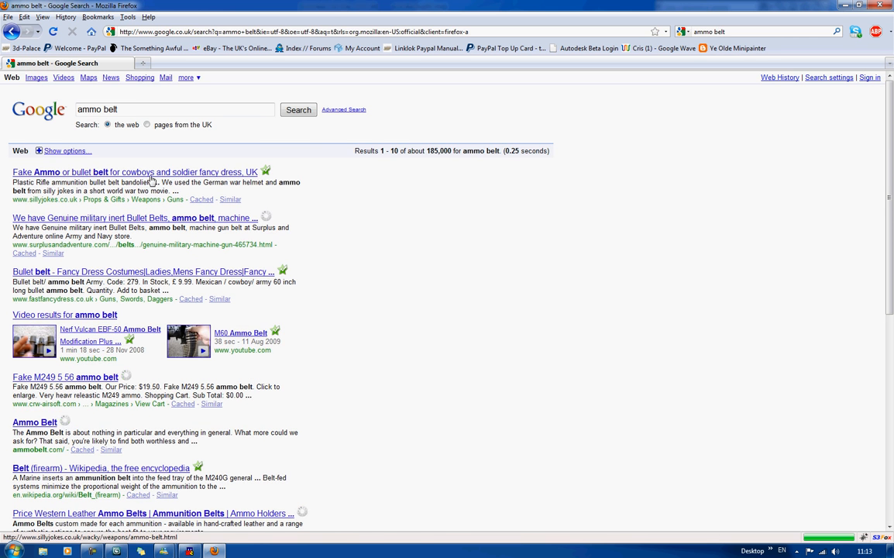
Show the image results for "ammo belt" and limit them to large images.
click(36, 77)
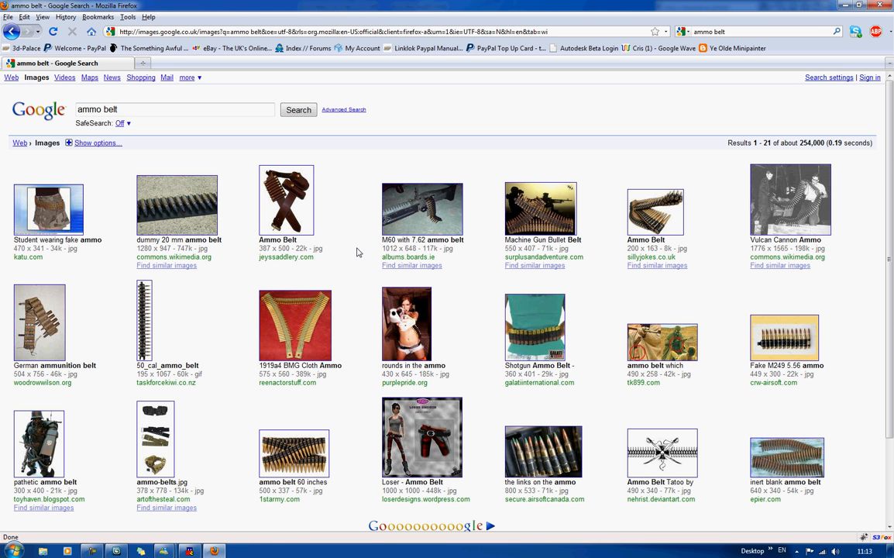
click(139, 104)
click(97, 144)
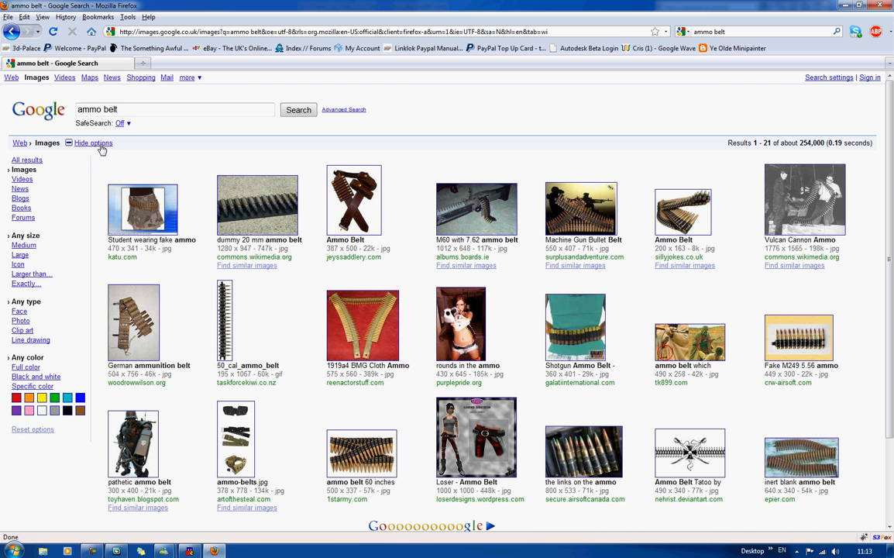
click(20, 255)
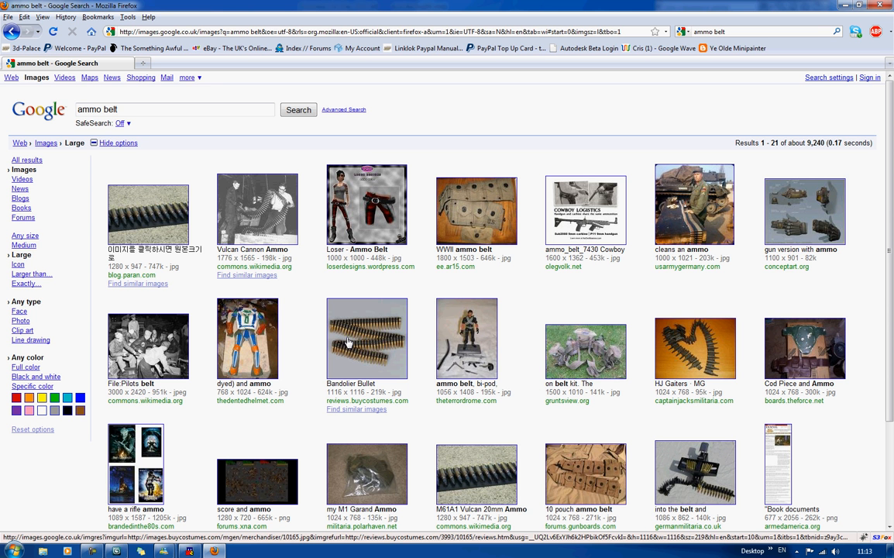
Display the germanmilitaria.co.uk belt loader picture gurt41.jpg at full size and move the browser window aside, uncovering 3ds Max.
click(674, 481)
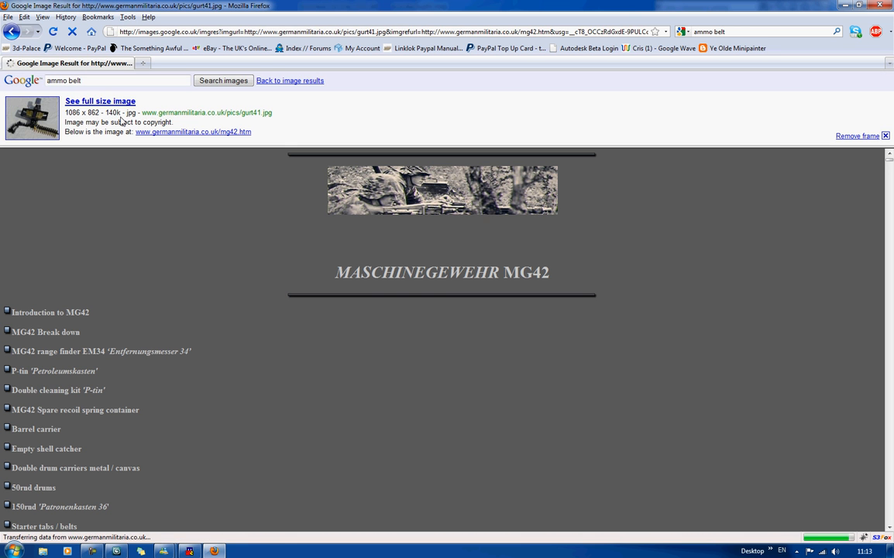
click(116, 102)
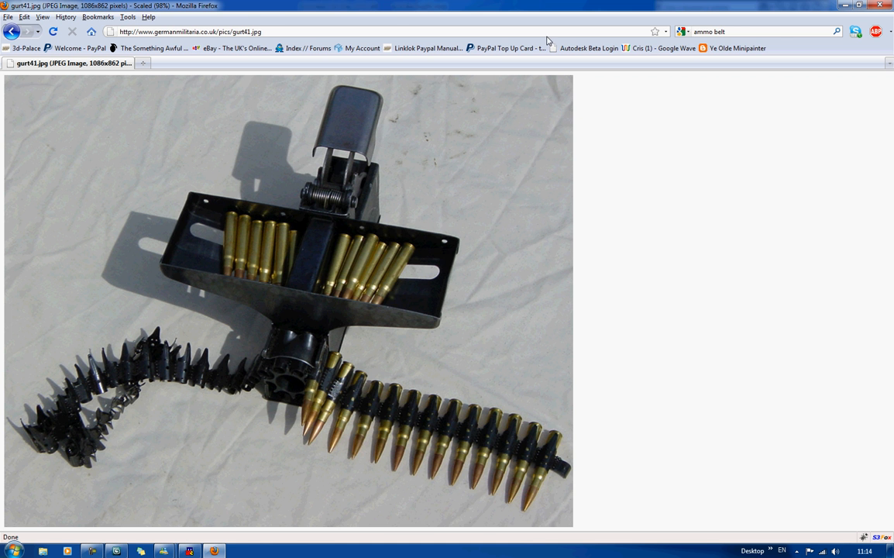
double_click(392, 9)
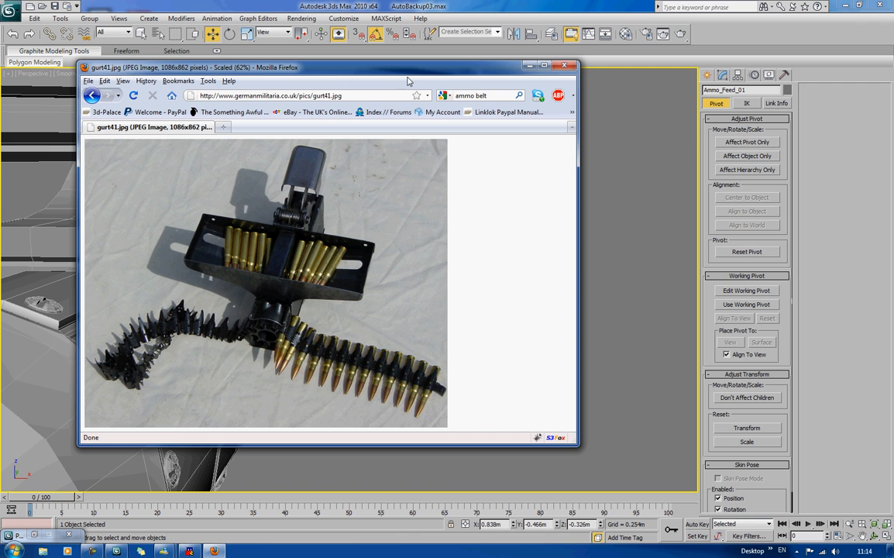
drag(413, 71, 0, 64)
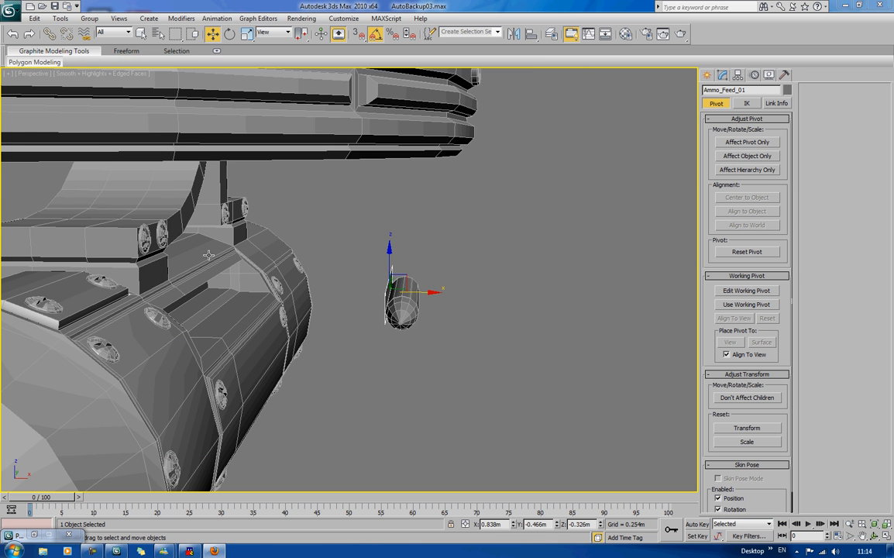
Delete the Ammo_Feed_01 strip and select the bullet object Cylinder03 for modifying.
alt+middle_drag(497, 243, 380, 340)
key(Delete)
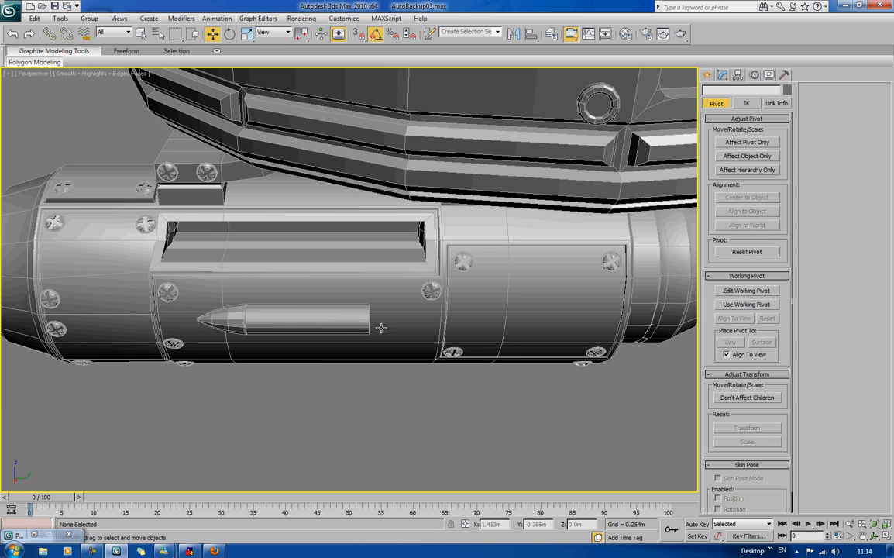
click(354, 327)
click(722, 74)
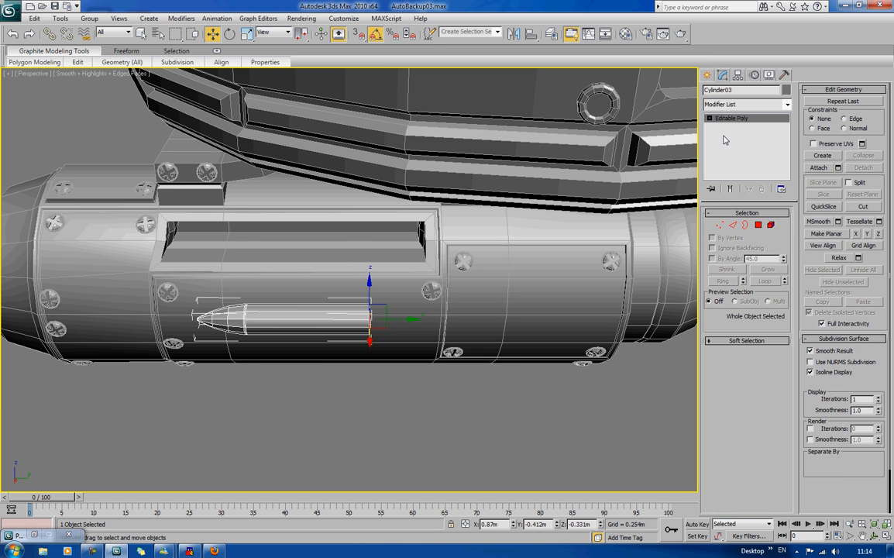
key(2)
drag(407, 383, 341, 294)
drag(398, 319, 426, 331)
key(ctrl+z)
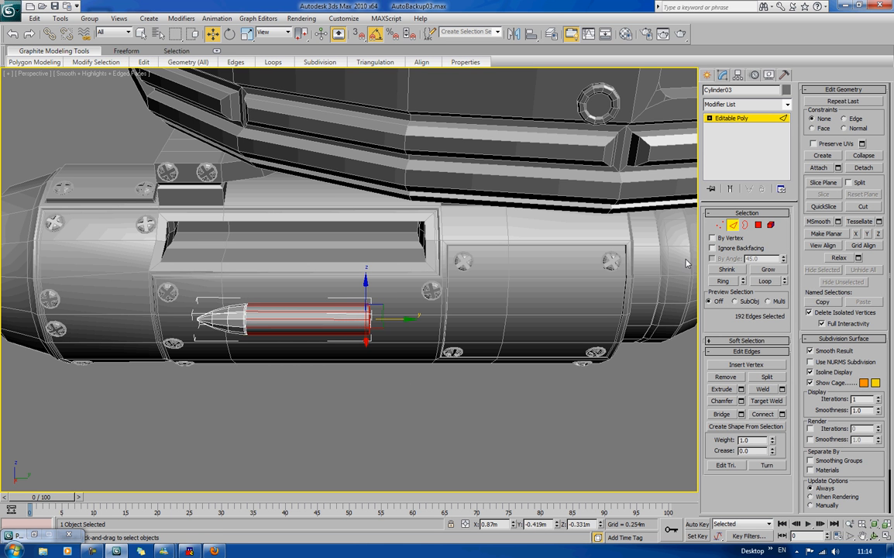
Lengthen the bullet casing by moving all vertices of its base end along Y to about -0.283 m.
click(720, 225)
drag(398, 370, 316, 283)
drag(380, 329, 468, 345)
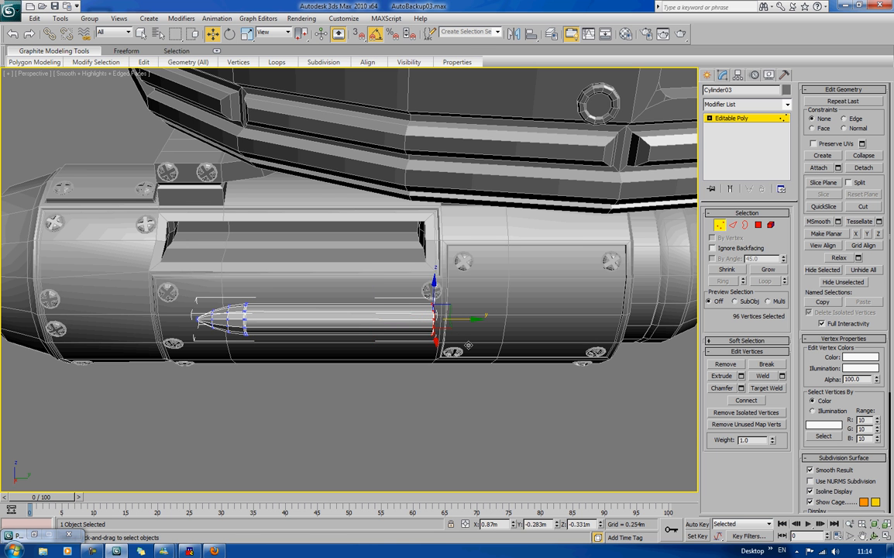
middle_drag(468, 344, 313, 335)
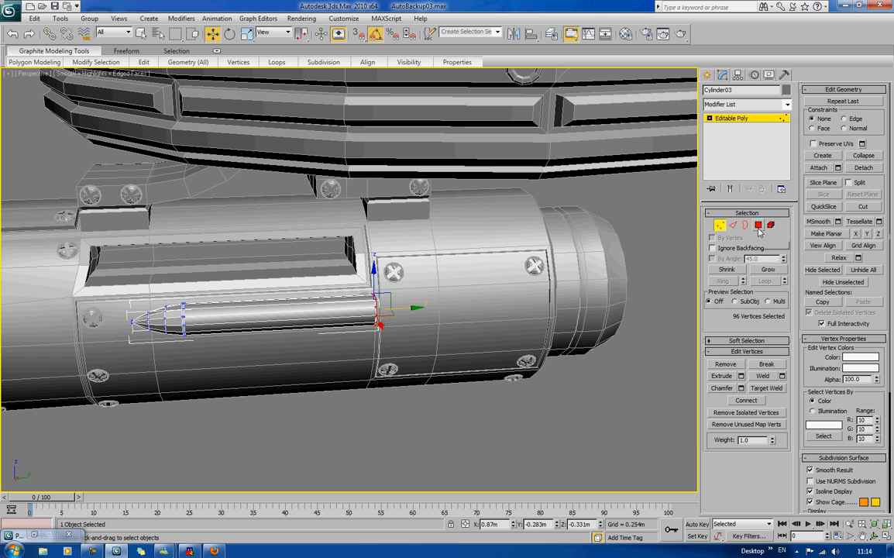
Select the polygons of the bullet's pointed nose, scale them down slightly and uniformly, and deselect them.
key(4)
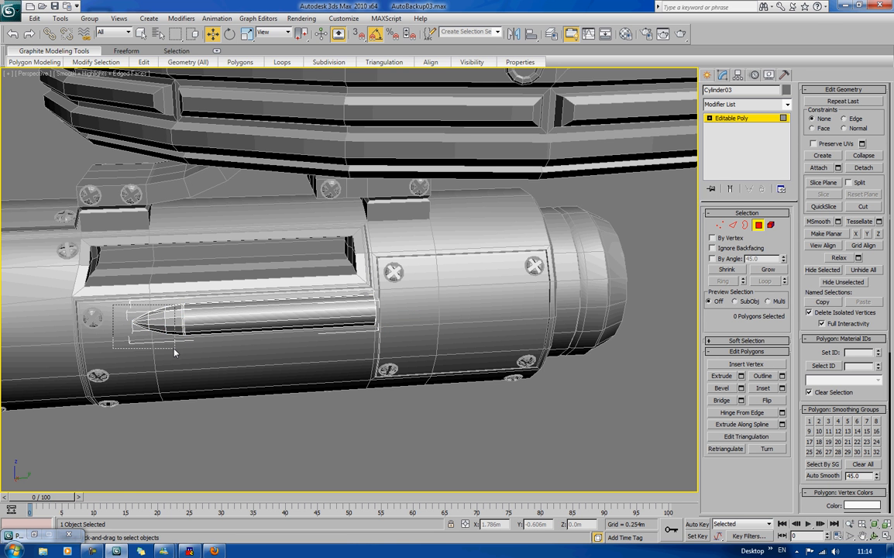
click(158, 315)
alt+middle_drag(158, 315, 239, 354)
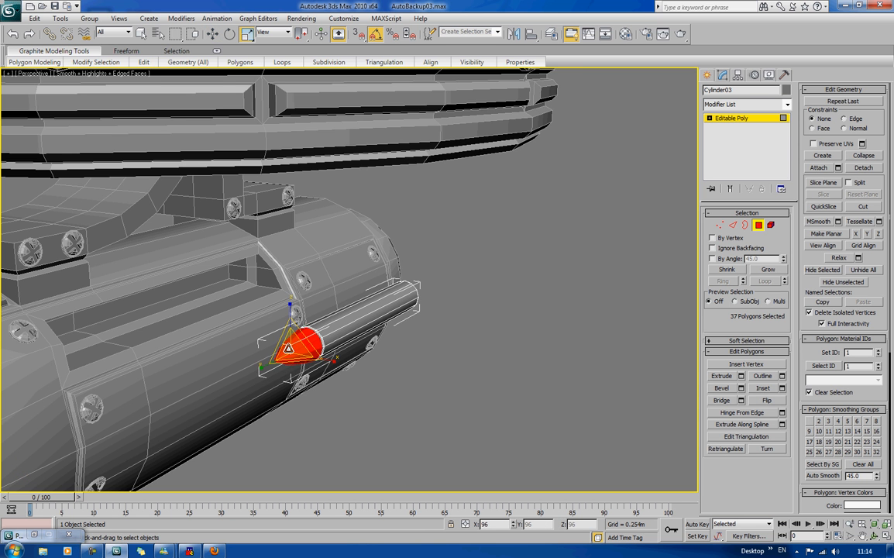
drag(291, 347, 291, 354)
alt+middle_drag(429, 353, 431, 386)
click(411, 376)
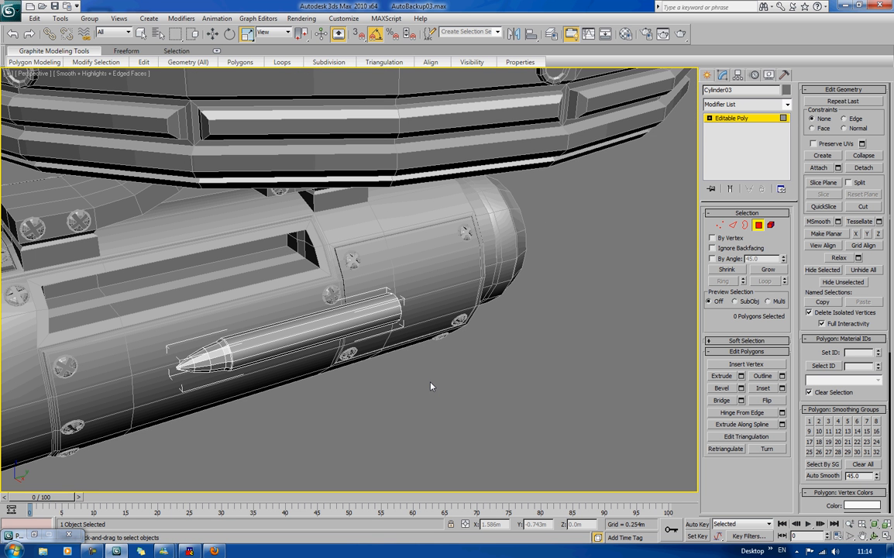
Lengthen the bullet's nose by moving its front tip polygons forward along Y, and deselect them.
middle_drag(431, 387, 445, 331)
scroll(443, 397, up, 3)
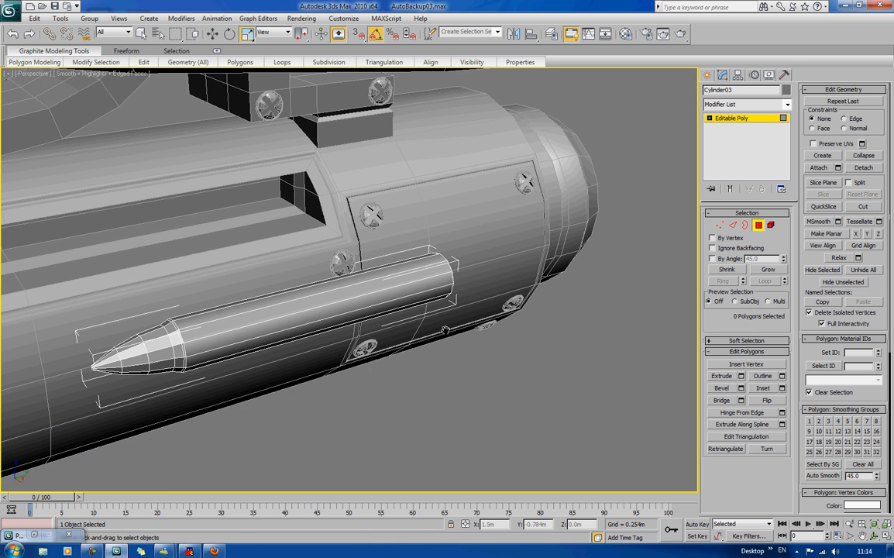
mouse_move(330, 340)
alt+middle_down()
mouse_move(185, 321)
mouse_move(336, 332)
alt+middle_up()
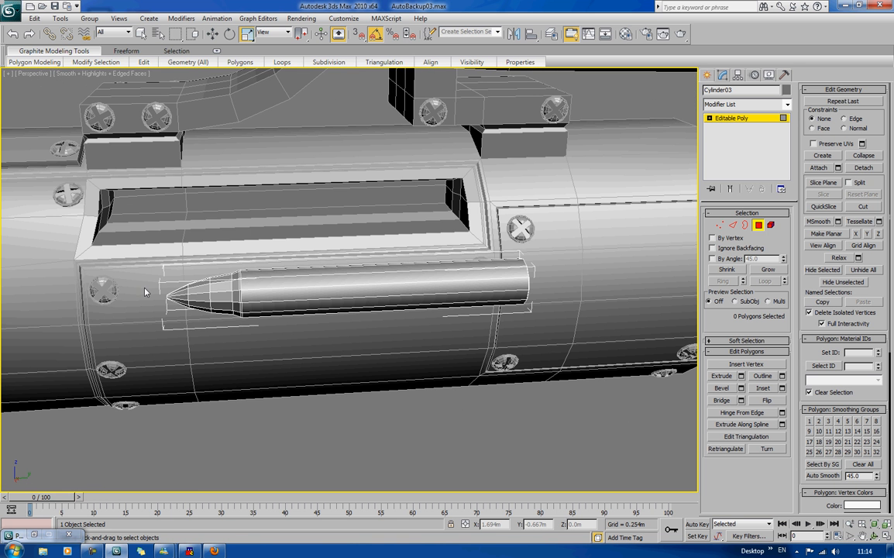
drag(140, 282, 206, 290)
key(w)
click(281, 399)
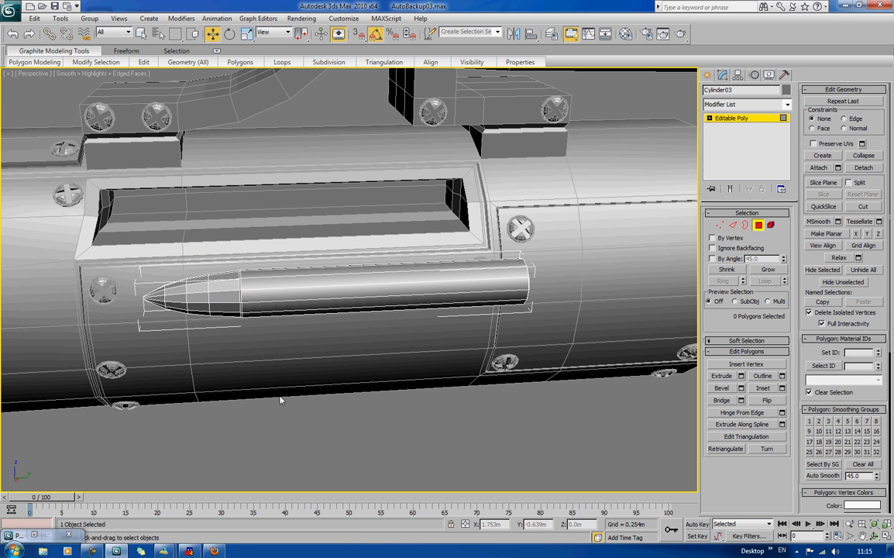
Select the ring of lengthwise edges around the bullet casing and connect them with 1 segment.
alt+middle_drag(281, 400, 381, 444)
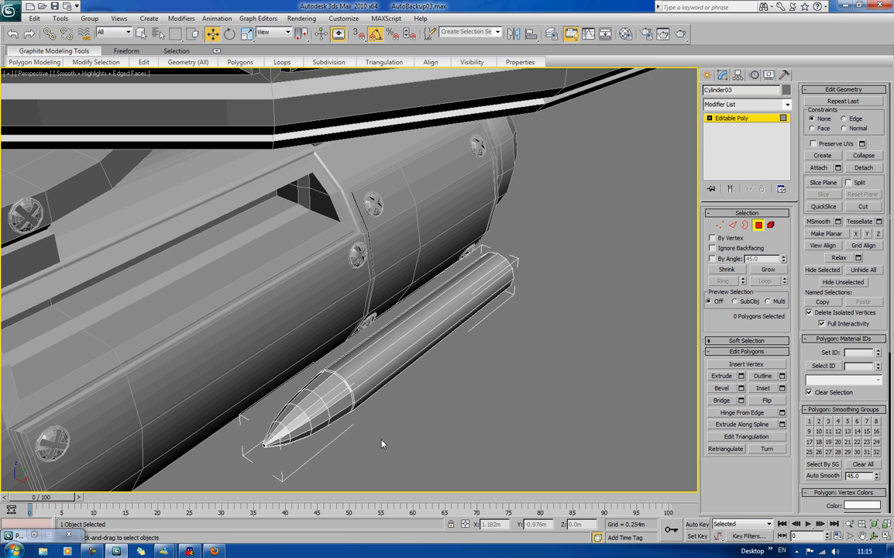
alt+middle_drag(393, 439, 436, 367)
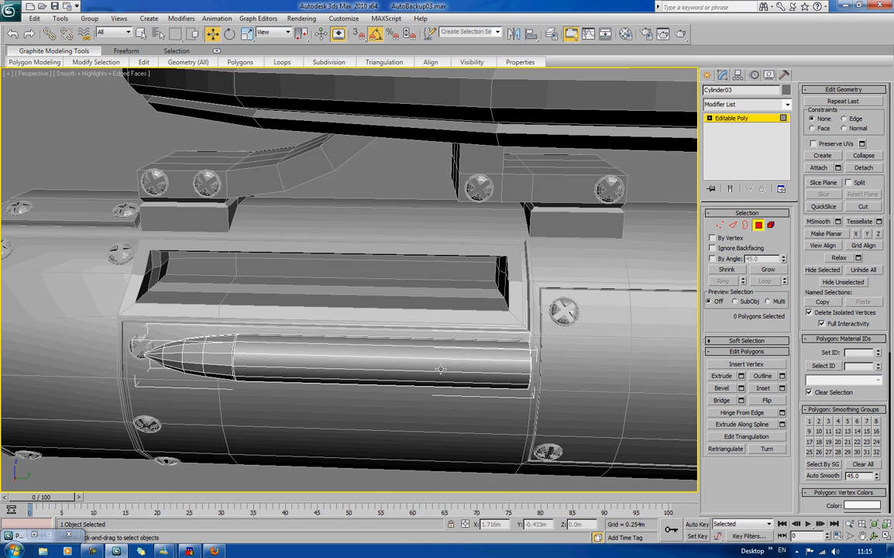
click(732, 224)
click(378, 370)
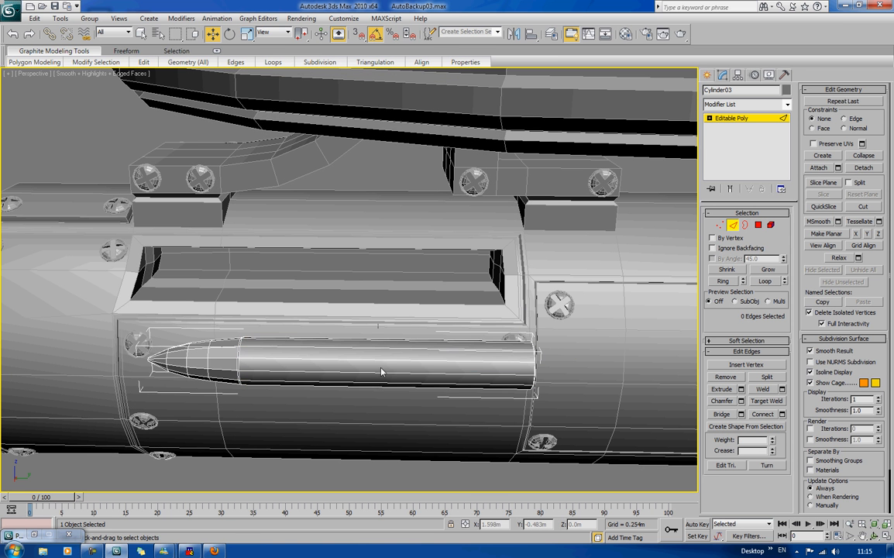
key(alt+r)
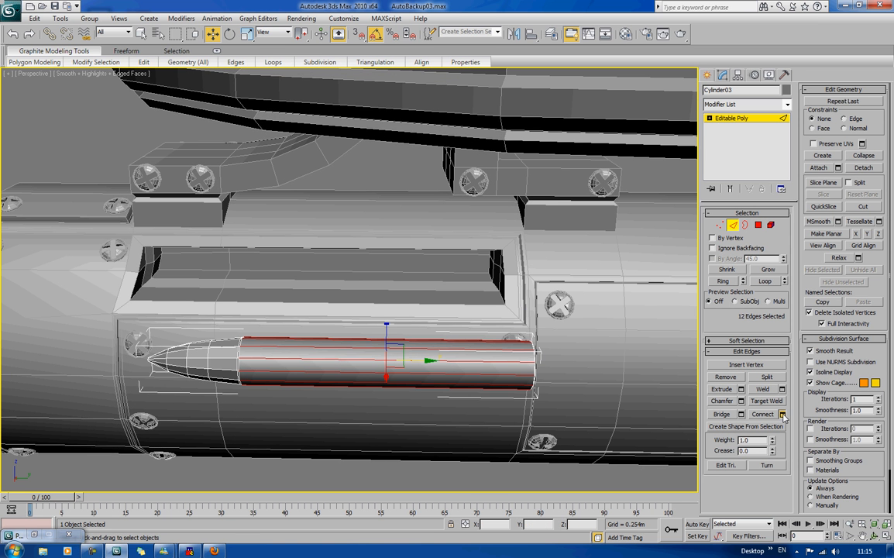
click(780, 414)
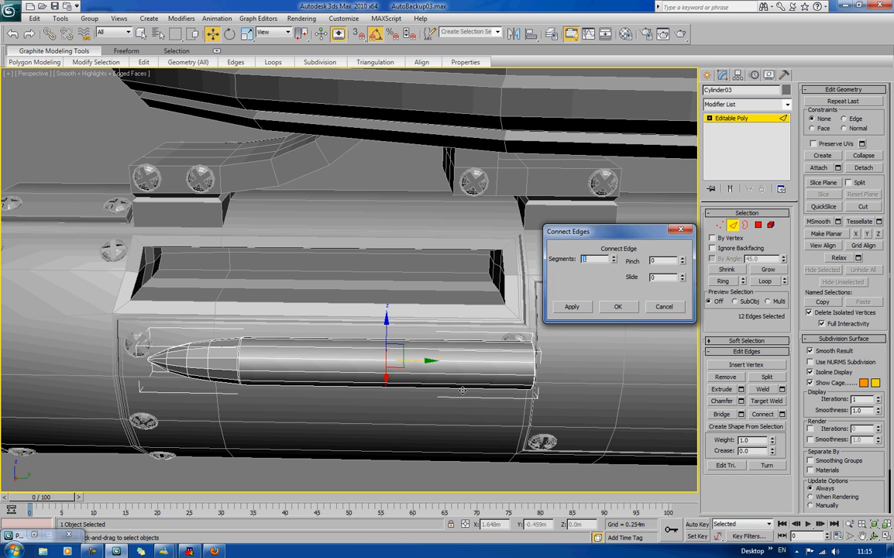
click(618, 306)
Chamfer the new middle edge loop of the casing into a wide band around the bullet.
alt+middle_drag(618, 306, 470, 333)
scroll(504, 332, up, 2)
click(720, 400)
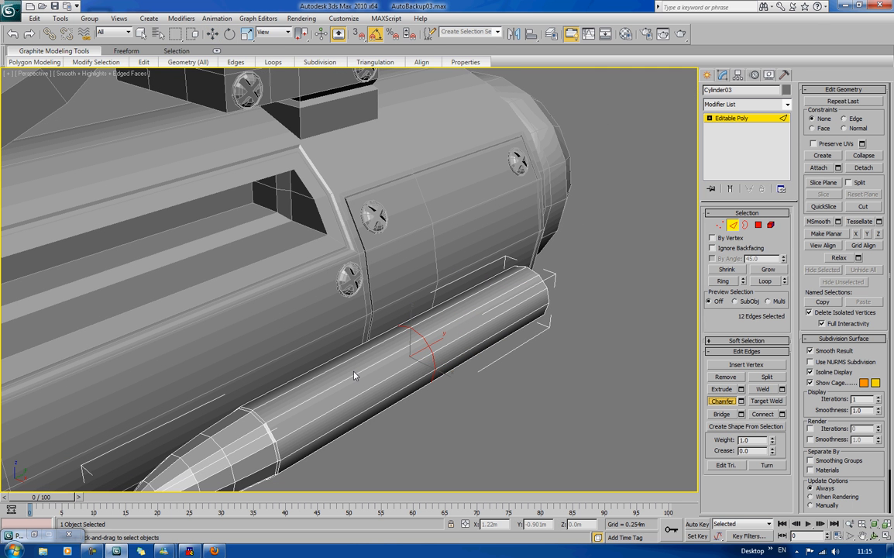
drag(424, 346, 436, 353)
Select the 12 polygons of the casing's middle band and detach them as a clone named Object01.
click(758, 225)
alt+middle_drag(457, 333, 361, 316)
drag(361, 315, 367, 424)
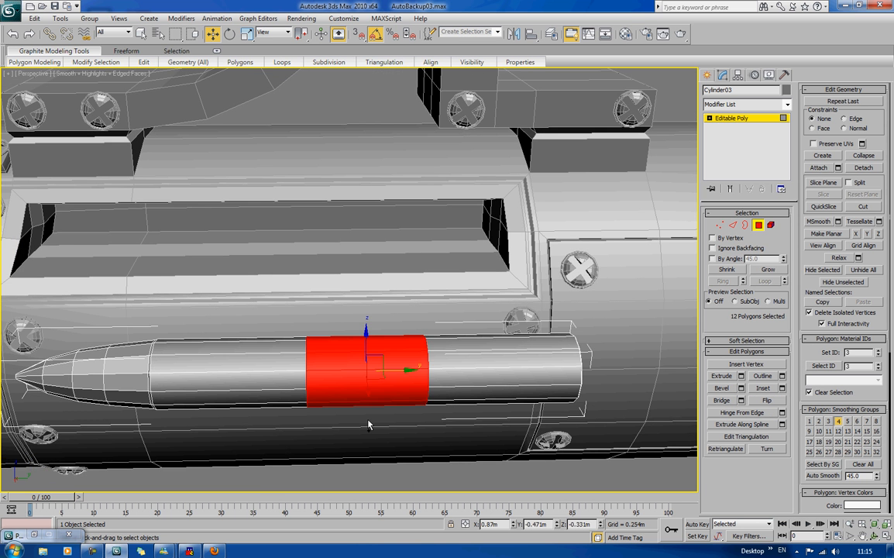
alt+middle_drag(368, 424, 403, 404)
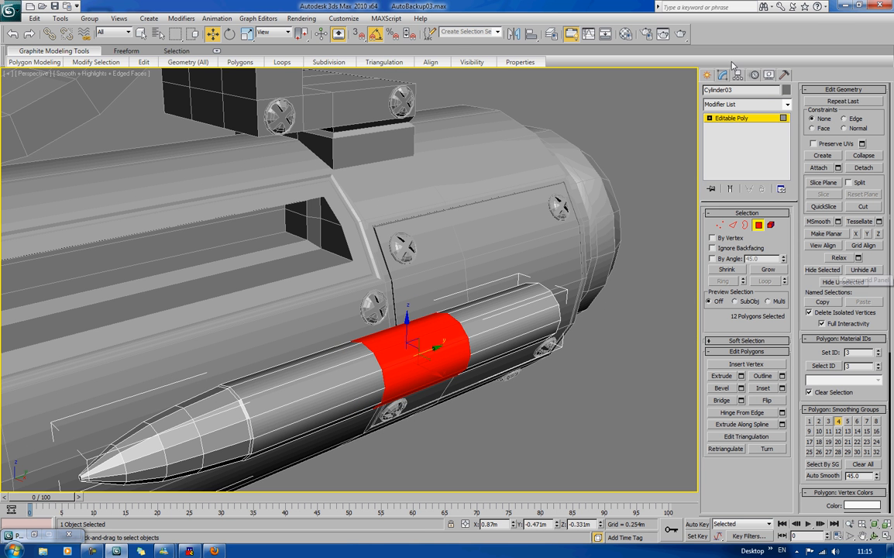
click(859, 168)
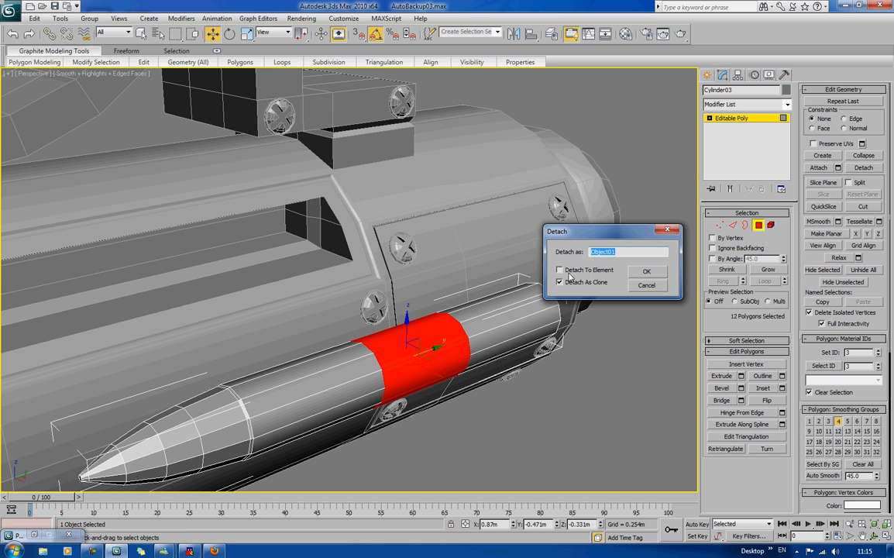
click(648, 272)
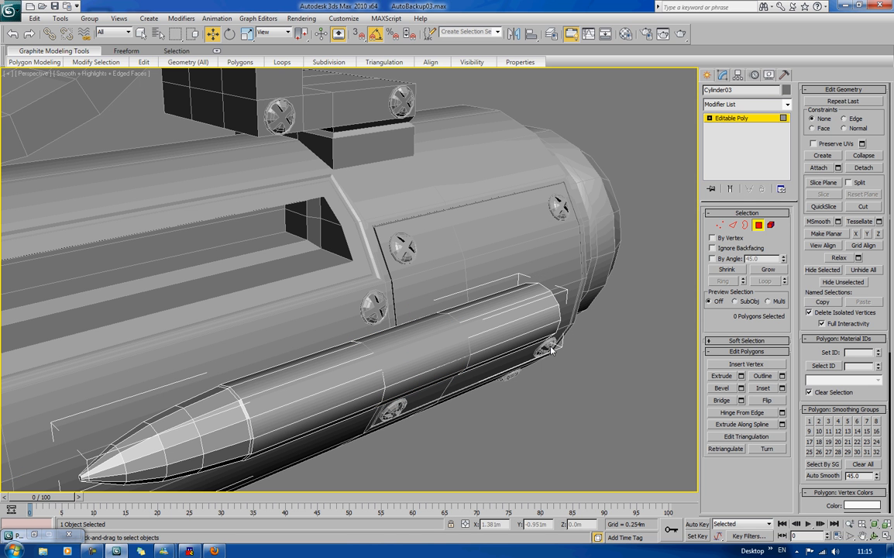
click(769, 226)
click(441, 352)
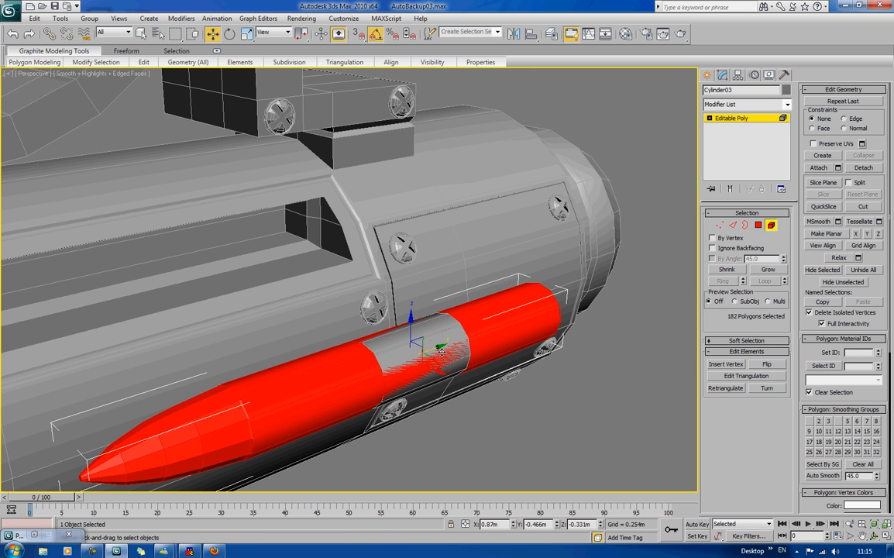
mouse_move(614, 364)
alt+middle_down()
mouse_move(638, 367)
mouse_move(614, 365)
alt+middle_up()
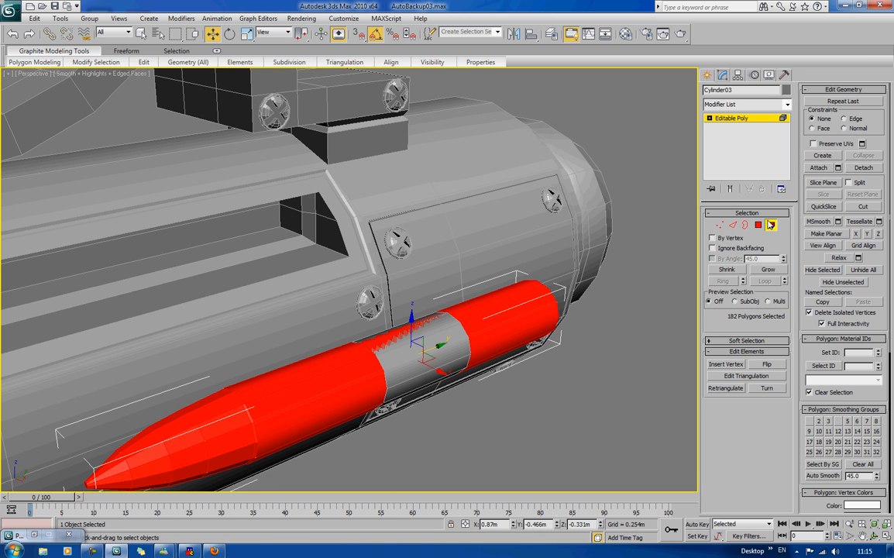
click(771, 224)
click(589, 372)
Extrude all 12 polygons of the detached band Object01 by Local Normal with a height of 0.005 m.
click(423, 356)
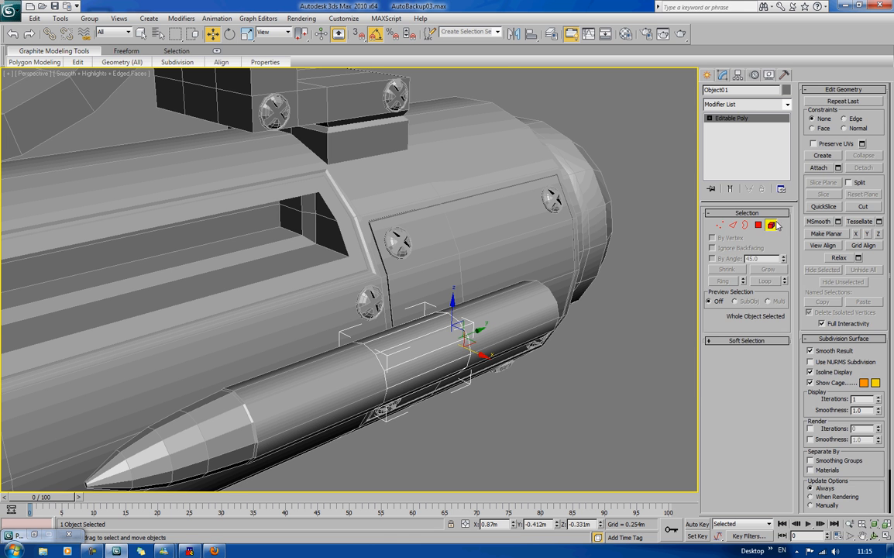
click(770, 224)
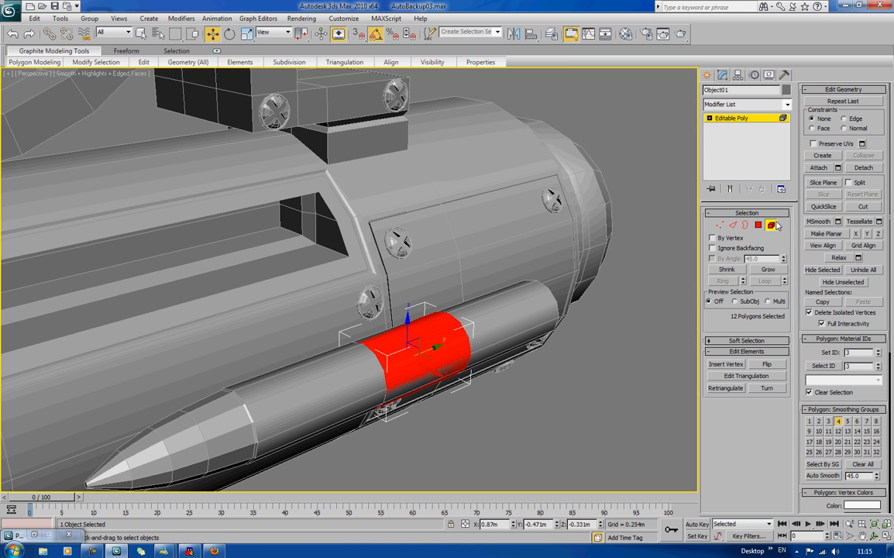
key(4)
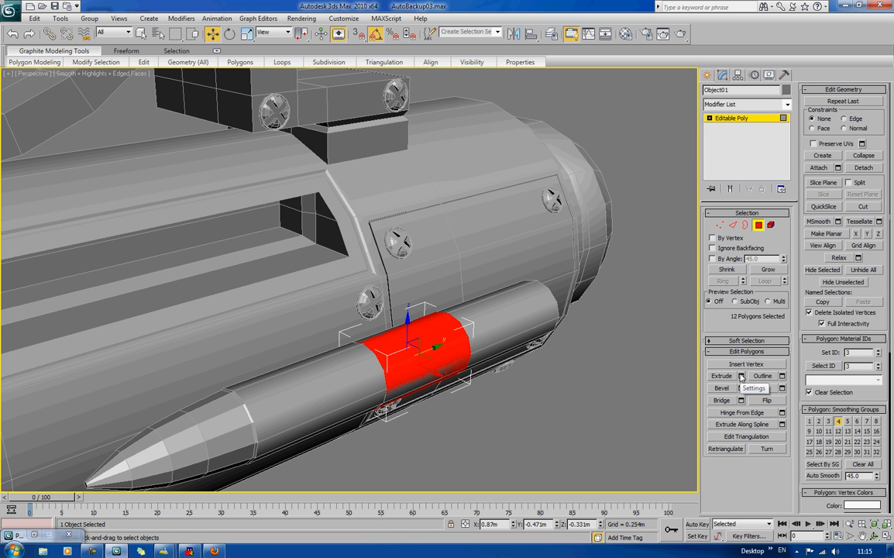
click(742, 376)
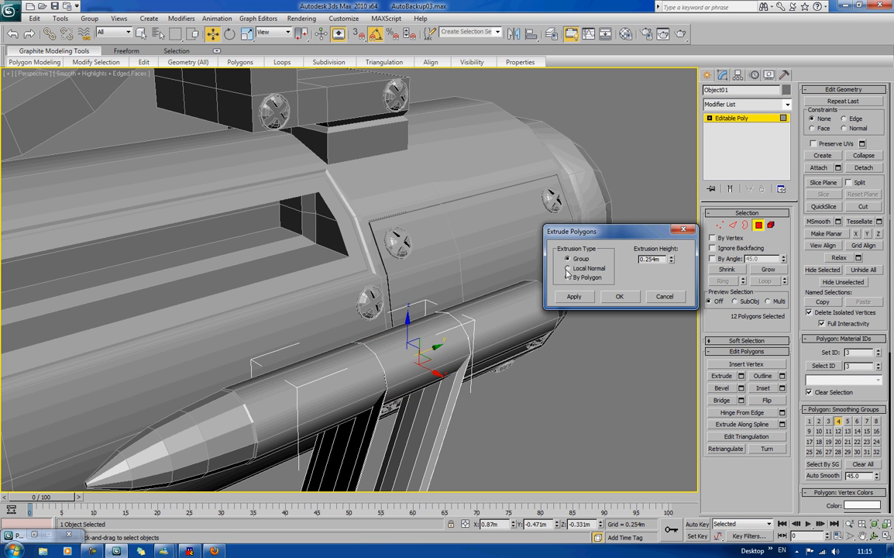
click(572, 268)
drag(671, 264, 679, 309)
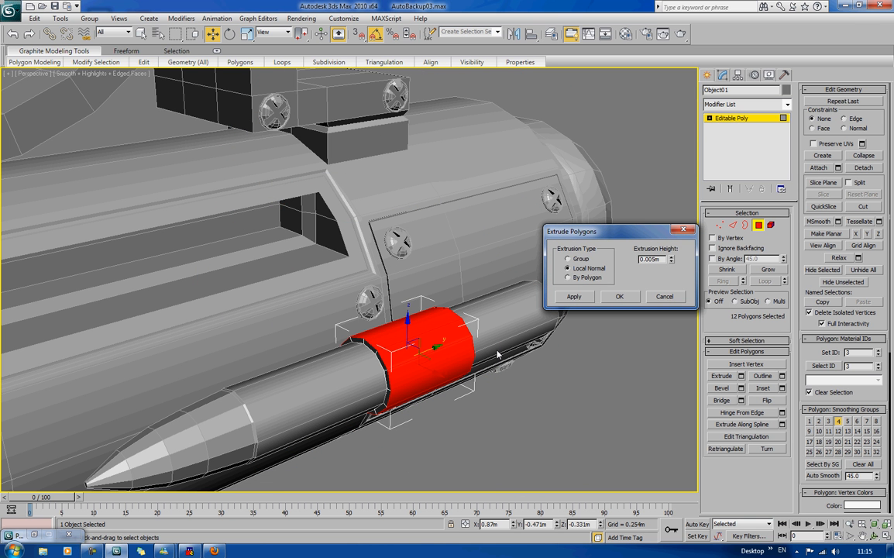
click(619, 297)
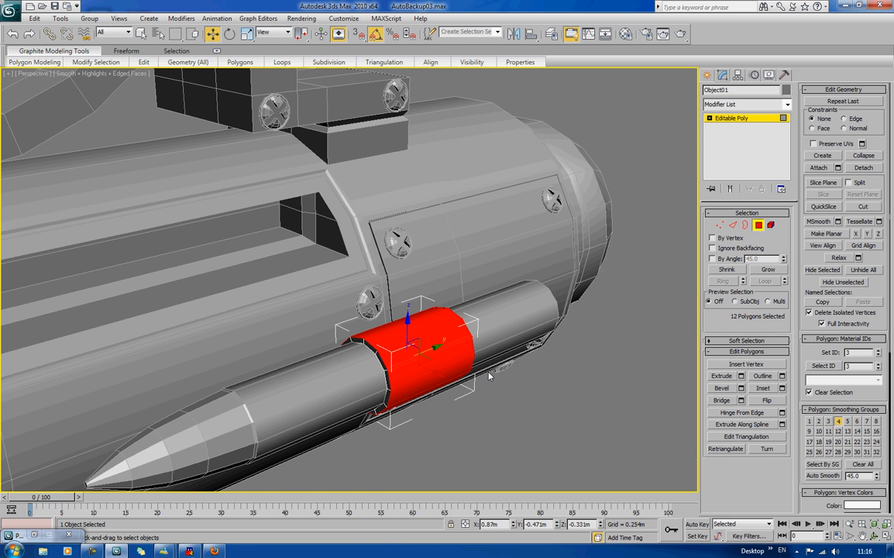
Move the two top rim polygons at the band's rear end about 0.05 m along Y toward the casing's base.
alt+middle_drag(491, 373, 520, 374)
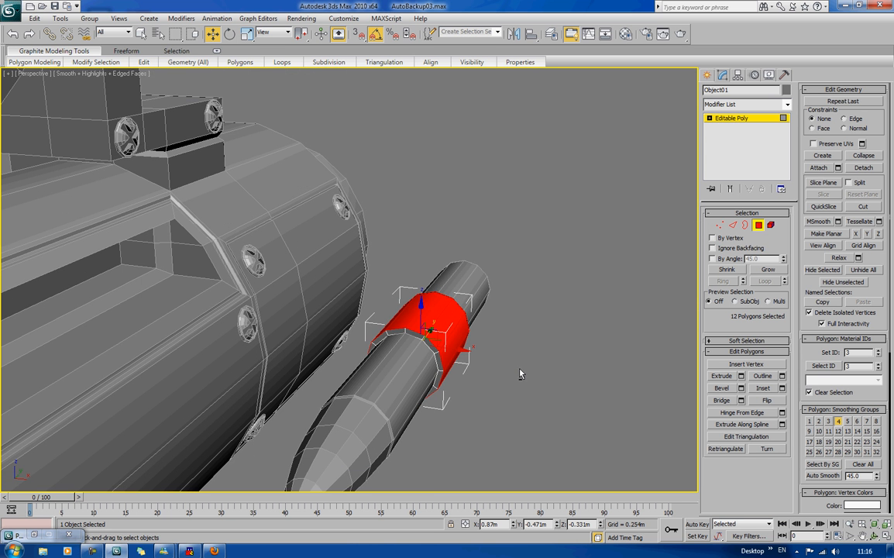
click(745, 225)
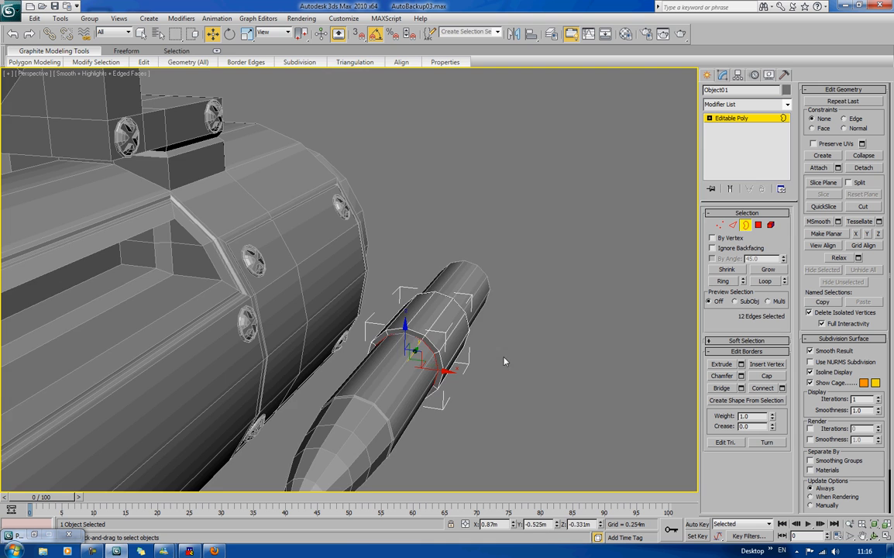
alt+middle_drag(455, 308, 388, 249)
scroll(397, 365, up, 4)
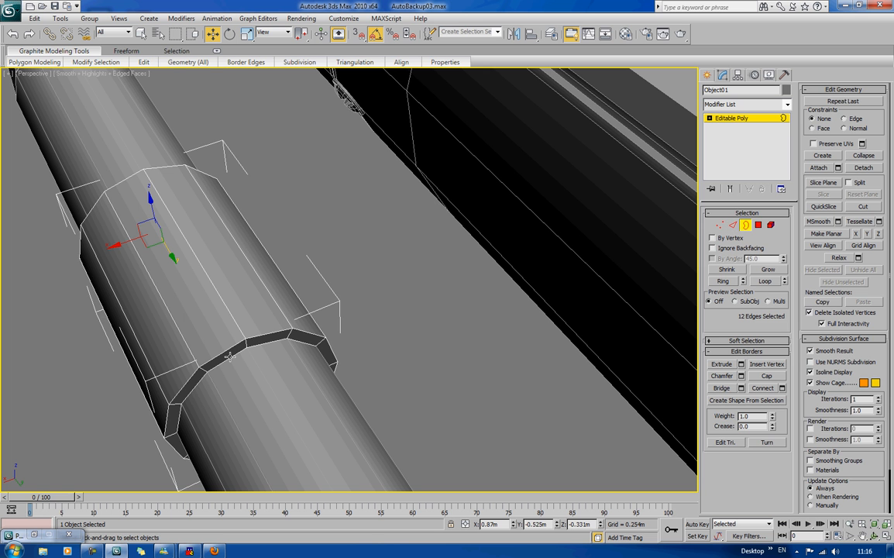
key(4)
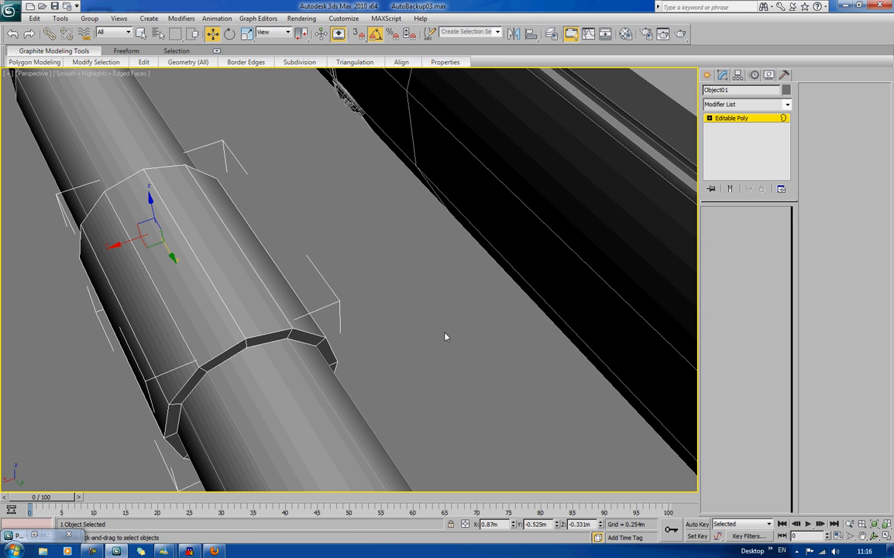
click(230, 352)
ctrl+click(266, 345)
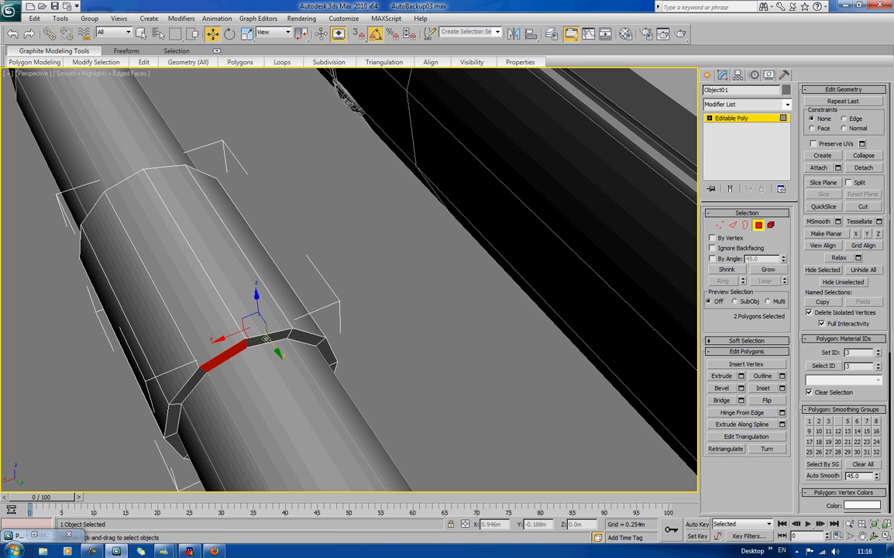
key(ctrl+z)
ctrl+click(265, 340)
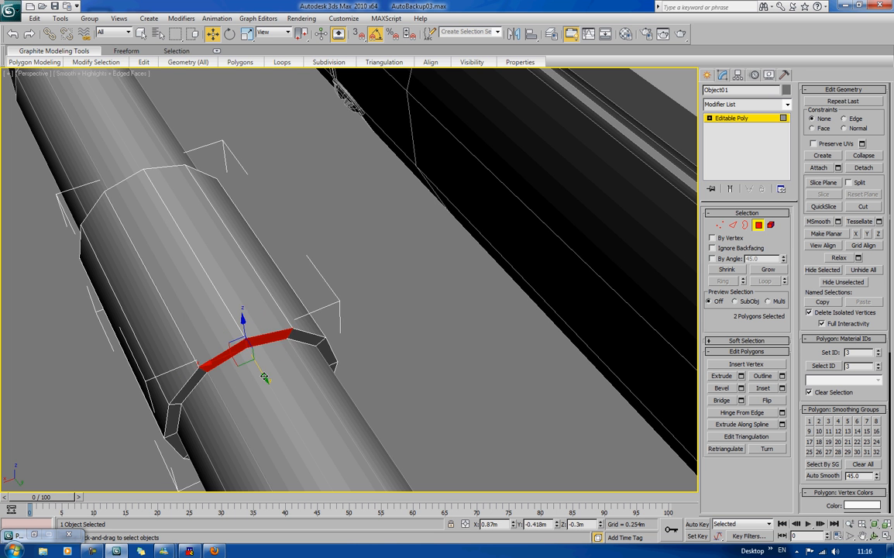
alt+middle_drag(264, 377, 389, 311)
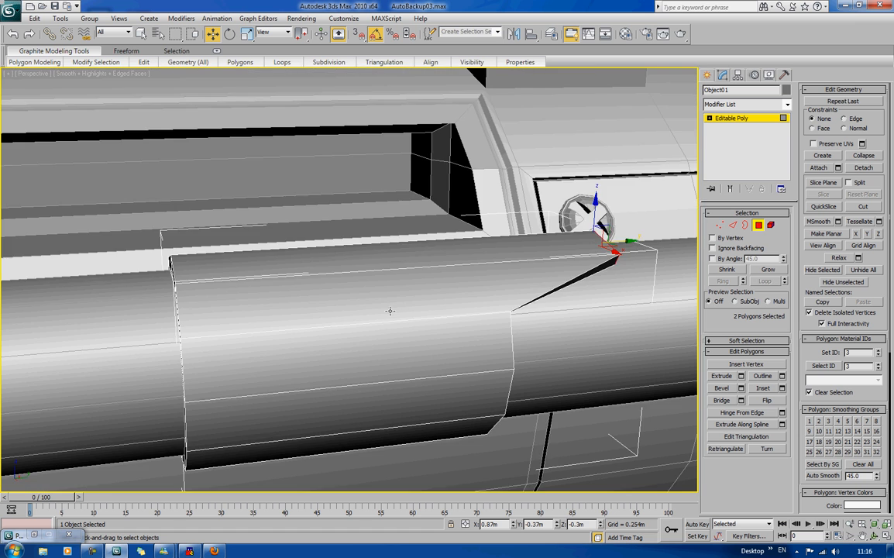
Move the two underside rim polygons at the band's rear end about 0.05 m along Y toward the casing's base.
alt+middle_drag(269, 305, 317, 274)
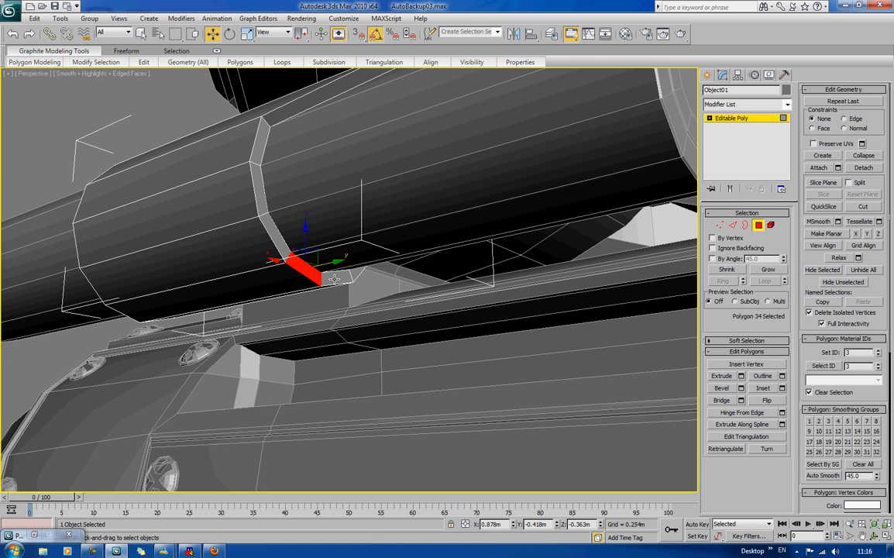
alt+middle_drag(331, 236, 322, 270)
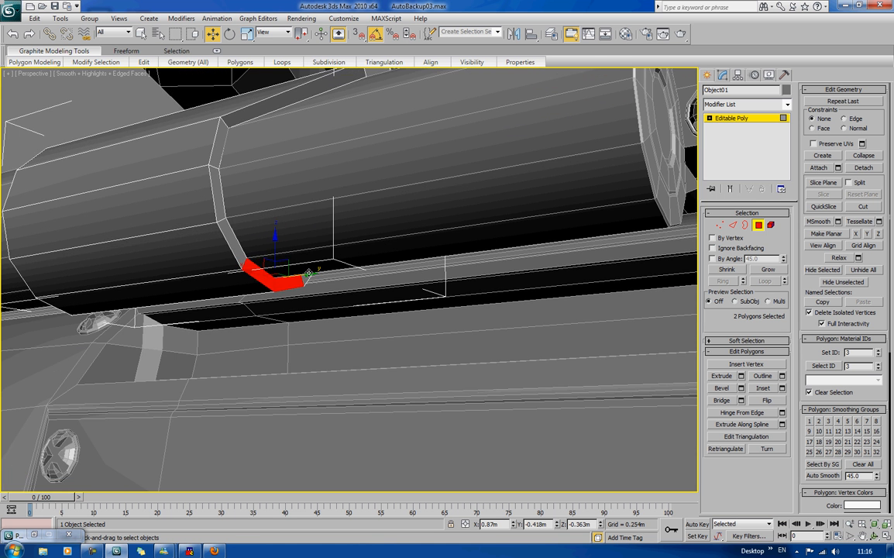
drag(309, 272, 437, 263)
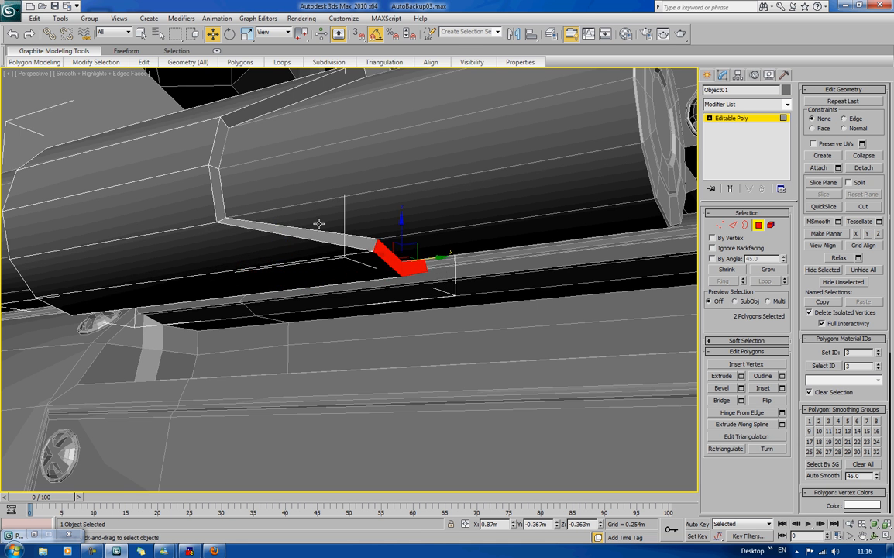
Select the two adjacent polygons on the outward-facing side of the band, away from the gun.
scroll(225, 248, down, 5)
alt+middle_drag(319, 223, 450, 270)
scroll(338, 261, up, 3)
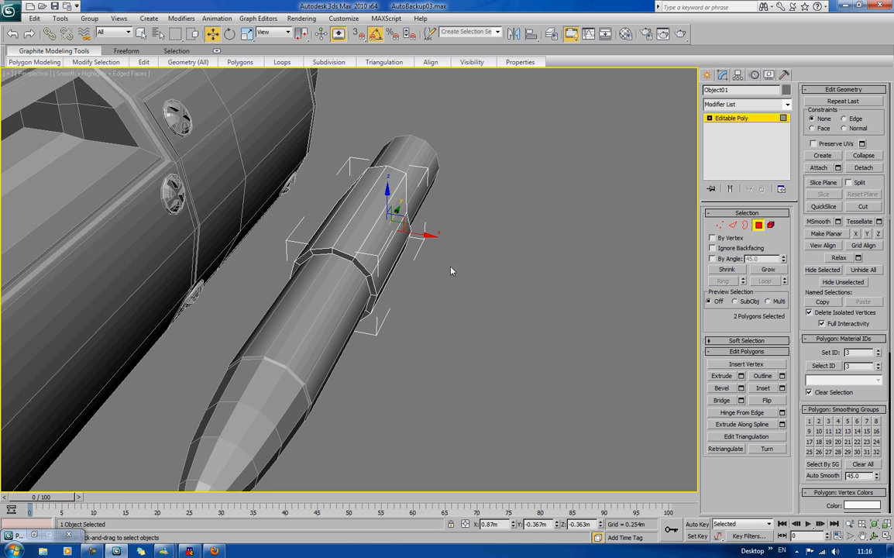
click(395, 248)
alt+middle_drag(403, 242, 398, 271)
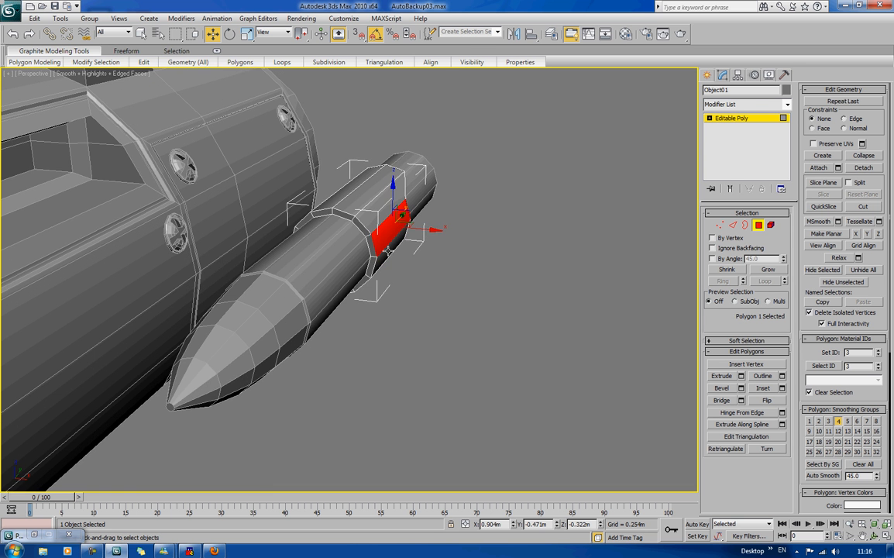
ctrl+click(385, 246)
scroll(405, 295, up, 5)
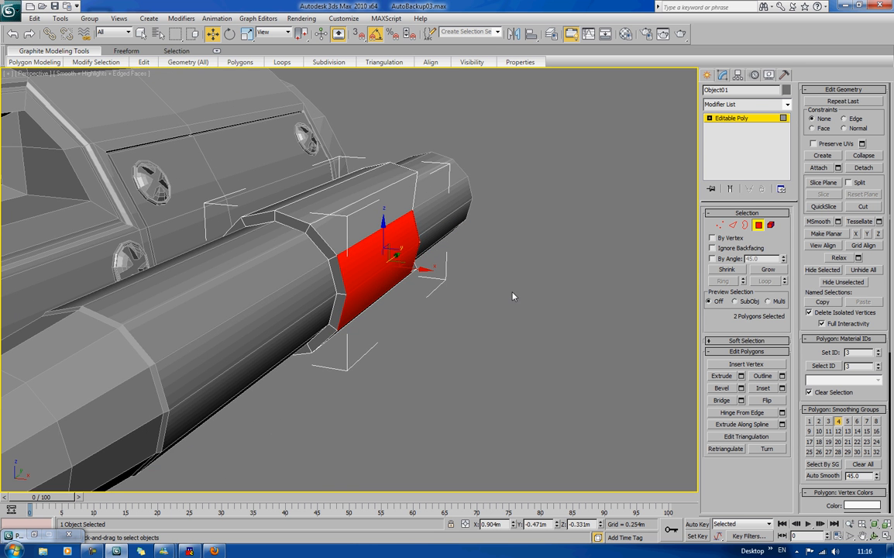
click(741, 375)
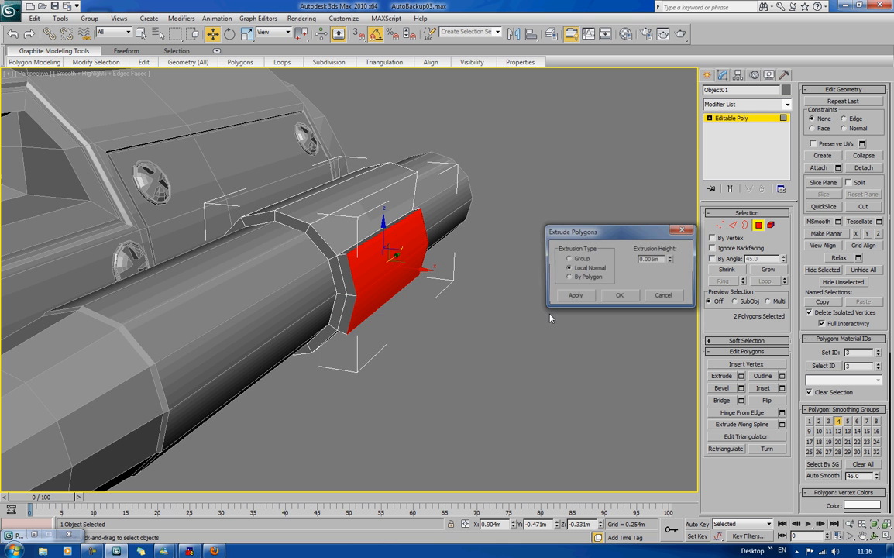
double_click(651, 259)
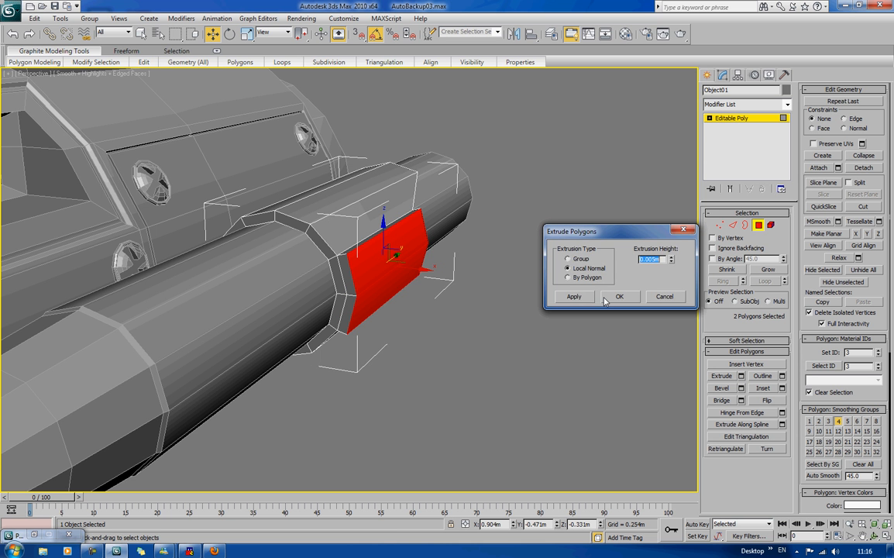
click(631, 297)
Add the two polygons on the band's opposite side to the selection and extrude all four by Local Normal with a height of 0.
alt+middle_drag(467, 300, 511, 311)
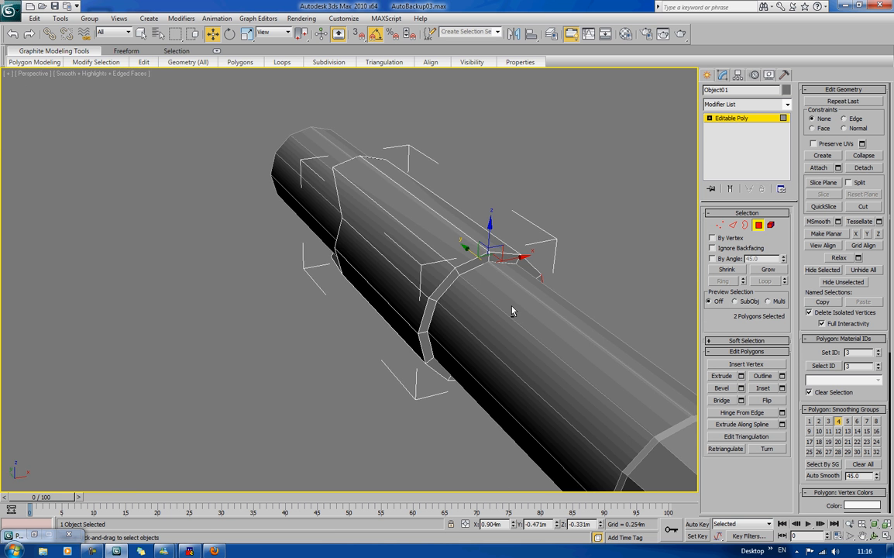
ctrl+click(397, 298)
ctrl+click(398, 327)
alt+middle_drag(398, 327, 498, 318)
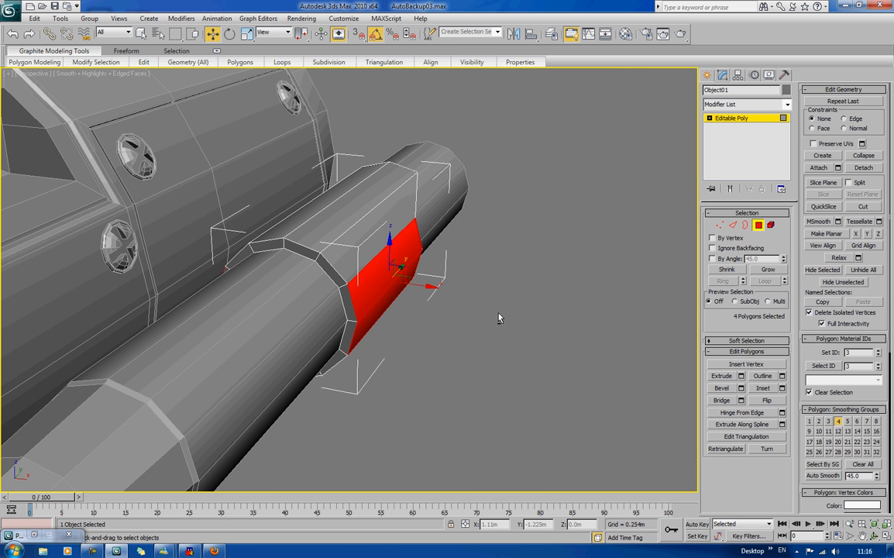
click(742, 375)
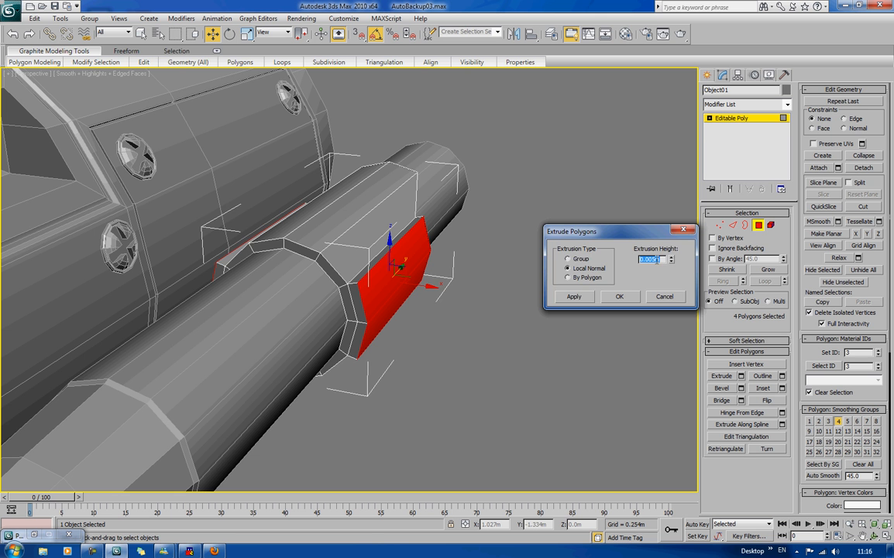
text(0)
key(Return)
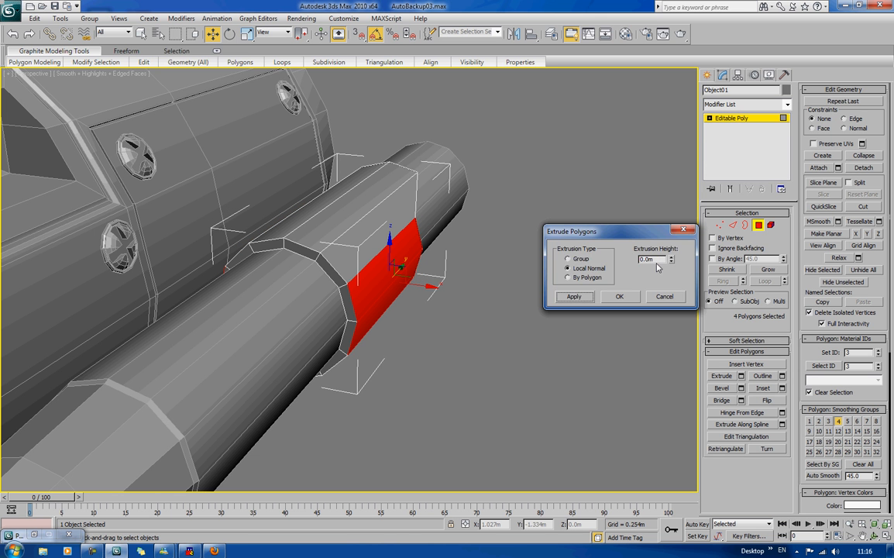
click(619, 297)
Flatten the band's extruded side polygons by scaling them to 0 along X, and deselect them.
key(r)
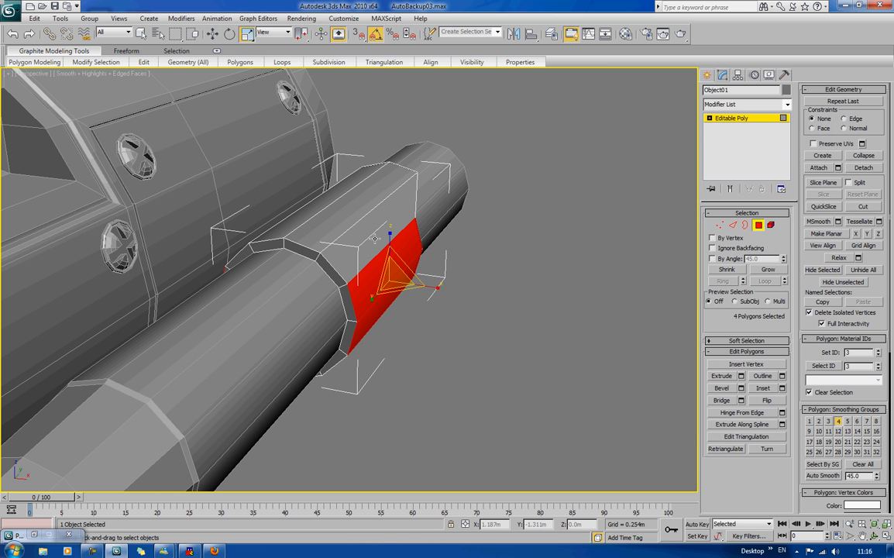
drag(433, 288, 720, 379)
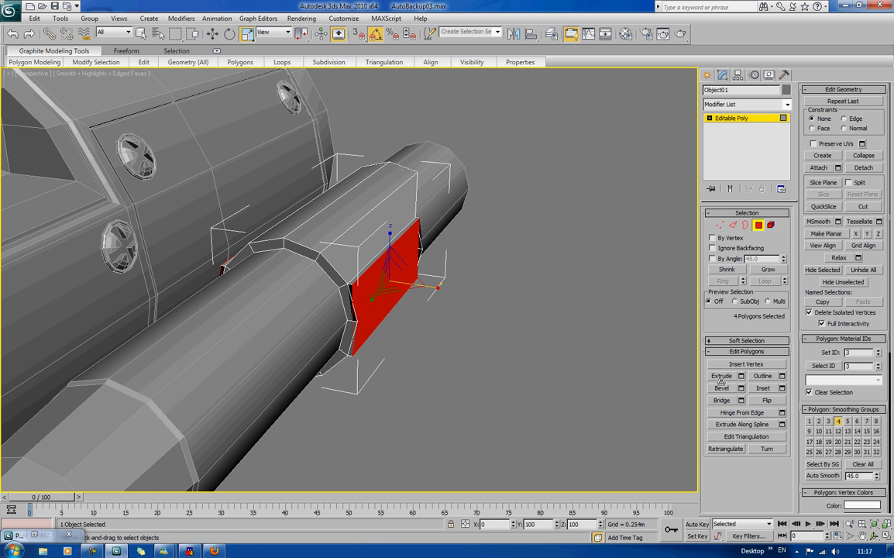
drag(126, 395, 56, 399)
click(564, 184)
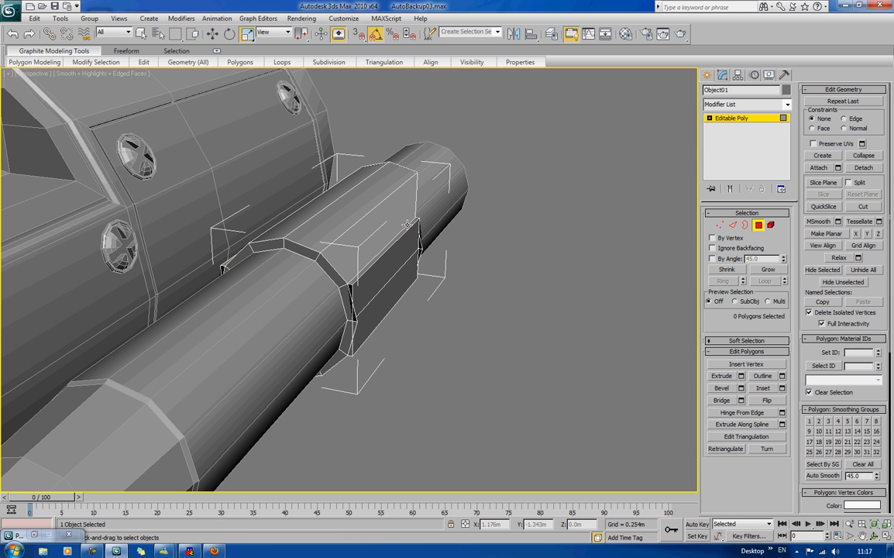
Move the two flattened polygons on the band's outward-facing side 0.004 m outward along X.
click(394, 268)
ctrl+click(387, 252)
key(w)
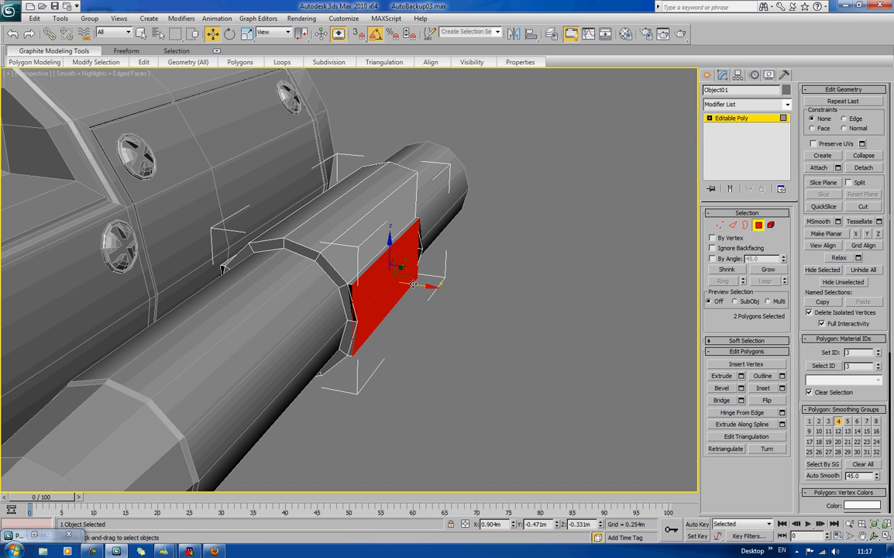
drag(419, 285, 427, 292)
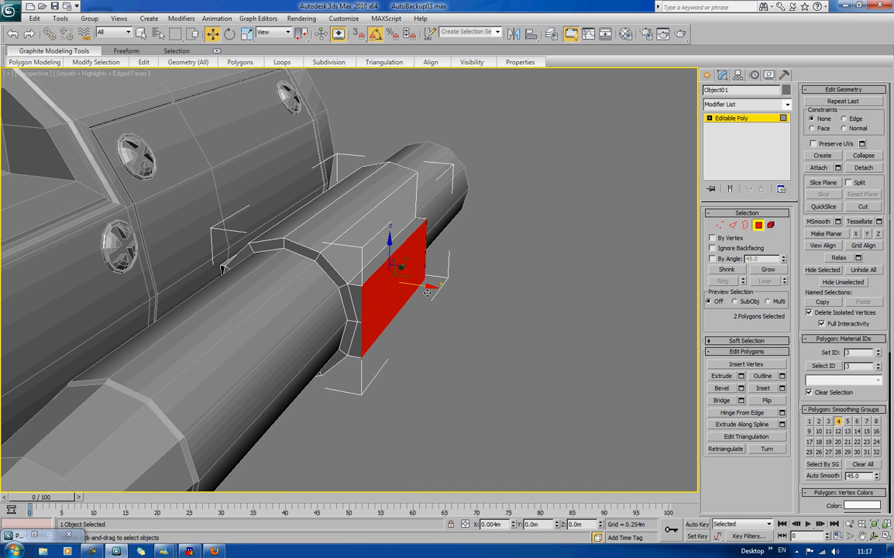
Move the two flattened polygons on the band's opposite side about 0.005 m outward along X, and deselect them.
alt+middle_drag(427, 292, 379, 254)
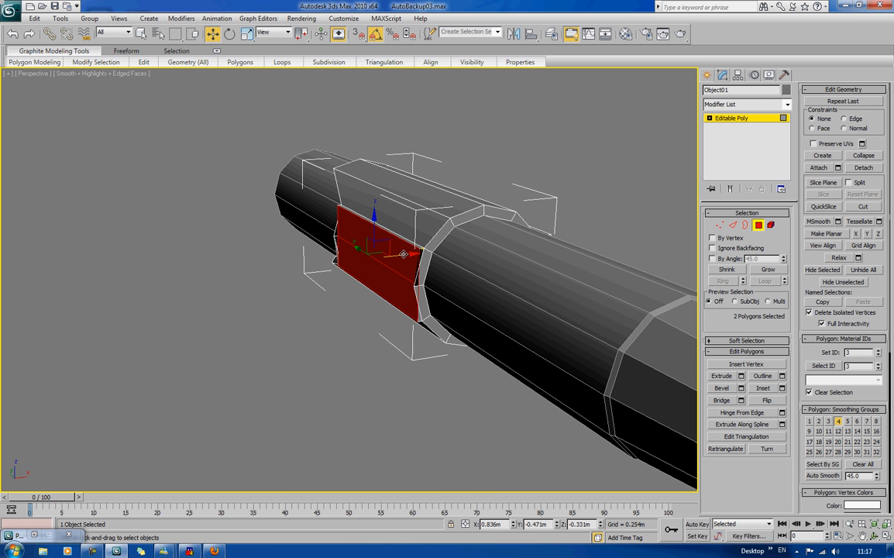
drag(402, 254, 486, 242)
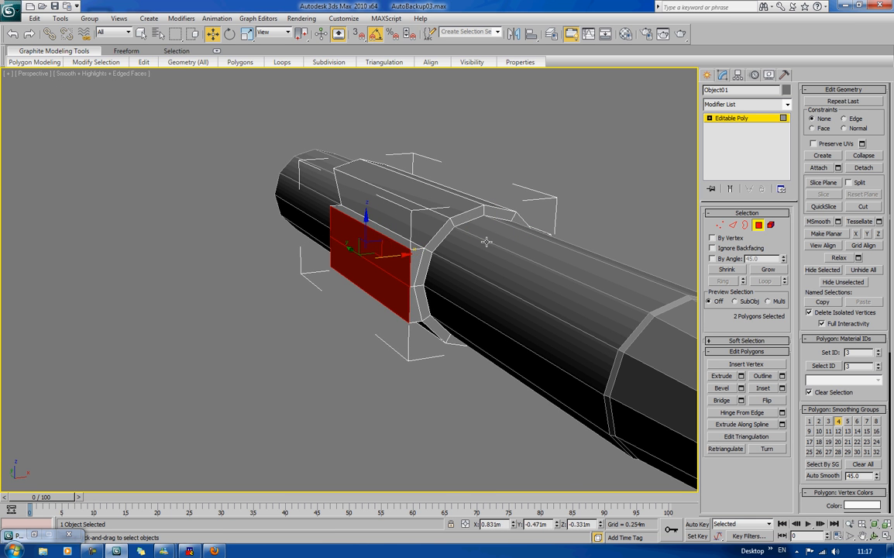
click(590, 179)
Select the ring of 16 lengthwise edges running around the belt link Object01.
alt+middle_drag(590, 179, 572, 165)
click(745, 226)
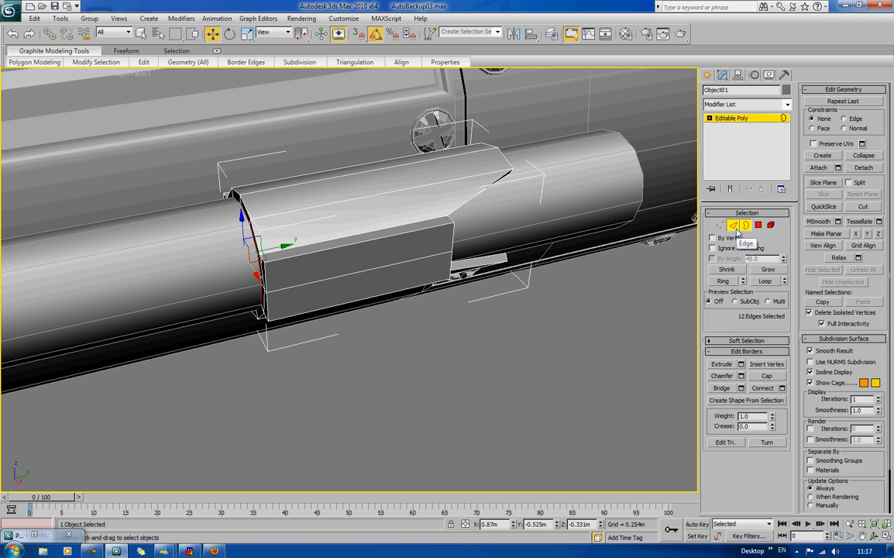
click(734, 225)
click(354, 243)
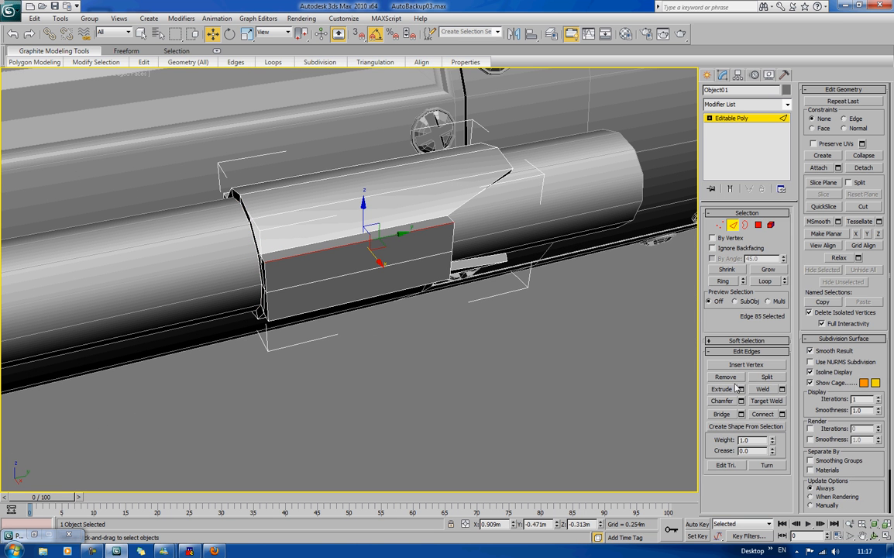
click(723, 280)
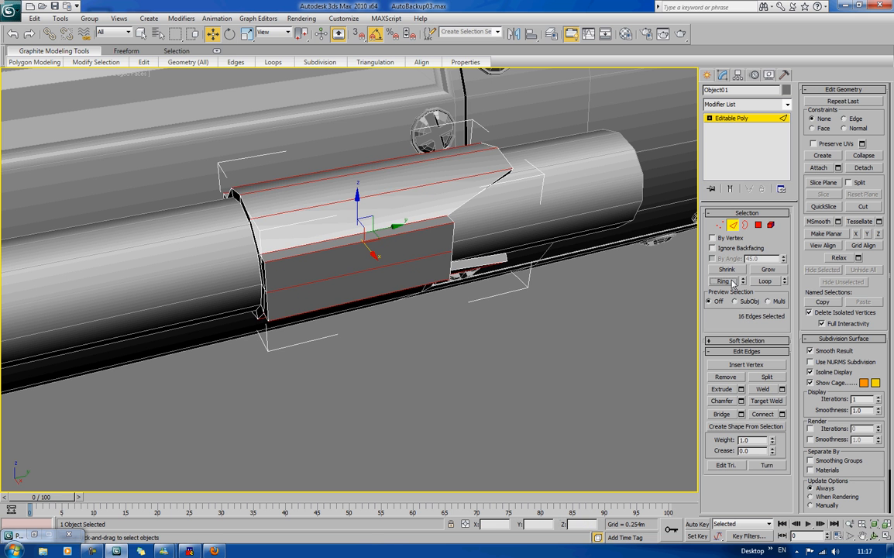
Connect the selected lengthwise edges of the bracket around the side tube with 2 segments.
click(782, 414)
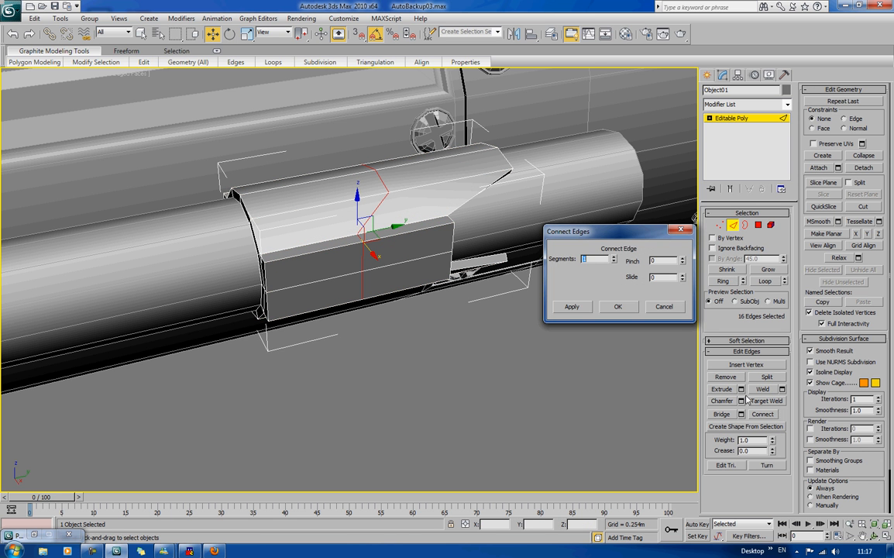
click(613, 257)
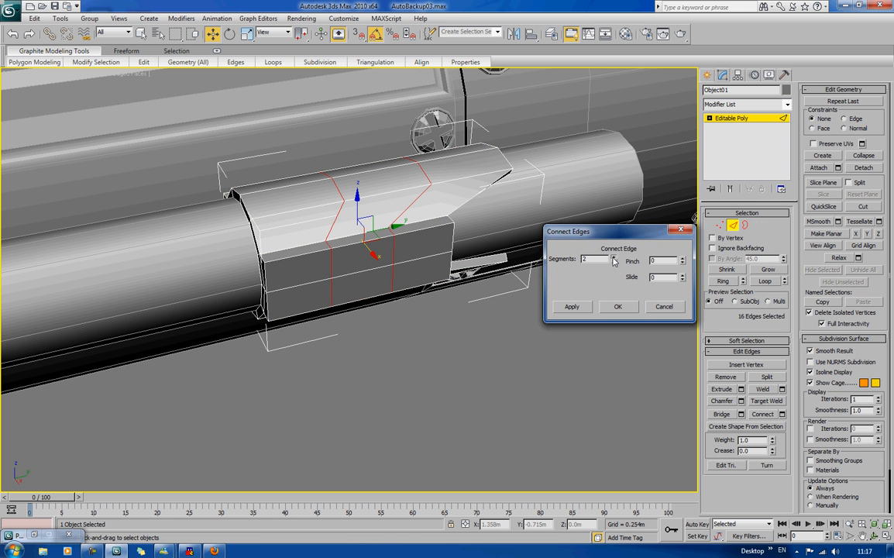
click(617, 309)
click(475, 353)
alt+middle_drag(475, 352, 454, 333)
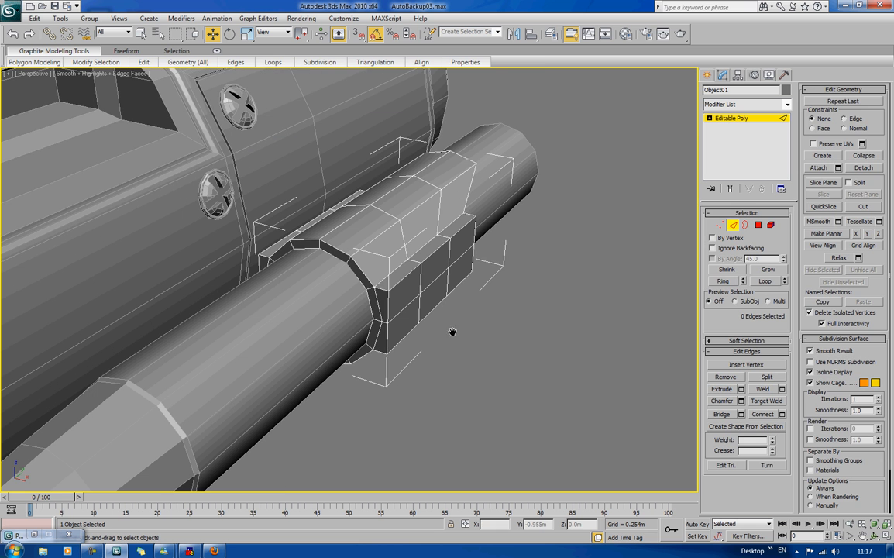
Select the four end polygons, two at each end, on the bracket's flat side facing away from the vehicle.
click(758, 225)
click(405, 291)
ctrl+click(398, 321)
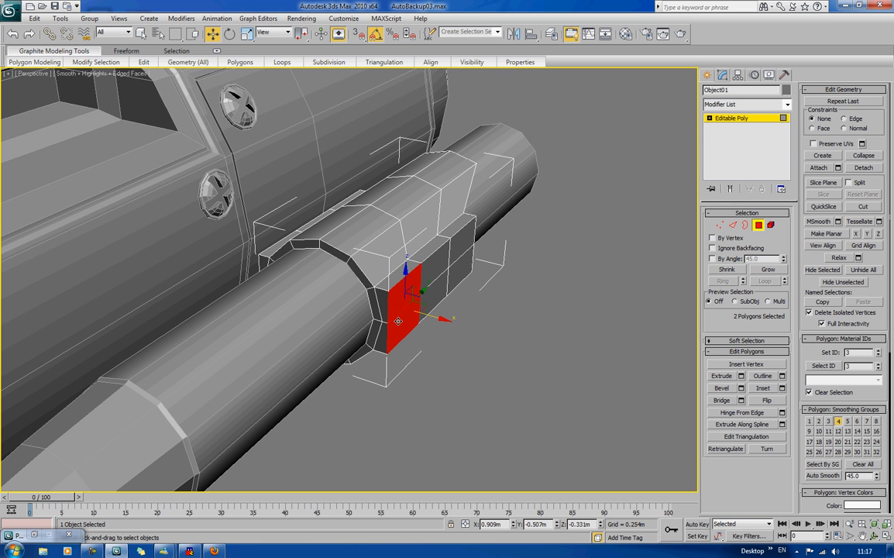
ctrl+click(462, 236)
ctrl+click(463, 272)
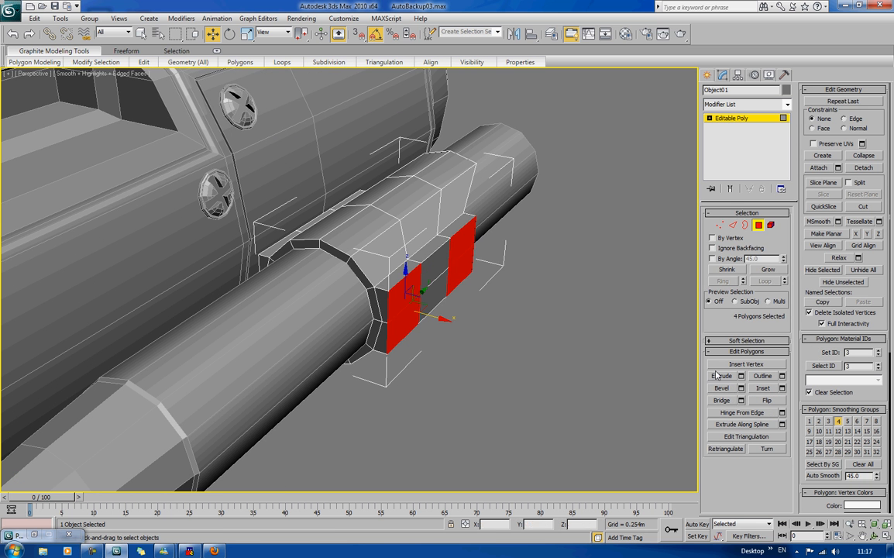
click(741, 376)
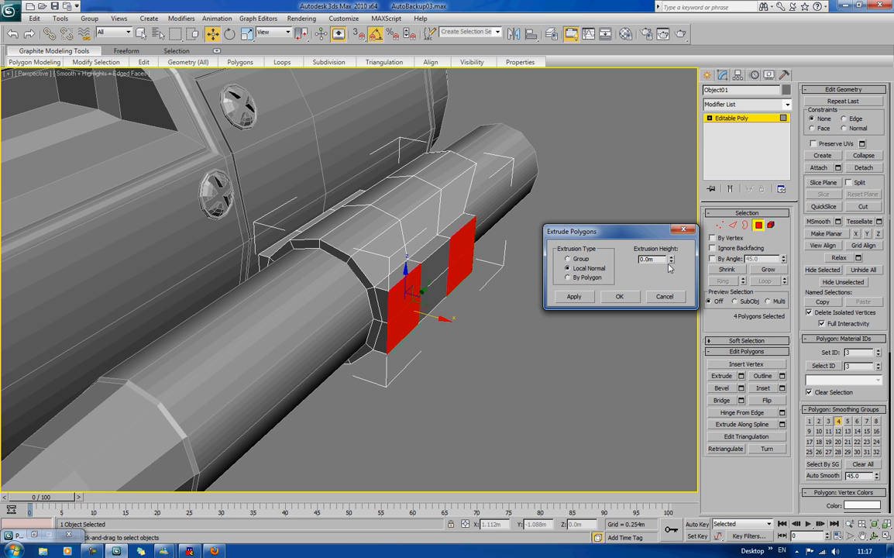
drag(670, 260, 669, 206)
alt+middle_drag(472, 281, 457, 279)
click(359, 254)
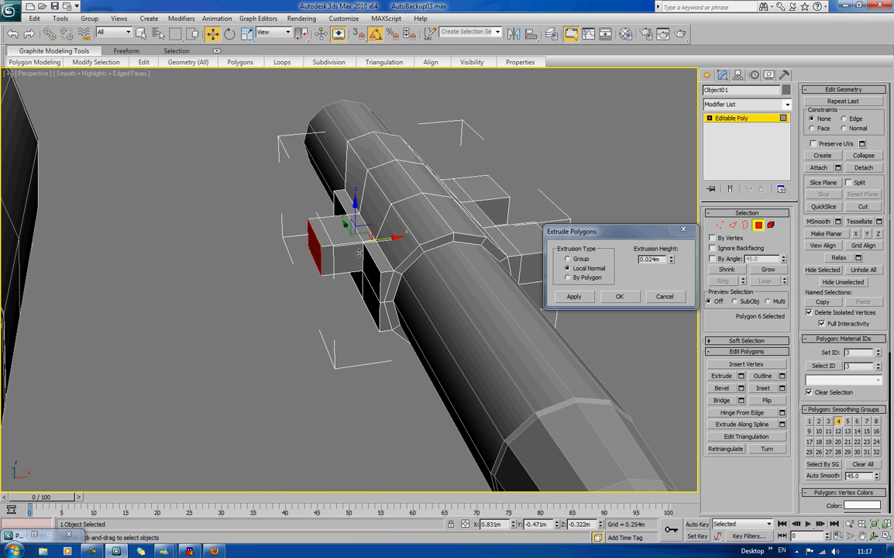
ctrl+click(358, 294)
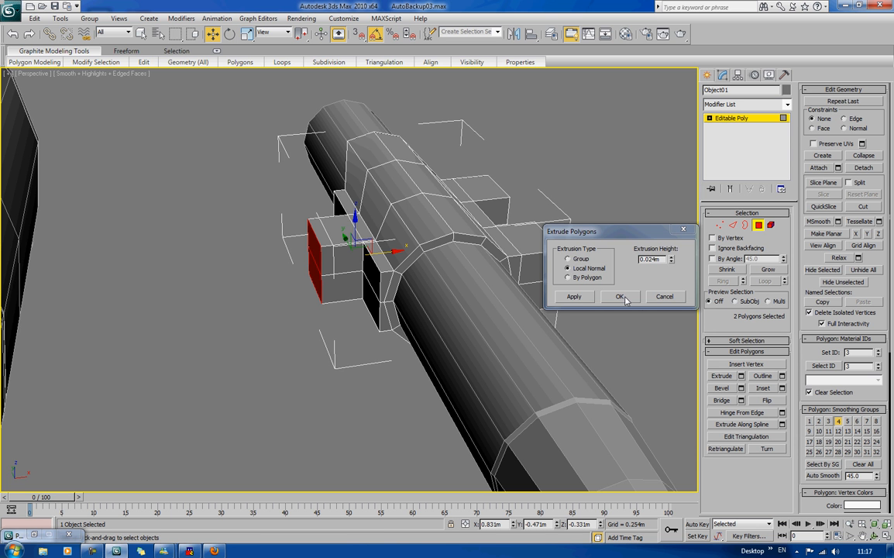
click(665, 296)
key(ctrl+z)
key(ctrl+z)
key(ctrl+z)
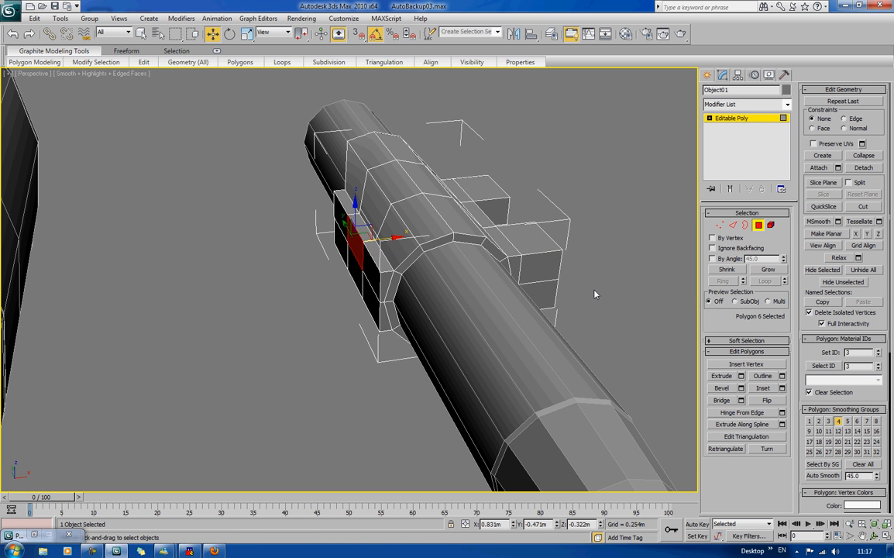
Add the four matching end polygons on the vehicle-facing side to the selection and inset all as a group by 0.008 m.
alt+middle_drag(577, 281, 526, 275)
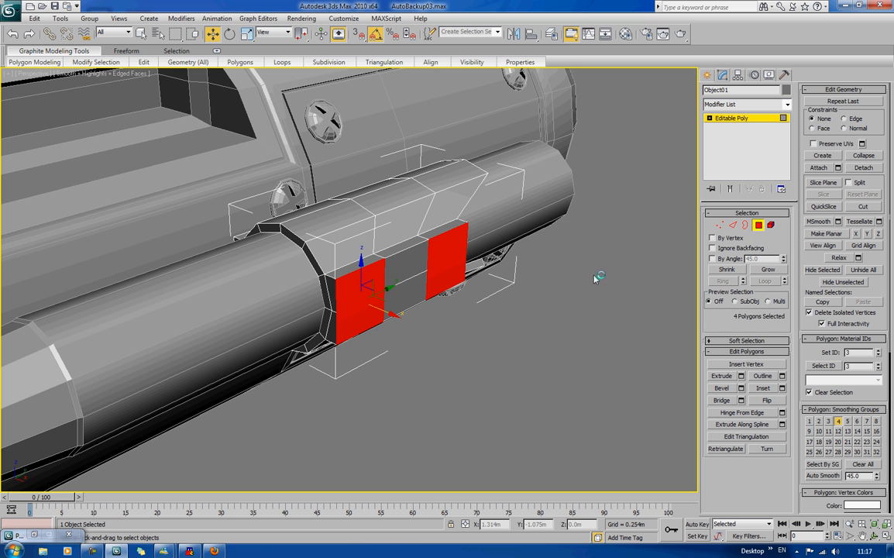
alt+middle_drag(509, 361, 566, 352)
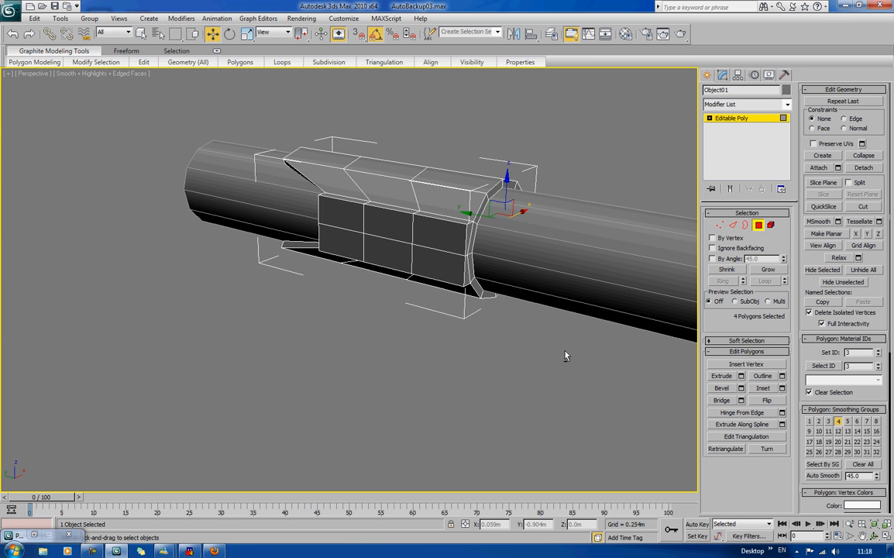
ctrl+click(443, 245)
ctrl+click(438, 264)
ctrl+click(347, 223)
ctrl+click(348, 242)
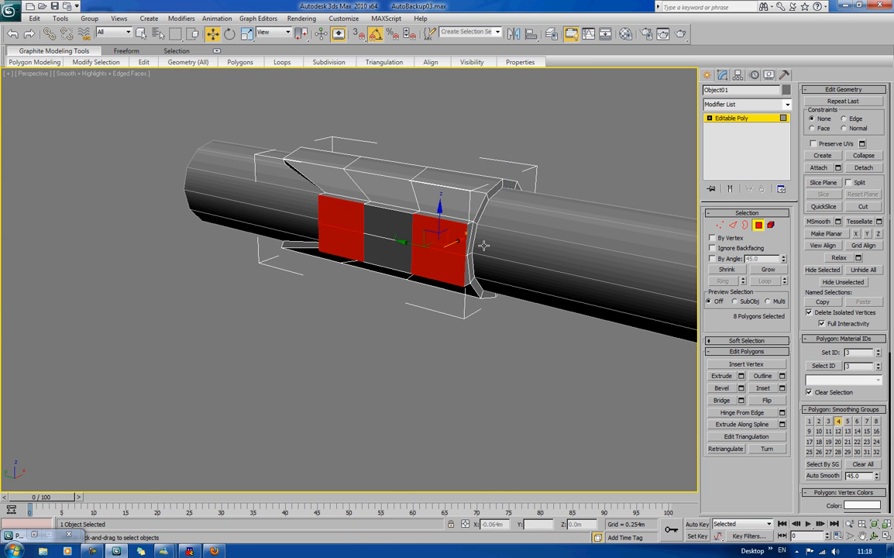
alt+middle_drag(482, 247, 399, 267)
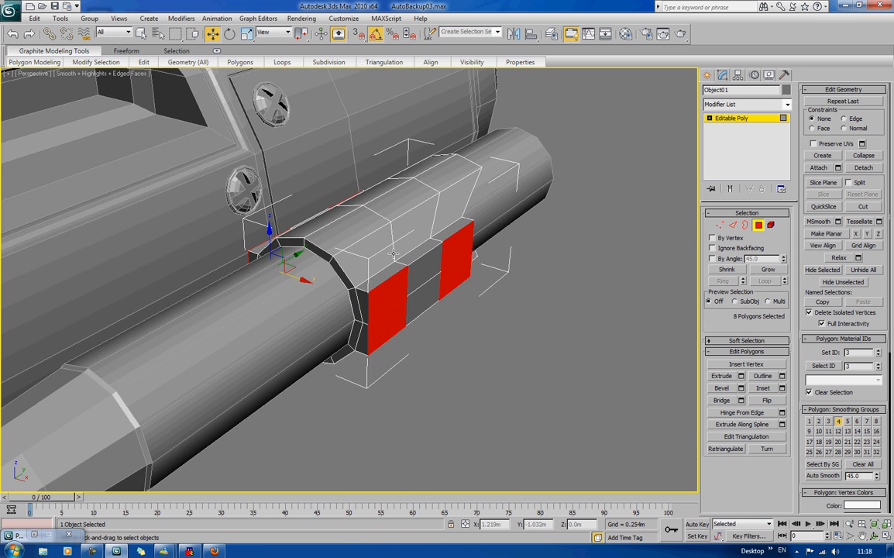
click(782, 388)
drag(667, 271, 680, 295)
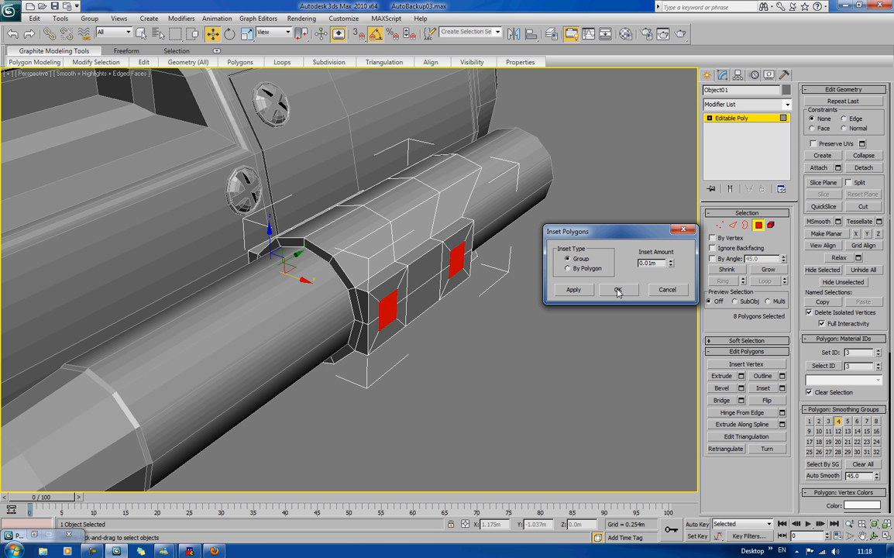
click(578, 291)
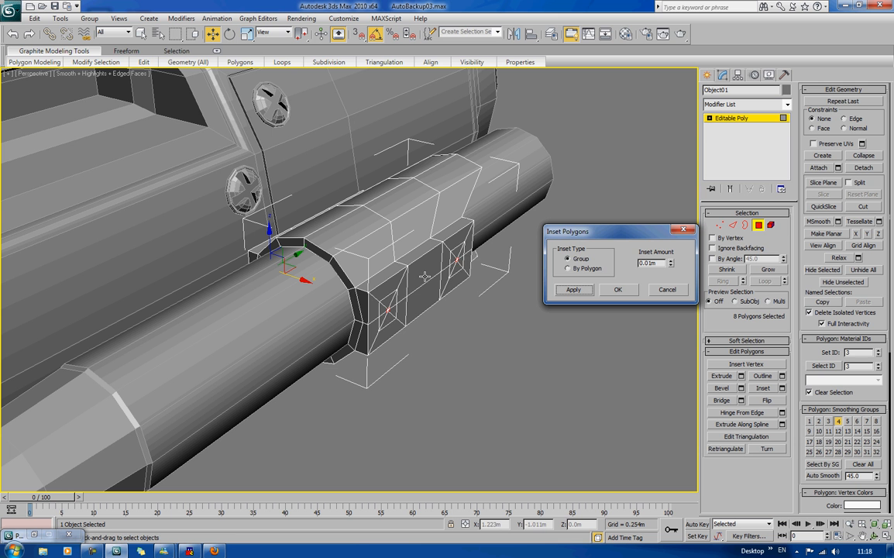
key(ctrl+z)
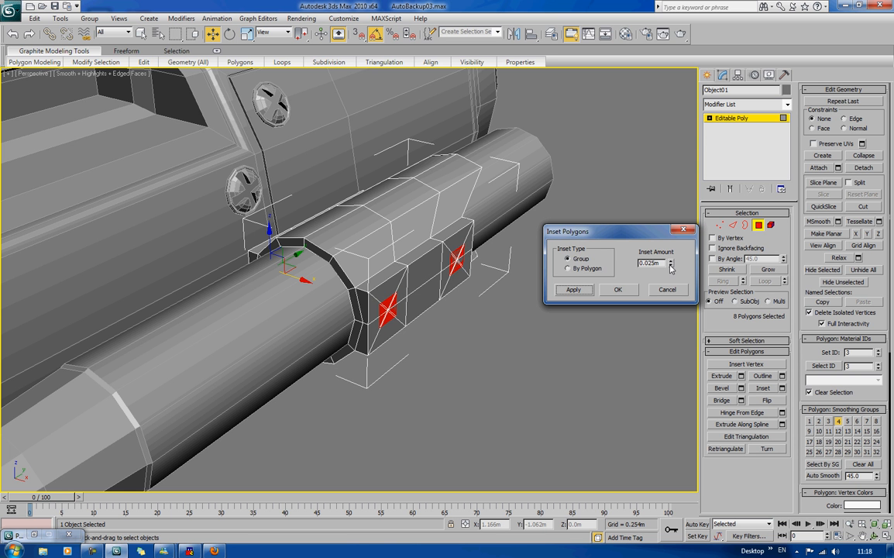
drag(671, 268, 603, 307)
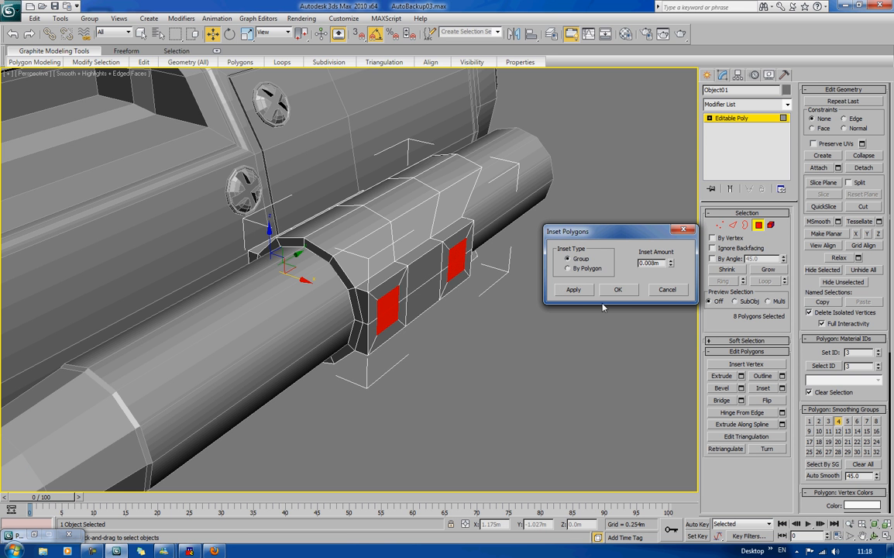
click(575, 290)
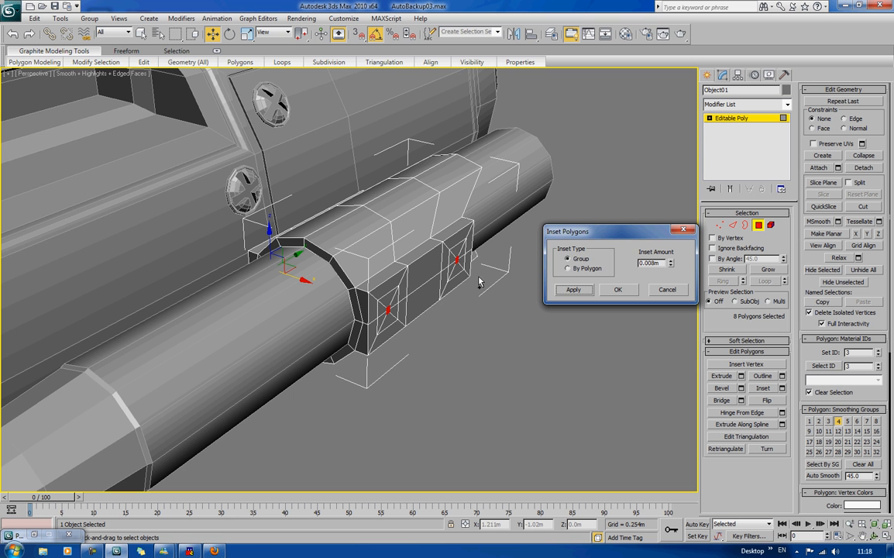
Inset the middle polygon pairs on both flat sides of the bracket as a group by 0.008 m.
click(383, 244)
alt+middle_drag(387, 265, 428, 278)
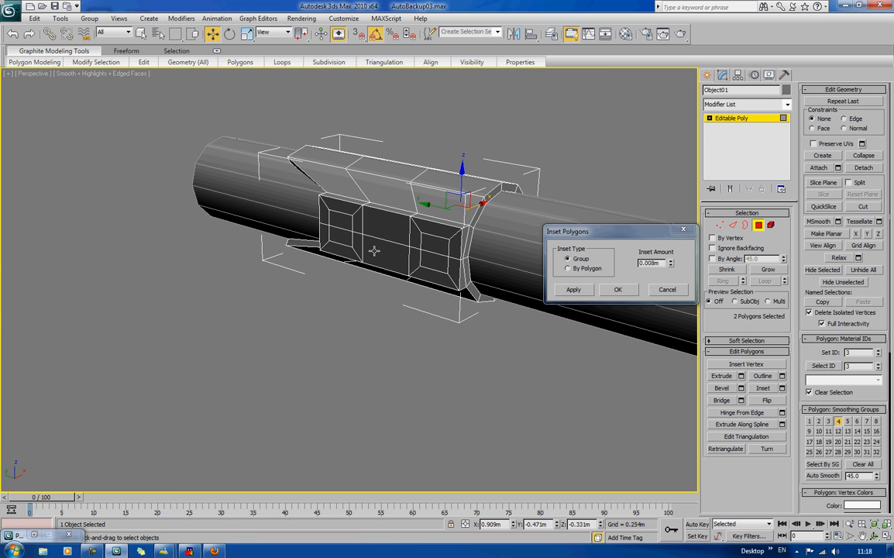
ctrl+click(381, 231)
ctrl+click(385, 263)
click(619, 290)
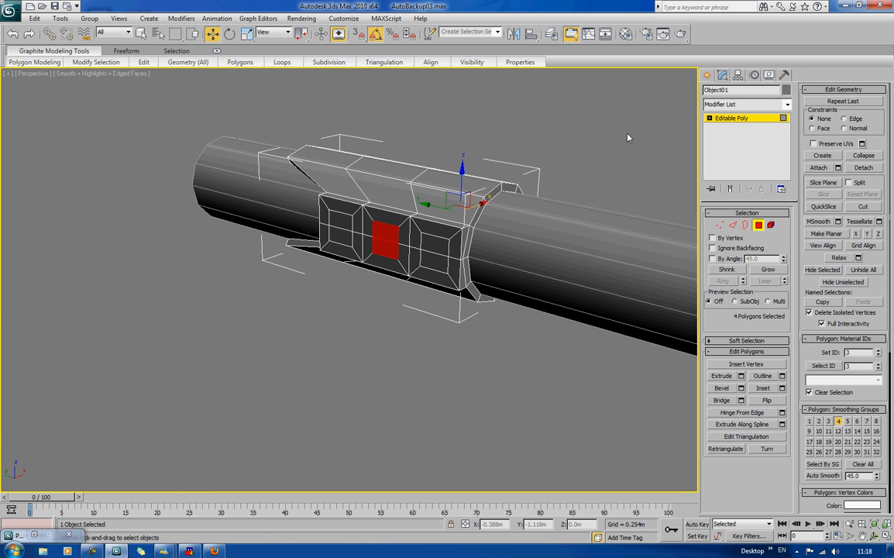
click(628, 136)
Select the inner polygon pairs of all three insets on both flat sides of the bracket.
alt+middle_drag(592, 160, 498, 161)
click(380, 292)
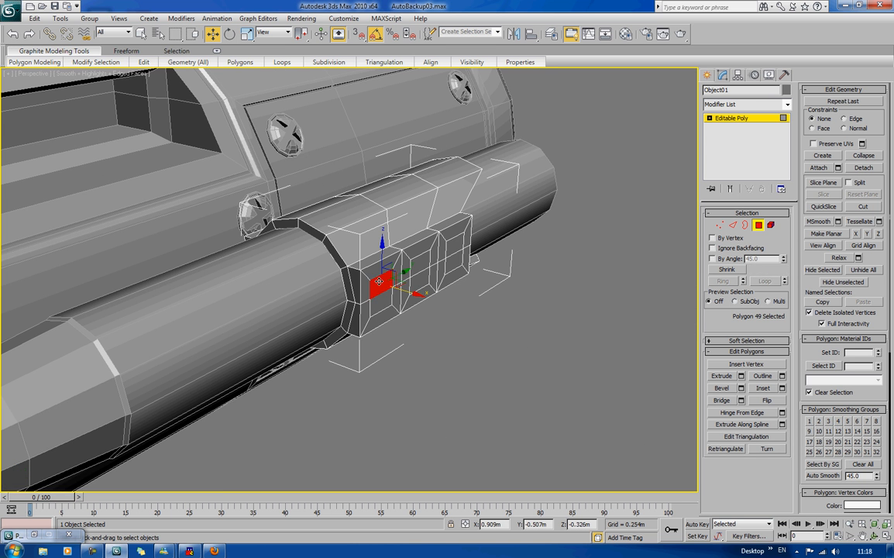
ctrl+click(455, 259)
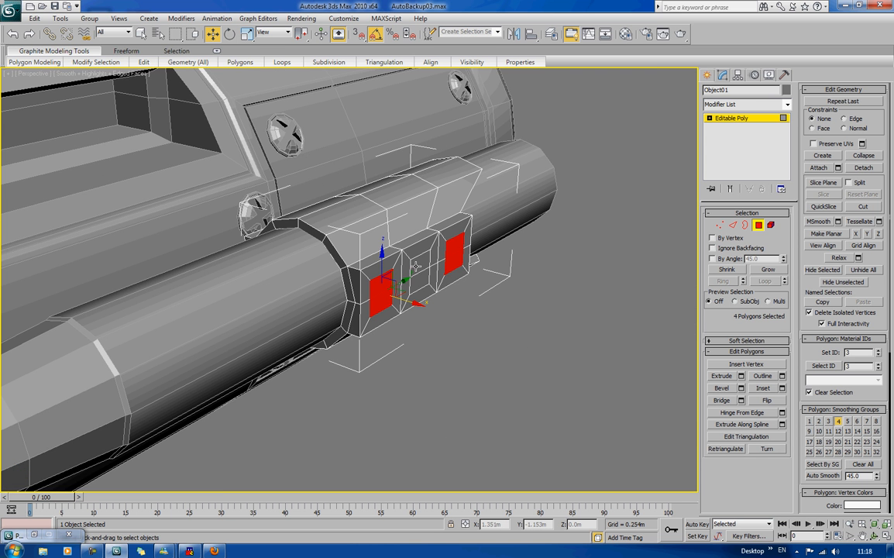
ctrl+click(416, 266)
alt+middle_drag(416, 266, 312, 221)
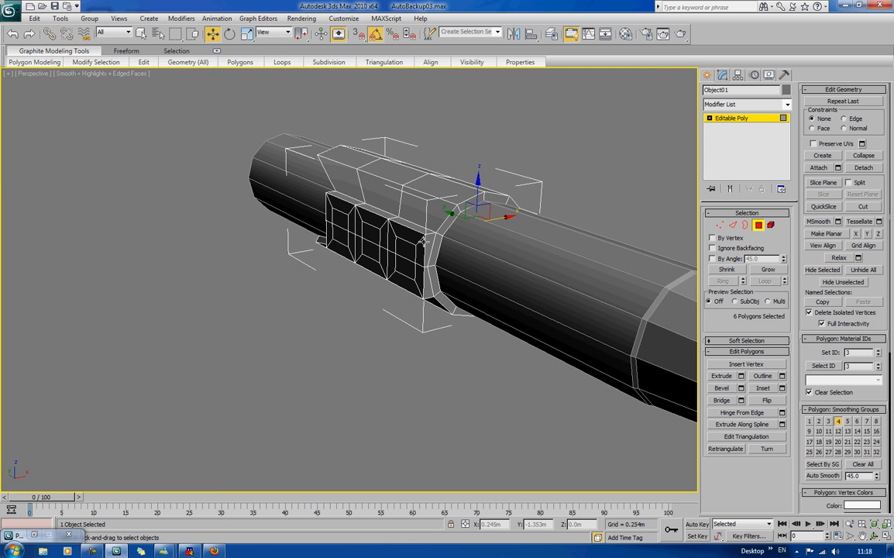
ctrl+click(342, 224)
ctrl+click(371, 237)
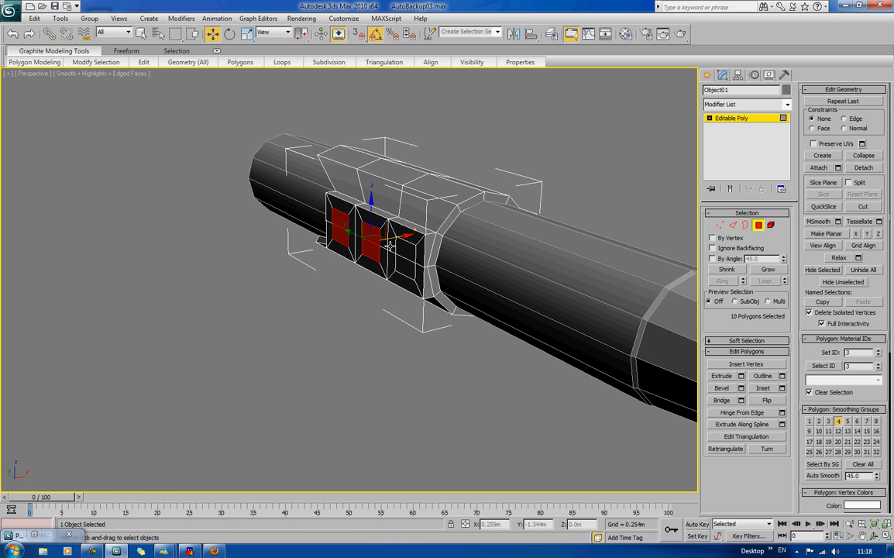
ctrl+click(408, 263)
alt+middle_drag(468, 237, 405, 238)
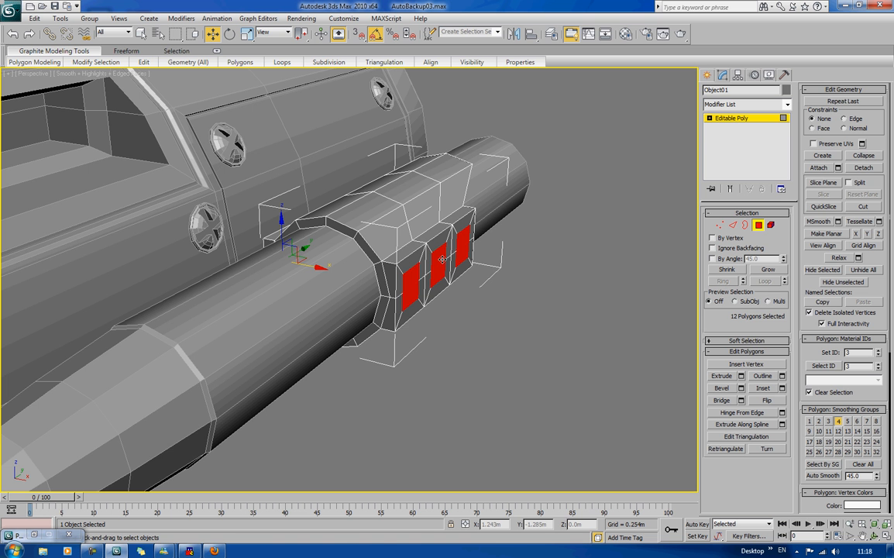
Deselect the middle inset on the outward side and the two end insets on the vehicle-facing side of the bracket.
alt+click(438, 258)
alt+click(439, 275)
alt+middle_drag(313, 233, 378, 208)
alt+click(414, 252)
alt+click(418, 267)
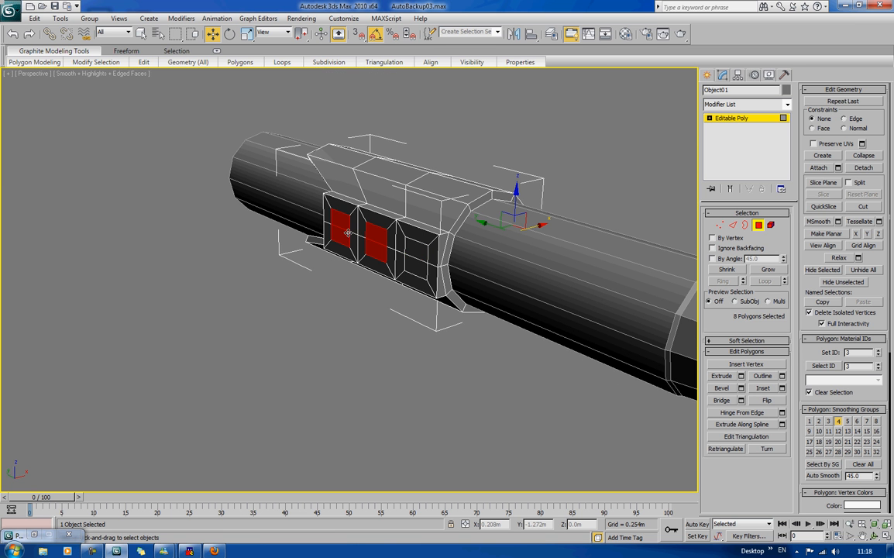
alt+click(346, 222)
alt+click(343, 236)
alt+middle_drag(463, 220, 546, 328)
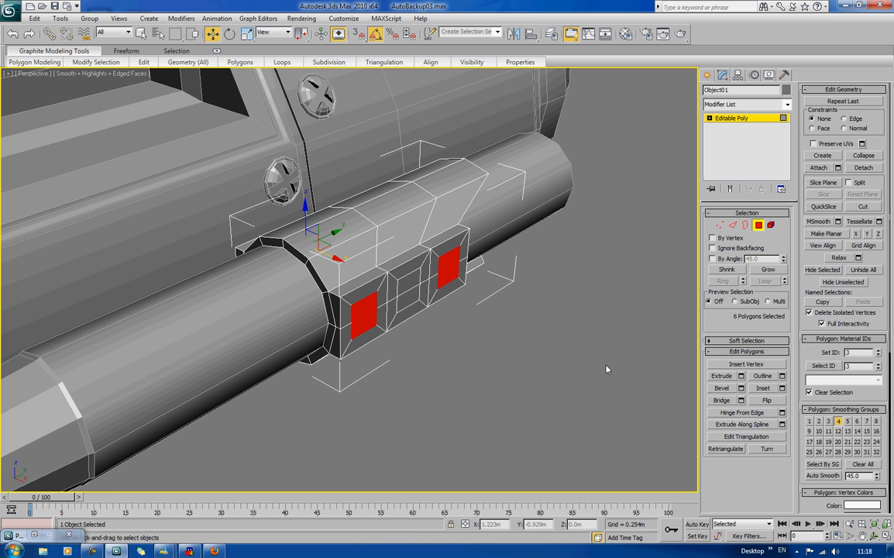
Extrude the selected inset polygons outward into short blocks on the bracket's sides.
click(723, 376)
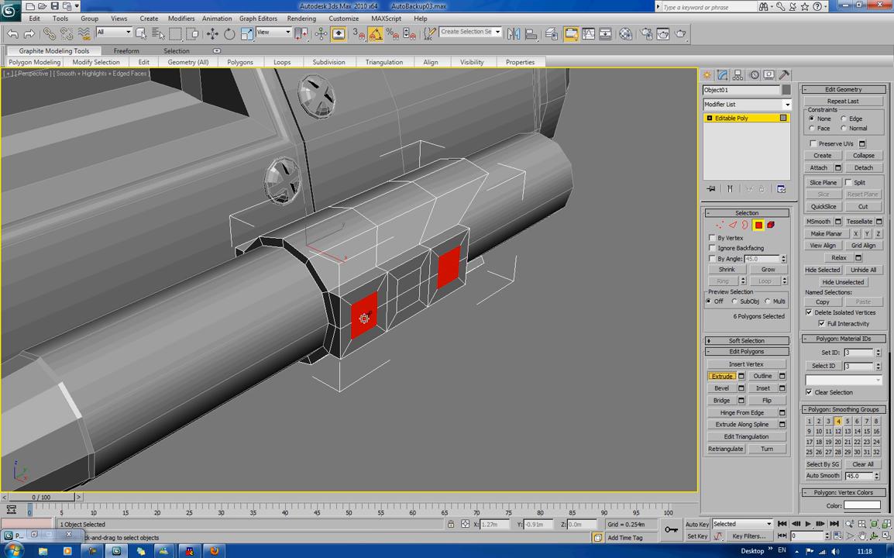
drag(353, 293, 364, 317)
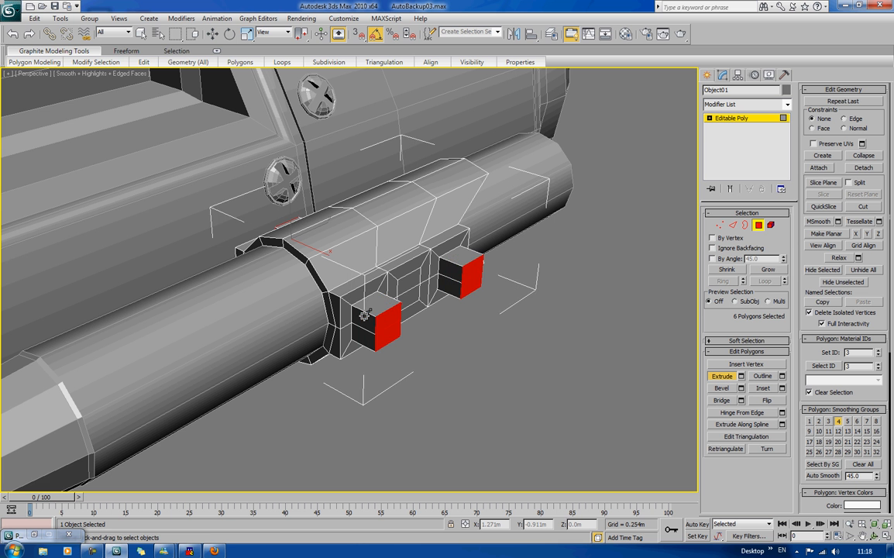
drag(365, 315, 365, 317)
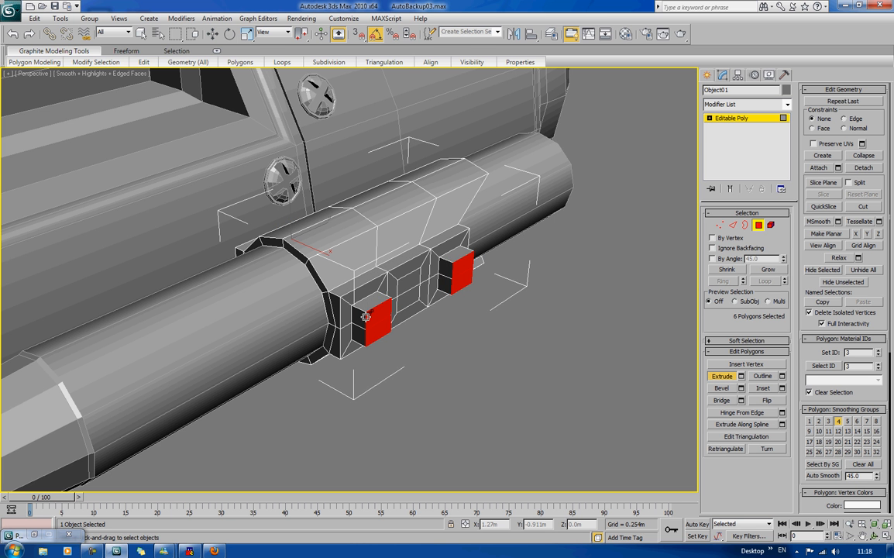
click(398, 371)
Delete the lower front polygon of both extruded blocks on the bracket's outward side.
alt+middle_drag(398, 372, 397, 369)
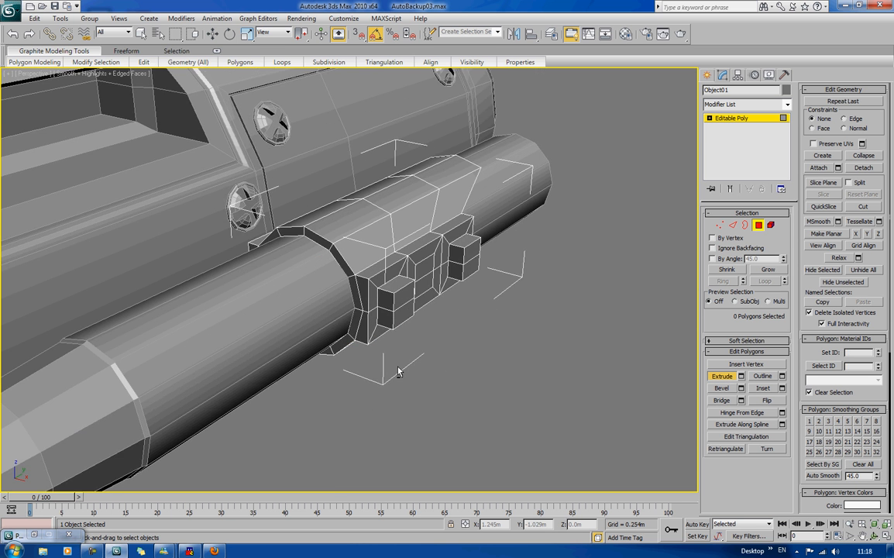
scroll(398, 368, up, 3)
click(448, 332)
ctrl+click(542, 258)
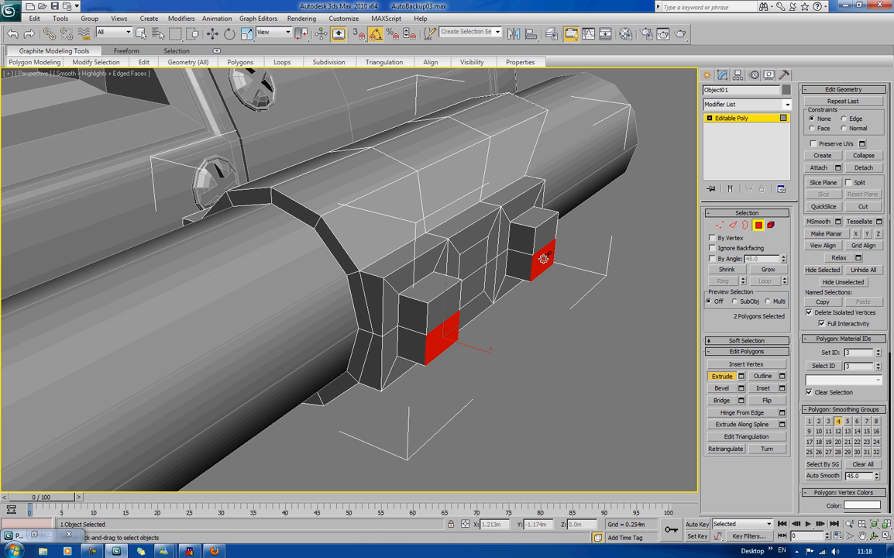
key(Delete)
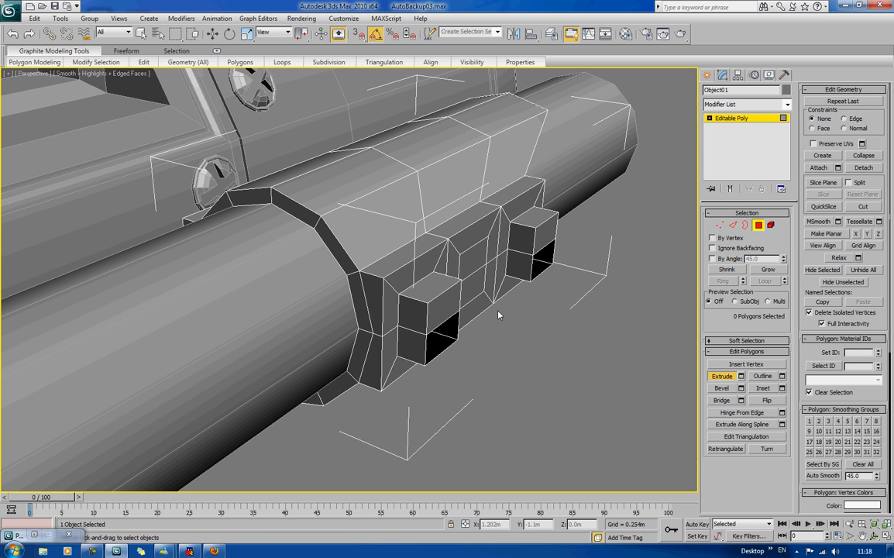
Hinge the remaining upper front polygons of both outward blocks 180 degrees about their lower edge, using 6 segments.
click(443, 298)
ctrl+click(544, 231)
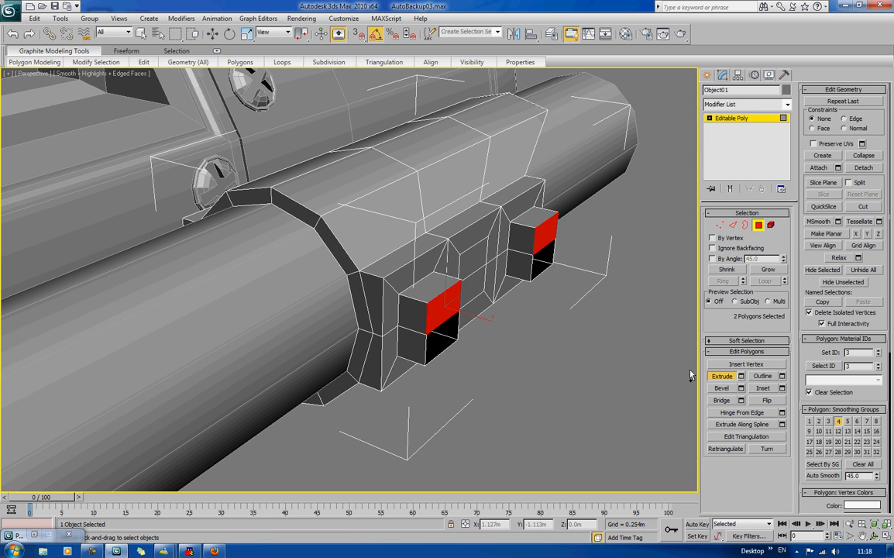
click(781, 412)
click(639, 301)
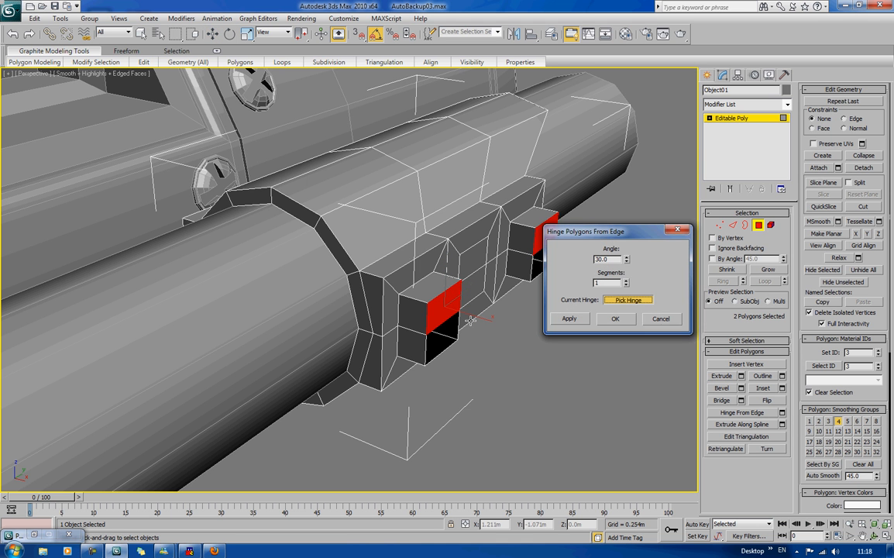
click(449, 322)
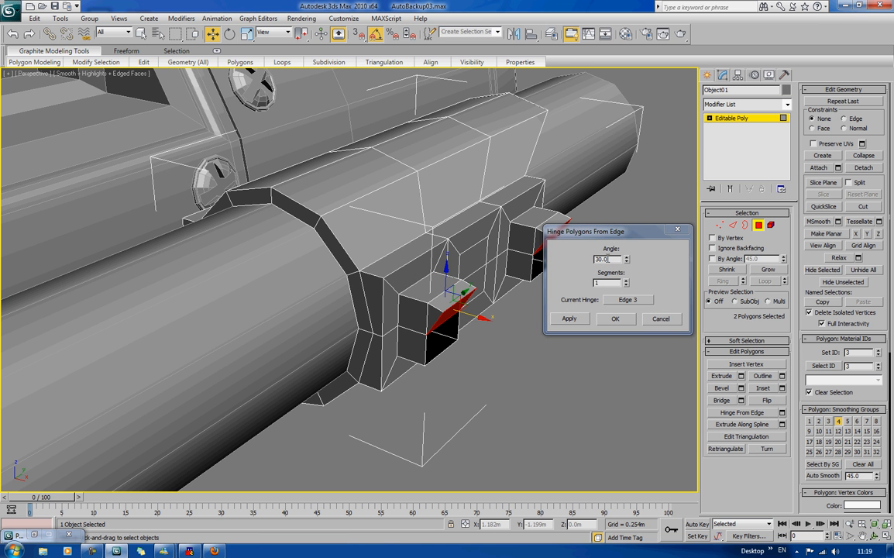
text(180)
key(Tab)
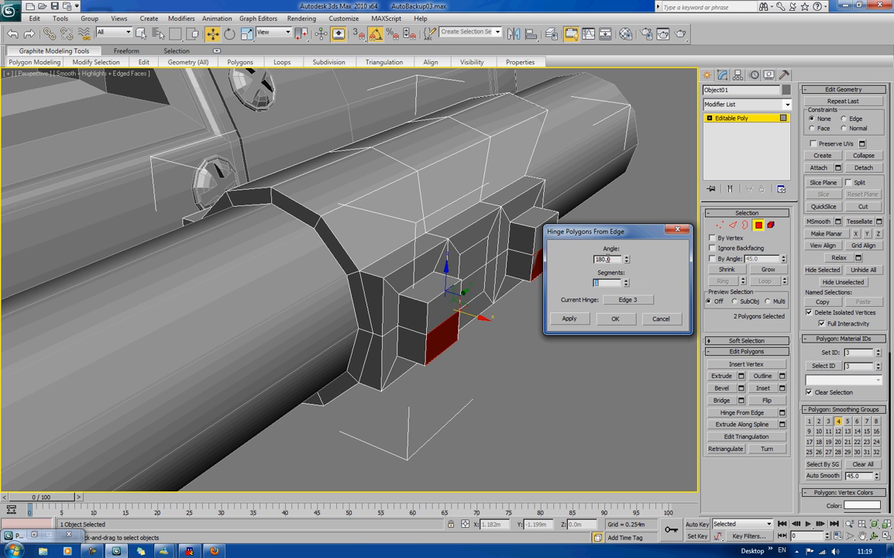
text(3)
key(Tab)
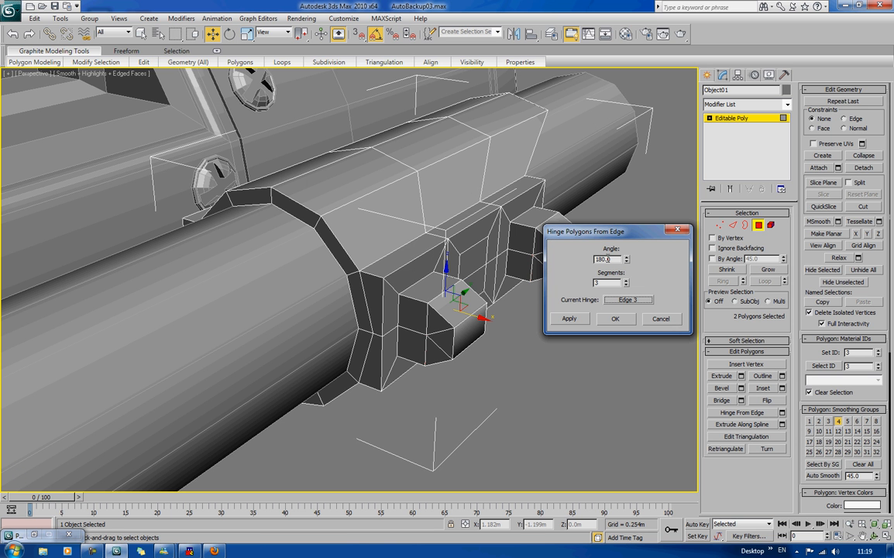
double_click(613, 283)
text(6)
key(Tab)
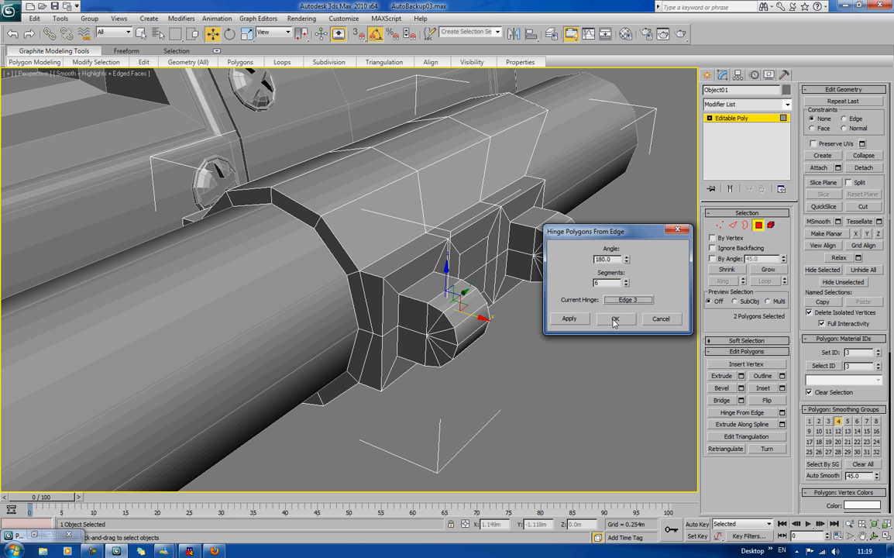
click(614, 319)
click(552, 285)
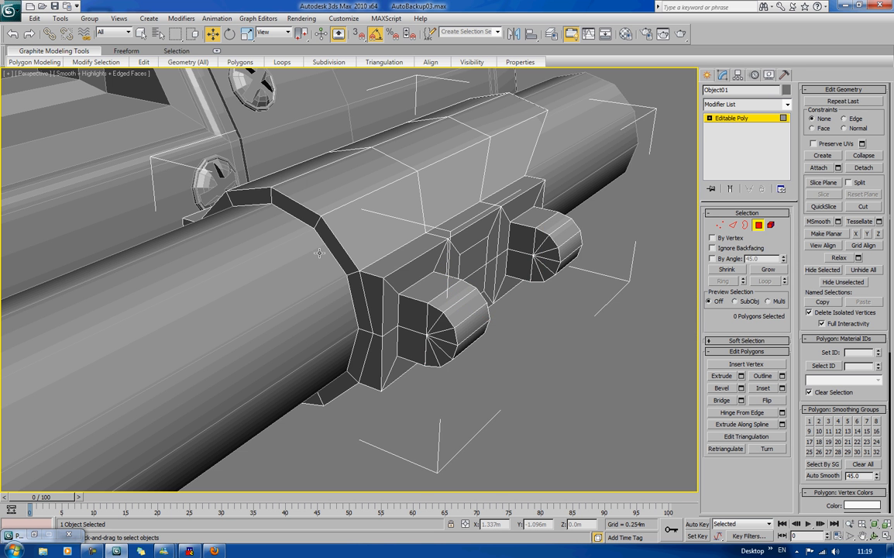
Delete the lower front polygon of the middle block on the bracket's vehicle-facing side.
alt+middle_drag(319, 253, 394, 245)
click(390, 228)
ctrl+click(392, 247)
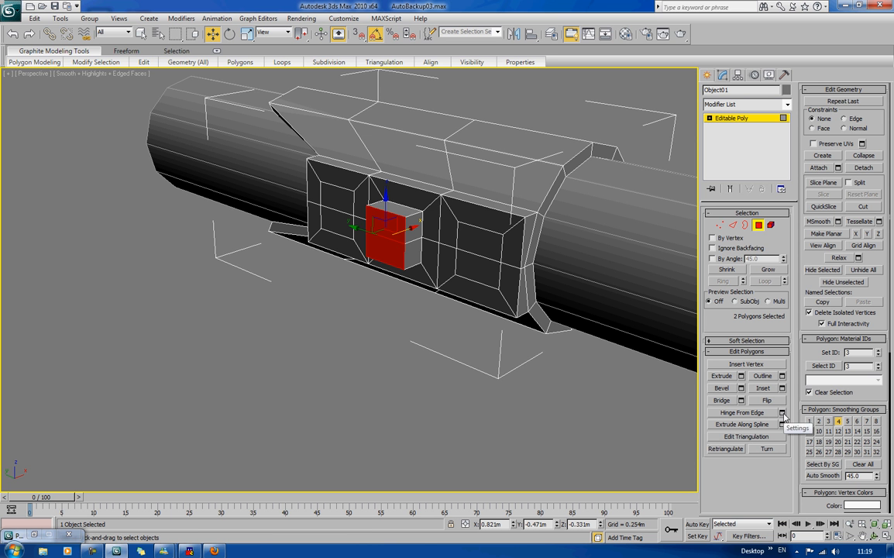
key(Delete)
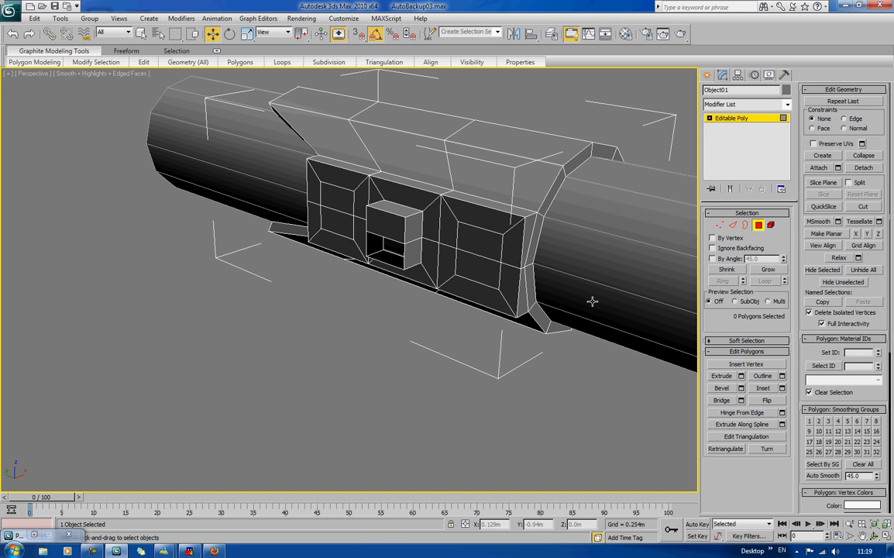
Hinge the middle block's upper front polygon 180 degrees about its lower edge with 6 segments.
click(781, 412)
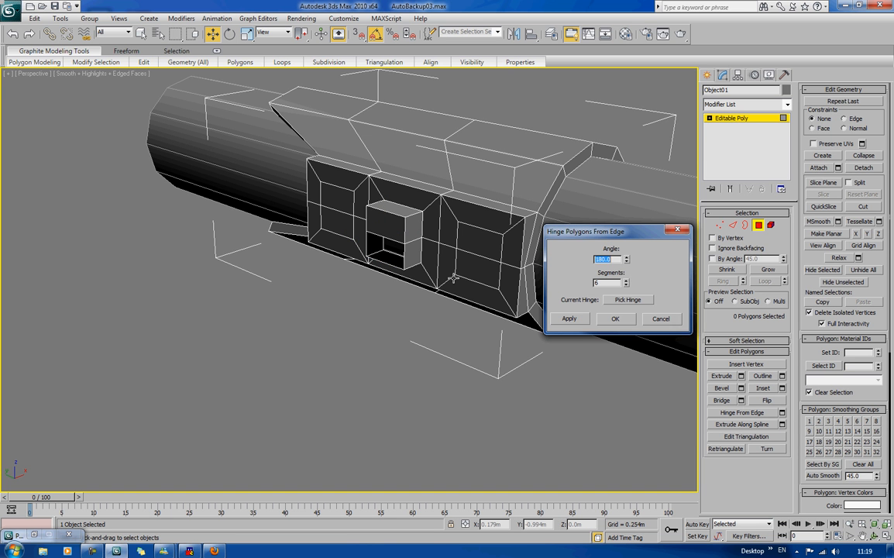
click(626, 301)
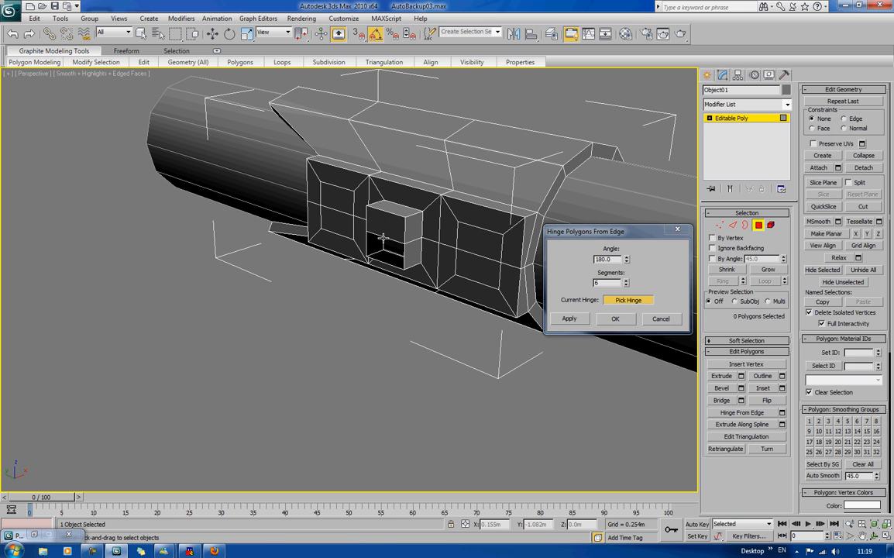
click(346, 216)
click(627, 300)
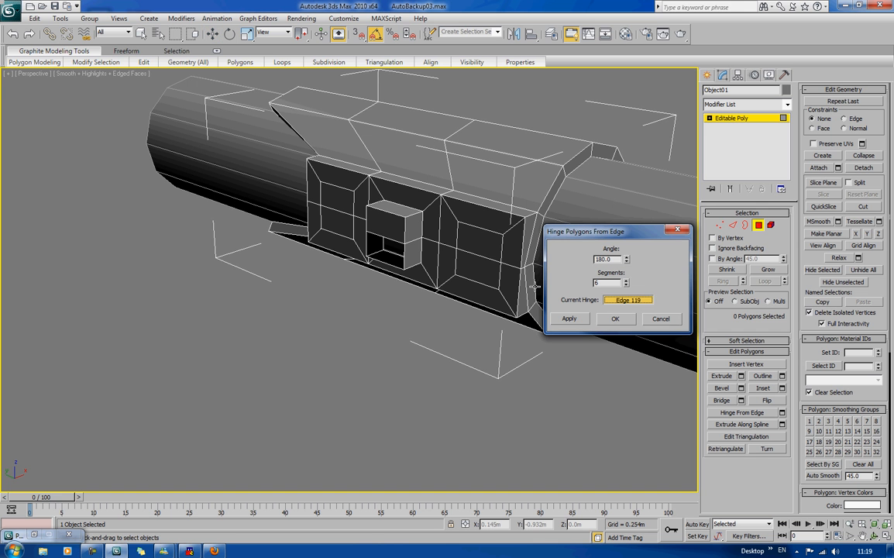
click(393, 232)
click(614, 317)
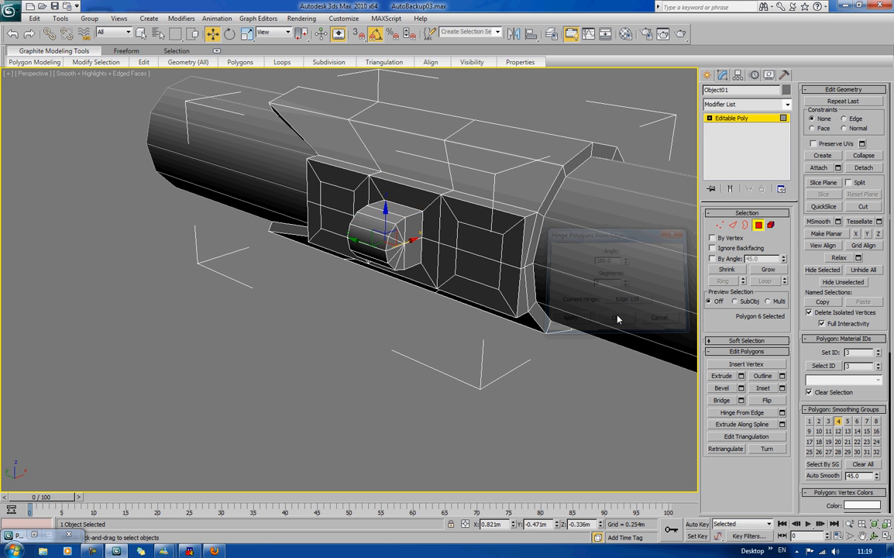
click(480, 387)
Try to weld all of the bracket's vertices with a 0.003 m threshold, and undo the weld.
alt+middle_drag(480, 387, 379, 306)
click(720, 224)
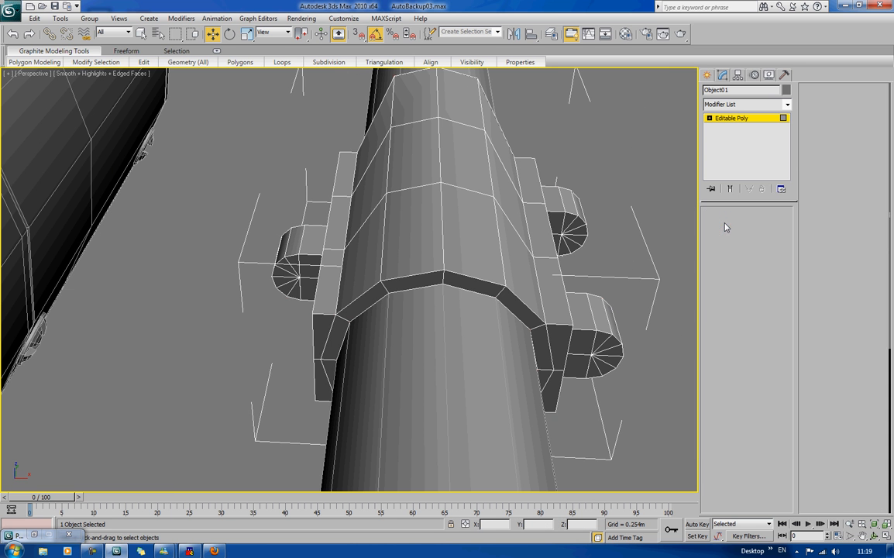
click(781, 376)
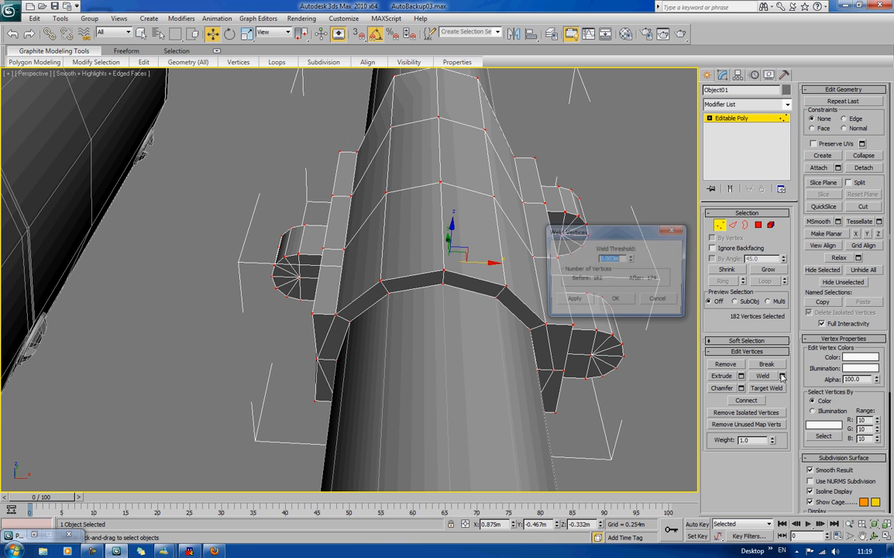
click(617, 302)
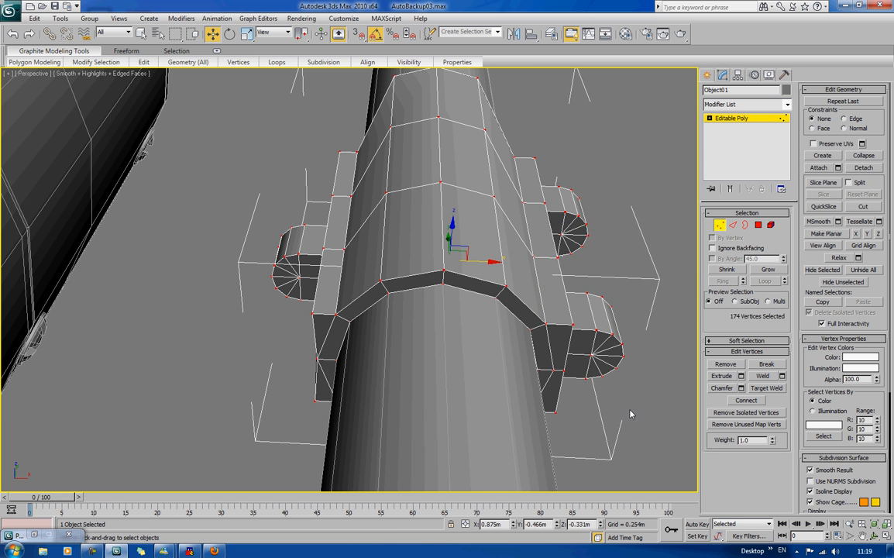
click(567, 368)
alt+middle_drag(599, 408, 629, 401)
key(ctrl+a)
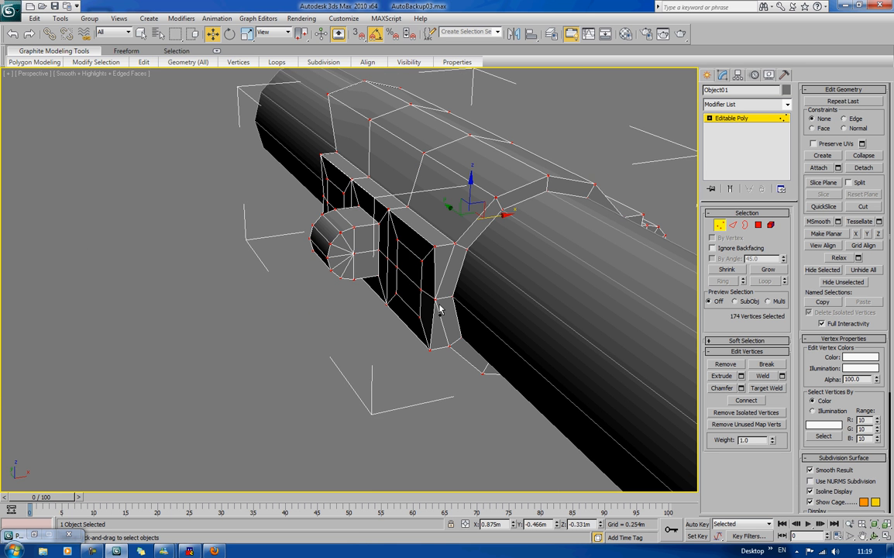
key(ctrl+z)
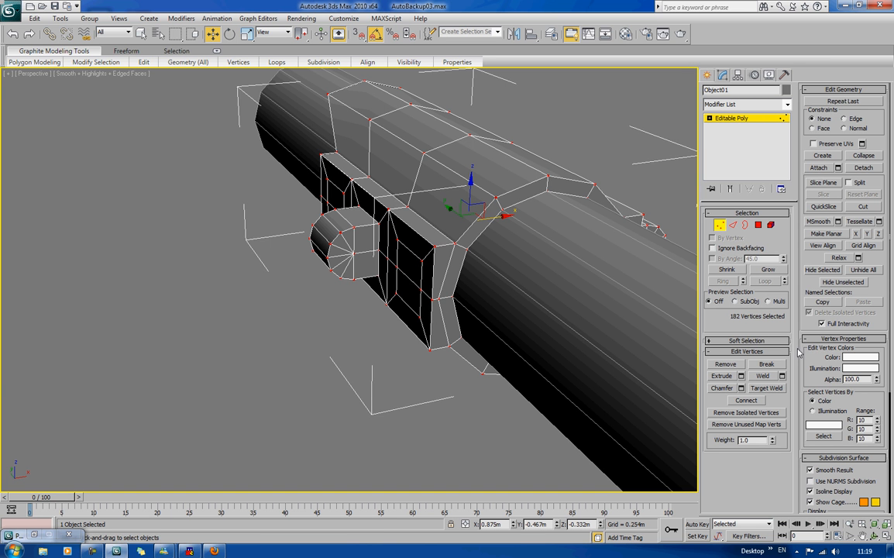
Weld all of the bracket's vertices with a 0.001 m threshold and leave vertex editing.
click(781, 375)
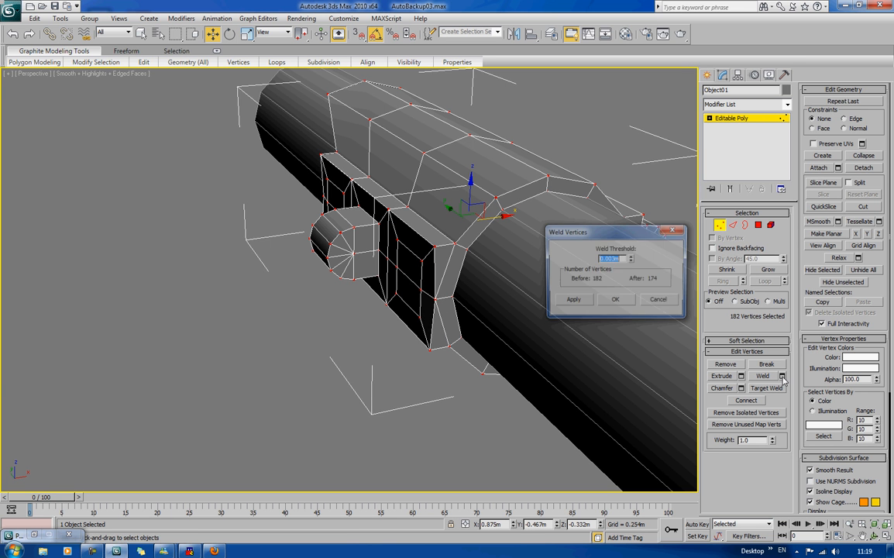
click(631, 260)
click(631, 261)
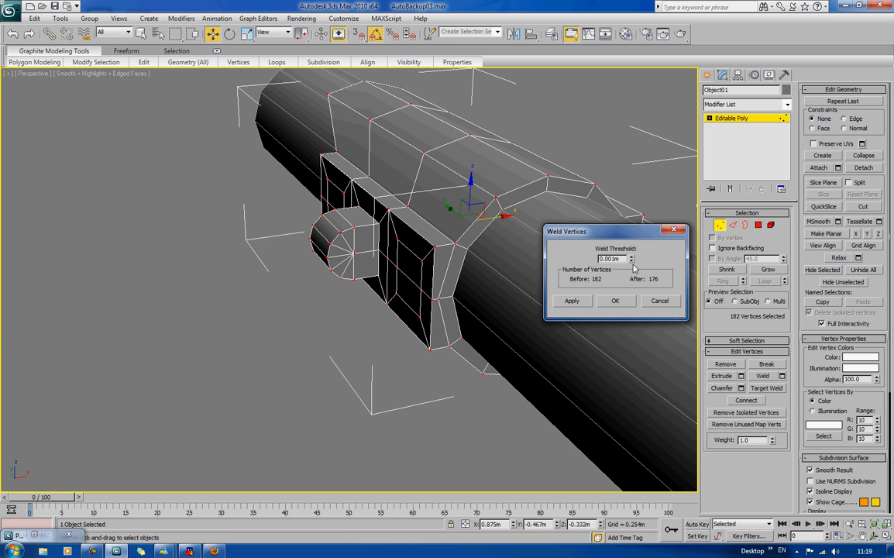
click(614, 305)
click(331, 368)
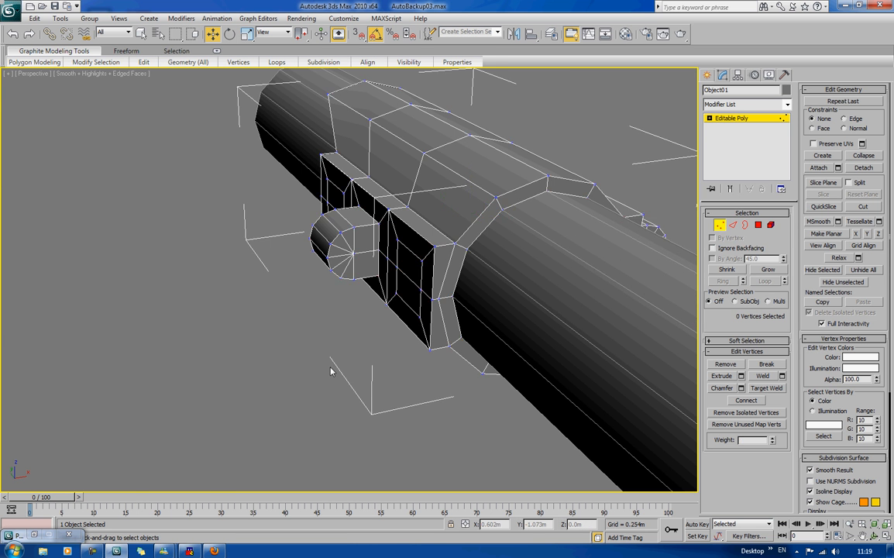
scroll(331, 369, down, 5)
alt+middle_drag(447, 317, 435, 385)
click(719, 224)
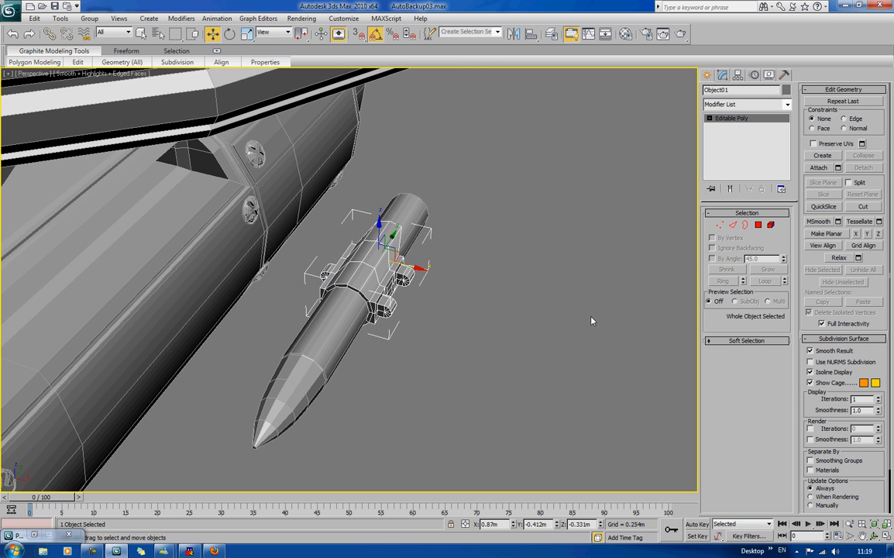
Draw a cylinder about 0.007 m in radius and 0.005 m high on the near outward block's rounded side face, and convert it to Editable Poly.
scroll(592, 318, up, 5)
middle_drag(548, 309, 532, 301)
scroll(533, 303, up, 4)
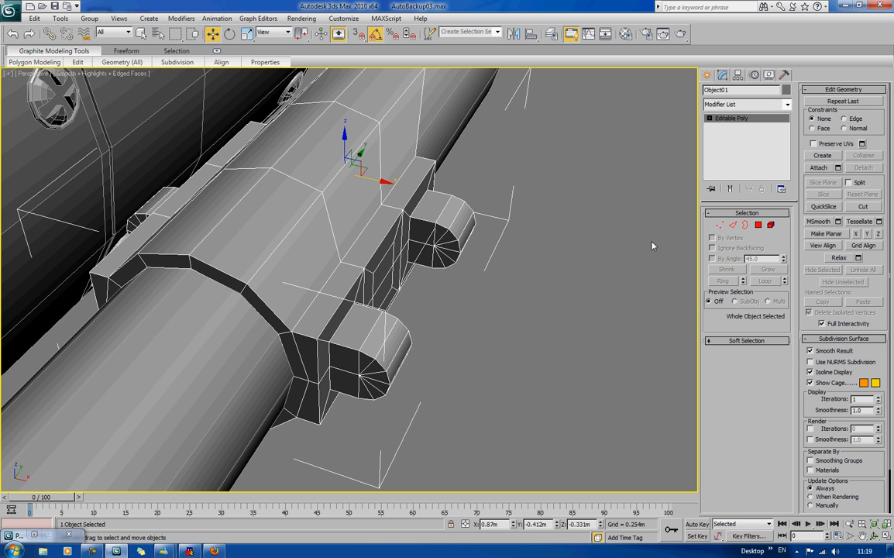
click(705, 75)
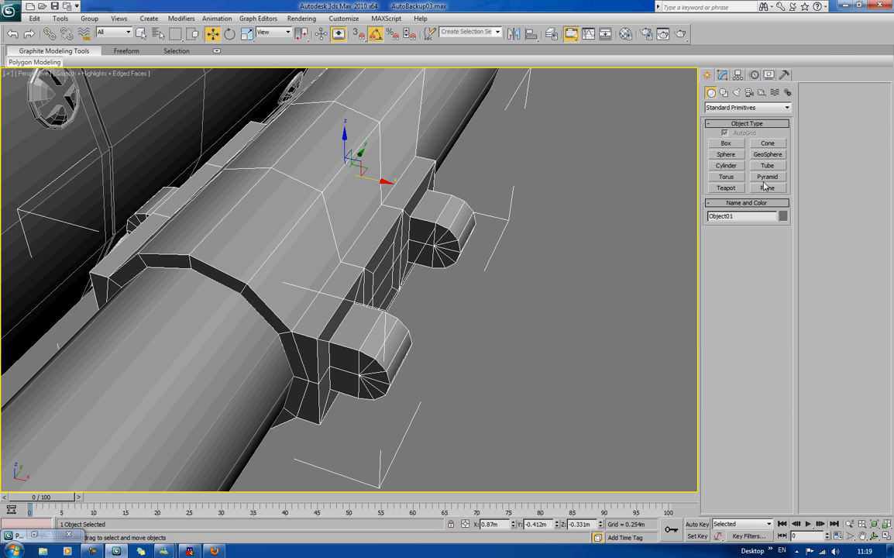
click(726, 165)
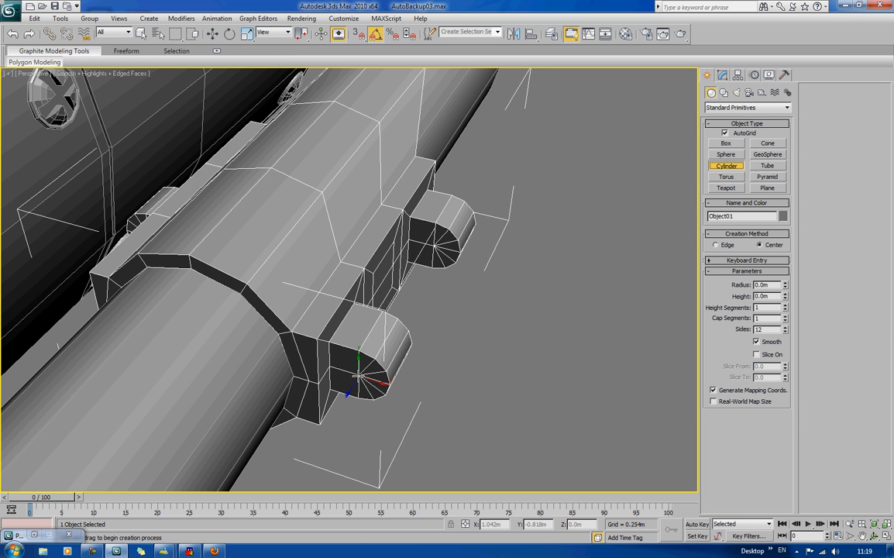
drag(358, 375, 363, 391)
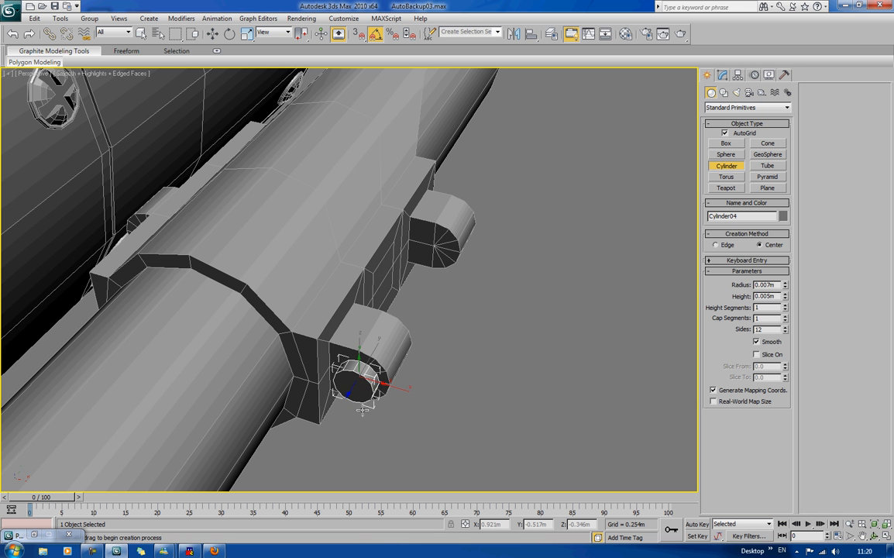
key(w)
right_click(359, 386)
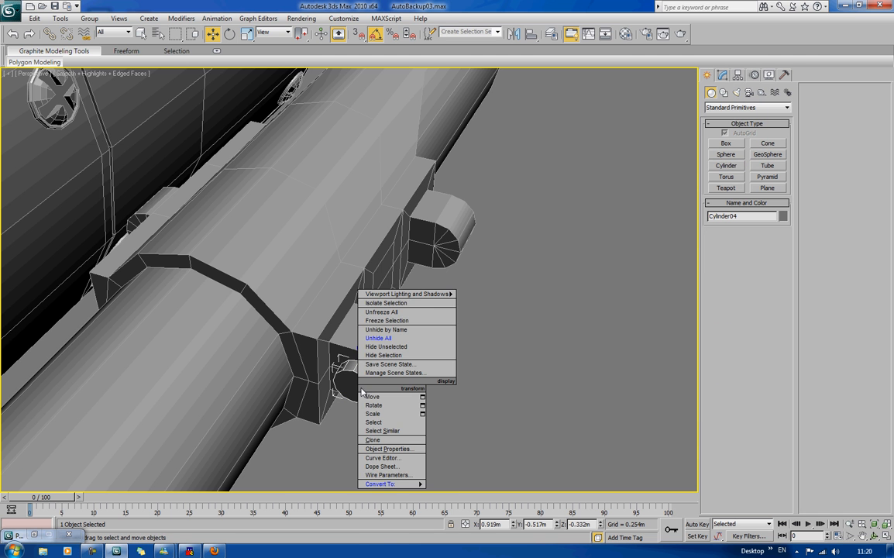
click(431, 492)
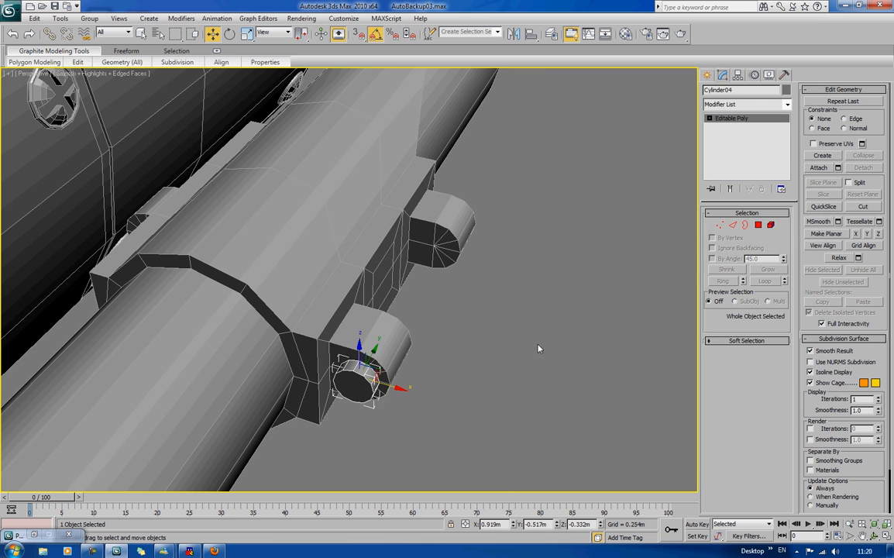
Move the cylinder's inner cap polygon lengthwise through both outward blocks so the cylinder forms a connecting pin.
alt+middle_drag(484, 309, 516, 388)
key(F3)
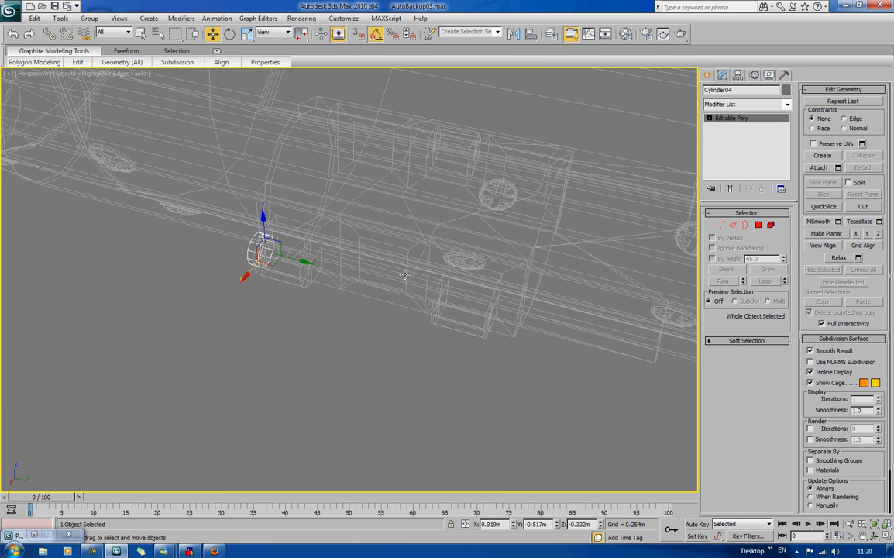
click(758, 225)
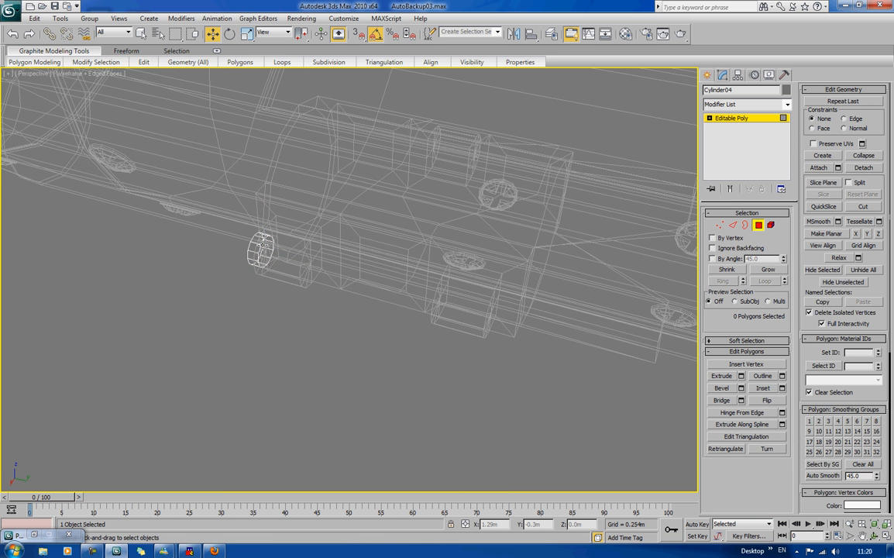
click(264, 245)
mouse_move(286, 240)
mouse_down()
mouse_move(456, 287)
mouse_move(527, 335)
mouse_up()
key(F3)
click(405, 333)
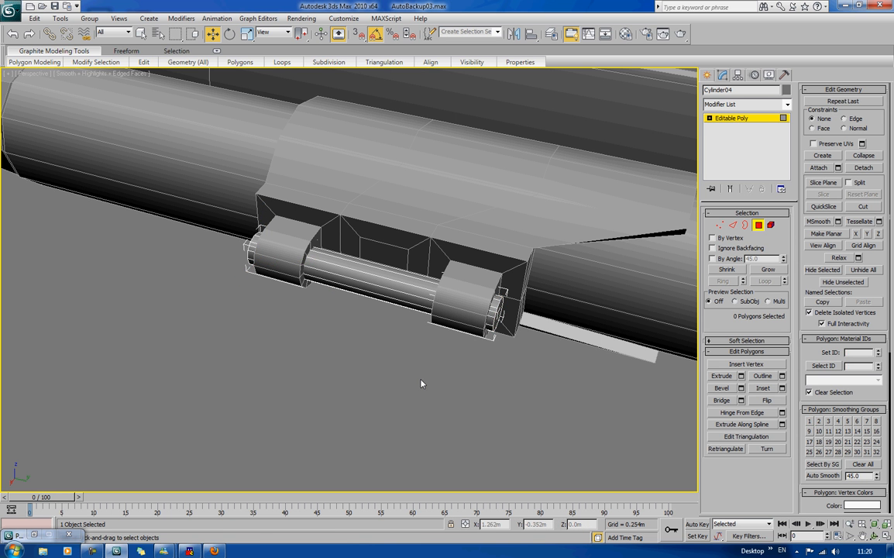
Leave polygon editing and attach the connecting pin and the bracket to the tube object.
alt+middle_drag(346, 338, 449, 332)
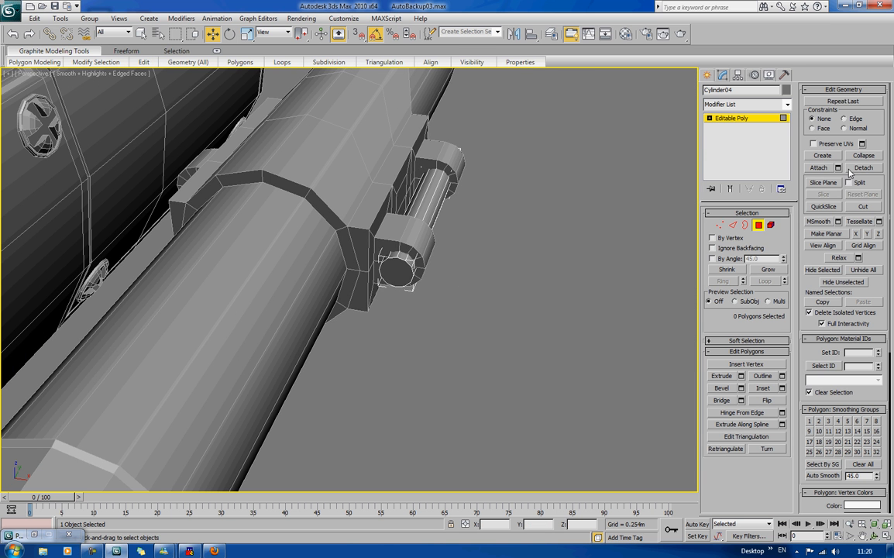
click(766, 224)
click(329, 294)
click(271, 274)
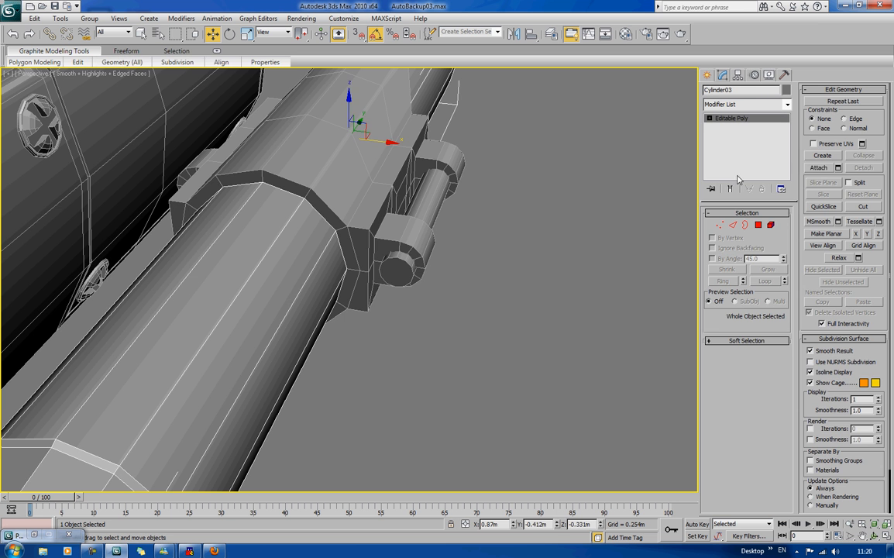
click(815, 167)
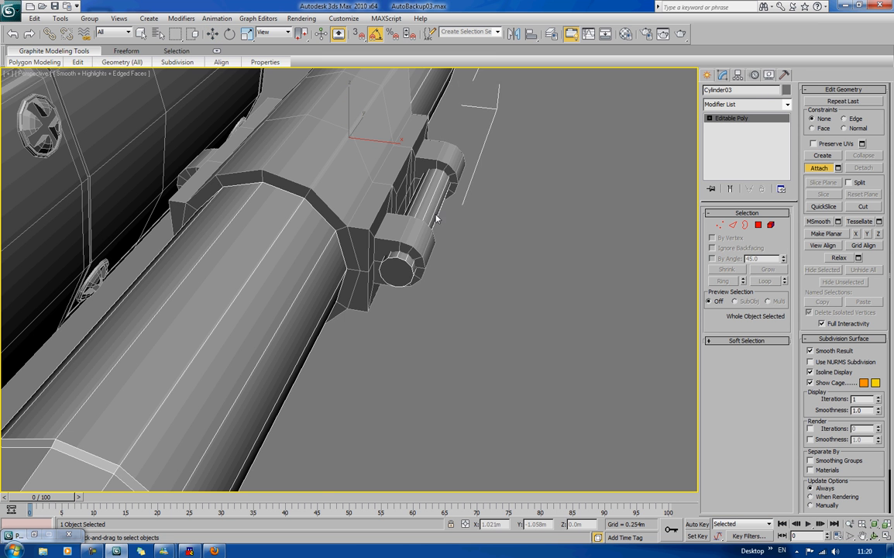
scroll(496, 256, down, 5)
alt+middle_drag(499, 256, 420, 278)
click(334, 274)
alt+middle_drag(451, 312, 656, 259)
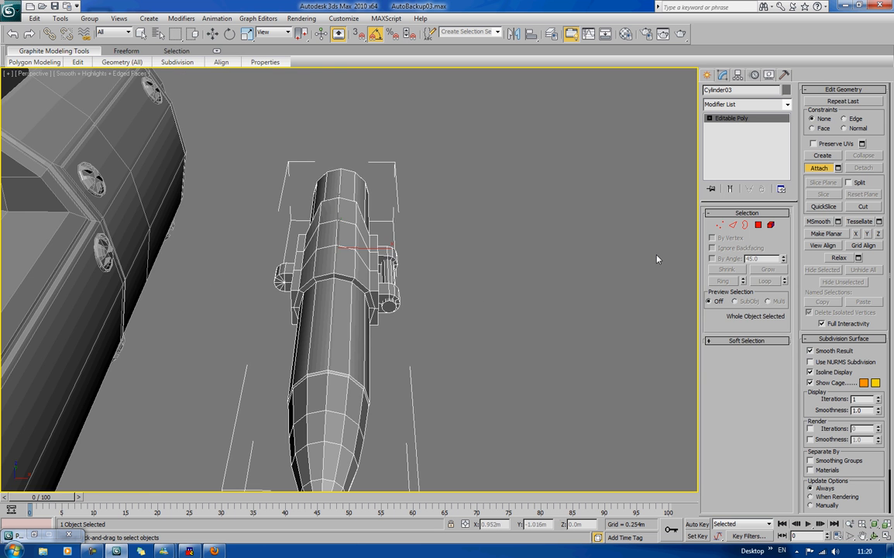
key(w)
click(585, 287)
alt+middle_drag(562, 289, 511, 300)
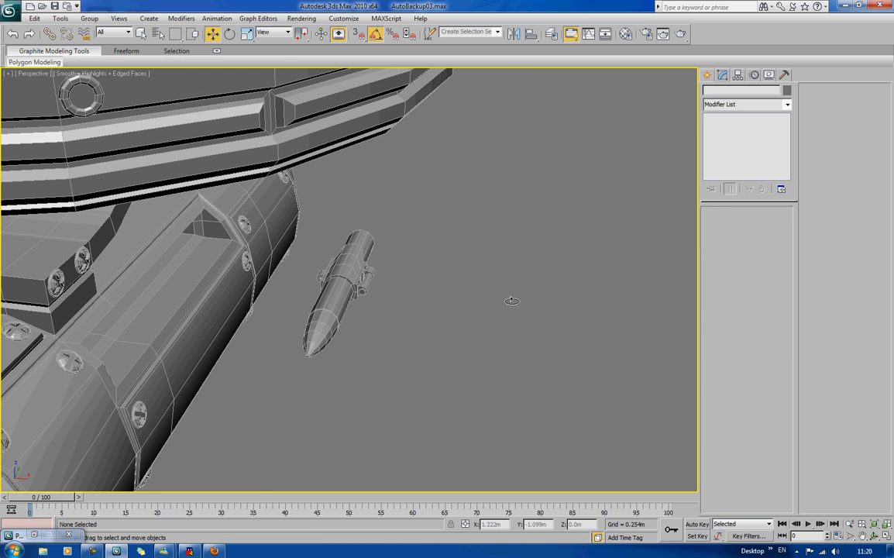
click(339, 293)
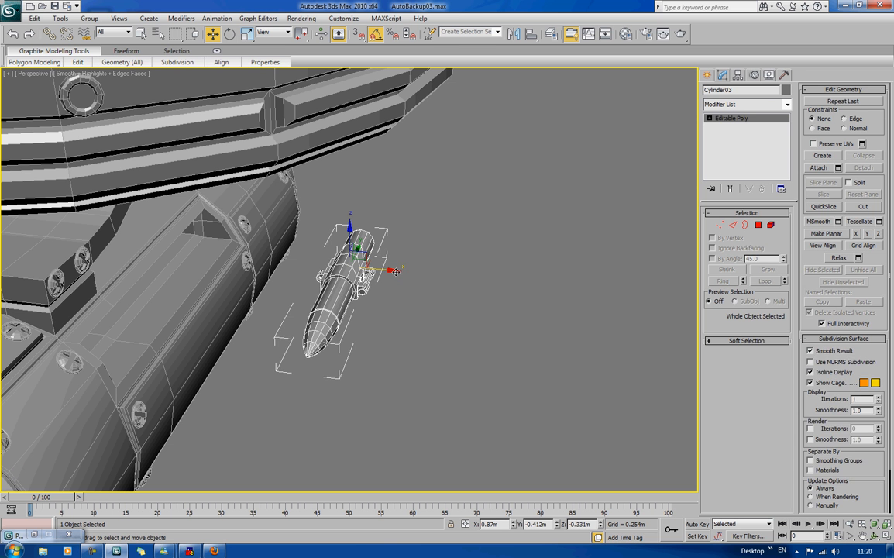
shift+drag(395, 270, 445, 305)
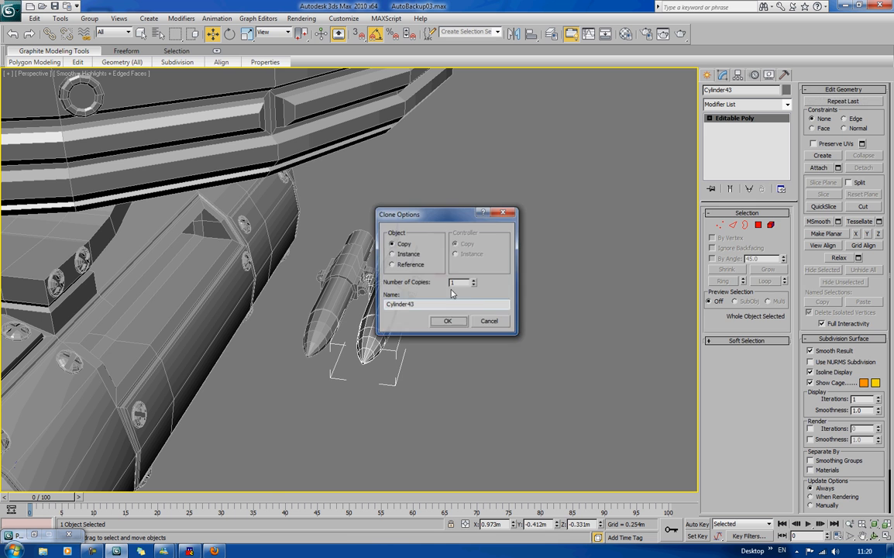
click(463, 324)
mouse_move(465, 323)
alt+middle_down()
mouse_move(494, 310)
mouse_move(473, 287)
mouse_move(474, 315)
mouse_move(361, 308)
mouse_move(429, 296)
alt+middle_up()
key(Delete)
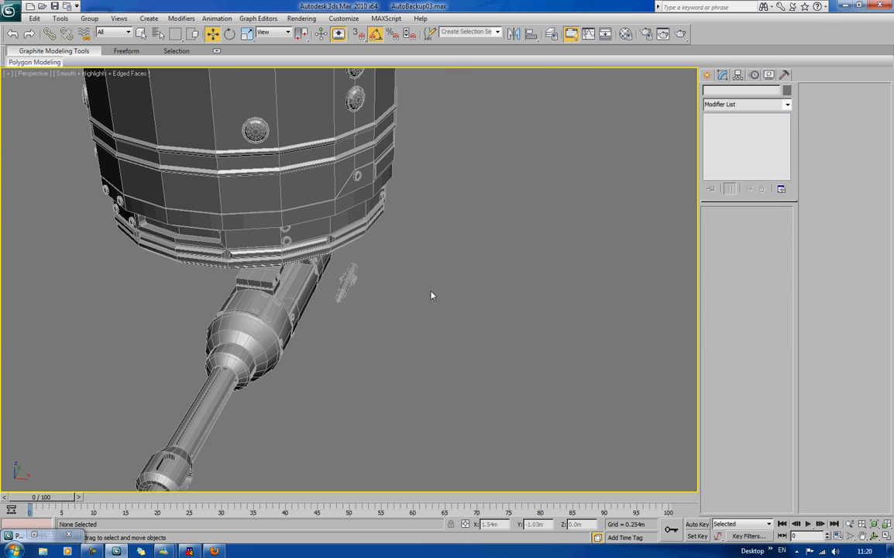
Set up the Line tool in the front wireframe view with AutoGrid turned off.
key(f)
scroll(444, 299, up, 6)
middle_drag(405, 299, 350, 282)
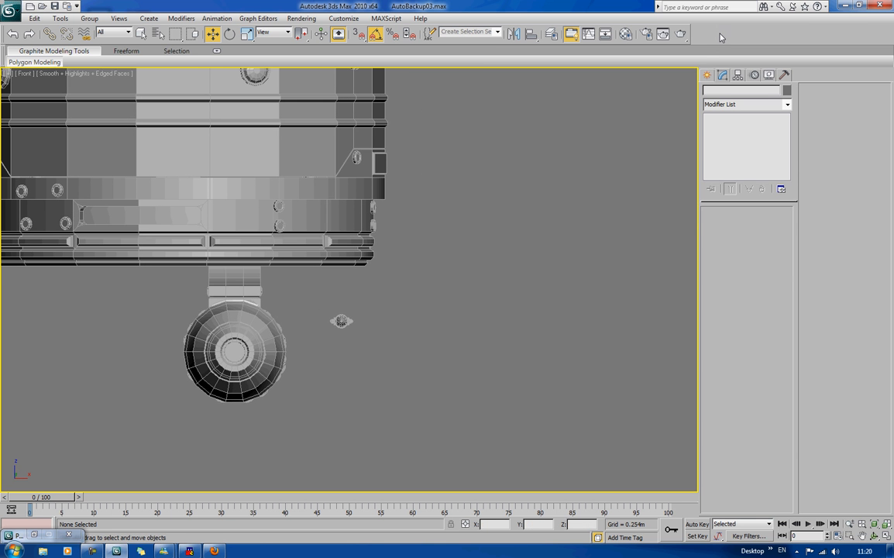
click(707, 76)
click(723, 92)
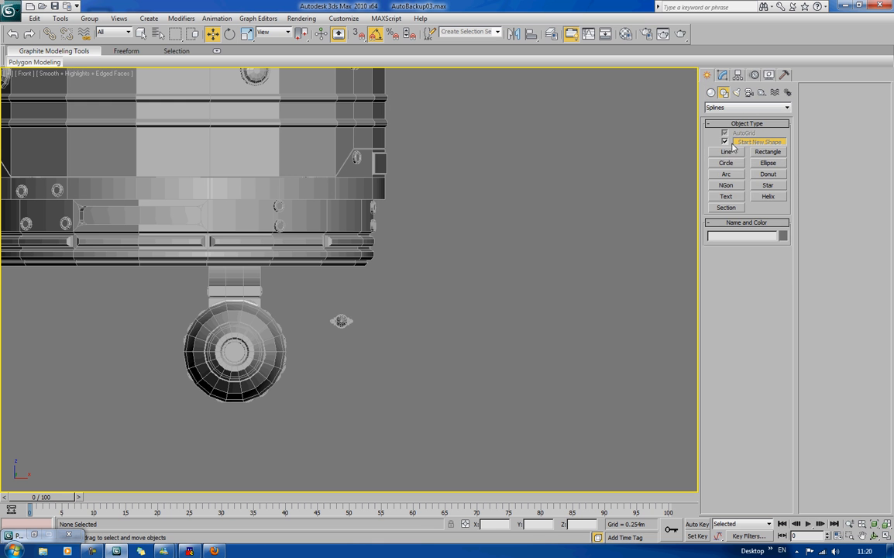
click(727, 153)
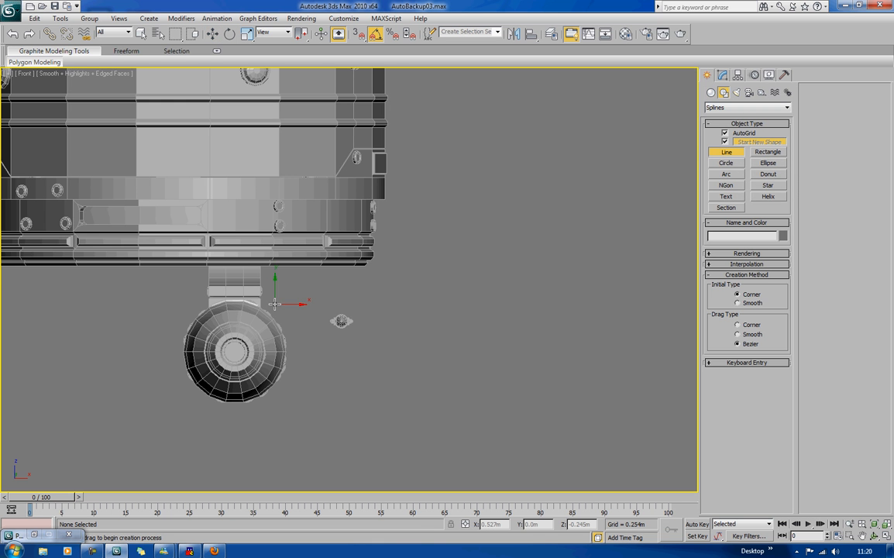
middle_drag(280, 303, 246, 323)
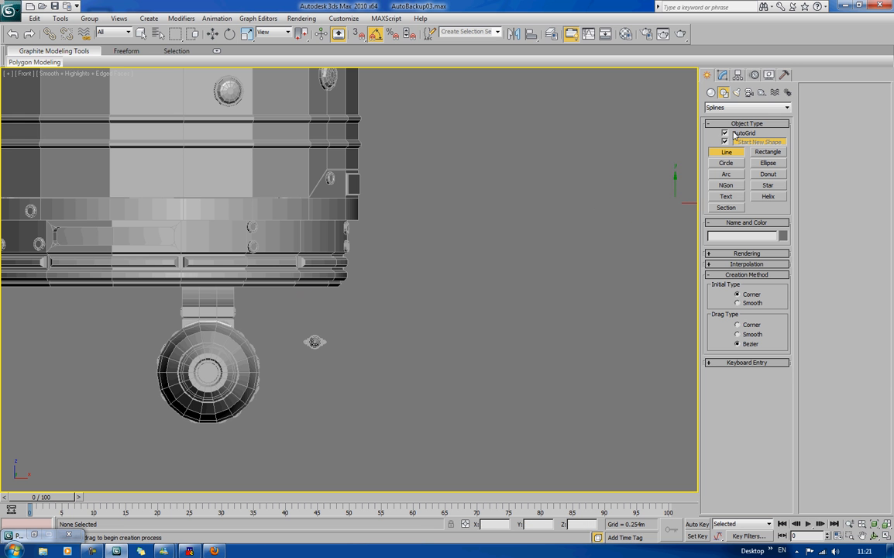
key(F3)
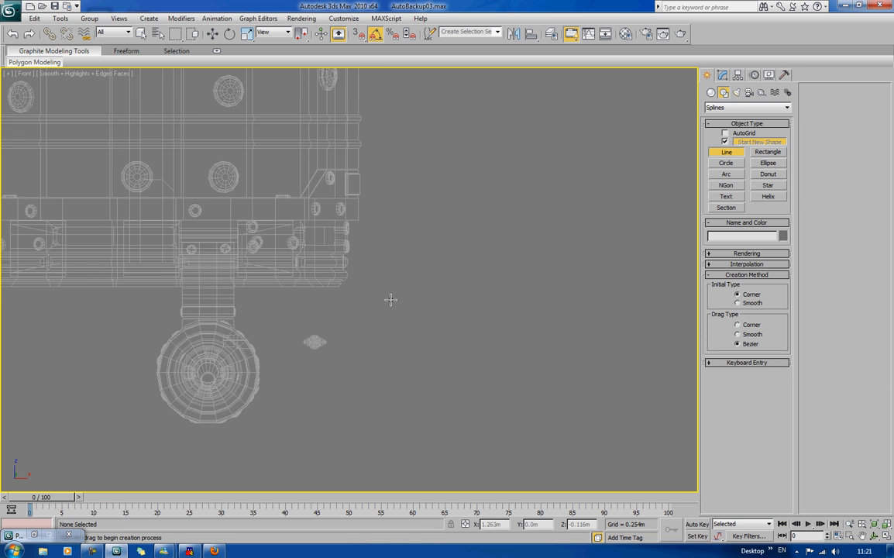
middle_drag(391, 299, 406, 293)
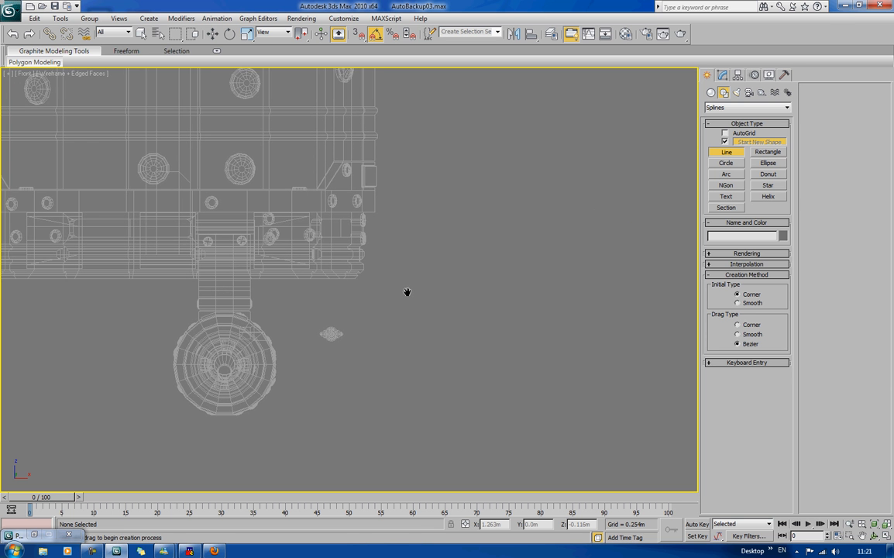
click(245, 332)
click(276, 332)
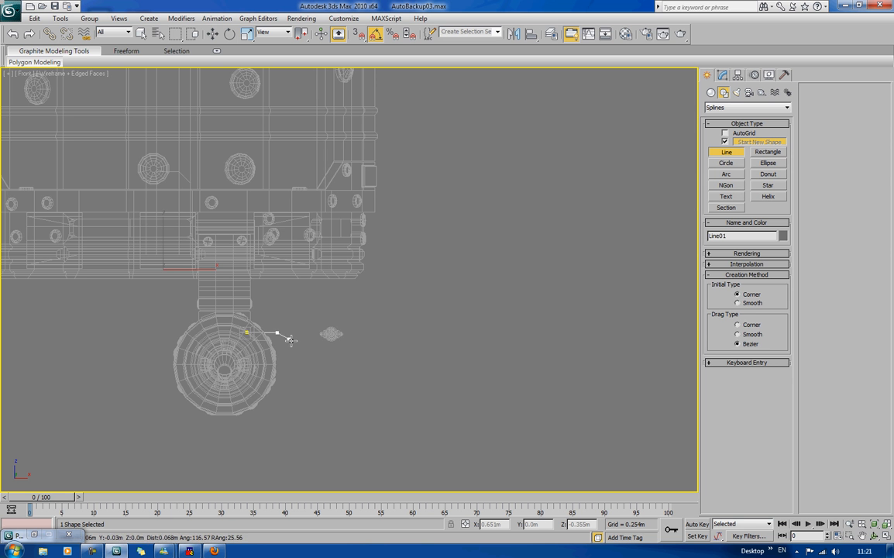
right_click(300, 346)
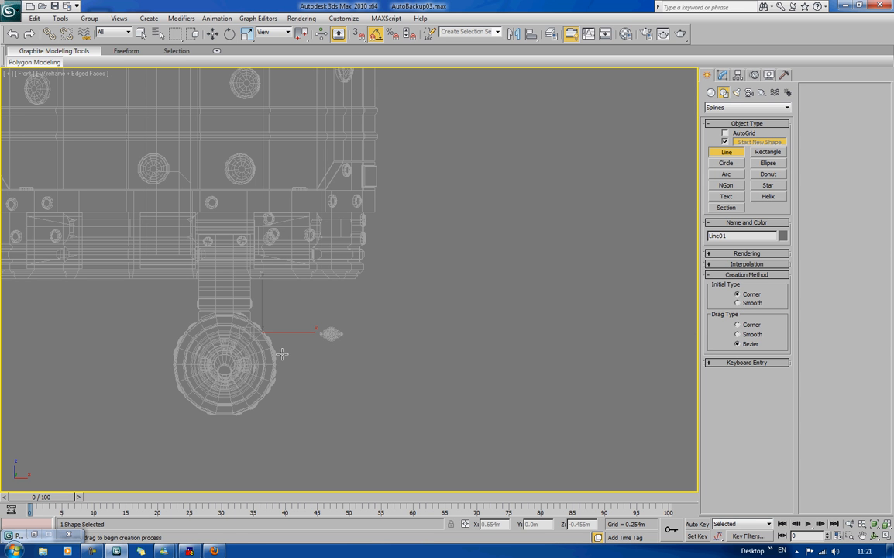
Draw a curved seven-point line from the gun body, looping under and around the cartridge and up into the cylindrical hull.
click(248, 333)
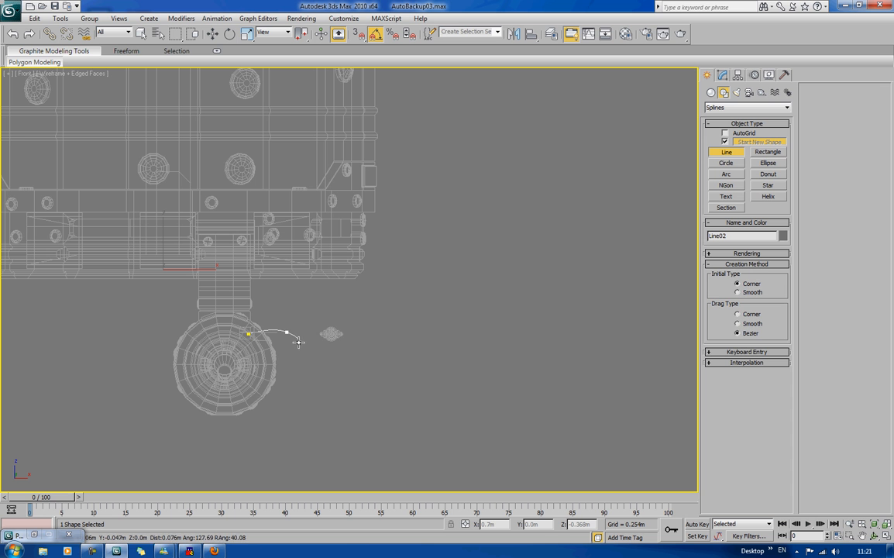
click(310, 375)
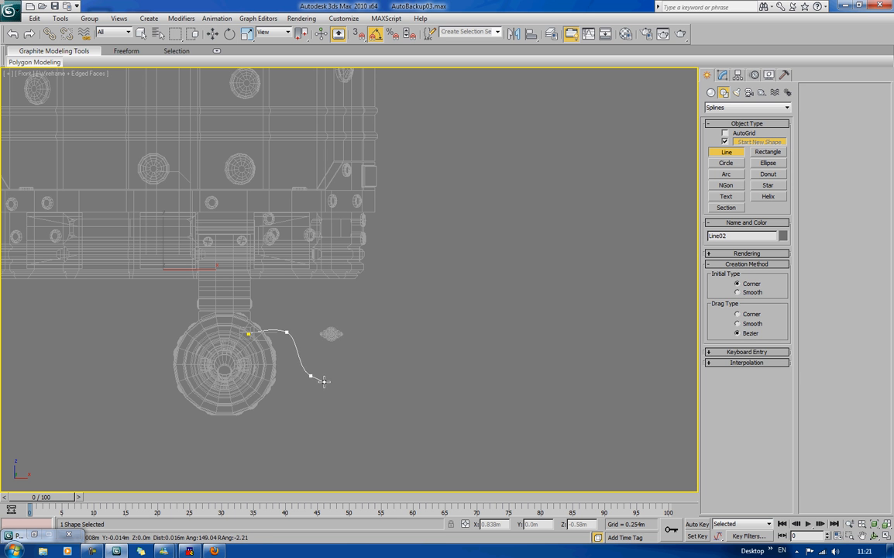
click(364, 370)
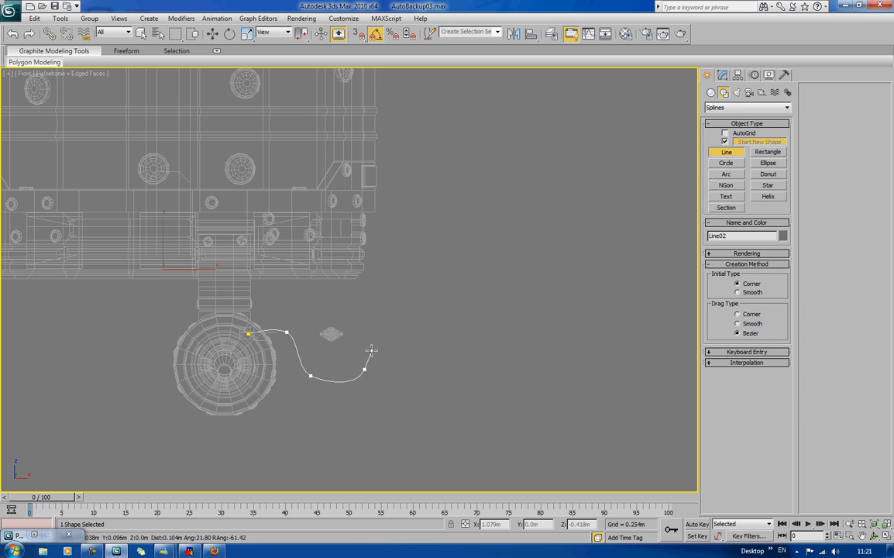
click(336, 299)
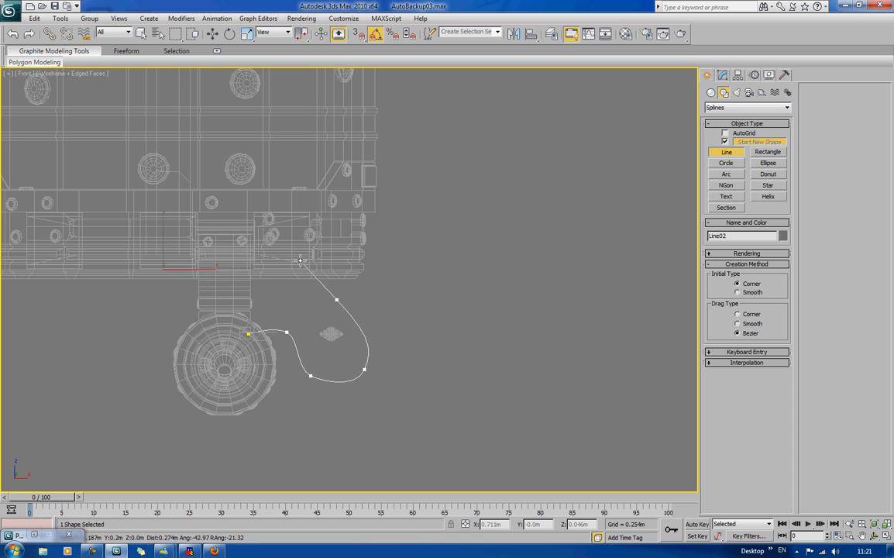
click(286, 217)
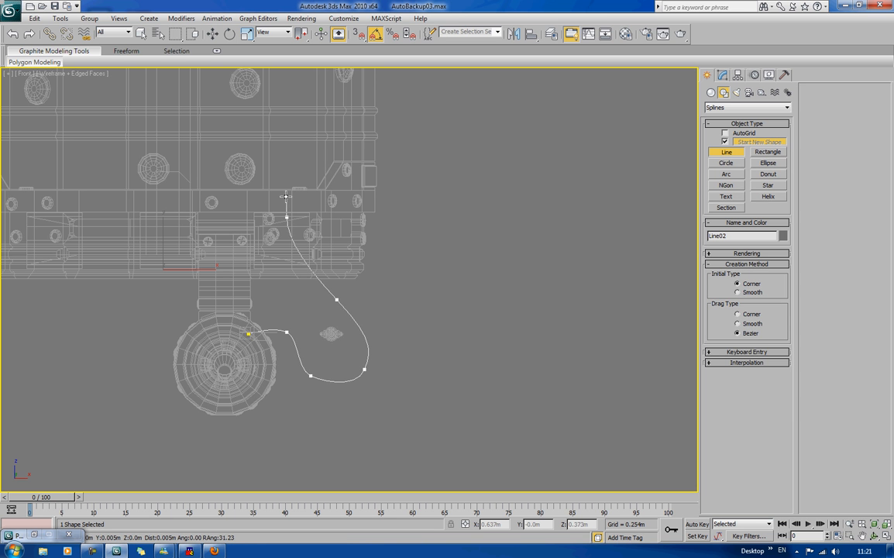
click(285, 148)
right_click(285, 148)
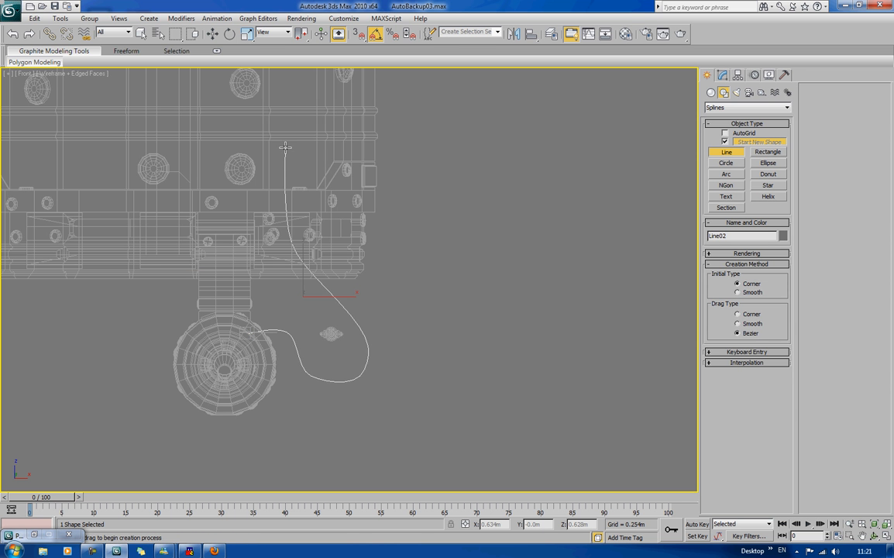
Move the curve along Y to about -0.526 m so it sits beside the cartridge on the gun body.
mouse_move(471, 305)
alt+middle_down()
mouse_move(387, 293)
mouse_move(436, 325)
mouse_move(325, 367)
mouse_move(374, 369)
mouse_move(371, 360)
alt+middle_up()
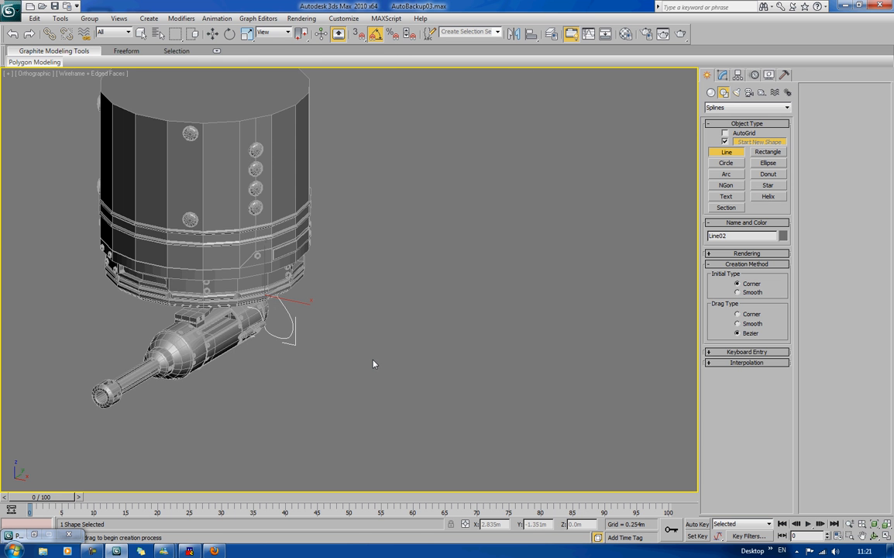
scroll(374, 356, up, 5)
key(w)
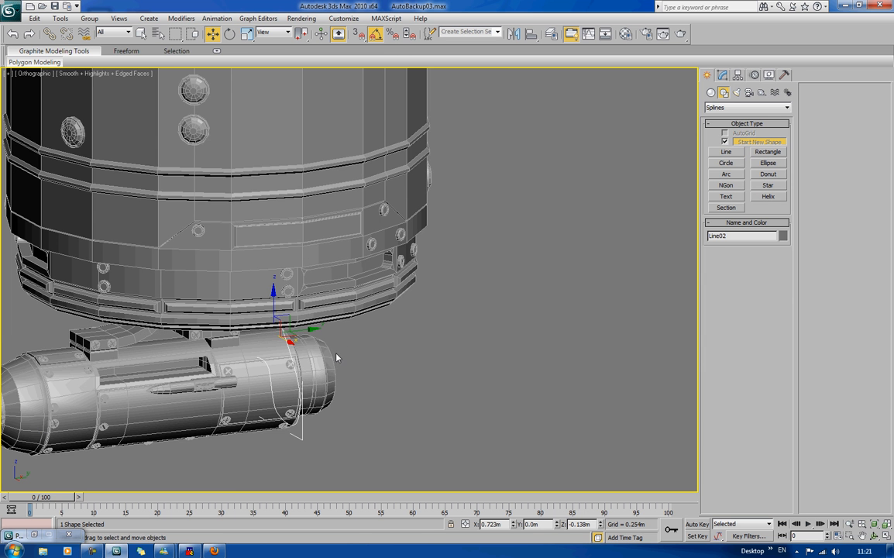
drag(302, 332, 244, 406)
middle_drag(243, 406, 248, 353)
Shift the curve's last three vertices (7, 6 and 5) along Y to slant its upper part through the hull.
key(F3)
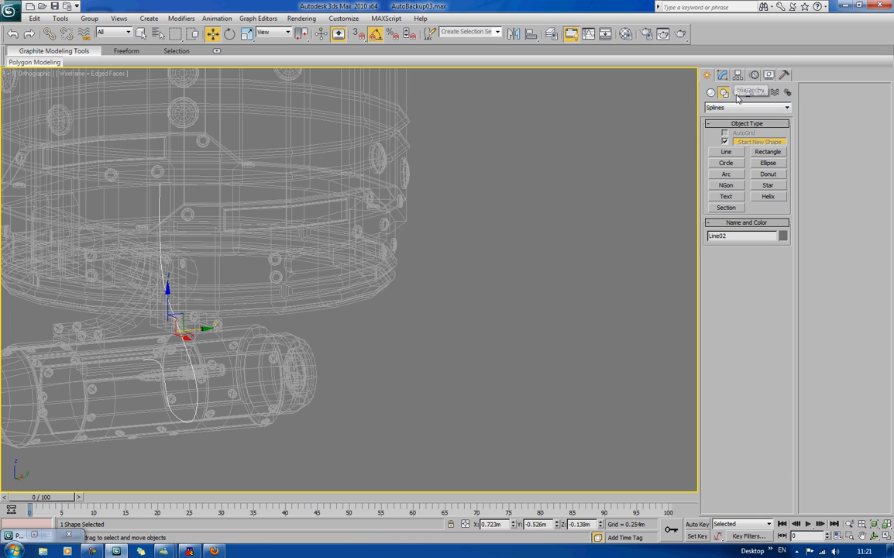
click(722, 74)
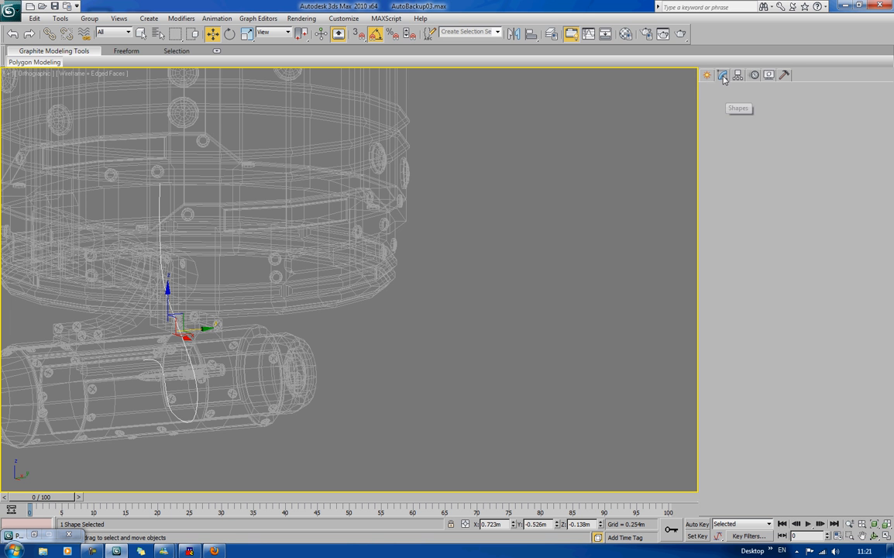
click(733, 249)
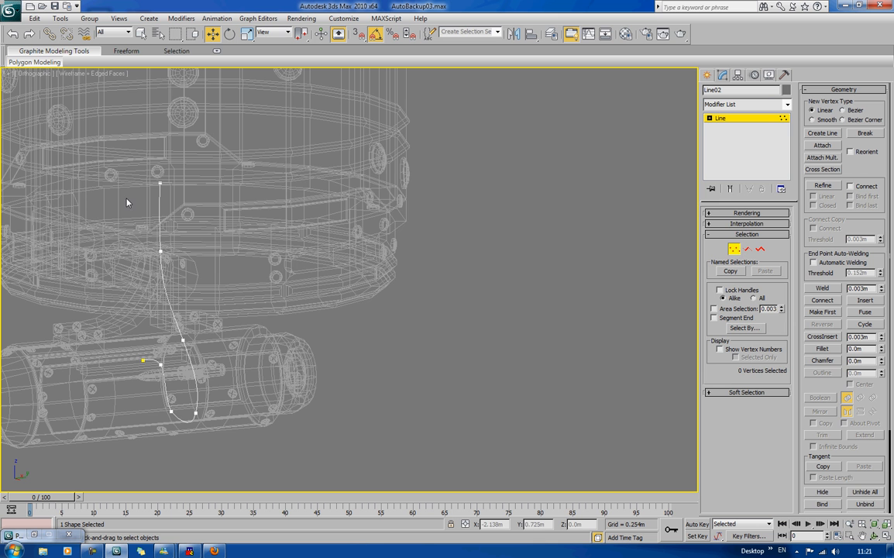
drag(132, 174, 271, 166)
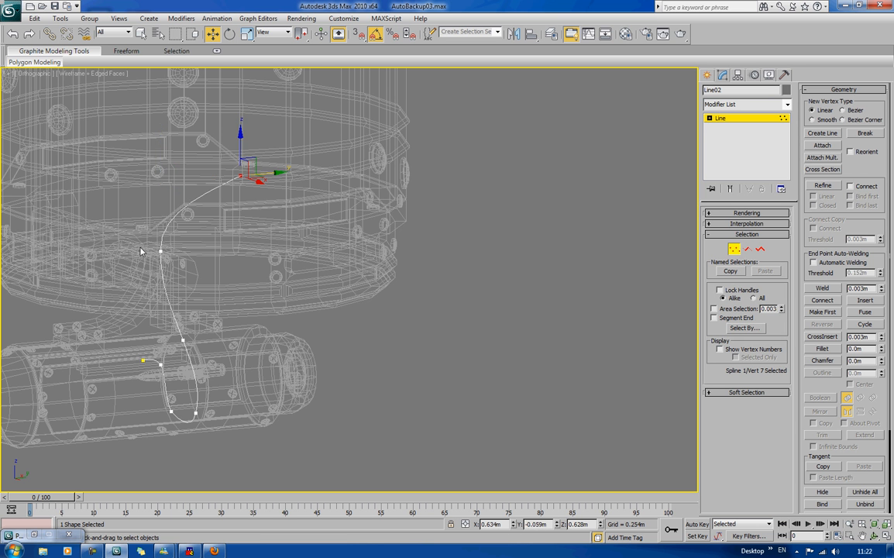
click(161, 251)
drag(199, 252, 206, 283)
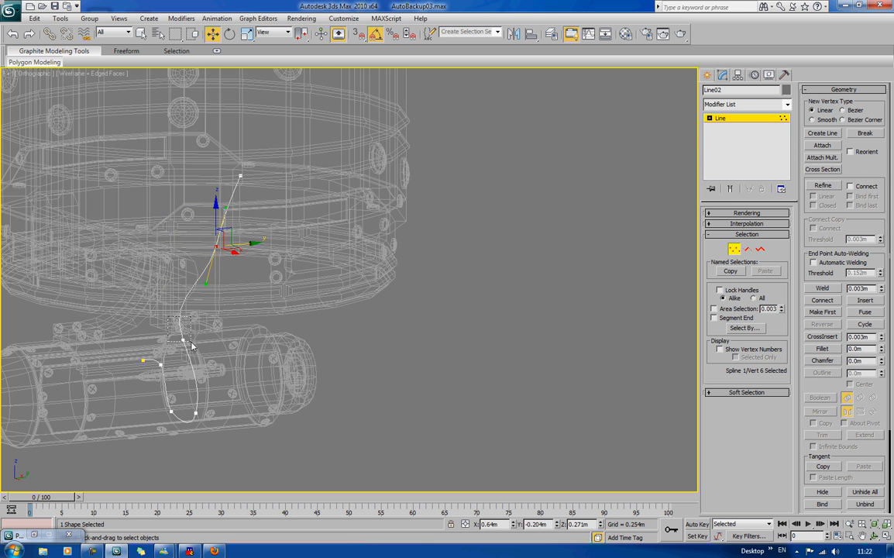
drag(192, 343, 239, 350)
Smooth the slanted part of the curve by adjusting the Bezier handles of vertices 5 and 6, and leave vertex editing.
alt+middle_drag(253, 362, 244, 373)
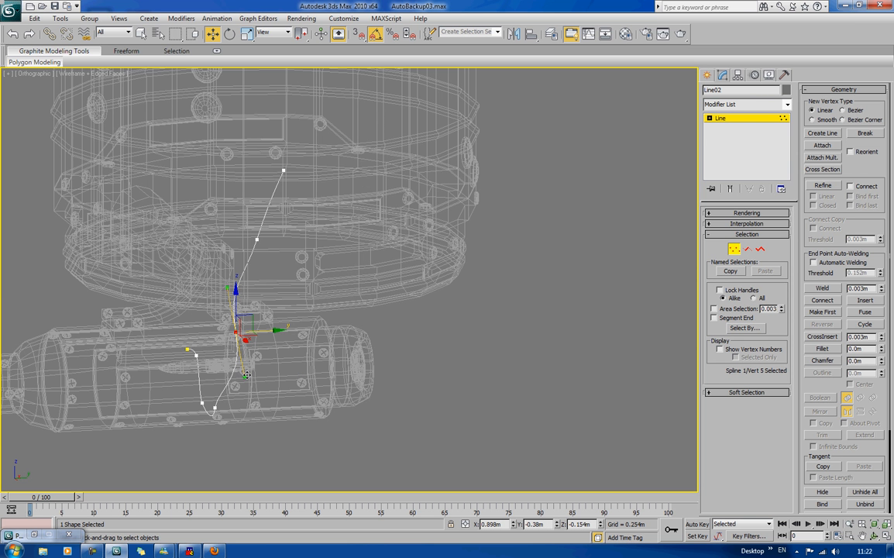
drag(242, 375, 239, 377)
drag(229, 377, 225, 377)
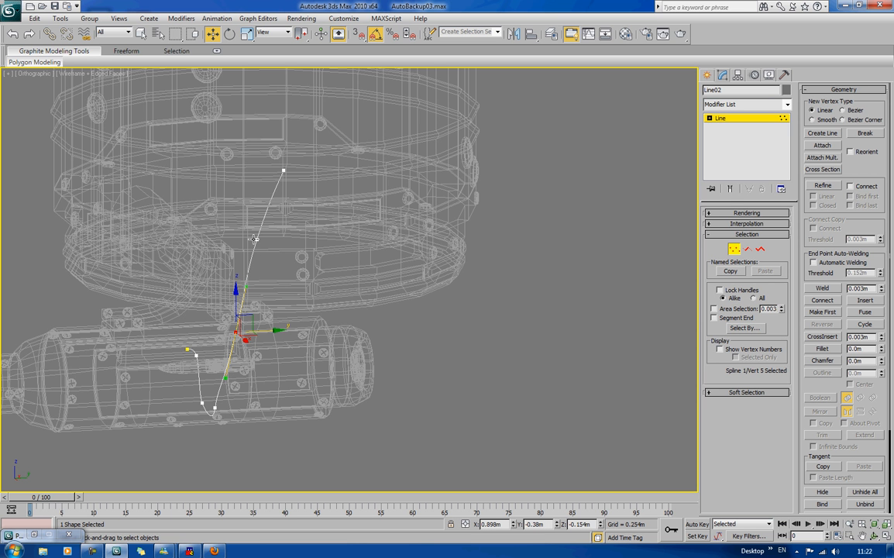
click(256, 238)
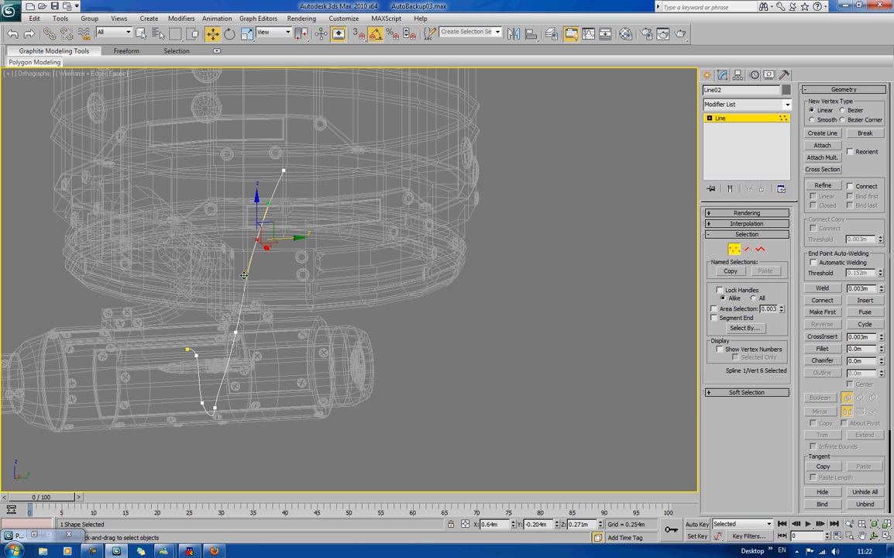
drag(245, 276, 247, 279)
drag(293, 239, 297, 239)
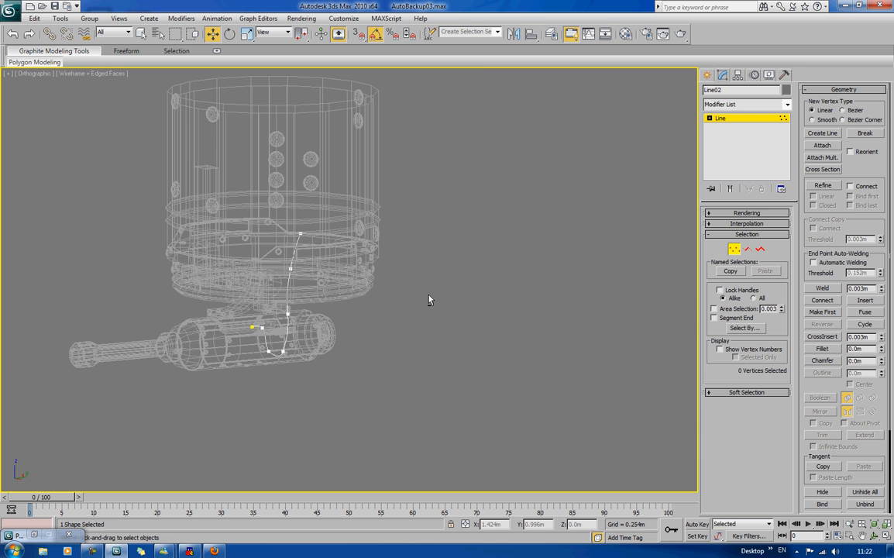
key(F3)
scroll(410, 298, up, 8)
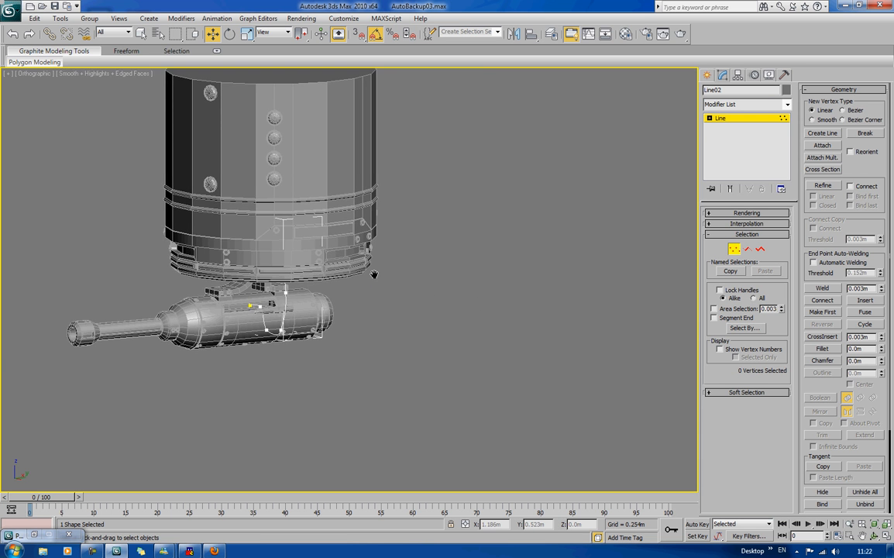
mouse_move(399, 283)
alt+middle_down()
mouse_move(429, 266)
mouse_move(379, 277)
mouse_move(411, 283)
alt+middle_up()
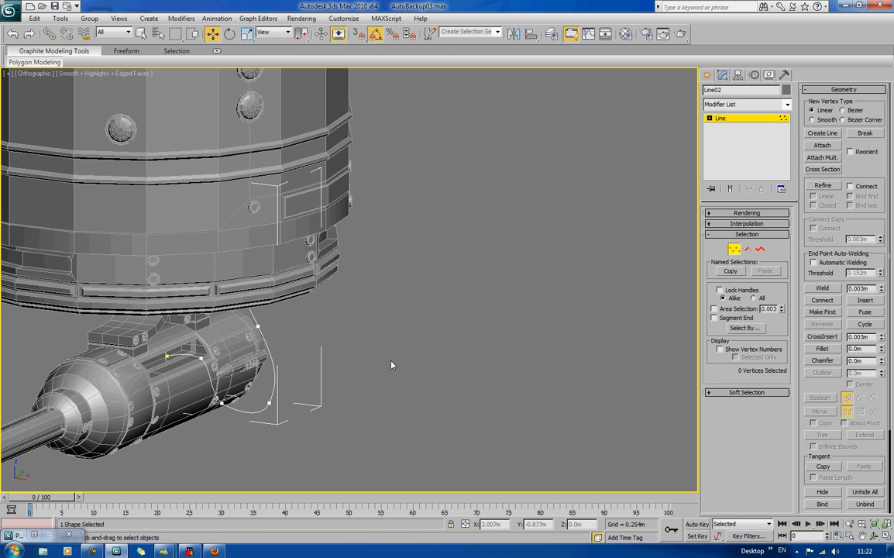
click(732, 248)
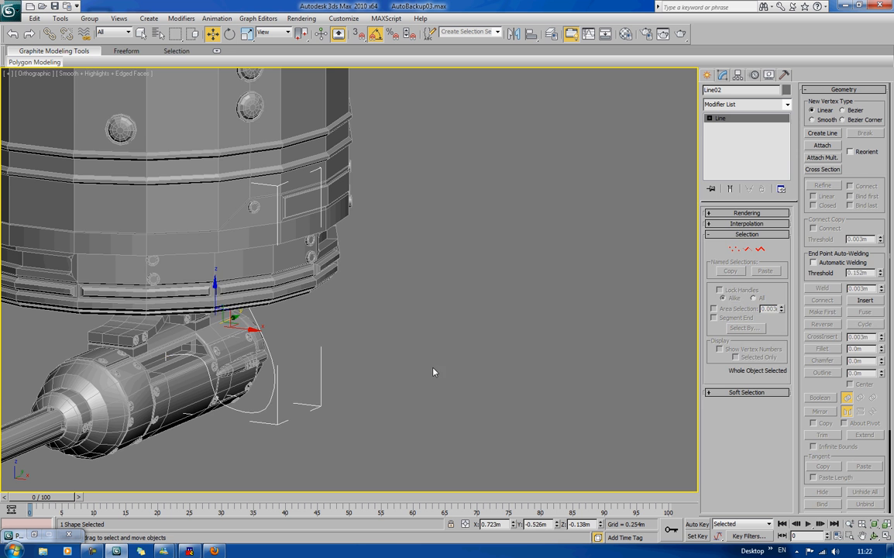
Start the Spacing Tool on the cartridge with its bracket and pick the curve as the distribution path.
alt+middle_drag(389, 330, 423, 352)
click(255, 277)
scroll(338, 299, up, 3)
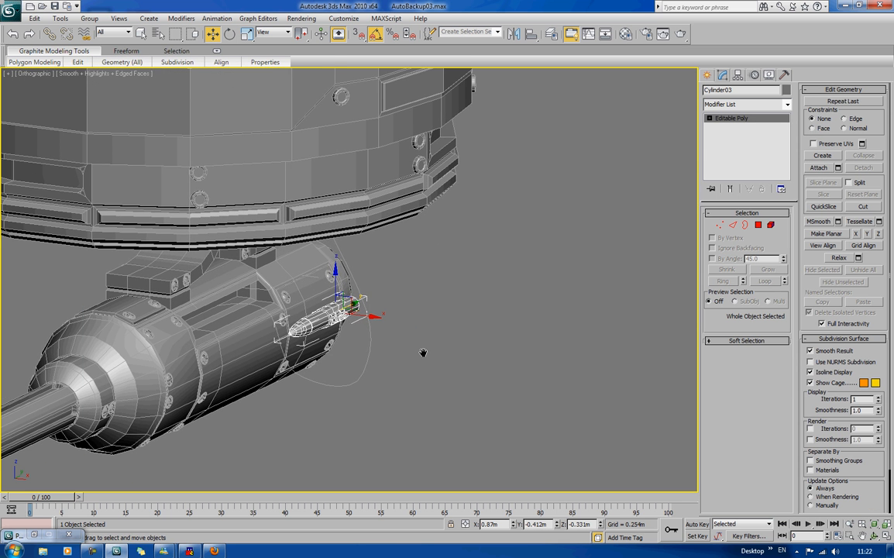
key(shift+i)
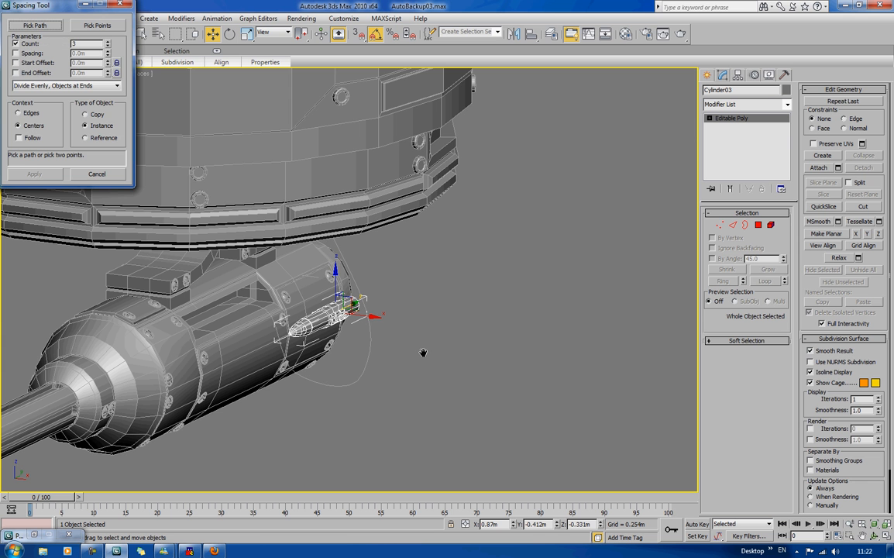
click(38, 26)
click(323, 383)
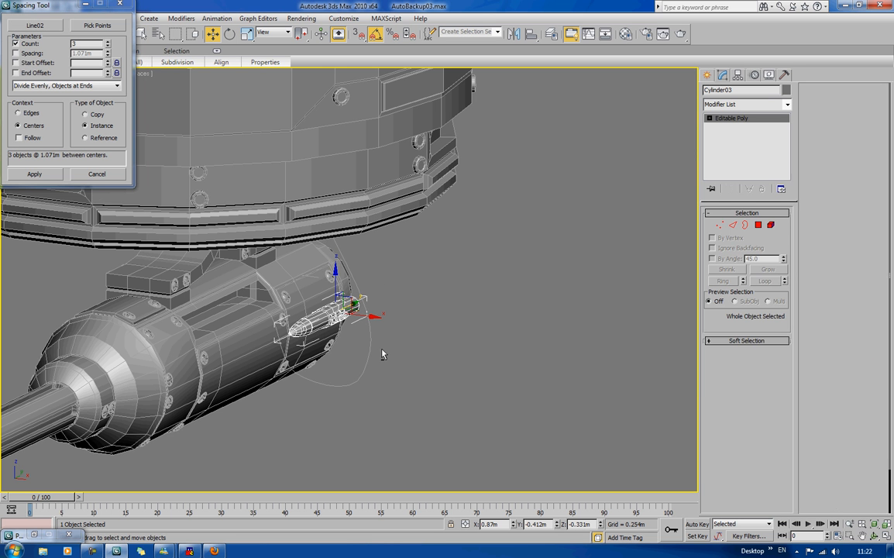
Reselect the bracketed cartridge and pick the curve beside the gun body again as its spacing path.
click(361, 375)
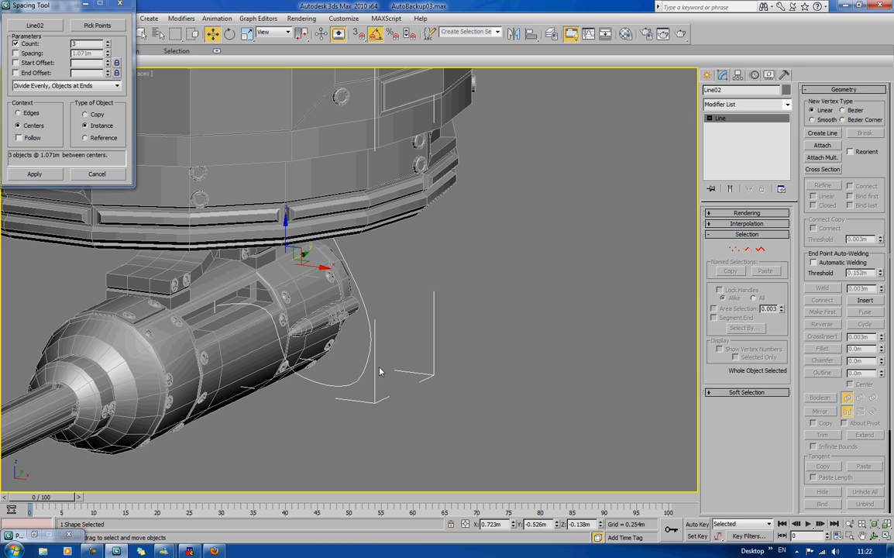
click(320, 320)
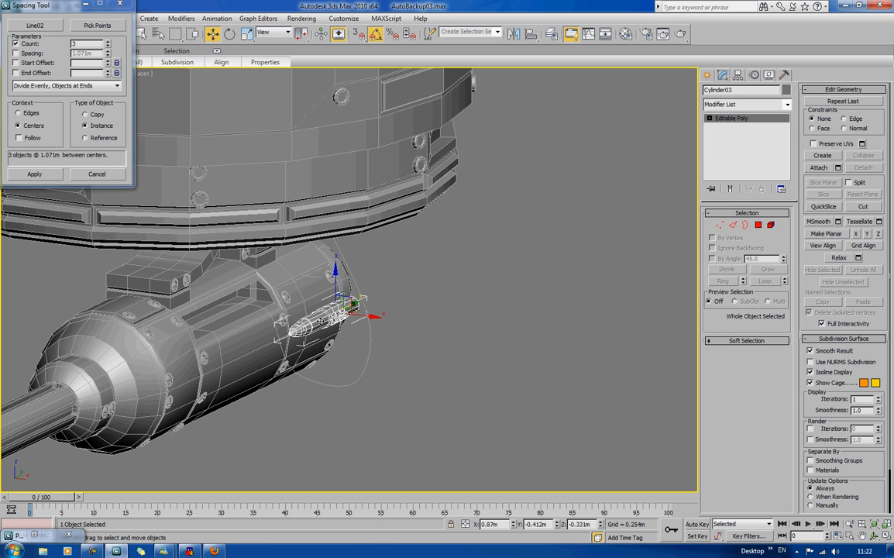
click(54, 30)
click(342, 385)
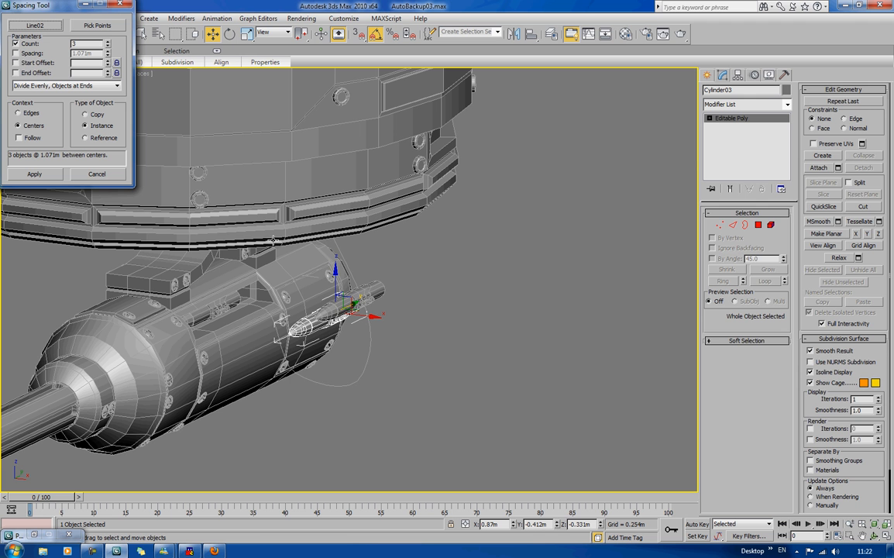
Raise the number of cartridges distributed along the curve to 19.
click(107, 45)
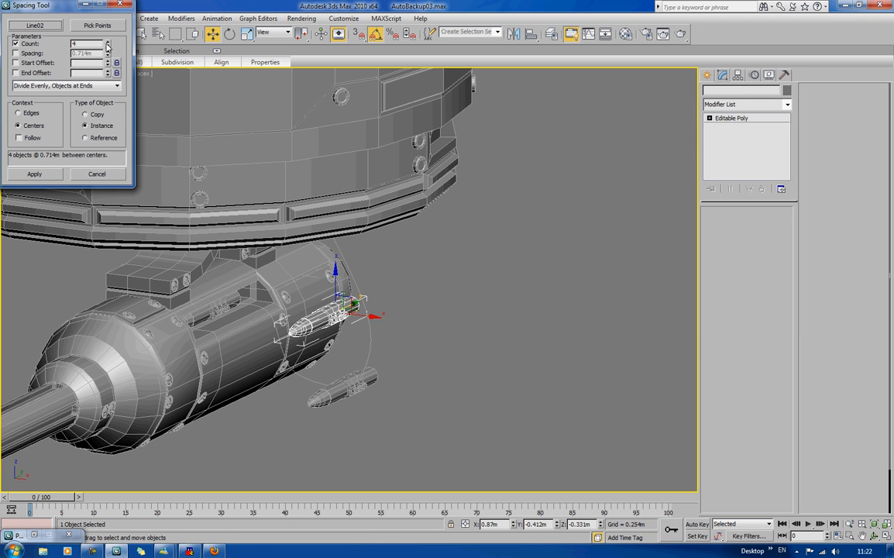
click(107, 45)
click(107, 45)
click(107, 45)
click(107, 45)
click(107, 45)
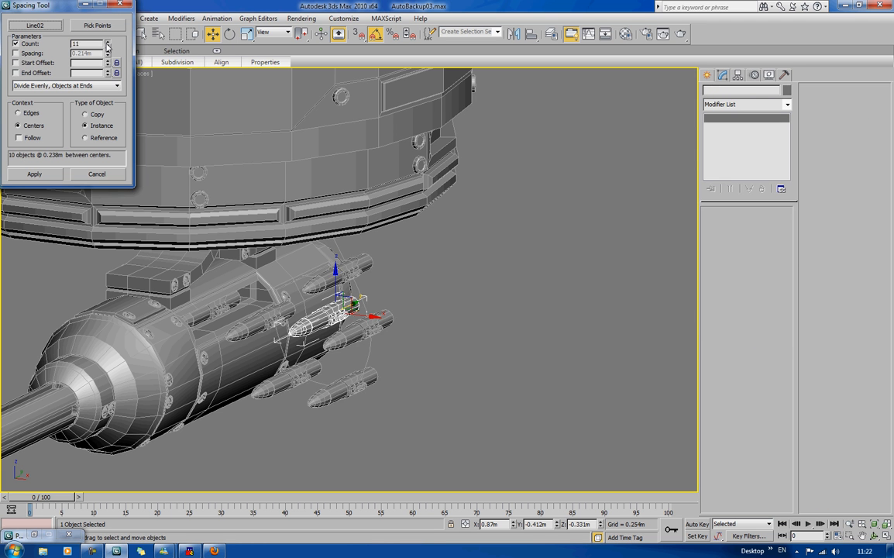
click(107, 45)
click(107, 45)
click(106, 45)
click(107, 45)
click(107, 45)
click(106, 44)
click(106, 44)
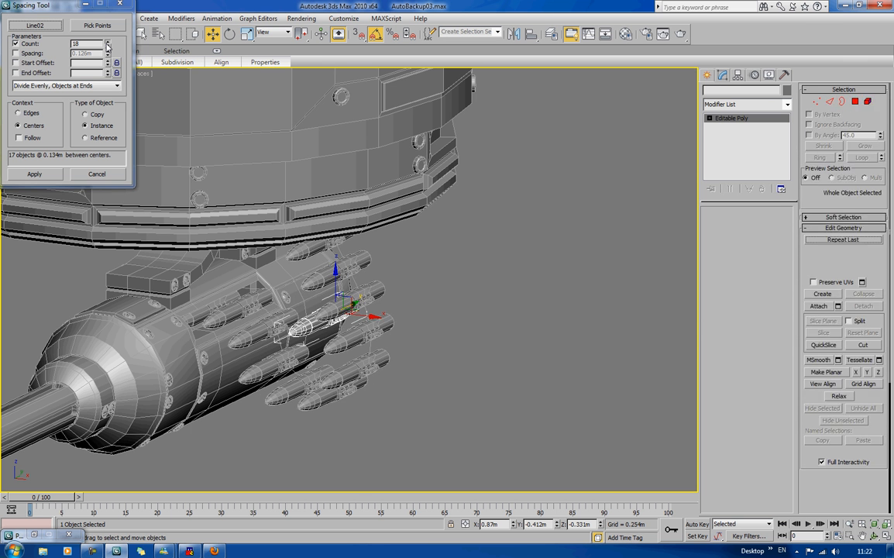
click(107, 45)
click(107, 45)
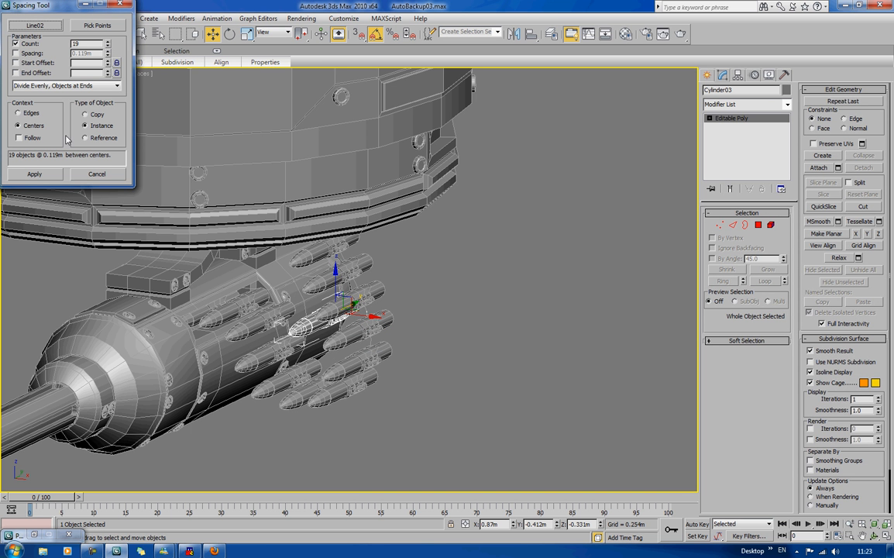
Try the Divide Evenly, No Objects at Ends distribution with Follow enabled, and cancel the spacing.
click(45, 86)
click(45, 86)
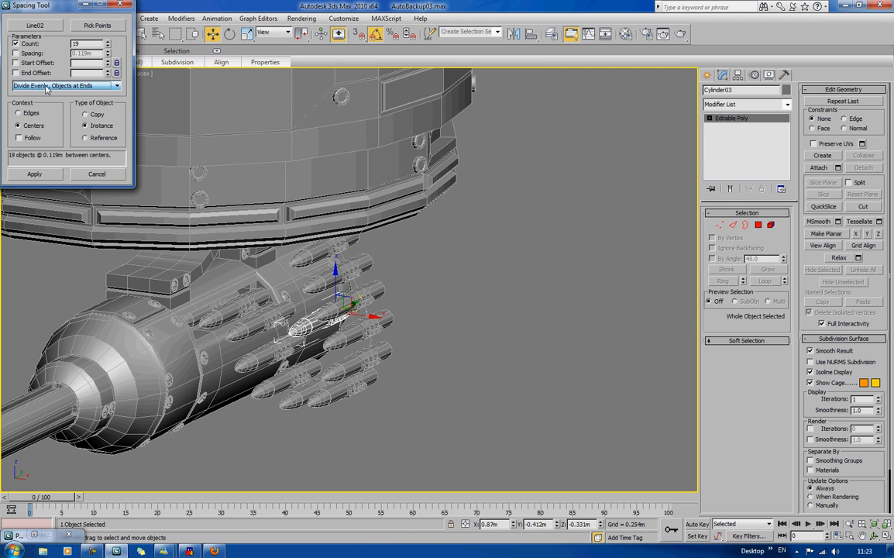
scroll(45, 88, down, 1)
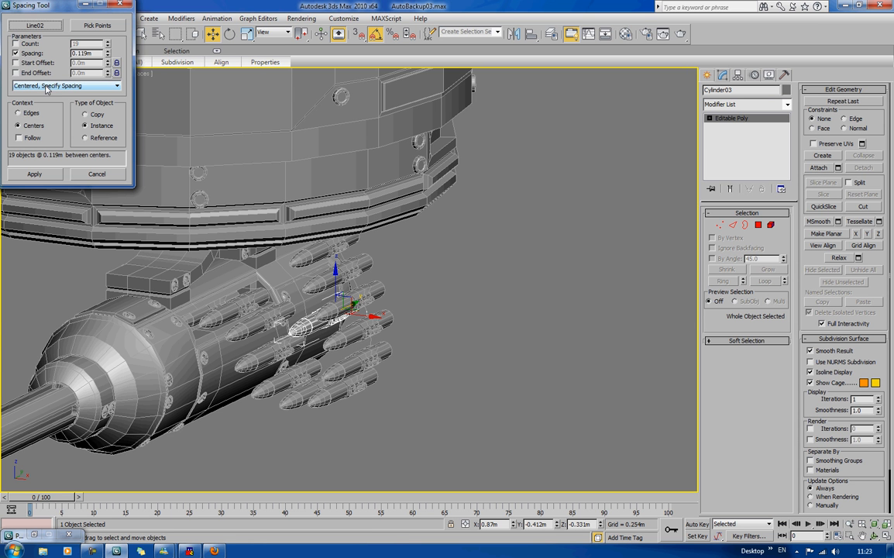
click(46, 86)
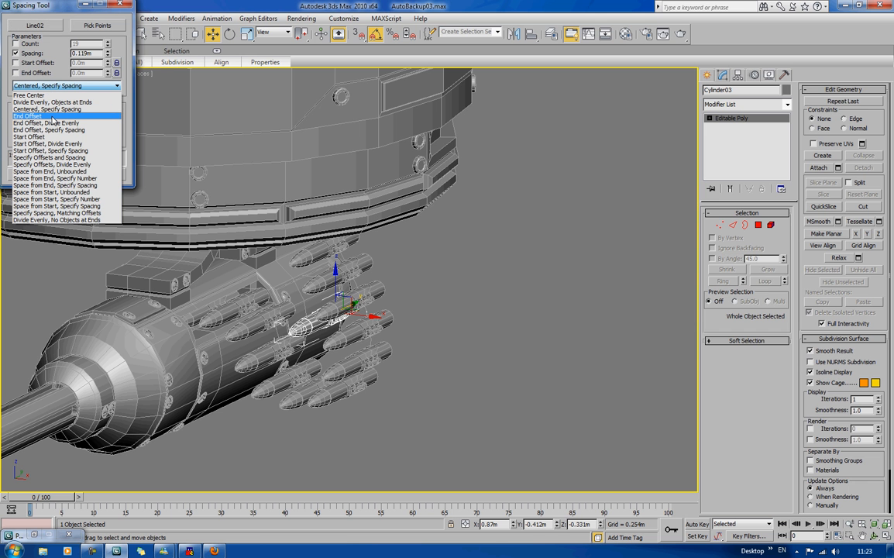
click(75, 220)
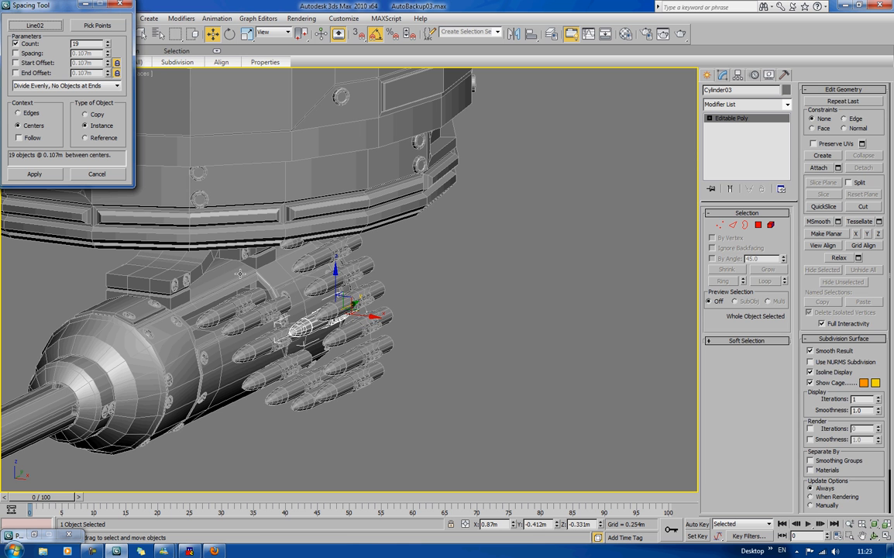
click(29, 138)
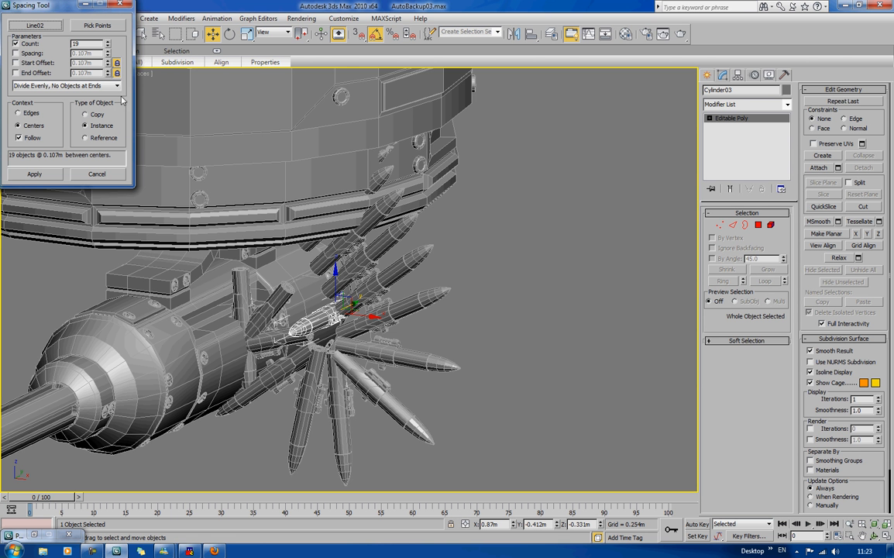
click(110, 176)
Clone the cartridge as a single Copy along X, placing it at about X 1.393 m.
middle_drag(441, 279, 415, 293)
click(343, 378)
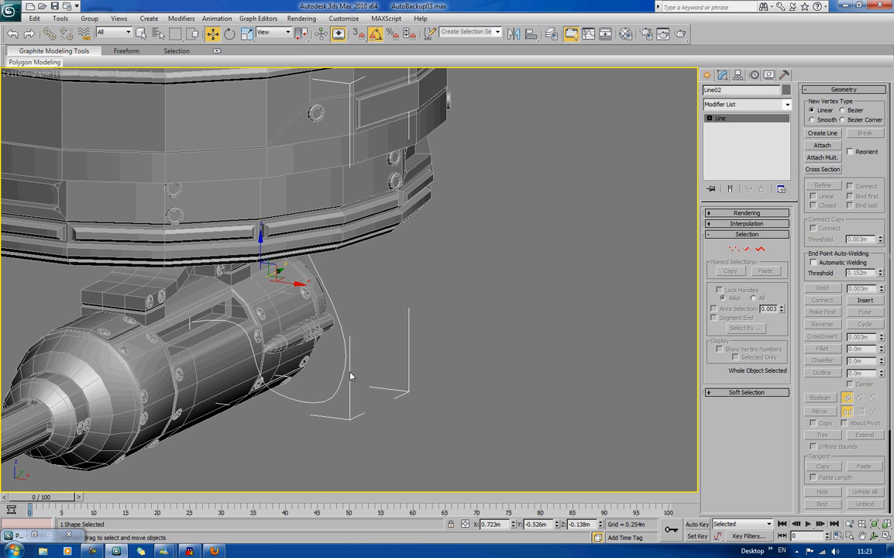
click(316, 331)
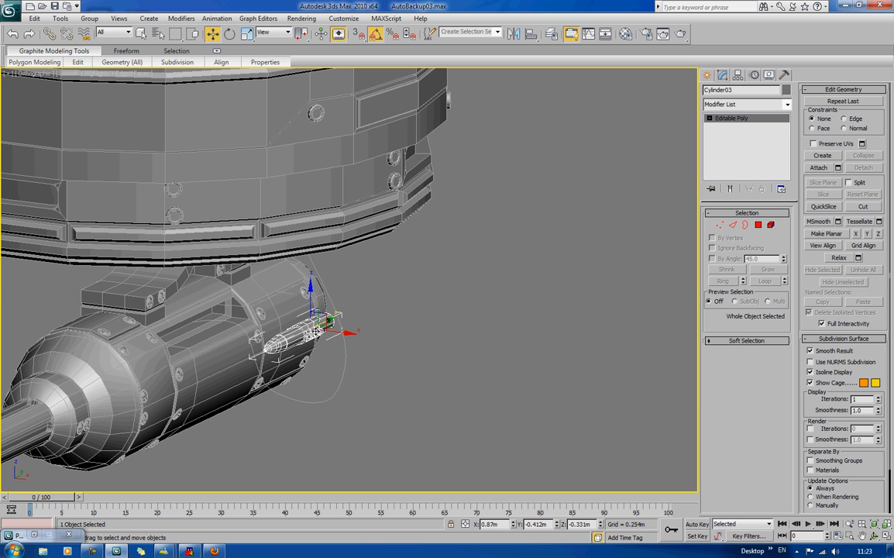
click(341, 394)
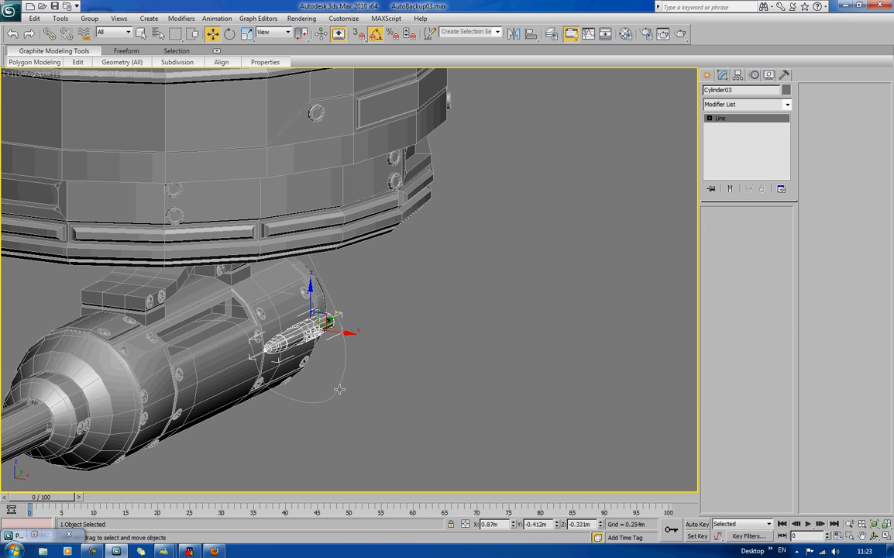
click(308, 327)
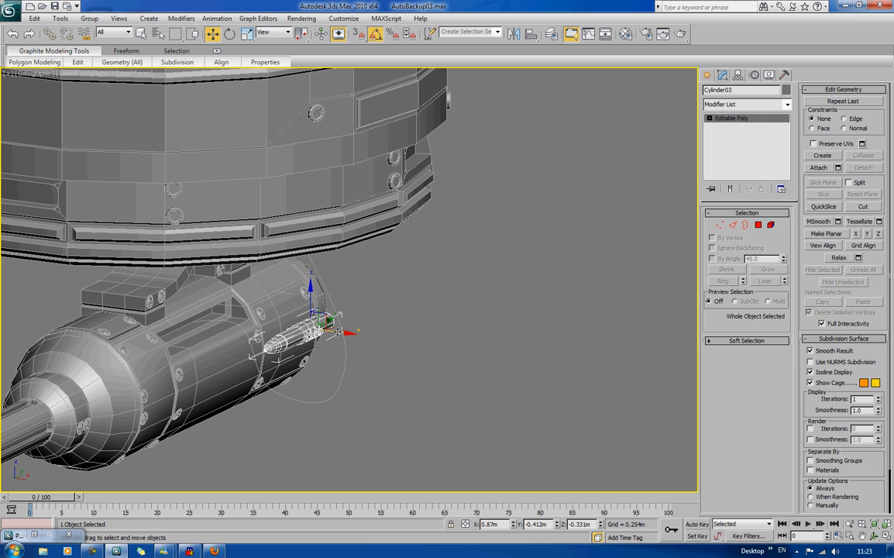
shift+drag(341, 331, 468, 351)
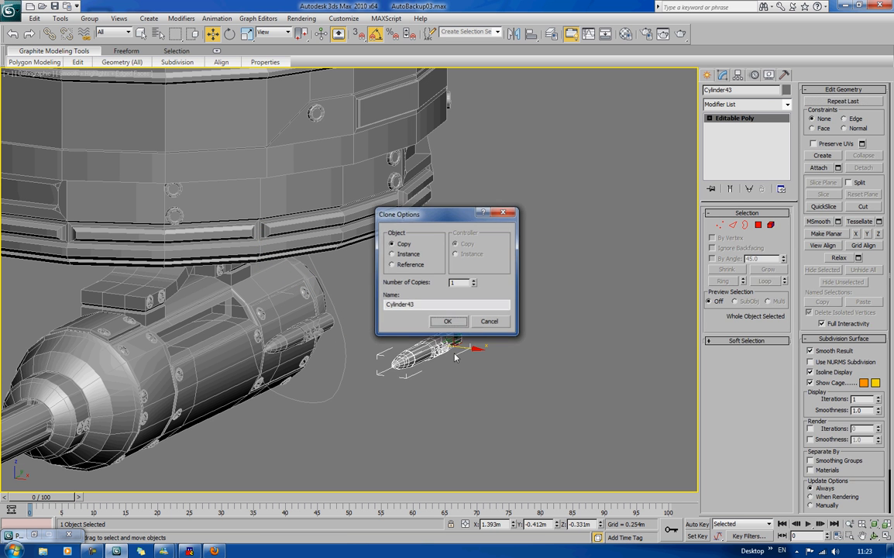
click(449, 322)
Rotate only the pivot of the copied cartridge by 90 degrees about X.
click(754, 74)
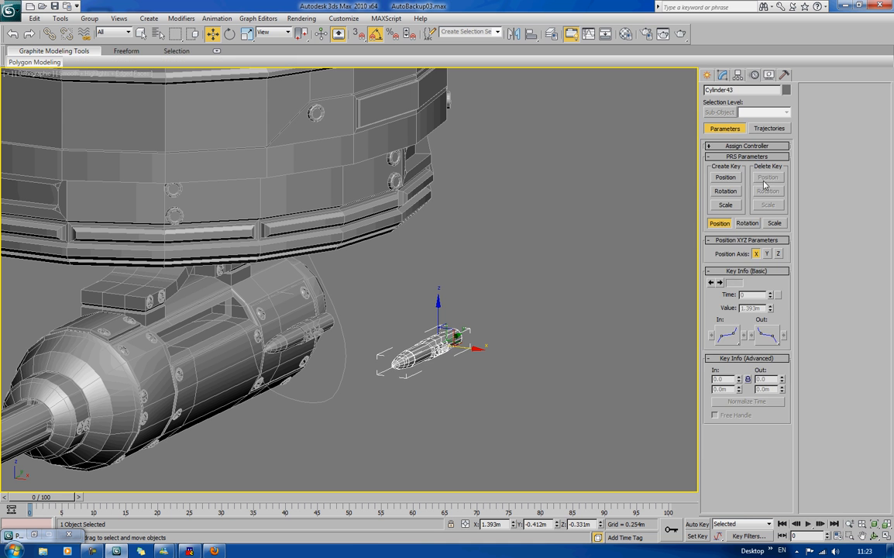
click(737, 75)
click(743, 142)
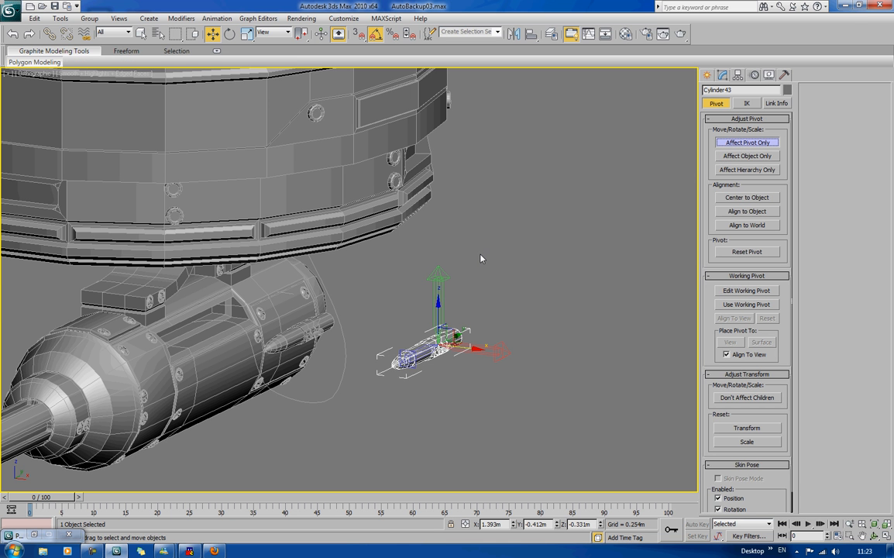
key(e)
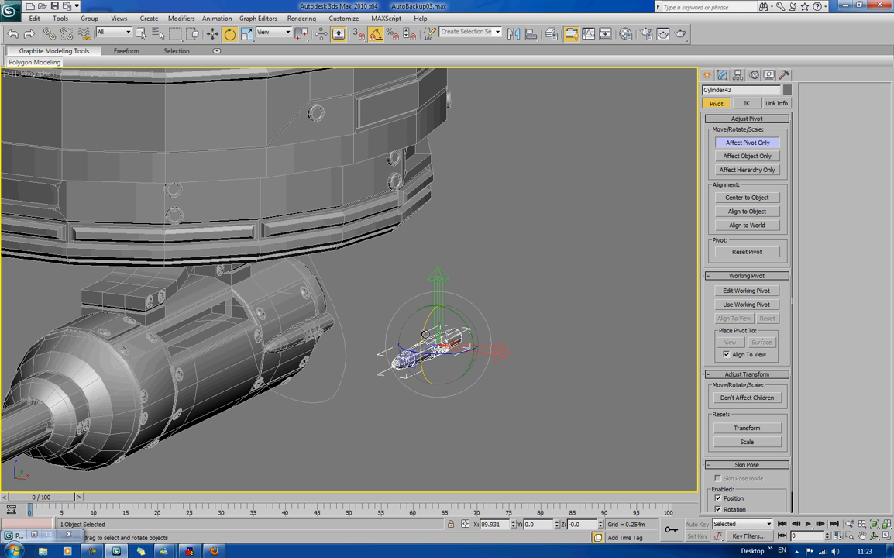
drag(424, 331, 432, 383)
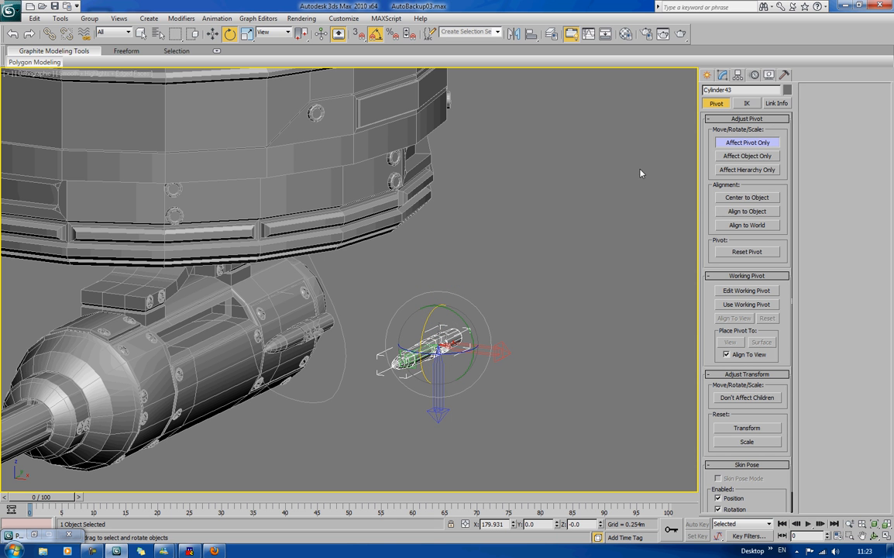
click(757, 144)
Try distributing the re-pivoted copy along the curve with the Spacing Tool, comparing Edges and Centers spacing.
key(w)
key(shift+i)
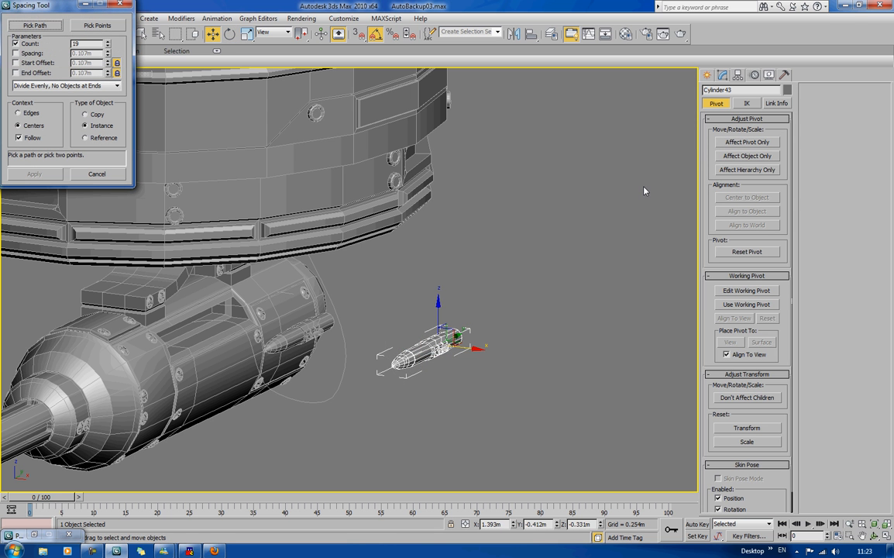
click(41, 27)
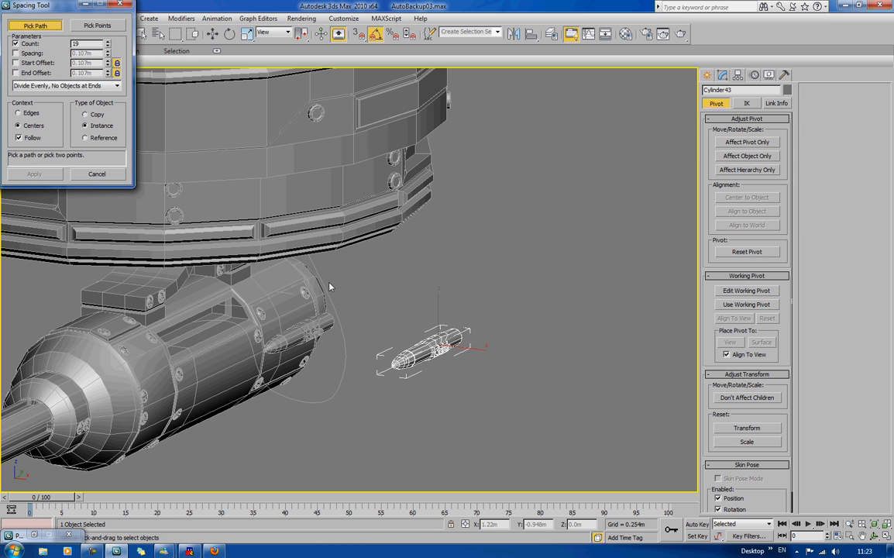
click(326, 308)
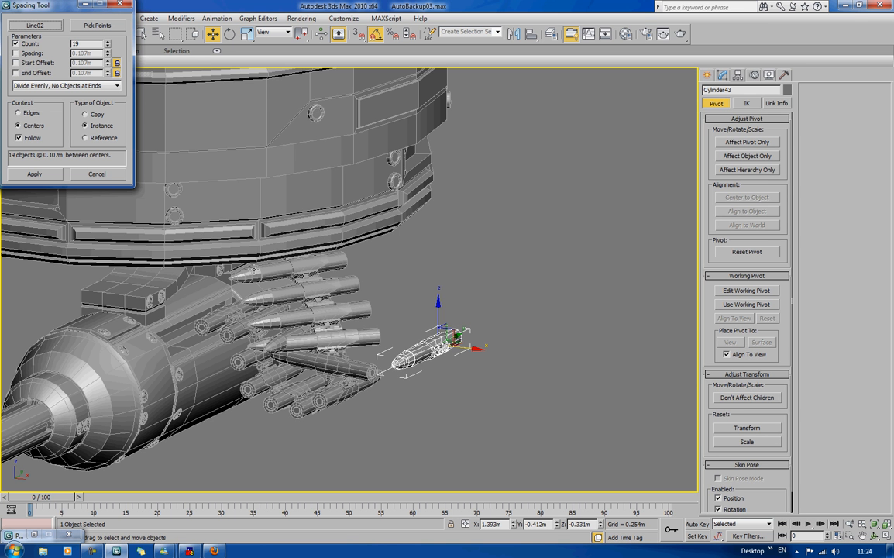
click(30, 113)
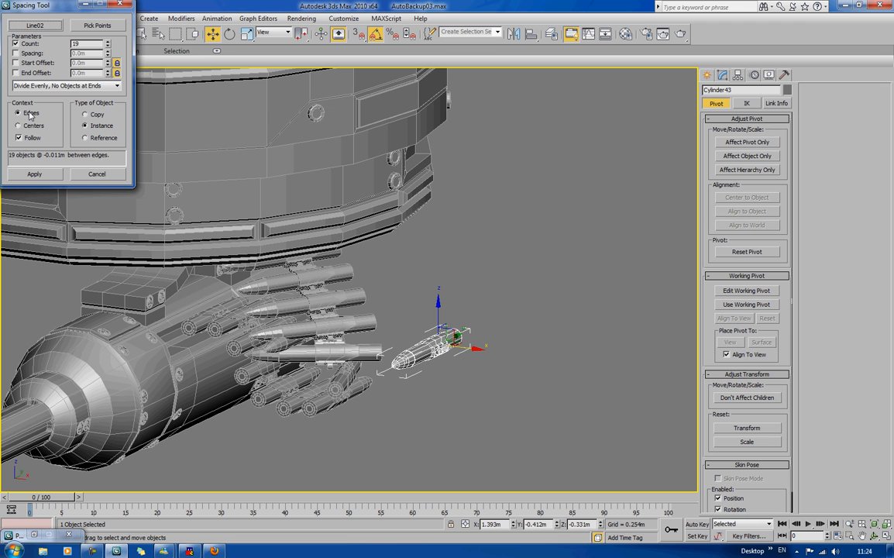
click(31, 127)
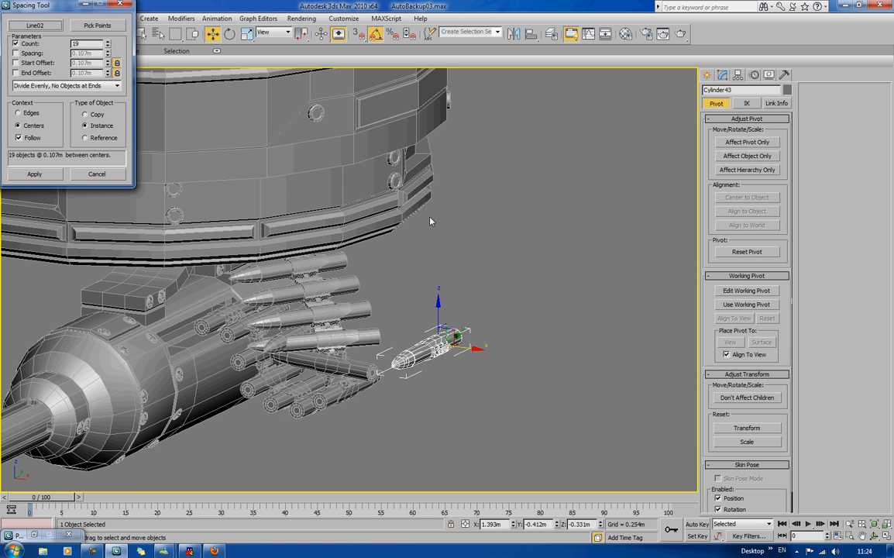
alt+middle_drag(463, 267, 303, 296)
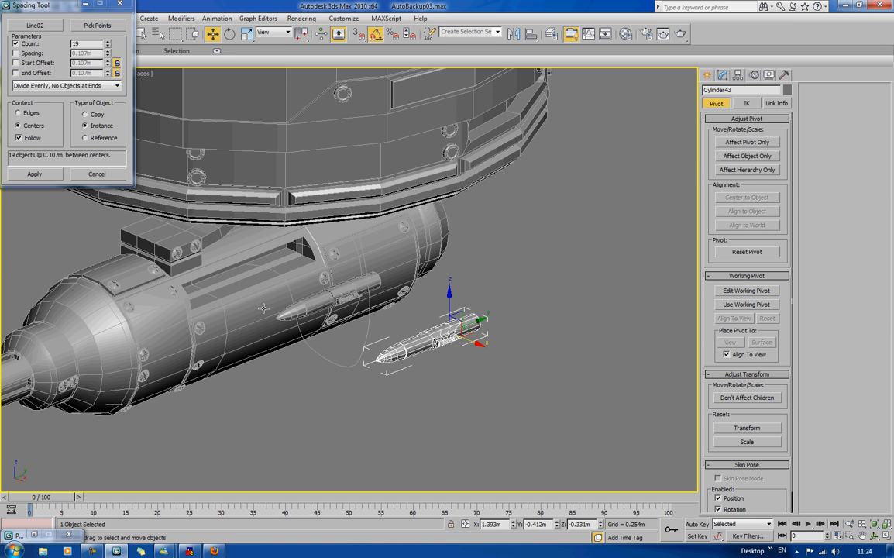
Cancel the distribution and delete the re-pivoted cartridge copy.
click(95, 175)
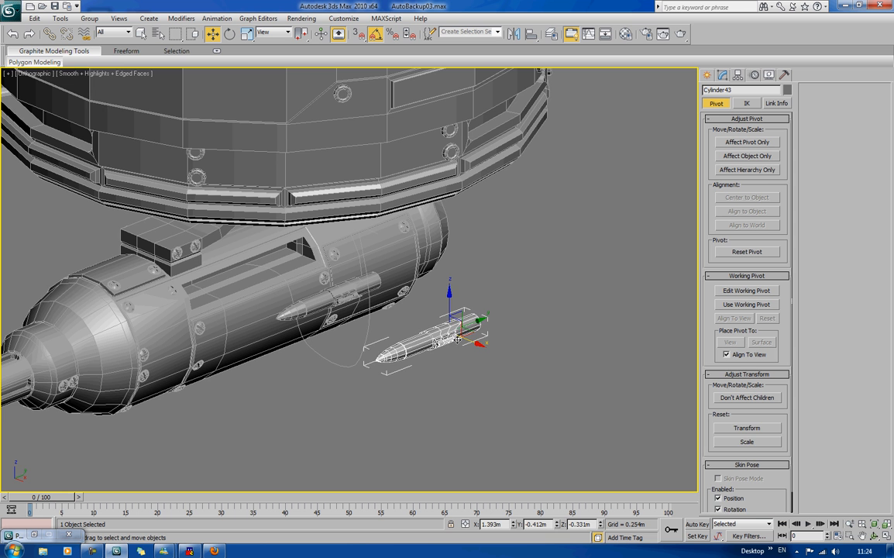
key(Delete)
Clone the original cartridge along X at about 0.1 m spacing, using many copies to form a long straight row.
alt+middle_drag(383, 337, 361, 330)
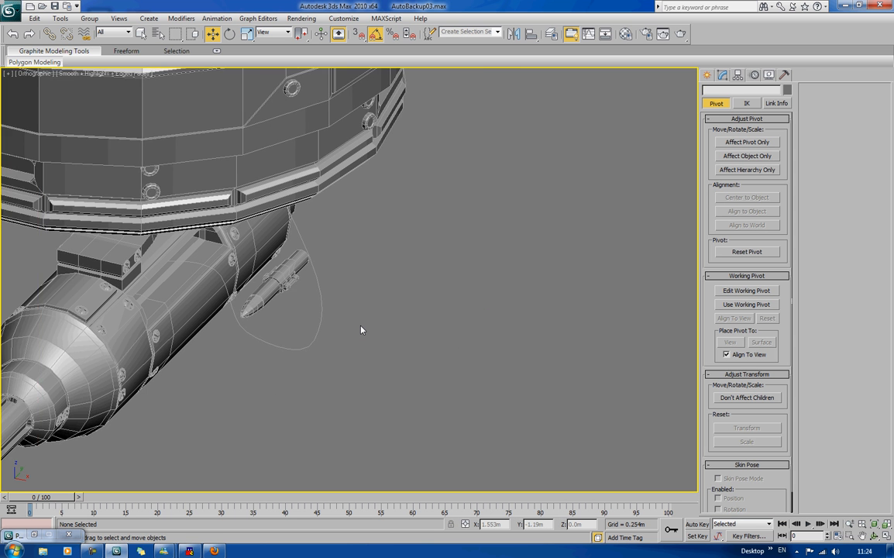
scroll(299, 315, up, 5)
click(285, 240)
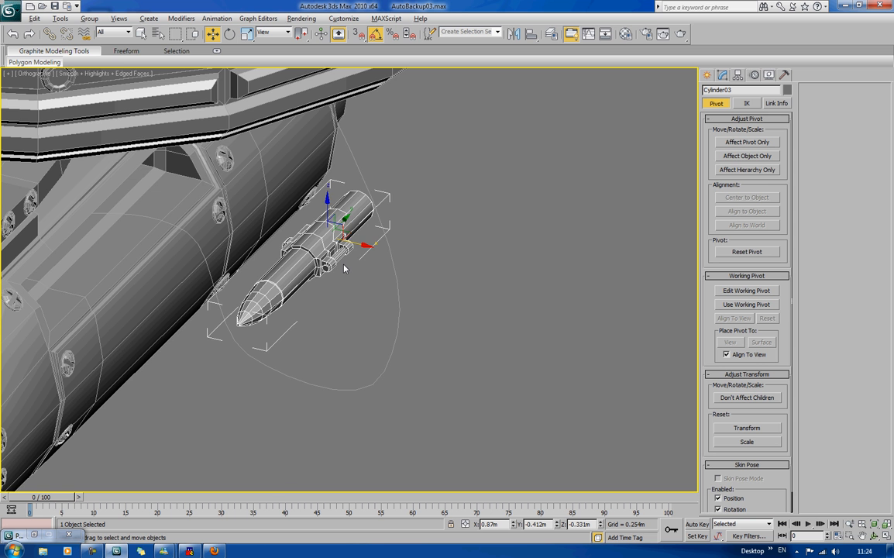
alt+middle_drag(345, 268, 264, 277)
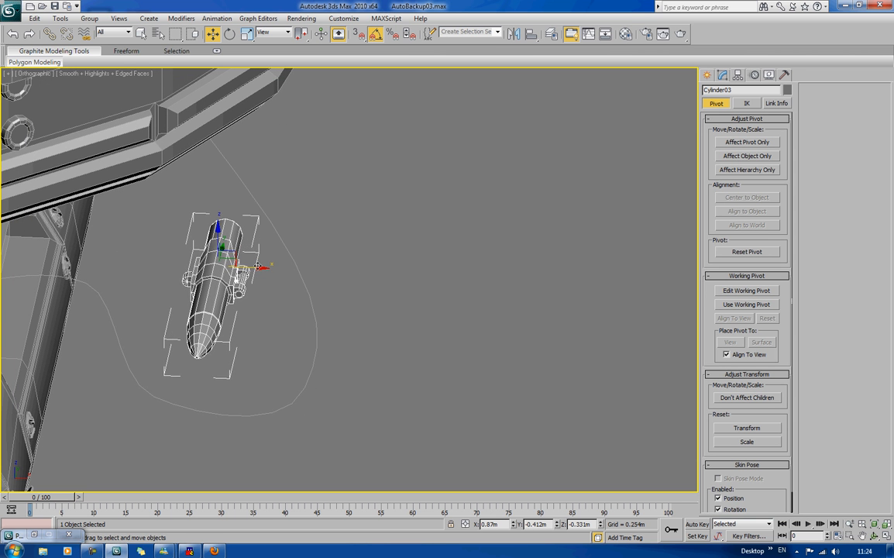
shift+drag(236, 276, 312, 296)
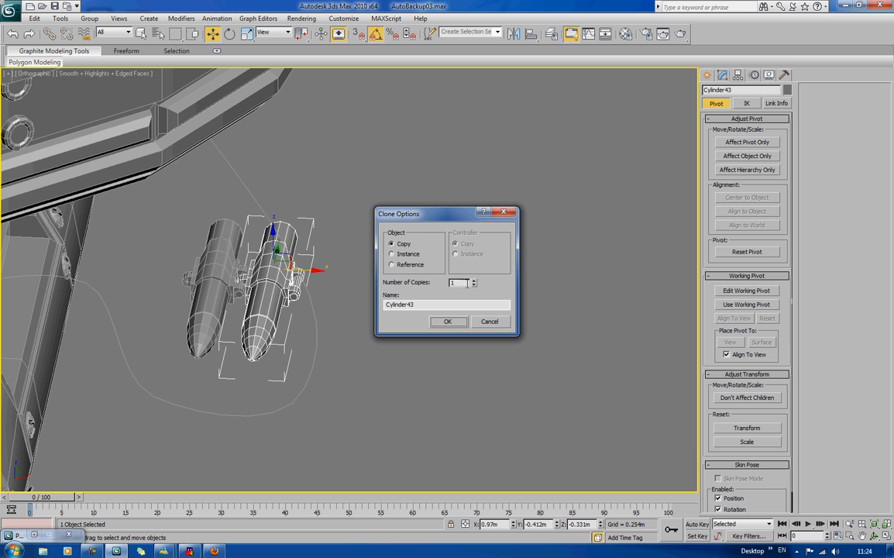
drag(473, 283, 472, 254)
click(446, 324)
click(478, 136)
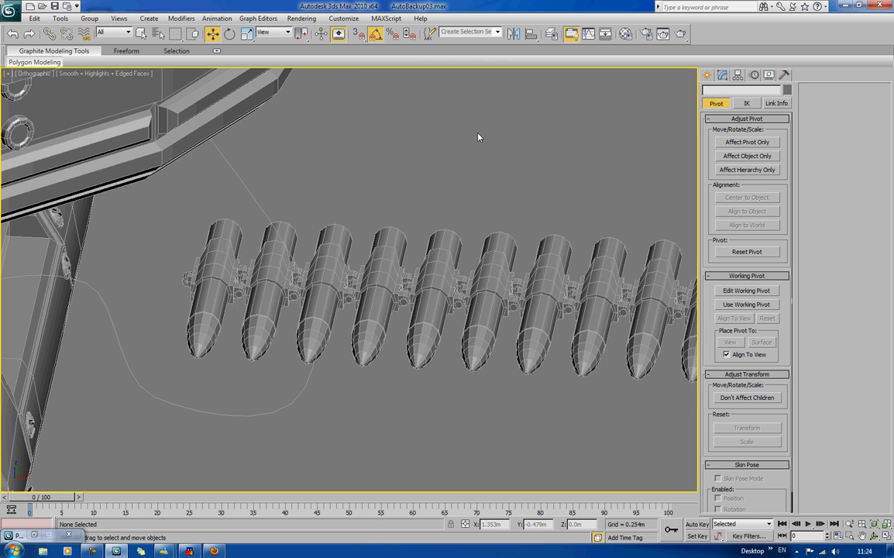
Attach all the other cloned cartridges in the row to the second cartridge, leaving the original first cartridge separate.
scroll(478, 135, down, 6)
middle_drag(535, 213, 320, 247)
key(p)
scroll(388, 211, up, 5)
scroll(279, 240, down, 2)
click(130, 258)
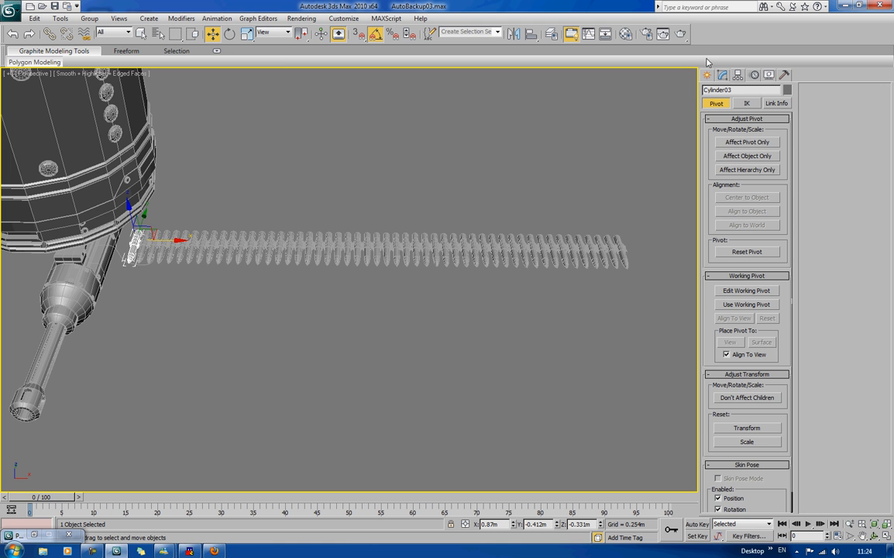
click(141, 243)
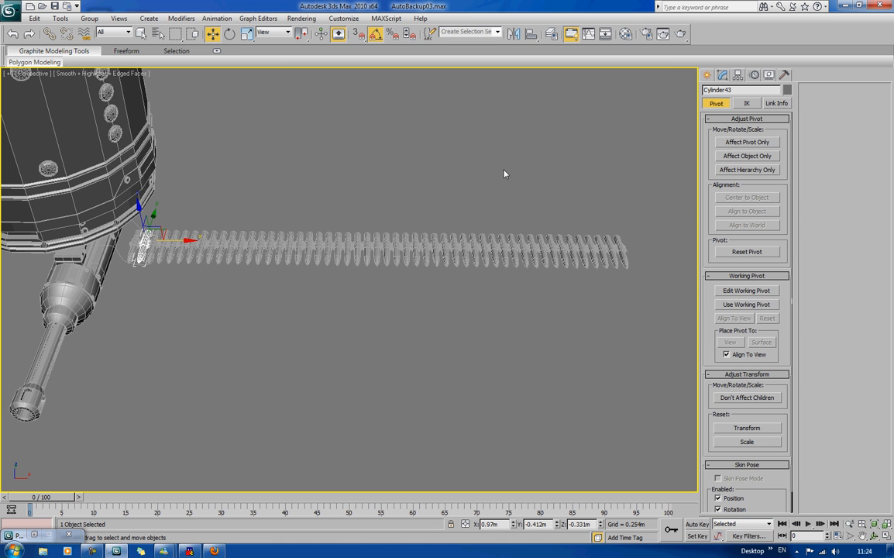
click(721, 75)
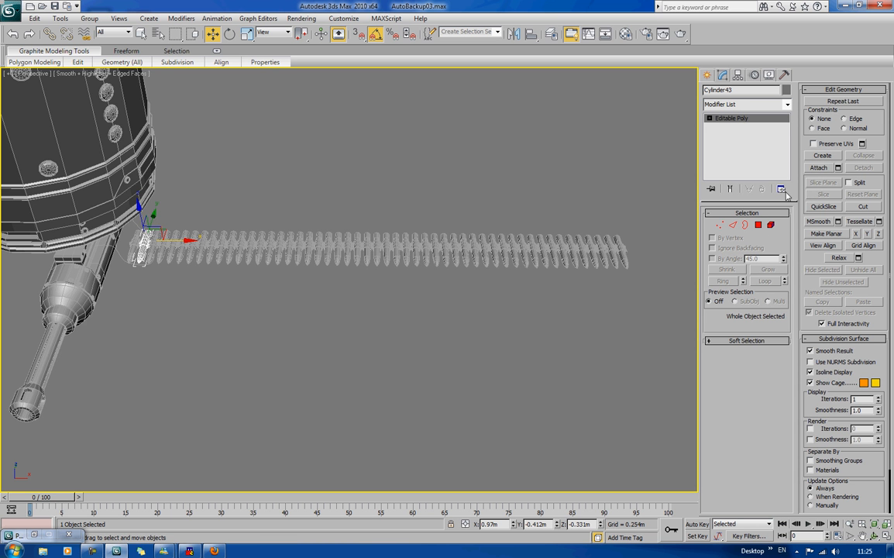
click(819, 167)
click(620, 254)
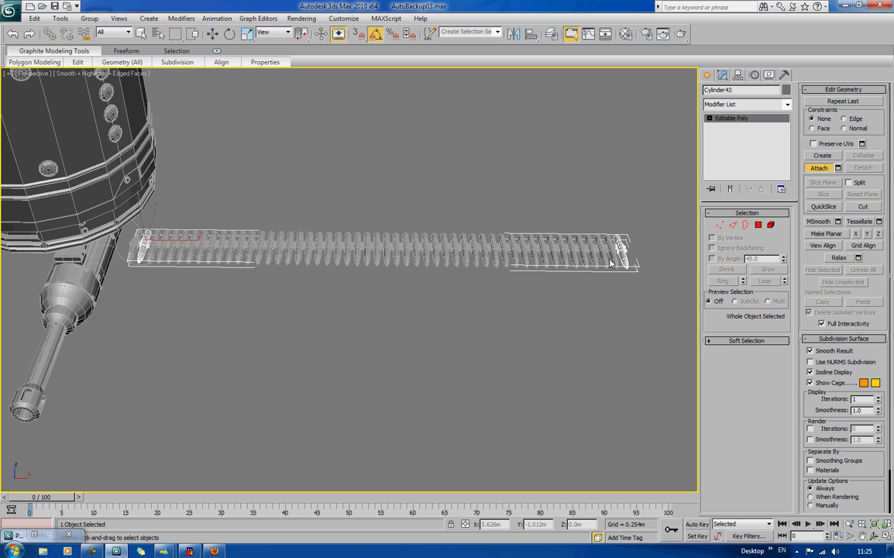
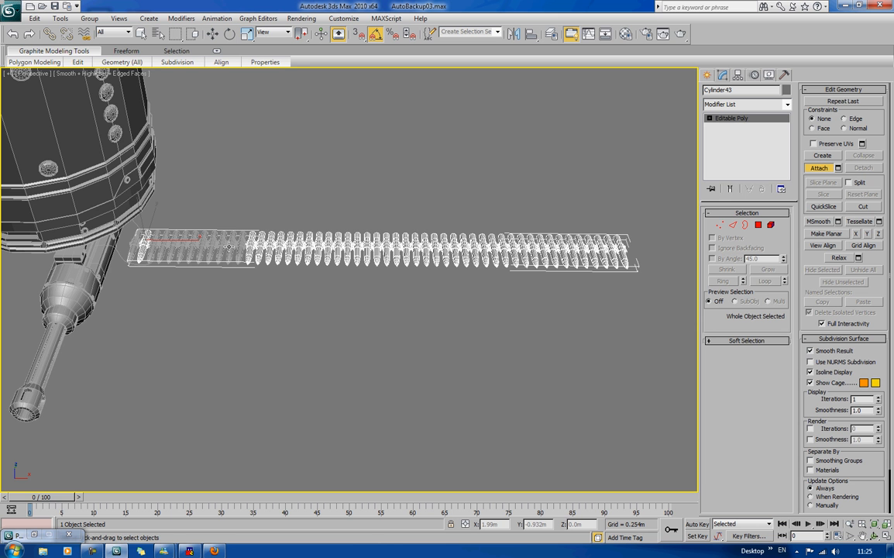
click(164, 240)
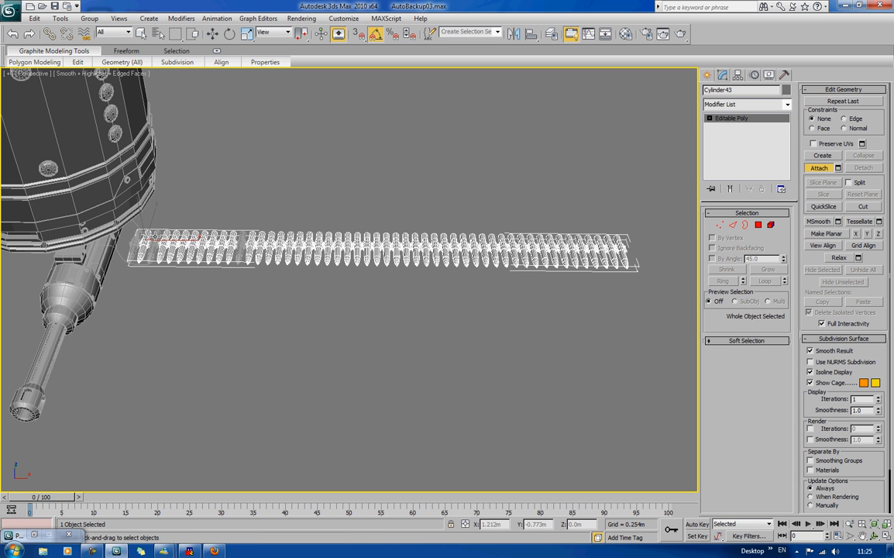
click(156, 238)
click(241, 241)
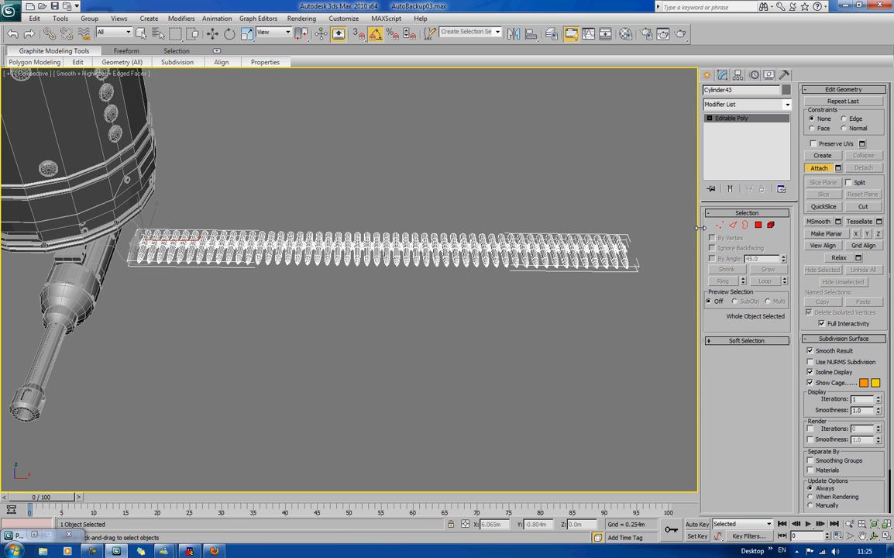
key(w)
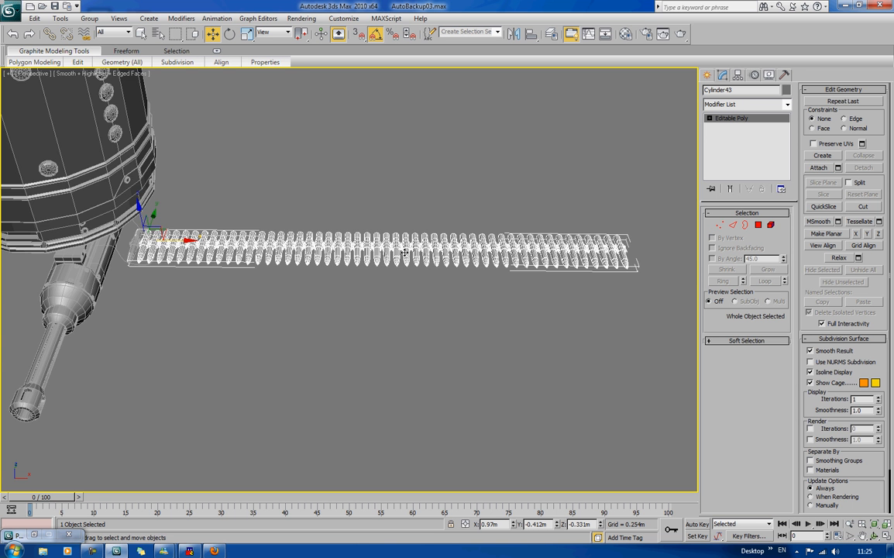
alt+middle_drag(381, 256, 341, 244)
scroll(407, 224, down, 2)
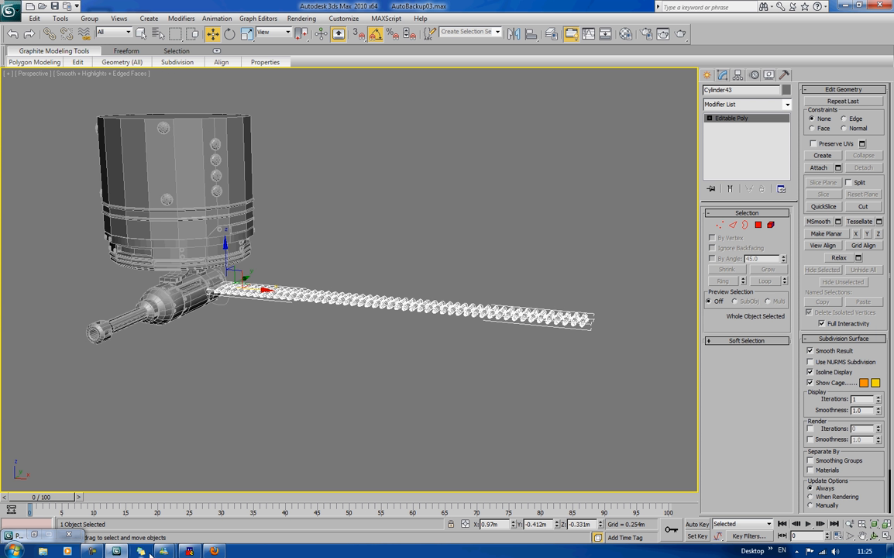
click(95, 552)
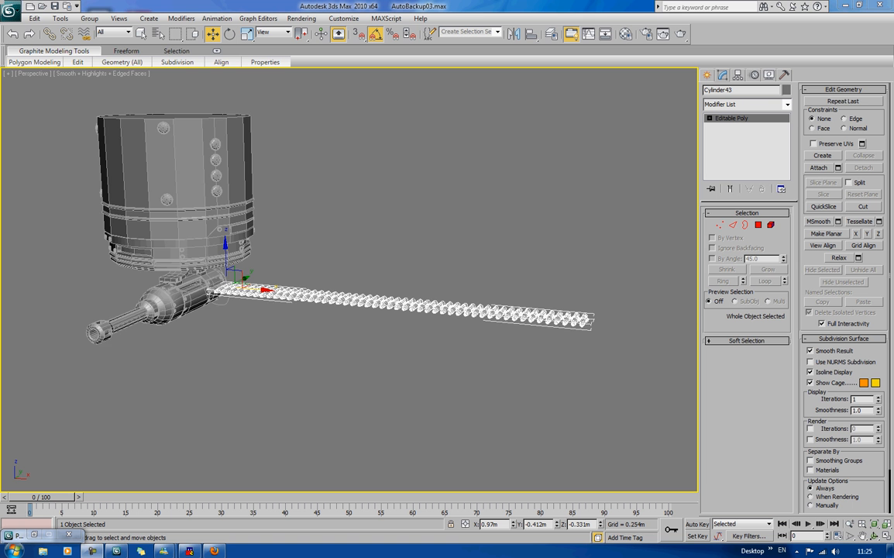
alt+middle_drag(263, 259, 348, 200)
scroll(382, 225, up, 3)
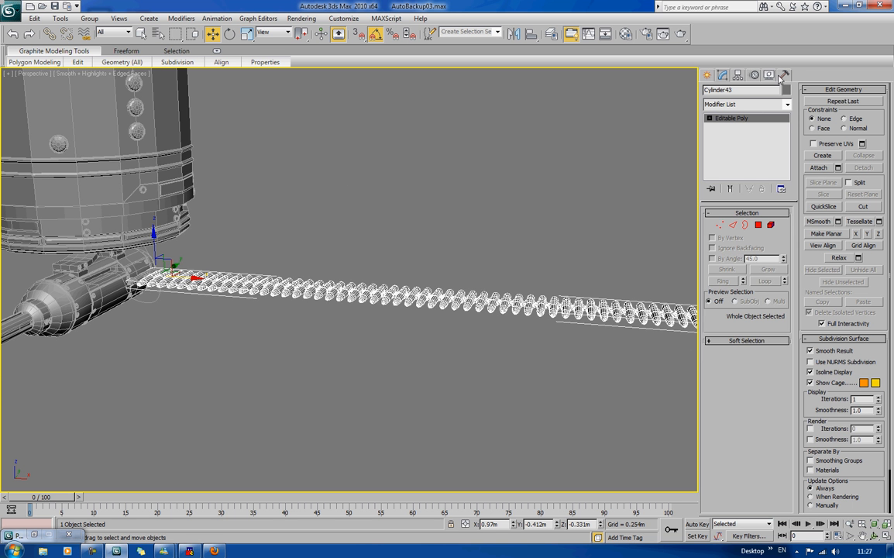
click(759, 105)
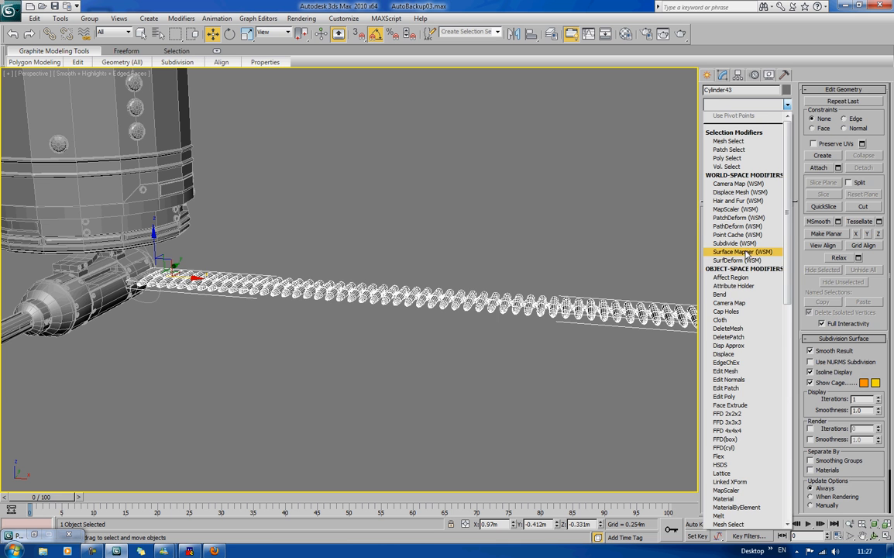
click(740, 217)
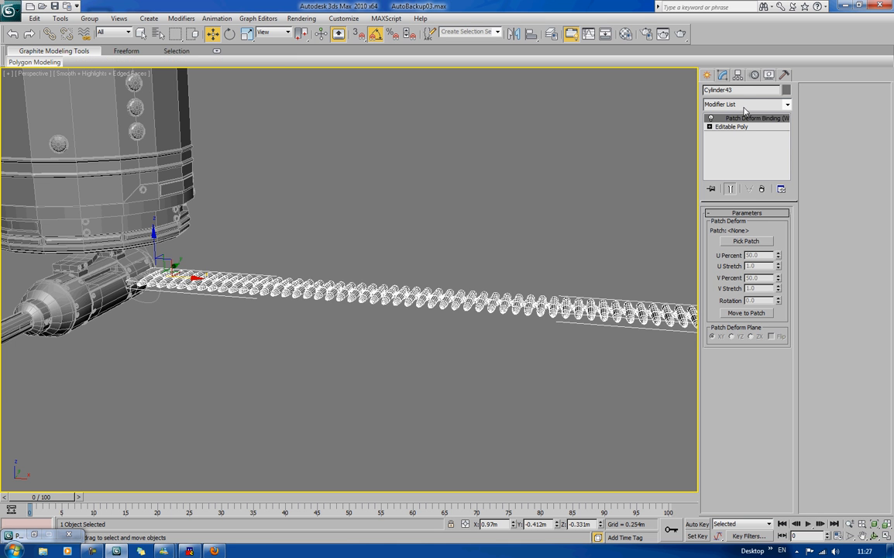
click(761, 188)
Try deforming the attached cartridge row with the PathDeform (WSM) modifier, using the curved spline as its path.
click(747, 103)
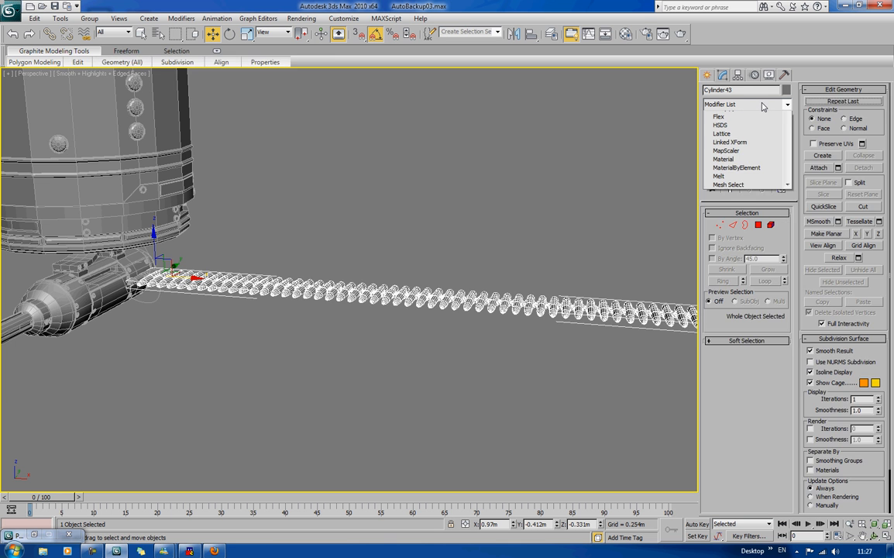
click(747, 226)
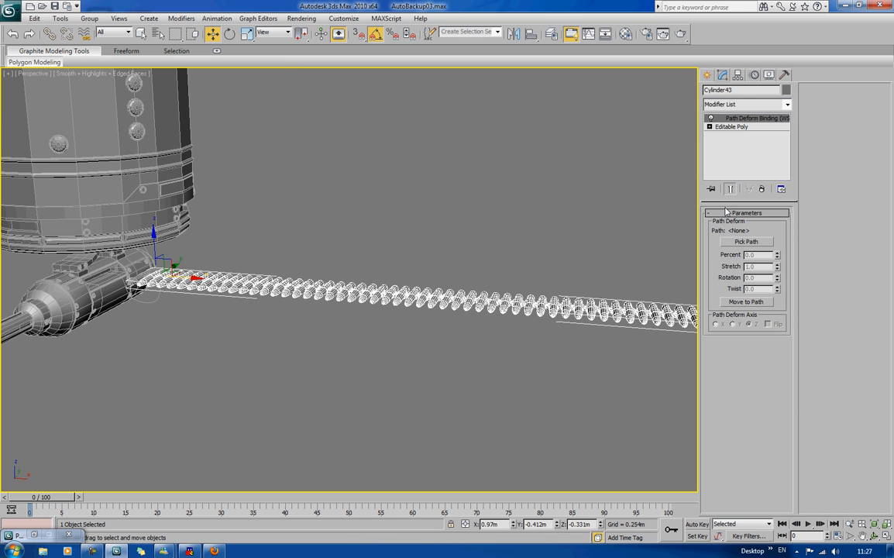
click(734, 240)
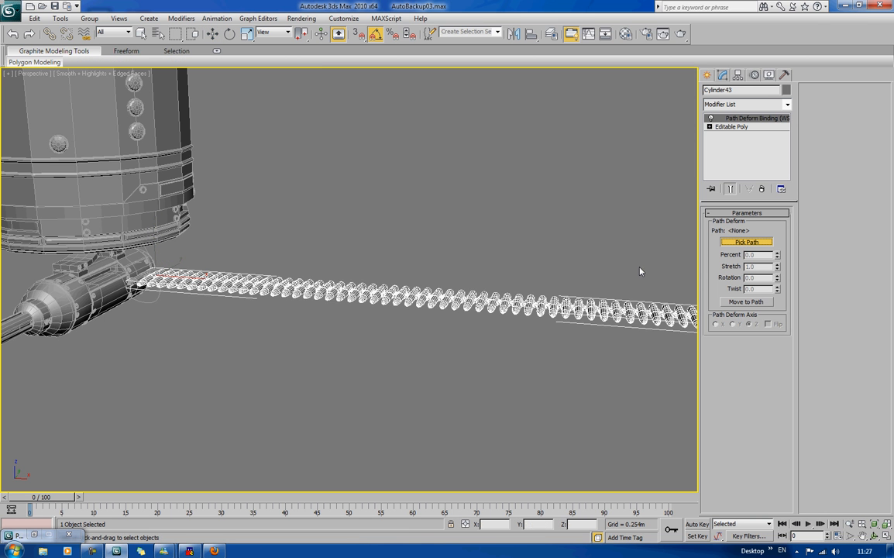
click(147, 302)
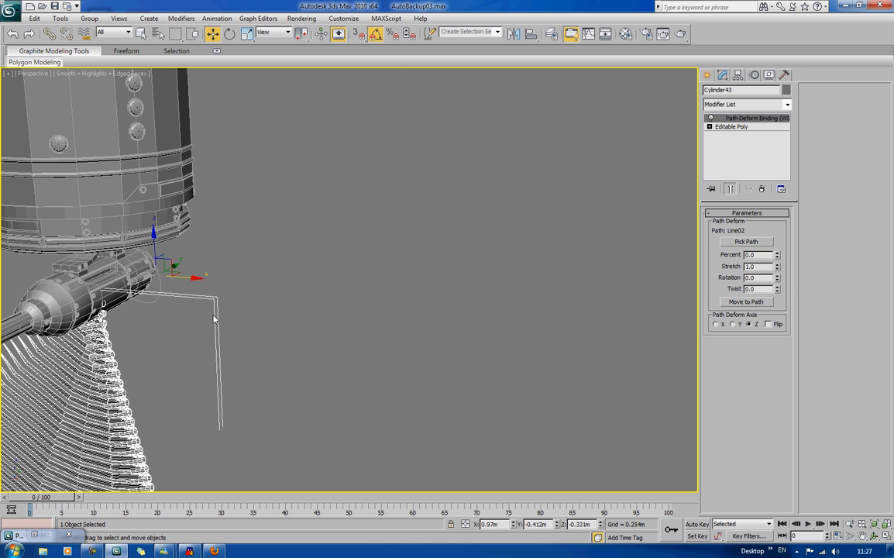
middle_drag(214, 318, 466, 151)
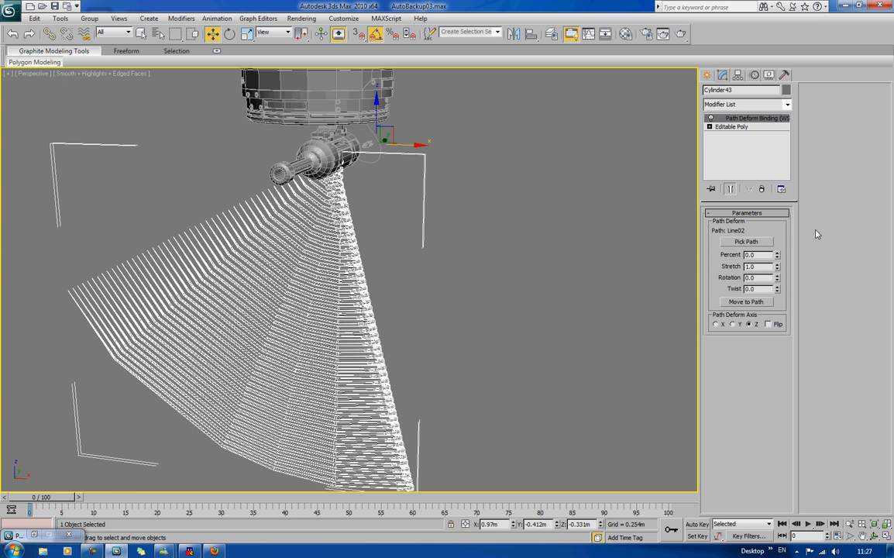
Set the path deform axis to X and inspect the belt's fit along the curve in wireframe.
click(716, 324)
middle_drag(512, 223, 524, 325)
key(F3)
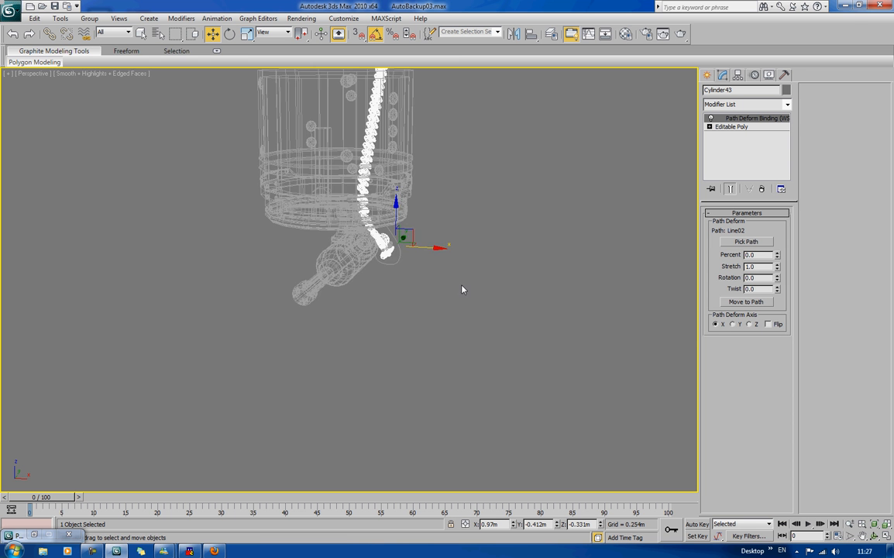
alt+middle_drag(462, 289, 517, 389)
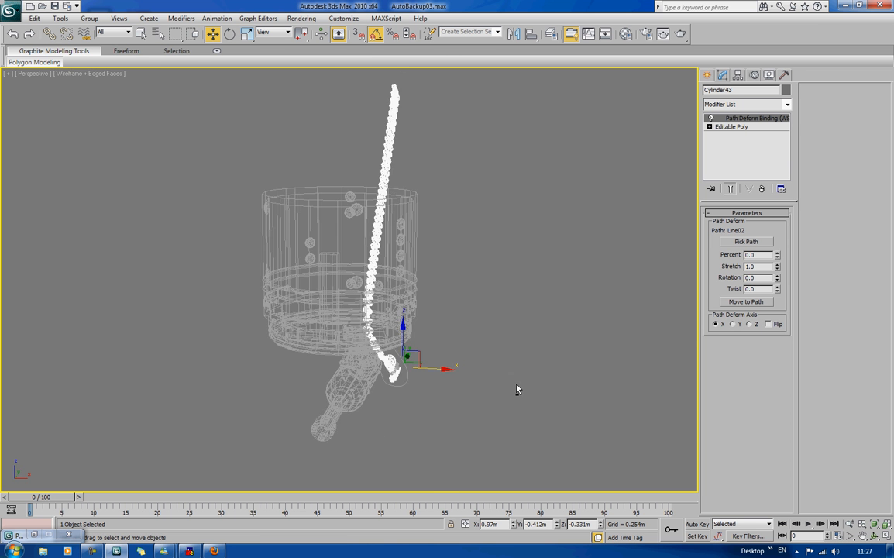
scroll(507, 246, up, 5)
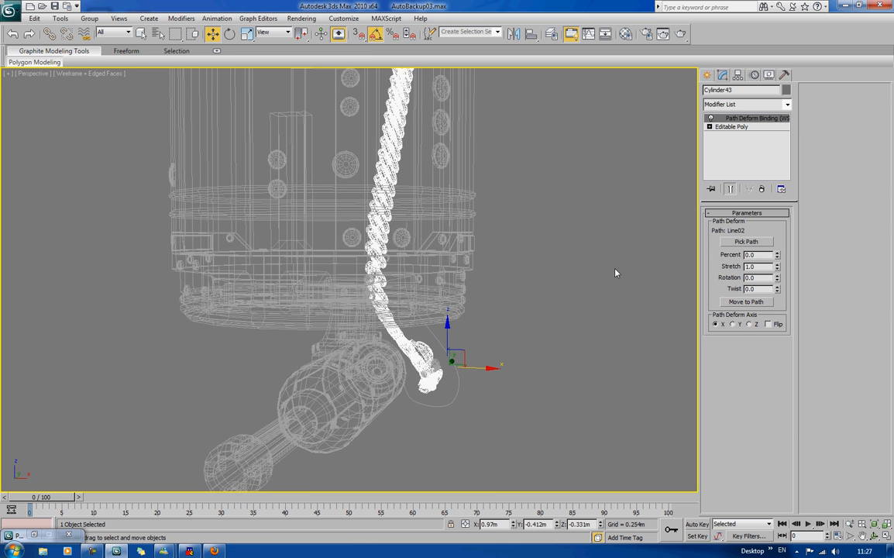
scroll(581, 279, up, 4)
scroll(571, 214, up, 3)
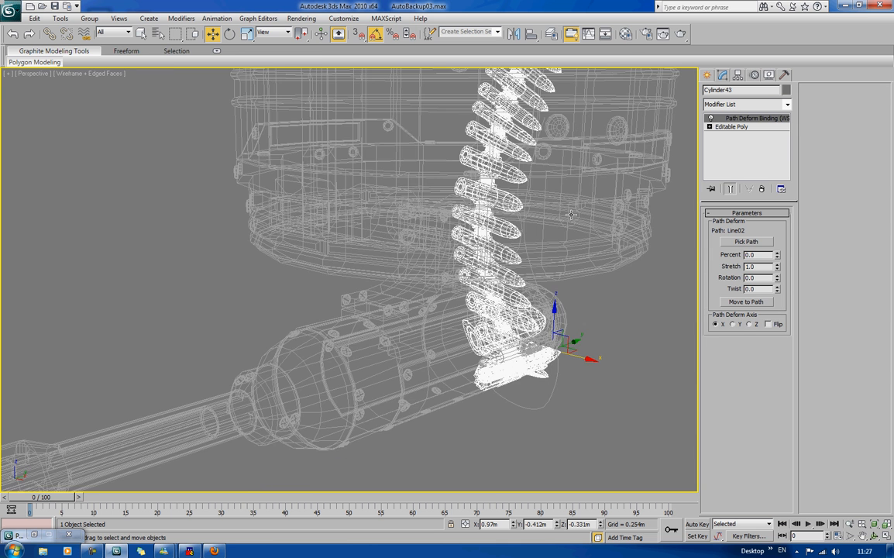
mouse_move(571, 215)
alt+middle_down()
mouse_move(502, 210)
mouse_move(570, 224)
alt+middle_up()
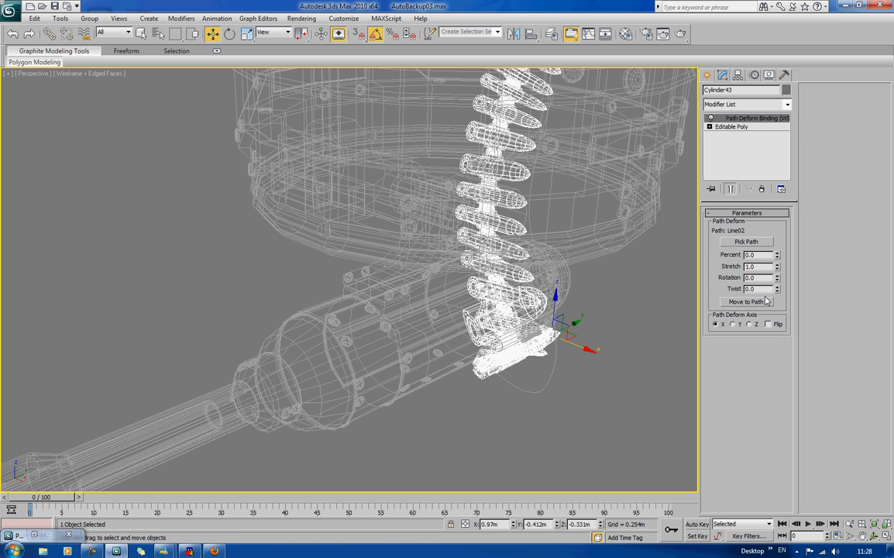
Try sliding the belt along the path with a Percent of -25.5, and undo that change.
drag(777, 255, 786, 283)
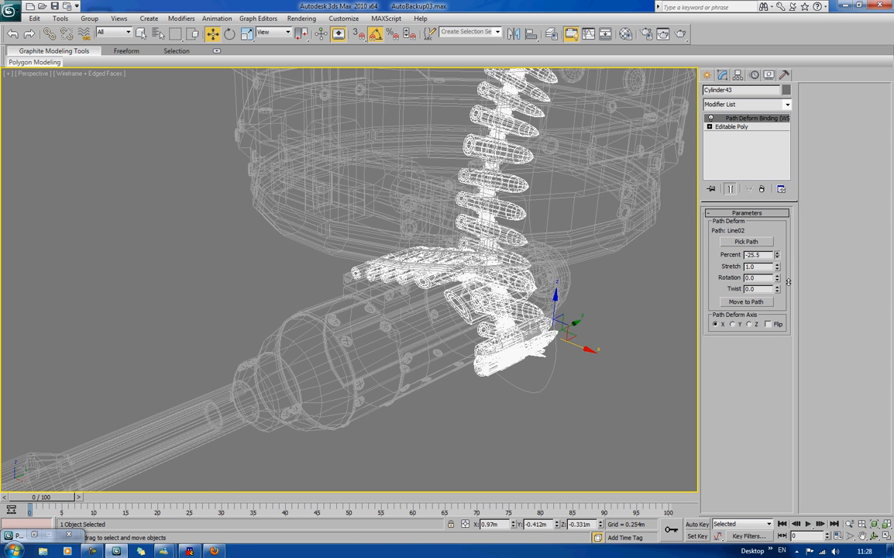
alt+middle_drag(594, 282, 644, 255)
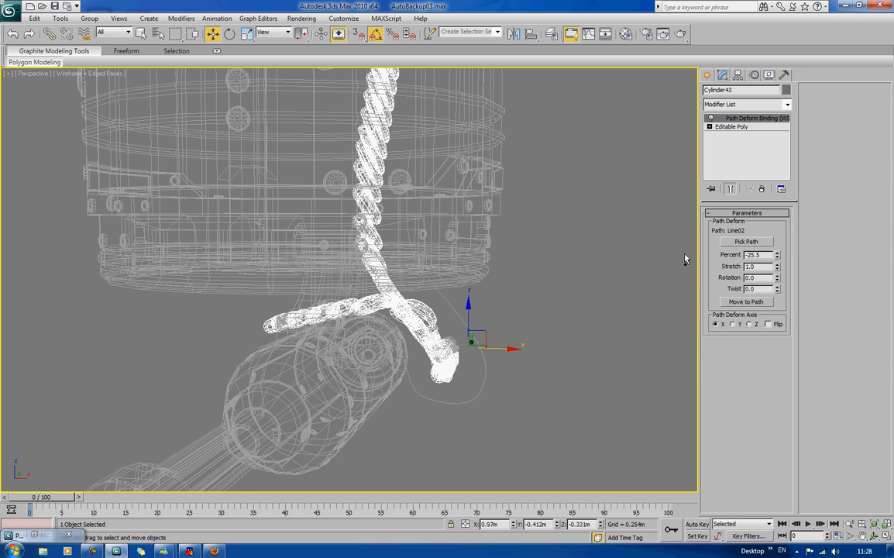
key(ctrl+z)
alt+middle_drag(629, 300, 510, 349)
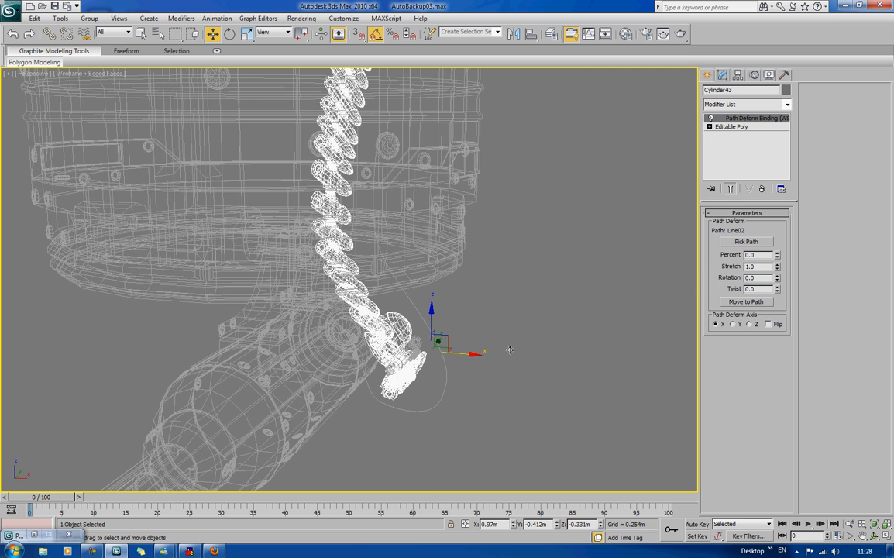
Remove the Path Deform modifier from the attached cartridge row and select the curved spline to check it.
click(761, 188)
click(538, 261)
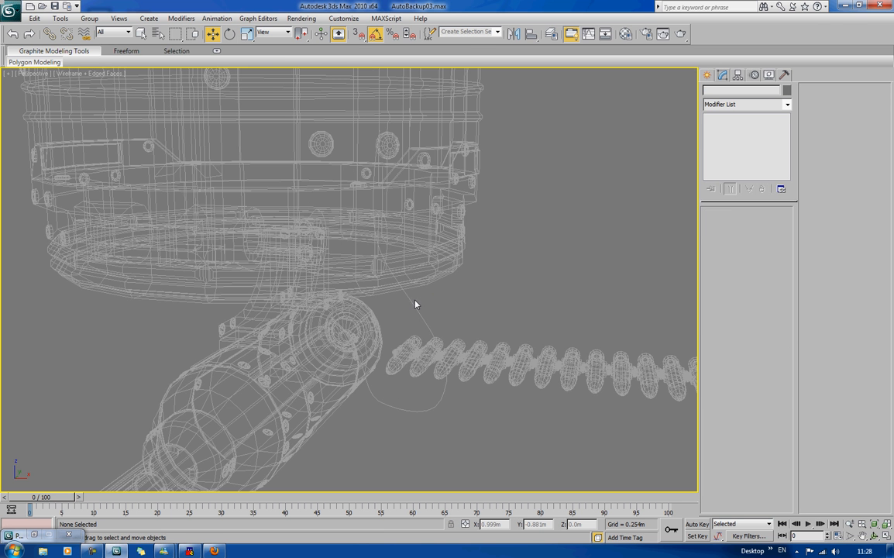
click(419, 309)
middle_drag(514, 344, 461, 358)
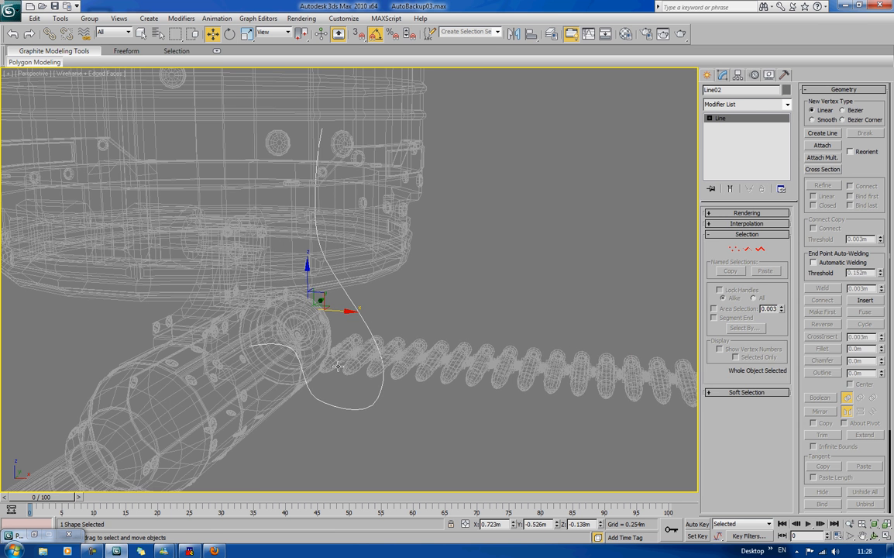
Try distributing 19 instances of the original first cartridge along the curve with the Spacing Tool, and cancel the distribution.
click(336, 360)
key(F3)
mouse_move(337, 365)
alt+middle_down()
mouse_move(402, 401)
mouse_move(373, 422)
alt+middle_up()
mouse_move(372, 422)
middle_down()
mouse_move(390, 410)
mouse_move(447, 422)
middle_up()
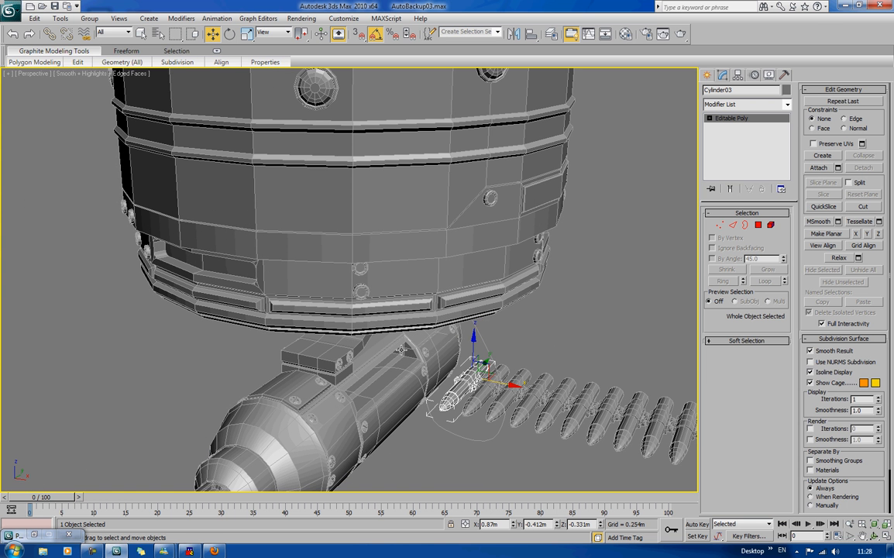
key(shift+i)
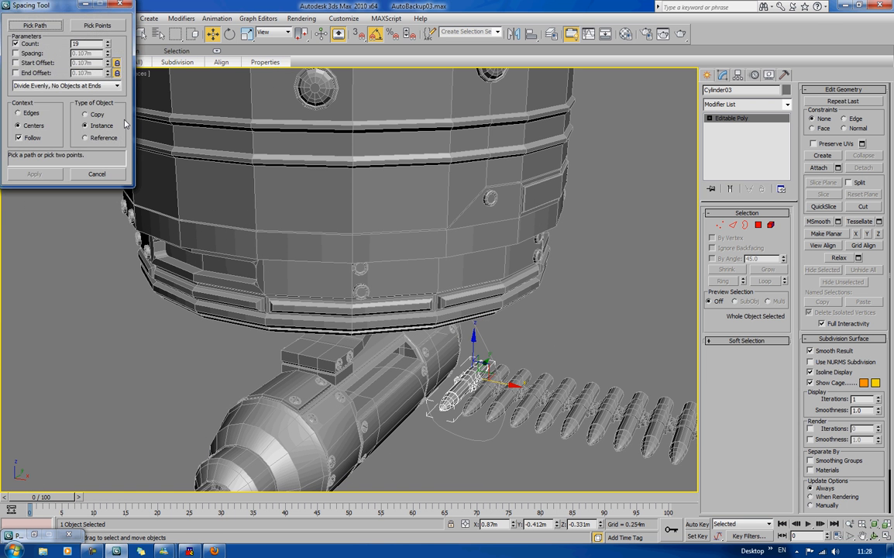
click(35, 25)
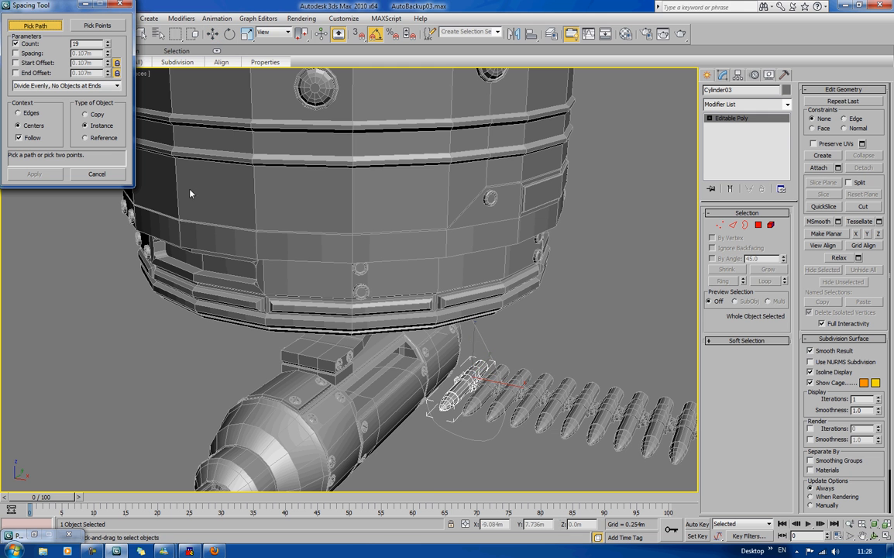
click(442, 428)
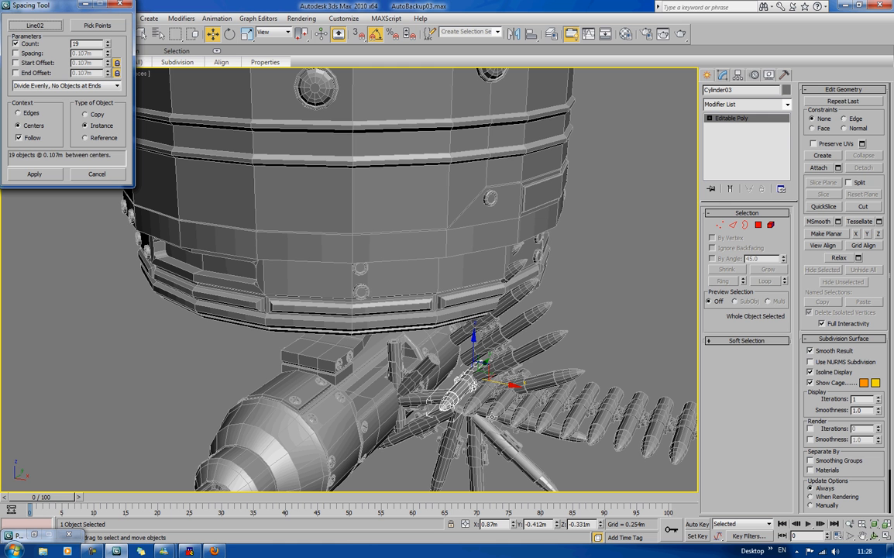
click(492, 416)
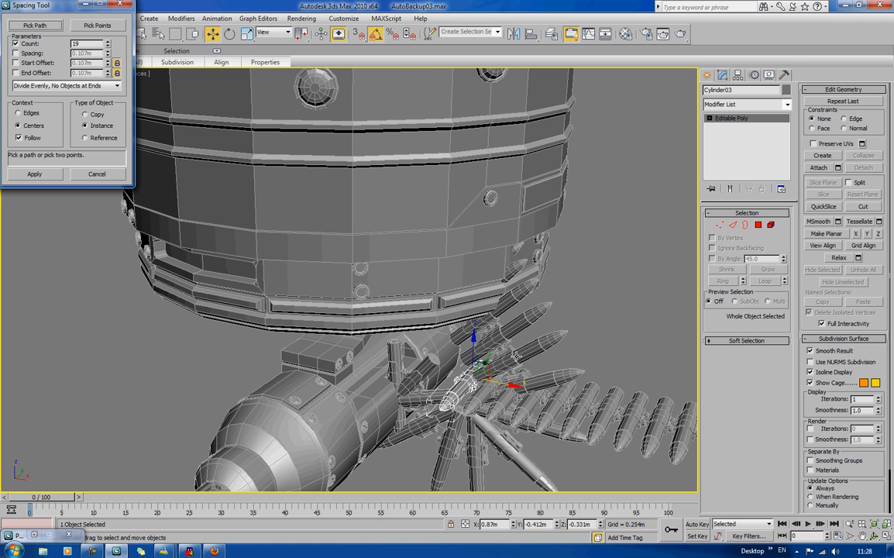
click(101, 175)
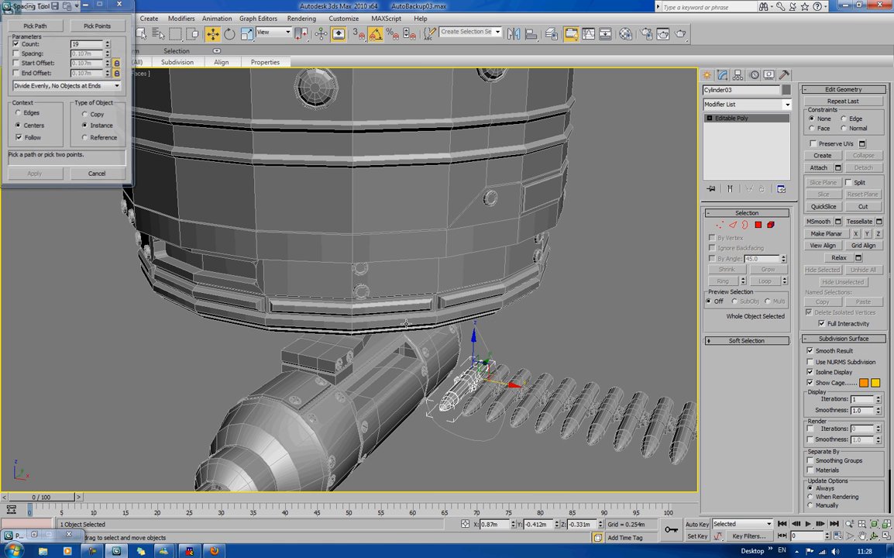
Clone the first cartridge and place the copy in the empty space above the cartridge row.
middle_drag(487, 378, 430, 374)
shift+drag(430, 375, 536, 332)
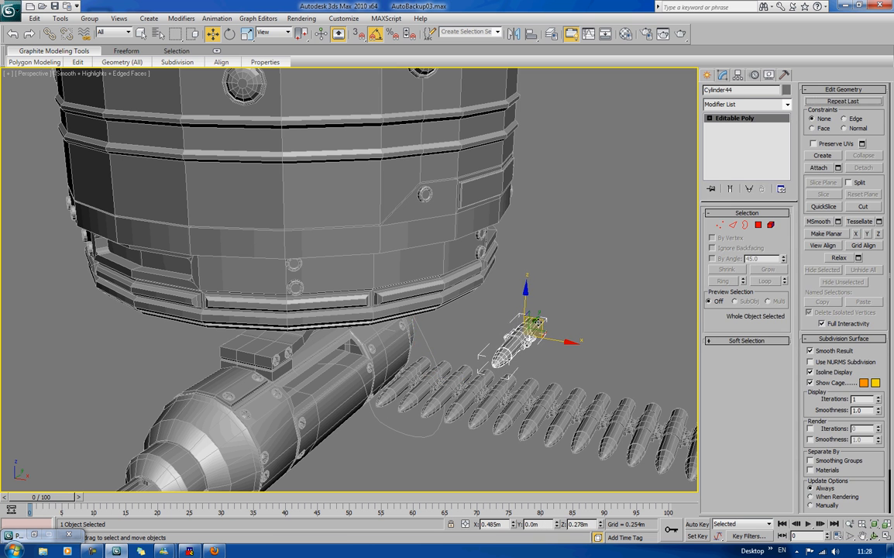
click(447, 319)
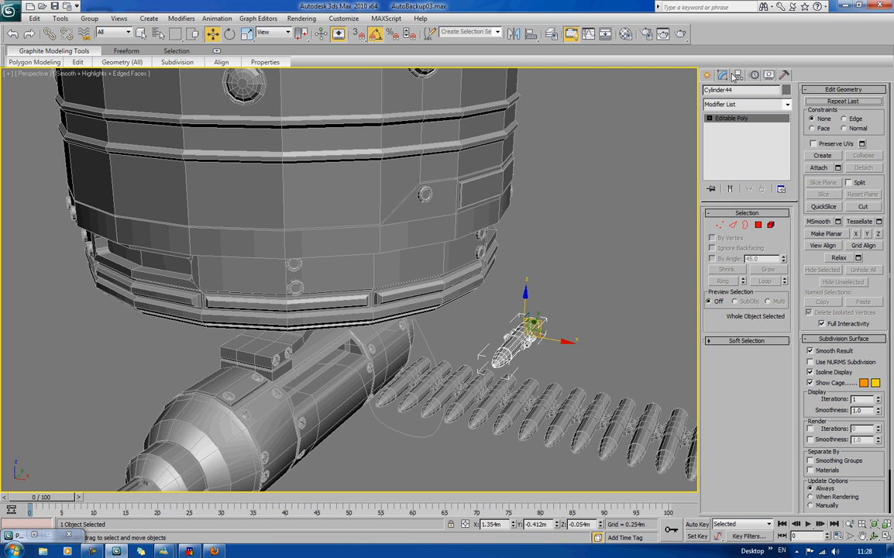
Rotate only the copied cartridge's pivot about the X axis to an X rotation of about 180 degrees.
click(736, 75)
click(747, 142)
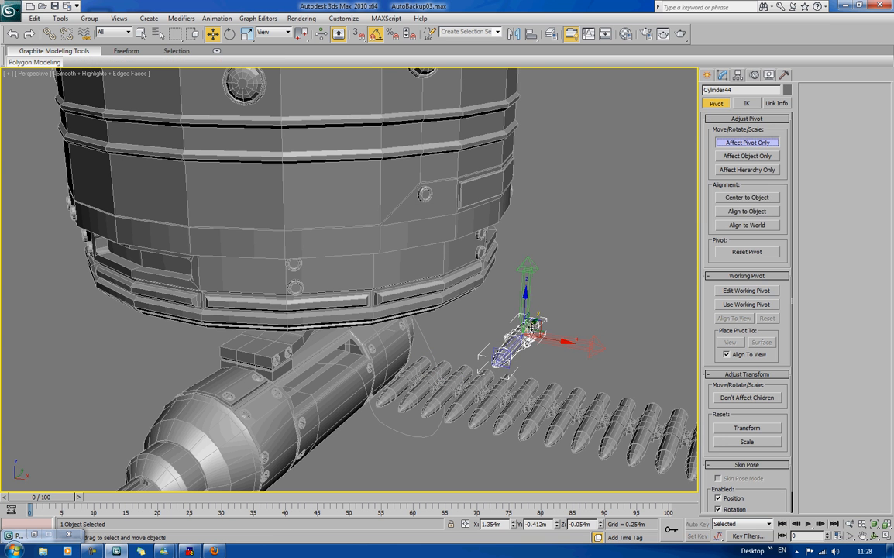
key(e)
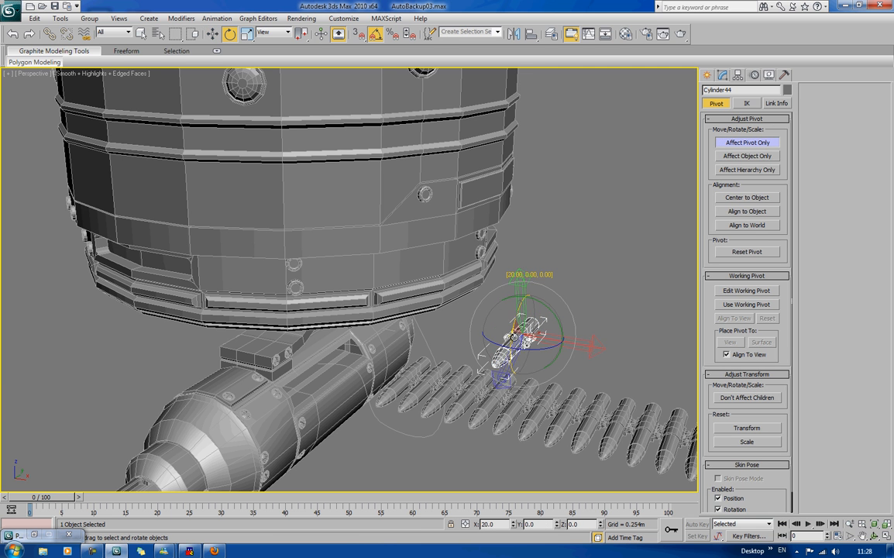
drag(466, 304, 515, 371)
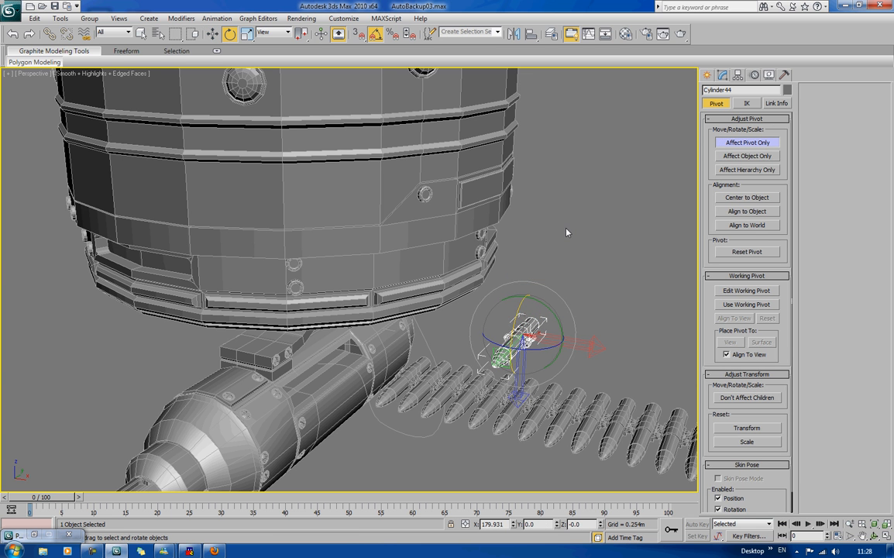
click(510, 204)
click(746, 144)
Isolate the copied cartridge together with the curved spline and clear the selection.
click(515, 342)
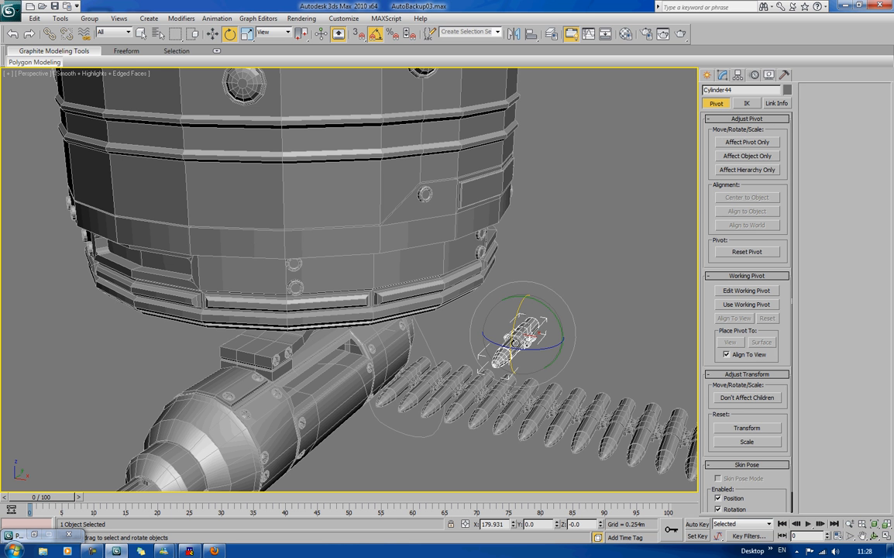
ctrl+click(360, 388)
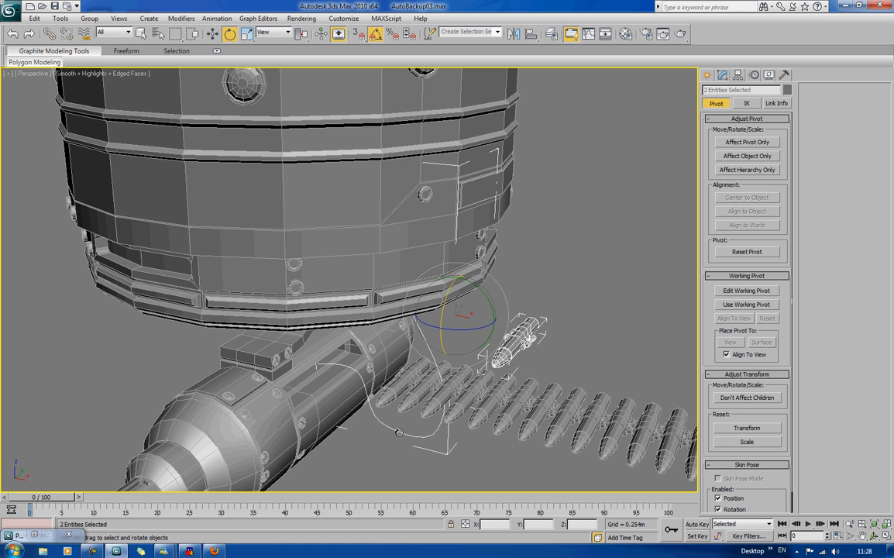
right_click(399, 431)
click(422, 347)
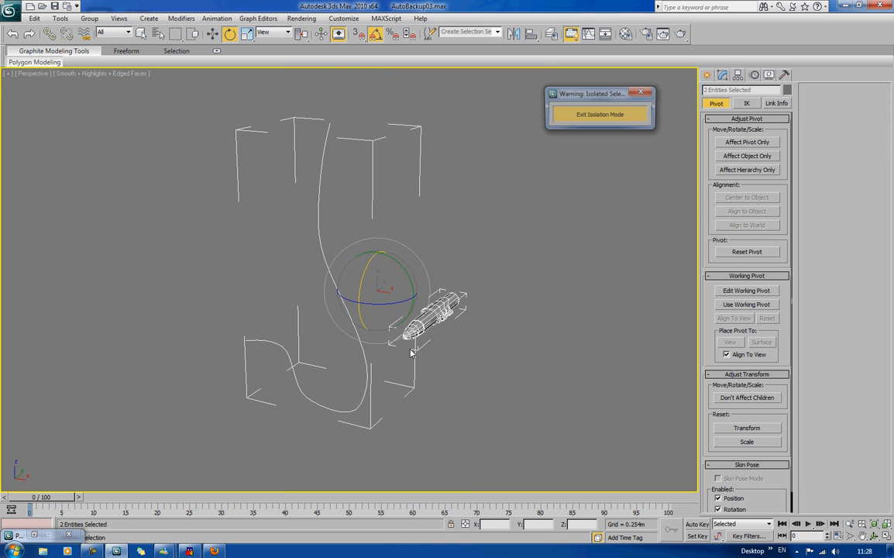
click(673, 182)
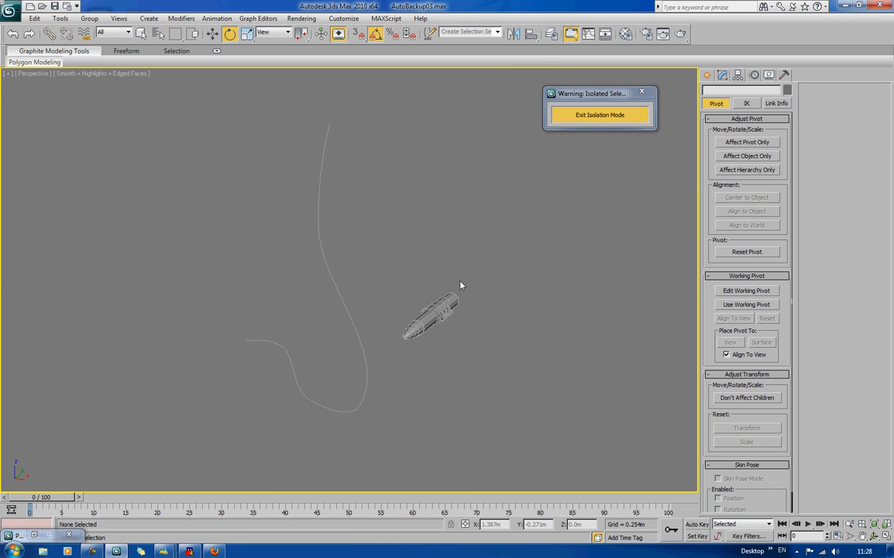
Preview 19 instances of the copied cartridge along the curved spline with the Spacing Tool and inspect their orientation.
drag(424, 271, 449, 315)
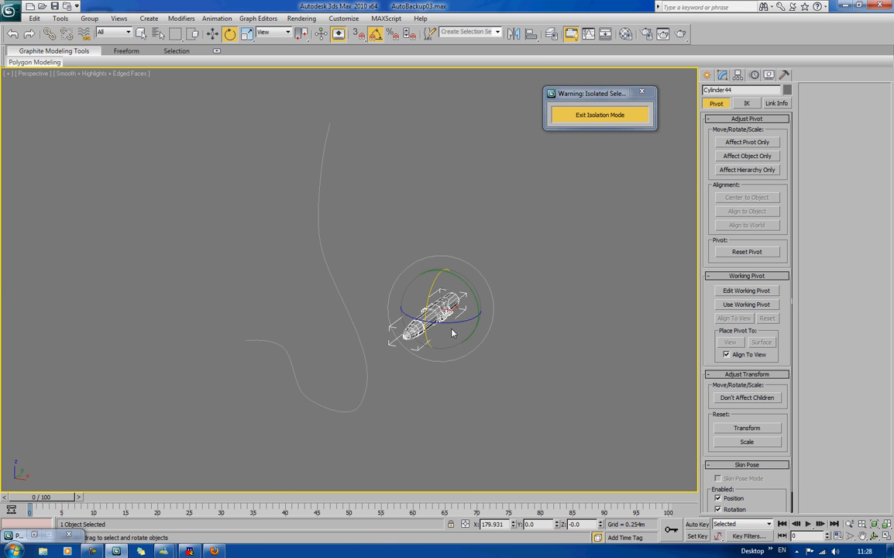
key(w)
key(shift+i)
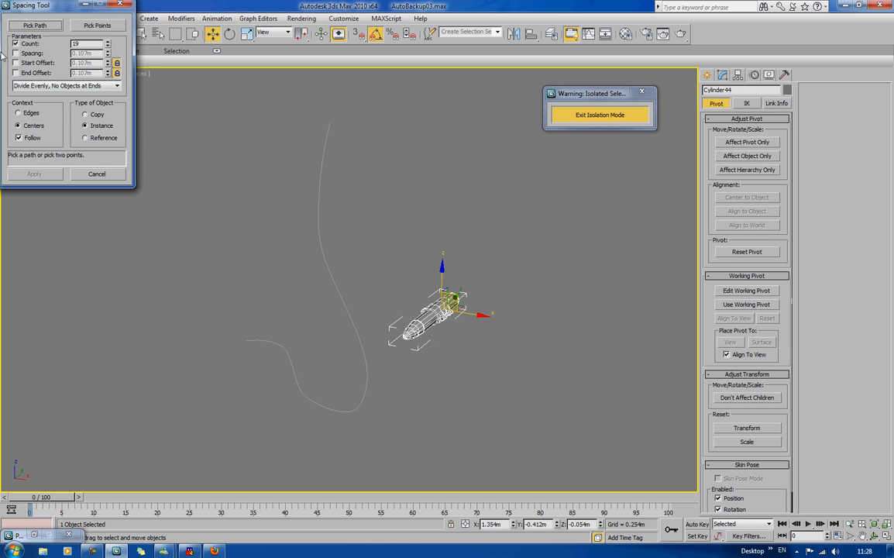
click(34, 25)
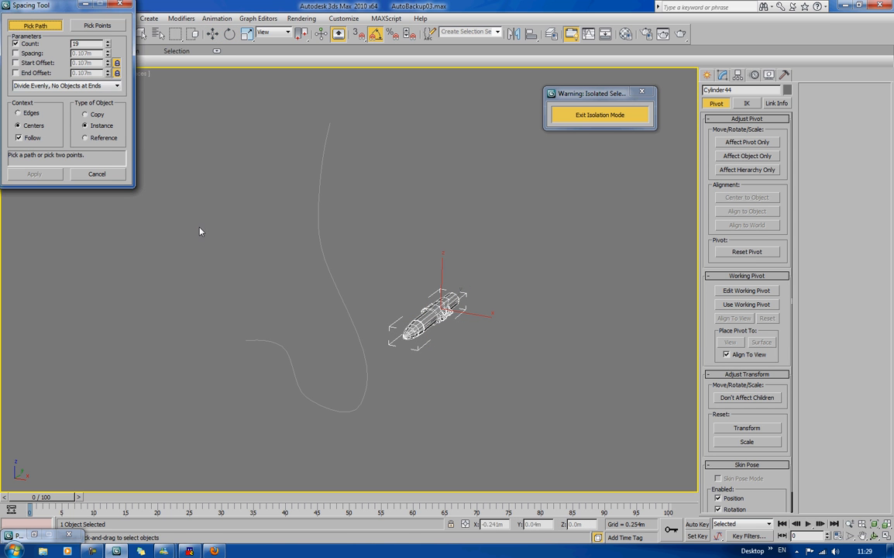
click(295, 350)
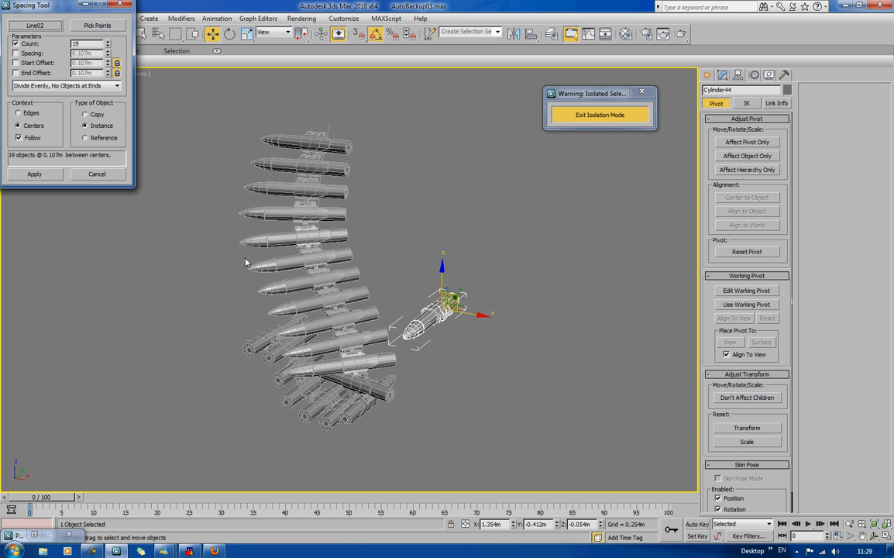
alt+middle_drag(262, 244, 294, 313)
click(34, 26)
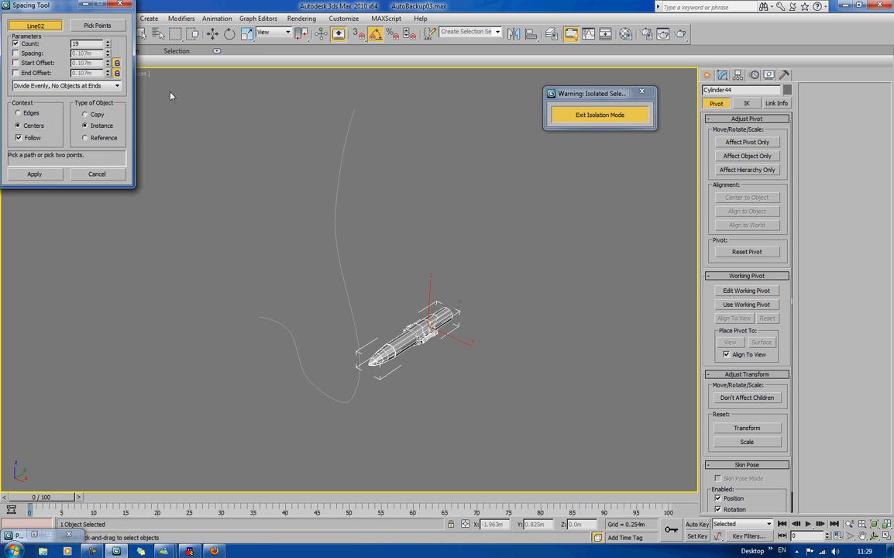
click(42, 27)
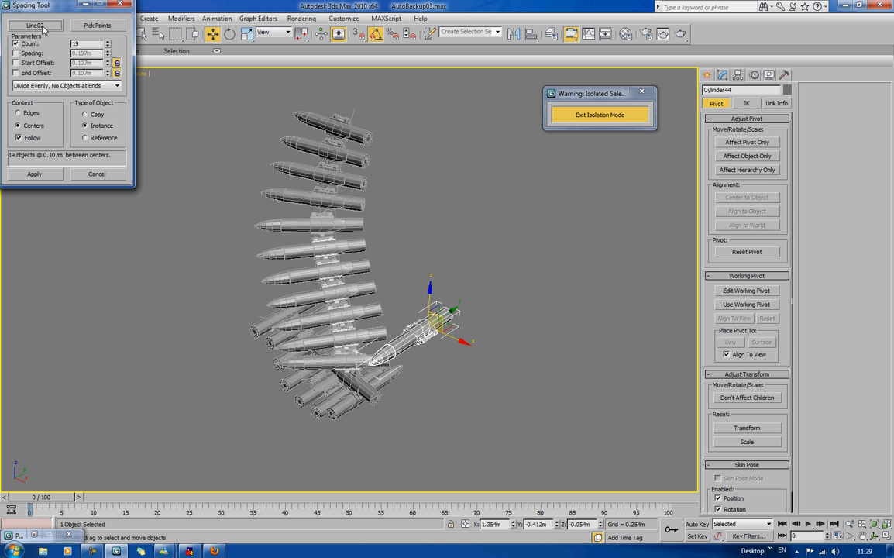
Raise the Spacing Tool's instance count to 30 so the cartridges sit closer together along the spline.
click(107, 41)
click(107, 41)
click(107, 41)
click(107, 42)
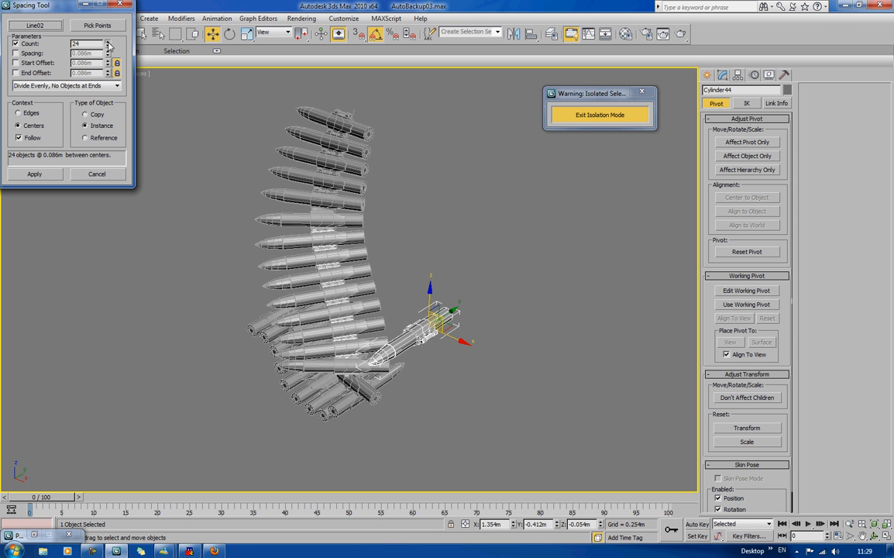
click(108, 41)
click(108, 42)
click(107, 42)
click(107, 42)
click(108, 41)
click(108, 42)
click(107, 42)
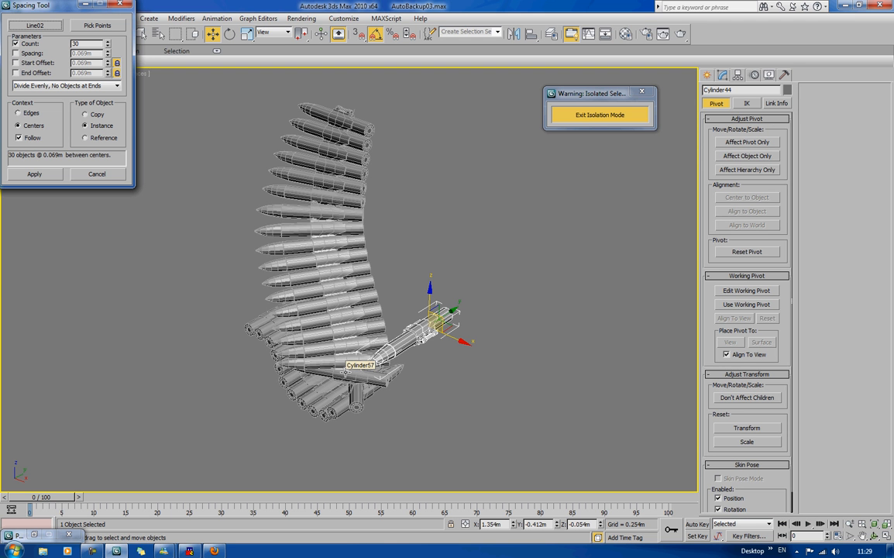
Set the Spacing Tool's distribution to Divide Evenly, Objects at Ends.
click(91, 86)
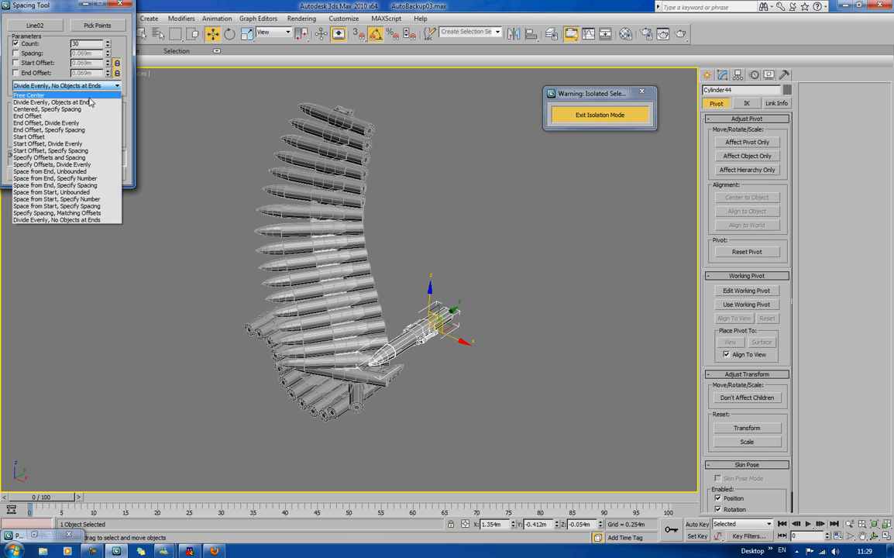
click(82, 101)
click(67, 86)
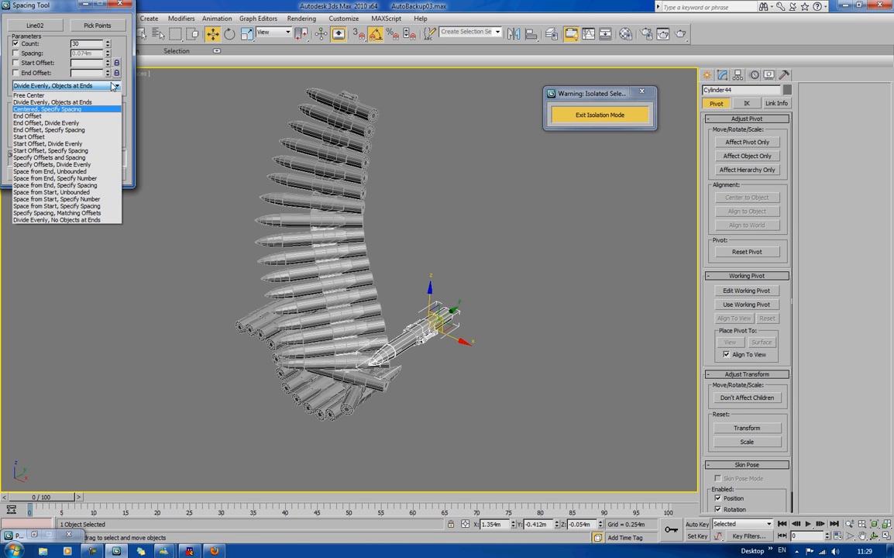
click(116, 46)
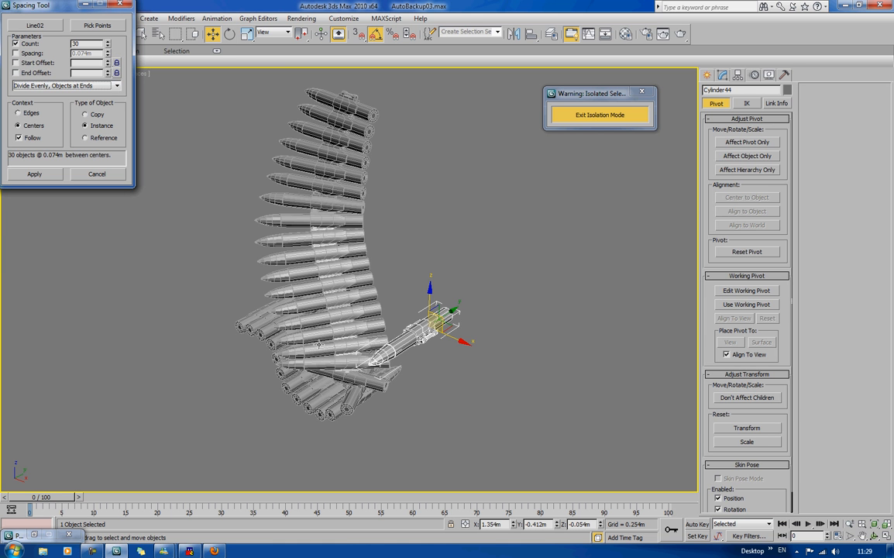
Try reshaping the curved spline by moving the vertices at its lower free end inward.
click(722, 75)
drag(275, 293, 318, 398)
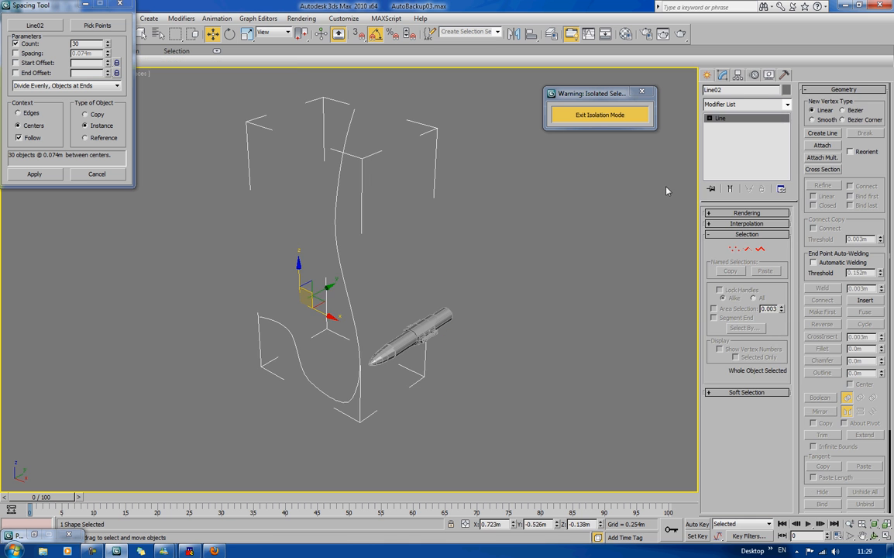
click(733, 249)
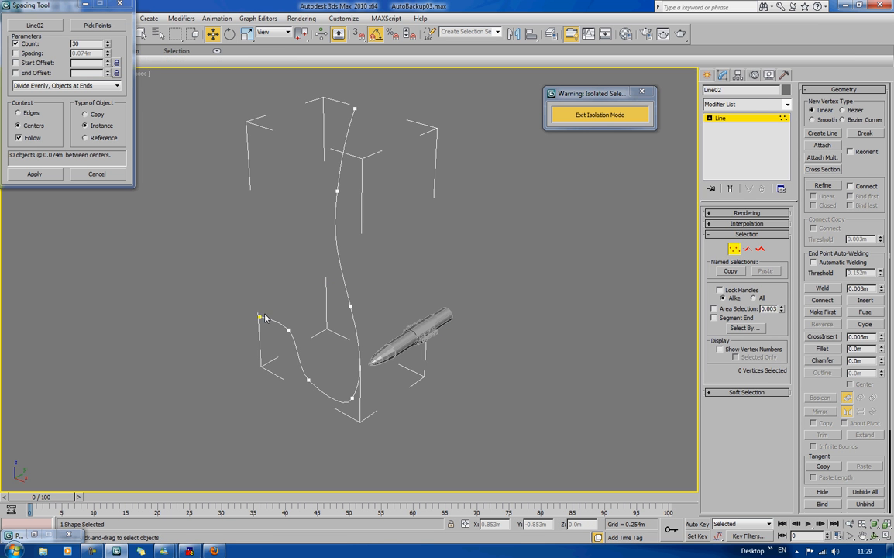
drag(249, 307, 325, 402)
drag(290, 300, 309, 291)
click(734, 249)
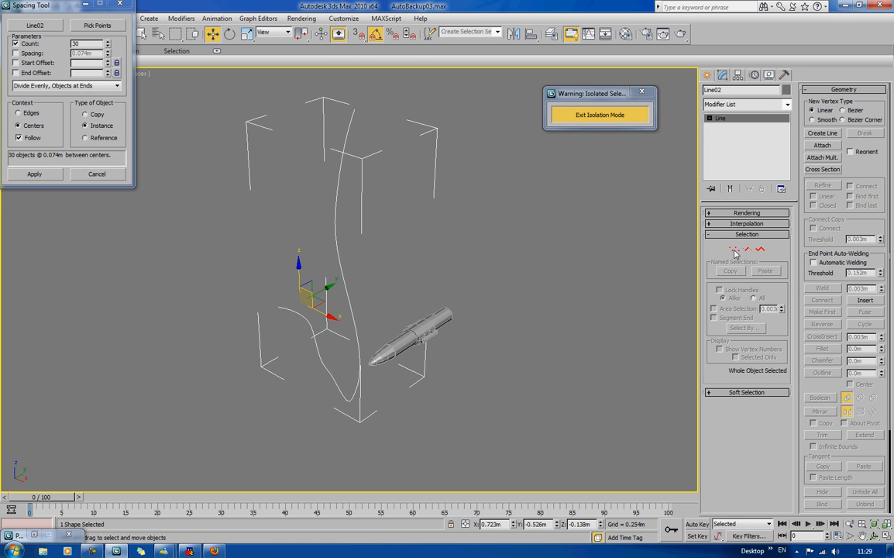
Try distributing 30 instances of the copied cartridge along the reshaped spline, and undo the spline's vertex move.
click(44, 29)
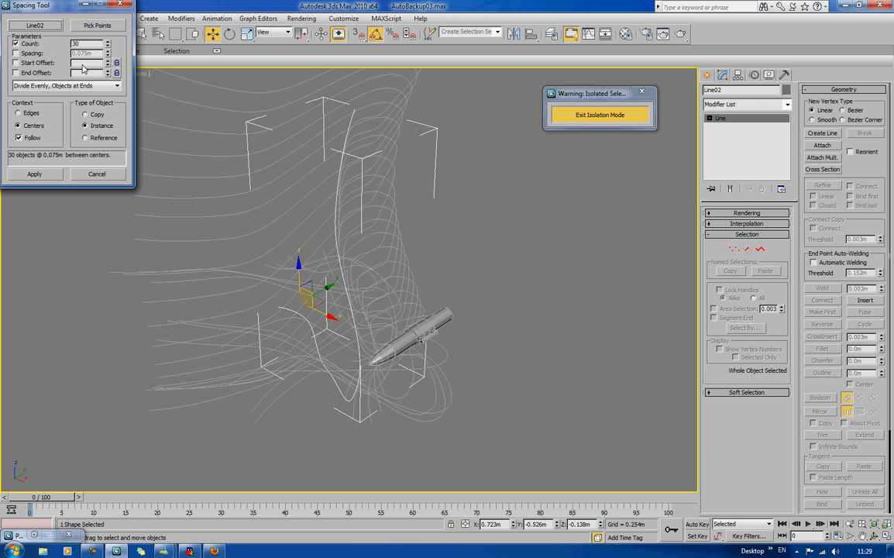
click(61, 29)
click(226, 184)
click(387, 209)
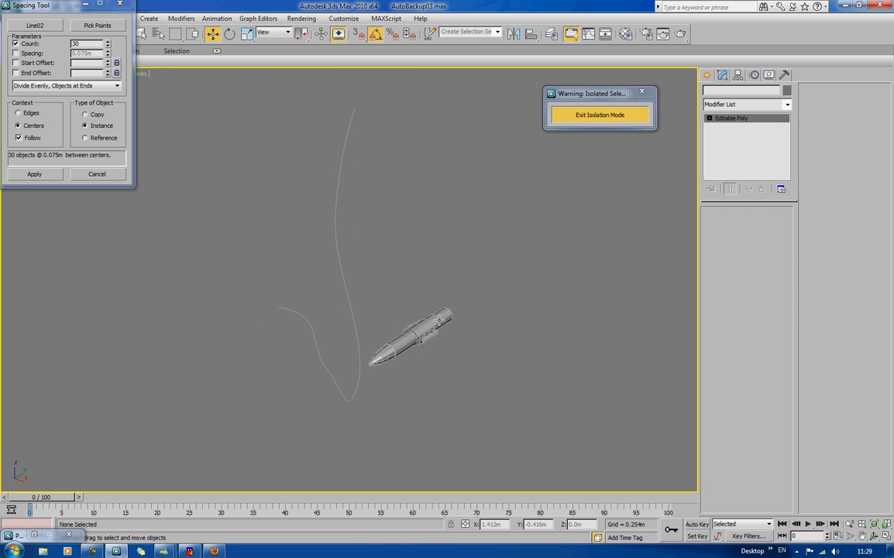
click(439, 319)
click(35, 24)
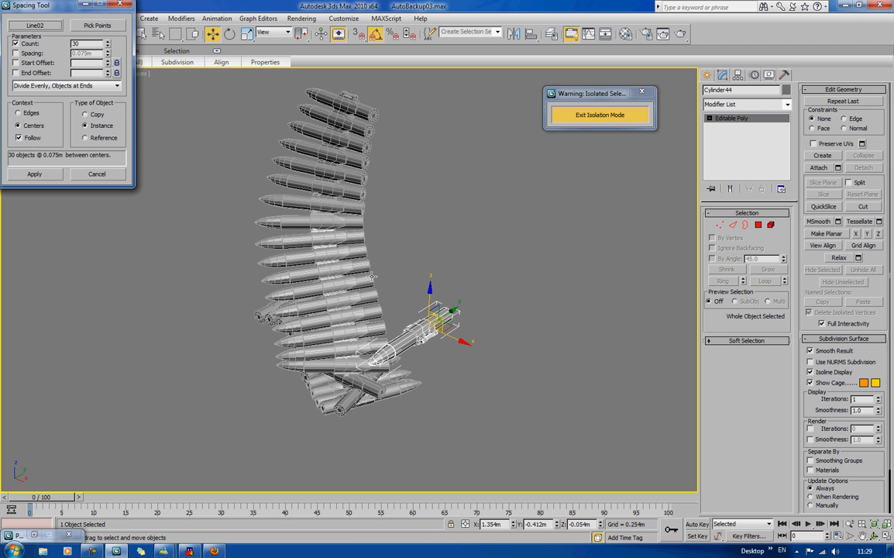
key(ctrl+z)
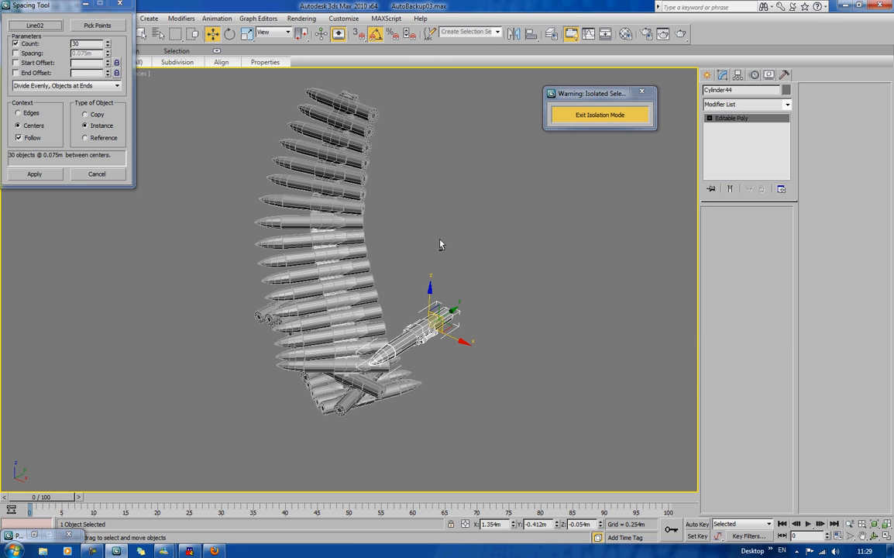
alt+middle_drag(450, 247, 411, 236)
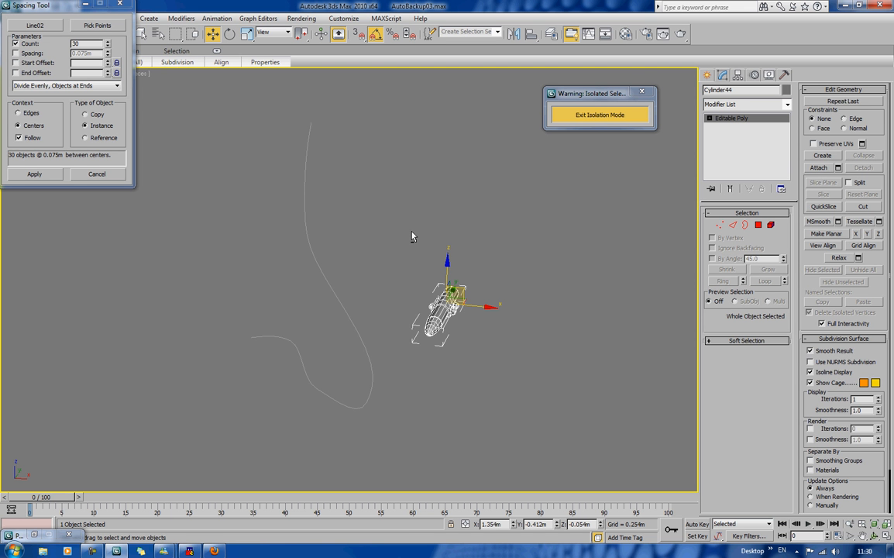
Deselect the cartridge and exit isolation mode to bring back the whole model.
click(737, 75)
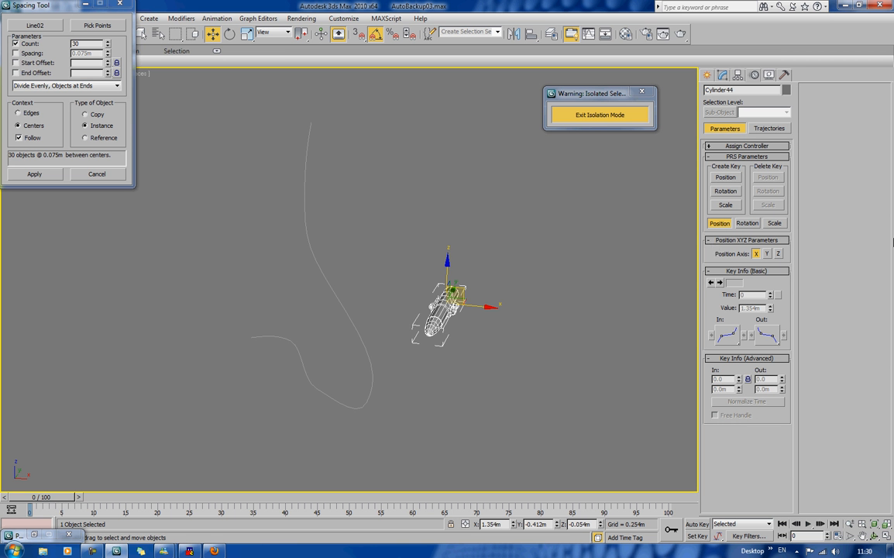
click(353, 266)
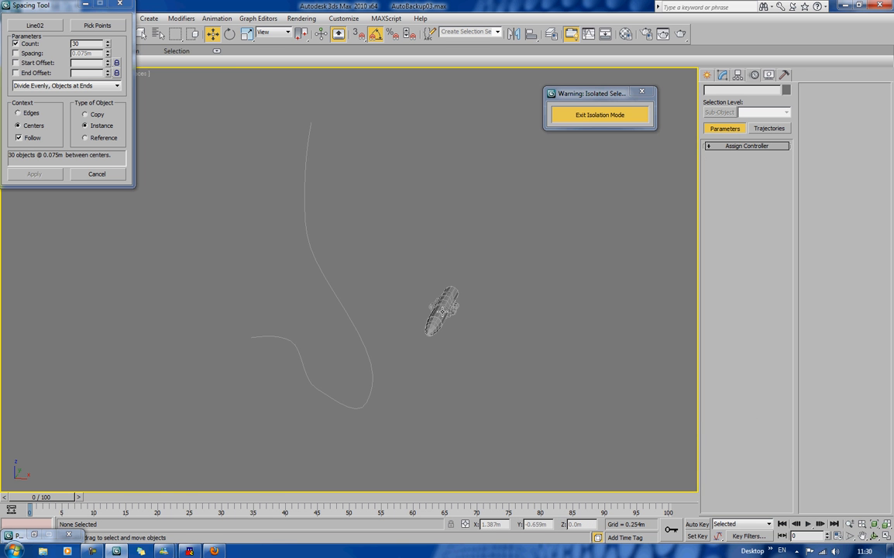
click(575, 124)
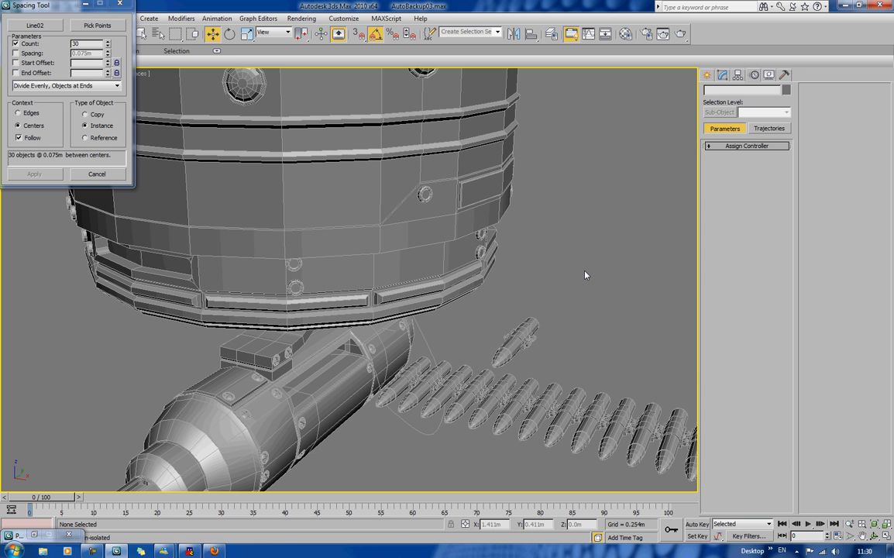
middle_drag(579, 334, 548, 305)
middle_drag(480, 268, 440, 295)
scroll(465, 262, up, 5)
scroll(452, 267, down, 3)
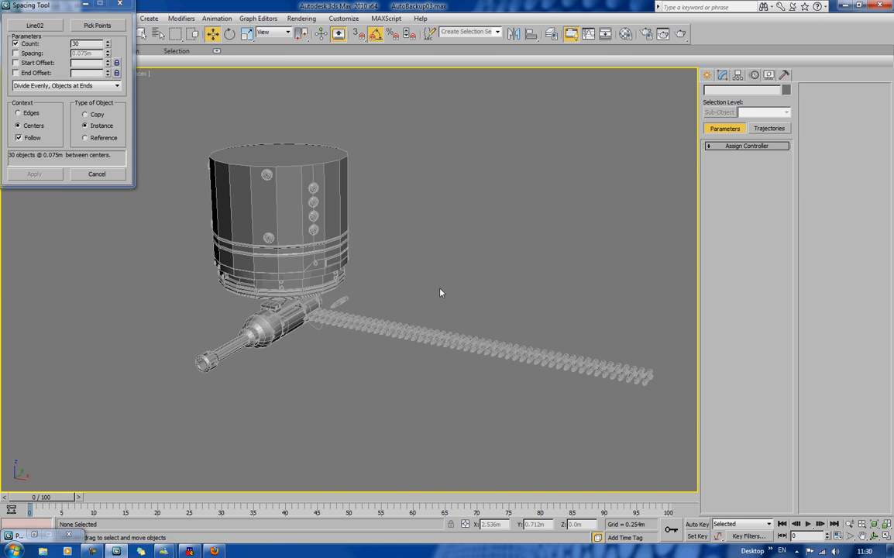
Delete the long attached cartridge row and the curved spline, keeping the single copied cartridge beside the gun.
click(427, 335)
key(Delete)
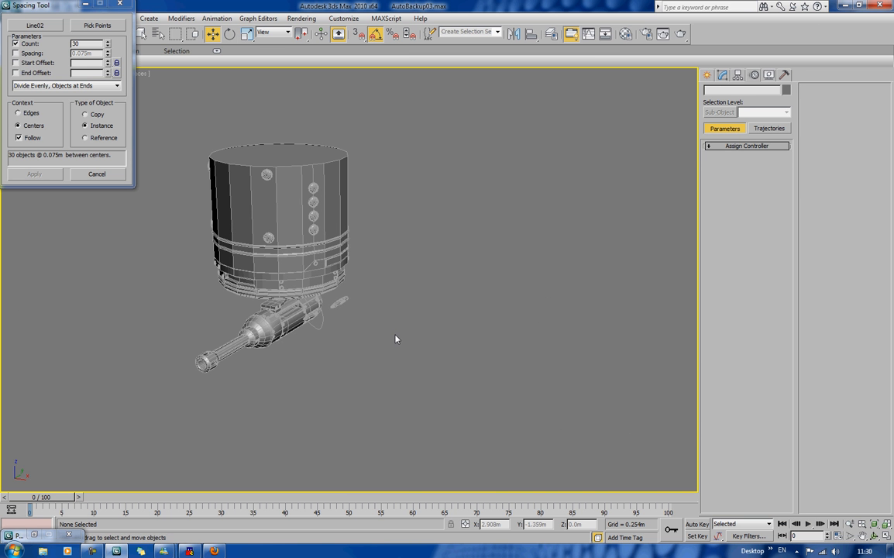
click(322, 325)
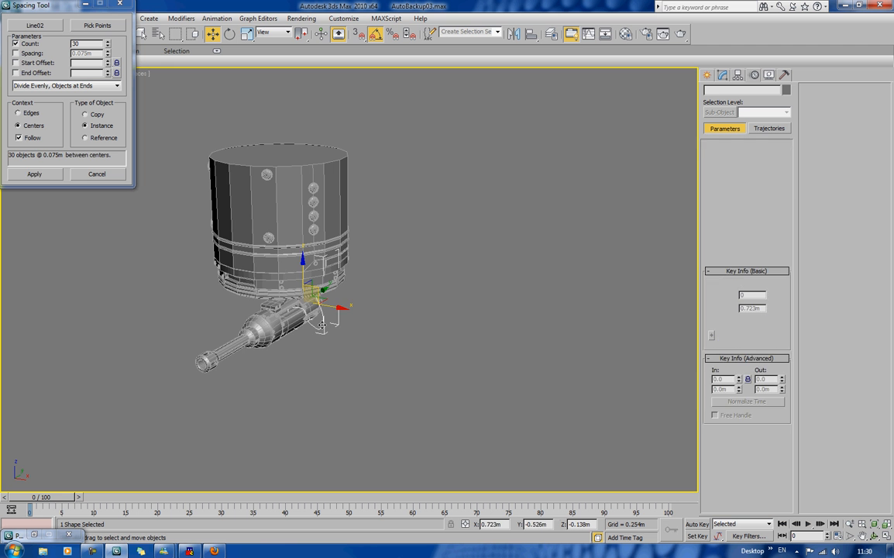
key(Delete)
scroll(319, 324, up, 2)
middle_drag(319, 324, 373, 331)
scroll(375, 360, up, 3)
scroll(351, 364, up, 4)
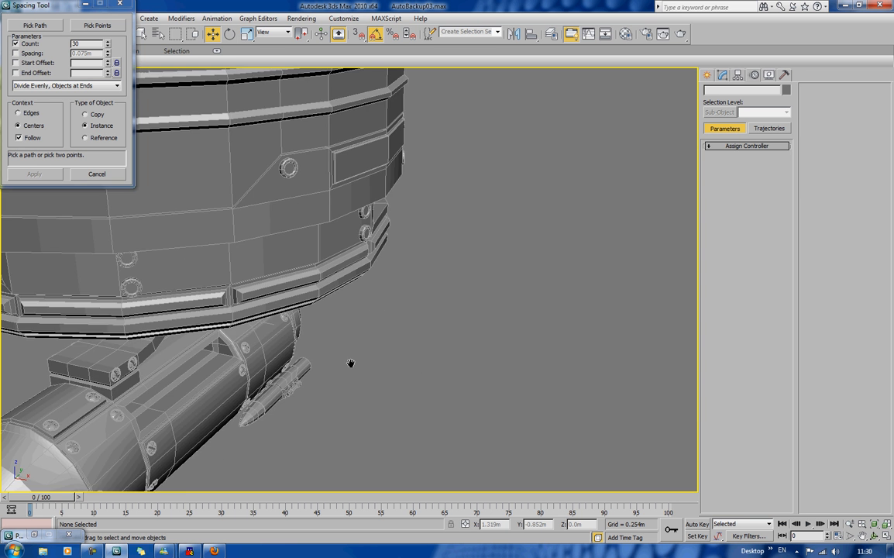
Clone the single cartridge beside the gun along X as 24 copies spaced about 0.101 m apart, forming a straight row.
middle_drag(351, 365, 347, 326)
click(294, 349)
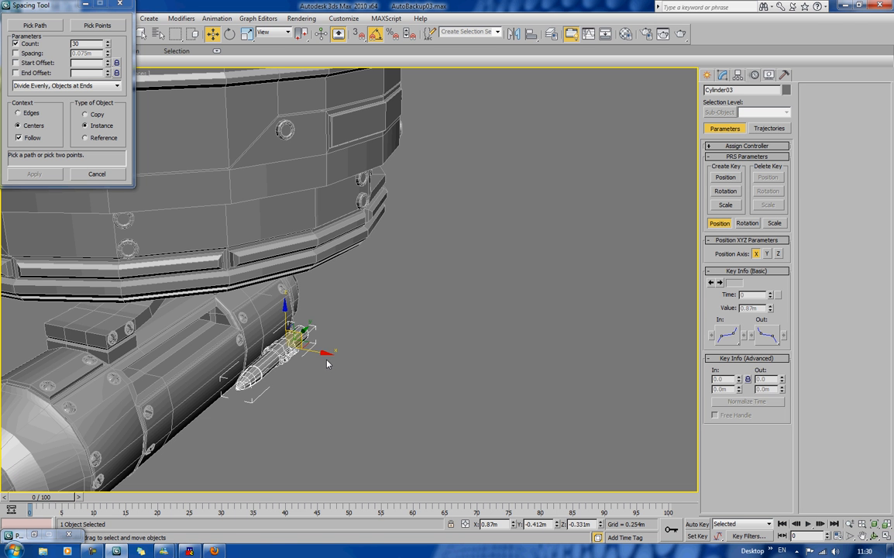
alt+middle_drag(327, 363, 338, 323)
scroll(339, 324, up, 2)
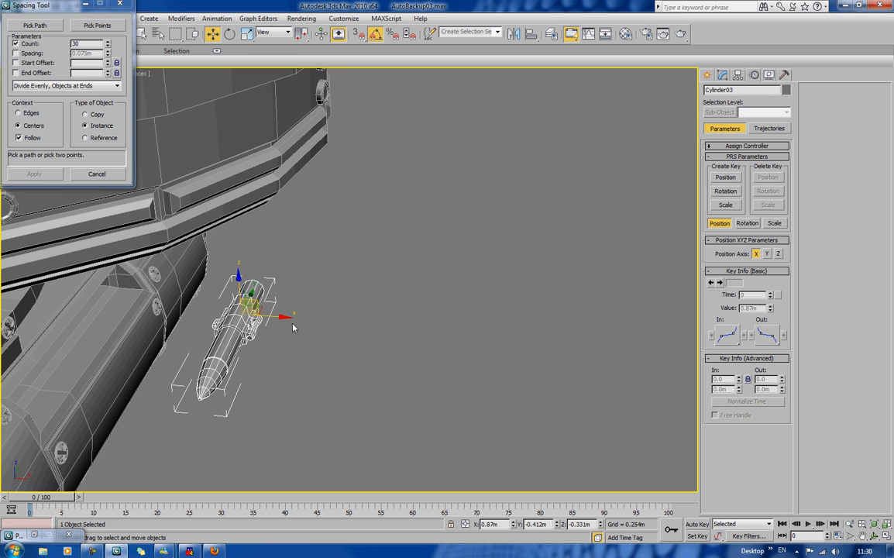
shift+drag(283, 317, 321, 340)
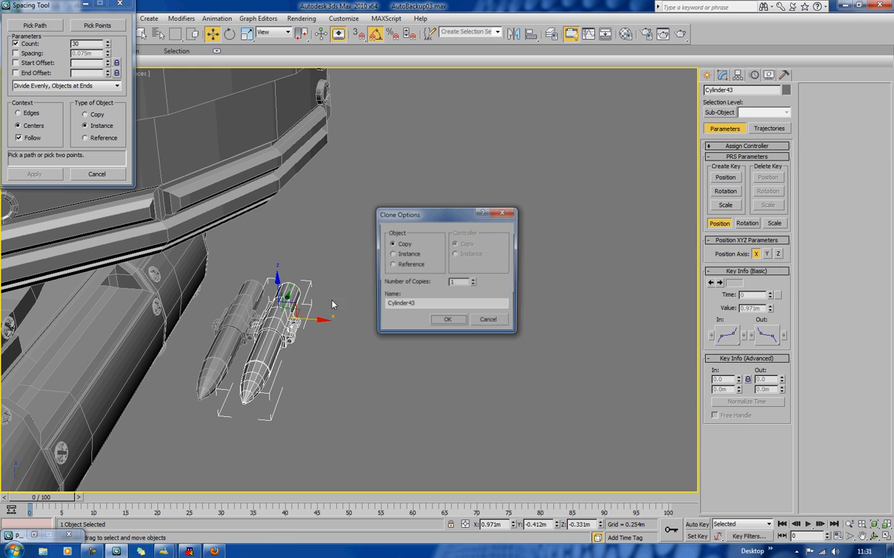
click(474, 280)
click(474, 280)
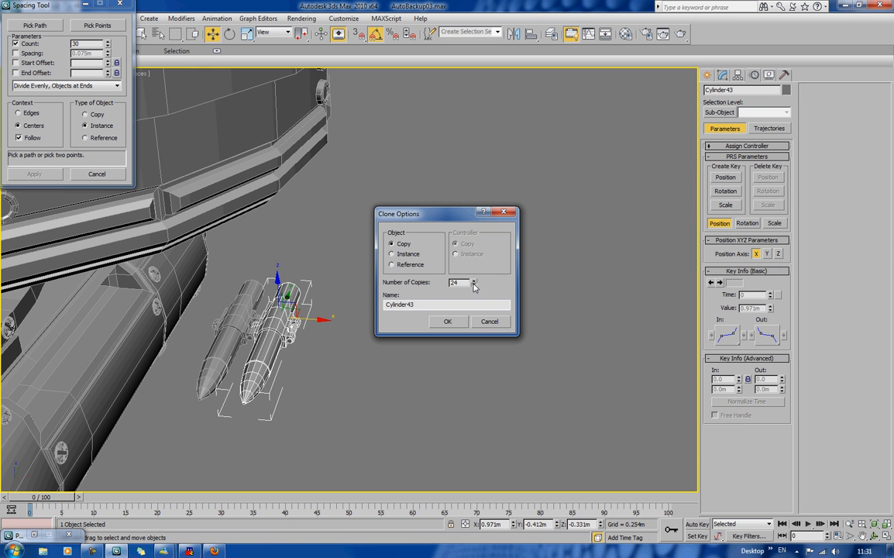
click(450, 323)
middle_drag(569, 324, 383, 305)
scroll(480, 308, down, 5)
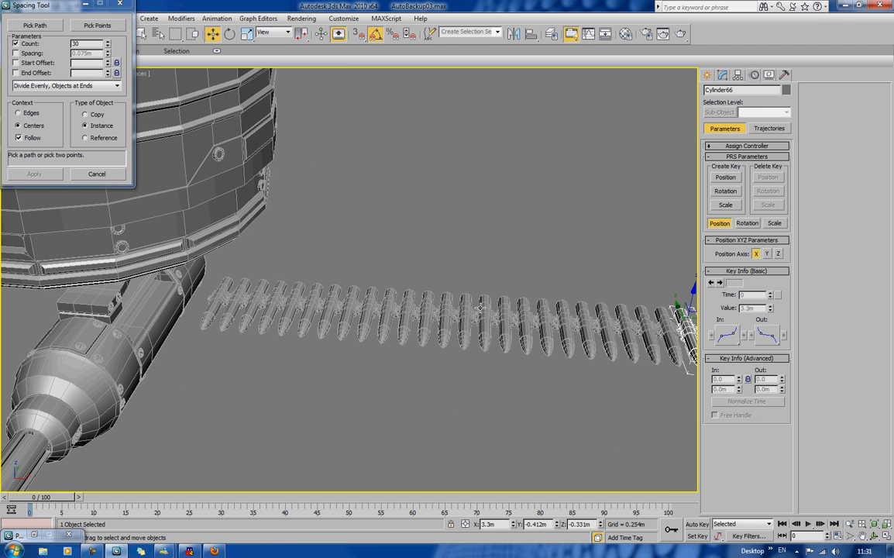
middle_drag(481, 308, 405, 302)
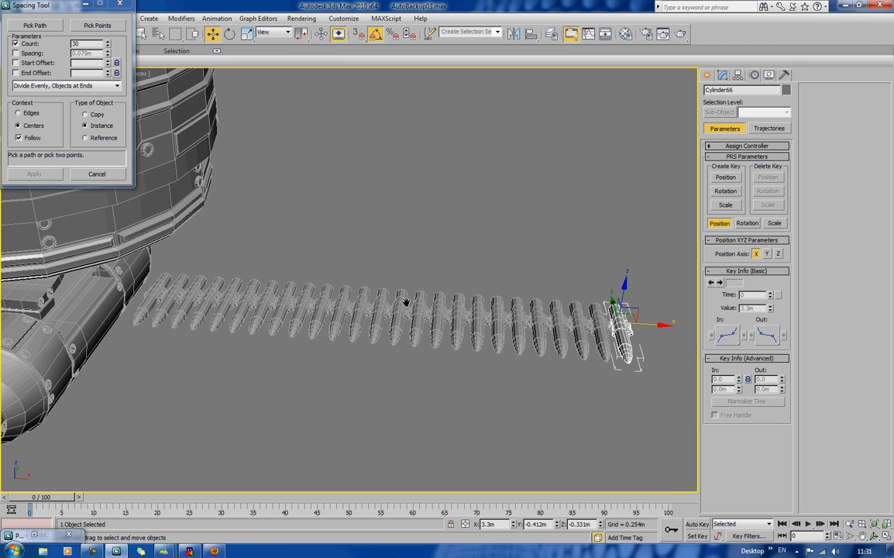
Deselect the cartridges and close the Spacing Tool.
click(530, 256)
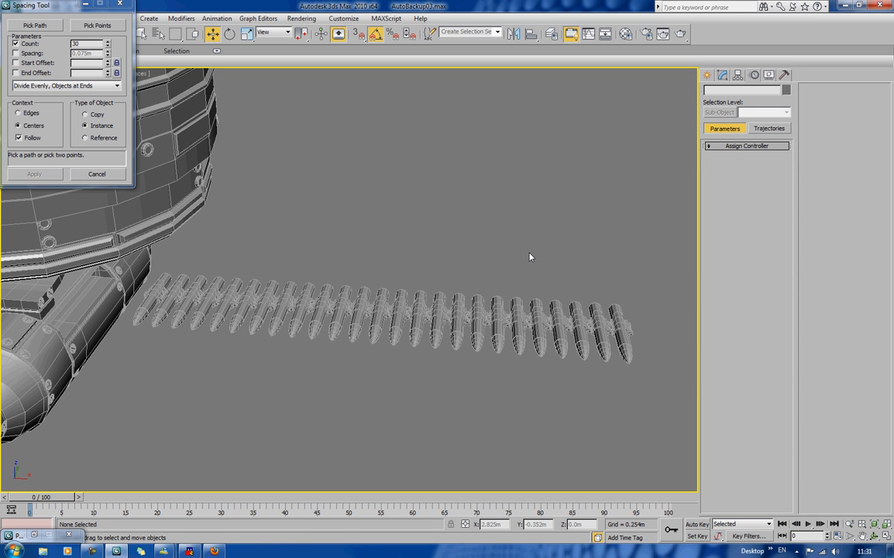
click(200, 308)
click(256, 219)
click(120, 4)
middle_drag(319, 249, 392, 252)
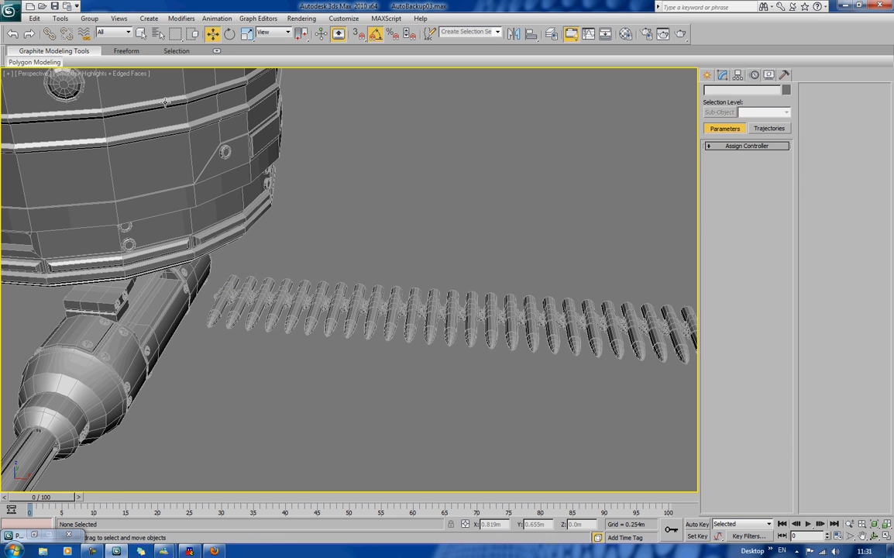
Link the outermost cartridges of the row, each to its neighbour on the gun side, and check the hierarchy by selecting their children.
click(48, 34)
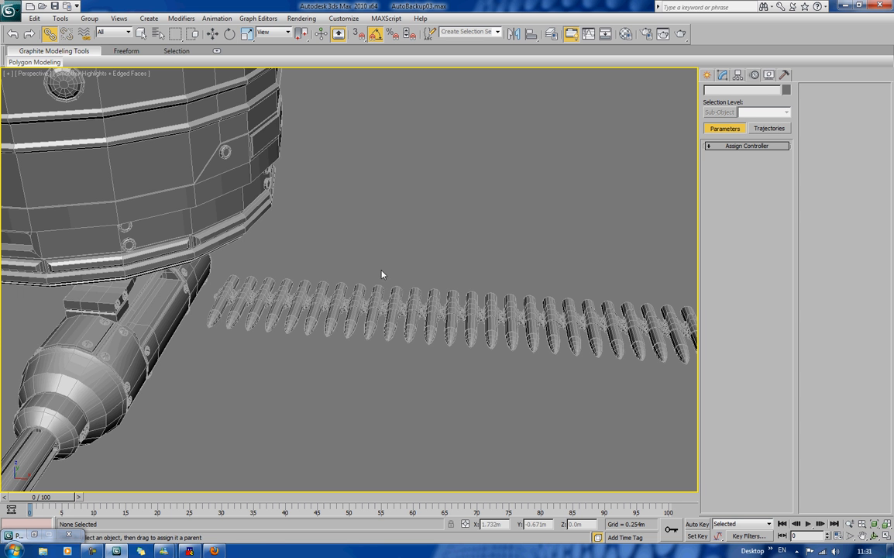
alt+middle_drag(383, 219, 602, 281)
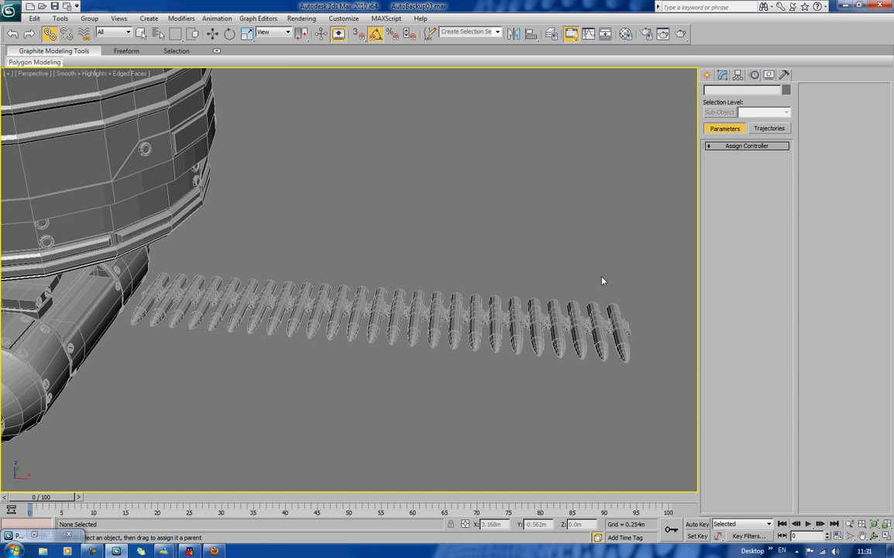
click(619, 327)
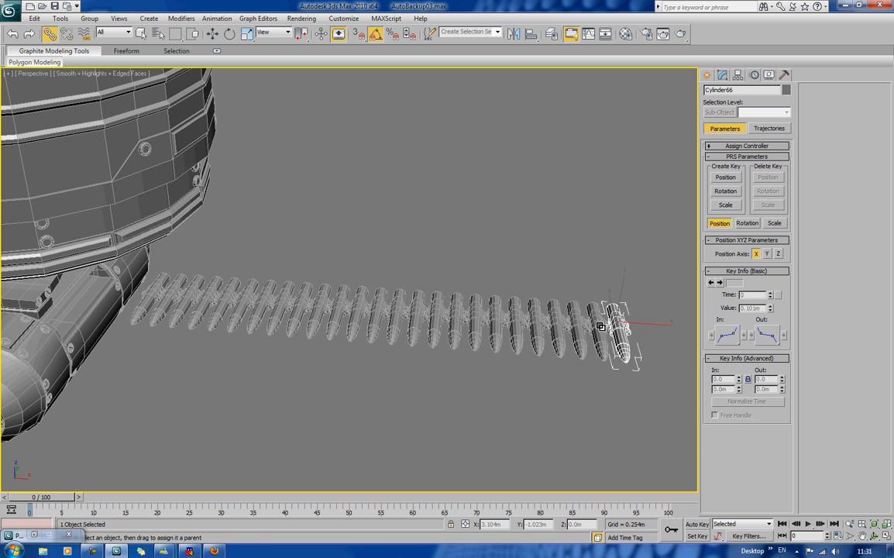
click(601, 328)
click(585, 327)
click(580, 329)
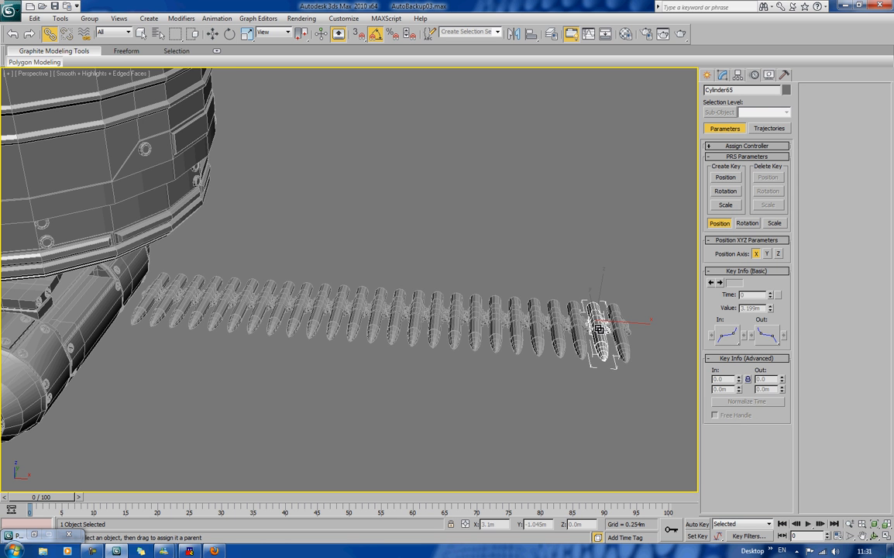
double_click(578, 327)
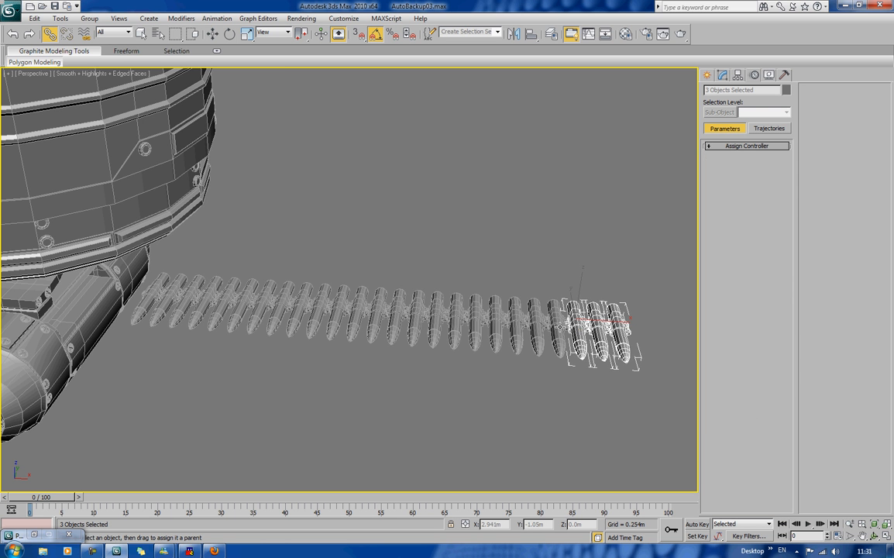
click(577, 327)
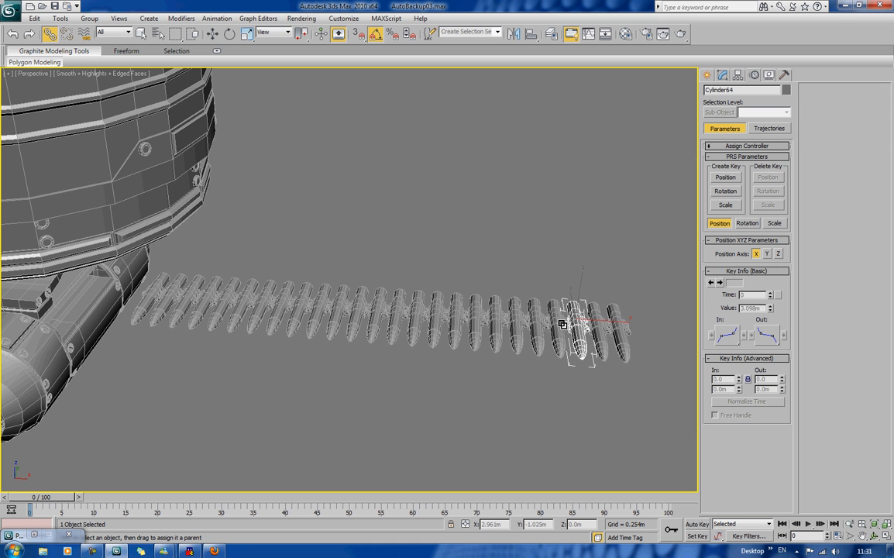
Link the cartridges through the middle of the row one by one toward the gun, and check the chain's children.
click(536, 326)
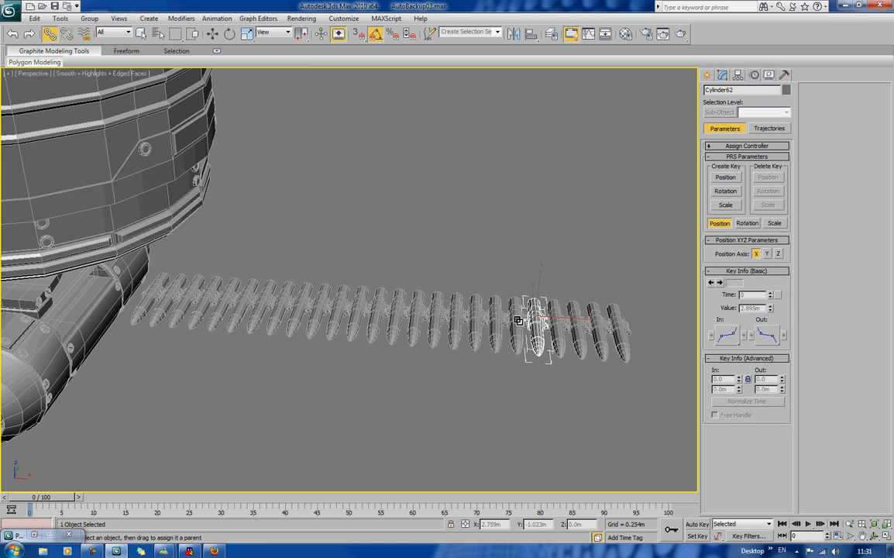
click(516, 323)
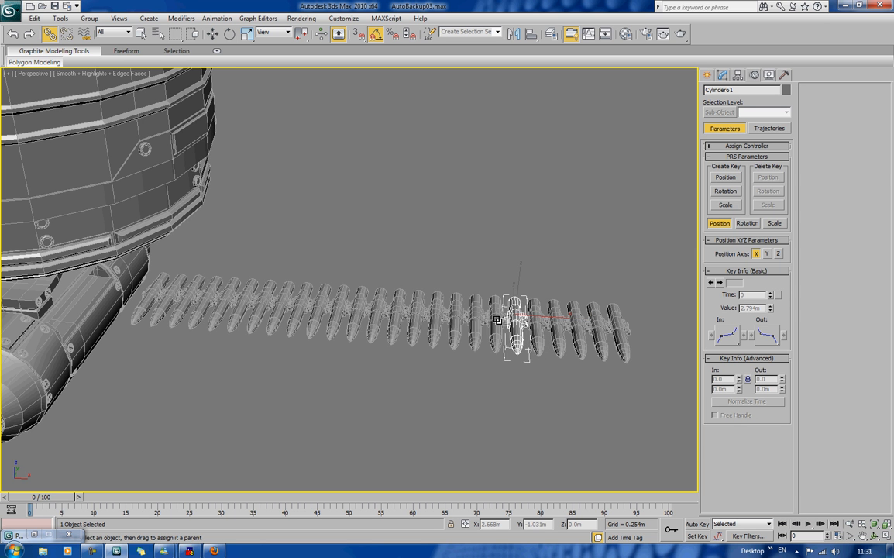
click(495, 320)
click(485, 319)
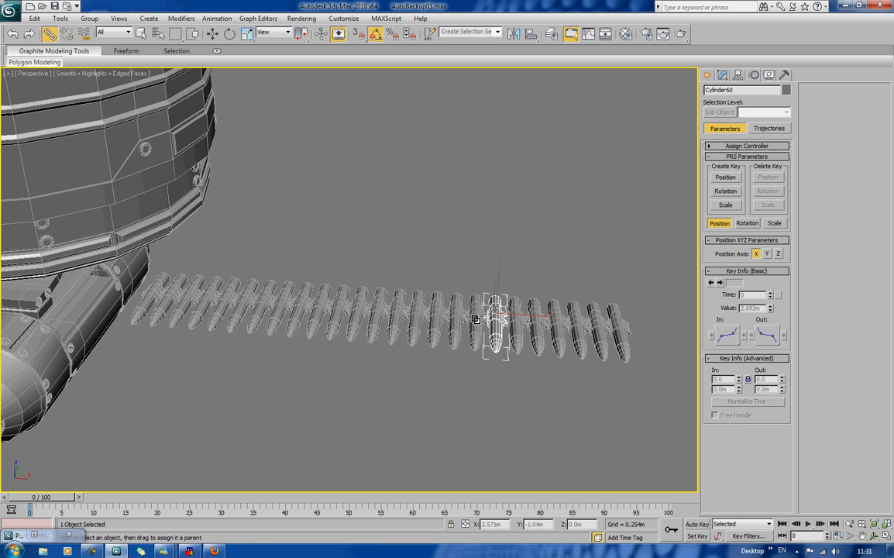
click(474, 318)
drag(474, 319, 455, 320)
click(438, 318)
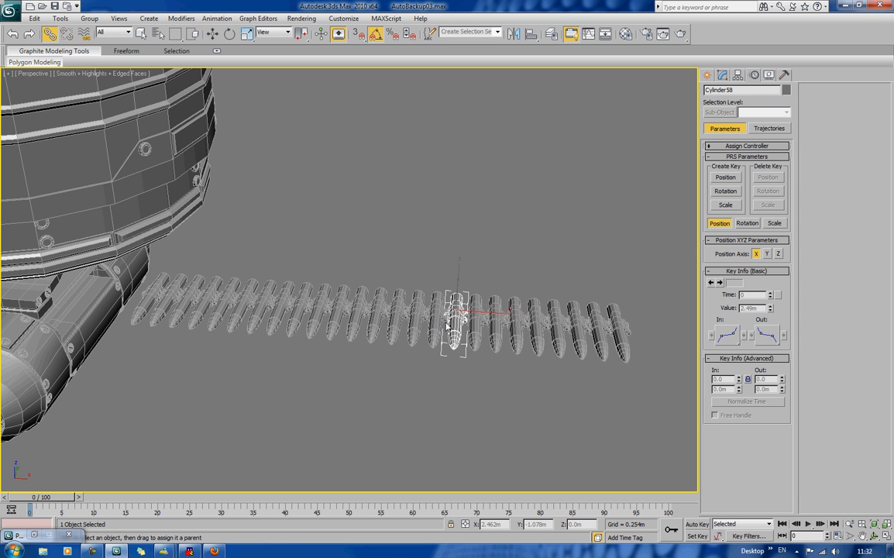
click(415, 317)
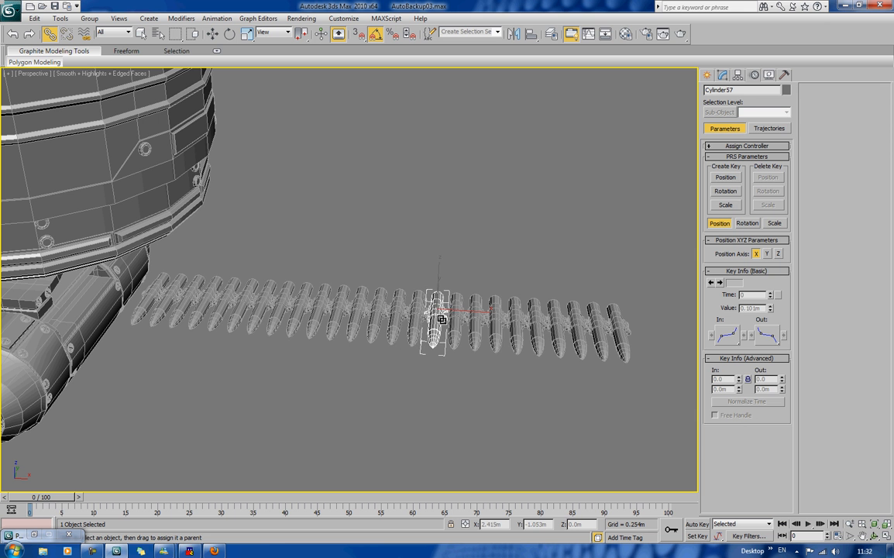
click(412, 315)
click(444, 314)
click(424, 314)
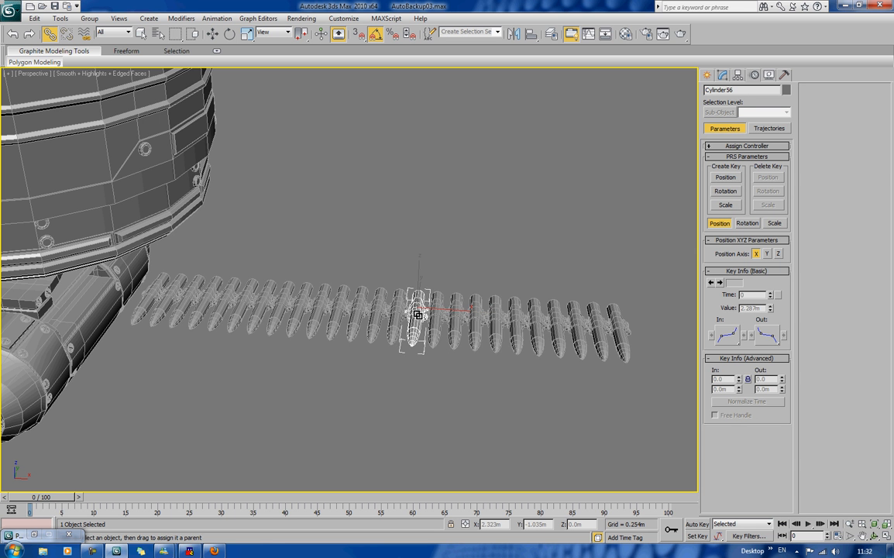
drag(419, 313, 377, 311)
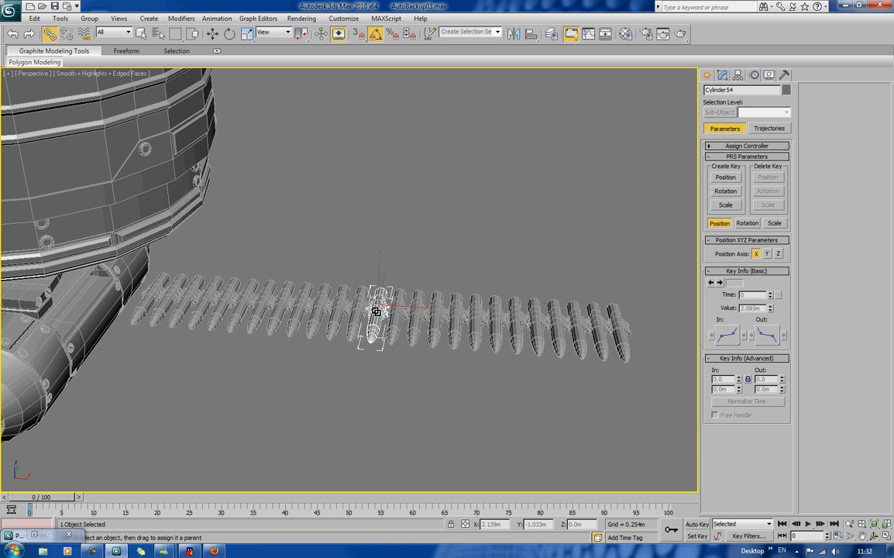
double_click(374, 311)
click(374, 311)
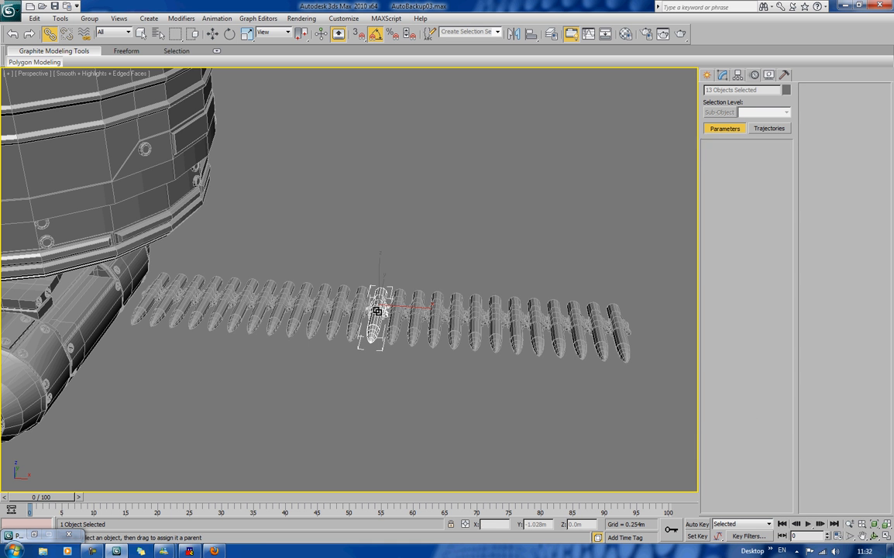
Link the remaining cartridges in sequence so that the one beside the gun is the parent of the whole chain.
click(357, 309)
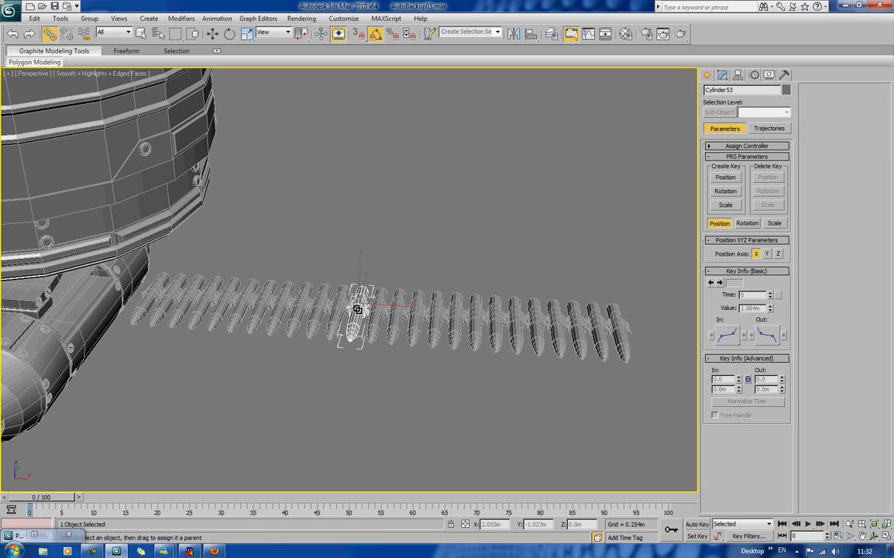
click(332, 309)
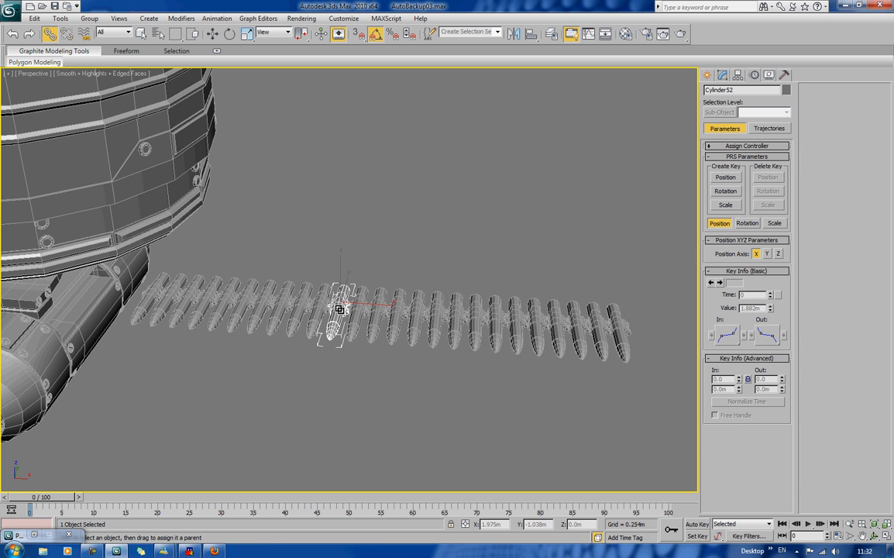
click(320, 307)
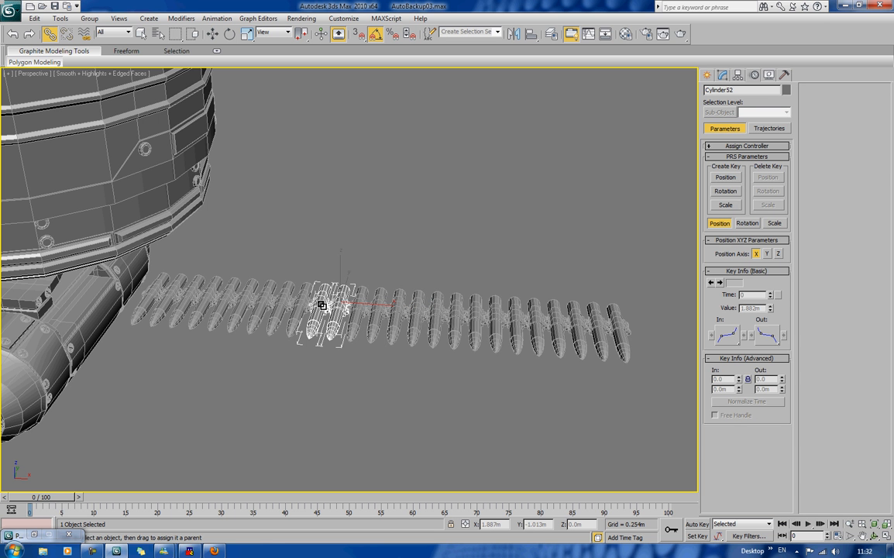
click(302, 306)
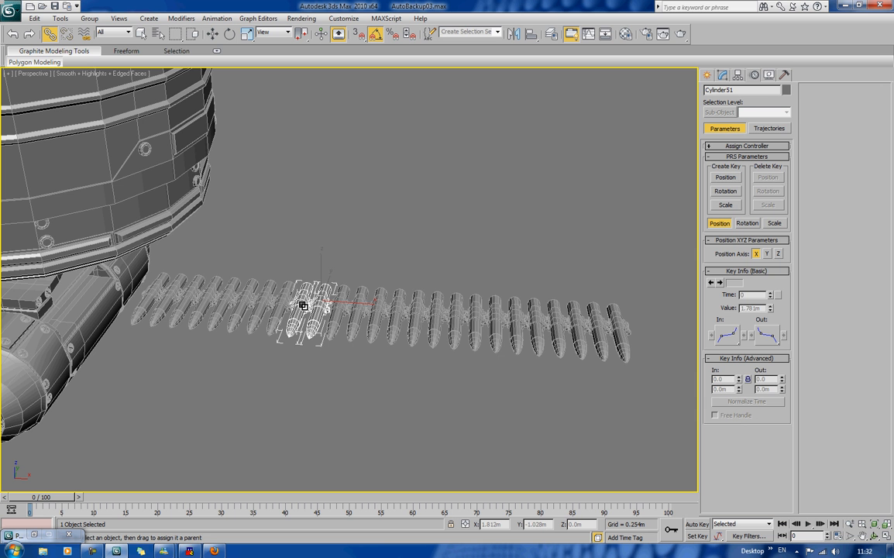
click(280, 309)
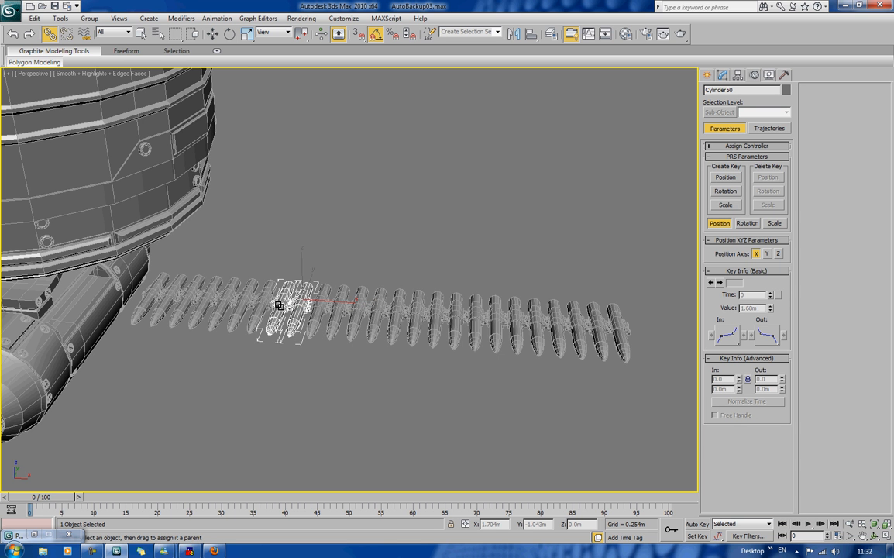
click(263, 305)
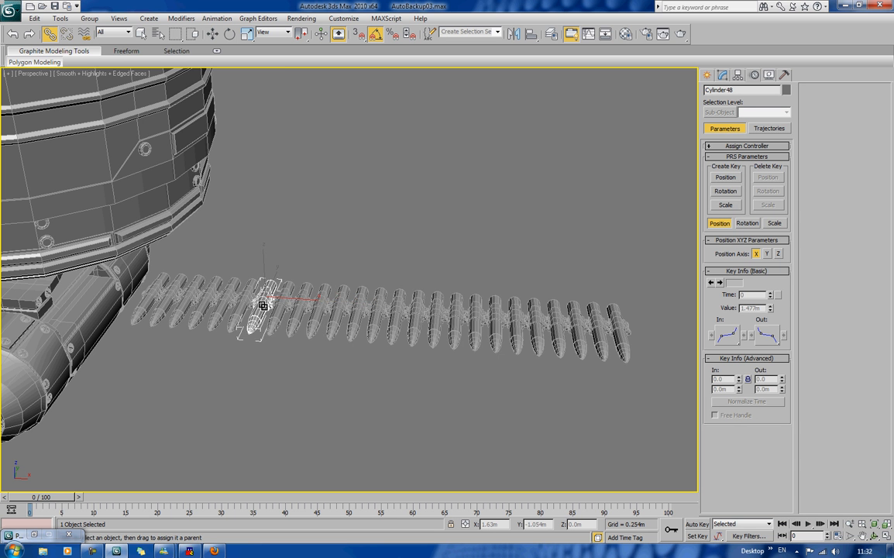
drag(262, 305, 154, 290)
click(246, 302)
click(220, 301)
click(208, 298)
click(193, 297)
click(175, 289)
click(153, 290)
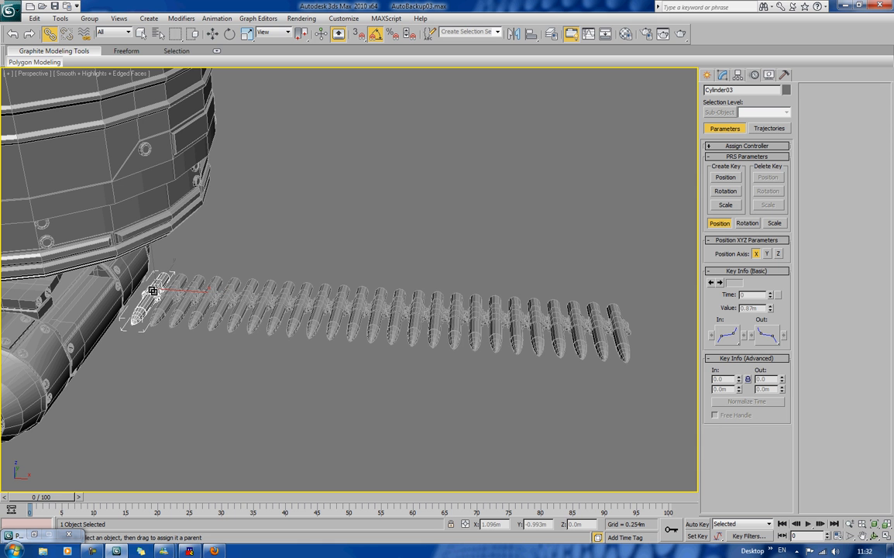
Rotate the second cartridge from the gun, along with its linked chain, to -5 degrees about Y.
click(229, 34)
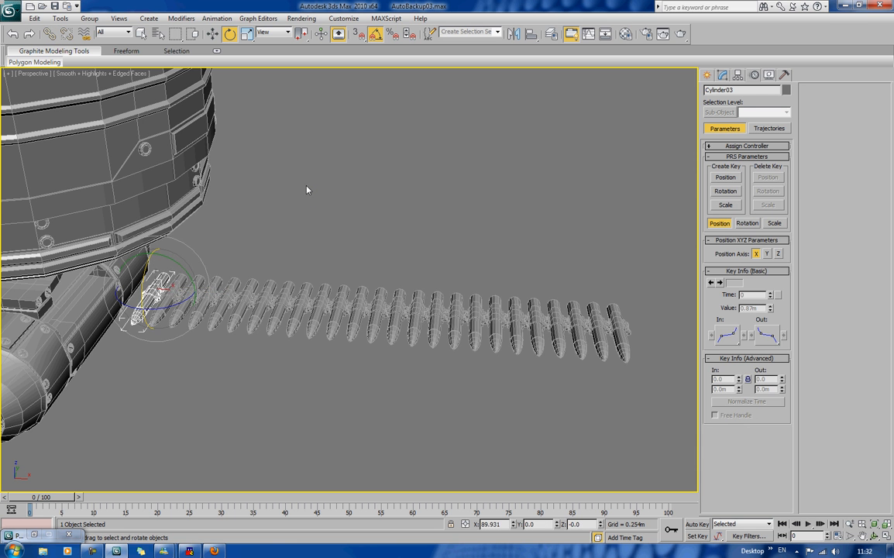
click(261, 188)
click(167, 291)
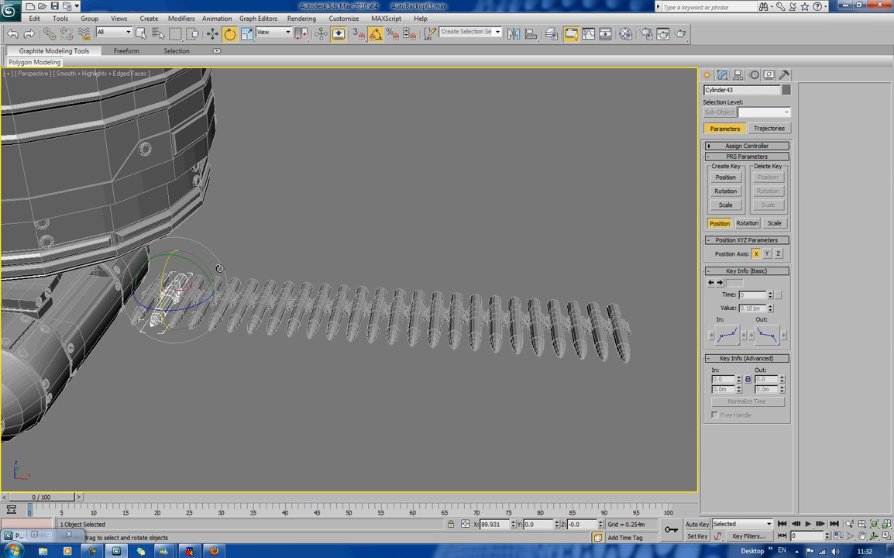
drag(196, 268, 191, 259)
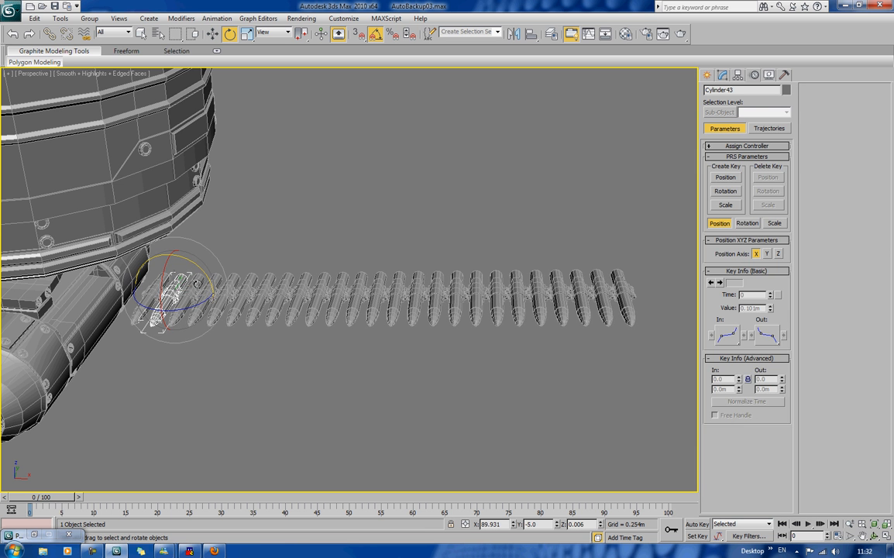
Rotate the third cartridge from the gun to 5 degrees about Y so the rest of the chain slopes downward.
click(206, 394)
click(187, 294)
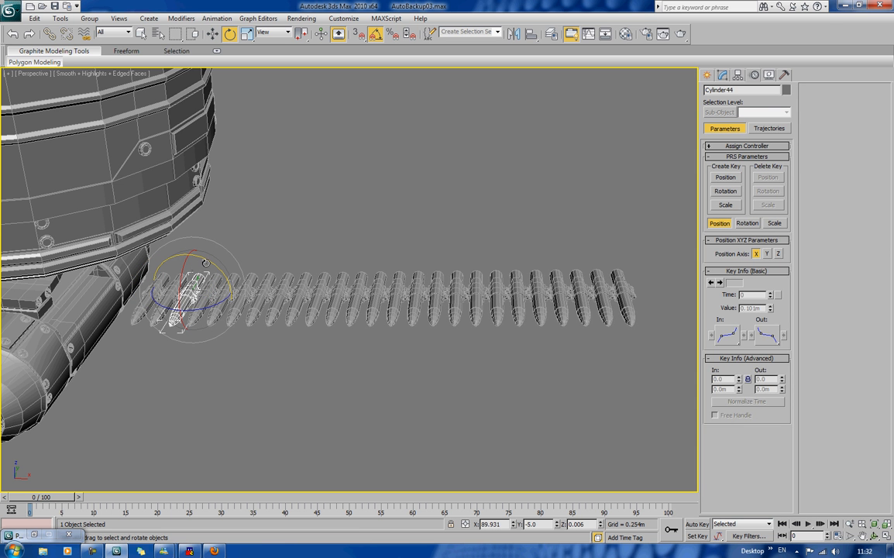
drag(205, 263, 207, 264)
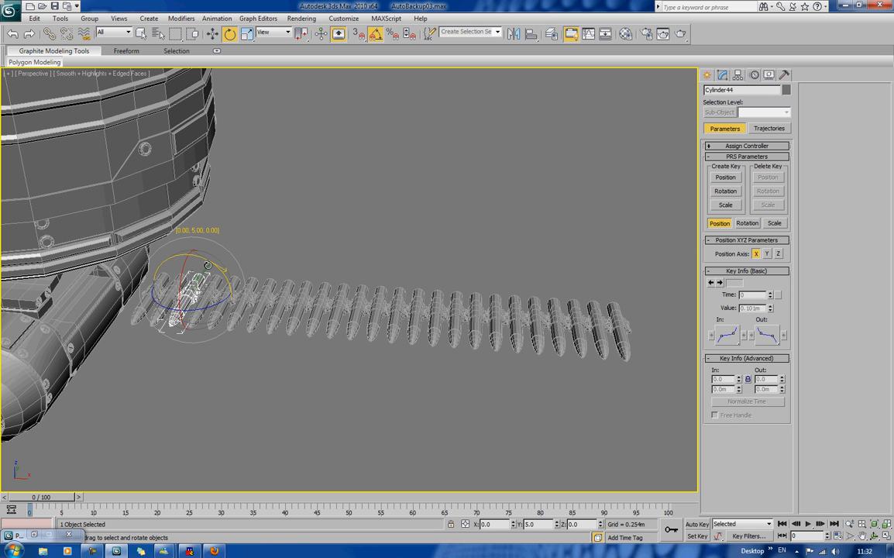
drag(208, 265, 208, 270)
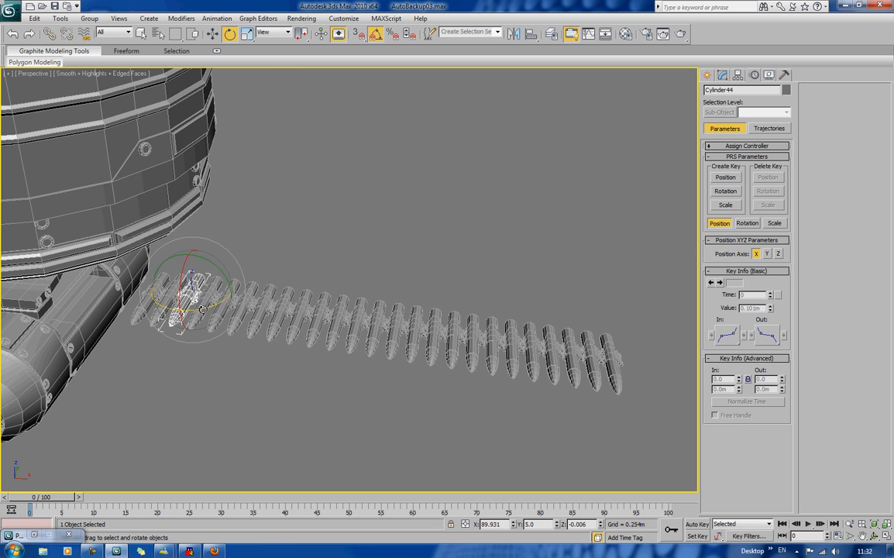
Rotate the fourth cartridge from the gun about Y, and adjust the following cartridges one by one to the middle of the row.
click(210, 294)
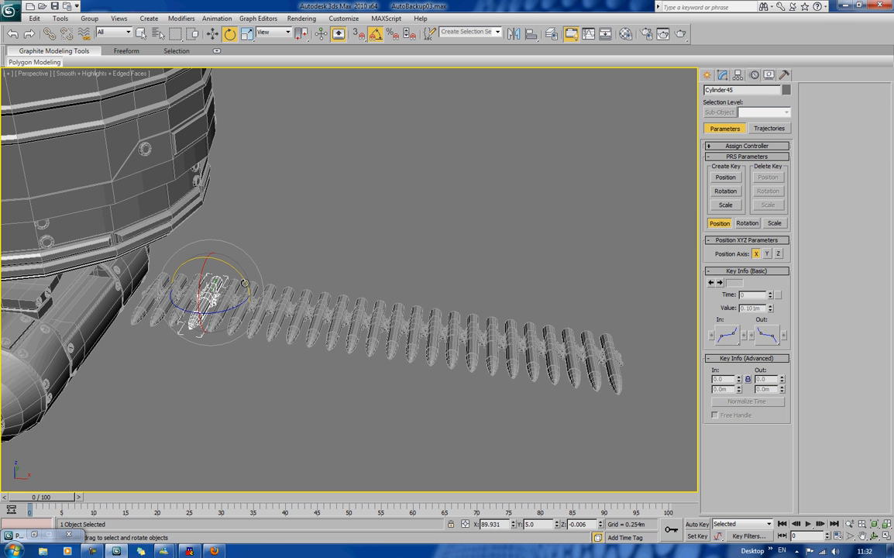
drag(244, 283, 386, 315)
click(231, 293)
click(256, 288)
click(258, 317)
click(280, 305)
click(302, 302)
click(325, 307)
click(343, 305)
click(357, 308)
click(382, 296)
click(403, 308)
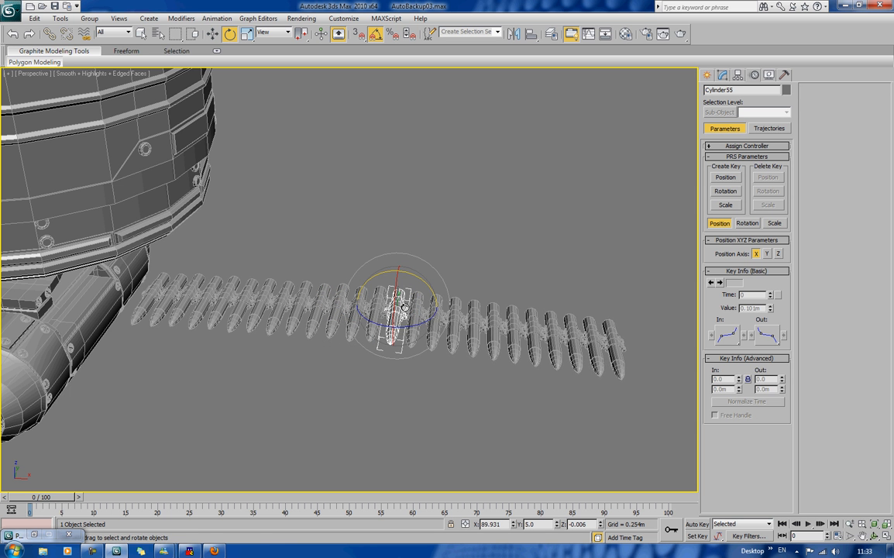
Adjust the rotation of the remaining cartridges in order, from the middle of the row to the far end of the belt.
drag(421, 284, 635, 294)
click(421, 301)
click(440, 299)
click(455, 304)
click(473, 316)
click(493, 319)
click(512, 319)
click(533, 319)
click(554, 319)
click(576, 319)
click(596, 314)
click(615, 323)
click(605, 383)
Try to rotate the last cartridge at the belt's far end, and undo that rotation.
alt+middle_drag(546, 409, 539, 337)
scroll(543, 369, up, 4)
alt+middle_drag(538, 337, 310, 349)
click(171, 281)
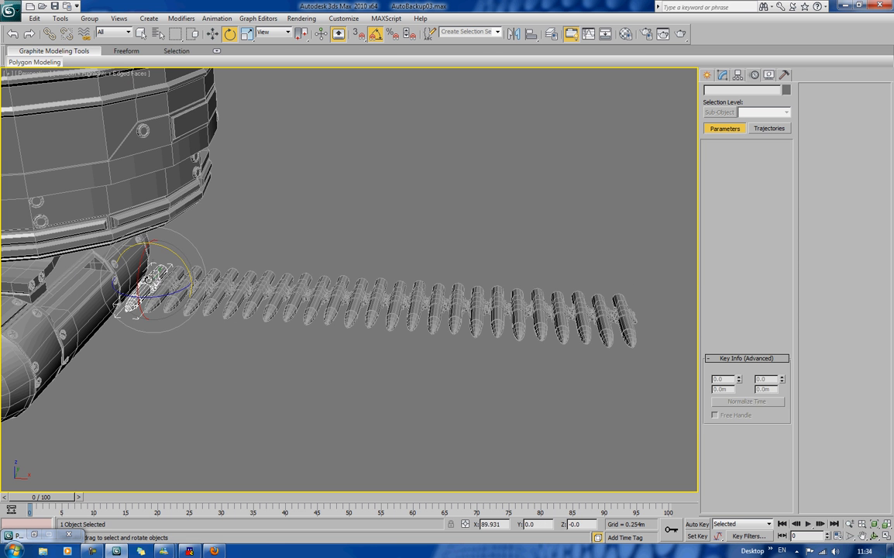
alt+middle_drag(170, 281, 242, 291)
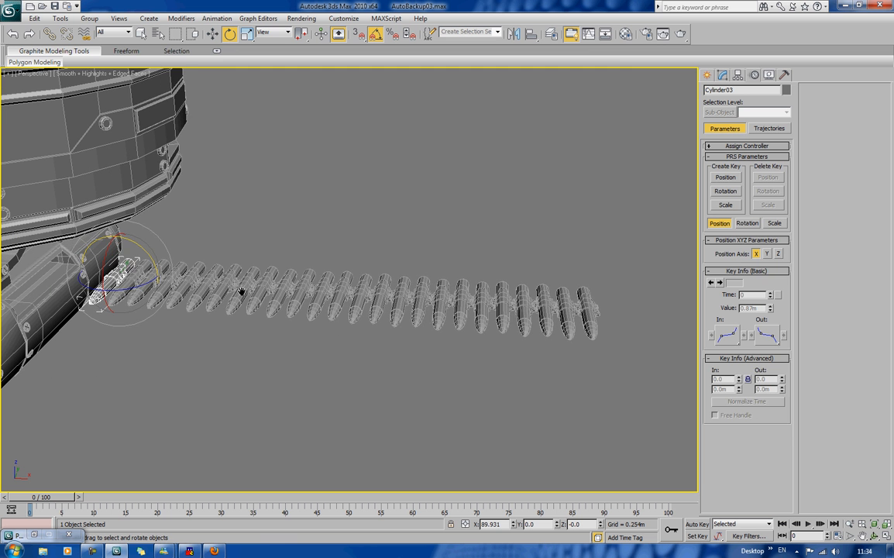
click(315, 397)
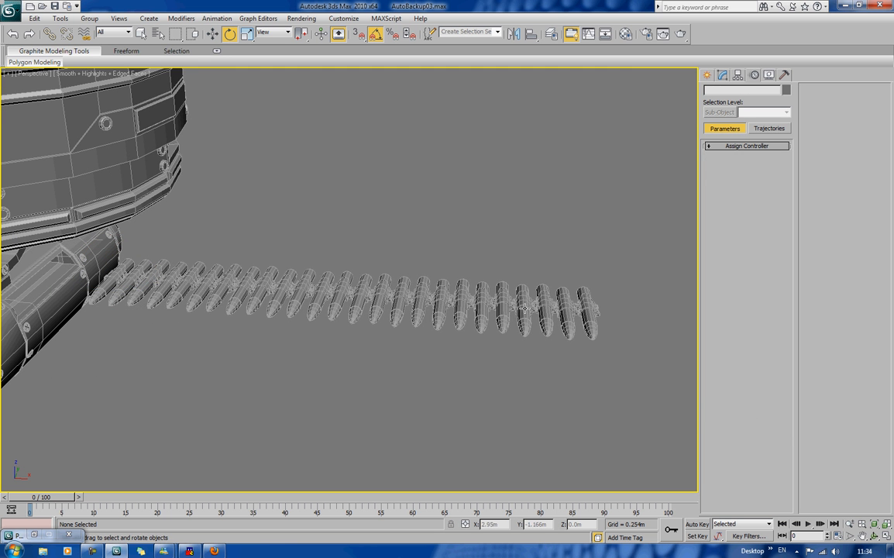
click(588, 302)
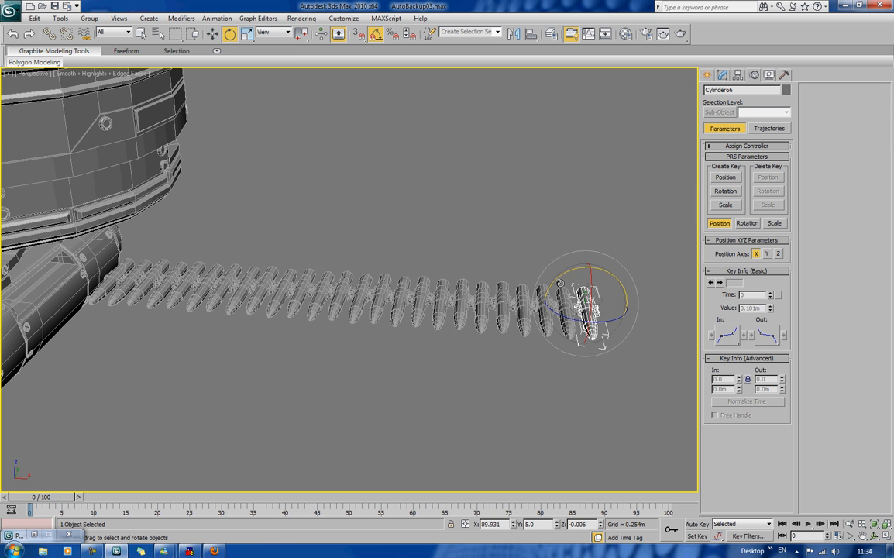
drag(555, 278, 542, 279)
key(ctrl+z)
click(186, 388)
Create an HI Solver IK chain from the cartridge beside the gun to the last cartridge of the belt.
click(116, 271)
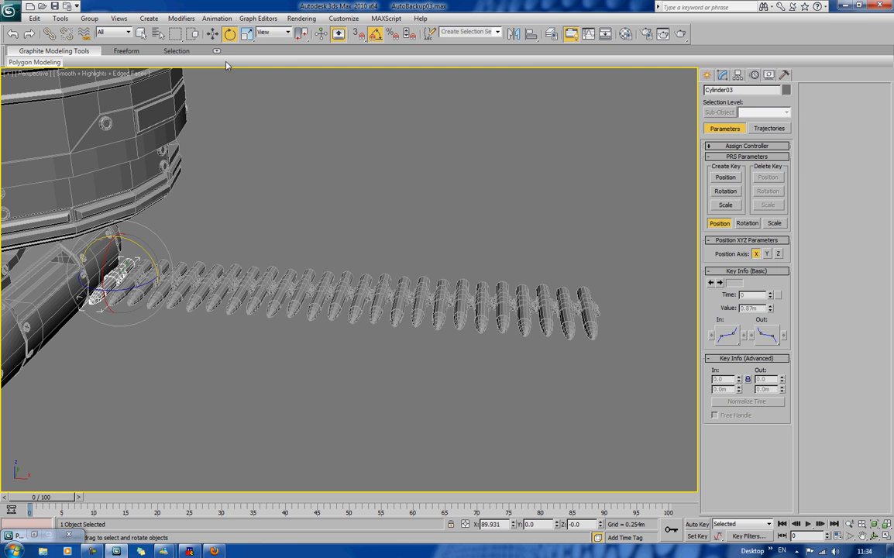
click(210, 19)
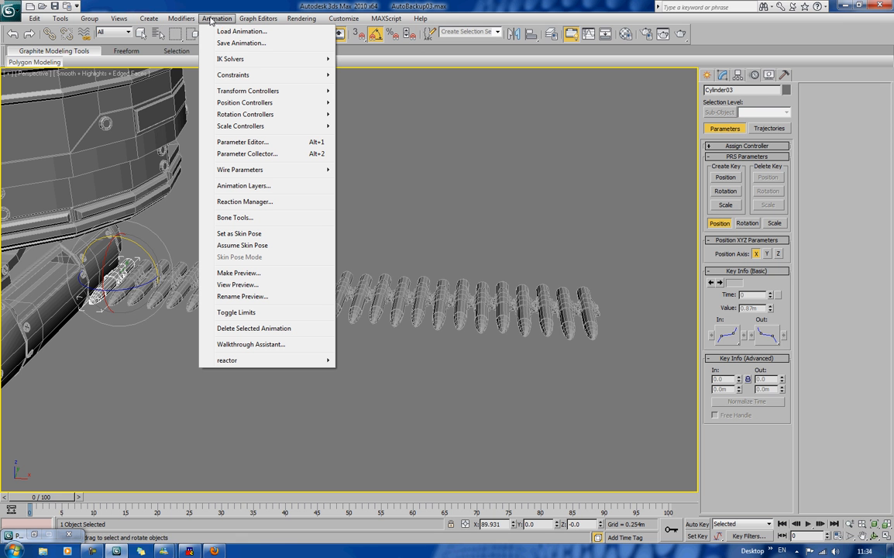
mouse_move(333, 60)
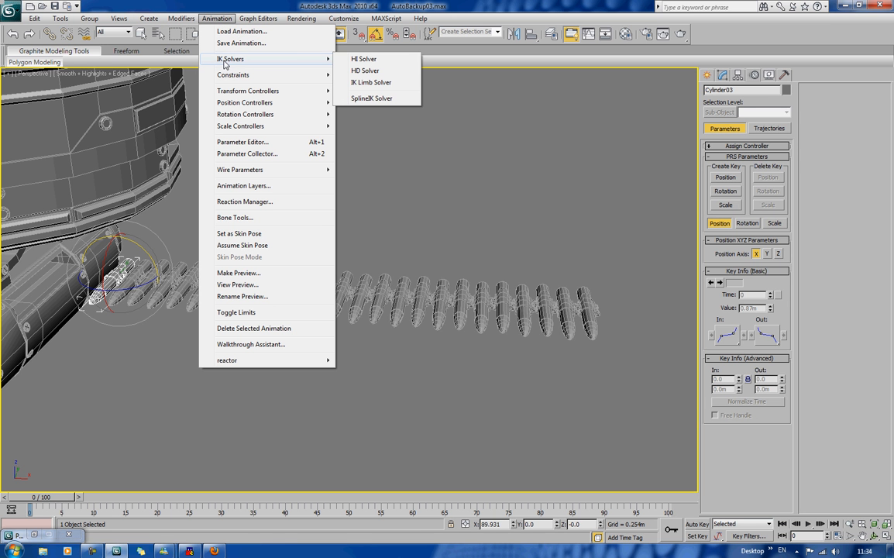
click(364, 59)
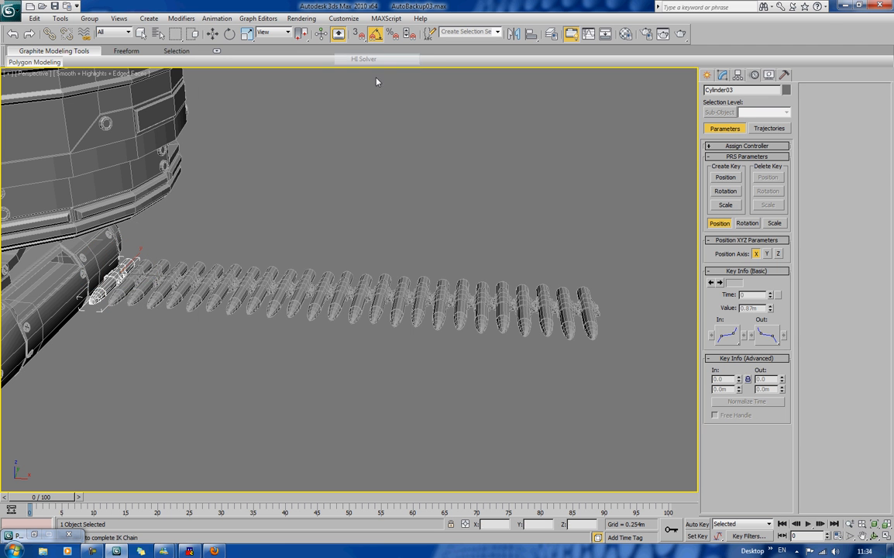
click(593, 310)
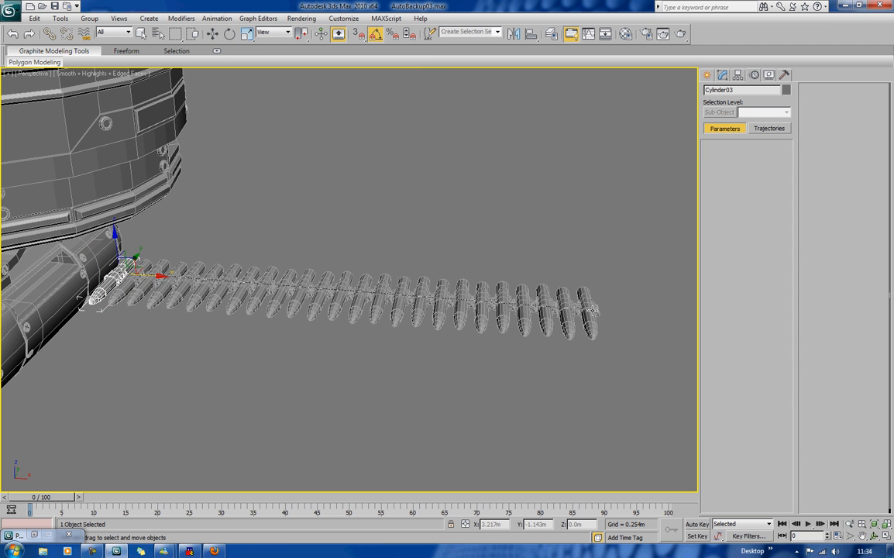
Try bending the belt by moving the IK goal up and toward the turret, and undo the trial moves.
drag(598, 288, 467, 223)
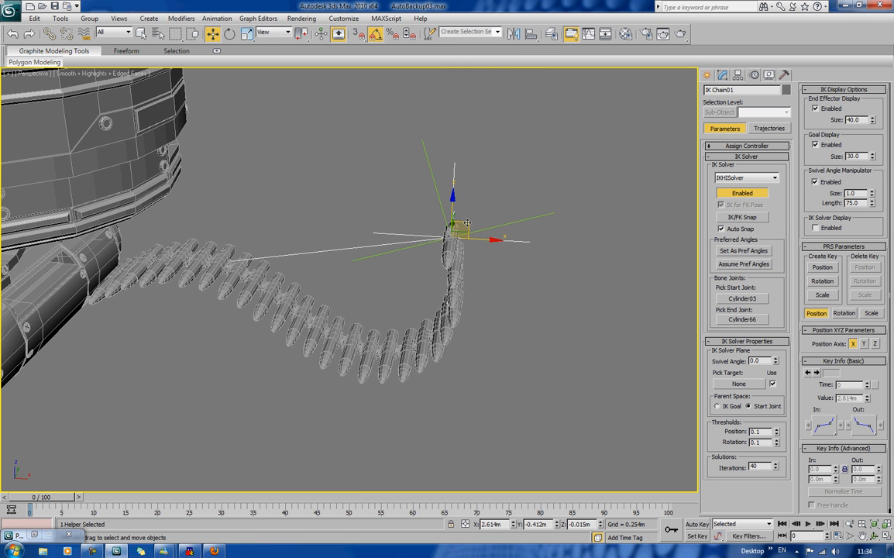
key(ctrl+z)
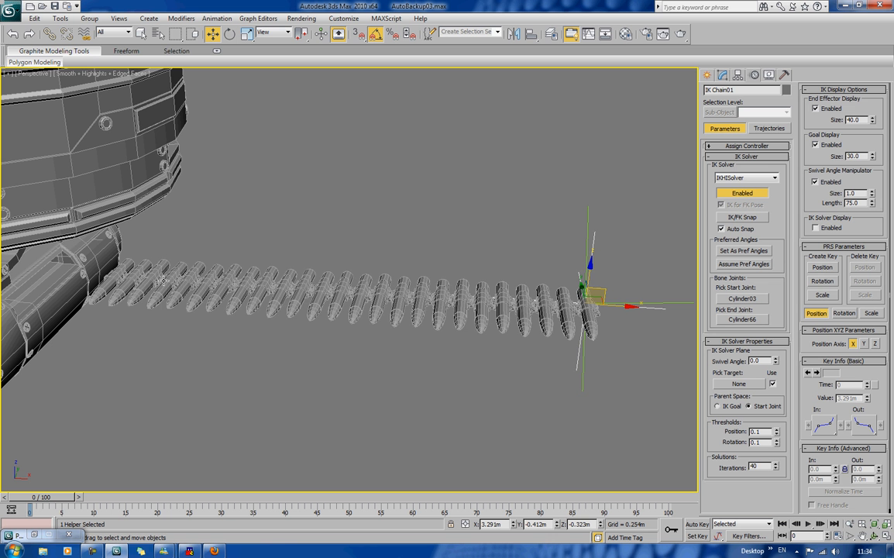
drag(588, 269, 568, 203)
right_click(567, 203)
Move the IK goal up and toward the turret to about X 2.386 m, Z 0.278 m, and check the bent belt.
drag(603, 293, 439, 203)
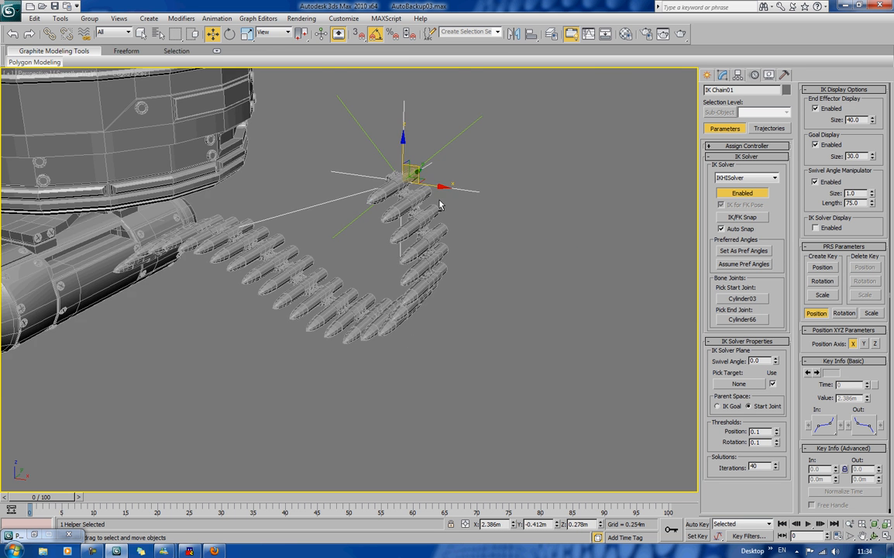
alt+middle_drag(439, 204, 402, 208)
scroll(402, 206, up, 1)
drag(397, 183, 379, 208)
alt+middle_drag(380, 208, 404, 304)
Try moving the cartridge beside the gun along X to see how its joint behaves.
click(328, 238)
scroll(366, 241, up, 3)
drag(338, 252, 343, 276)
alt+middle_drag(391, 294, 351, 292)
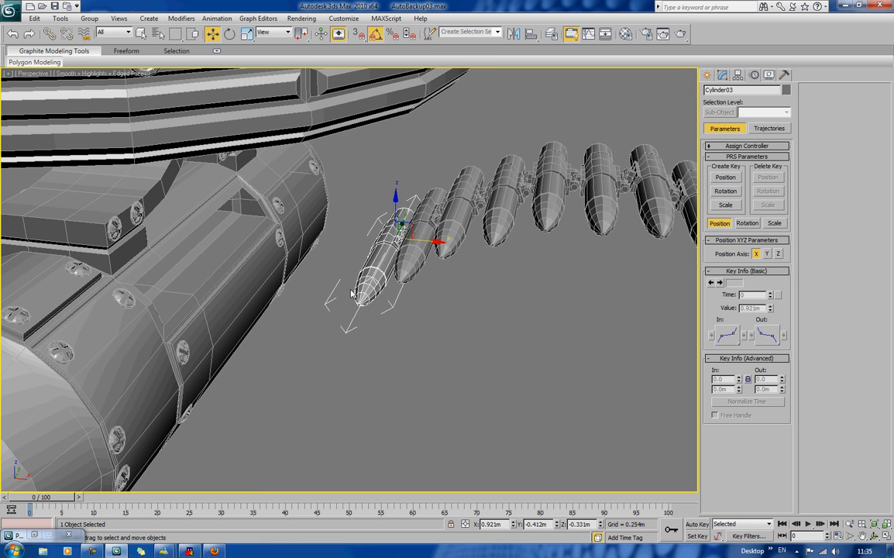
drag(354, 293, 346, 293)
middle_drag(424, 281, 403, 329)
scroll(408, 354, up, 3)
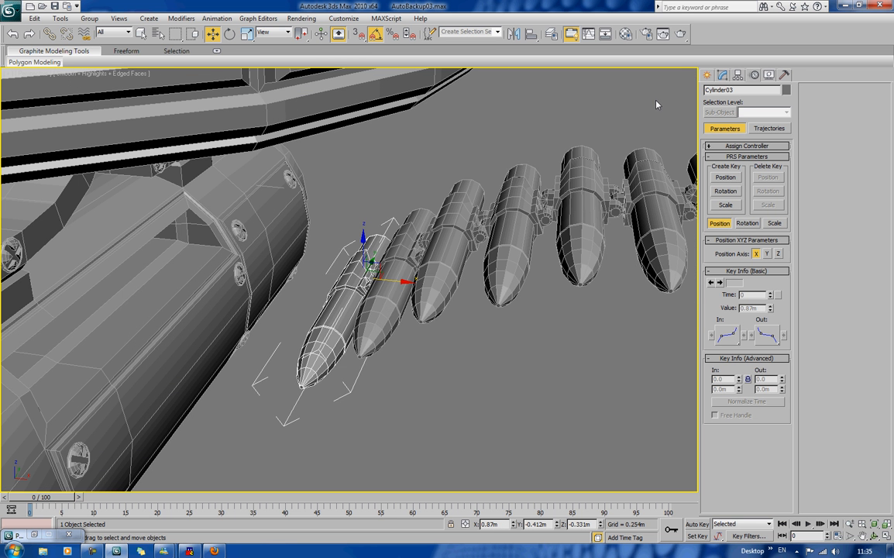
In the first cartridge's IK joint settings, deactivate X sliding and rotation about X, Y and Z.
click(739, 75)
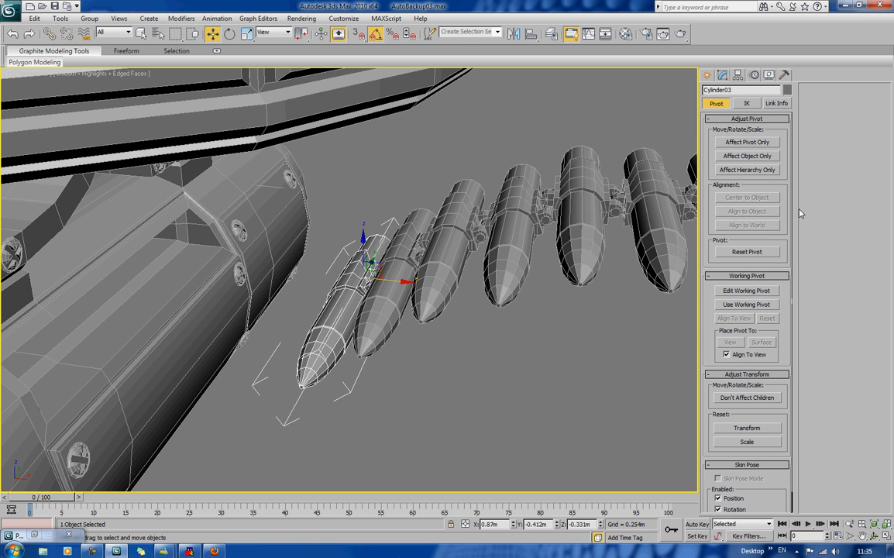
drag(787, 226, 779, 126)
click(746, 104)
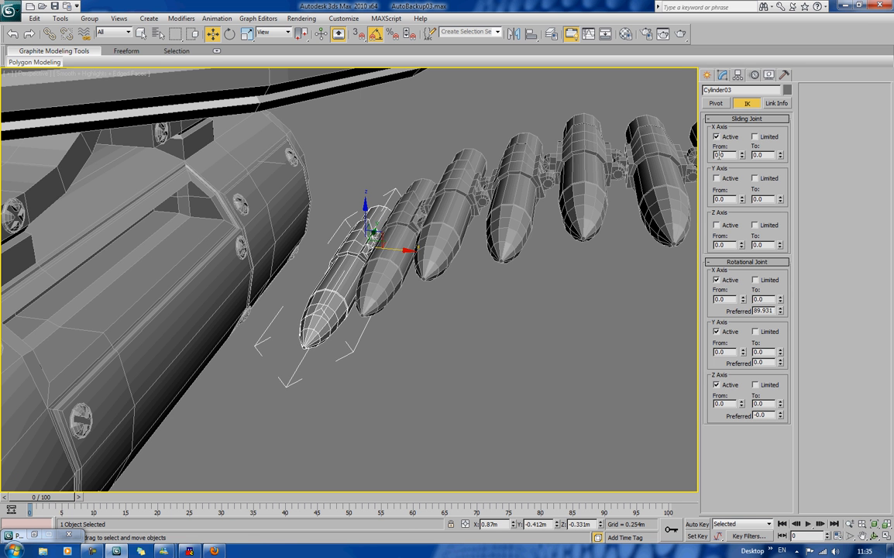
middle_drag(531, 291, 696, 315)
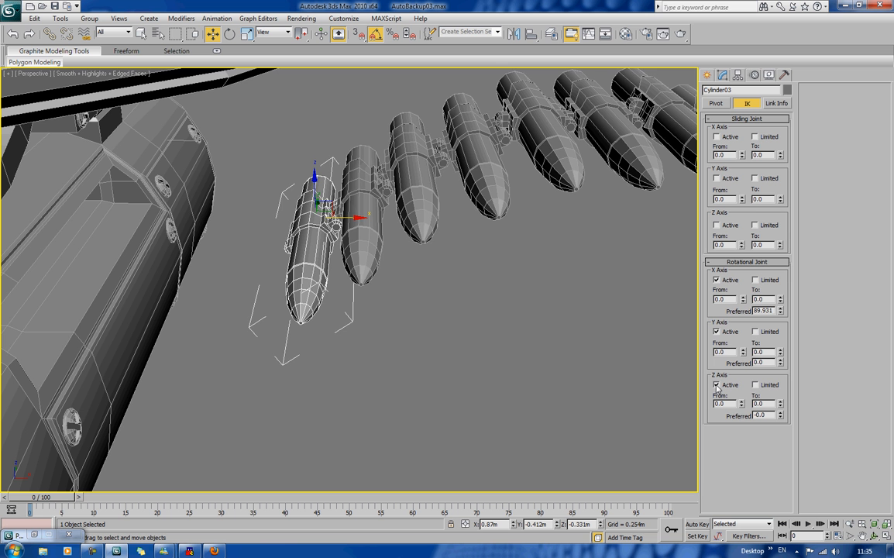
click(716, 331)
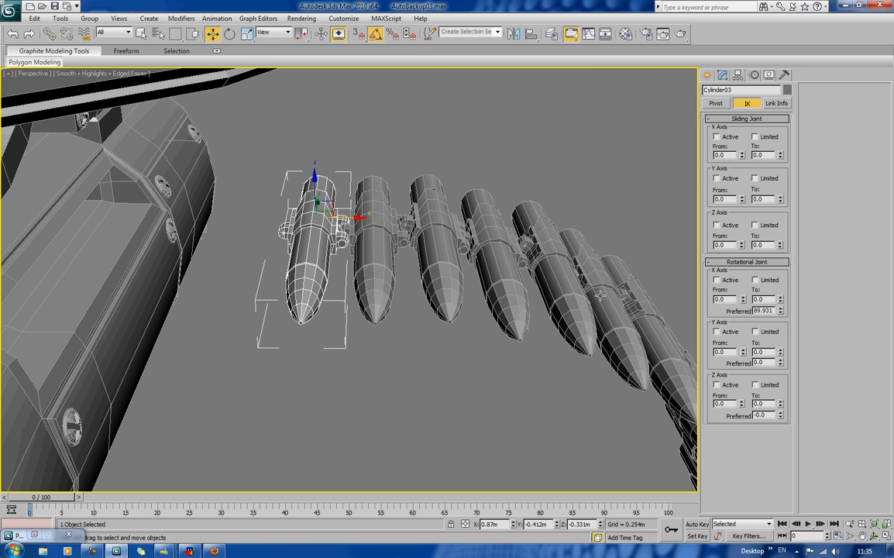
Select the IK goal and nudge it to about X 2.388 m, Z 0.283 m to test the locked first joint.
middle_drag(600, 295, 533, 271)
alt+middle_drag(533, 271, 481, 271)
scroll(530, 273, down, 5)
alt+middle_drag(481, 271, 369, 267)
click(509, 140)
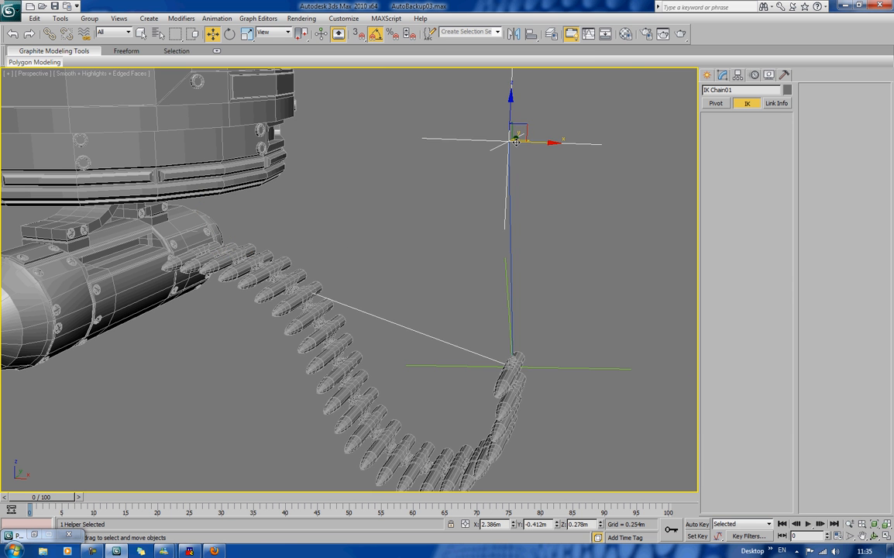
mouse_move(522, 127)
mouse_down()
mouse_move(525, 197)
mouse_move(410, 288)
mouse_move(299, 191)
mouse_move(335, 281)
mouse_move(592, 201)
mouse_move(345, 201)
mouse_move(488, 201)
mouse_move(417, 196)
mouse_move(450, 205)
mouse_move(528, 128)
mouse_up()
Reactivate rotation about Y and X for the cartridge beside the gun, leaving Z inactive.
alt+middle_drag(167, 250, 146, 280)
click(191, 278)
middle_drag(548, 357, 547, 338)
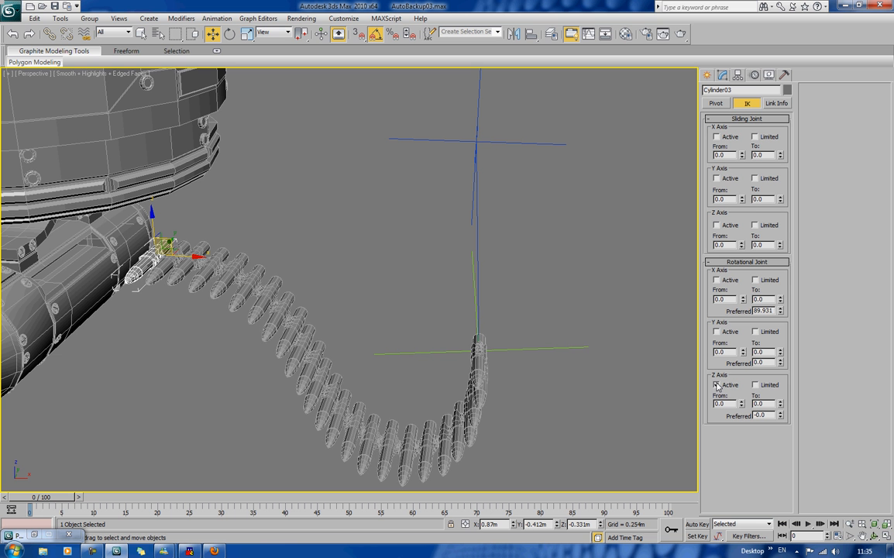
click(716, 332)
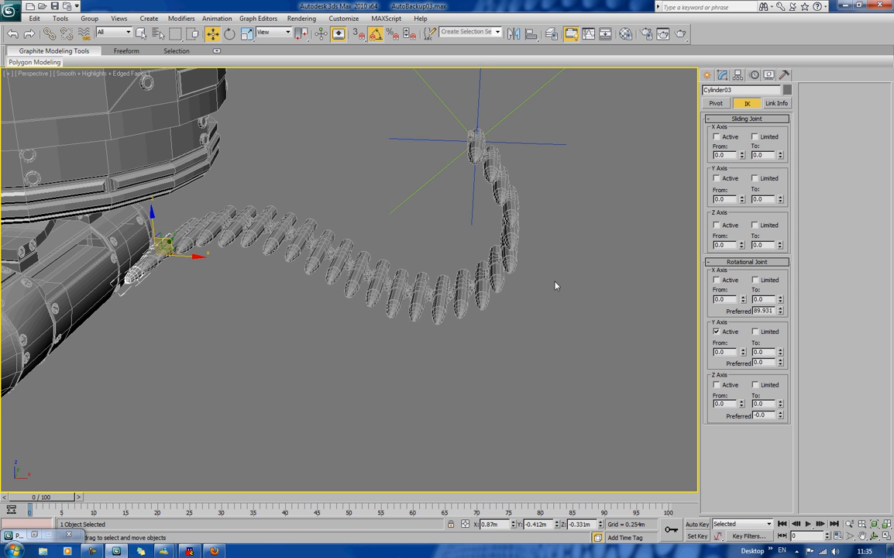
alt+middle_drag(554, 285, 531, 355)
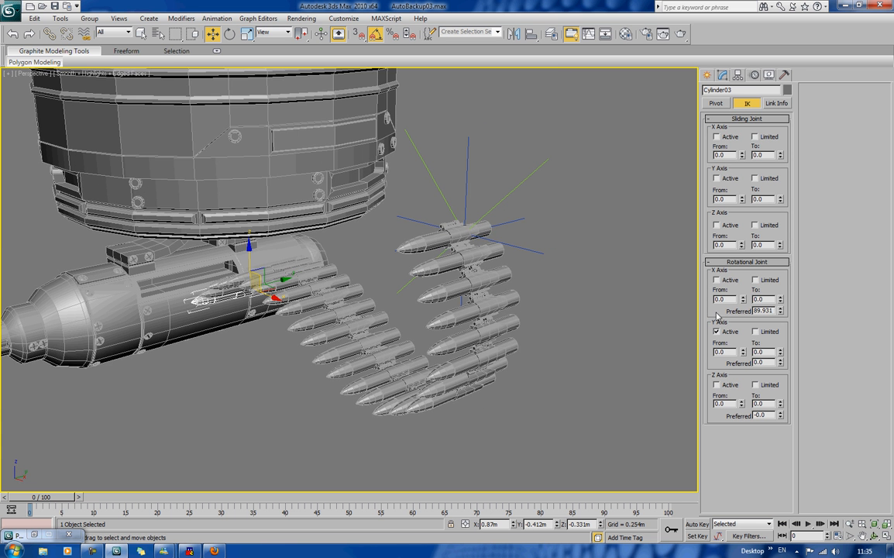
middle_drag(496, 237, 495, 249)
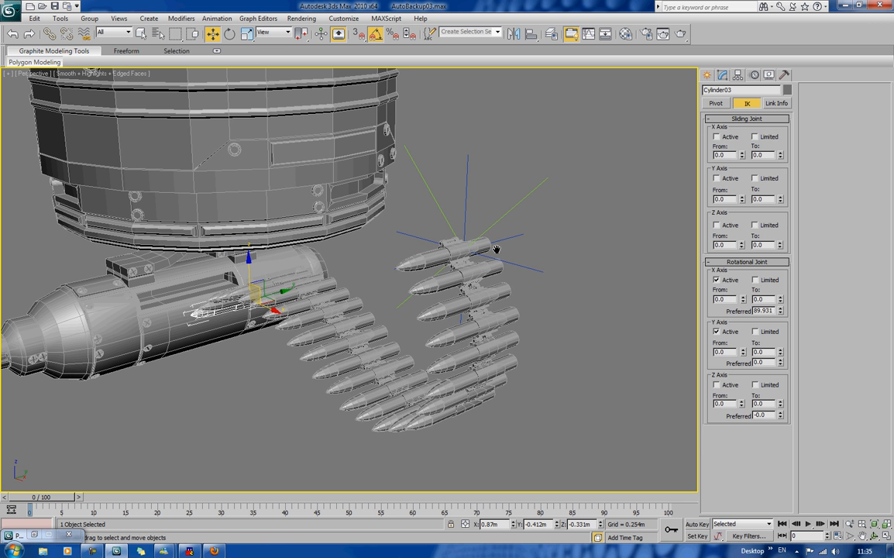
Test the belt's bending with the IK goal, leaving the goal at about X 2.388 m, Z 0.265 m.
click(465, 208)
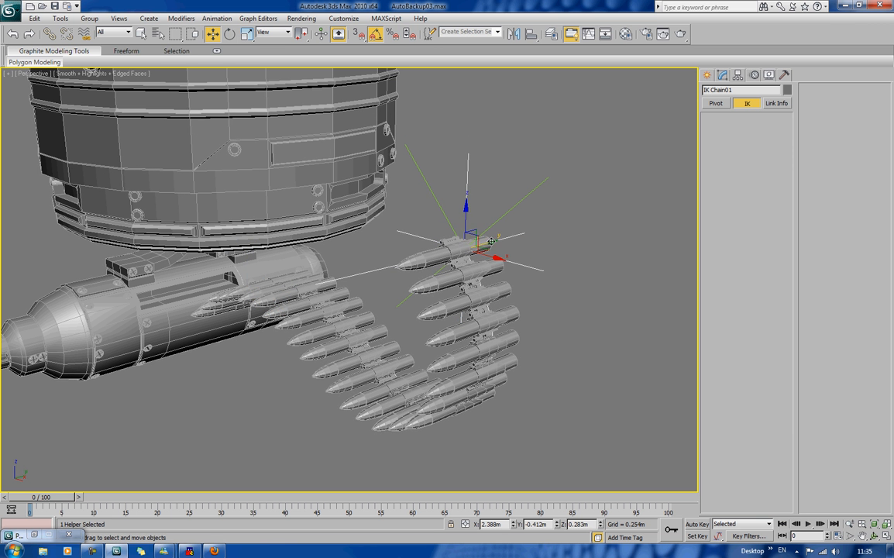
drag(491, 242, 448, 243)
middle_drag(442, 217, 443, 240)
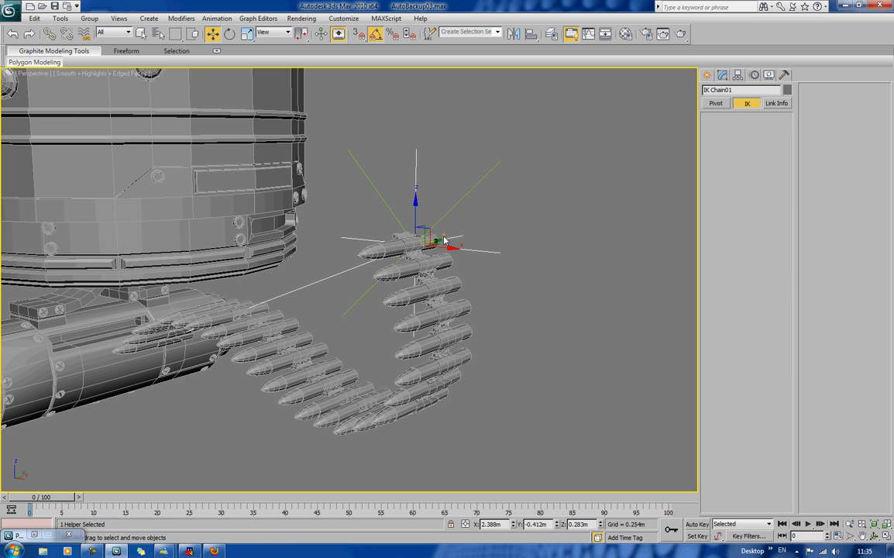
mouse_move(417, 213)
mouse_down()
mouse_move(423, 158)
mouse_move(415, 310)
mouse_move(422, 19)
mouse_move(425, 290)
mouse_move(422, 163)
mouse_move(418, 236)
mouse_move(399, 215)
mouse_up()
alt+middle_drag(399, 214, 283, 380)
Move the first cartridge of the belt into the gun body, to about X 0.468 m, Z -0.344 m.
click(256, 346)
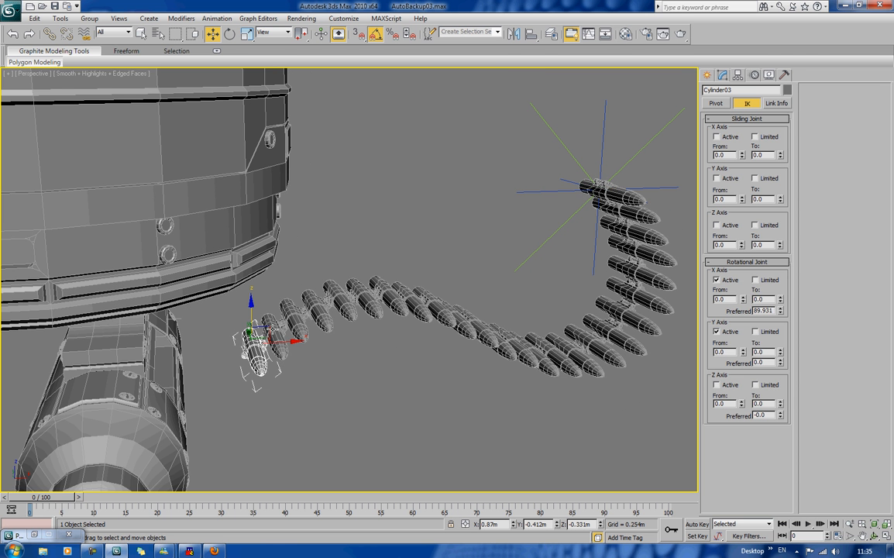
drag(262, 332, 176, 338)
alt+middle_drag(177, 339, 393, 331)
scroll(197, 360, up, 3)
scroll(305, 363, up, 3)
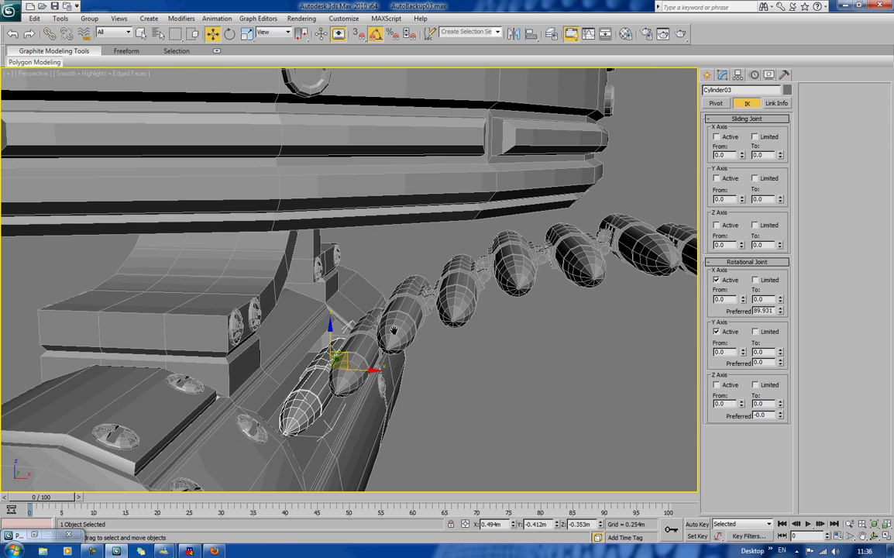
drag(336, 357, 330, 344)
scroll(528, 353, down, 4)
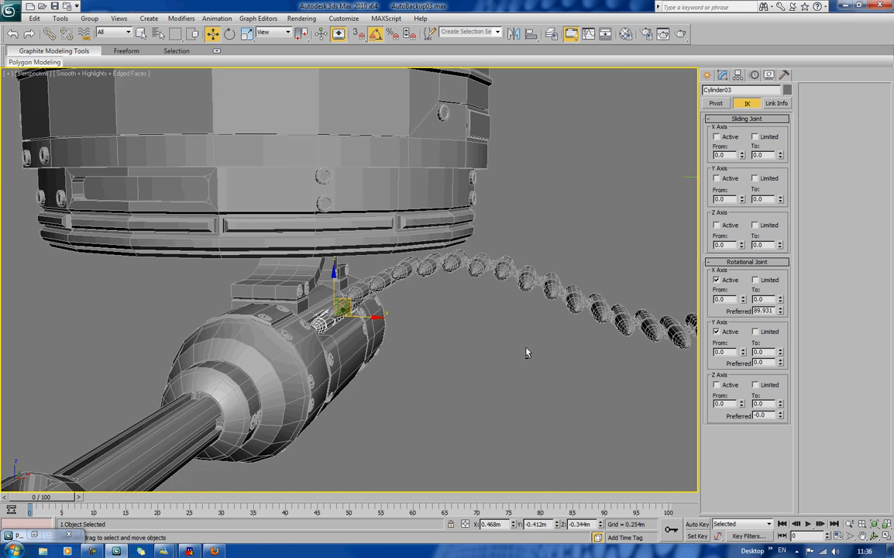
Move the IK goal toward the turret to about X 1.563 m, Z 0.235 m so the belt curls back.
mouse_move(528, 353)
alt+middle_down()
mouse_move(443, 356)
mouse_move(545, 355)
alt+middle_up()
click(576, 302)
alt+middle_drag(626, 318, 403, 321)
click(550, 262)
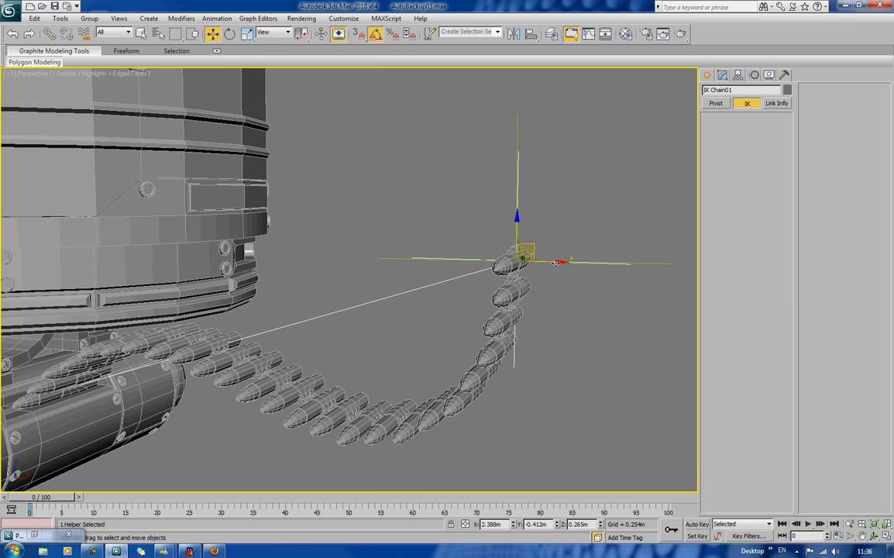
drag(538, 253, 321, 249)
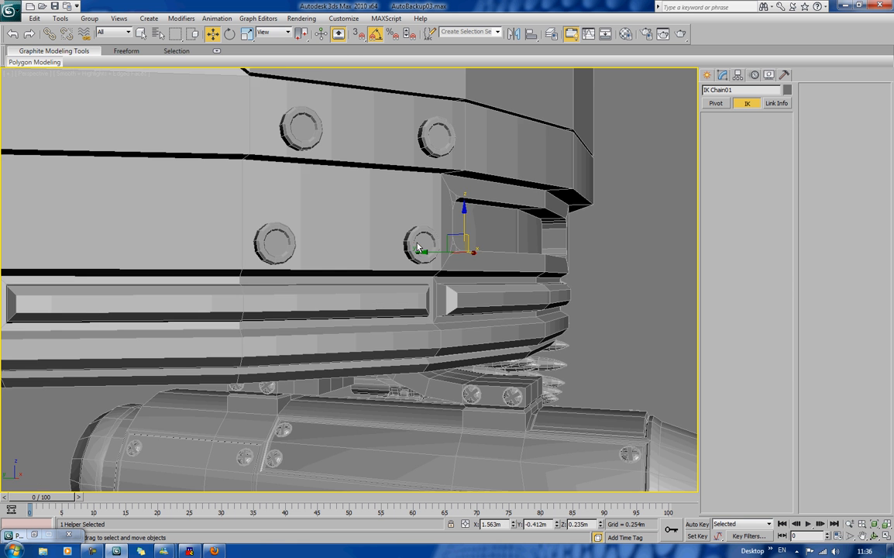
Raise the IK goal to about Z 0.265 m, clear the selection and inspect the belt at the gun.
alt+middle_drag(495, 246, 435, 360)
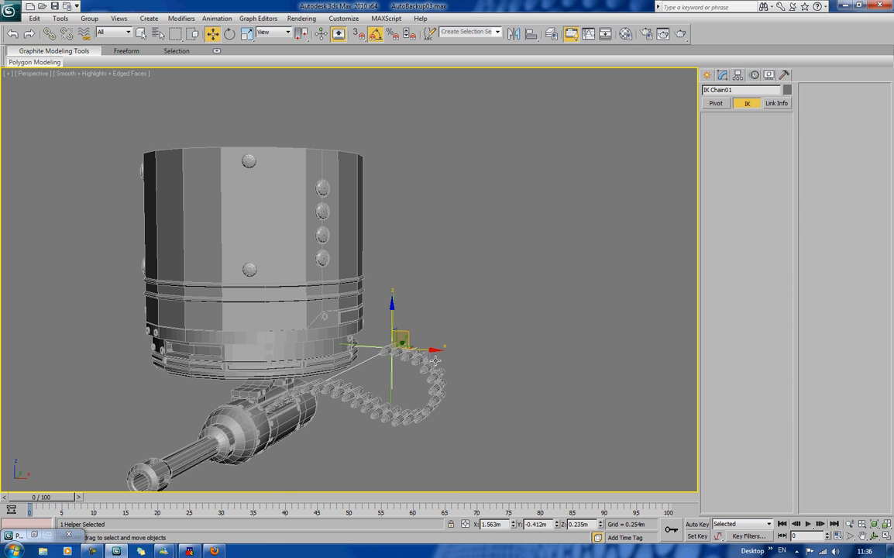
drag(391, 315, 392, 312)
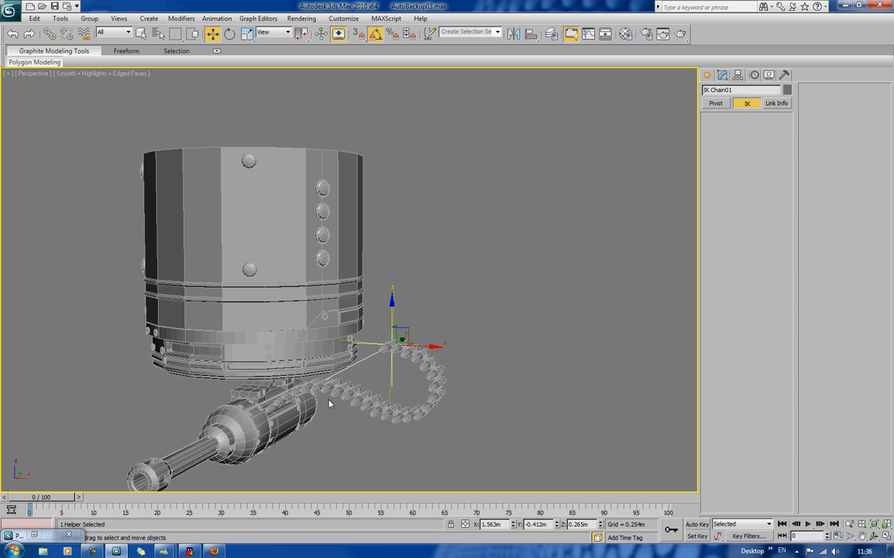
scroll(321, 432, up, 3)
middle_drag(321, 432, 355, 357)
click(417, 359)
scroll(369, 352, up, 3)
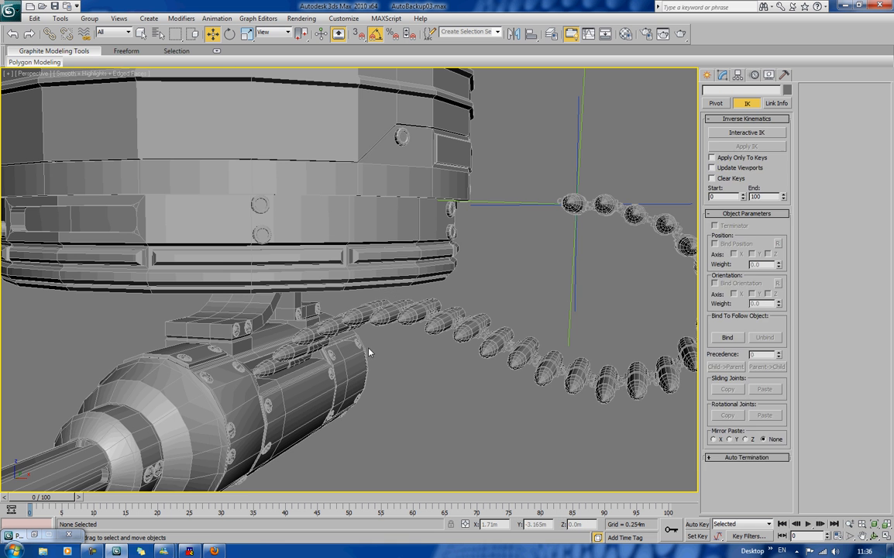
Try to link the belt's first cartridge to the gun body as its parent, and undo the link.
click(278, 358)
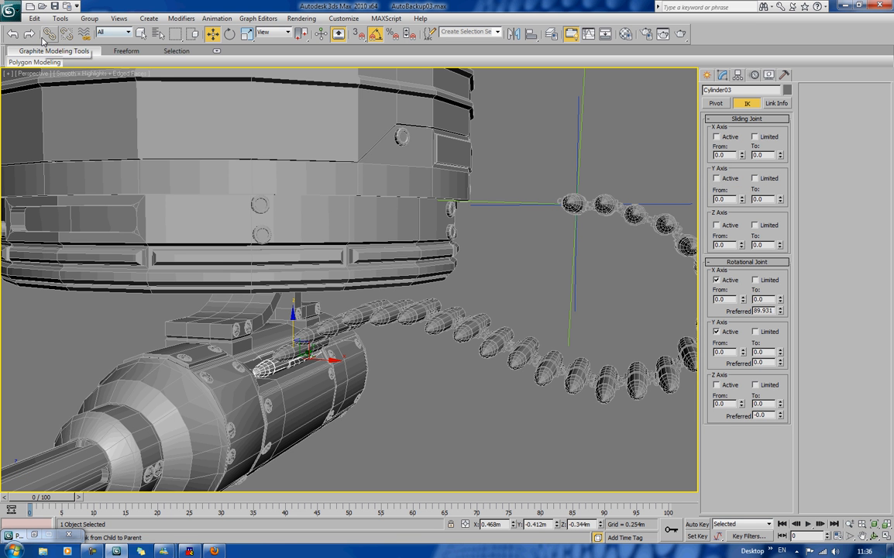
click(49, 33)
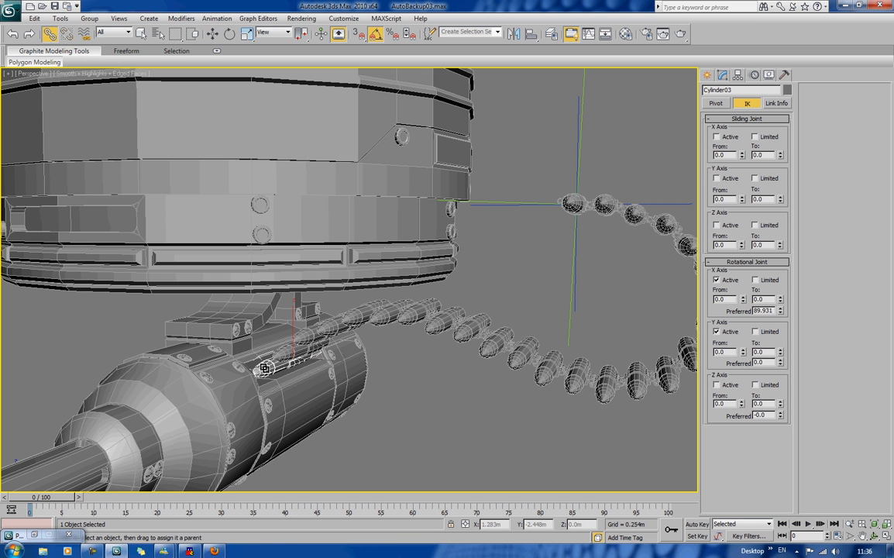
drag(264, 368, 241, 385)
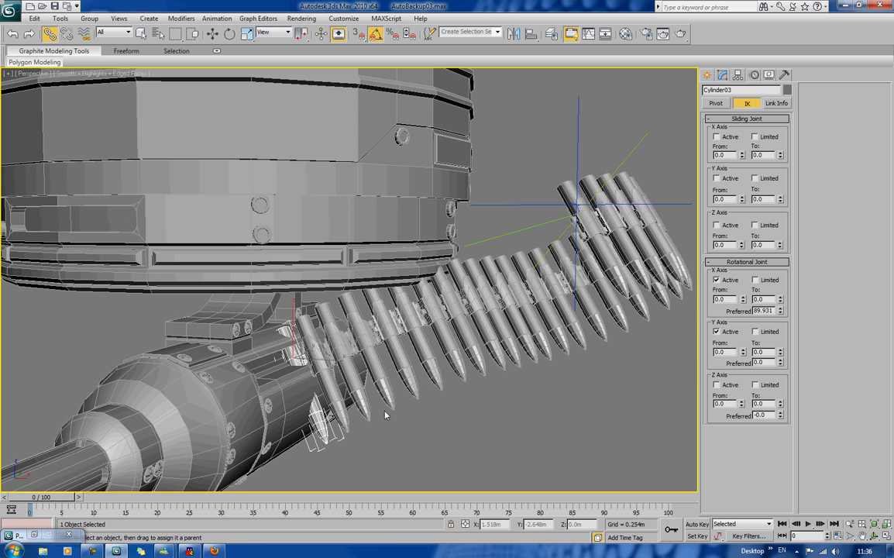
alt+middle_drag(375, 404, 395, 377)
key(ctrl+z)
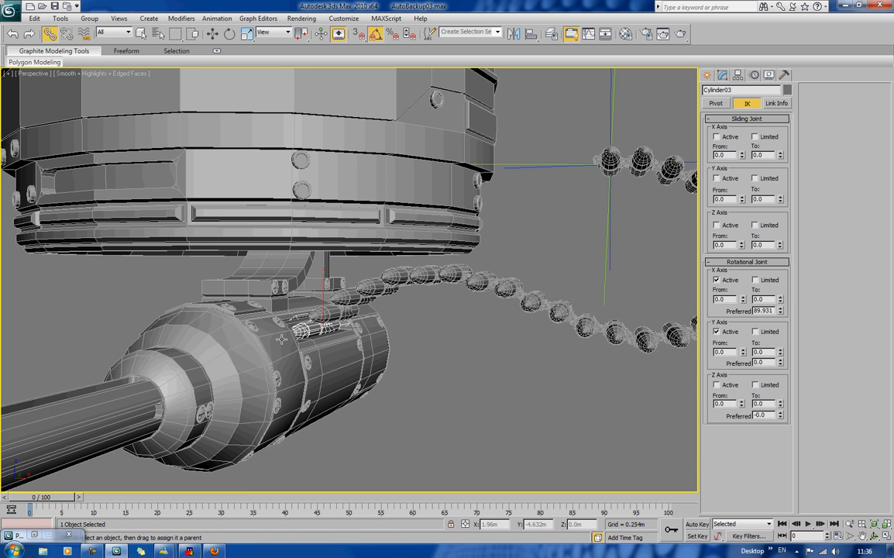
Activate the Z axis in the rotational joint settings of the belt's first cartridge at the gun.
click(499, 444)
alt+middle_drag(499, 444, 297, 374)
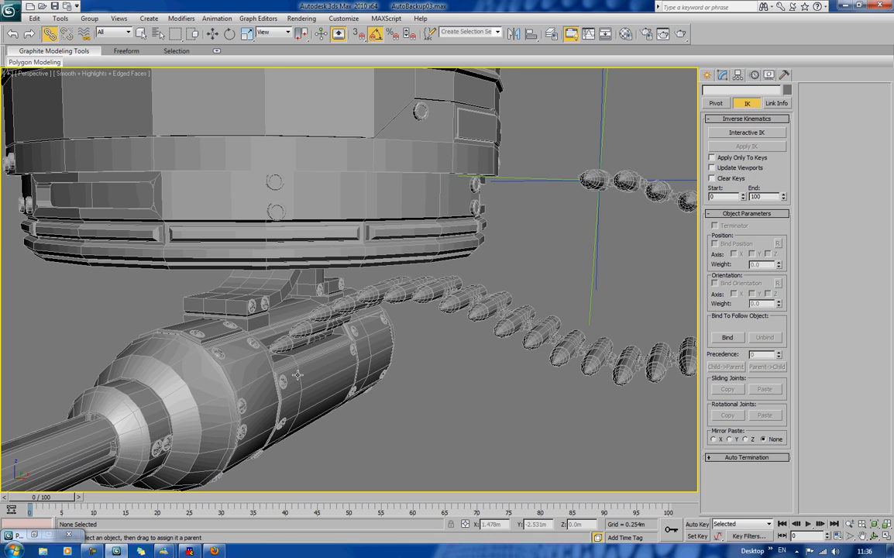
click(259, 377)
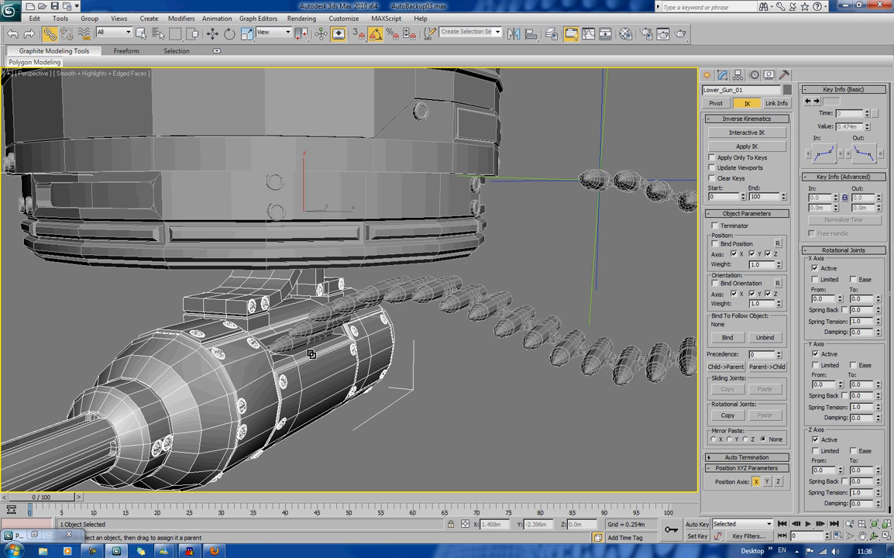
click(287, 344)
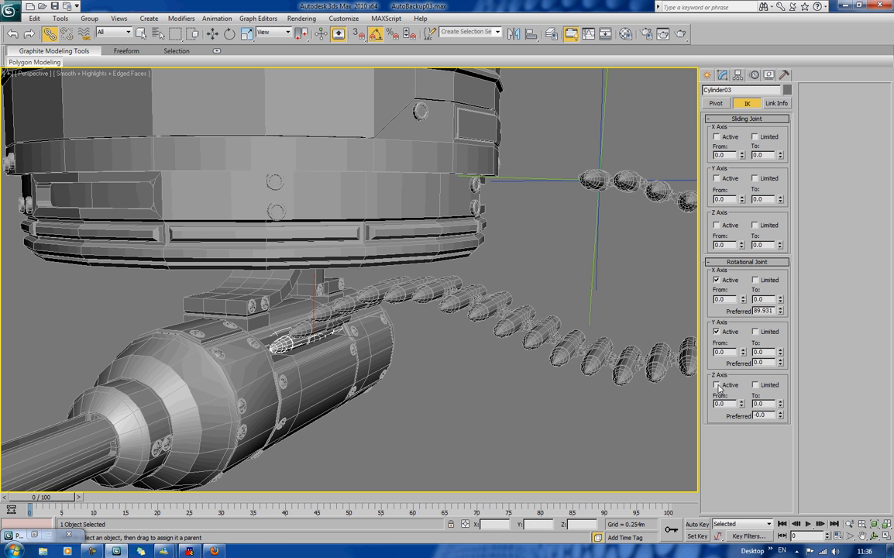
mouse_move(419, 409)
alt+middle_down()
mouse_move(425, 379)
mouse_move(410, 418)
mouse_move(443, 413)
mouse_move(435, 411)
alt+middle_up()
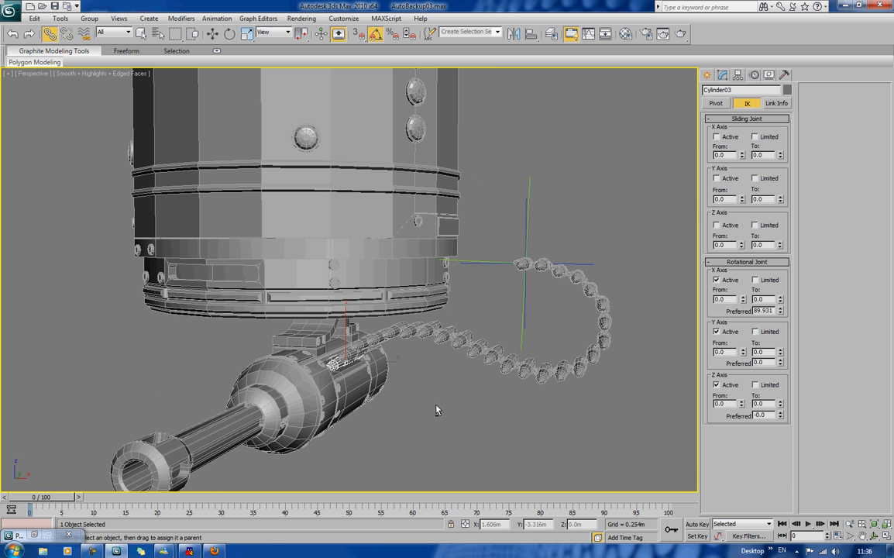
Tilt the gun downward about its X axis to test how the belt's first cartridge behaves, and undo the rotation.
click(337, 393)
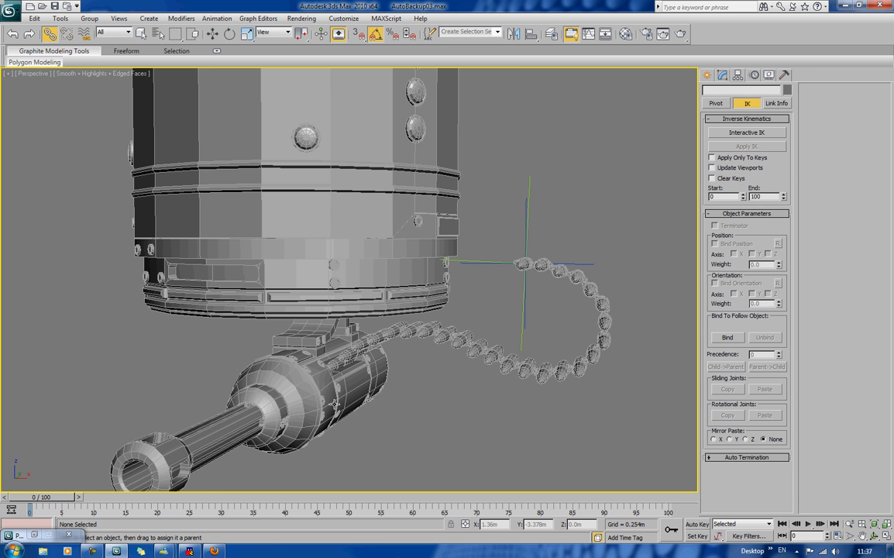
click(229, 33)
drag(333, 255, 231, 399)
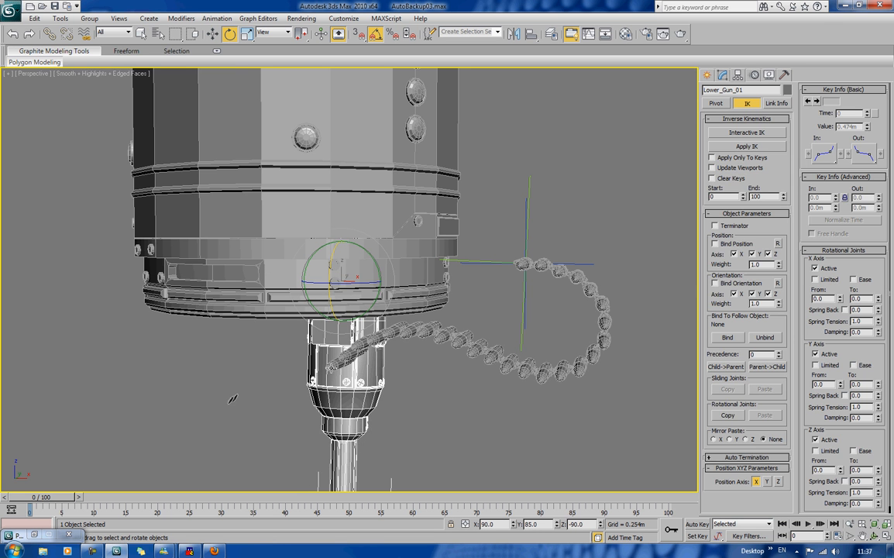
click(330, 363)
mouse_move(333, 346)
mouse_down()
mouse_move(341, 363)
mouse_move(338, 356)
mouse_up()
click(312, 331)
click(332, 363)
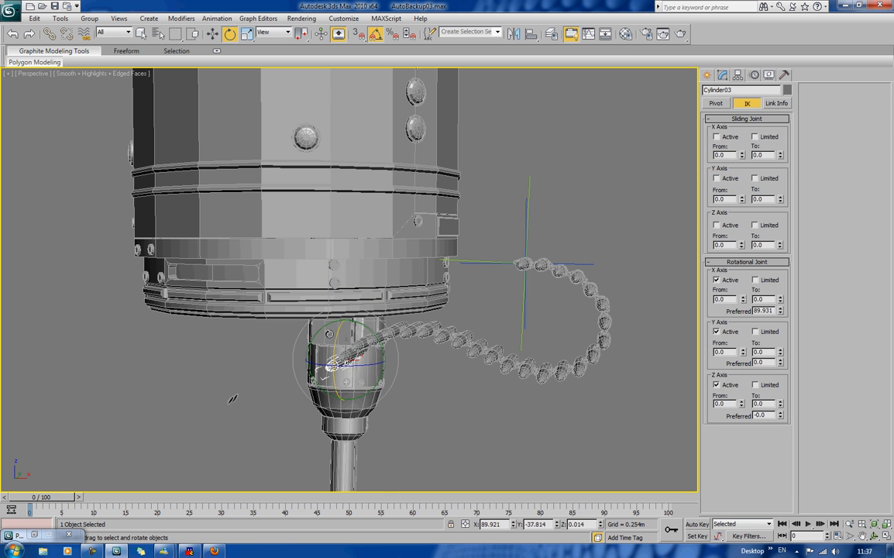
alt+middle_drag(342, 341, 366, 352)
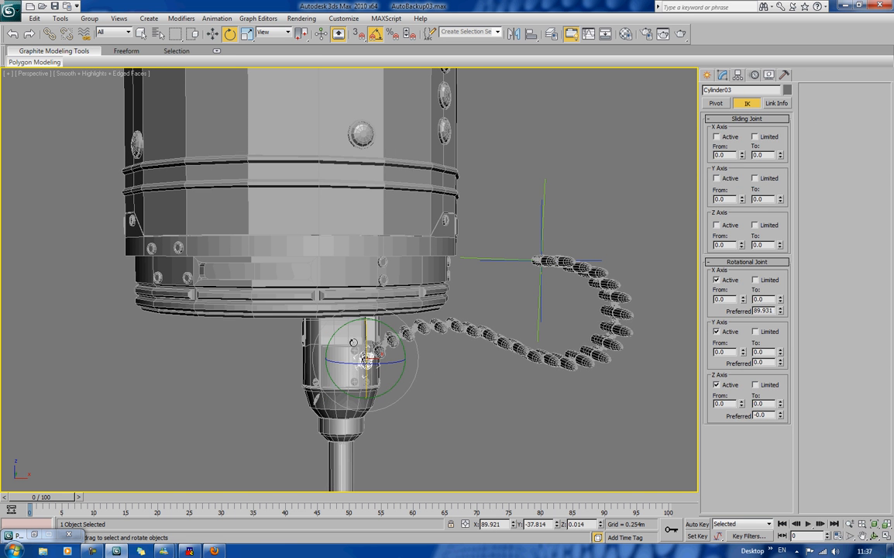
click(368, 381)
key(ctrl+z)
Rotate the belt's first cartridge inside the gun by about 5 degrees around the X axis.
alt+middle_drag(453, 379, 410, 401)
click(404, 397)
scroll(324, 416, up, 3)
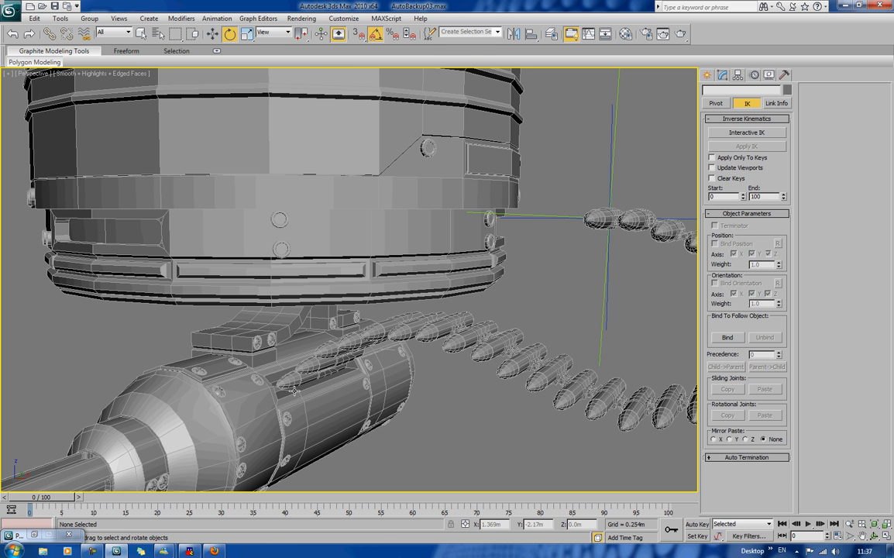
click(294, 389)
drag(310, 353, 310, 356)
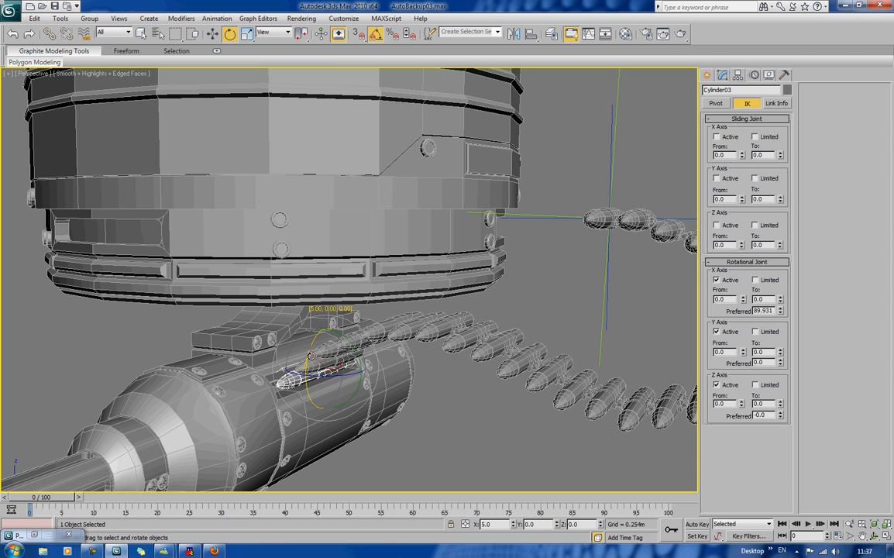
drag(313, 356, 320, 367)
Examine the gun, turret and curled belt together from the front, back and side with the selection cleared.
click(399, 404)
scroll(422, 395, down, 3)
alt+middle_drag(422, 395, 472, 398)
scroll(463, 393, down, 3)
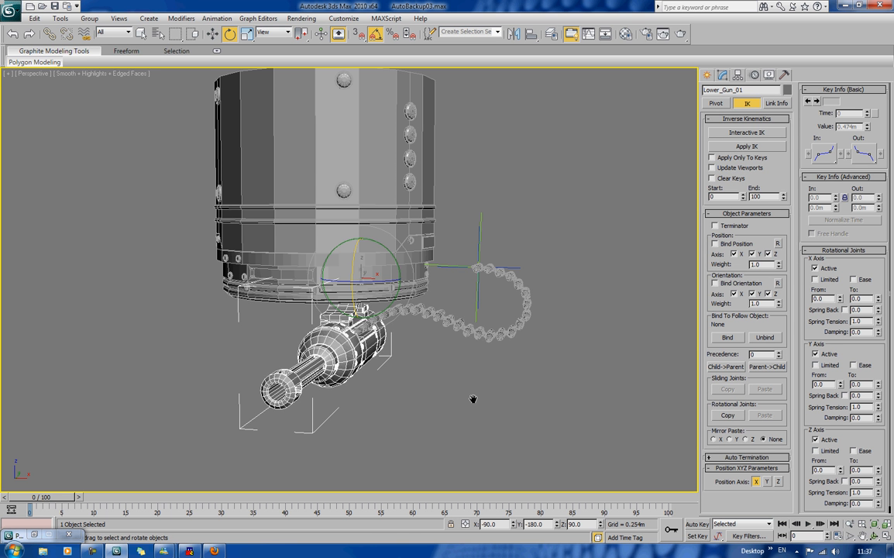
middle_drag(472, 399, 476, 428)
scroll(480, 448, down, 3)
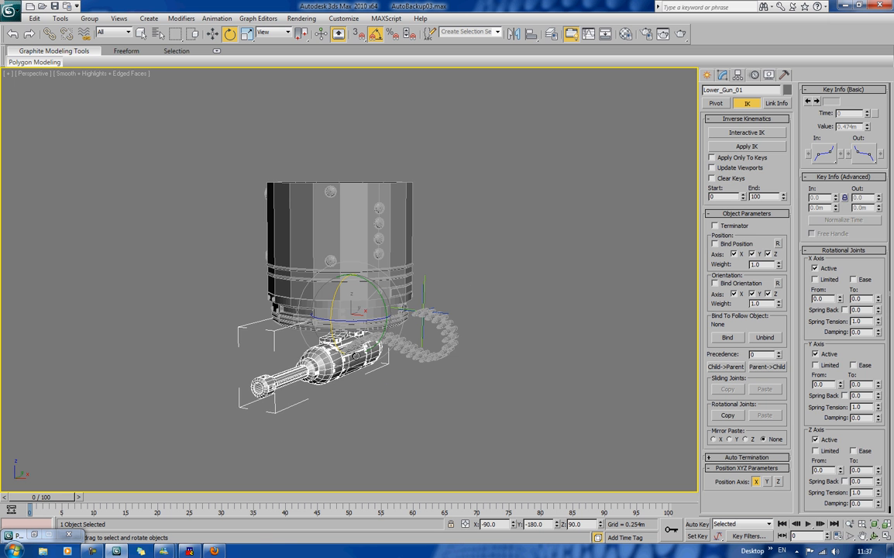
click(479, 264)
alt+middle_drag(478, 263, 328, 319)
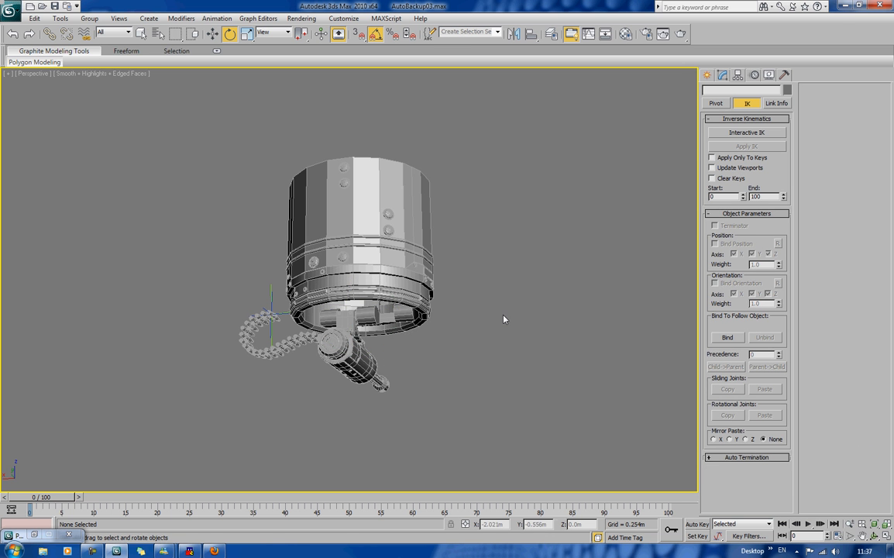
alt+middle_drag(392, 316, 410, 349)
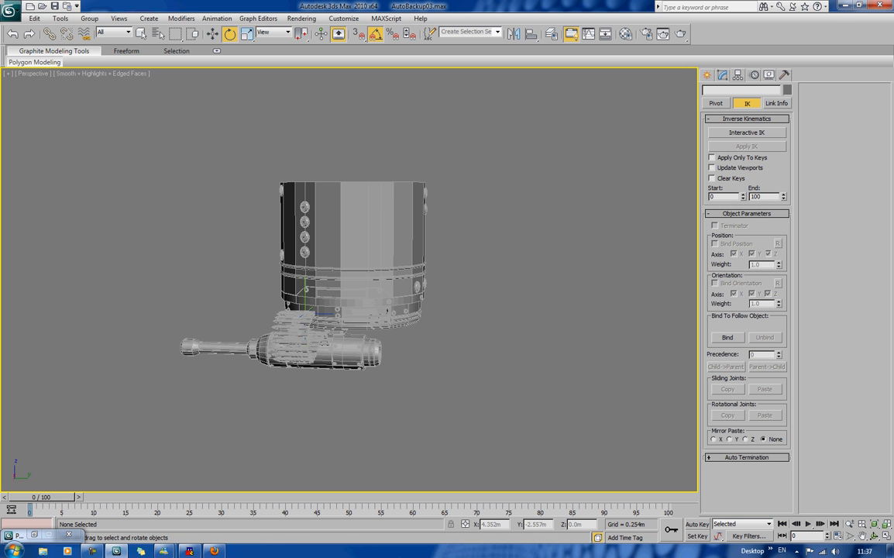